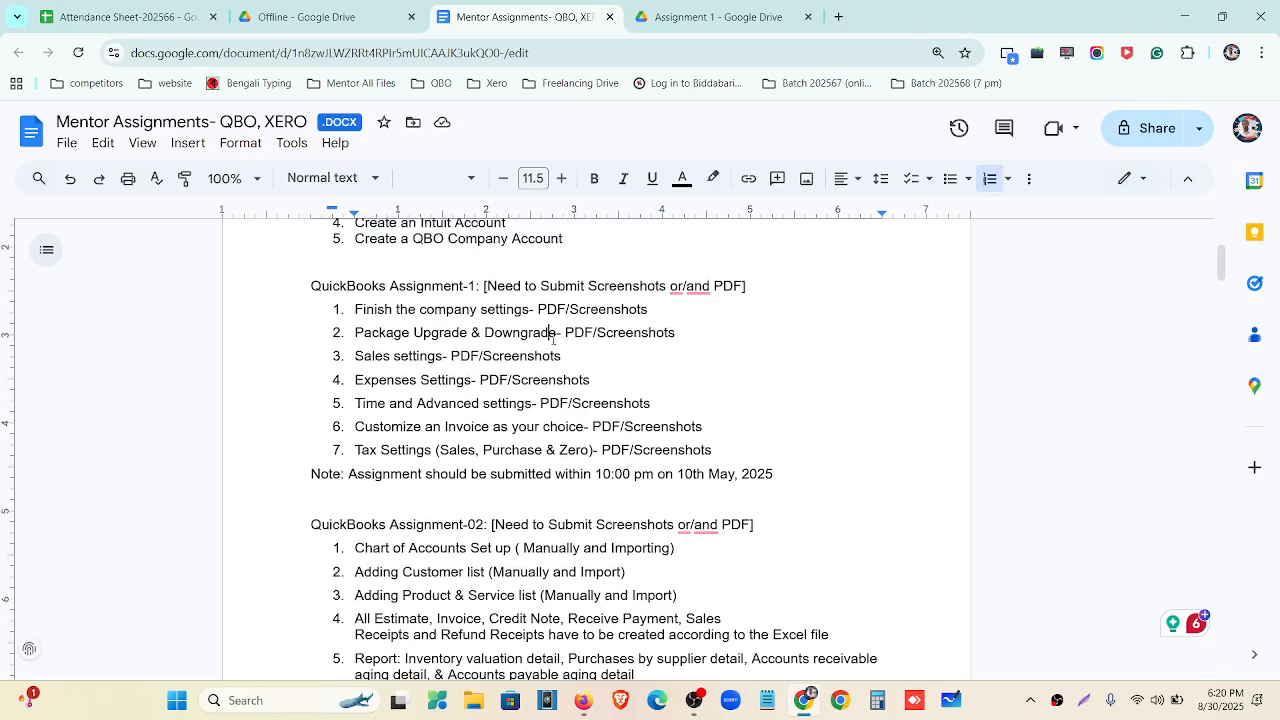
# Highlight each of the seven Assignment-1 tasks in turn, then minimize Chrome to reveal QuickBooks.
pyautogui.click(697, 702)
pyautogui.click(699, 703)
pyautogui.moveTo(355, 309); pyautogui.dragTo(519, 310)
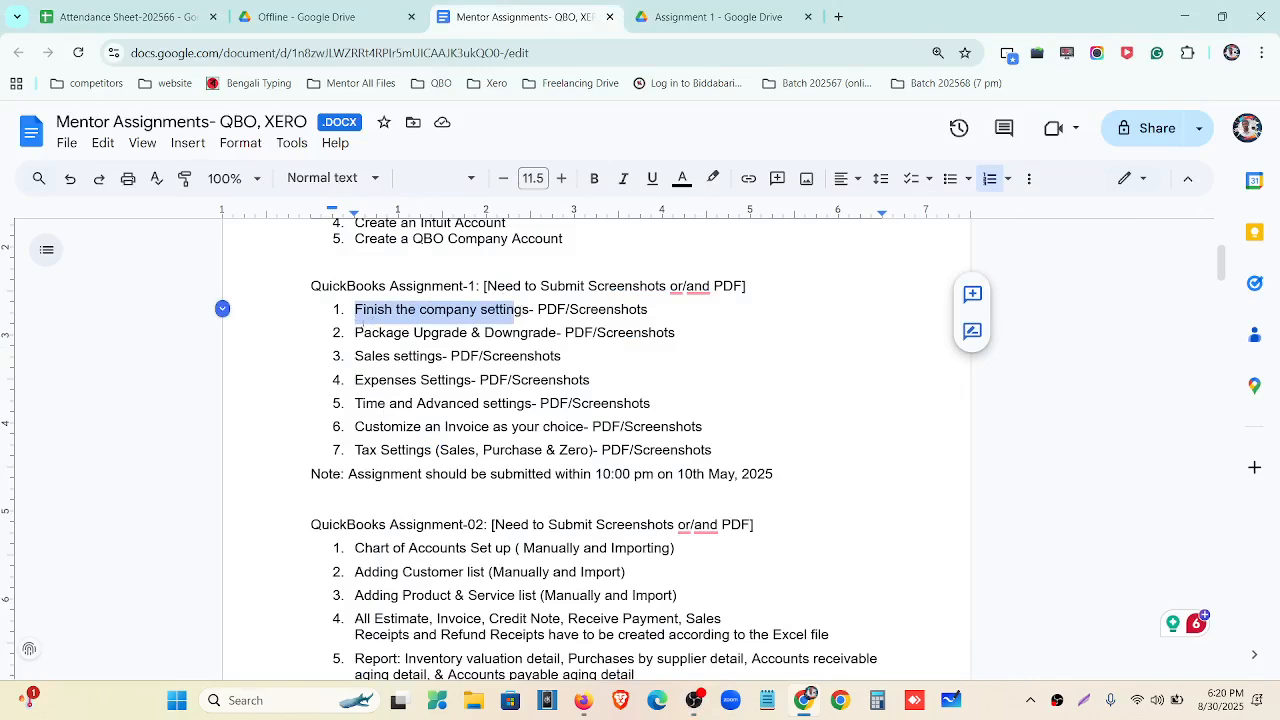
pyautogui.moveTo(352, 333); pyautogui.dragTo(557, 333)
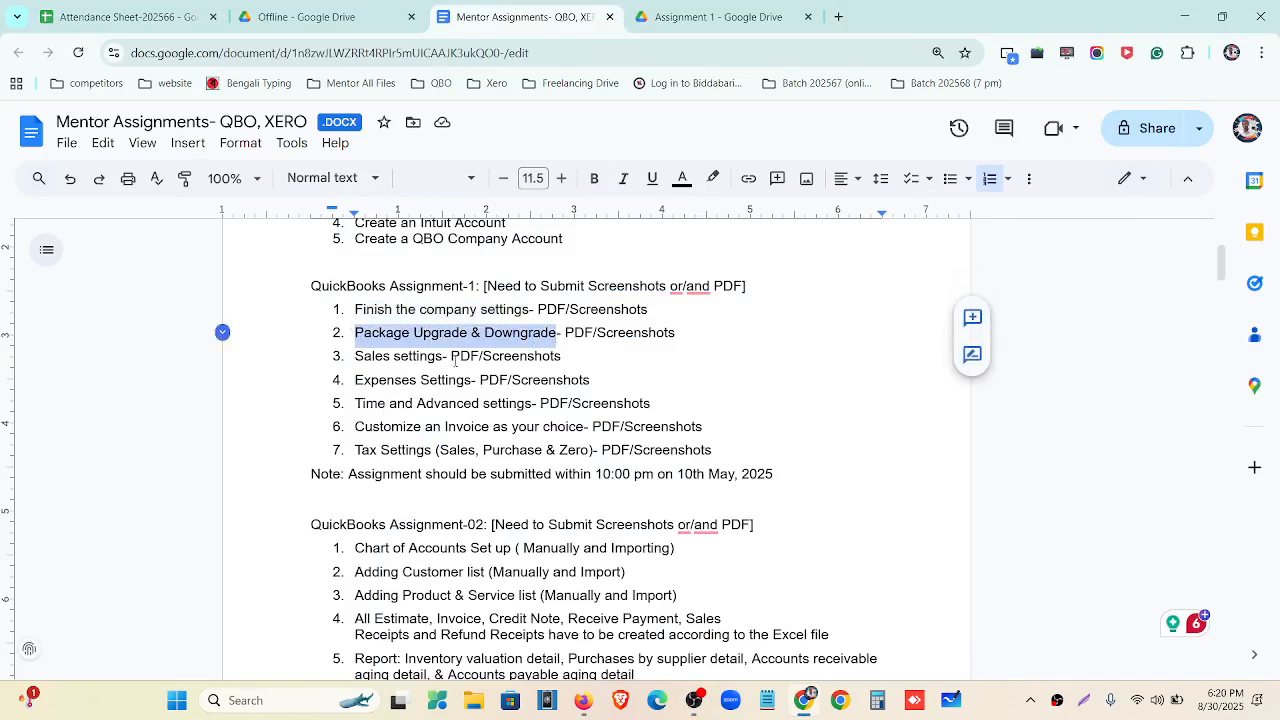
pyautogui.moveTo(352, 357); pyautogui.dragTo(430, 357)
pyautogui.moveTo(352, 380); pyautogui.dragTo(459, 382)
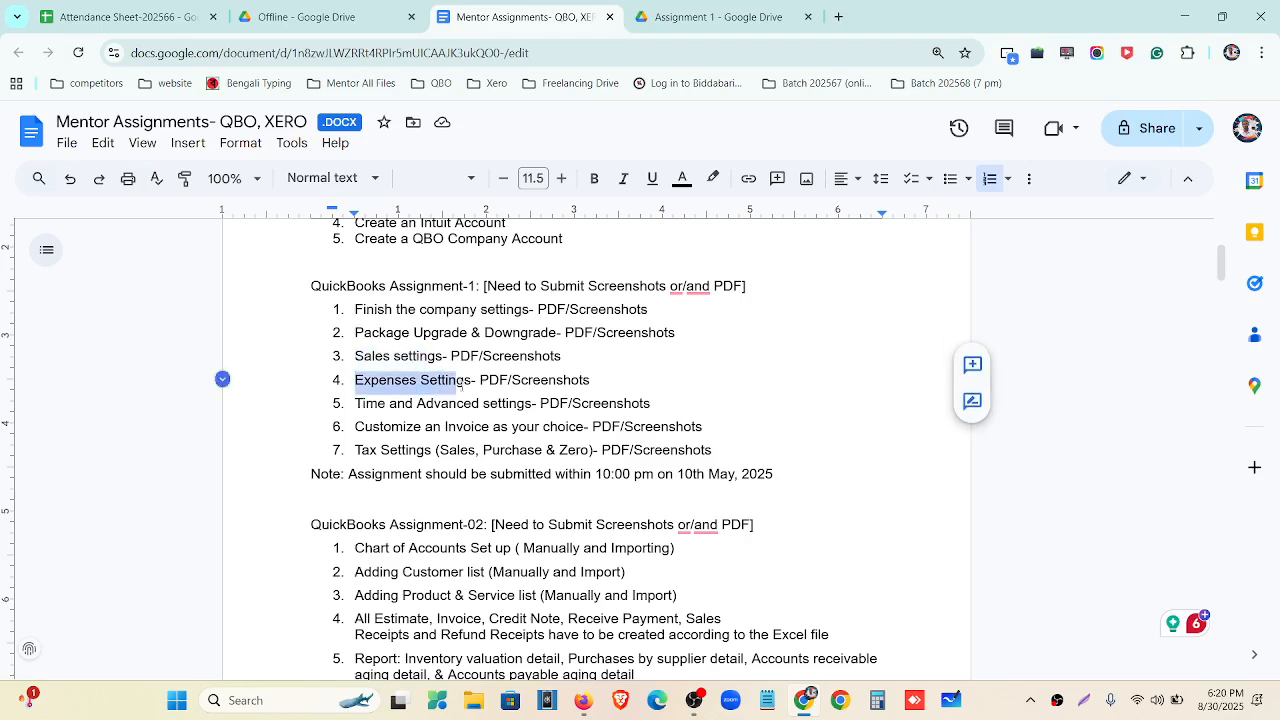
pyautogui.moveTo(352, 404); pyautogui.dragTo(517, 398)
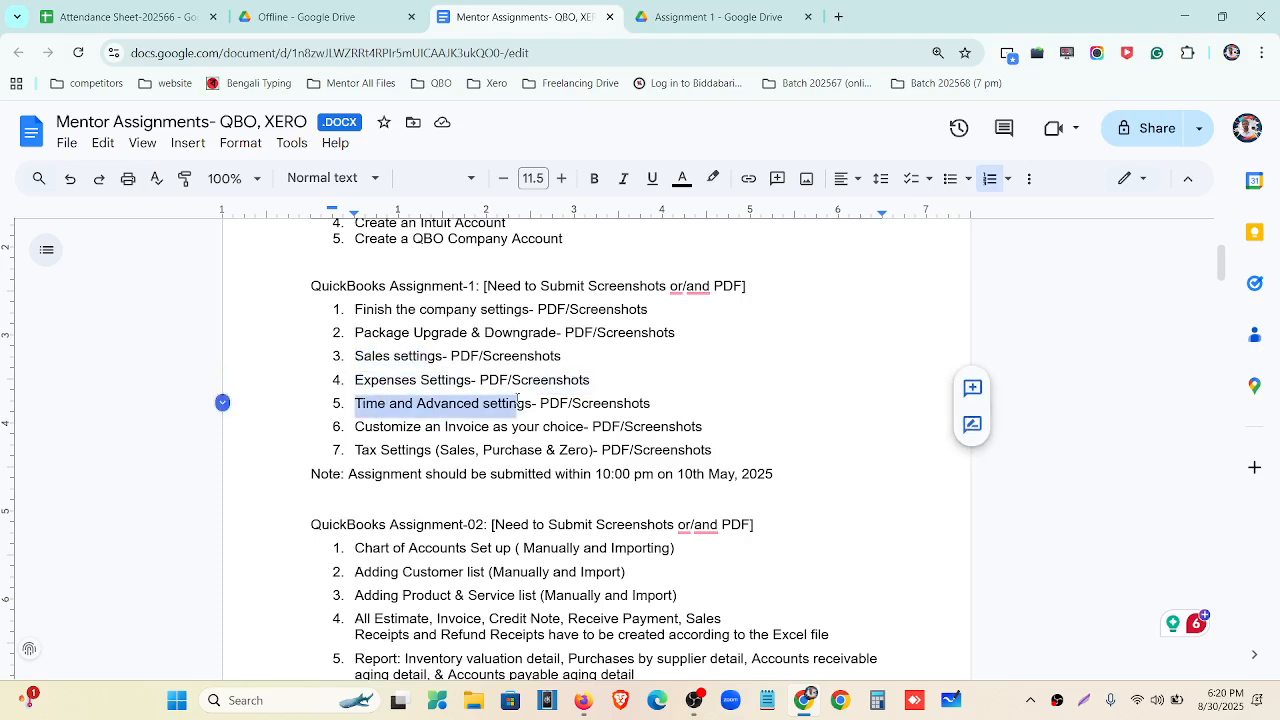
pyautogui.moveTo(355, 427); pyautogui.dragTo(585, 427)
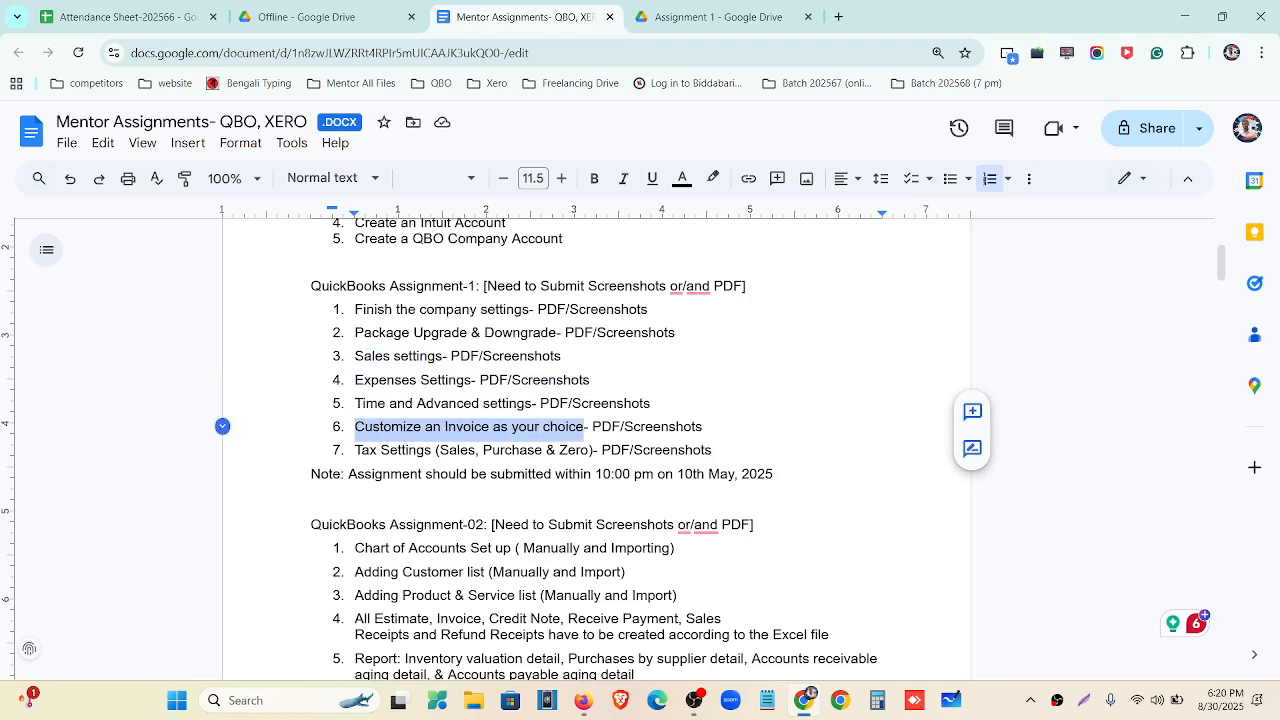
pyautogui.moveTo(355, 450); pyautogui.dragTo(547, 452)
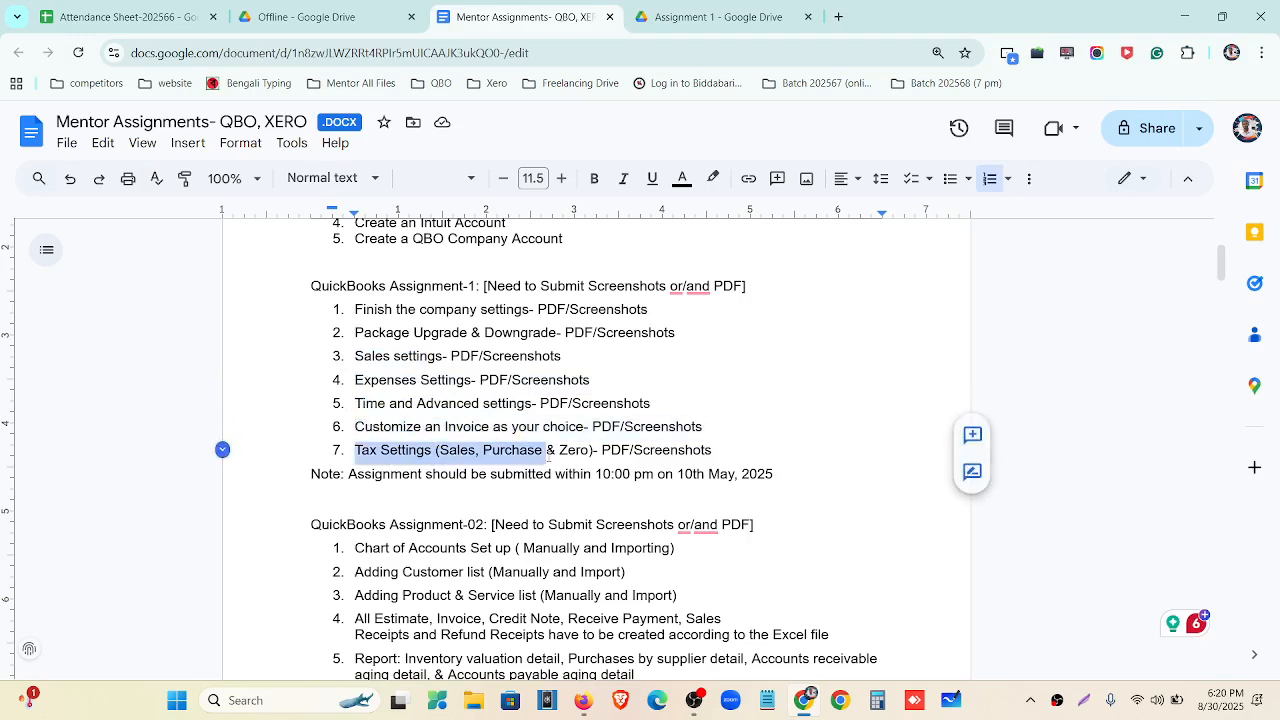
pyautogui.click(1184, 17)
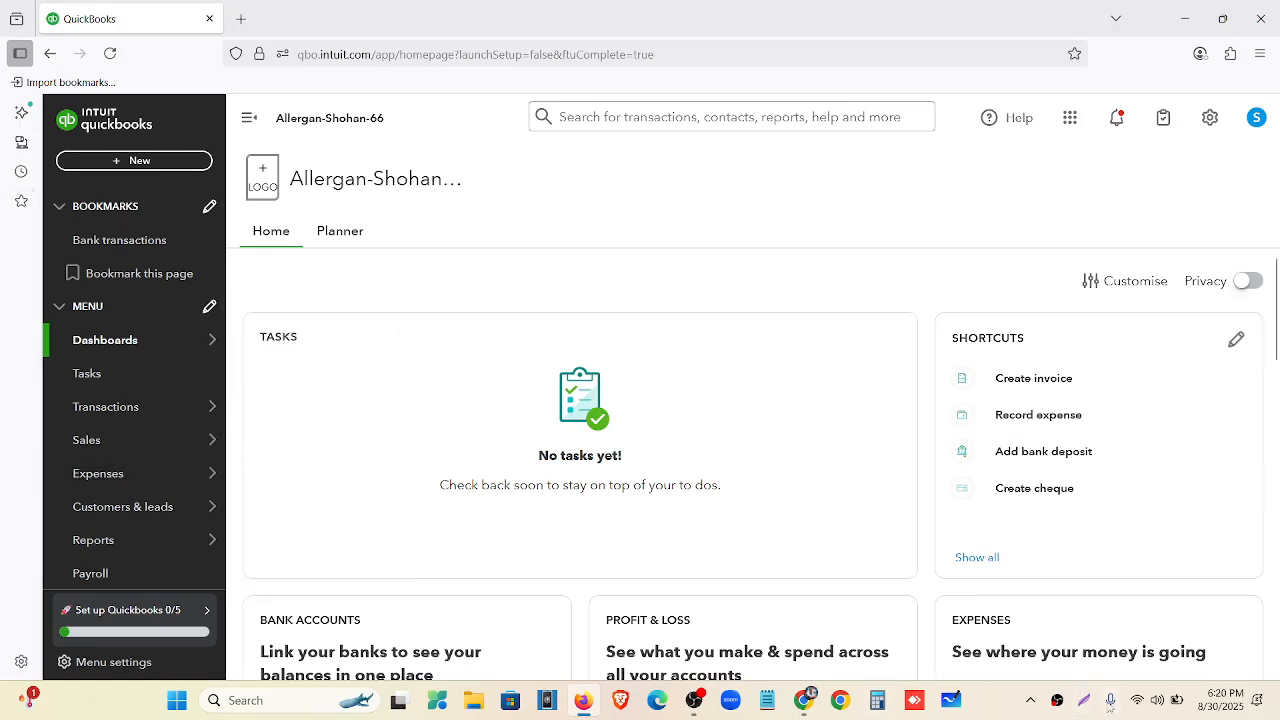
# Capture the full screen with Lightshot and box the sidebar and New button in red.
pyautogui.click(1083, 702)
pyautogui.moveTo(2, 12); pyautogui.dragTo(1279, 713)
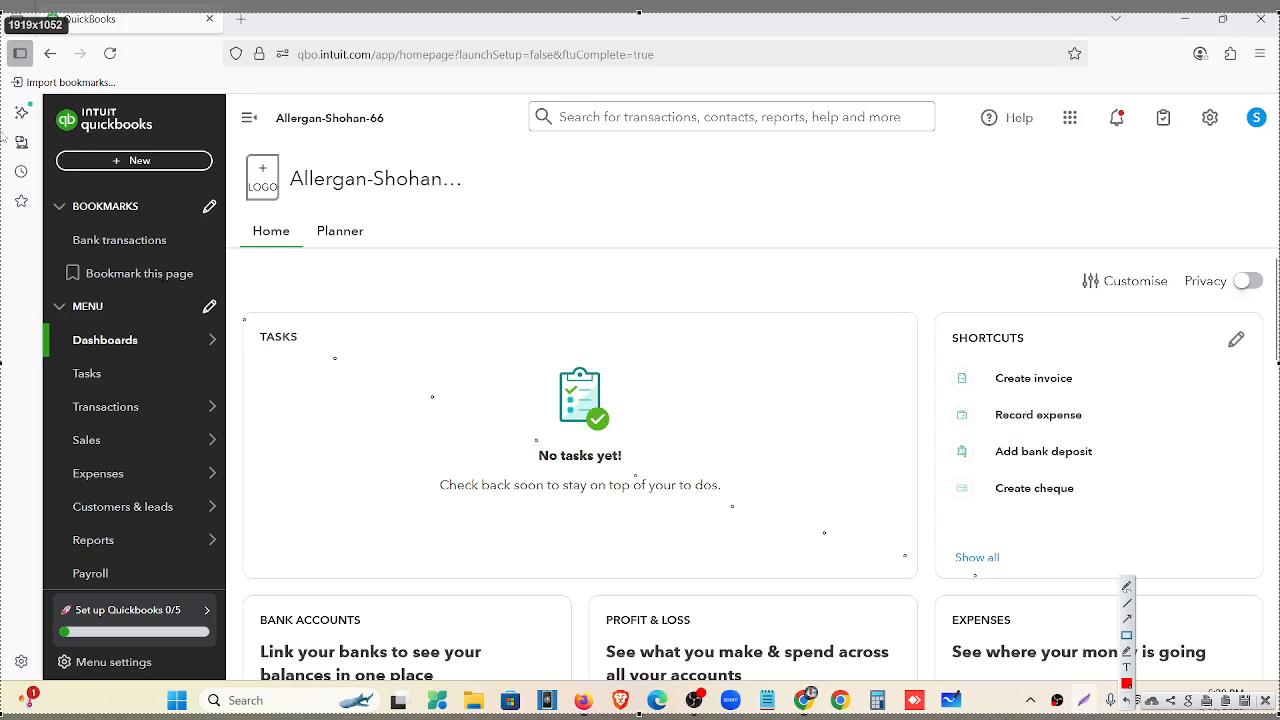
pyautogui.moveTo(36, 90)
pyautogui.mouseDown()
pyautogui.moveTo(224, 572)
pyautogui.moveTo(238, 678)
pyautogui.mouseUp()
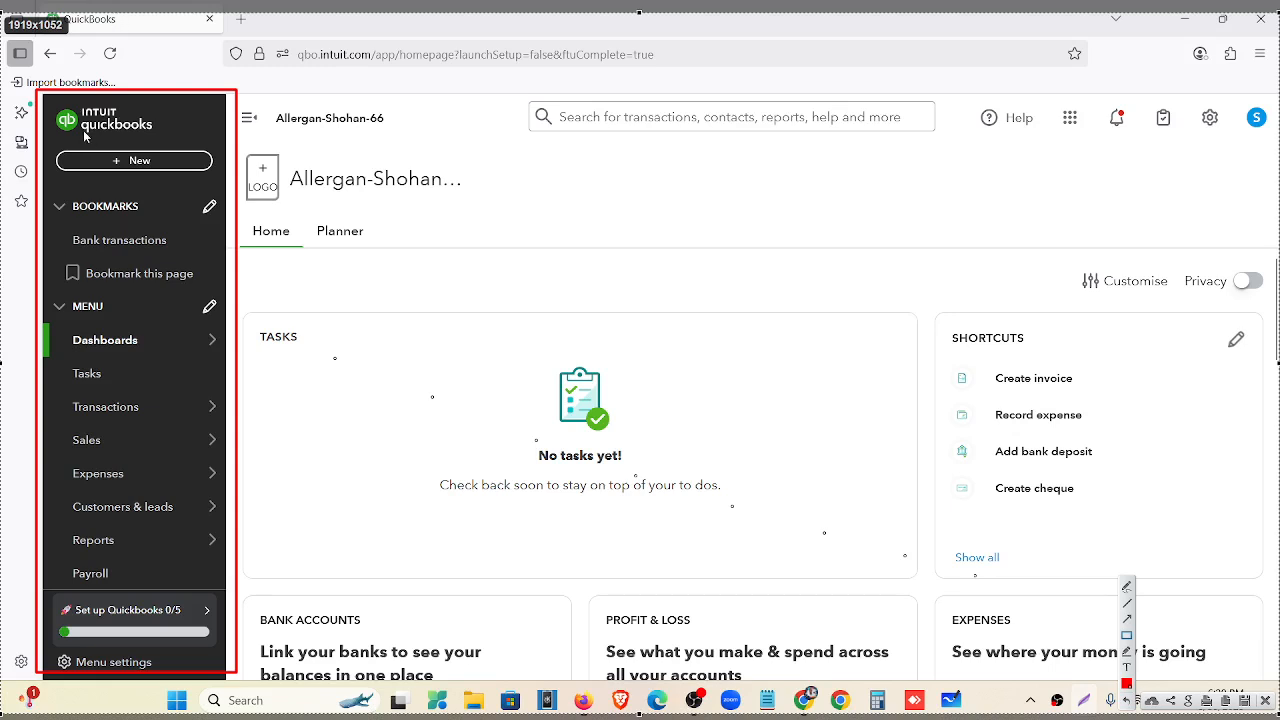
pyautogui.moveTo(90, 142); pyautogui.dragTo(172, 186)
# Box the logo slot, company name, search bar, Dashboards entry, main content and Help in red.
pyautogui.moveTo(238, 143); pyautogui.dragTo(288, 222)
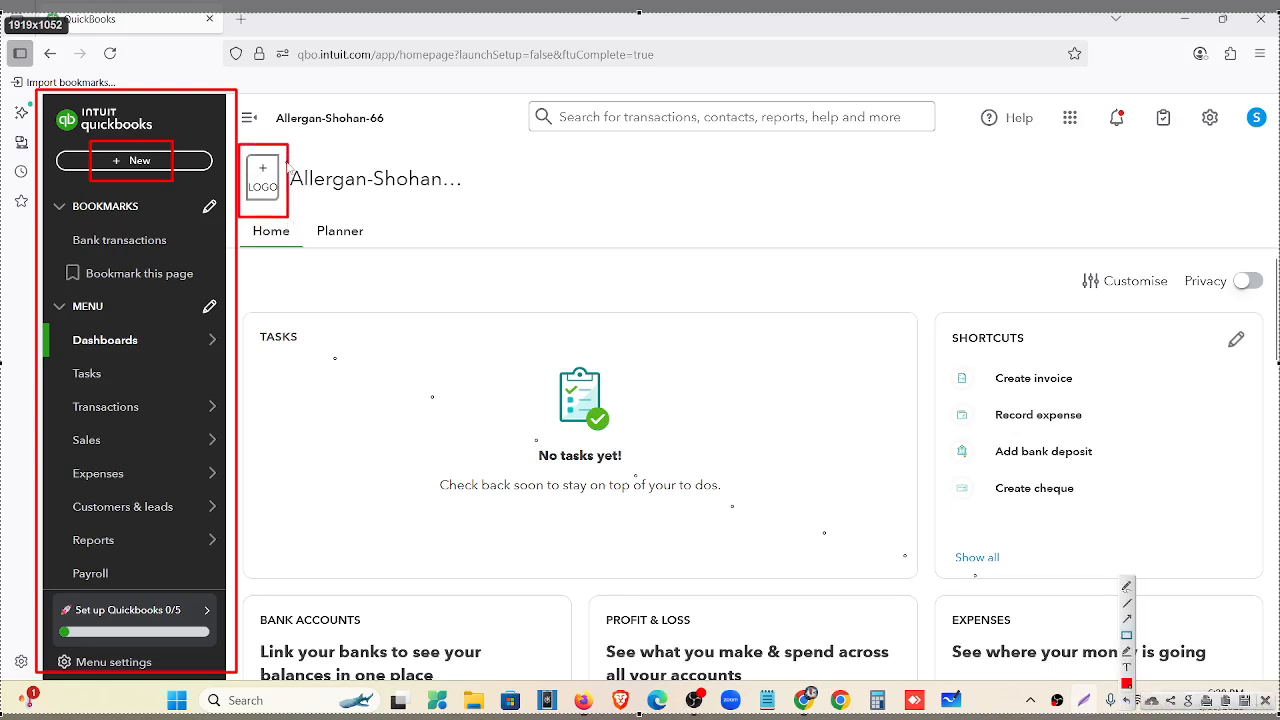
pyautogui.moveTo(288, 163); pyautogui.dragTo(469, 205)
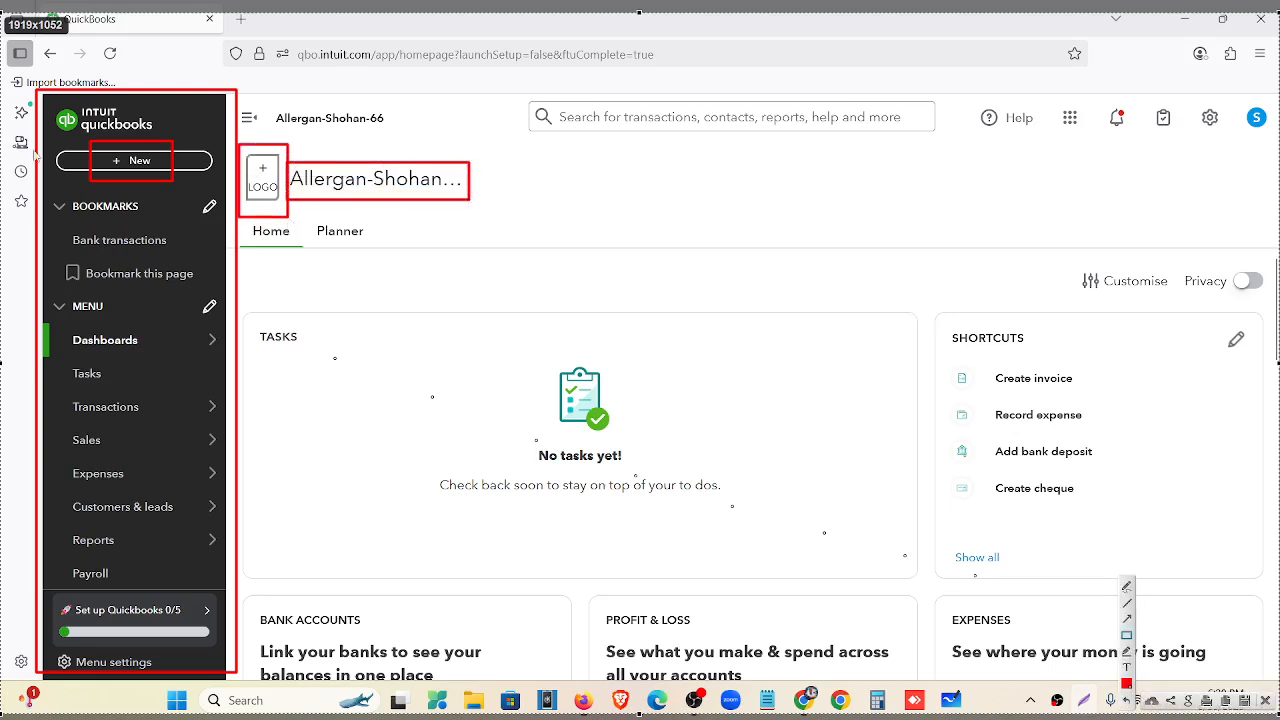
pyautogui.moveTo(517, 95)
pyautogui.mouseDown()
pyautogui.moveTo(943, 175)
pyautogui.moveTo(949, 148)
pyautogui.mouseUp()
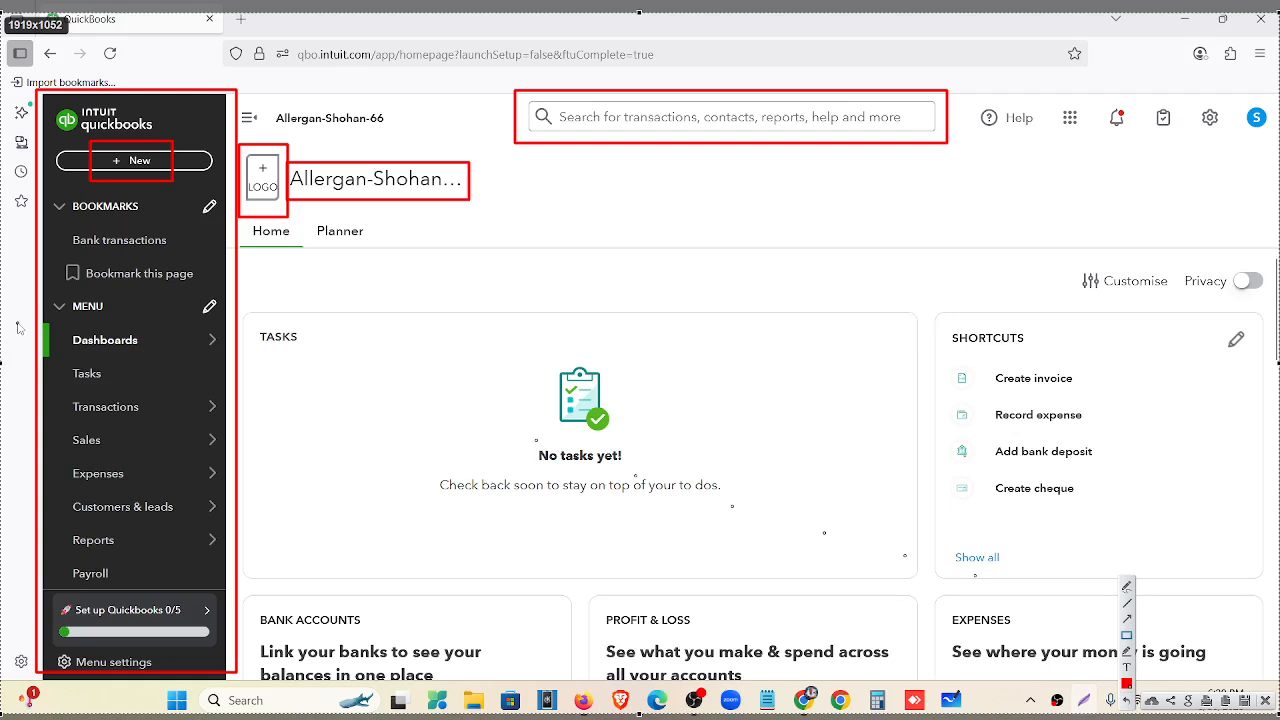
pyautogui.moveTo(1, 313)
pyautogui.mouseDown()
pyautogui.moveTo(200, 368)
pyautogui.moveTo(247, 368)
pyautogui.mouseUp()
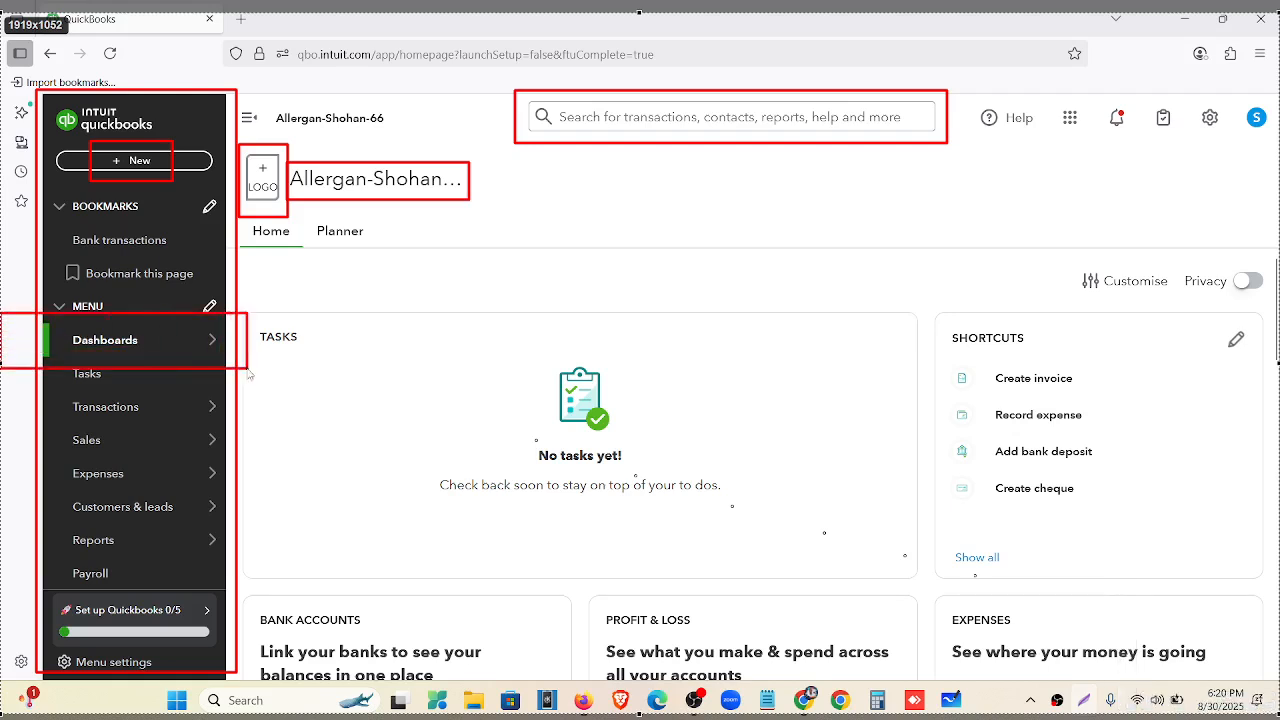
pyautogui.moveTo(229, 222)
pyautogui.mouseDown()
pyautogui.moveTo(844, 576)
pyautogui.moveTo(1278, 678)
pyautogui.mouseUp()
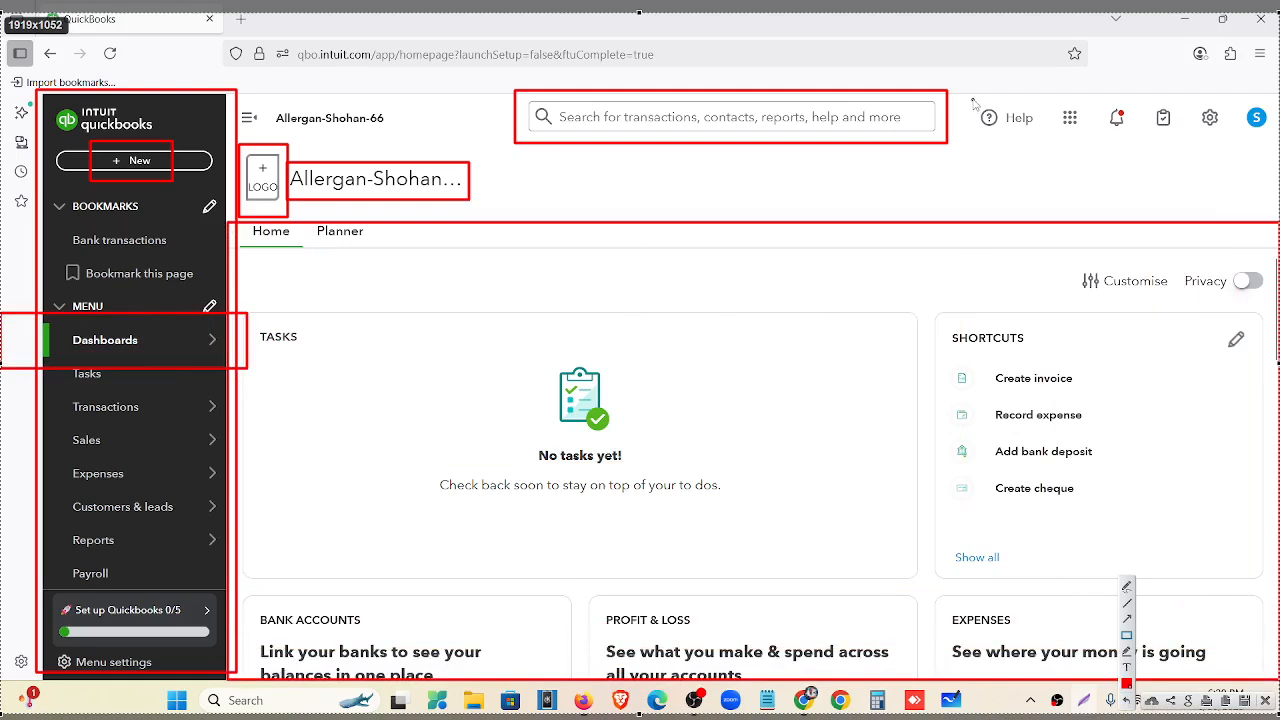
pyautogui.moveTo(969, 97); pyautogui.dragTo(1043, 143)
# Box the apps grid, notifications bell, tasks and settings gear icons in red.
pyautogui.moveTo(1054, 101); pyautogui.dragTo(1084, 142)
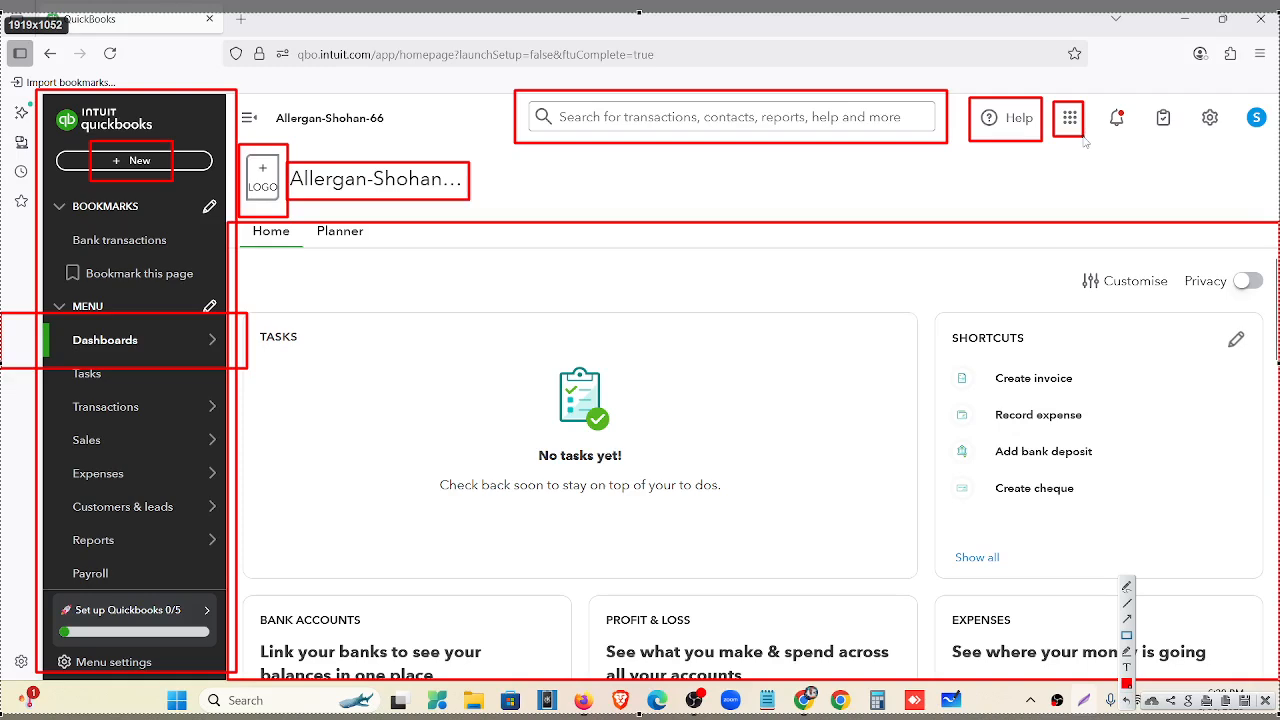
pyautogui.moveTo(1100, 98); pyautogui.dragTo(1132, 141)
pyautogui.moveTo(1147, 96); pyautogui.dragTo(1177, 140)
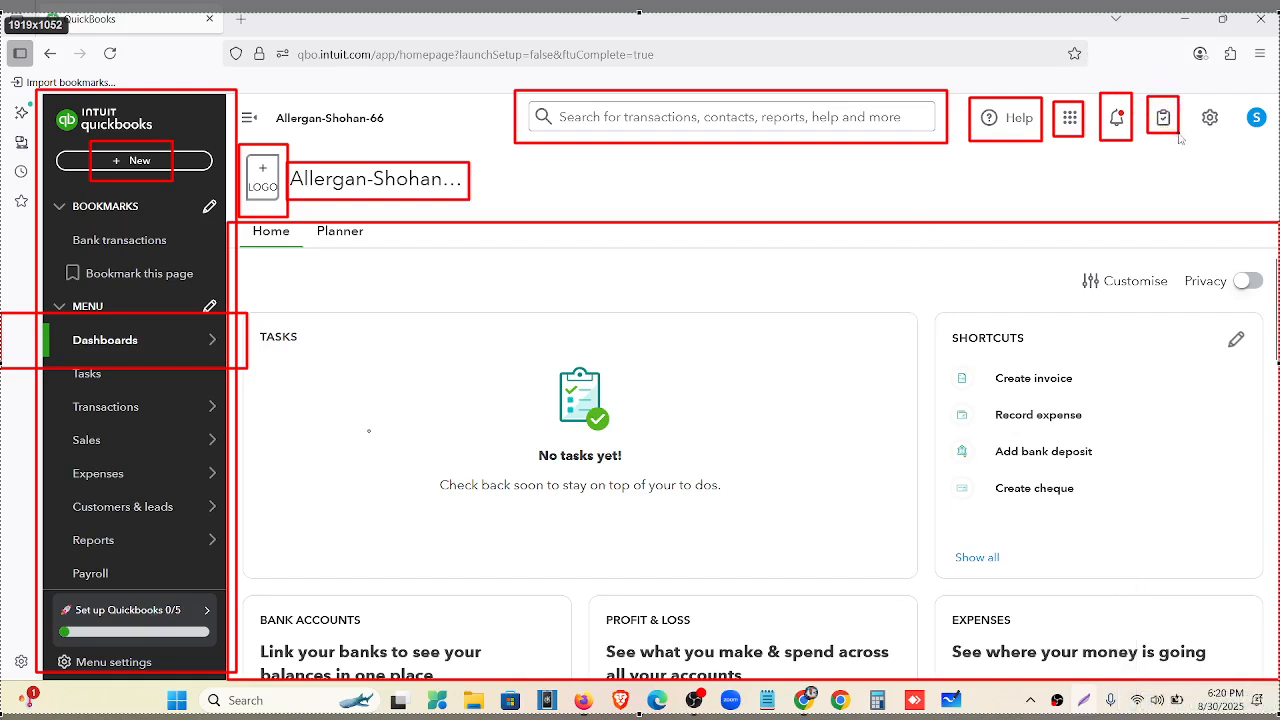
pyautogui.moveTo(1188, 84); pyautogui.dragTo(1232, 157)
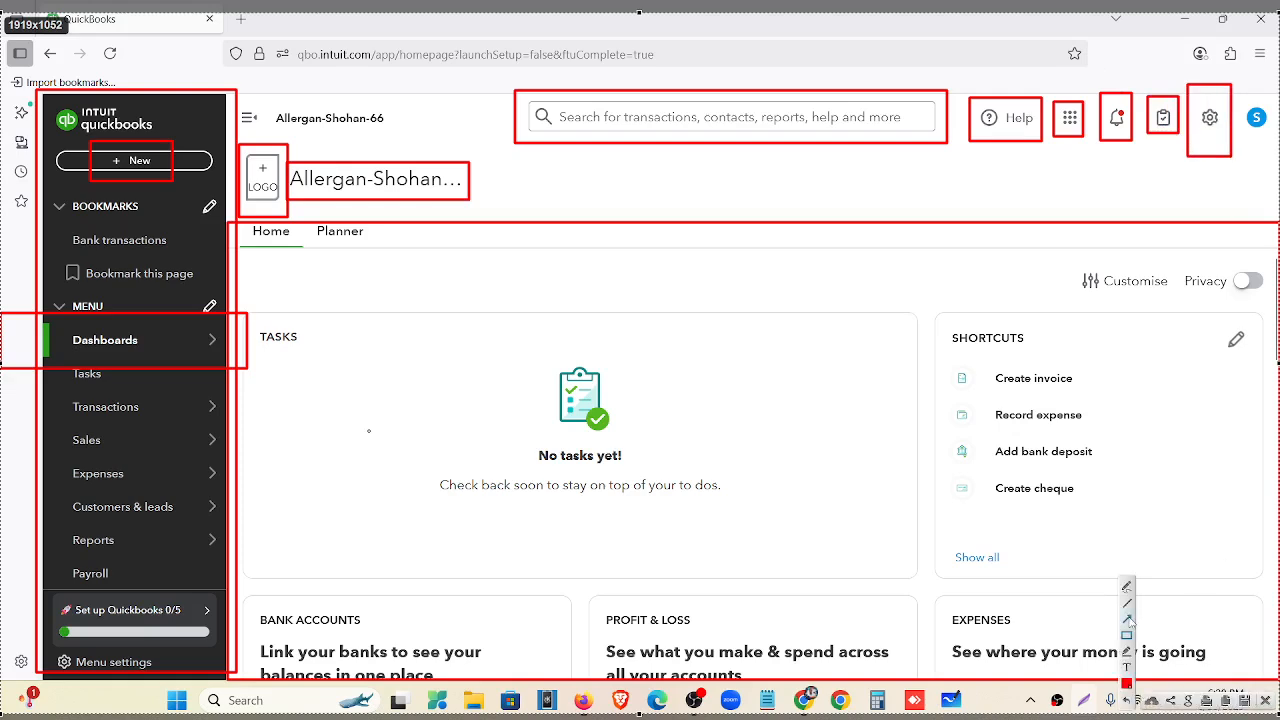
# Add arrows from Shortcuts to the gear and toward the sidebar, box the profile, then close the capture.
pyautogui.click(1128, 619)
pyautogui.moveTo(968, 333); pyautogui.dragTo(1204, 143)
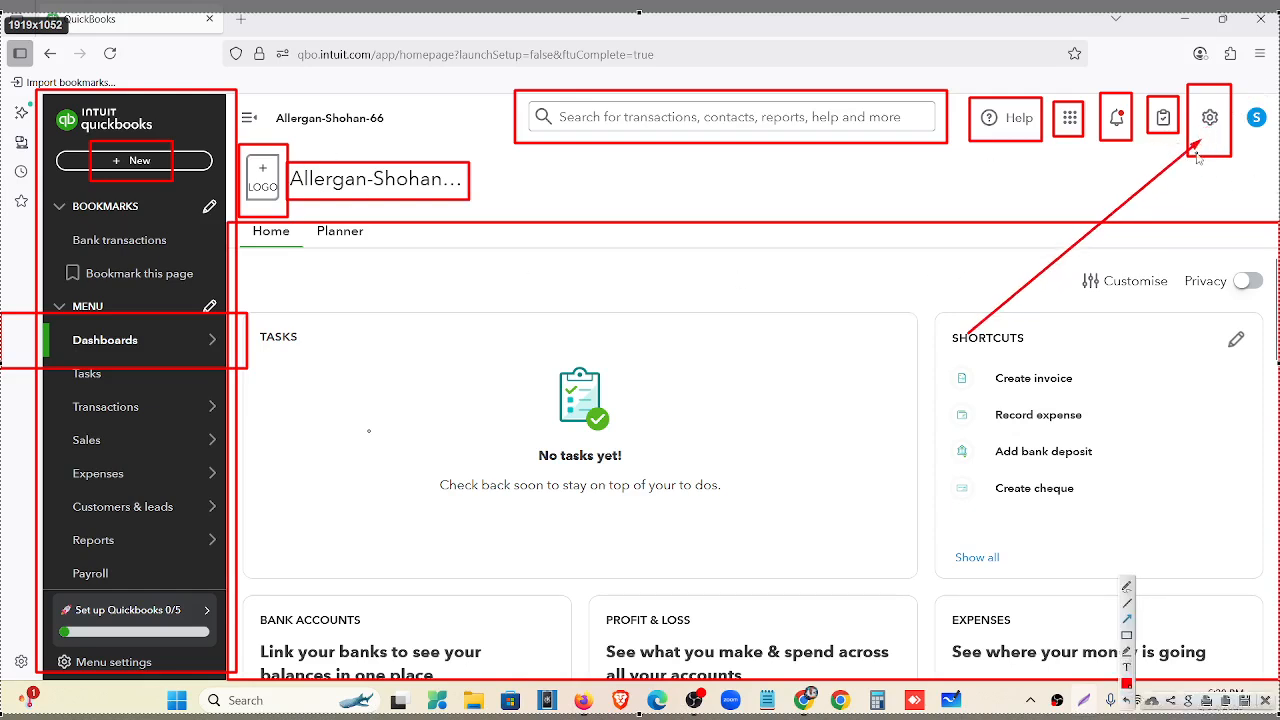
pyautogui.moveTo(550, 46); pyautogui.dragTo(223, 137)
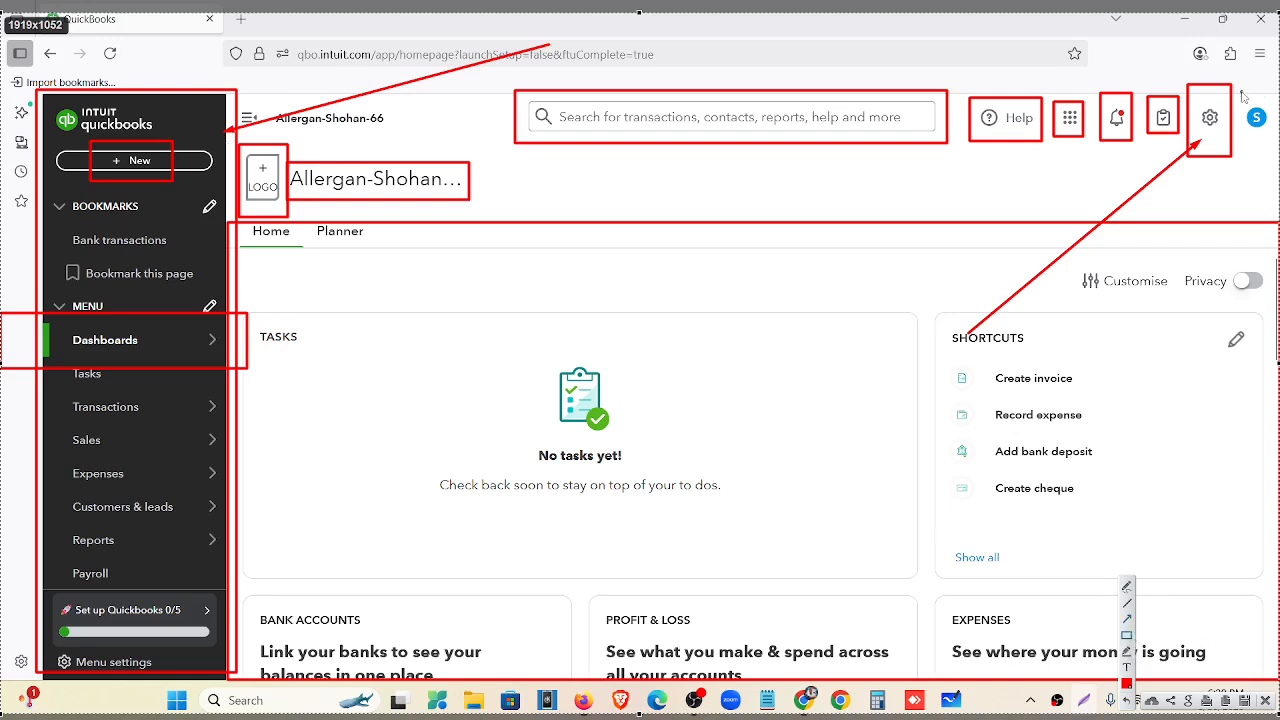
pyautogui.moveTo(1241, 90); pyautogui.dragTo(1276, 145)
pyautogui.click(1265, 703)
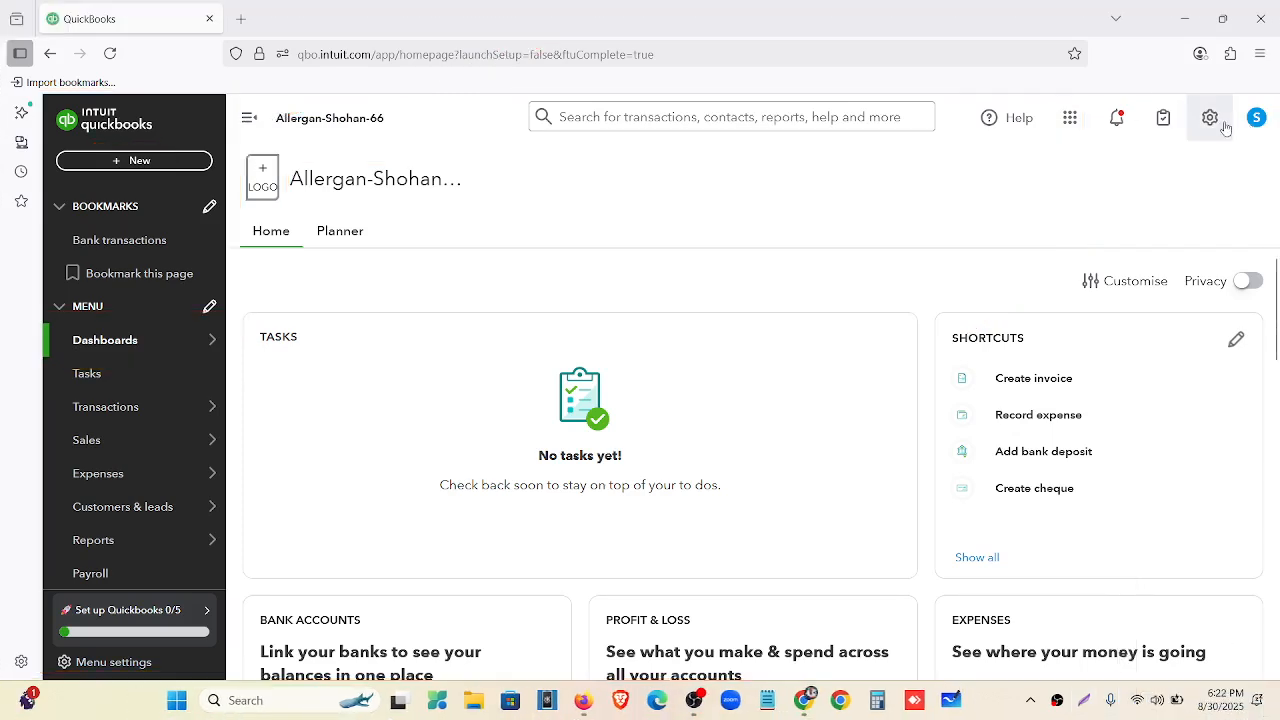
# Show the gear menu, capture the full screen, and box the Your Company, Tools and Profile headings.
pyautogui.click(1211, 118)
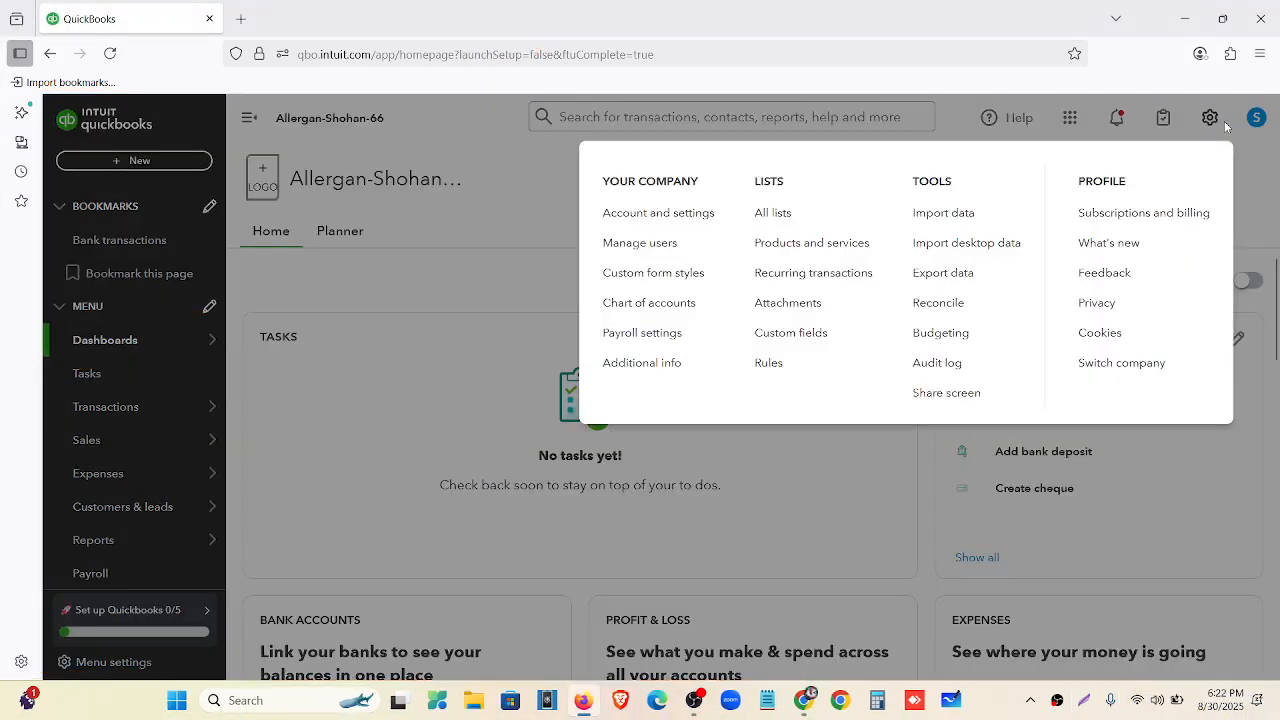
pyautogui.click(1090, 703)
pyautogui.moveTo(1, 1)
pyautogui.mouseDown()
pyautogui.moveTo(412, 332)
pyautogui.moveTo(1279, 706)
pyautogui.mouseUp()
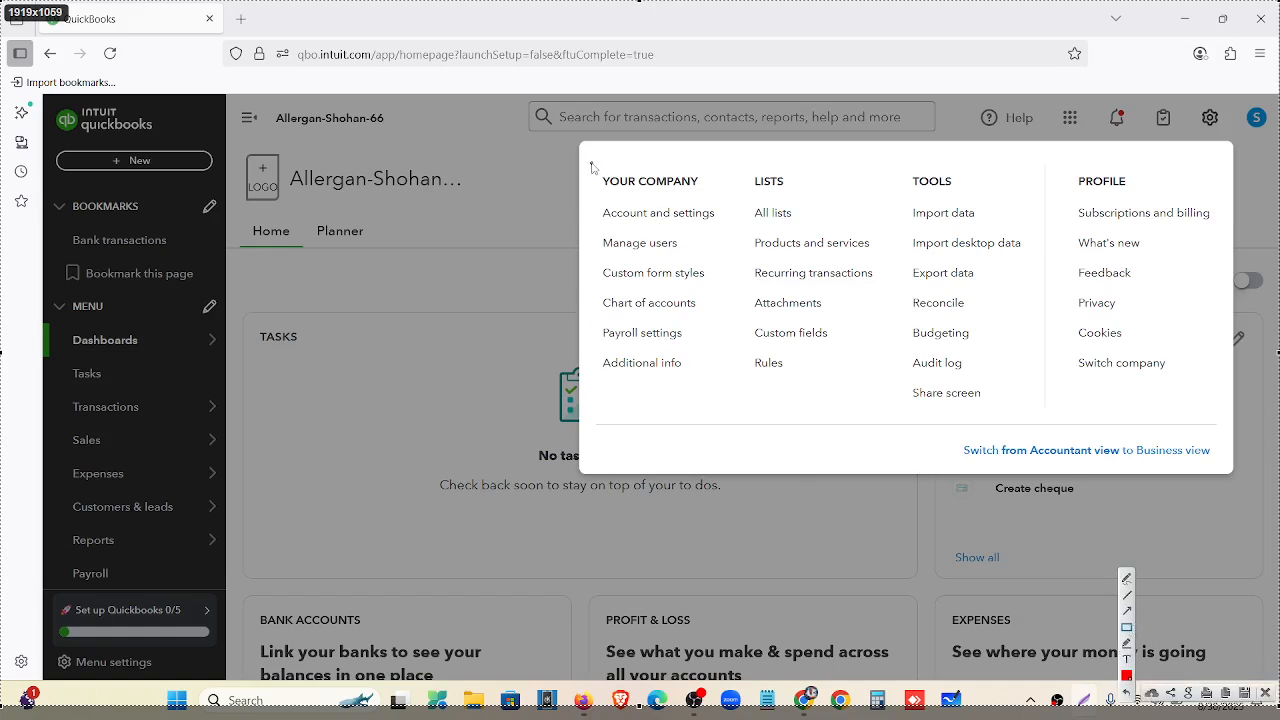
pyautogui.moveTo(591, 166)
pyautogui.mouseDown()
pyautogui.moveTo(705, 194)
pyautogui.moveTo(807, 194)
pyautogui.mouseUp()
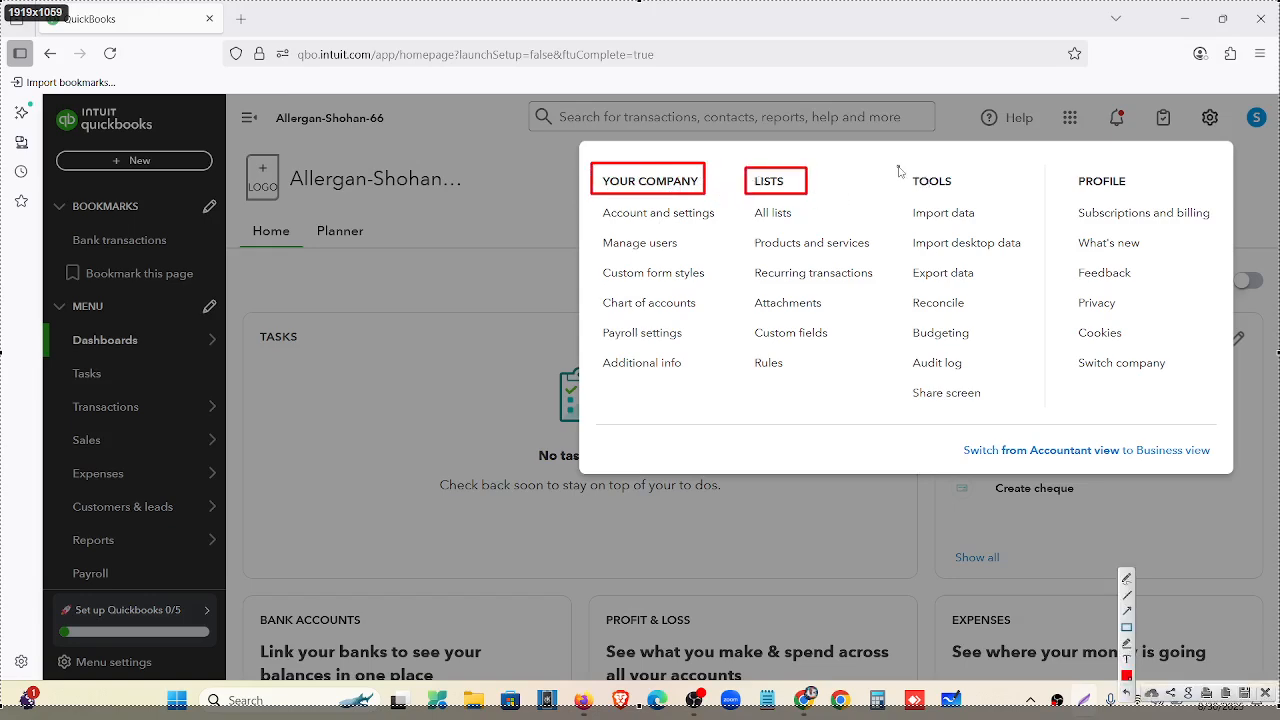
pyautogui.moveTo(898, 166); pyautogui.dragTo(969, 195)
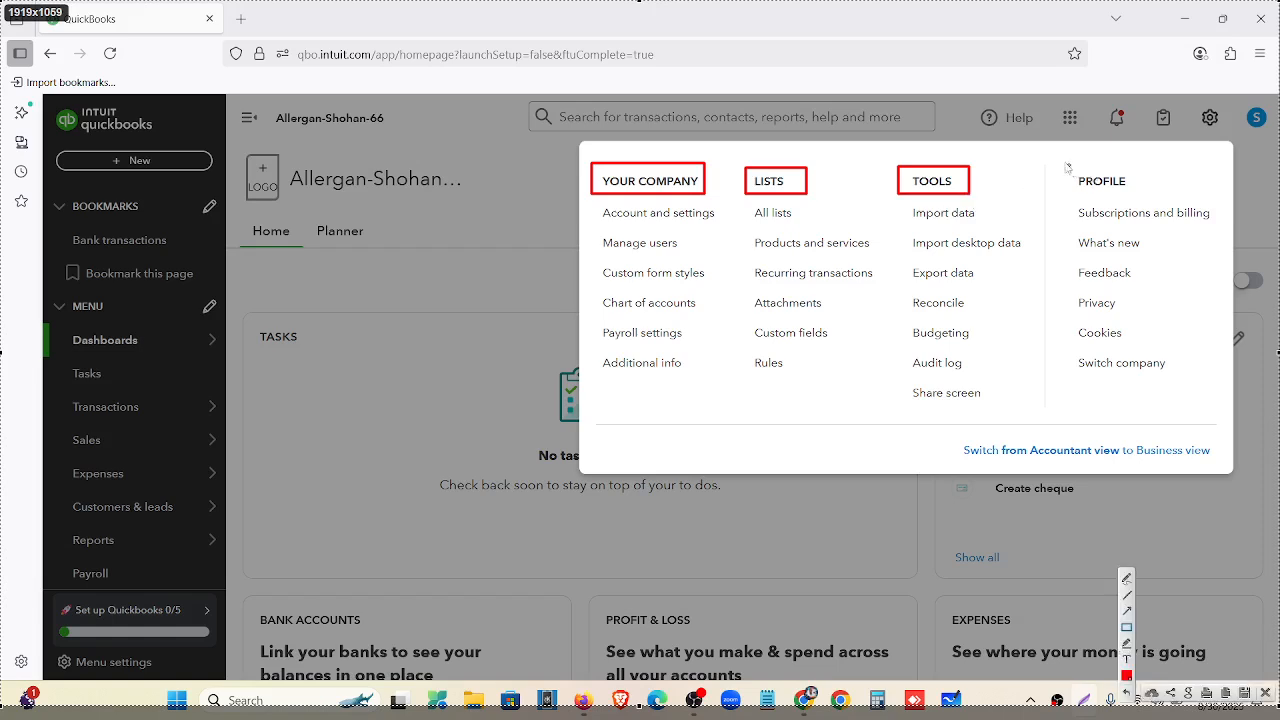
pyautogui.moveTo(1064, 163); pyautogui.dragTo(1157, 193)
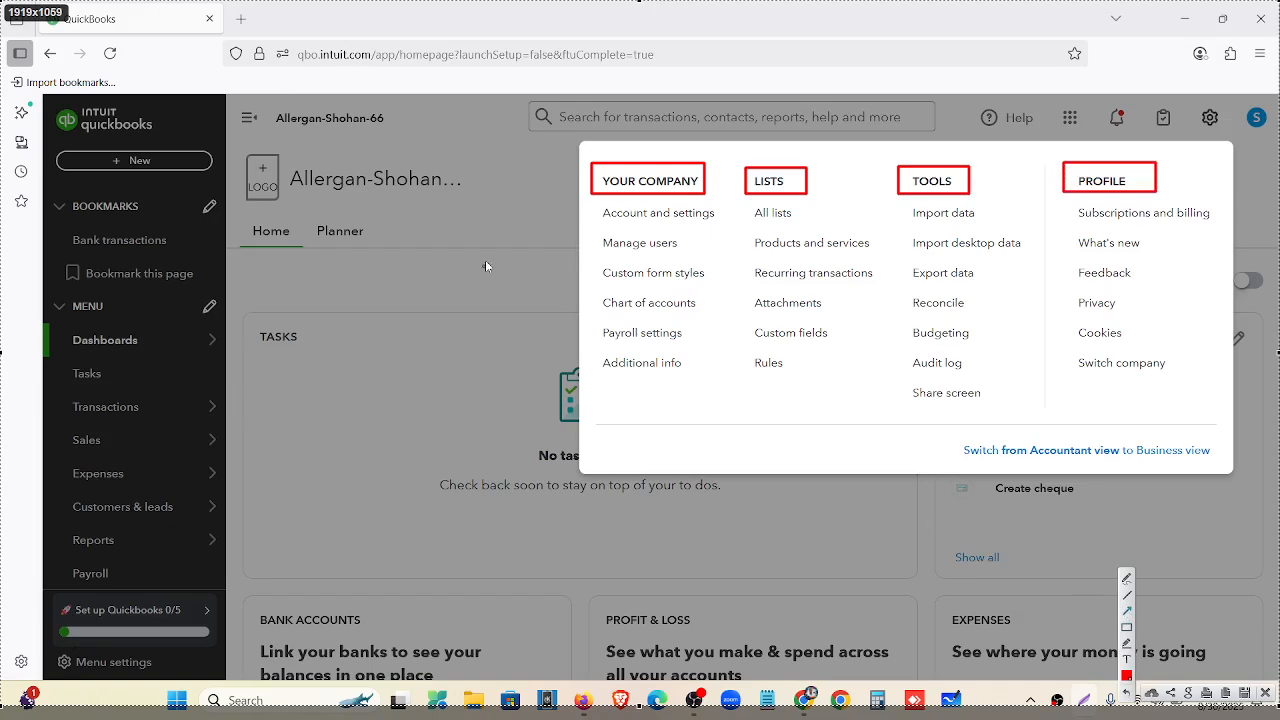
# Point red arrows at items like Account and settings, Chart of accounts, Products and services, and Rules.
pyautogui.moveTo(486, 246); pyautogui.dragTo(599, 214)
pyautogui.moveTo(530, 258); pyautogui.dragTo(595, 244)
pyautogui.moveTo(505, 300); pyautogui.dragTo(597, 274)
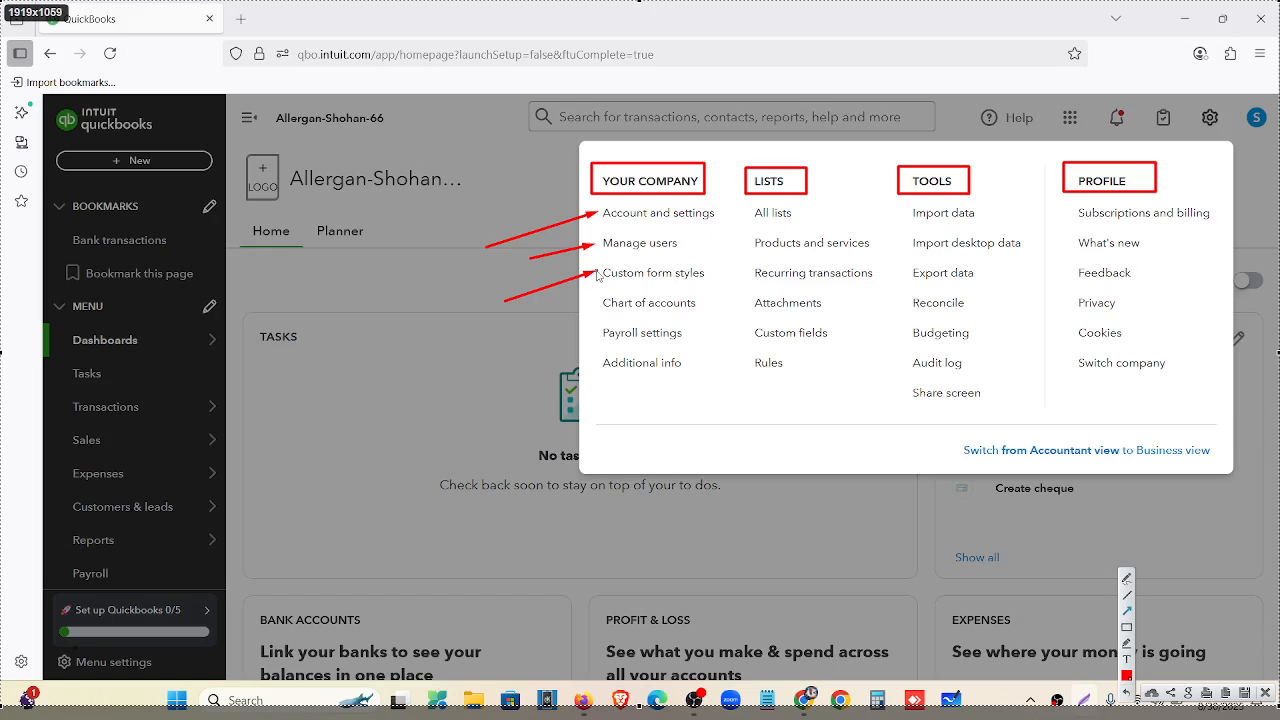
pyautogui.moveTo(530, 334)
pyautogui.mouseDown()
pyautogui.moveTo(598, 308)
pyautogui.moveTo(592, 339)
pyautogui.moveTo(603, 339)
pyautogui.mouseUp()
pyautogui.moveTo(850, 173); pyautogui.dragTo(803, 208)
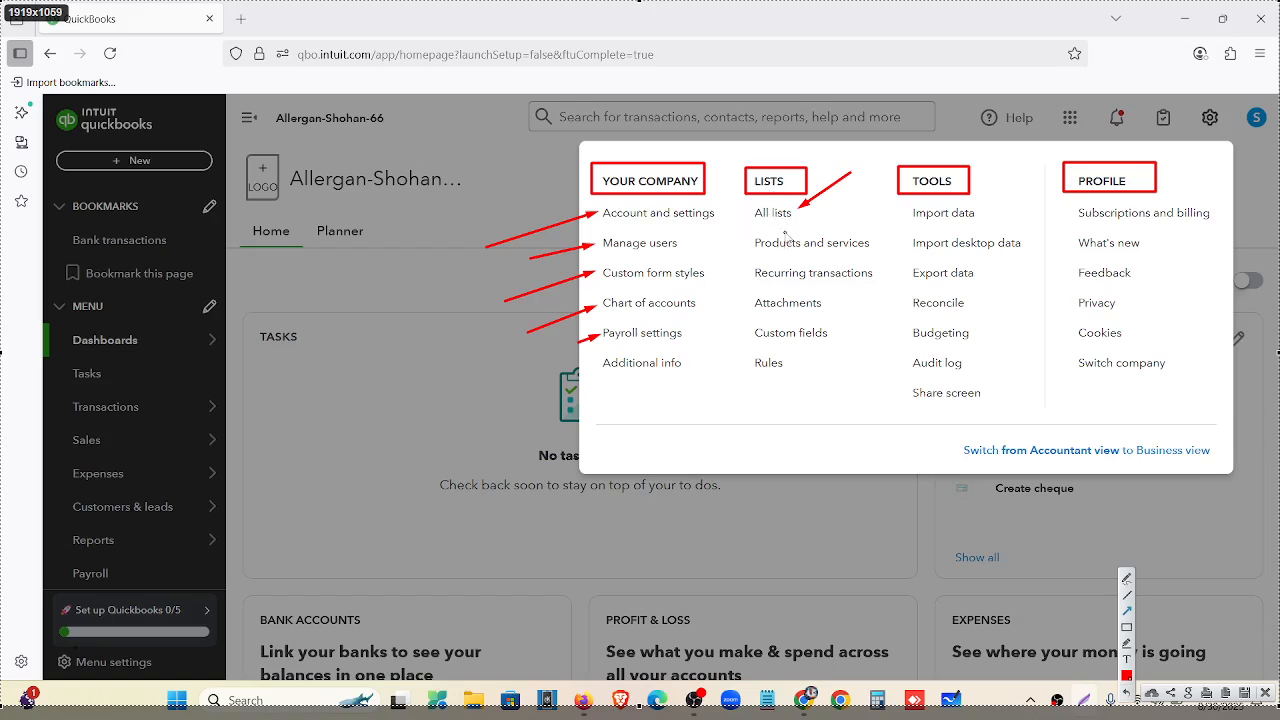
pyautogui.moveTo(852, 188)
pyautogui.mouseDown()
pyautogui.moveTo(842, 230)
pyautogui.moveTo(881, 250)
pyautogui.moveTo(857, 265)
pyautogui.mouseUp()
pyautogui.moveTo(882, 297); pyautogui.dragTo(816, 301)
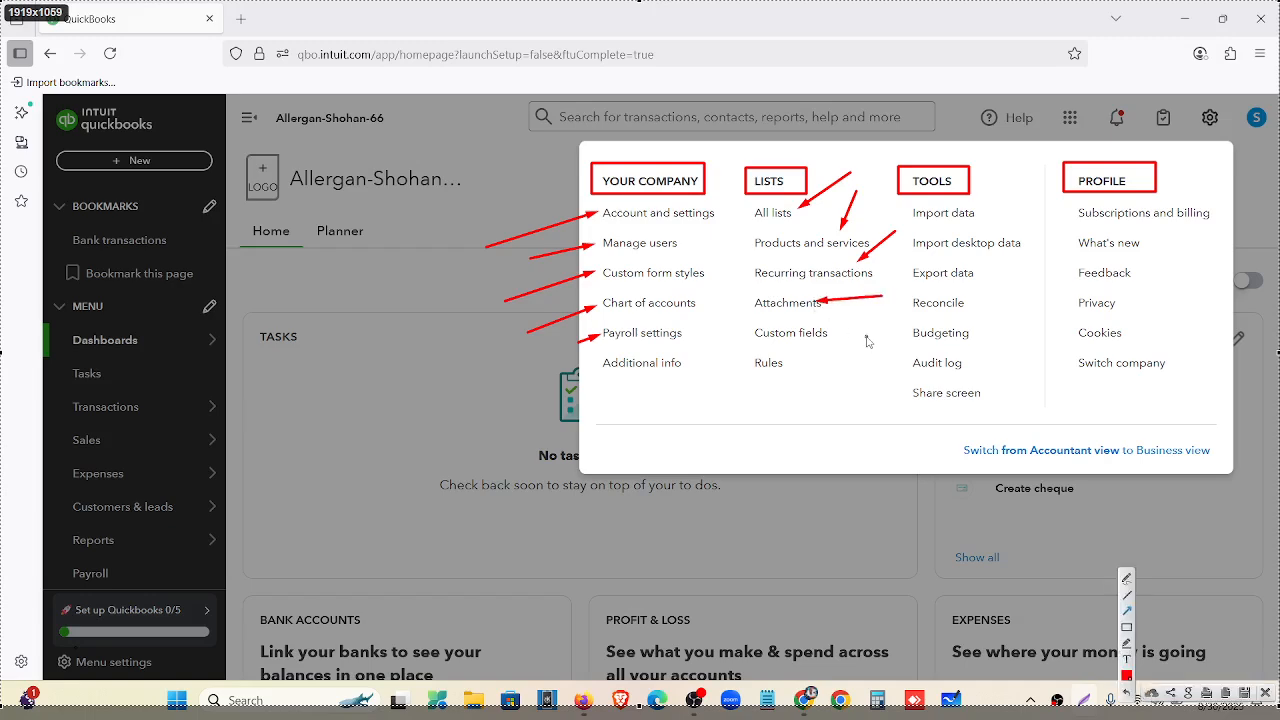
pyautogui.moveTo(776, 433); pyautogui.dragTo(772, 378)
pyautogui.click(1128, 628)
pyautogui.moveTo(906, 203); pyautogui.dragTo(1015, 230)
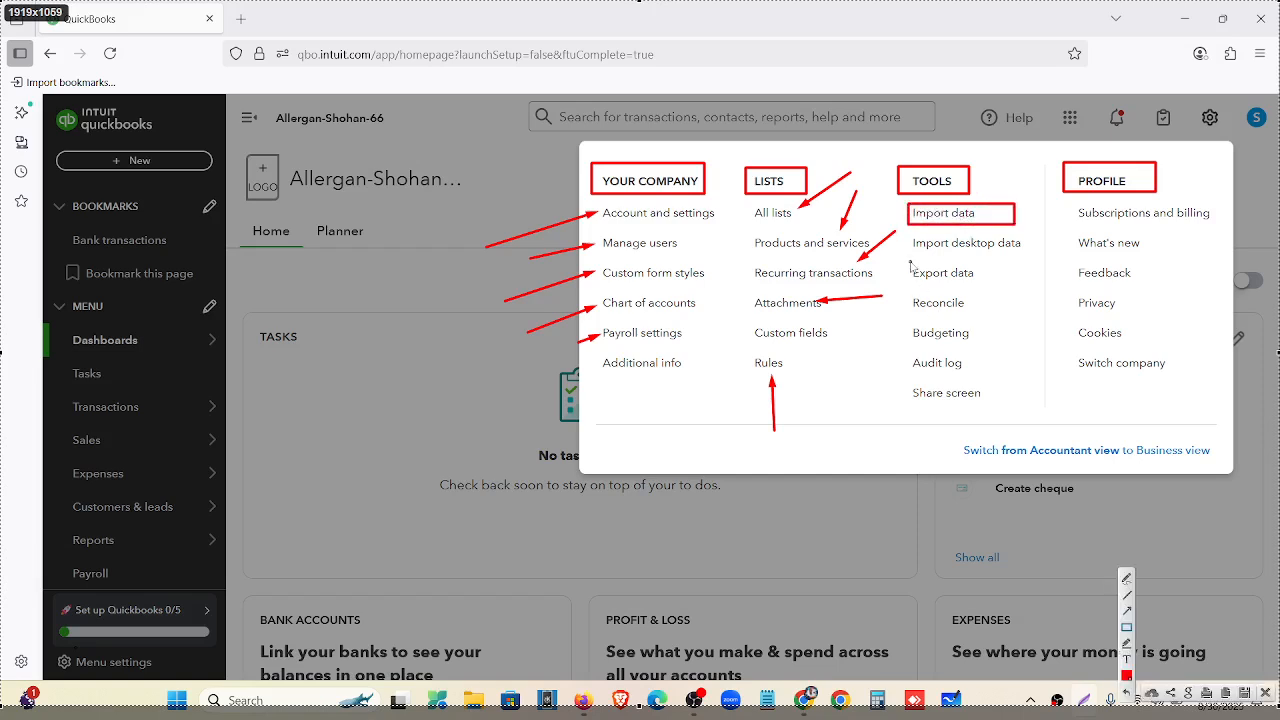
pyautogui.moveTo(908, 261); pyautogui.dragTo(1001, 287)
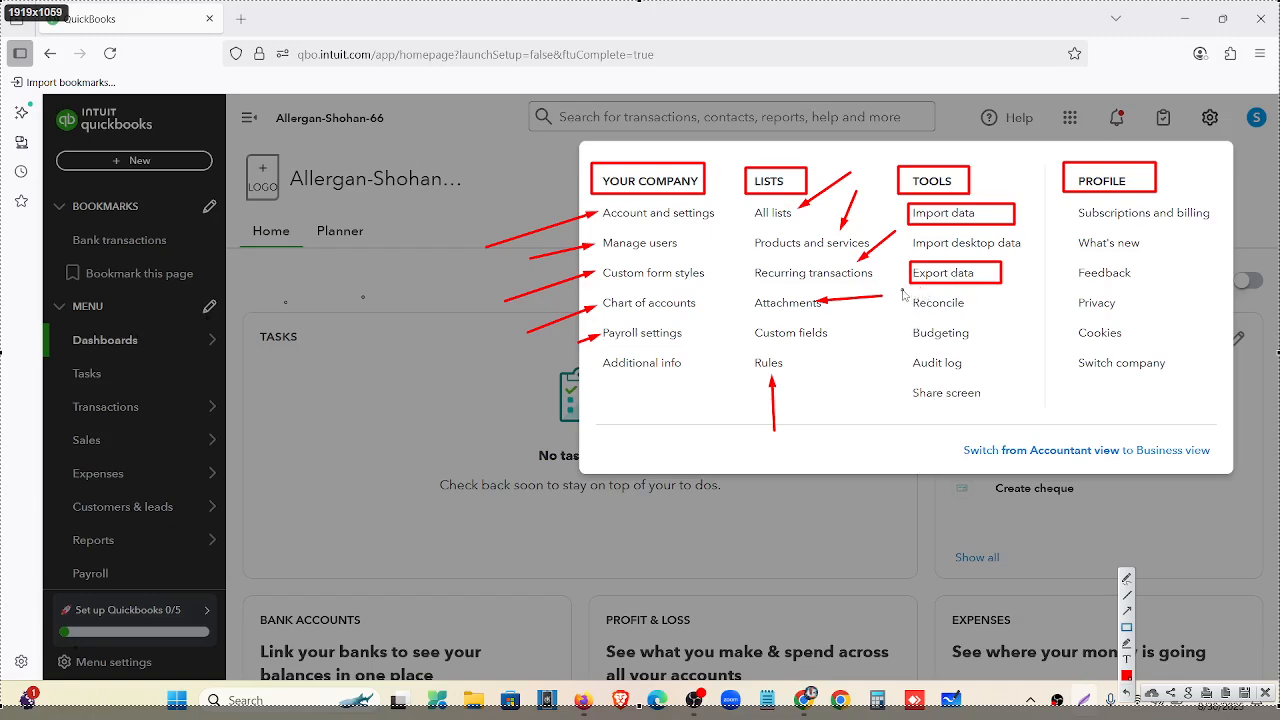
pyautogui.moveTo(905, 293); pyautogui.dragTo(986, 313)
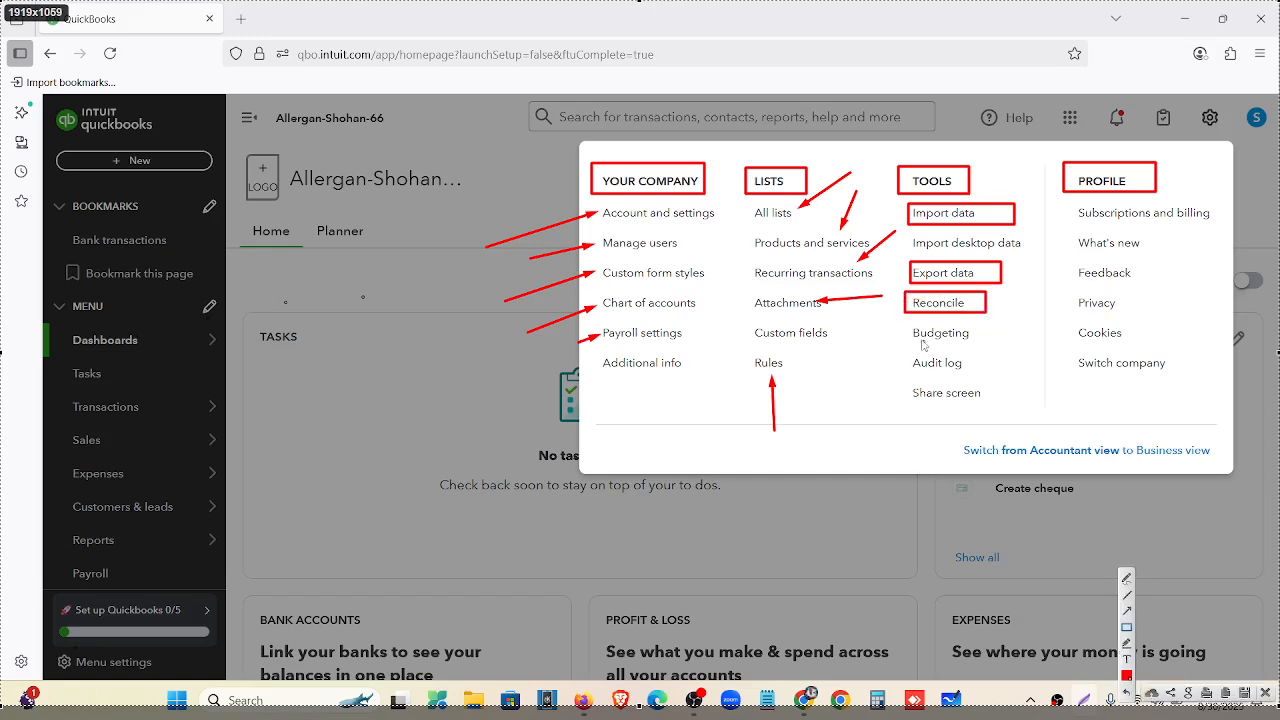
pyautogui.moveTo(905, 321); pyautogui.dragTo(990, 345)
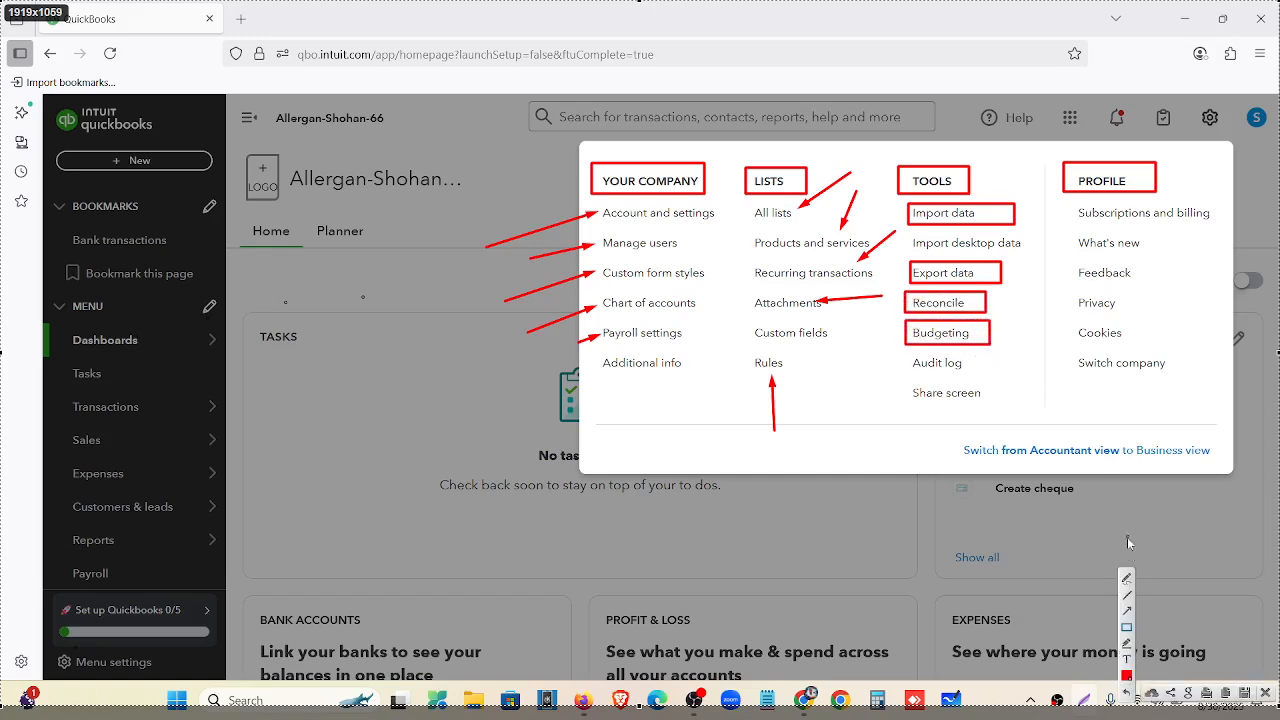
pyautogui.moveTo(818, 404); pyautogui.dragTo(900, 367)
pyautogui.moveTo(1227, 155); pyautogui.dragTo(1195, 203)
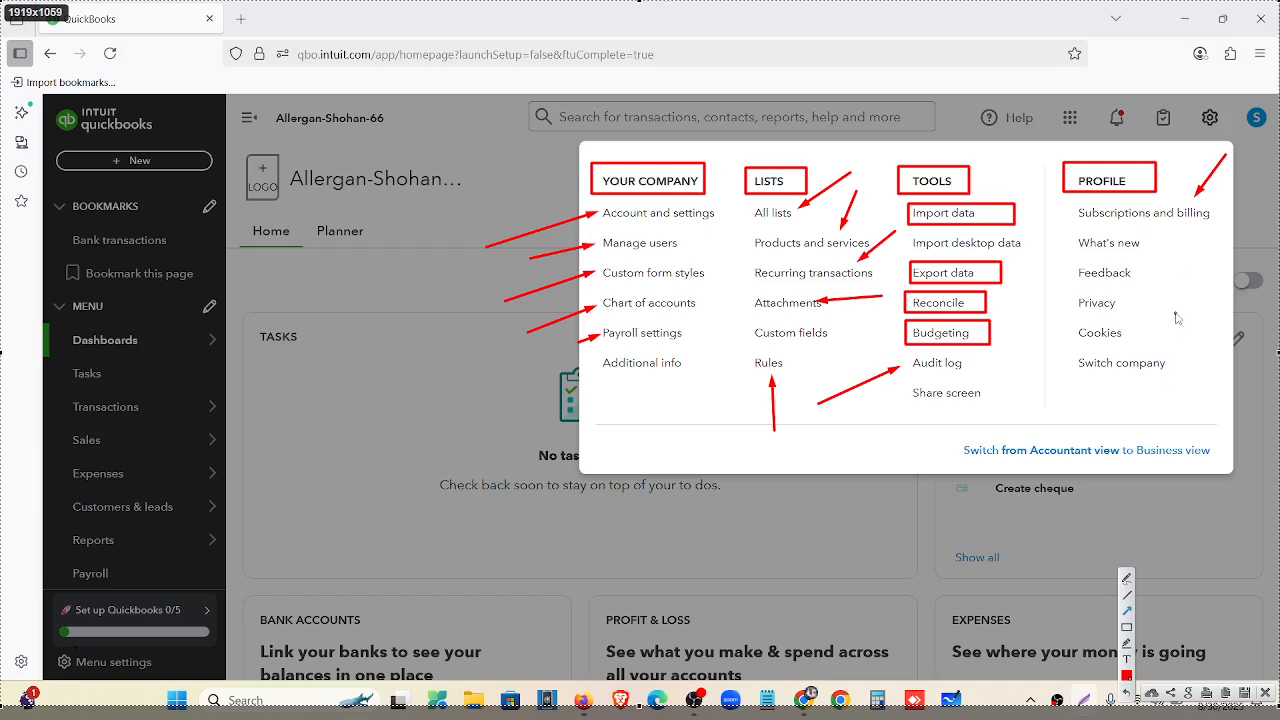
pyautogui.moveTo(1190, 302); pyautogui.dragTo(1135, 352)
pyautogui.moveTo(478, 189); pyautogui.dragTo(595, 212)
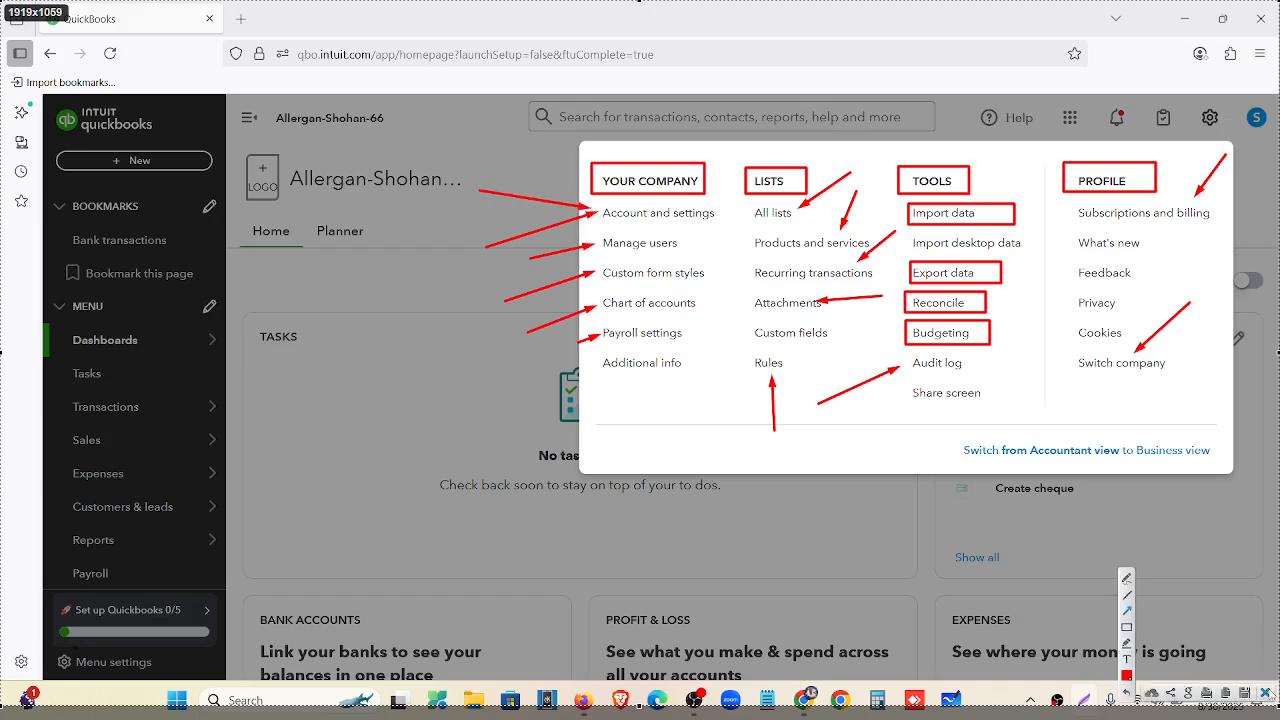
pyautogui.click(1265, 692)
# Go to the Company page of Account and settings via the gear menu.
pyautogui.doubleClick(695, 226)
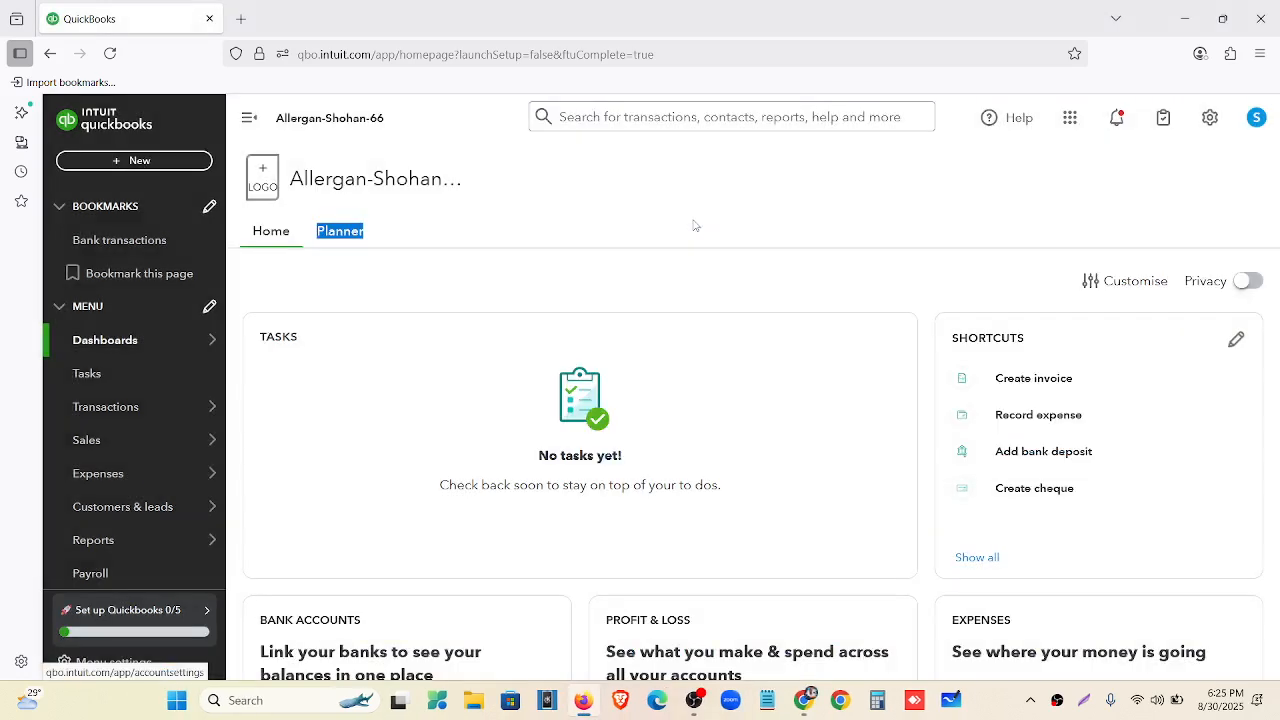
pyautogui.click(897, 209)
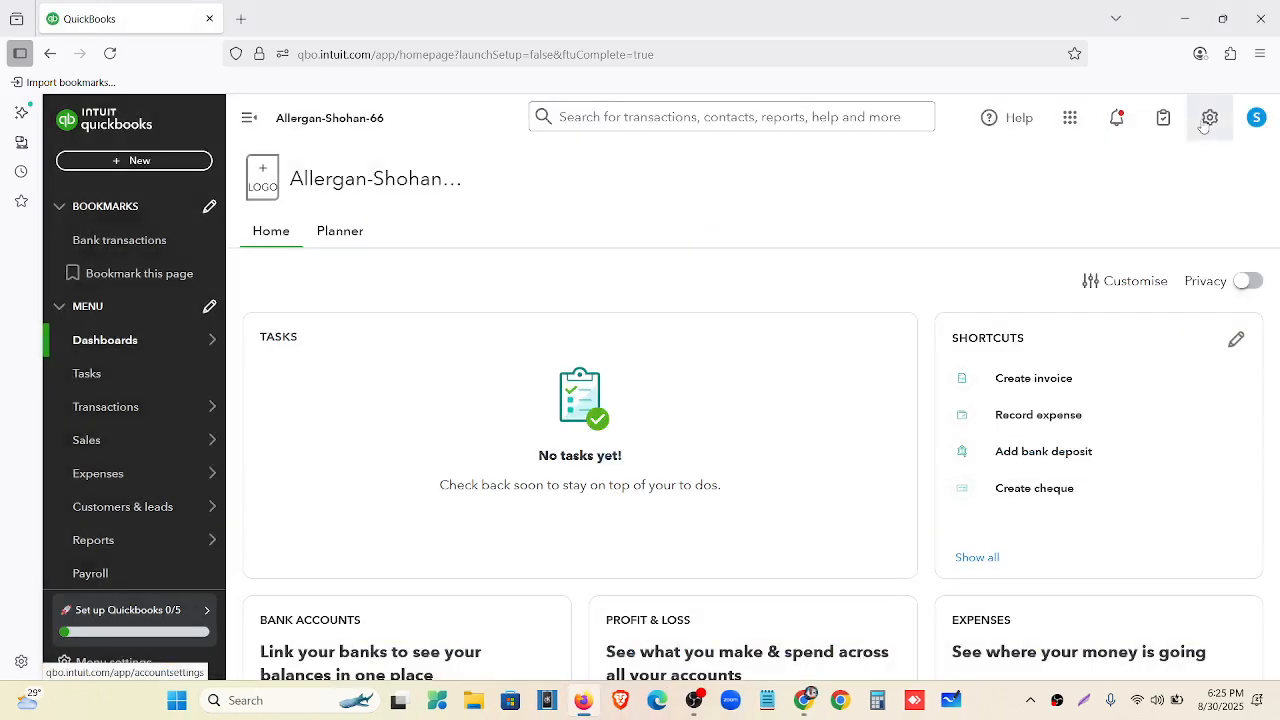
pyautogui.click(1210, 117)
pyautogui.click(680, 213)
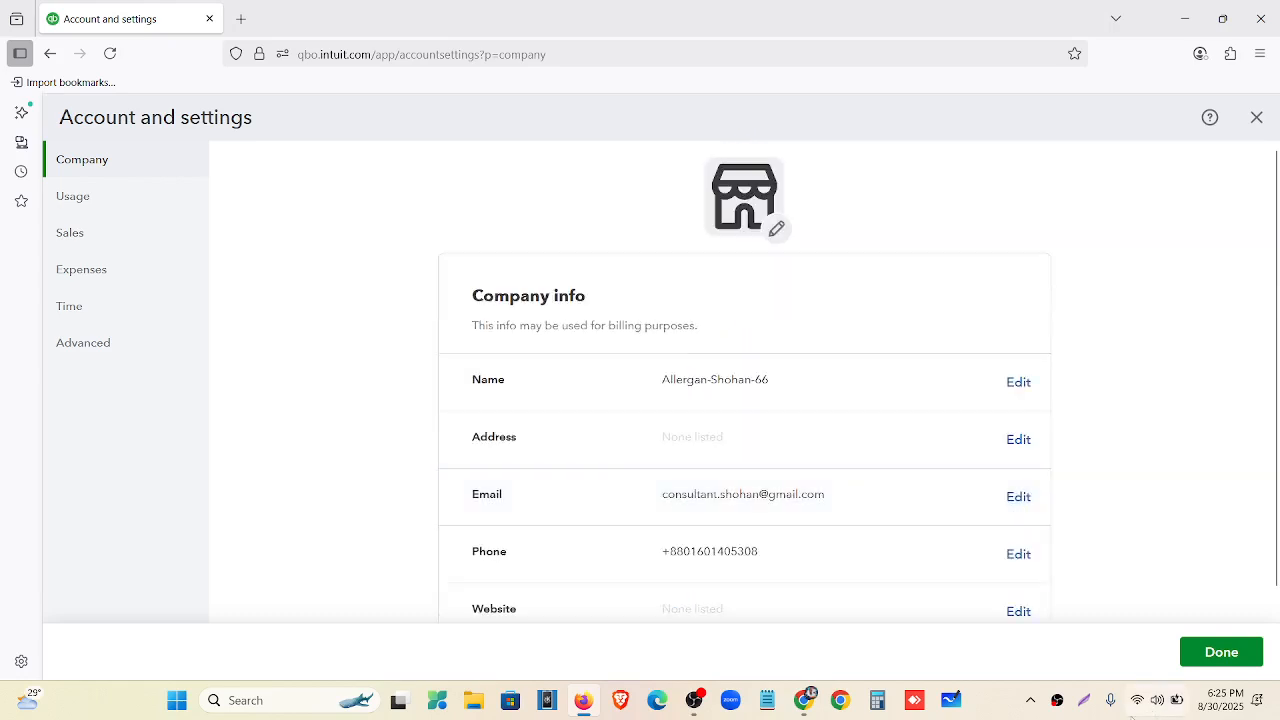
# Capture the settings page and box the section list, Company, Usage, Sales and Time entries.
pyautogui.click(1084, 701)
pyautogui.moveTo(1, 9); pyautogui.dragTo(1279, 685)
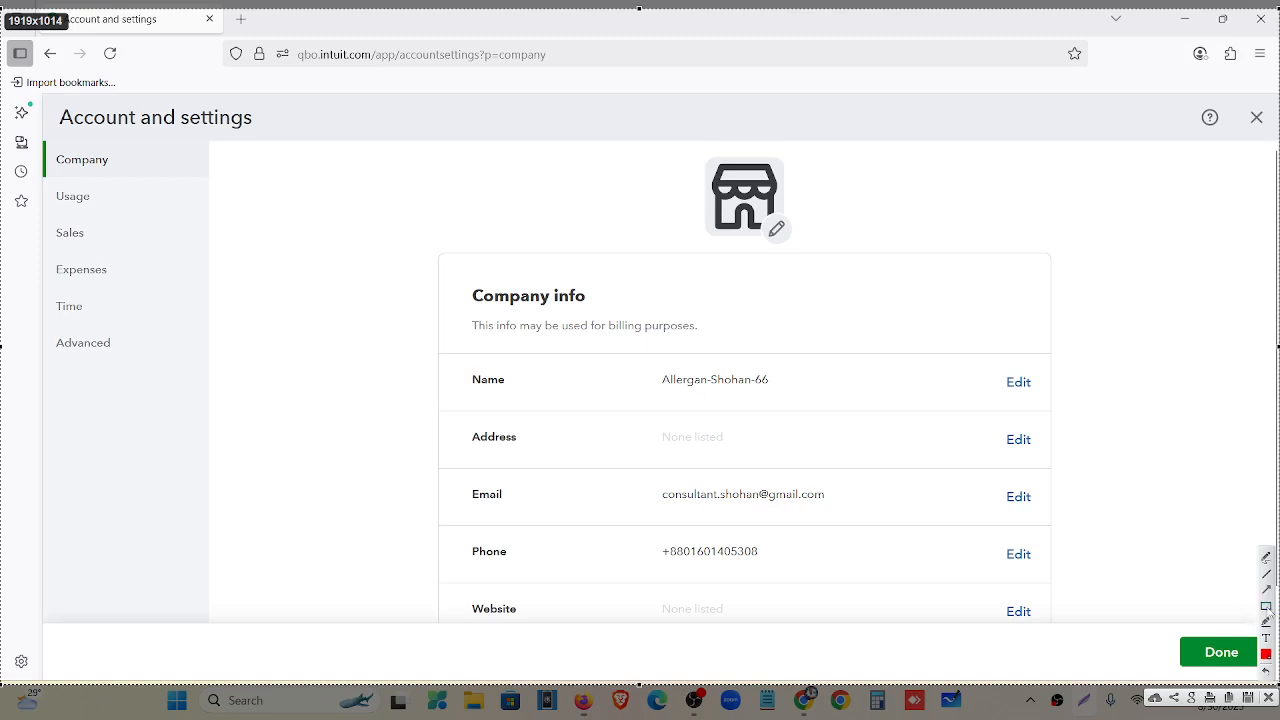
pyautogui.click(1266, 606)
pyautogui.moveTo(28, 134)
pyautogui.mouseDown()
pyautogui.moveTo(224, 364)
pyautogui.moveTo(233, 411)
pyautogui.mouseUp()
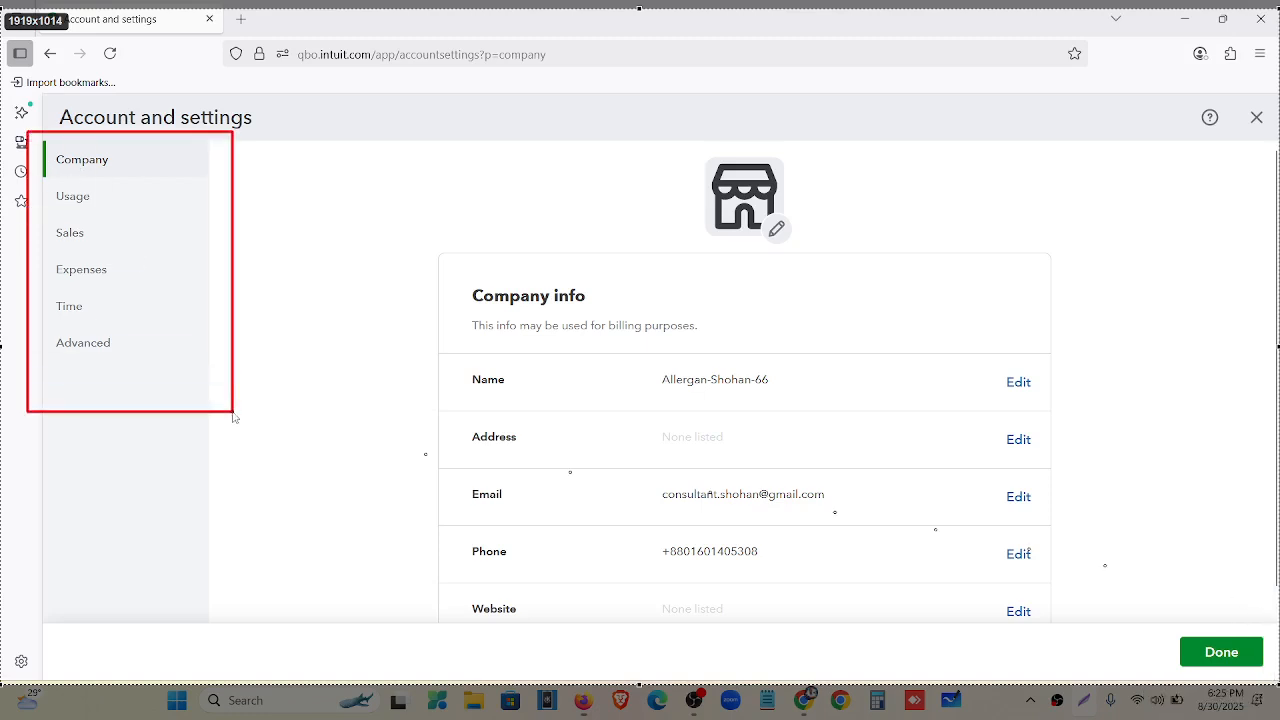
pyautogui.moveTo(49, 148); pyautogui.dragTo(133, 170)
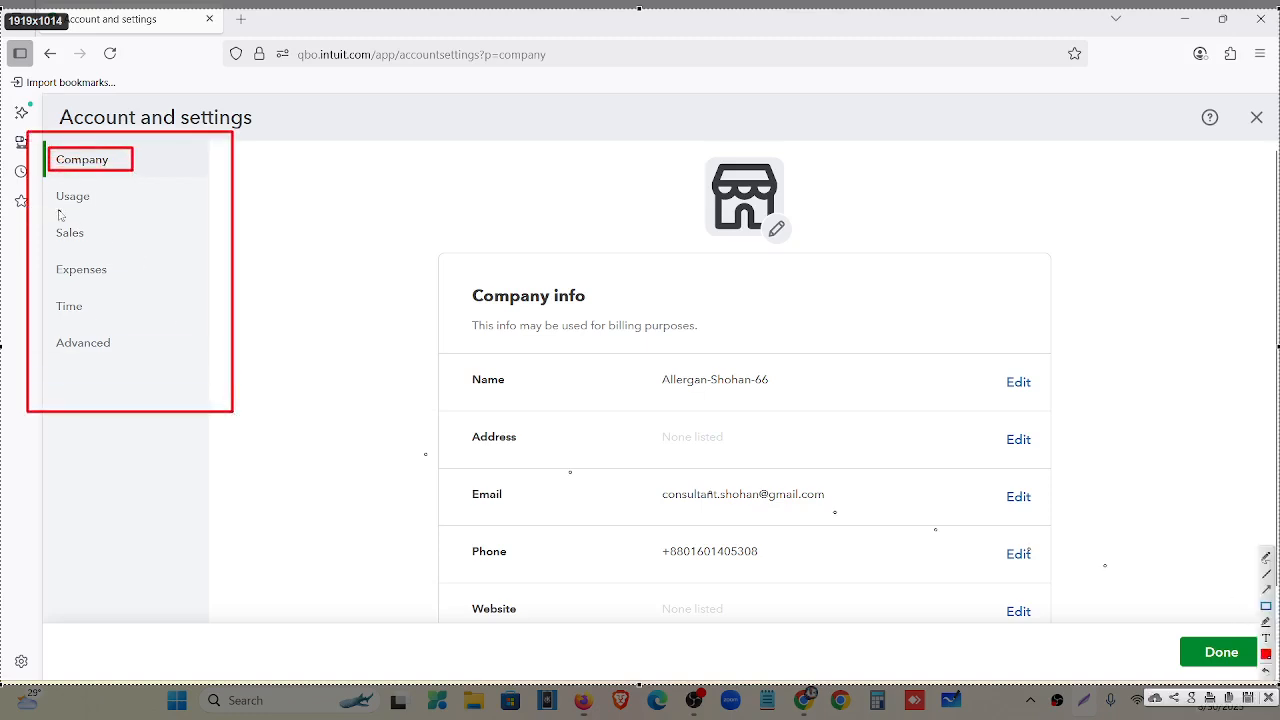
pyautogui.moveTo(49, 187)
pyautogui.mouseDown()
pyautogui.moveTo(110, 208)
pyautogui.moveTo(91, 239)
pyautogui.moveTo(113, 241)
pyautogui.moveTo(130, 281)
pyautogui.mouseUp()
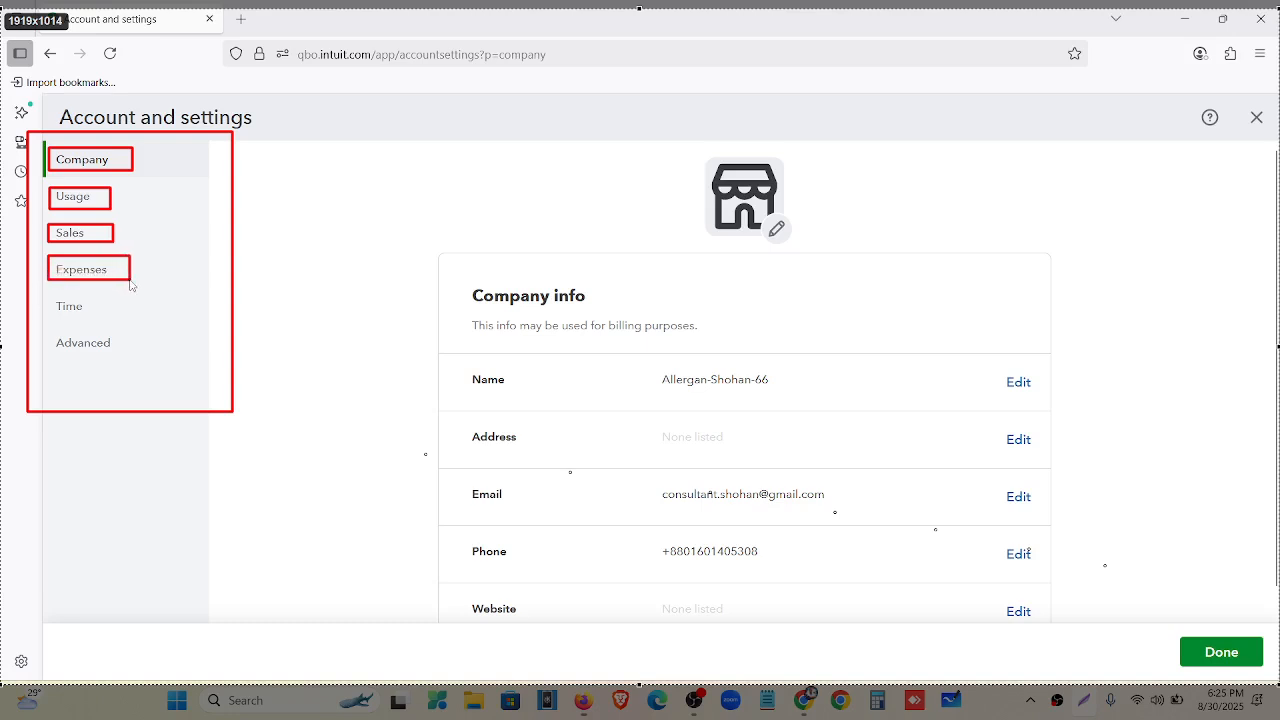
pyautogui.moveTo(41, 297)
pyautogui.mouseDown()
pyautogui.moveTo(110, 316)
pyautogui.moveTo(128, 361)
pyautogui.mouseUp()
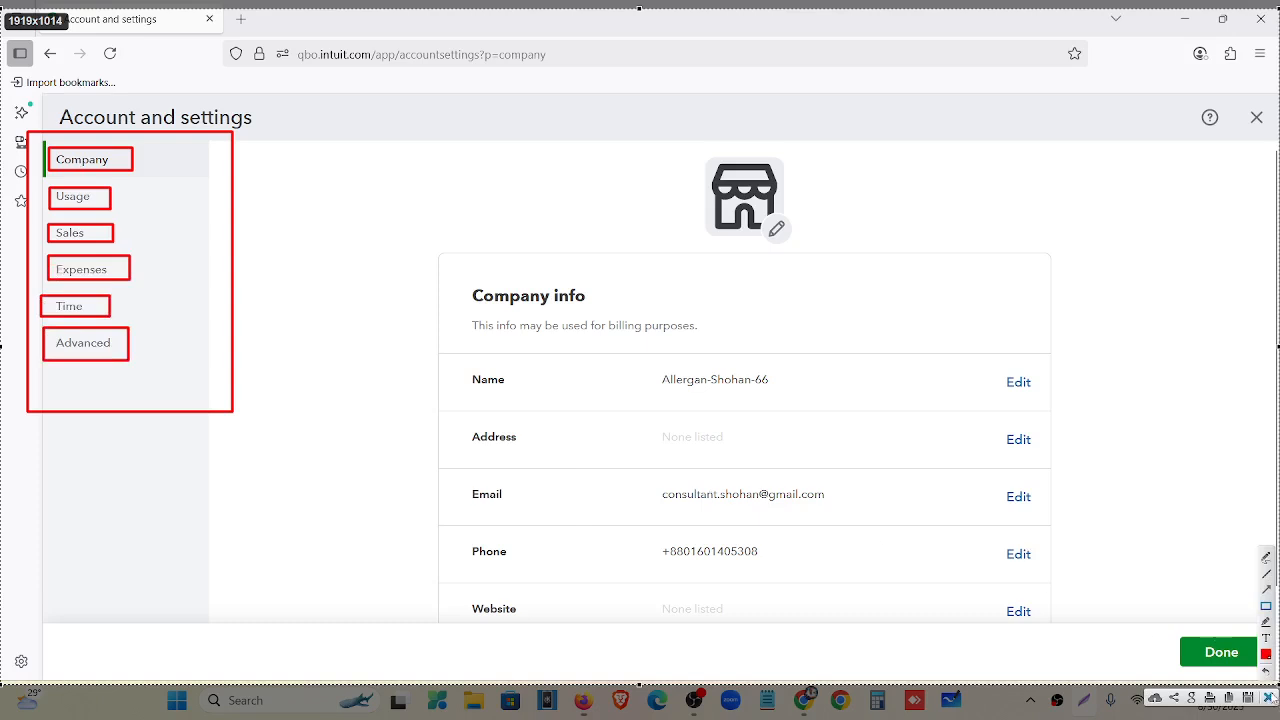
pyautogui.hotkey('ctrl', 'c')
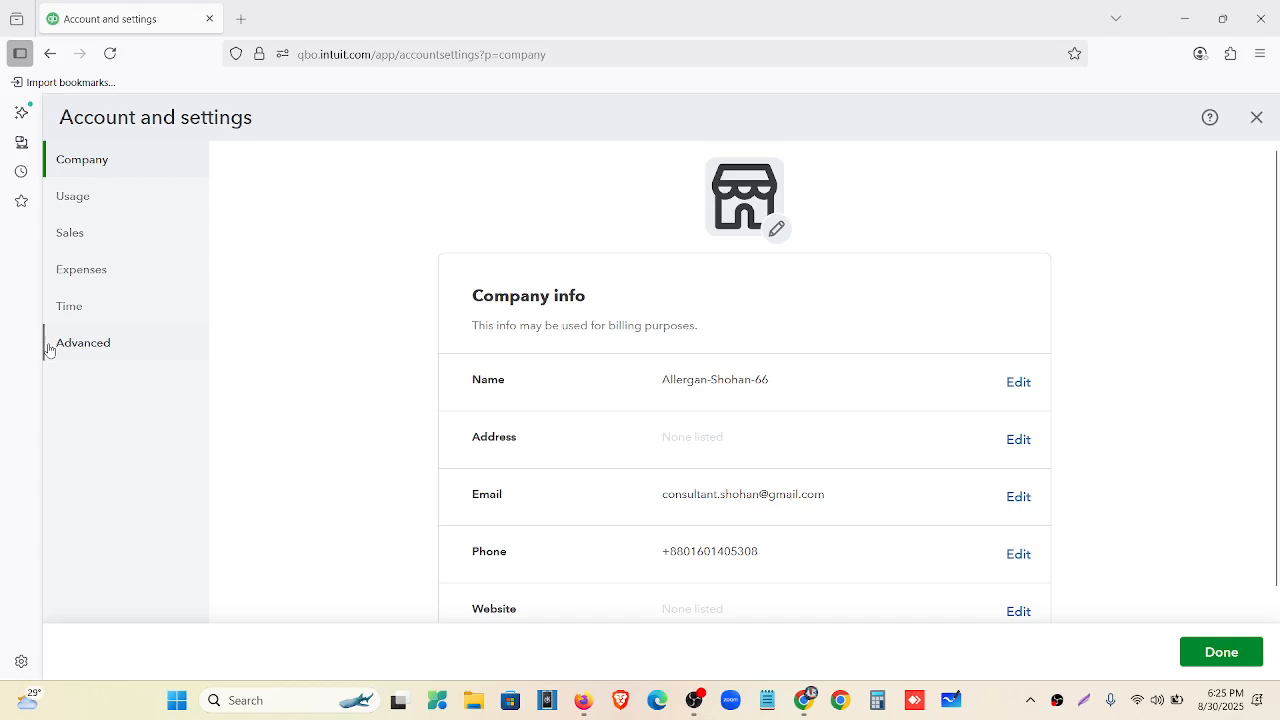
# Scroll the settings page, then bring up the browser with the assignment files.
pyautogui.scroll(-1, 594, 314)
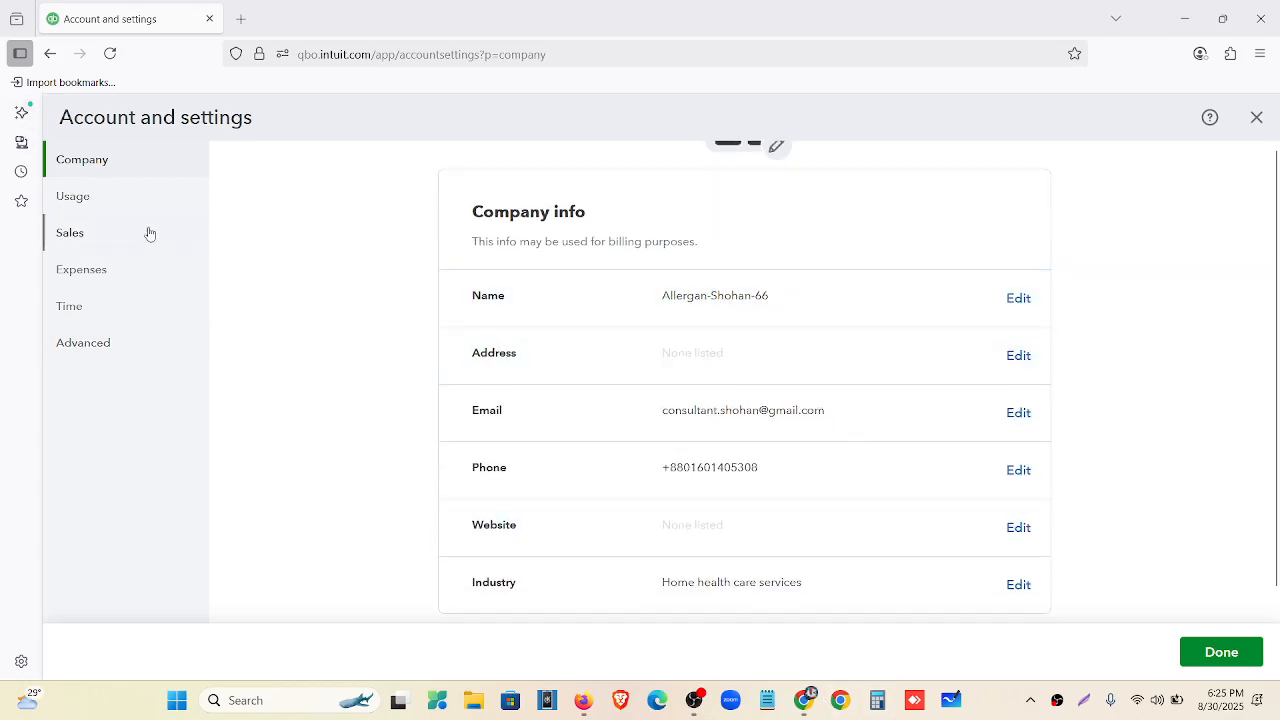
pyautogui.scroll(1, 640, 330)
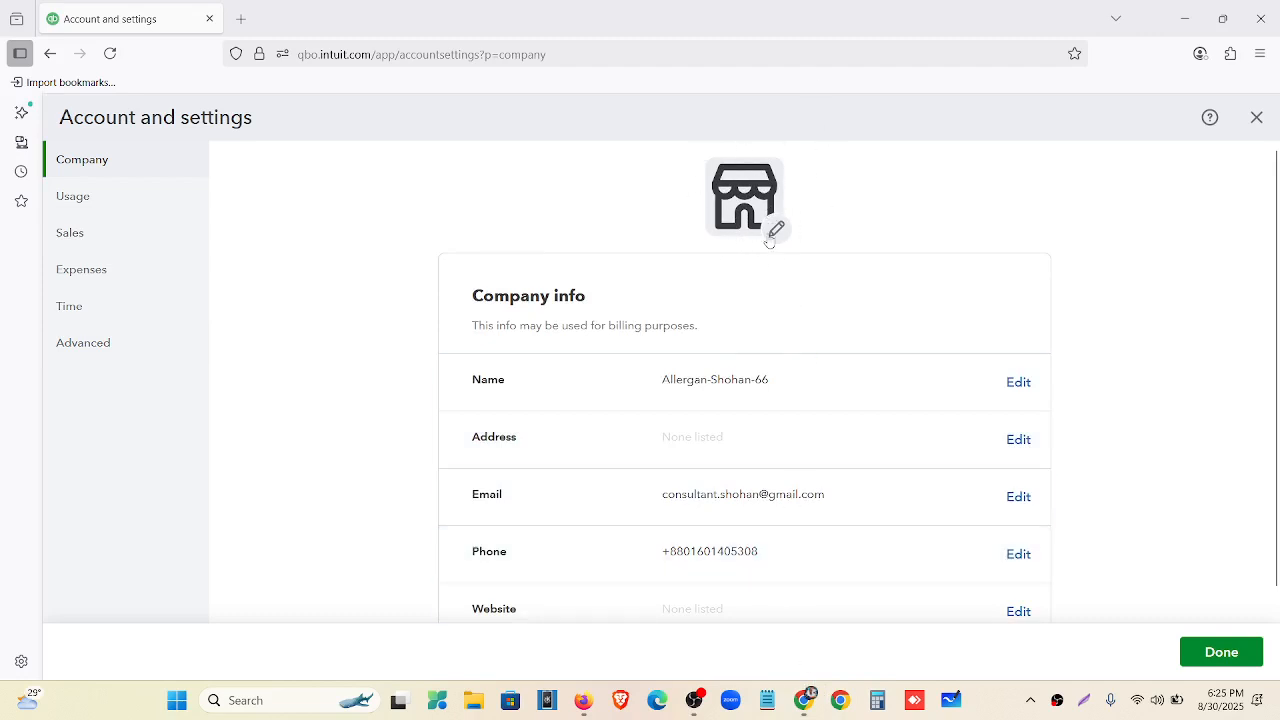
pyautogui.click(810, 702)
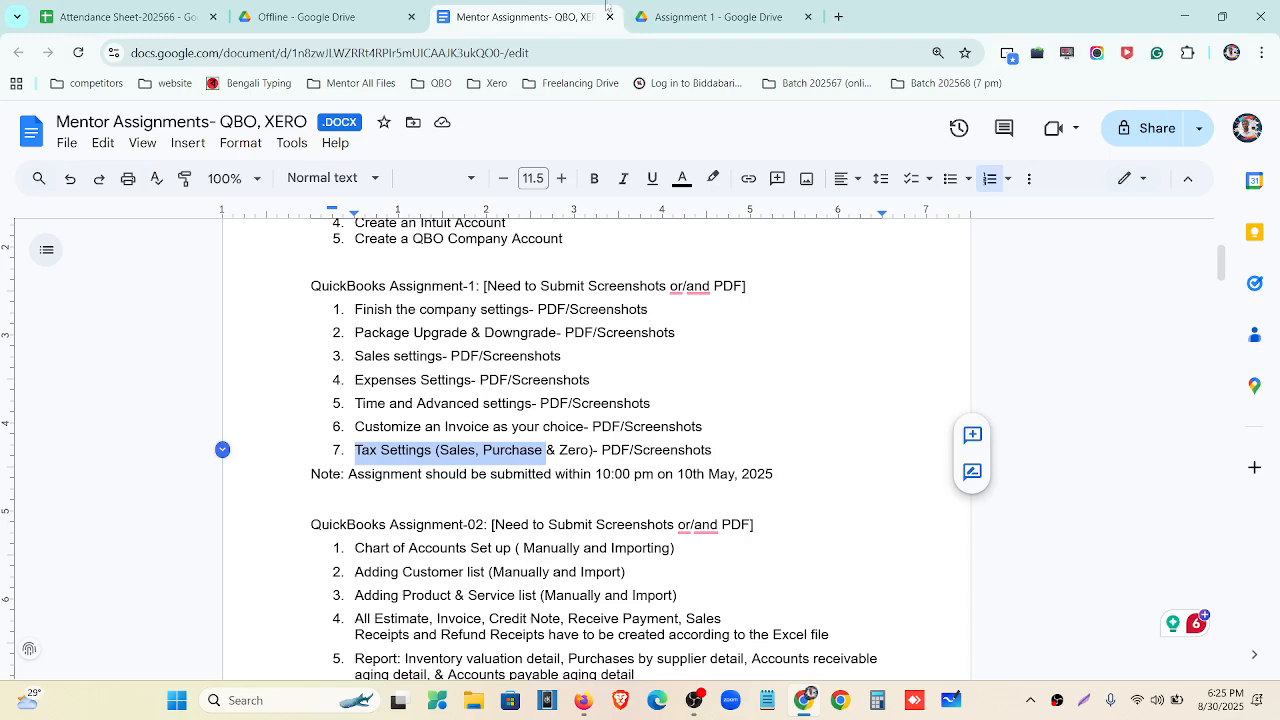
# Download Allergan logo.png from the Assignment 1 Drive folder and return to QuickBooks.
pyautogui.click(660, 18)
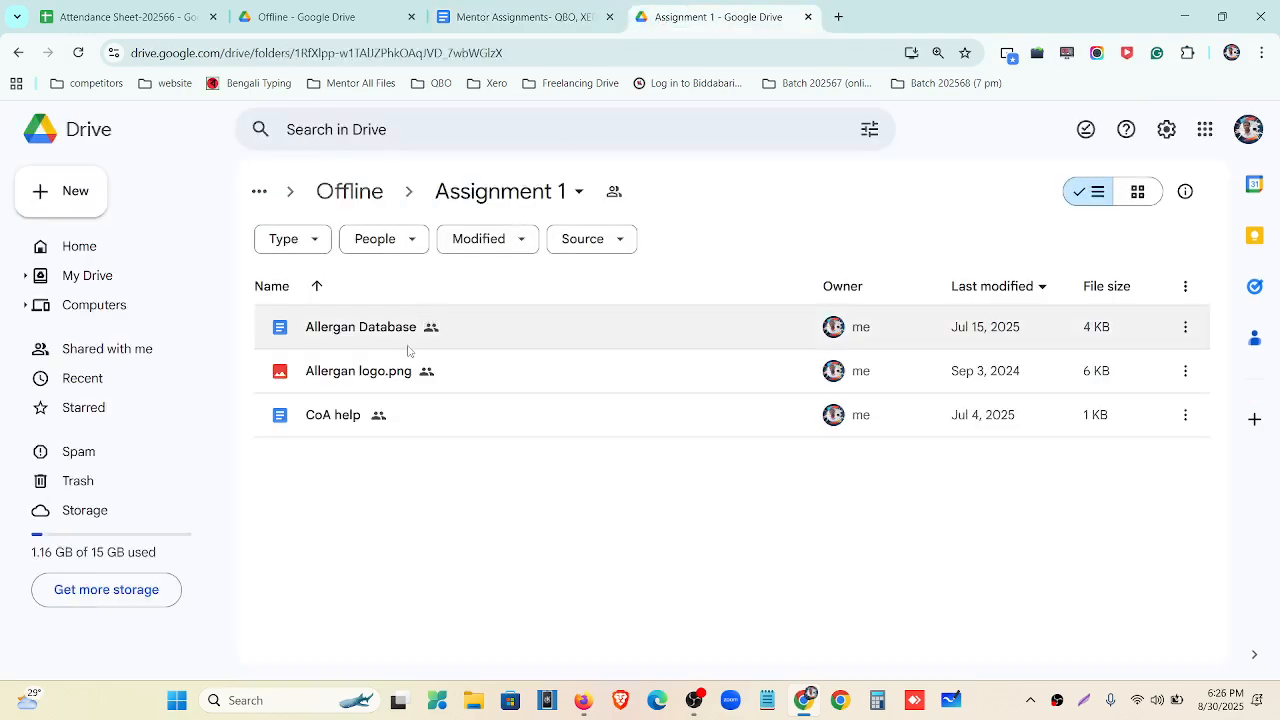
pyautogui.doubleClick(408, 374)
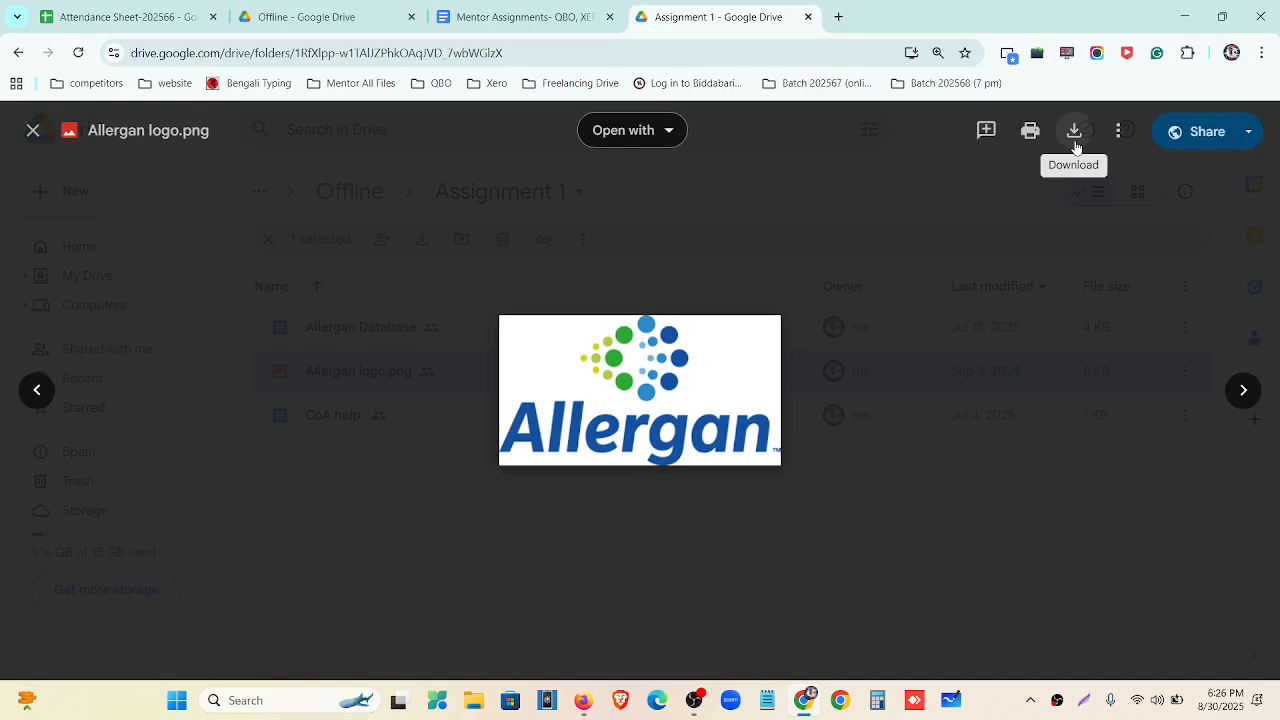
pyautogui.click(1076, 147)
pyautogui.click(33, 132)
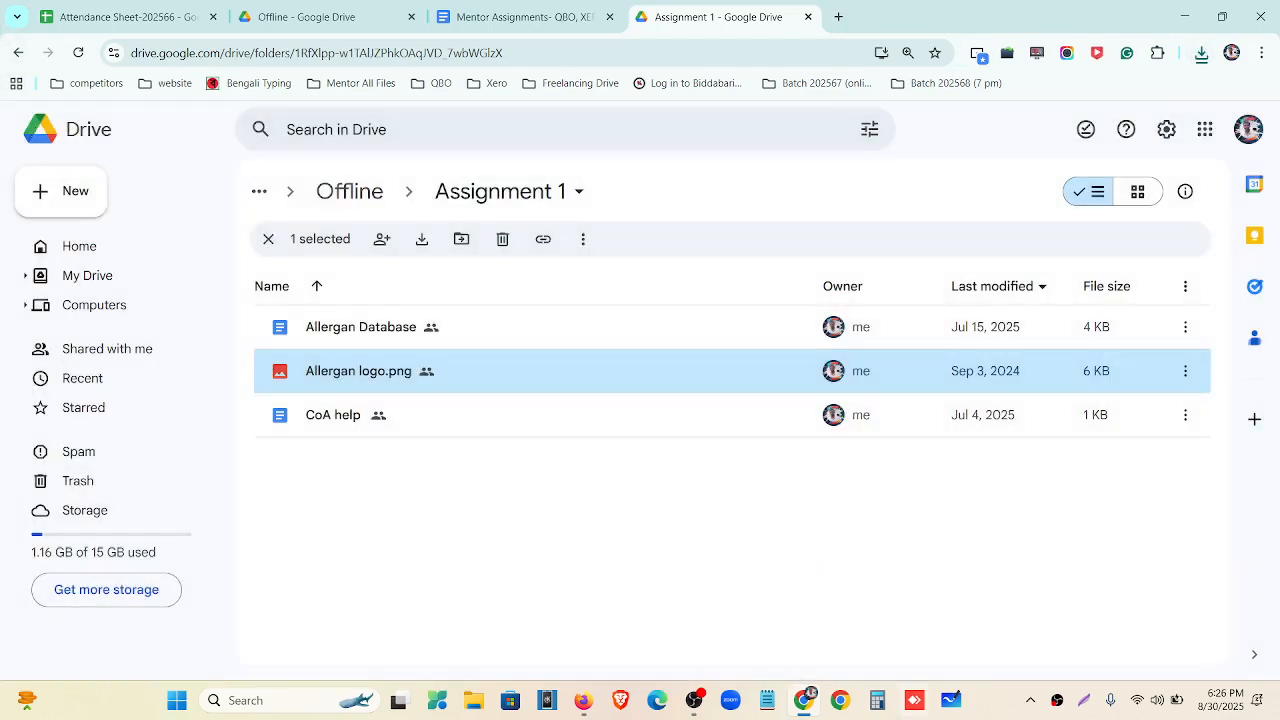
pyautogui.click(583, 700)
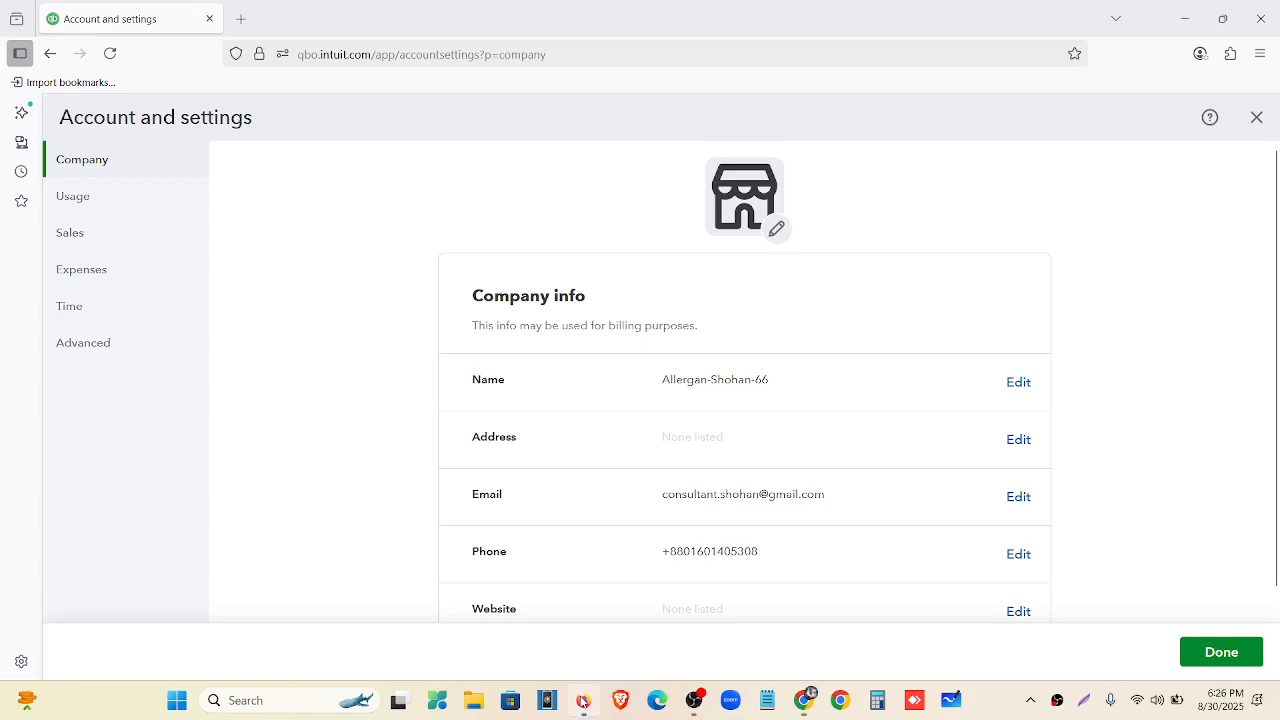
# Upload Allergan logo.png from Downloads as the company logo and close the logo dialog.
pyautogui.click(776, 231)
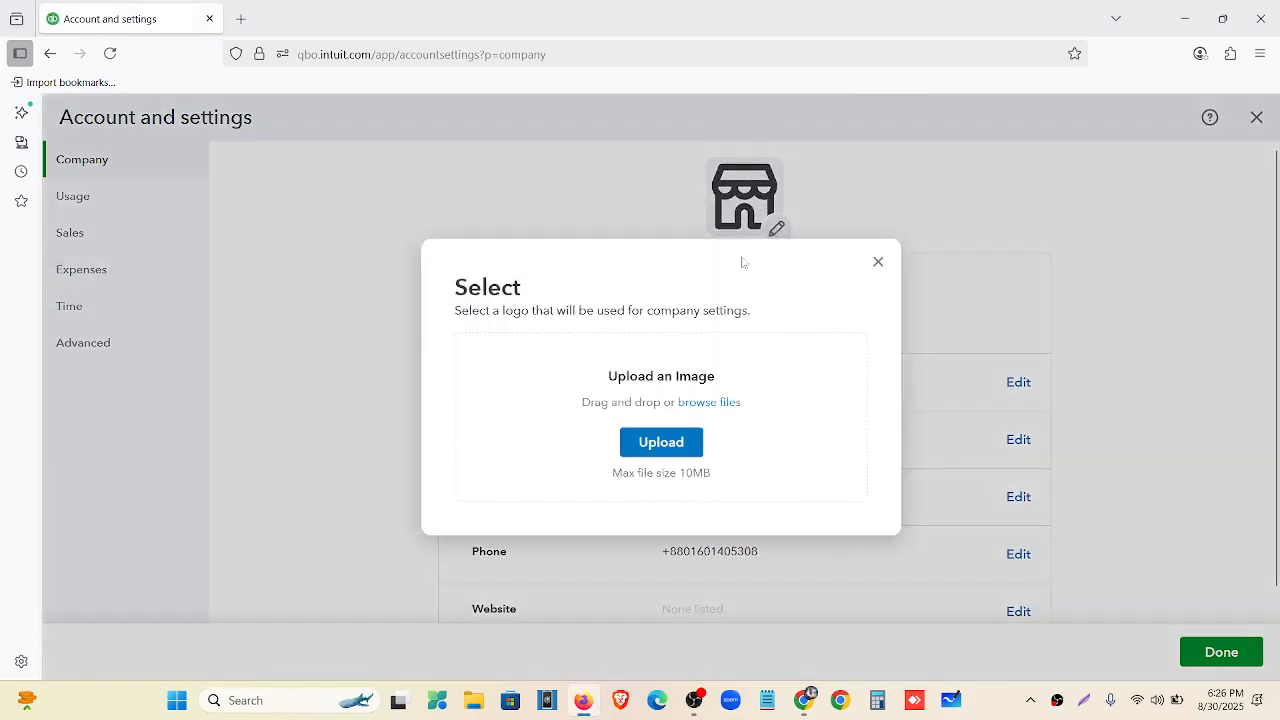
pyautogui.click(667, 444)
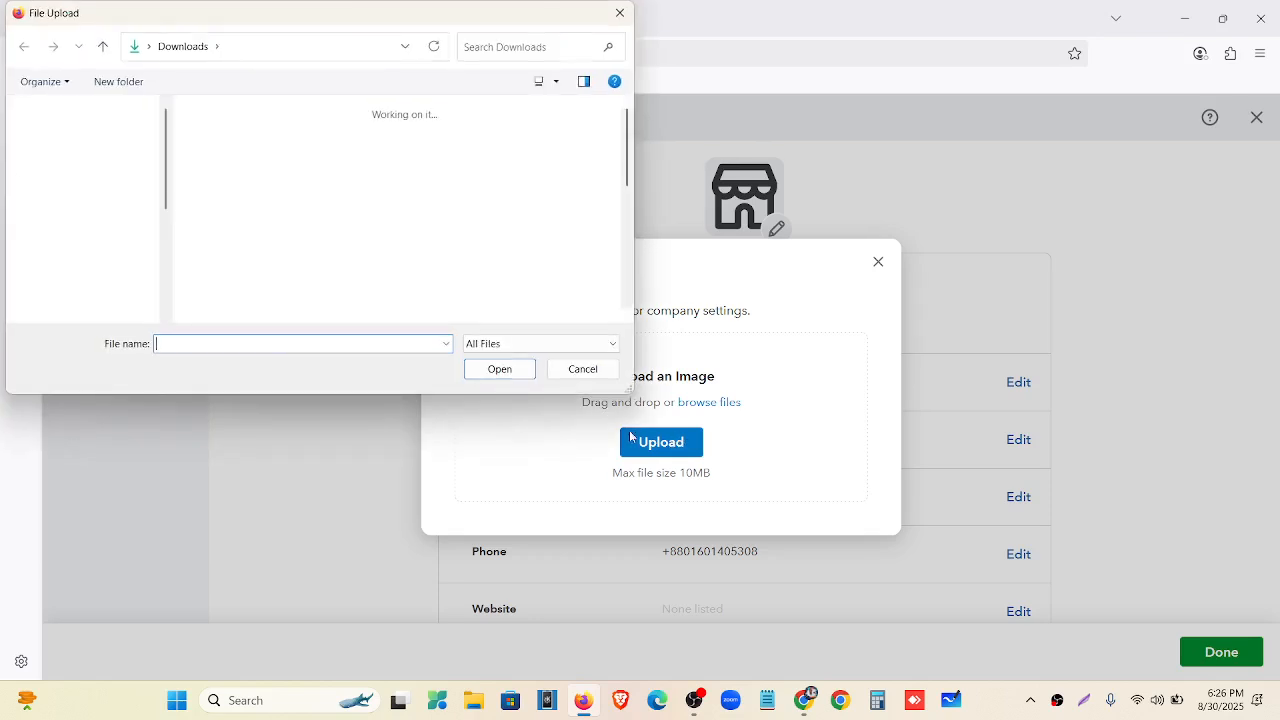
pyautogui.click(77, 161)
pyautogui.click(220, 145)
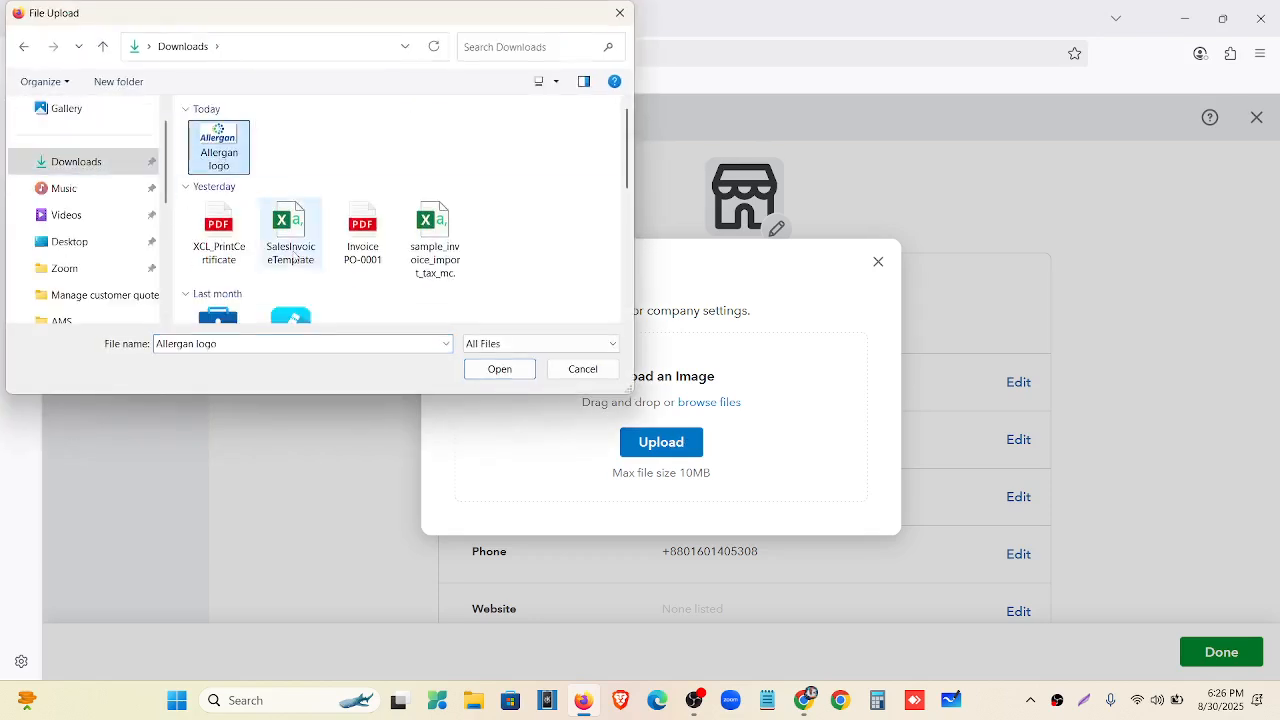
pyautogui.click(488, 370)
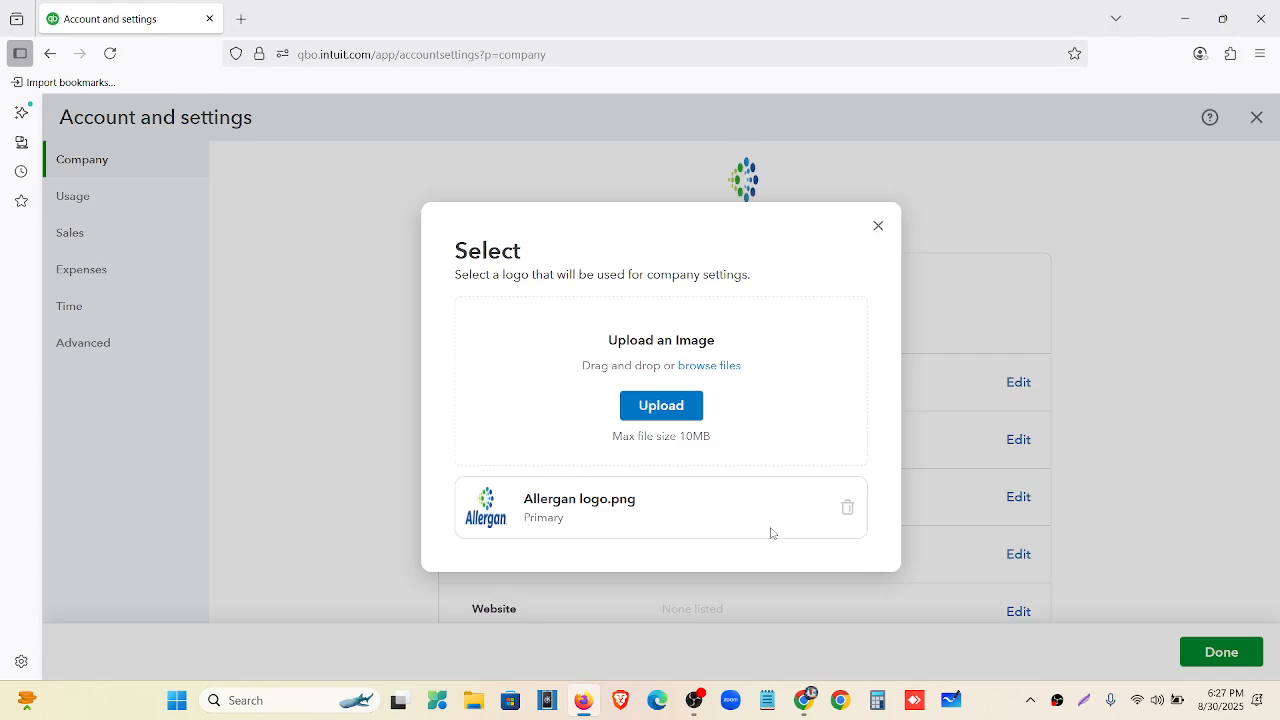
pyautogui.click(878, 226)
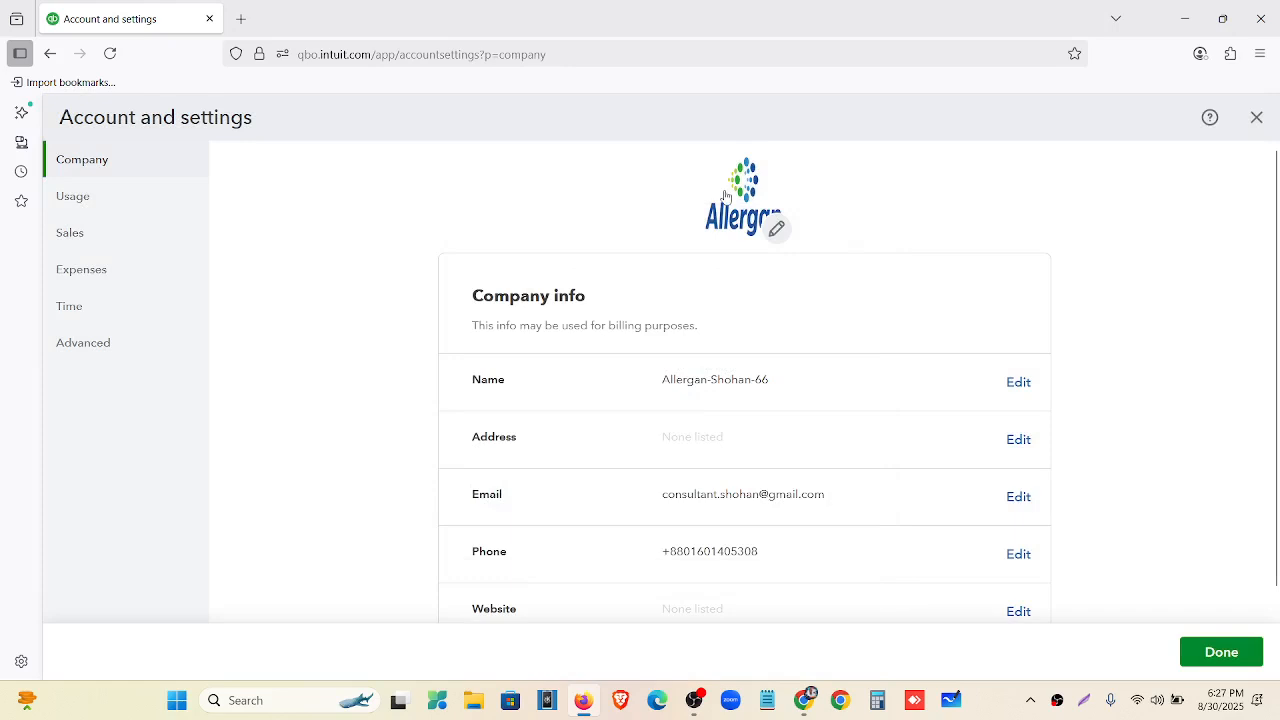
# Edit the company name field and save it.
pyautogui.scroll(-2, 725, 195)
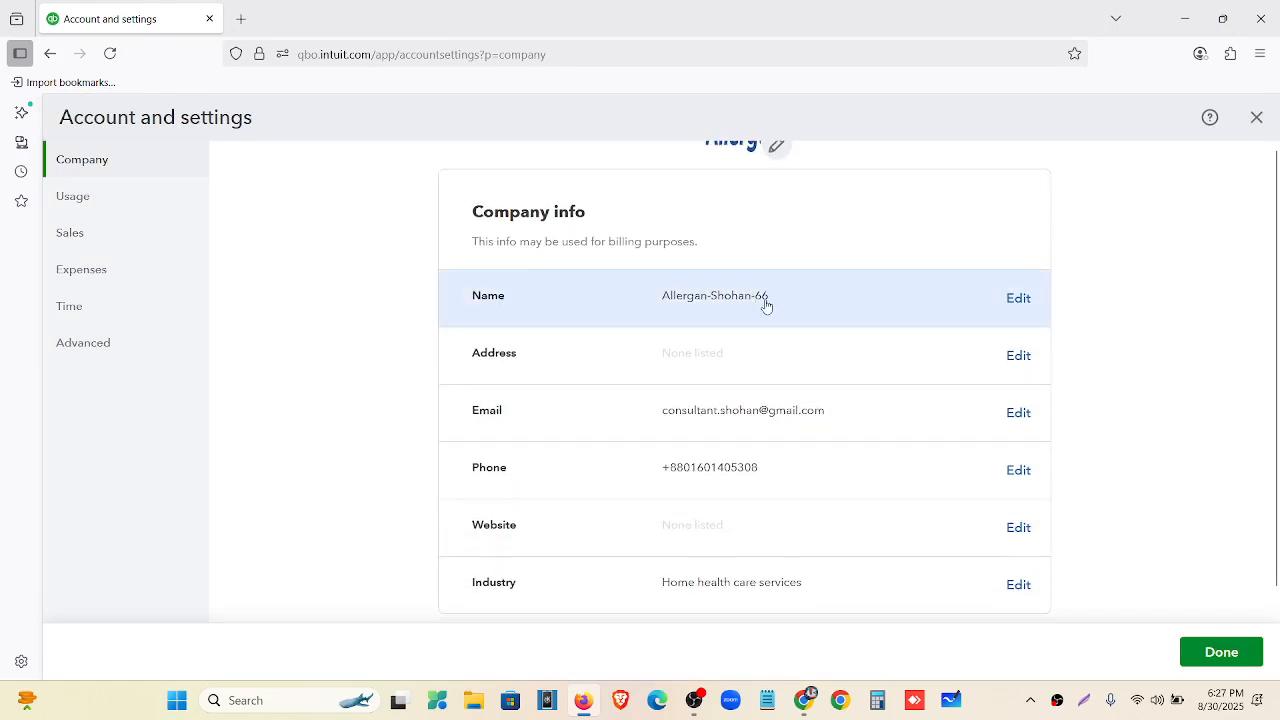
pyautogui.click(1020, 298)
pyautogui.moveTo(828, 307); pyautogui.dragTo(736, 313)
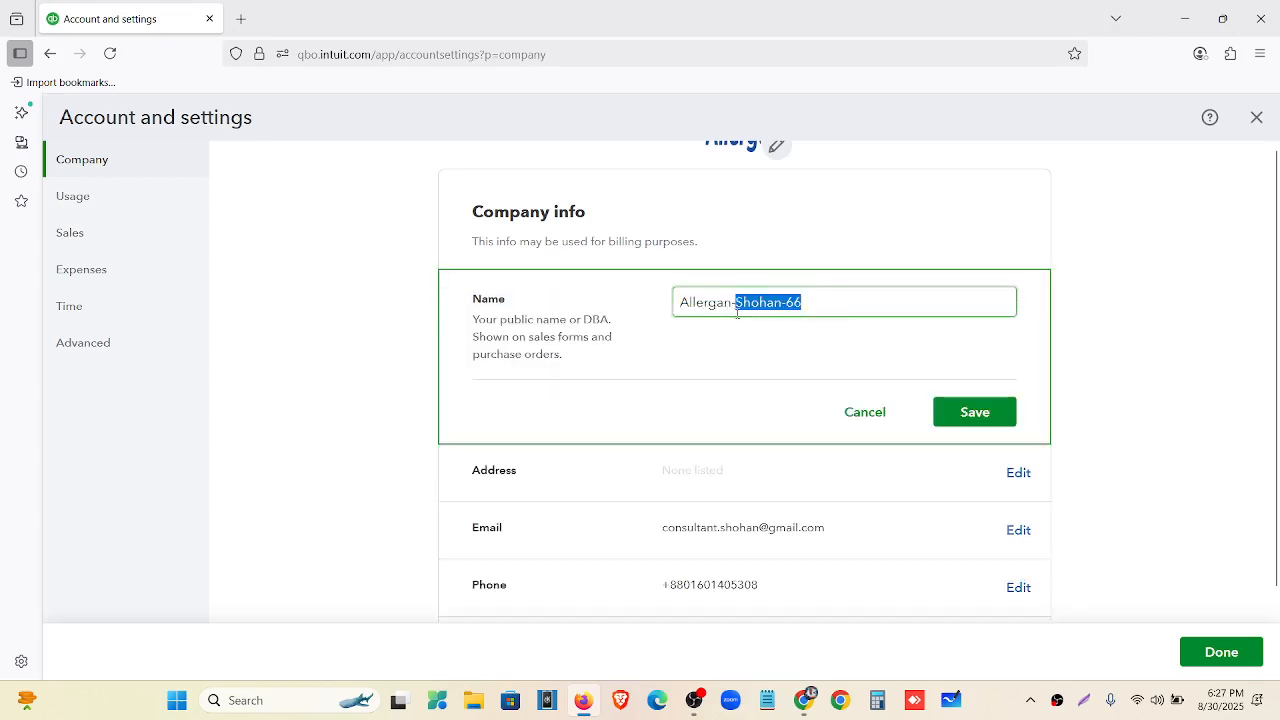
pyautogui.click(787, 302)
pyautogui.click(992, 421)
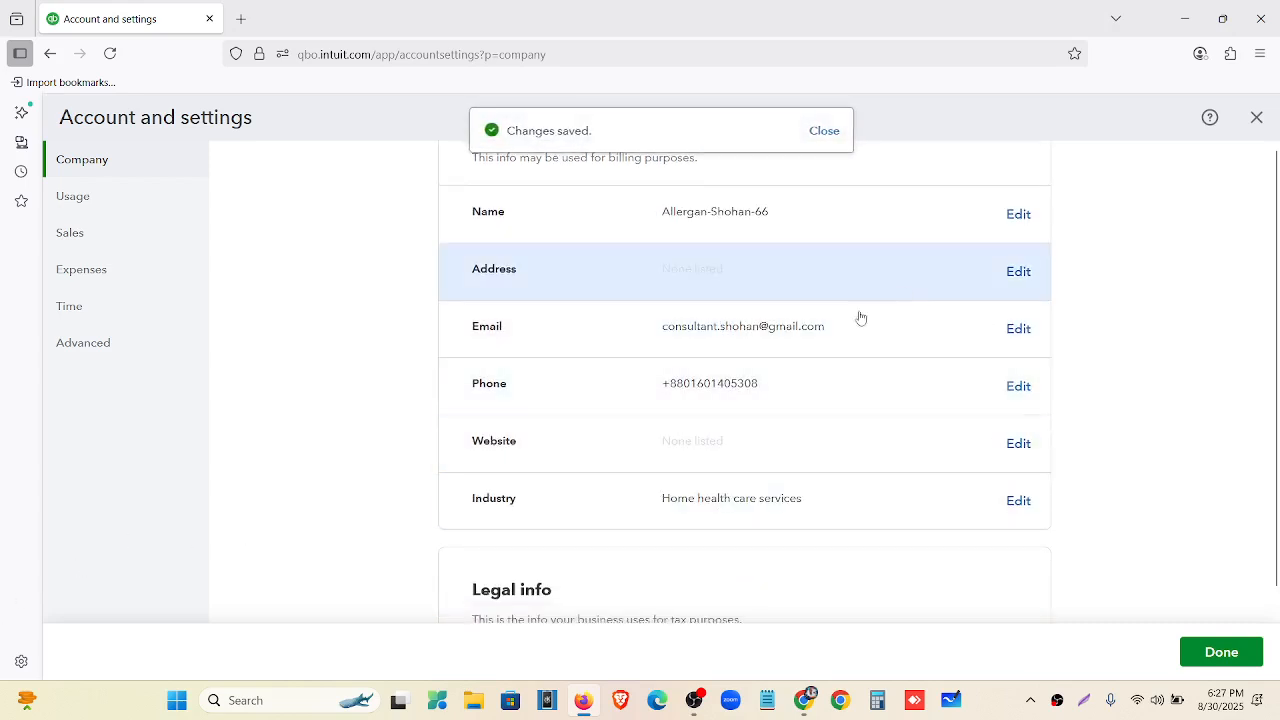
pyautogui.scroll(1, 466, 428)
# Open the address editor, browse the County list without choosing, then bring Google Drive forward.
pyautogui.click(1016, 360)
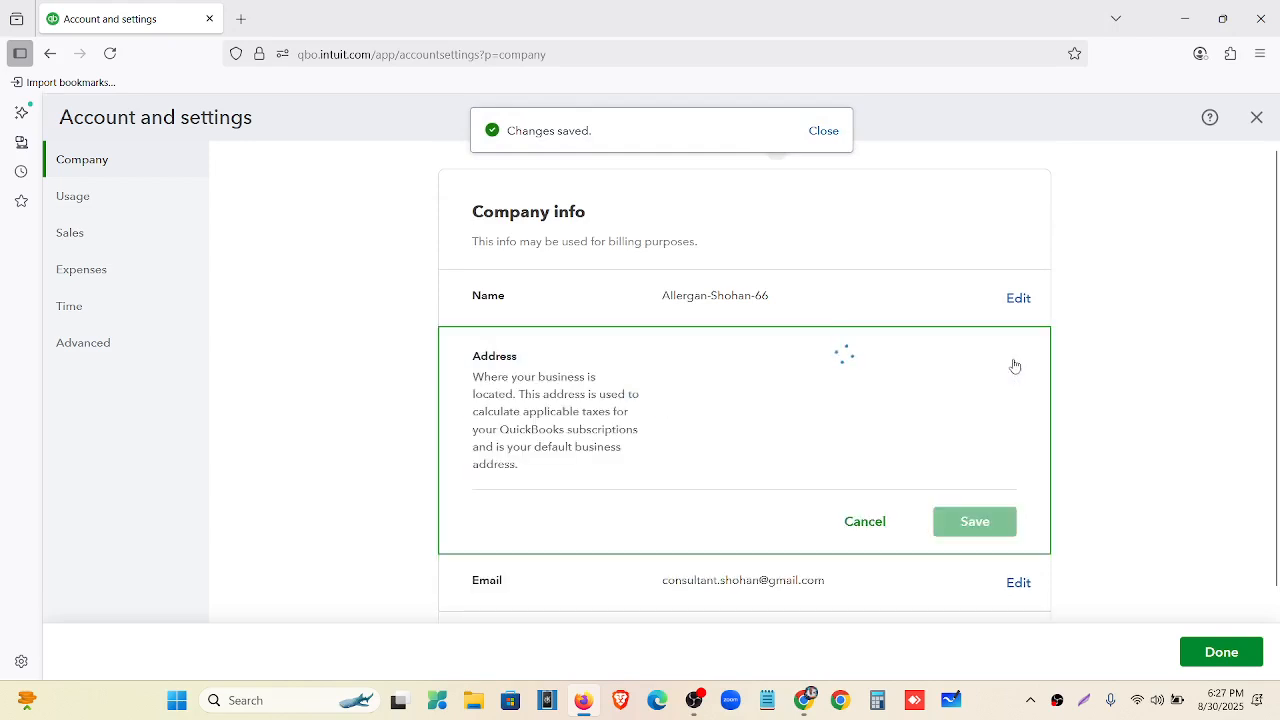
pyautogui.scroll(-3, 743, 437)
pyautogui.scroll(2, 735, 400)
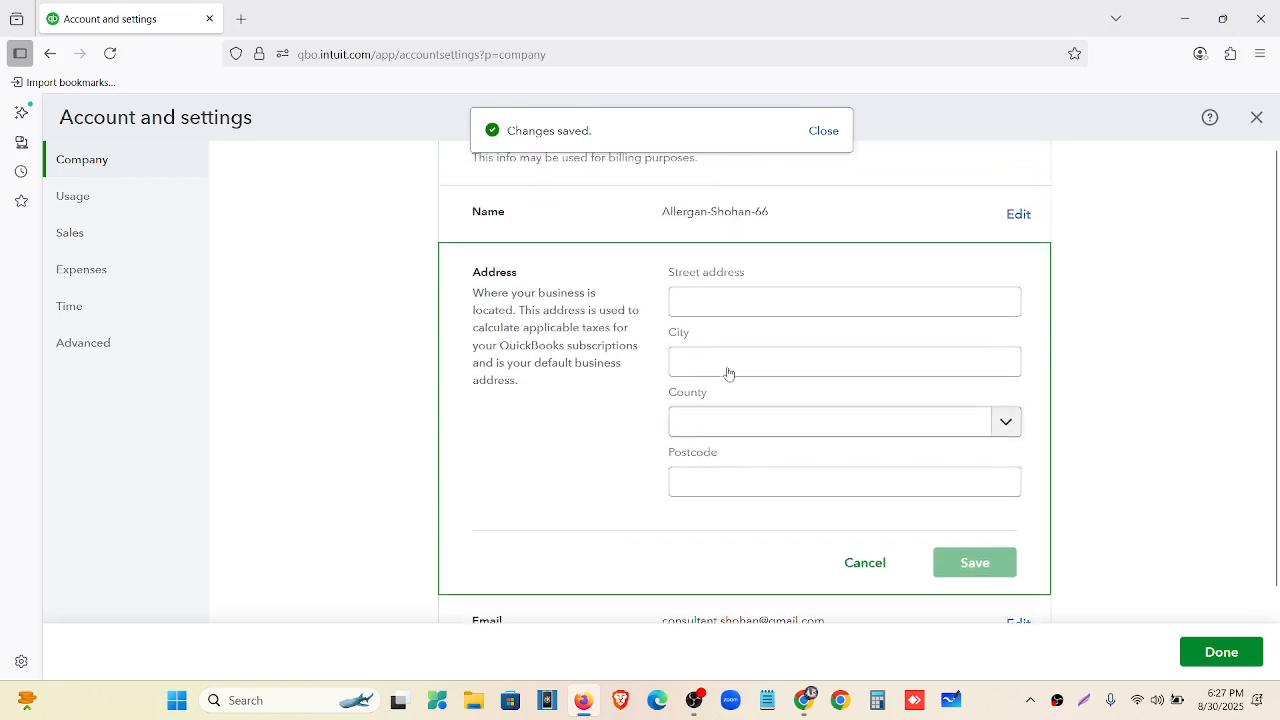
pyautogui.click(760, 420)
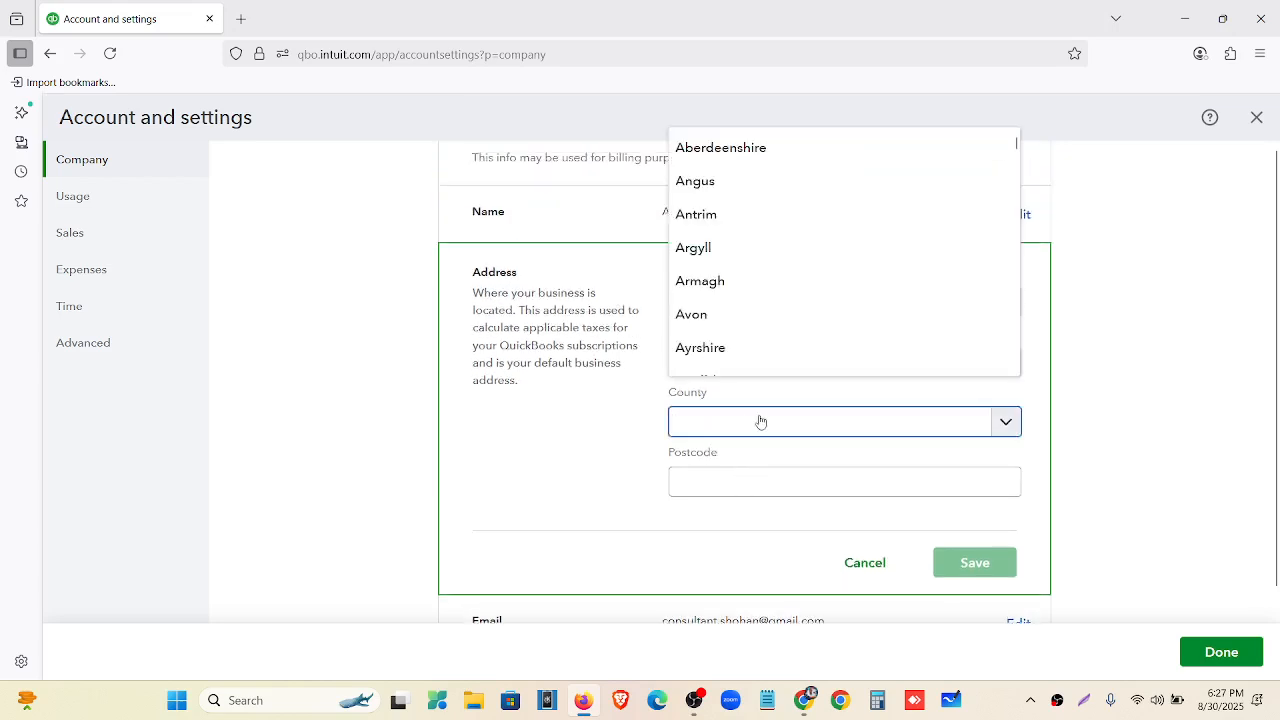
pyautogui.scroll(-2, 743, 258)
pyautogui.scroll(-3, 745, 280)
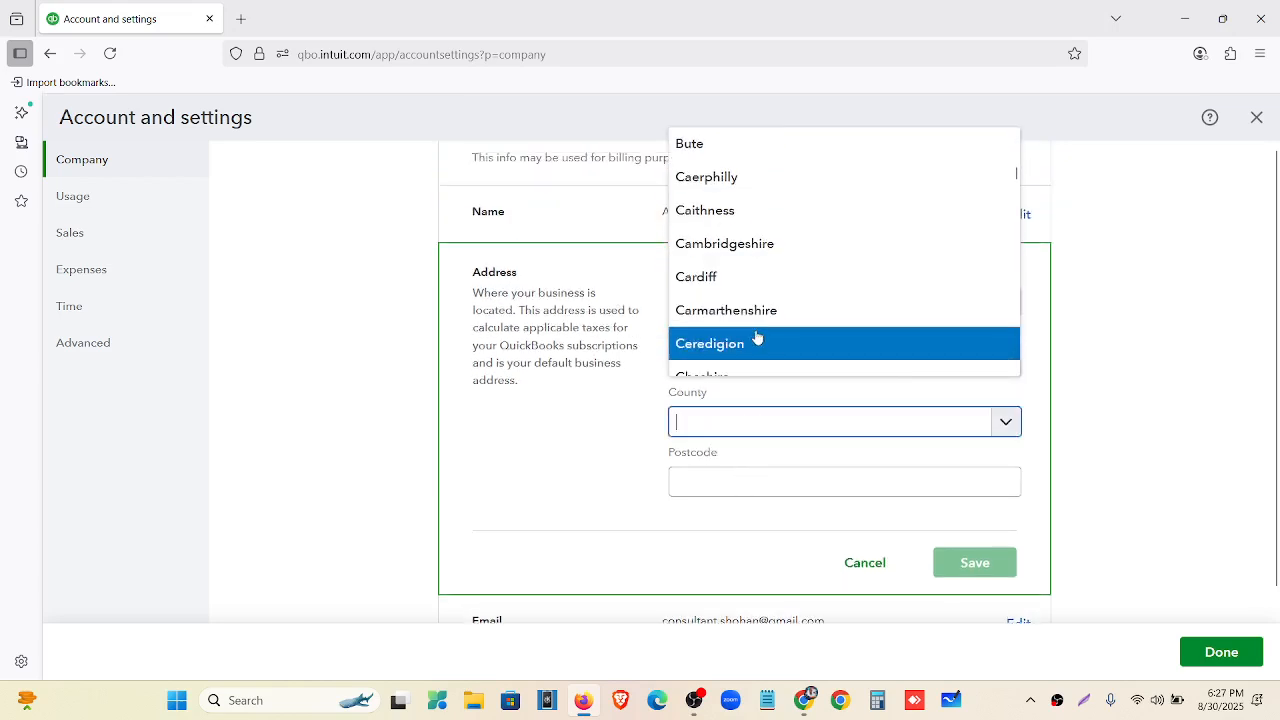
pyautogui.scroll(-5, 757, 340)
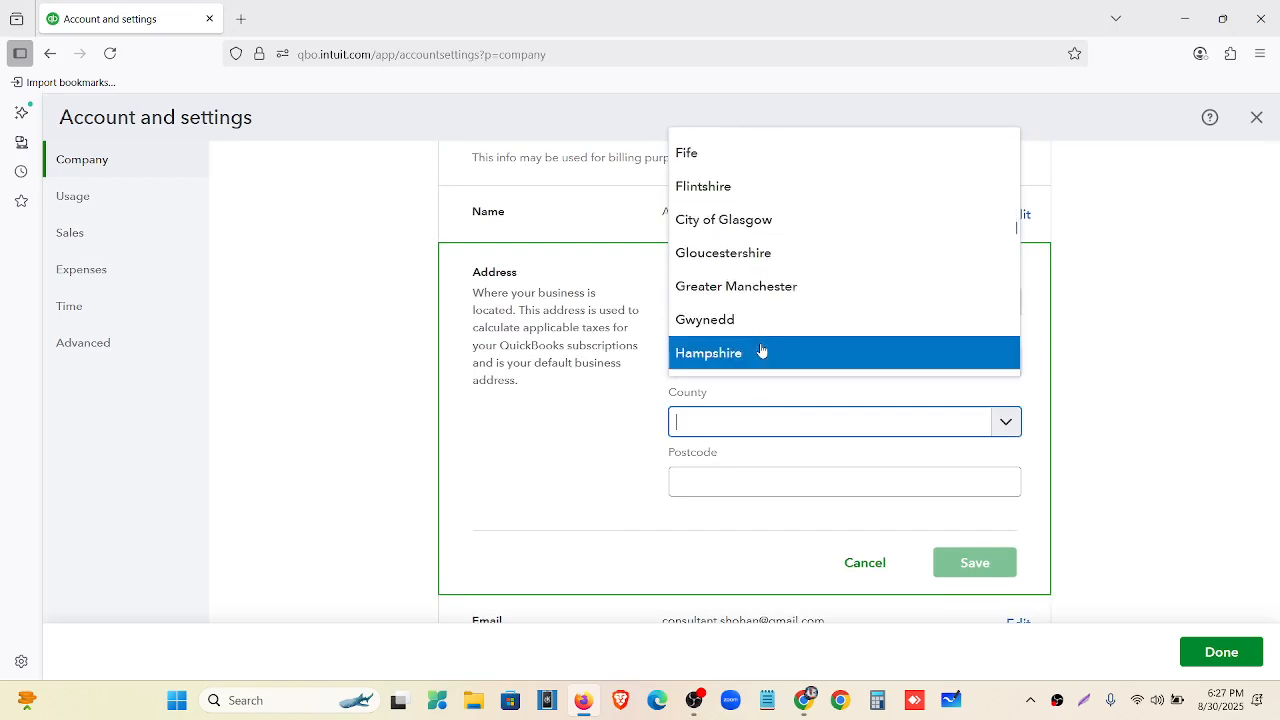
pyautogui.scroll(-3, 763, 348)
pyautogui.scroll(10, 766, 345)
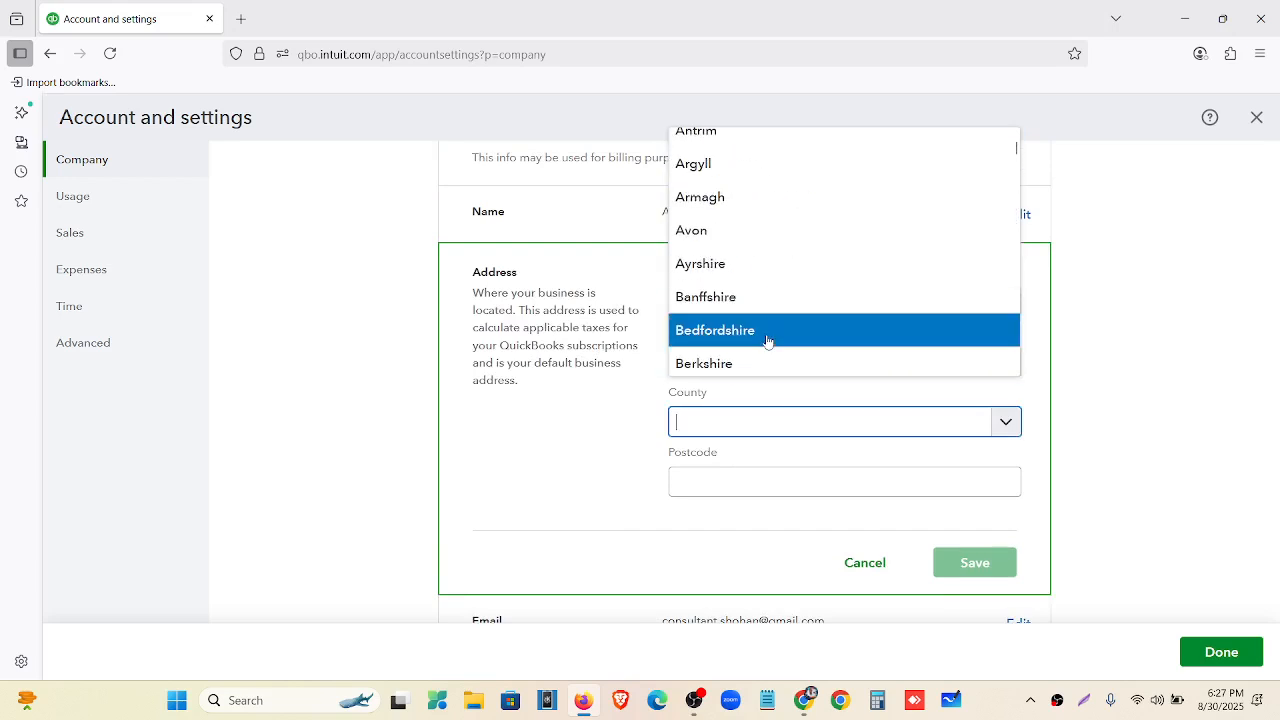
pyautogui.scroll(2, 763, 346)
pyautogui.click(540, 463)
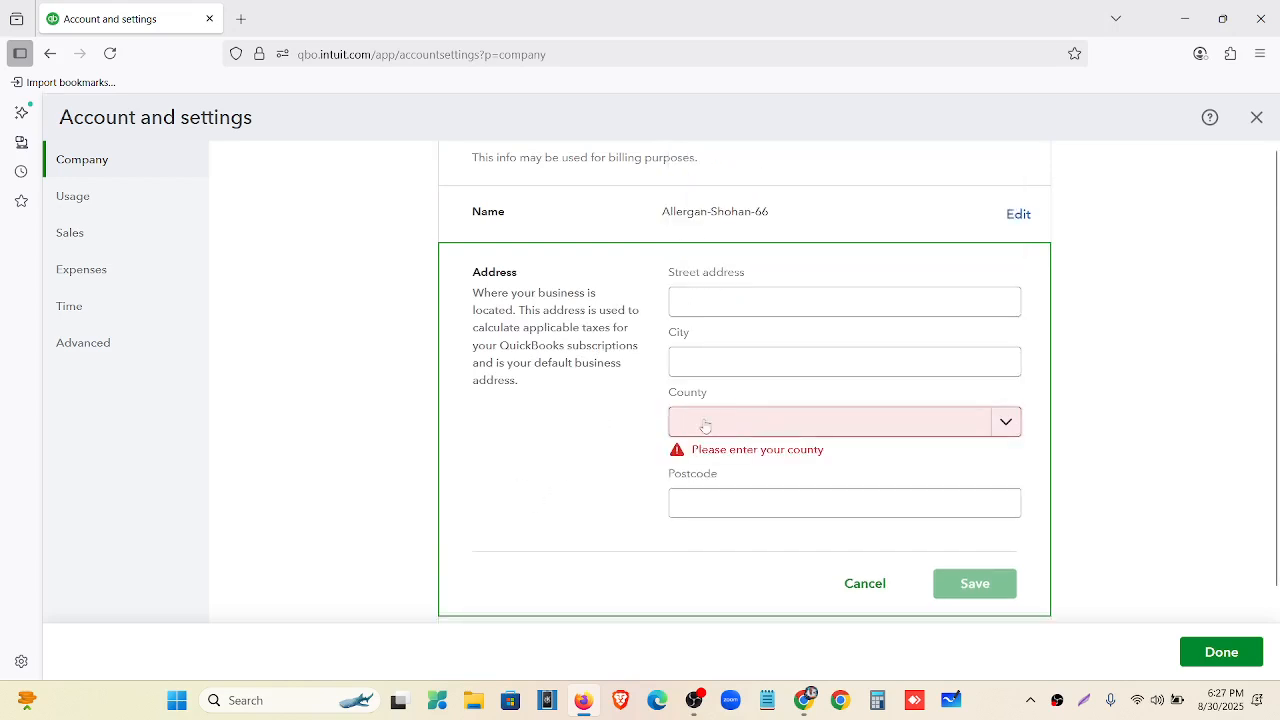
pyautogui.click(800, 702)
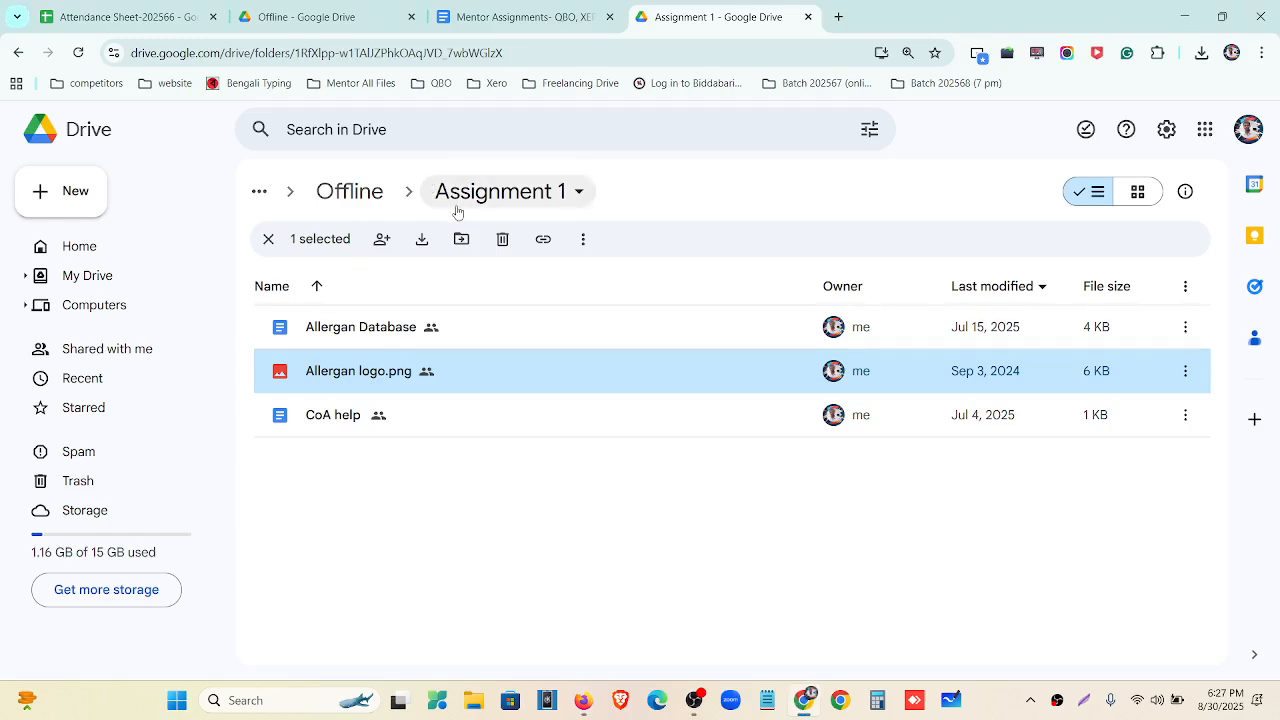
# Open the Allergan Database document and select its UK location address for copying.
pyautogui.doubleClick(383, 332)
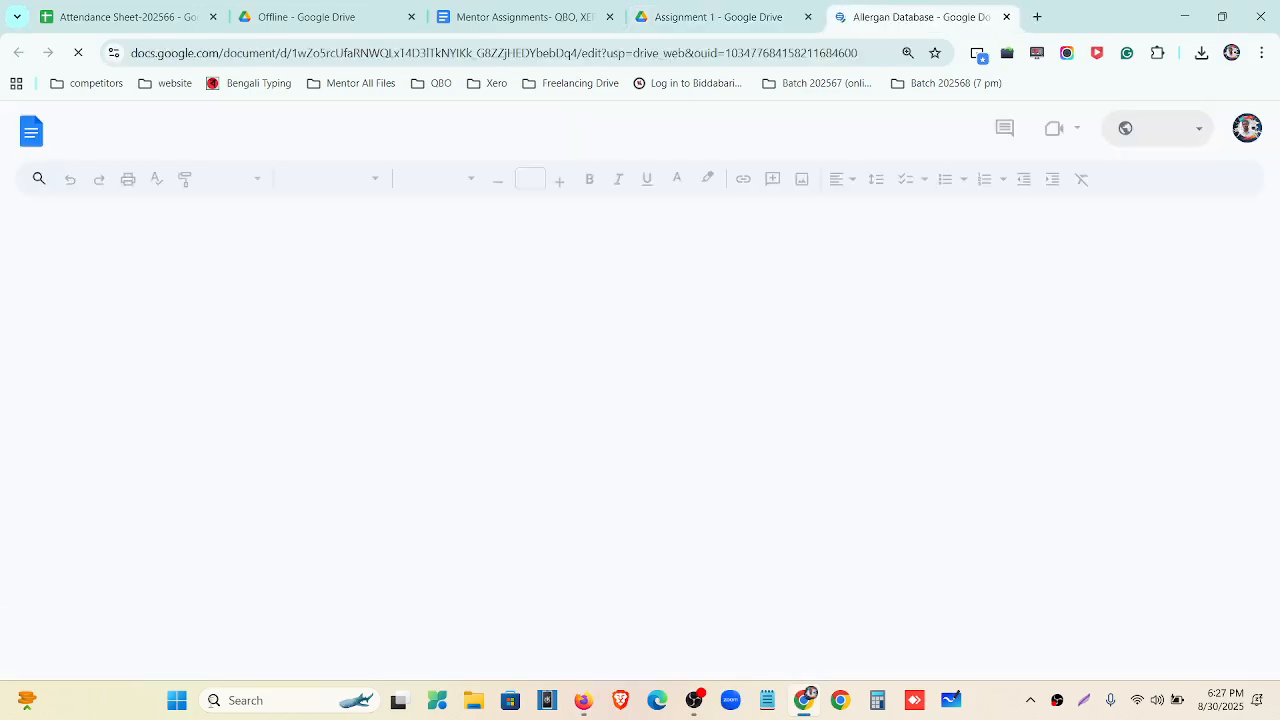
pyautogui.scroll(-2, 474, 397)
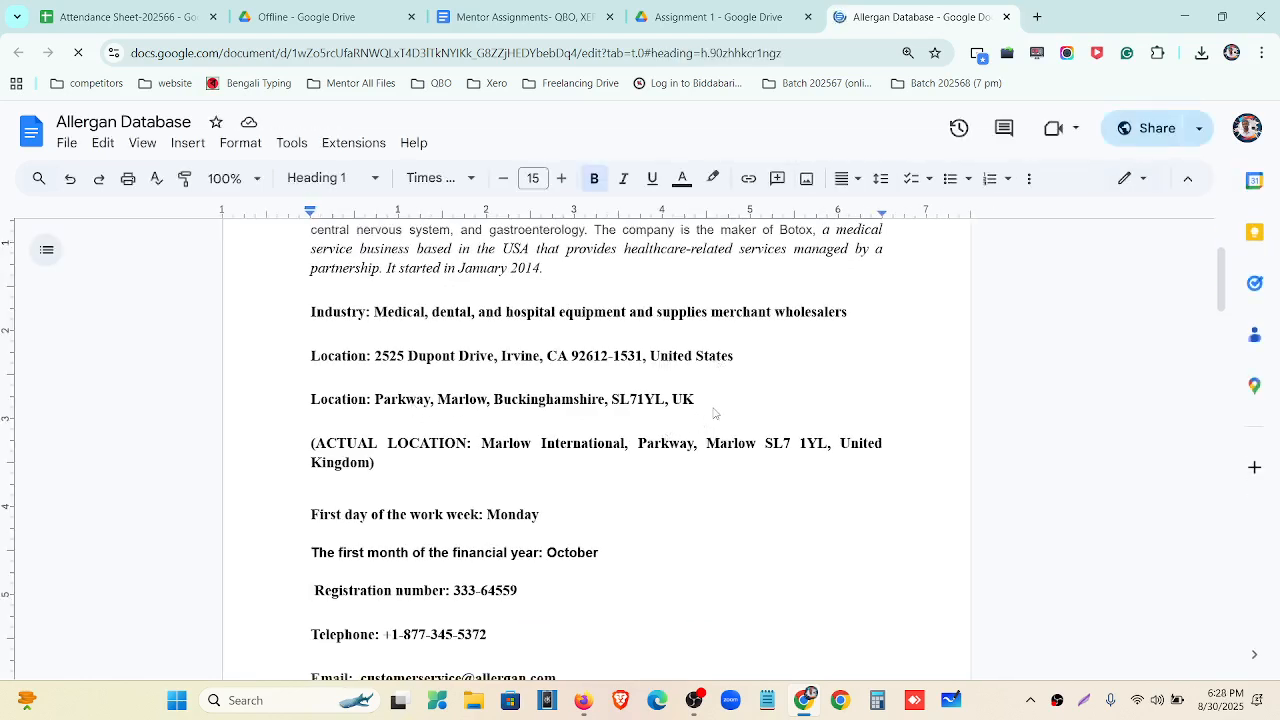
pyautogui.click(375, 404)
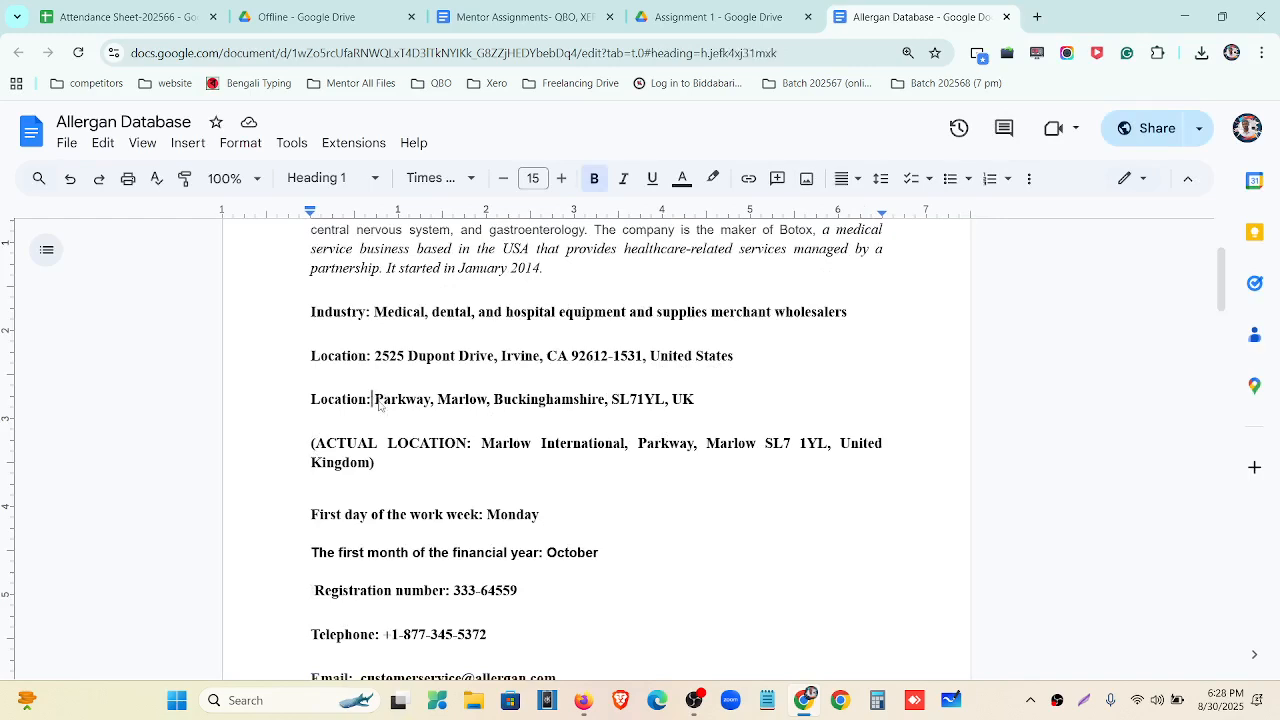
pyautogui.moveTo(411, 404); pyautogui.dragTo(697, 401)
pyautogui.hotkey('ctrl', 'c')
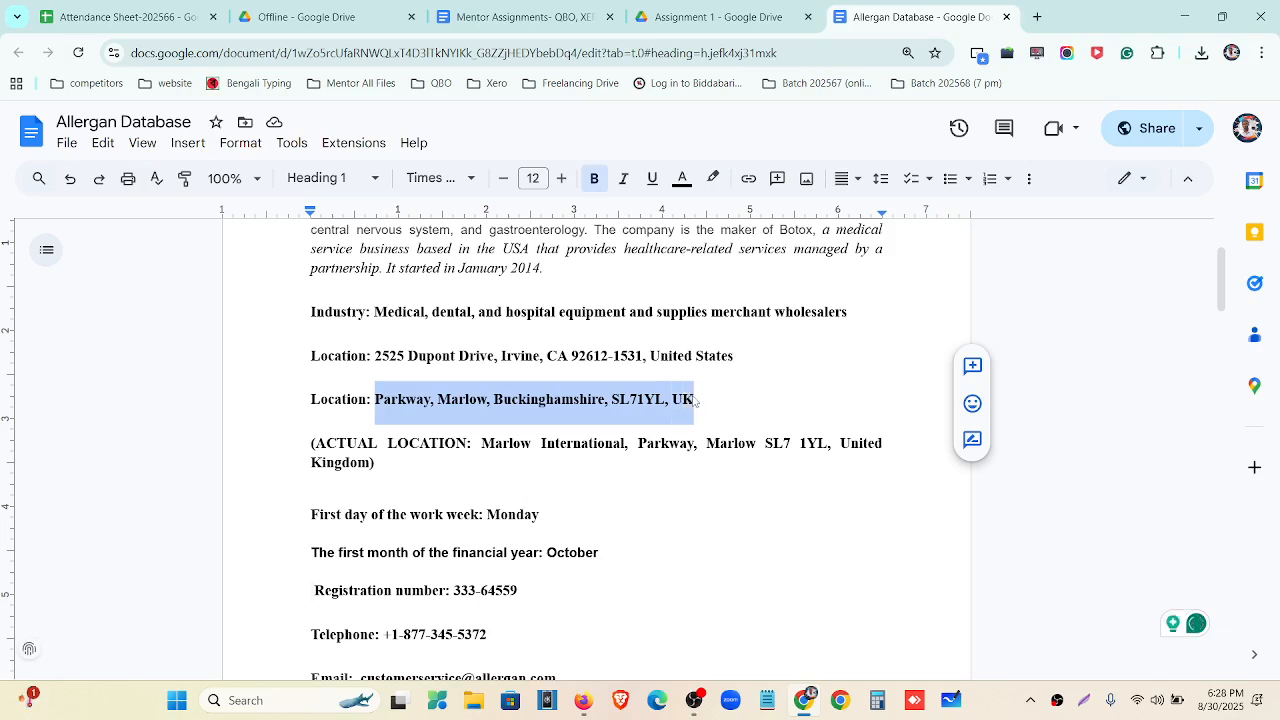
# Paste the UK address into Street address and move postcode SL71YL into the Postcode field.
pyautogui.click(583, 700)
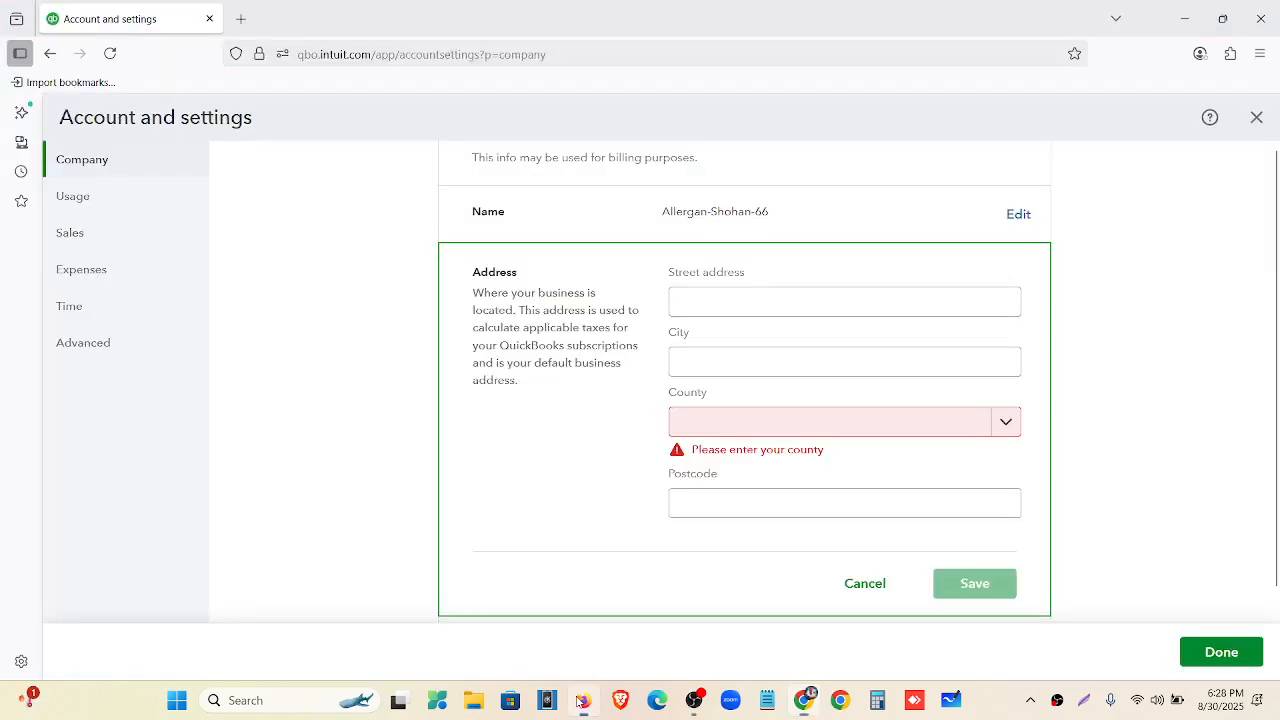
pyautogui.click(686, 312)
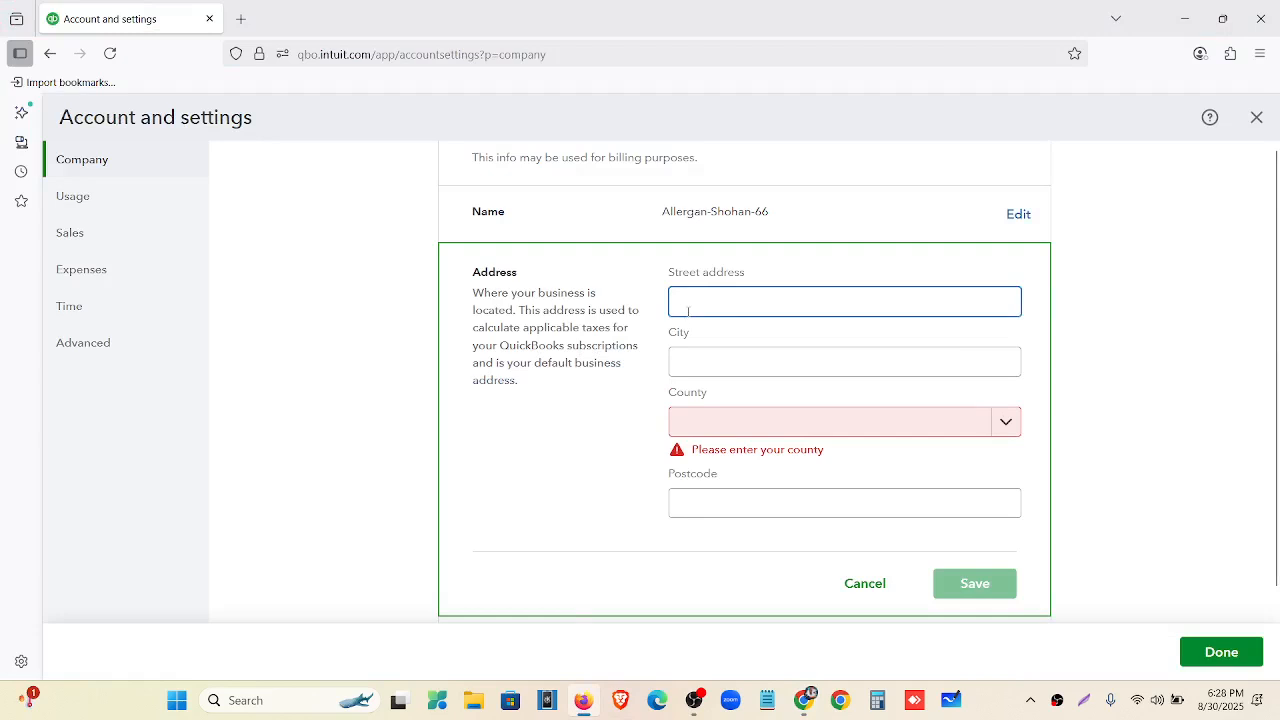
pyautogui.hotkey('ctrl', 'v')
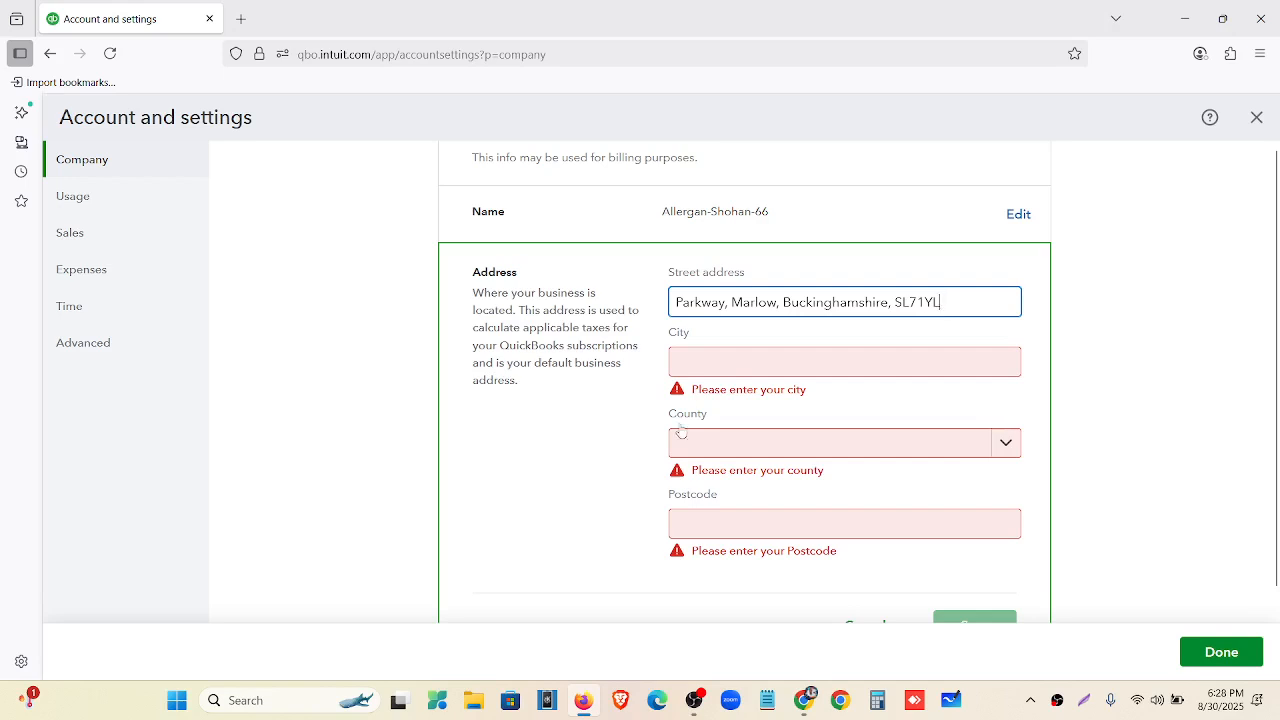
pyautogui.moveTo(950, 306); pyautogui.dragTo(901, 304)
pyautogui.hotkey('ctrl', 'x')
pyautogui.click(777, 525)
pyautogui.hotkey('ctrl', 'v')
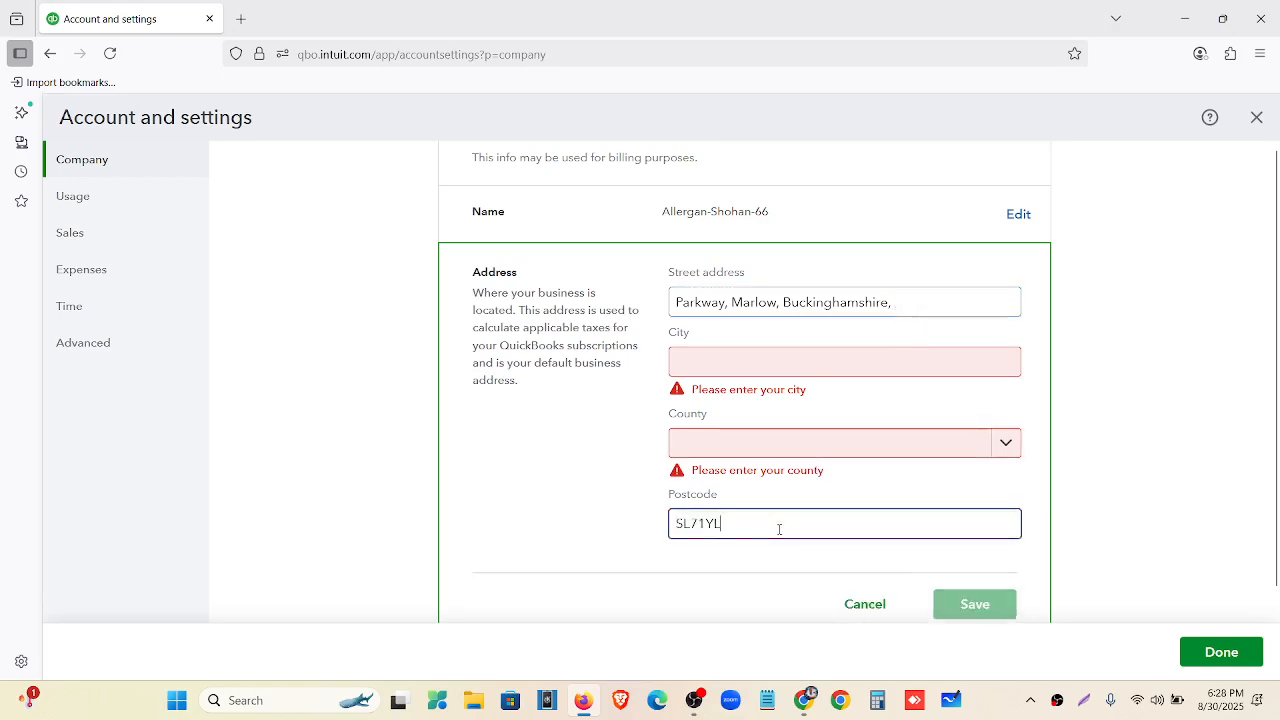
pyautogui.click(902, 300)
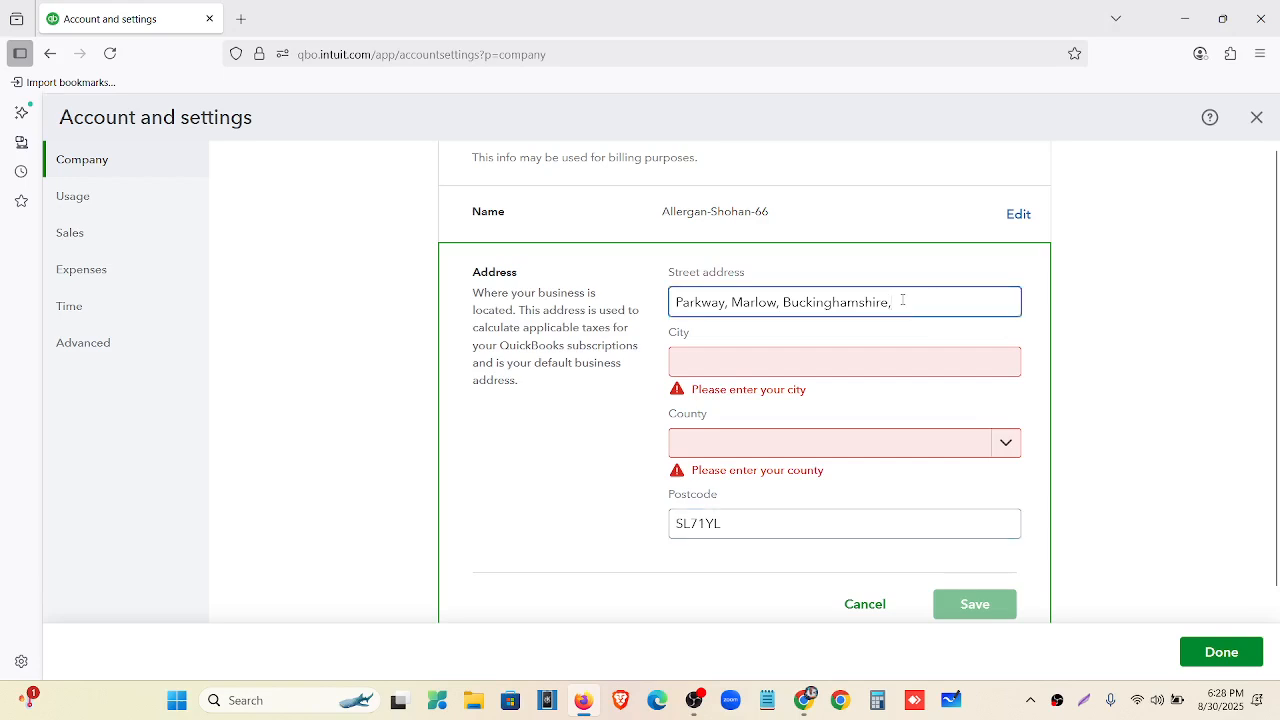
# Choose Buckinghamshire as county, move Marlow into City, and save the address.
pyautogui.click(780, 445)
pyautogui.scroll(-2, 774, 297)
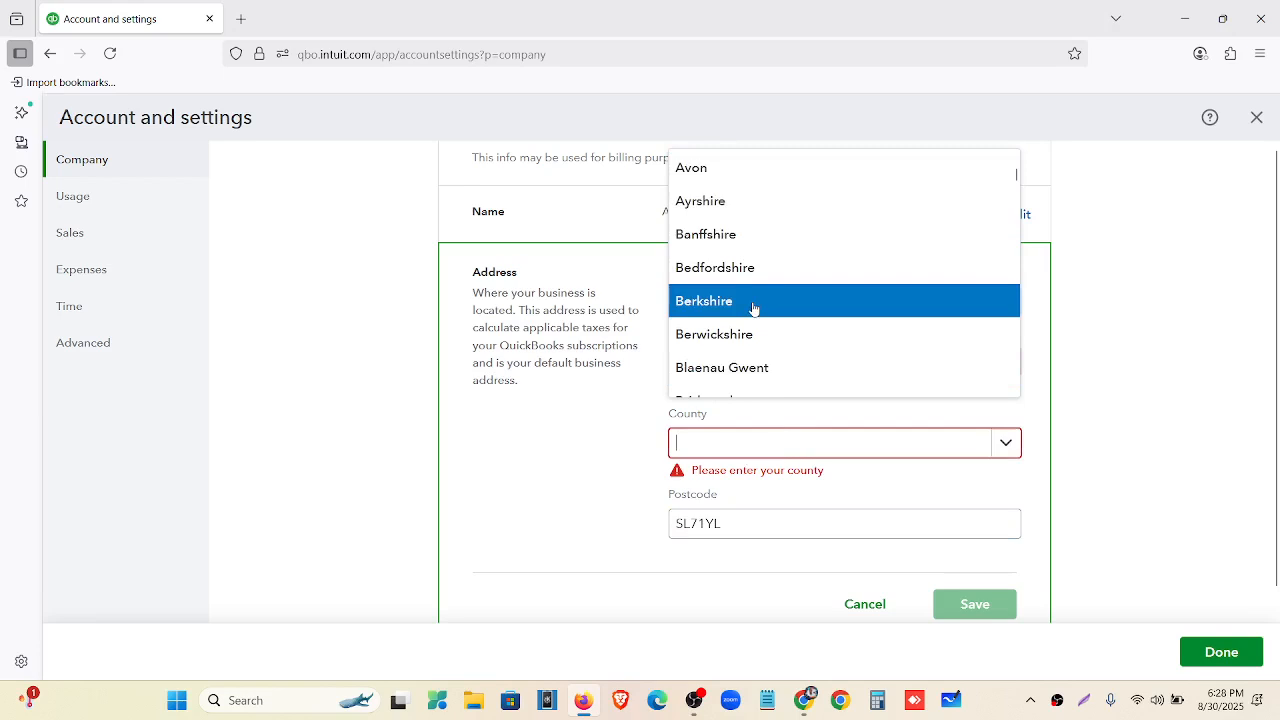
pyautogui.scroll(-1, 756, 320)
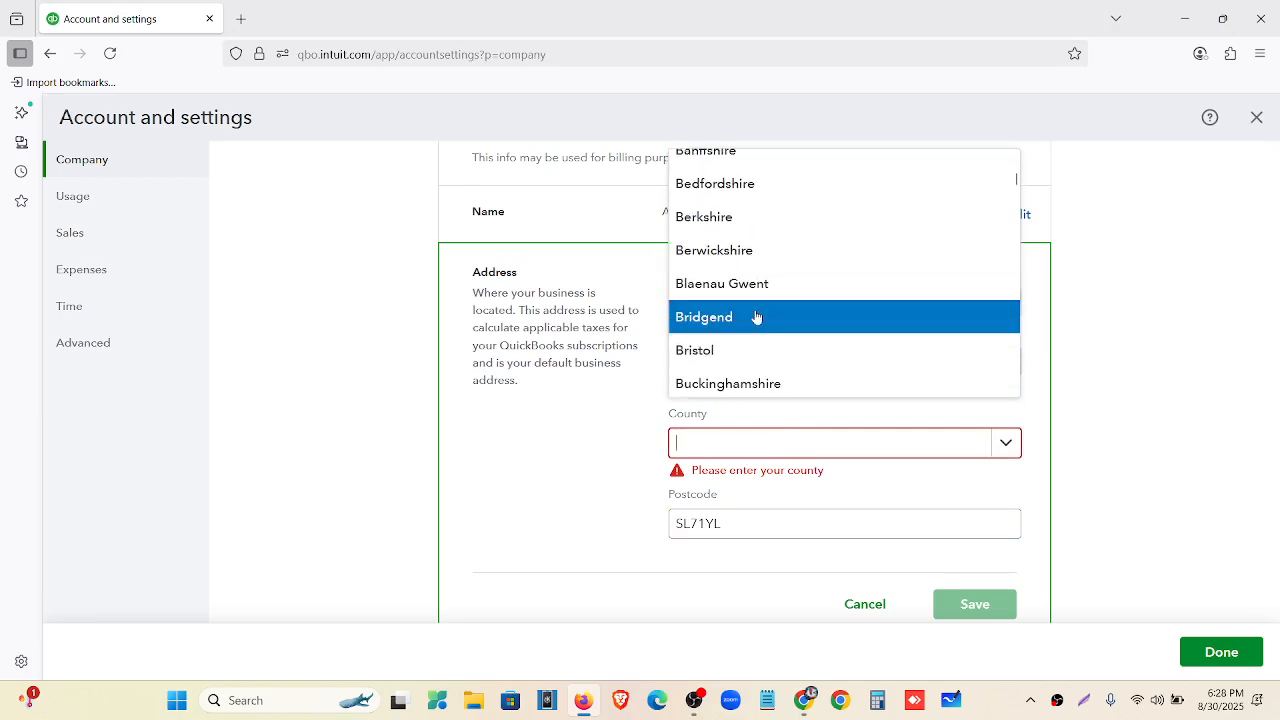
pyautogui.click(766, 383)
pyautogui.click(904, 299)
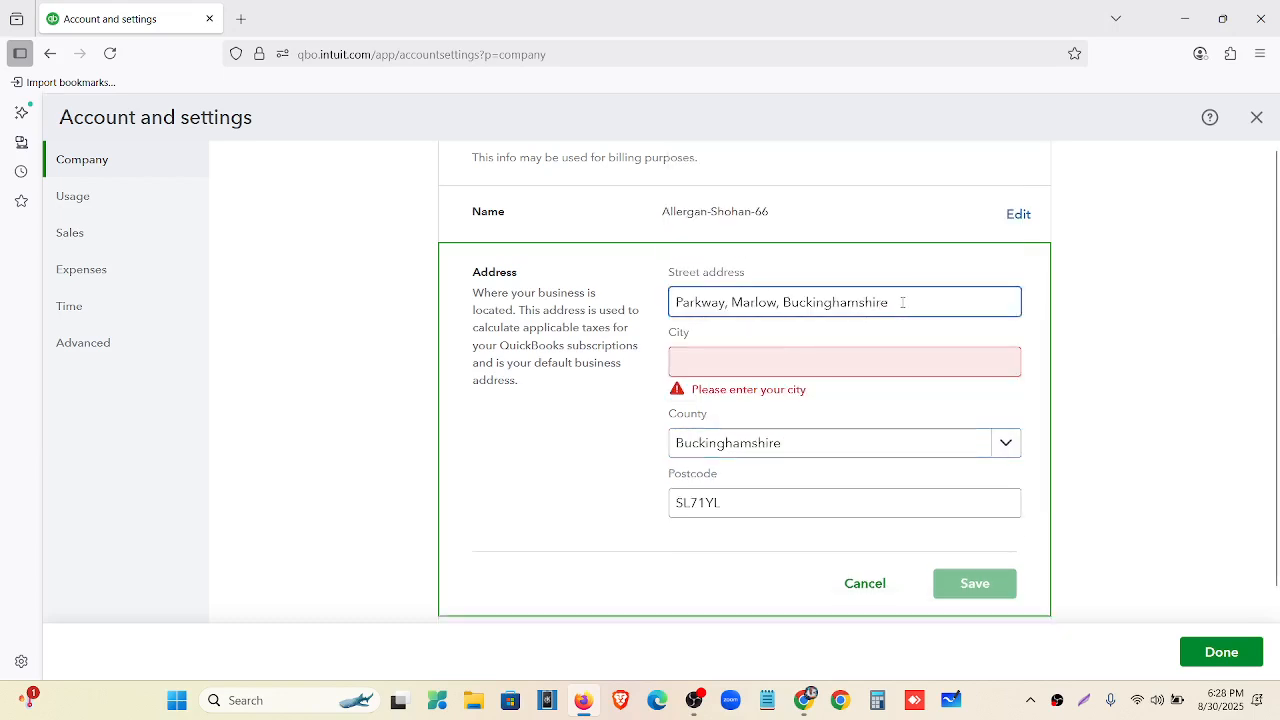
pyautogui.press('BackSpace')
pyautogui.press('BackSpace')
pyautogui.press('BackSpace')
pyautogui.press('BackSpace')
pyautogui.press('BackSpace')
pyautogui.press('BackSpace')
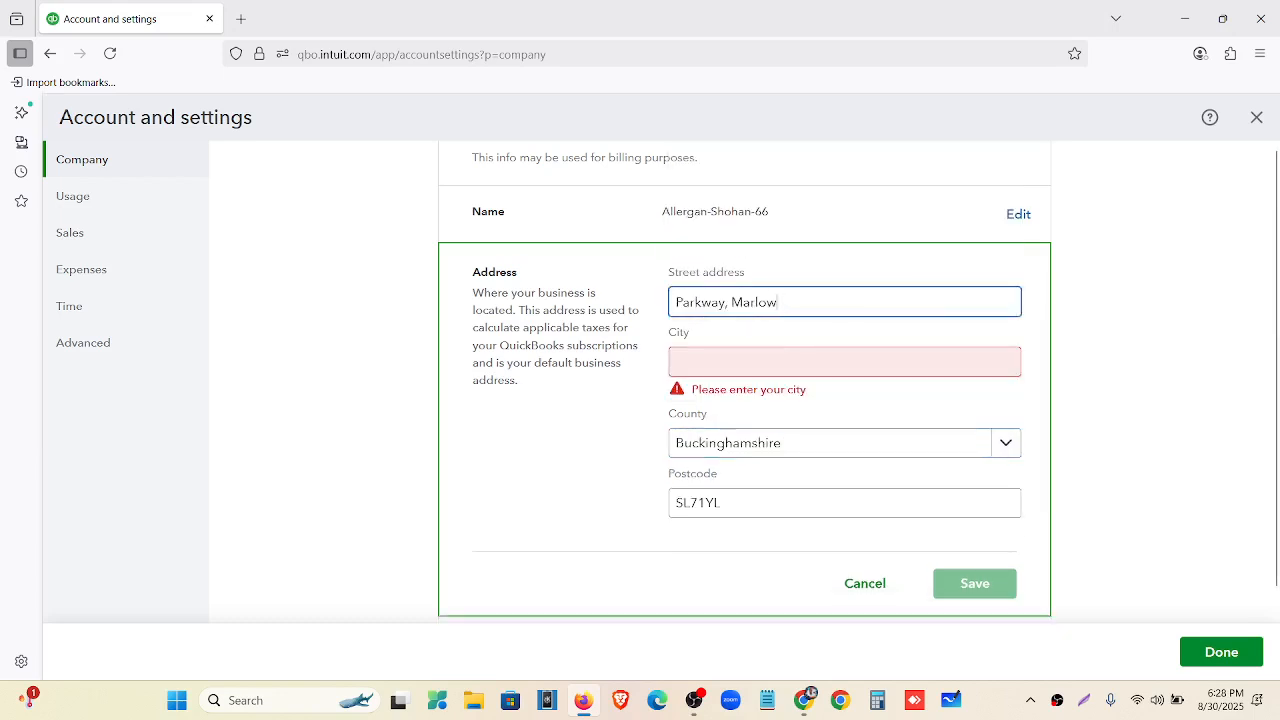
pyautogui.moveTo(785, 293); pyautogui.dragTo(739, 307)
pyautogui.hotkey('ctrl', 'x')
pyautogui.click(740, 360)
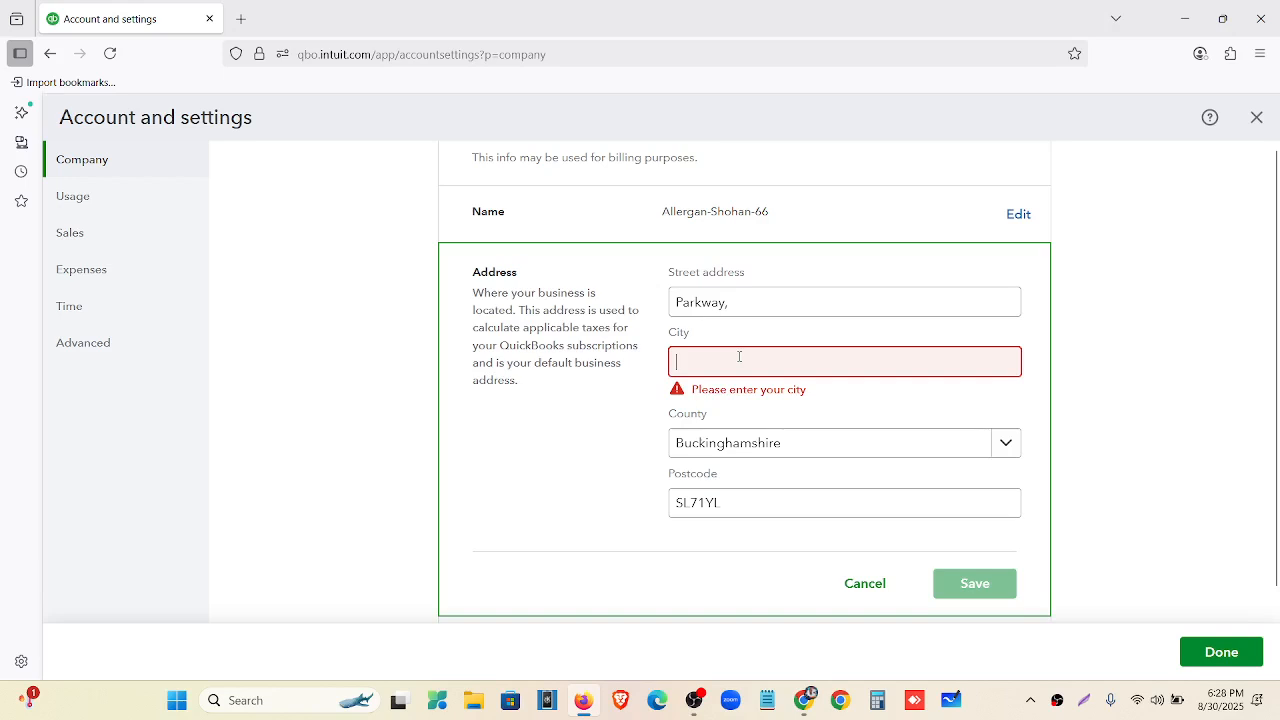
pyautogui.hotkey('ctrl', 'v')
pyautogui.click(737, 305)
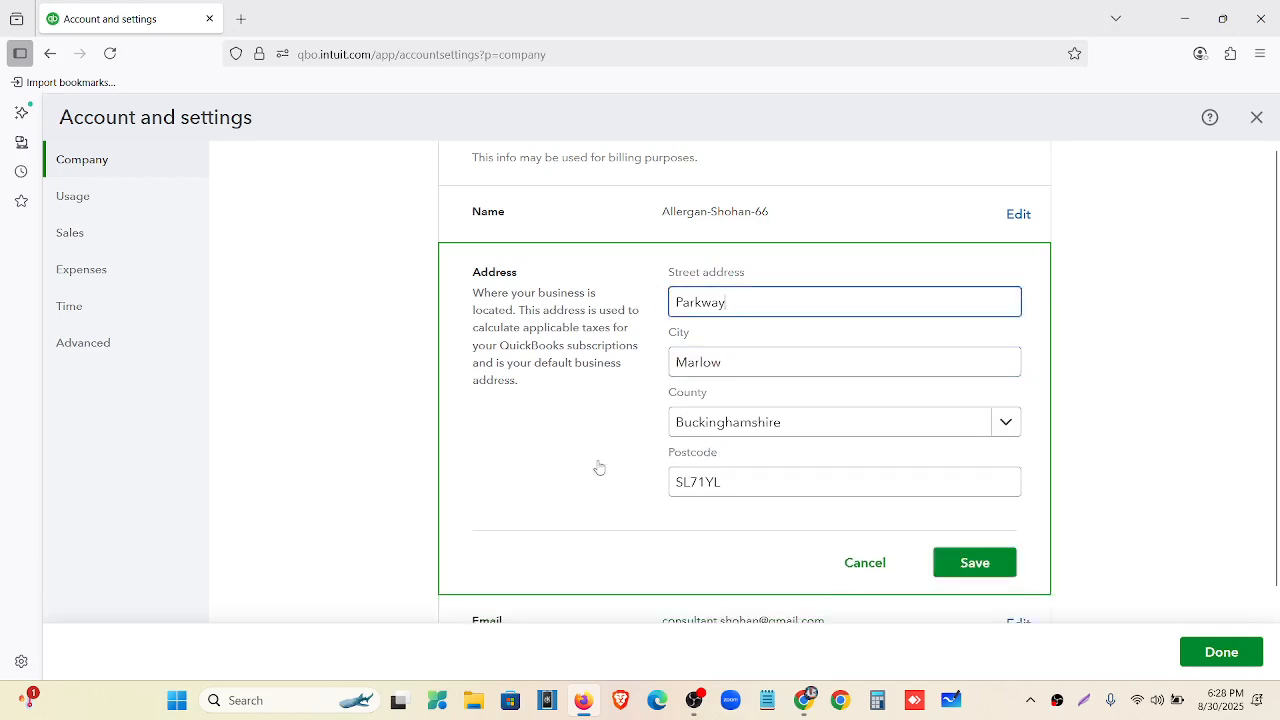
pyautogui.click(1000, 563)
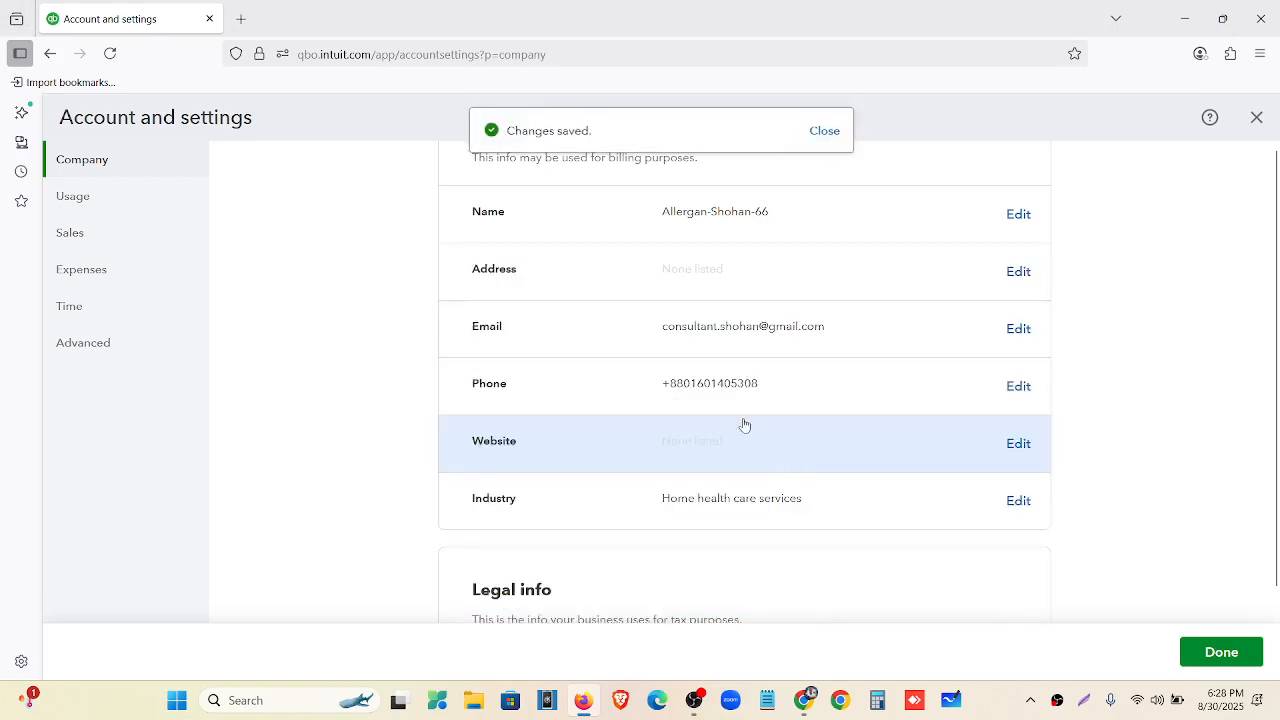
pyautogui.scroll(2, 668, 369)
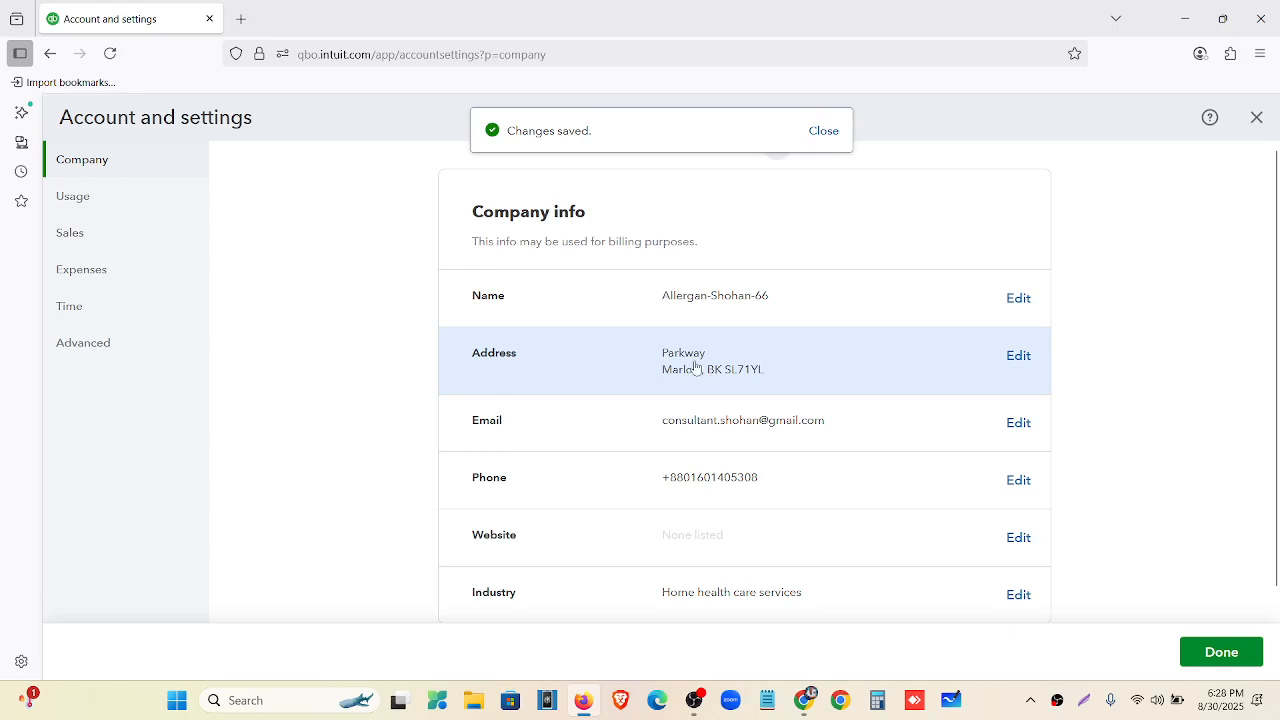
pyautogui.scroll(-2, 586, 360)
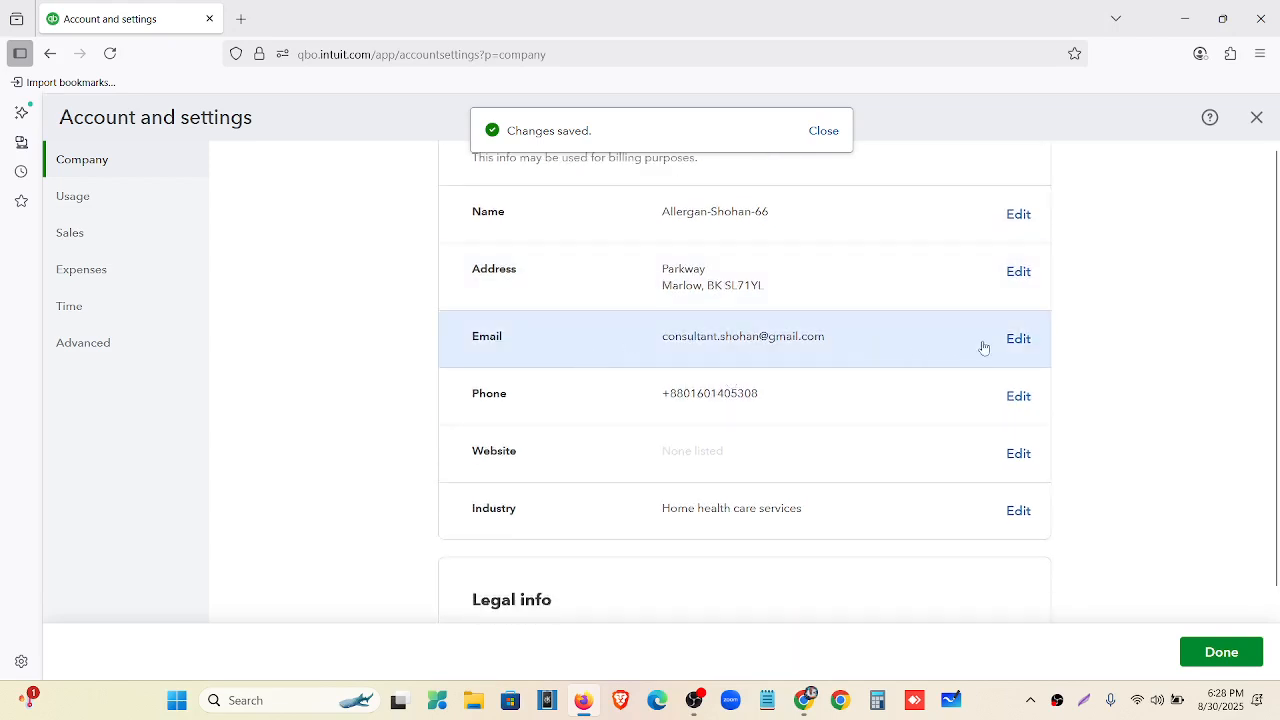
# Copy the customer service e-mail address from the Allergan Database document.
pyautogui.click(840, 700)
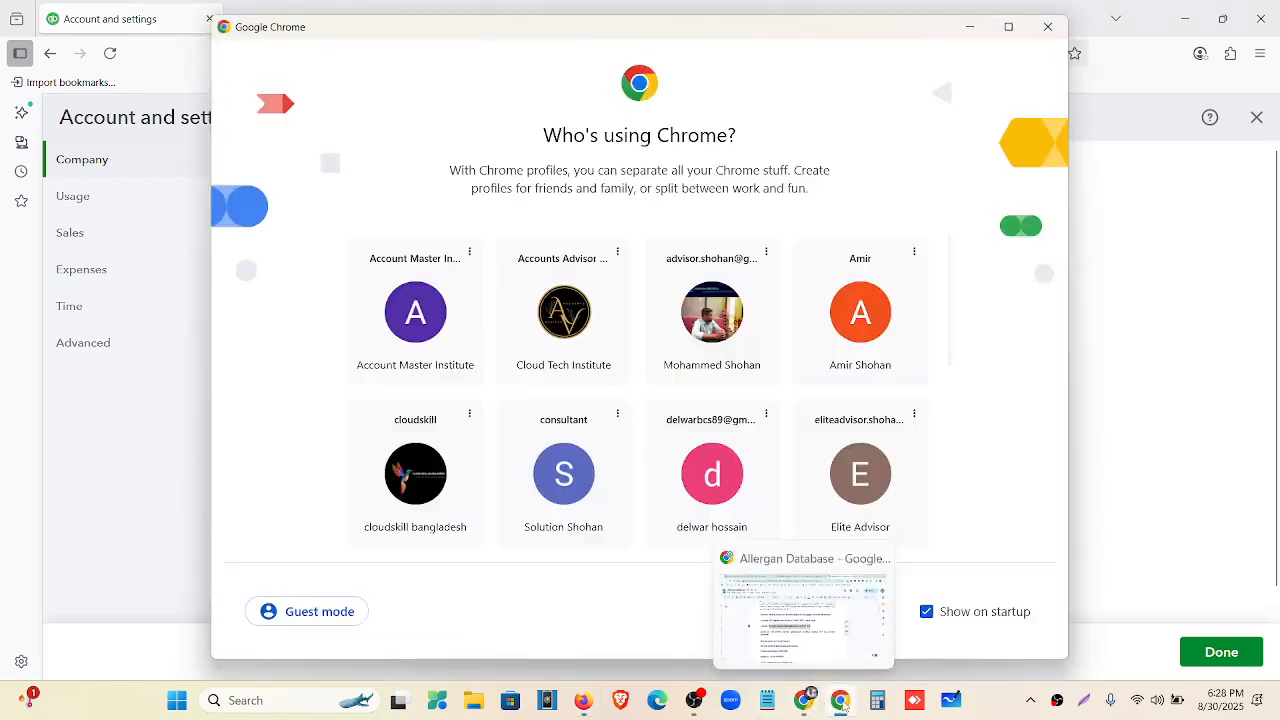
pyautogui.click(841, 701)
pyautogui.scroll(-3, 450, 443)
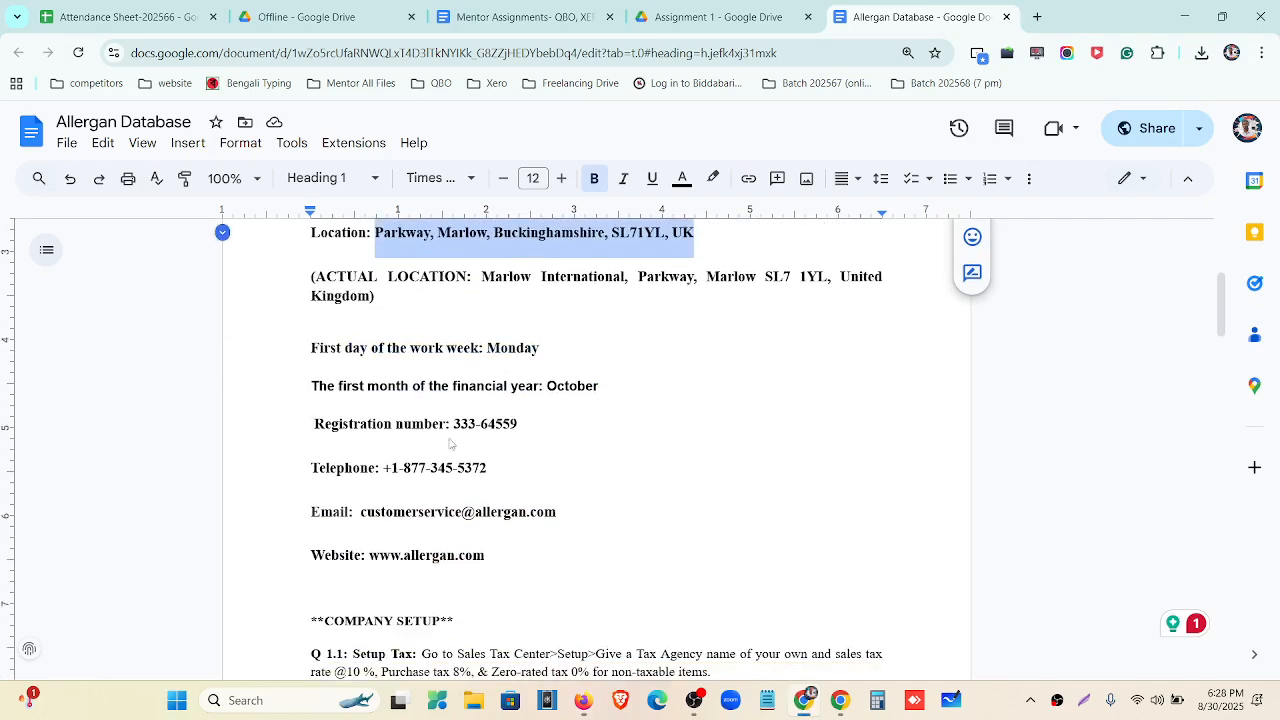
pyautogui.scroll(-3, 450, 443)
pyautogui.click(367, 345)
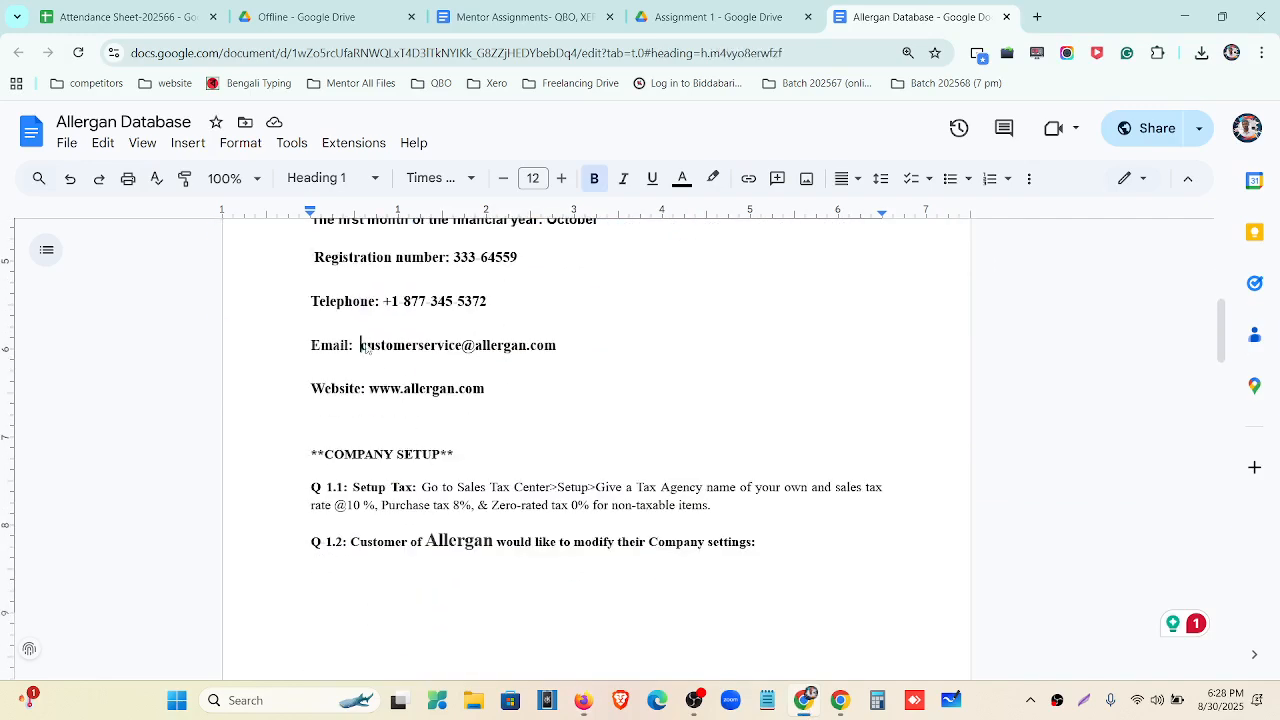
pyautogui.moveTo(363, 346); pyautogui.dragTo(554, 348)
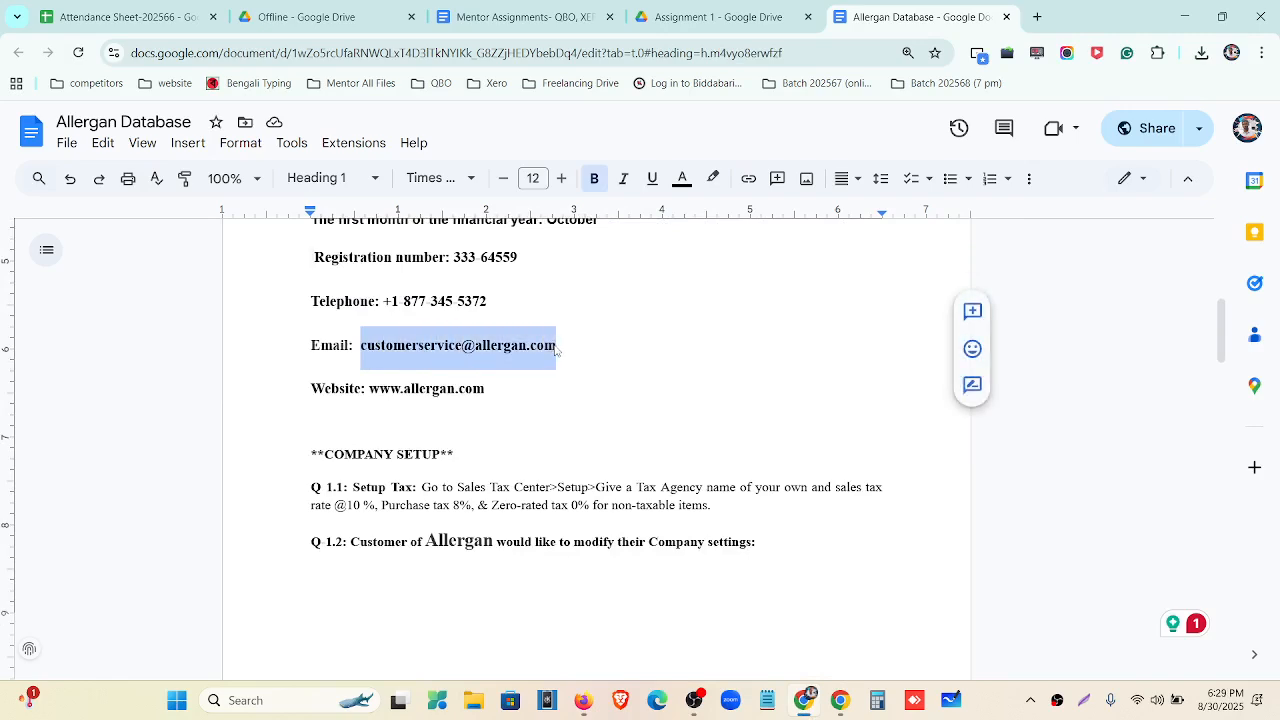
# Replace the old company e-mail with the copied customer service address and save it.
pyautogui.click(585, 701)
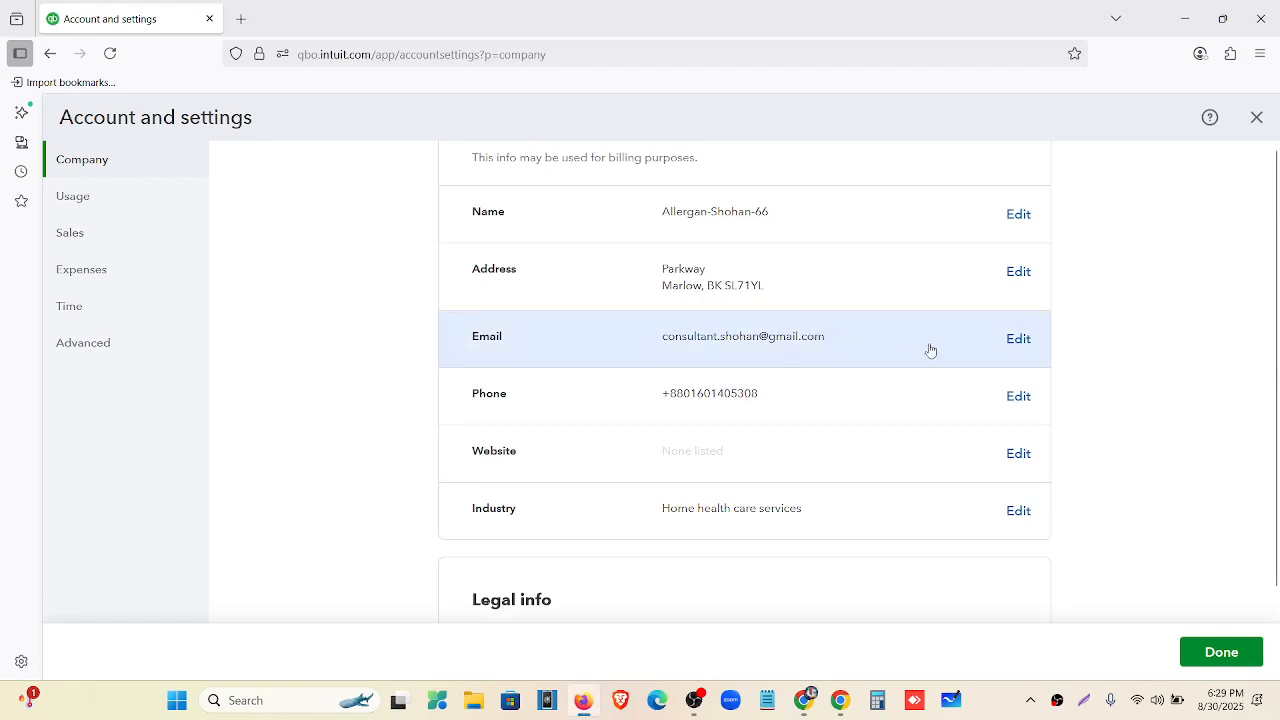
pyautogui.click(1018, 340)
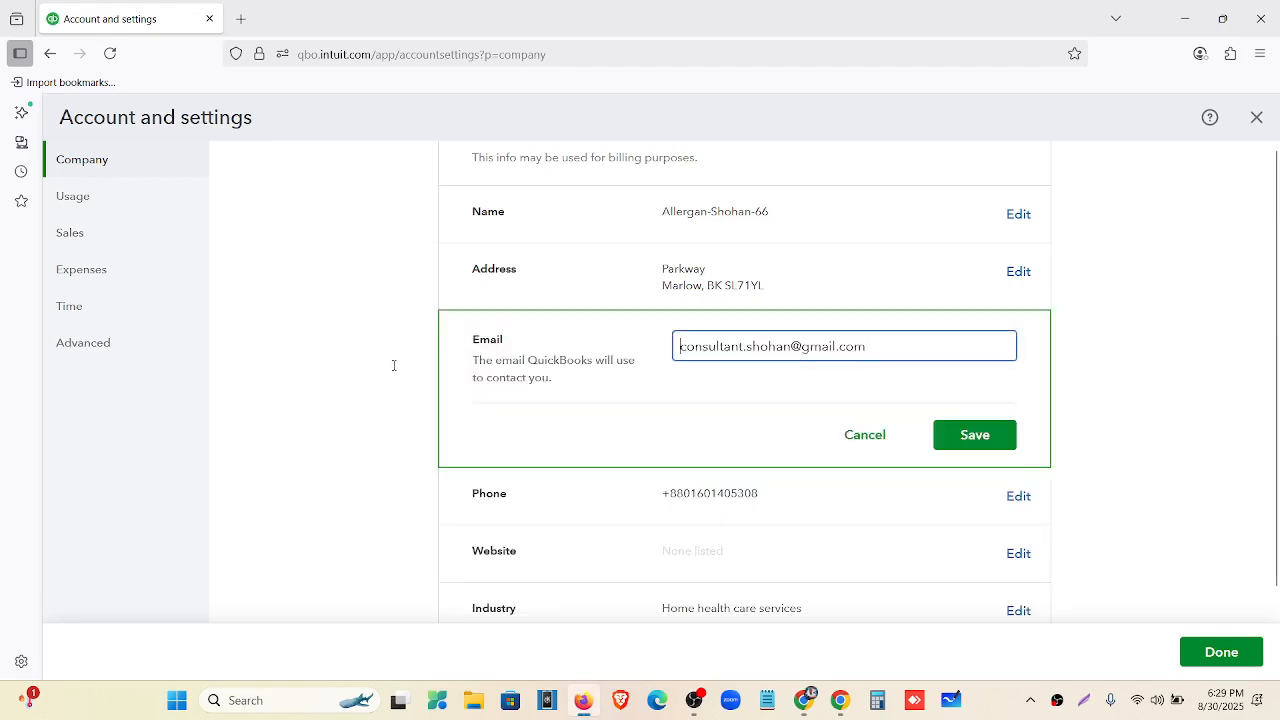
pyautogui.moveTo(868, 346); pyautogui.dragTo(620, 372)
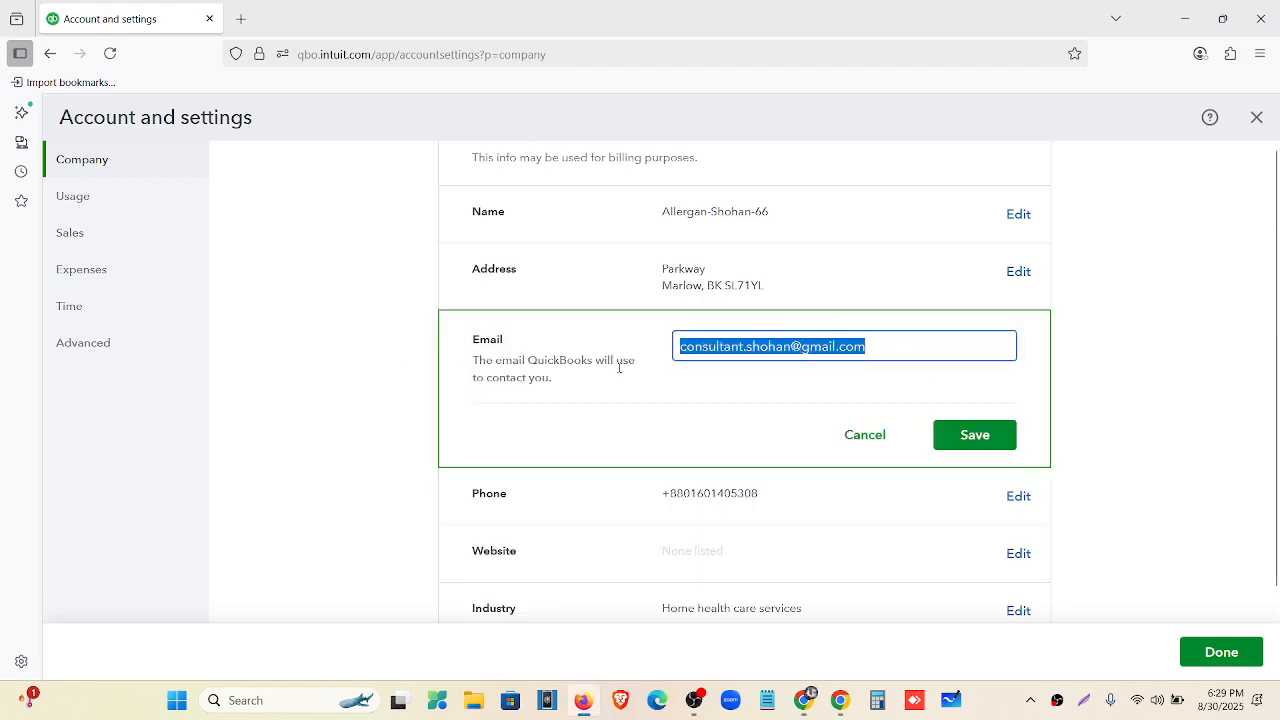
pyautogui.hotkey('ctrl', 'v')
pyautogui.click(975, 436)
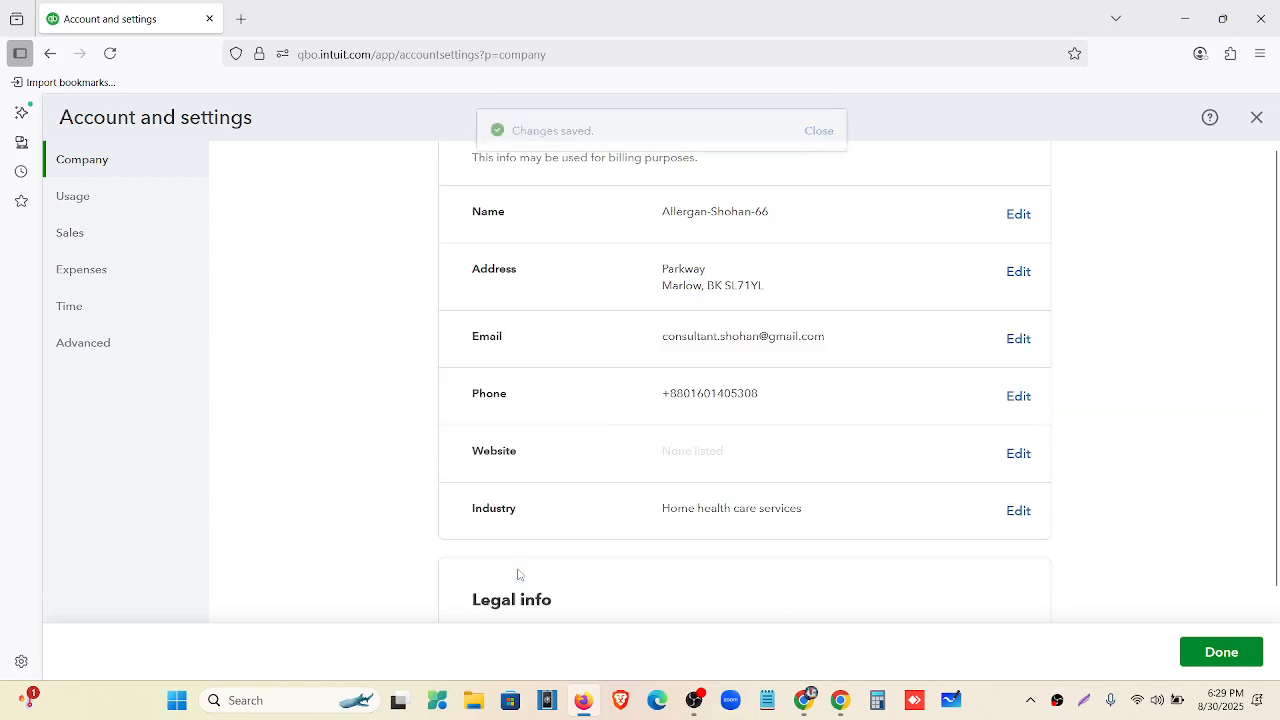
# Copy the telephone number from the Allergan Database document and clear the old company phone number.
pyautogui.click(1018, 397)
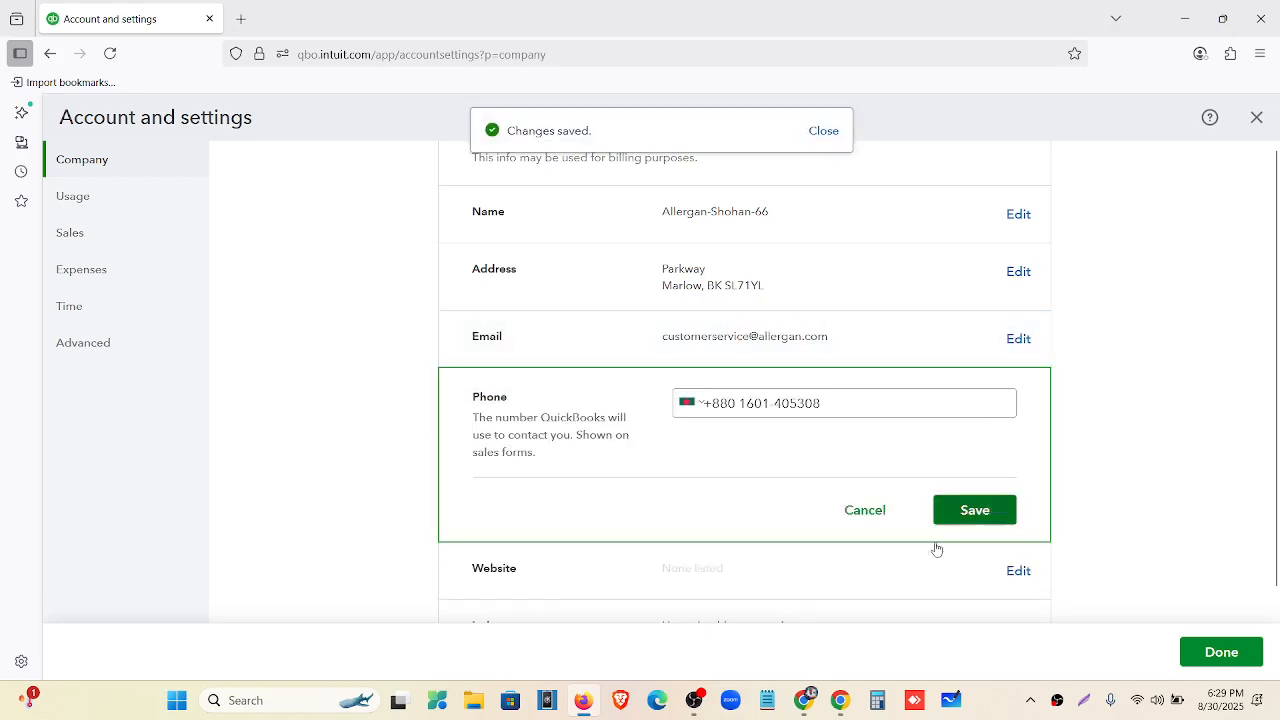
pyautogui.click(803, 700)
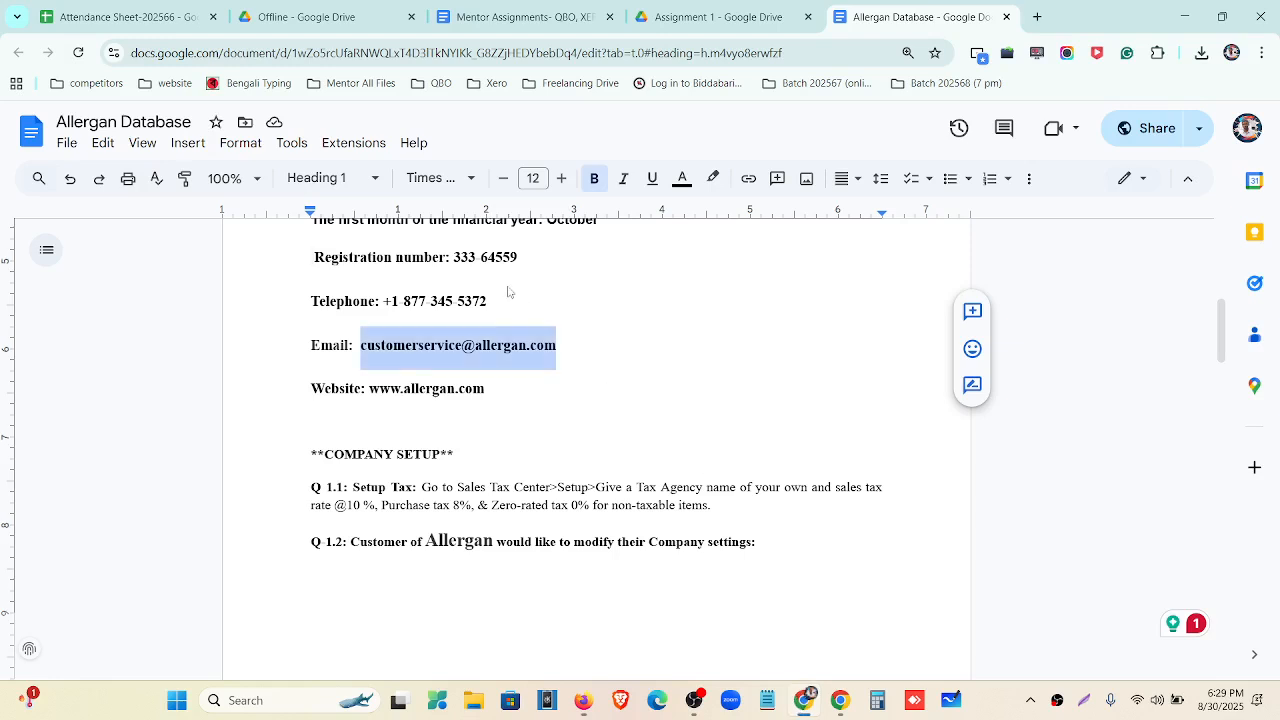
pyautogui.scroll(1, 498, 388)
pyautogui.click(498, 390)
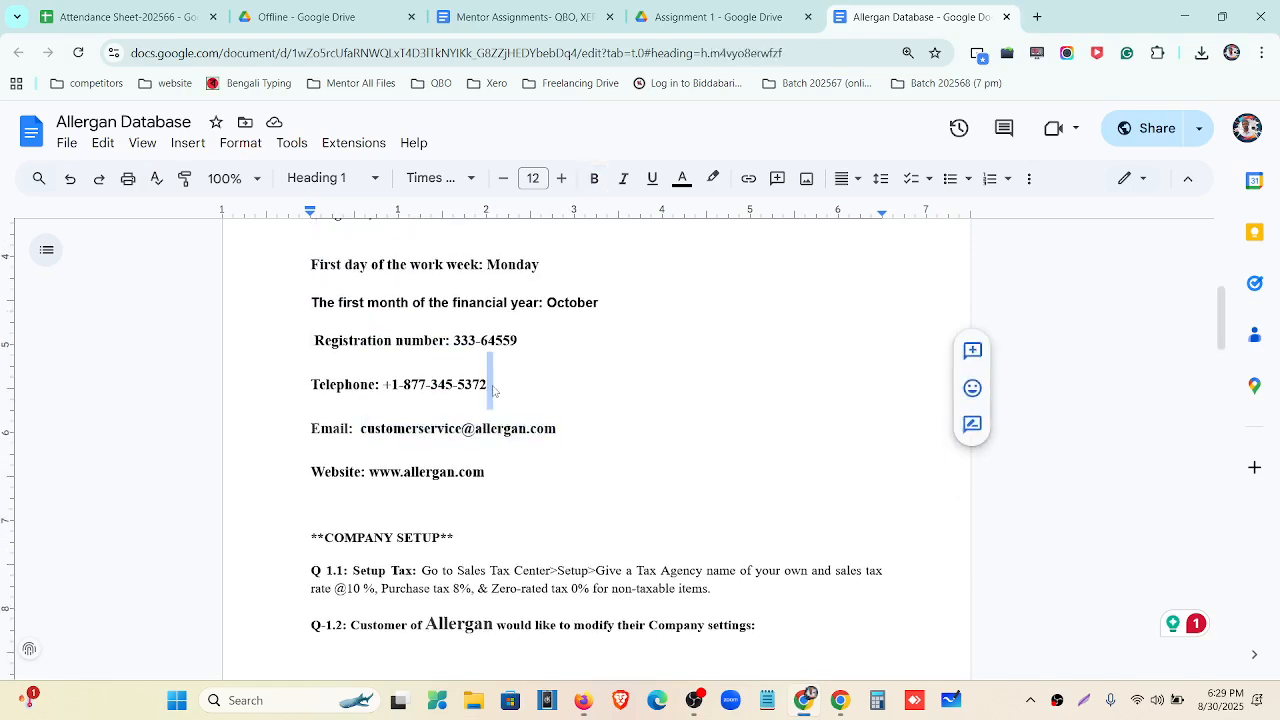
pyautogui.moveTo(493, 391); pyautogui.dragTo(388, 391)
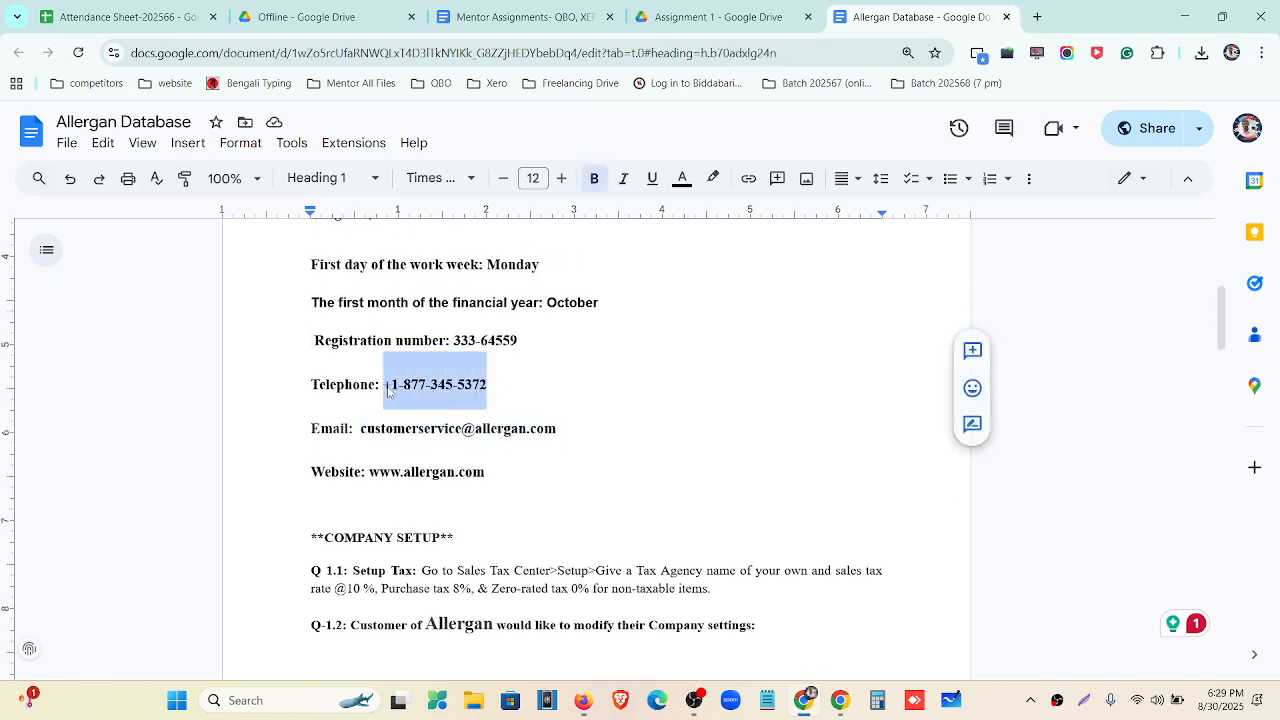
pyautogui.click(583, 700)
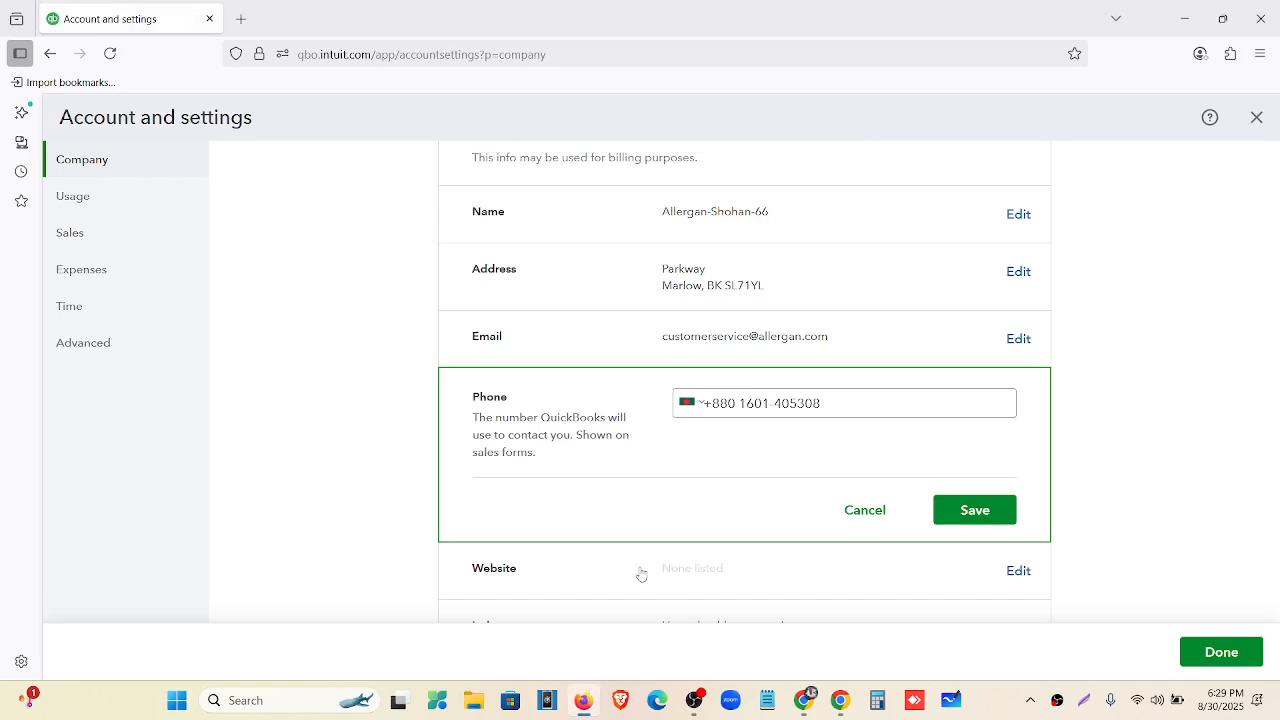
pyautogui.moveTo(831, 412); pyautogui.dragTo(618, 390)
pyautogui.hotkey('ctrl', 'v')
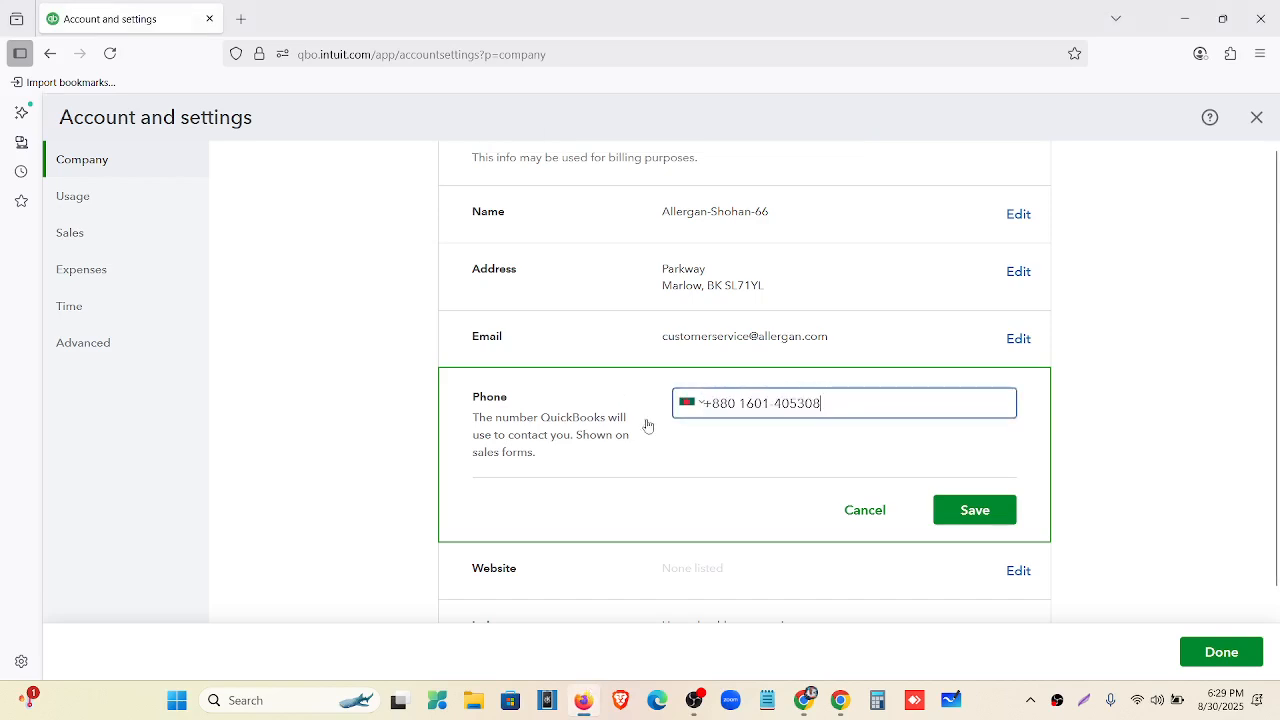
pyautogui.moveTo(825, 403); pyautogui.dragTo(700, 402)
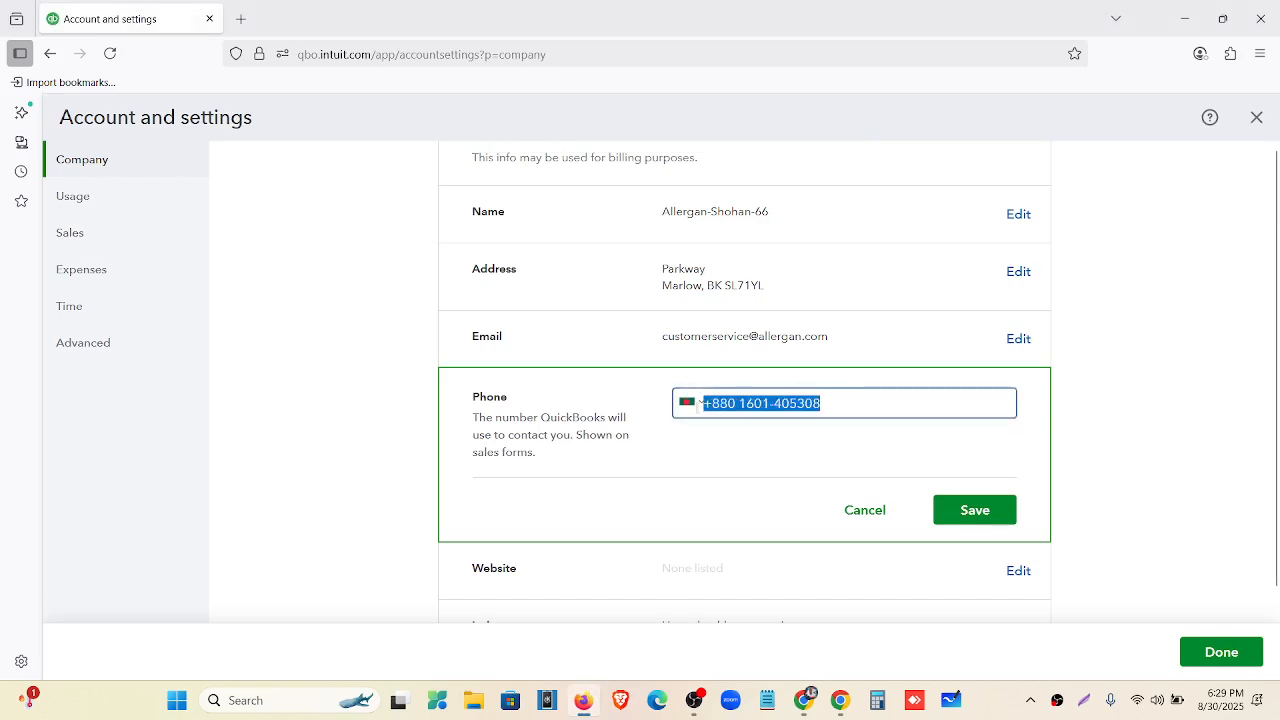
pyautogui.press('BackSpace')
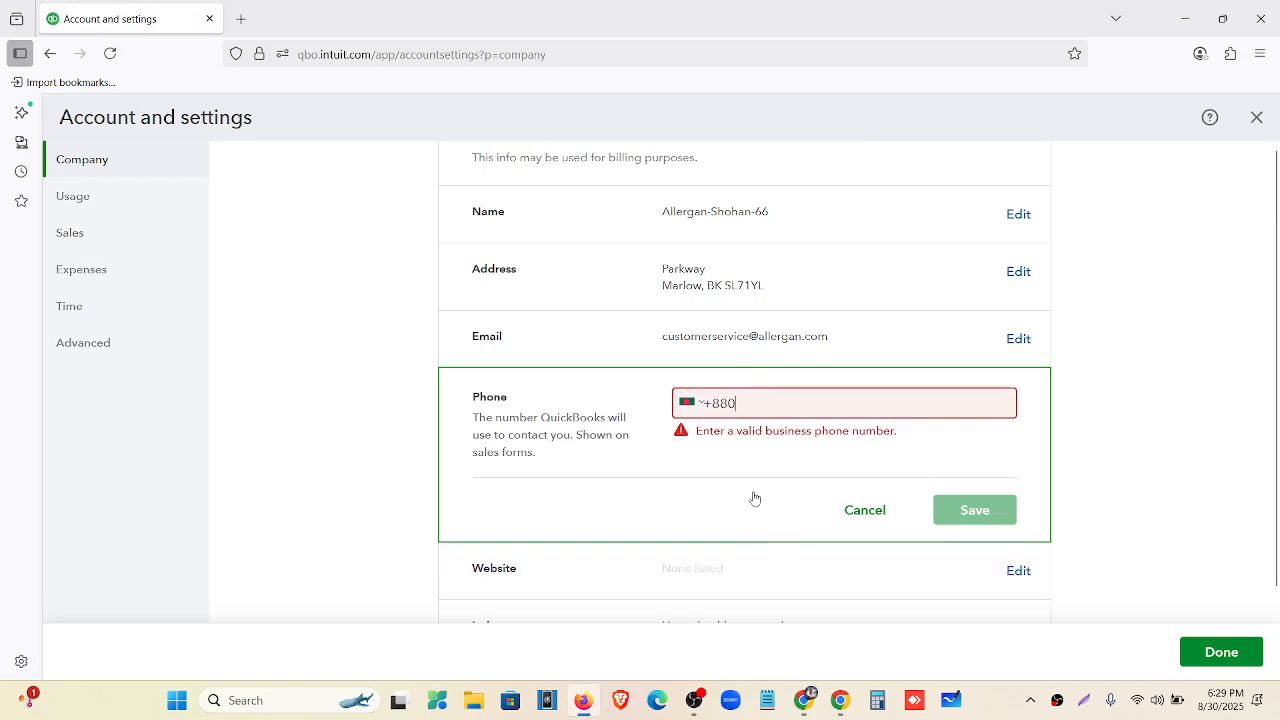
# Set the phone's country dialling code to United Kingdom +44.
pyautogui.click(692, 403)
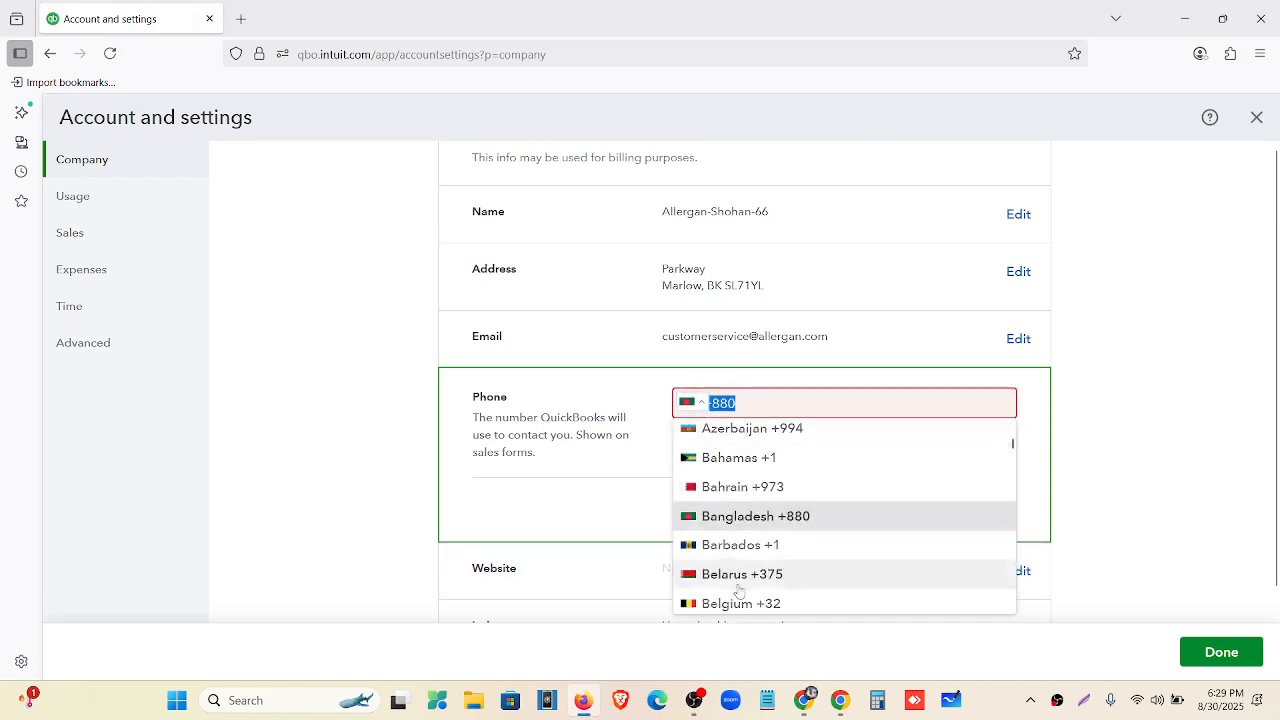
pyautogui.scroll(-1, 740, 560)
pyautogui.scroll(-4, 747, 545)
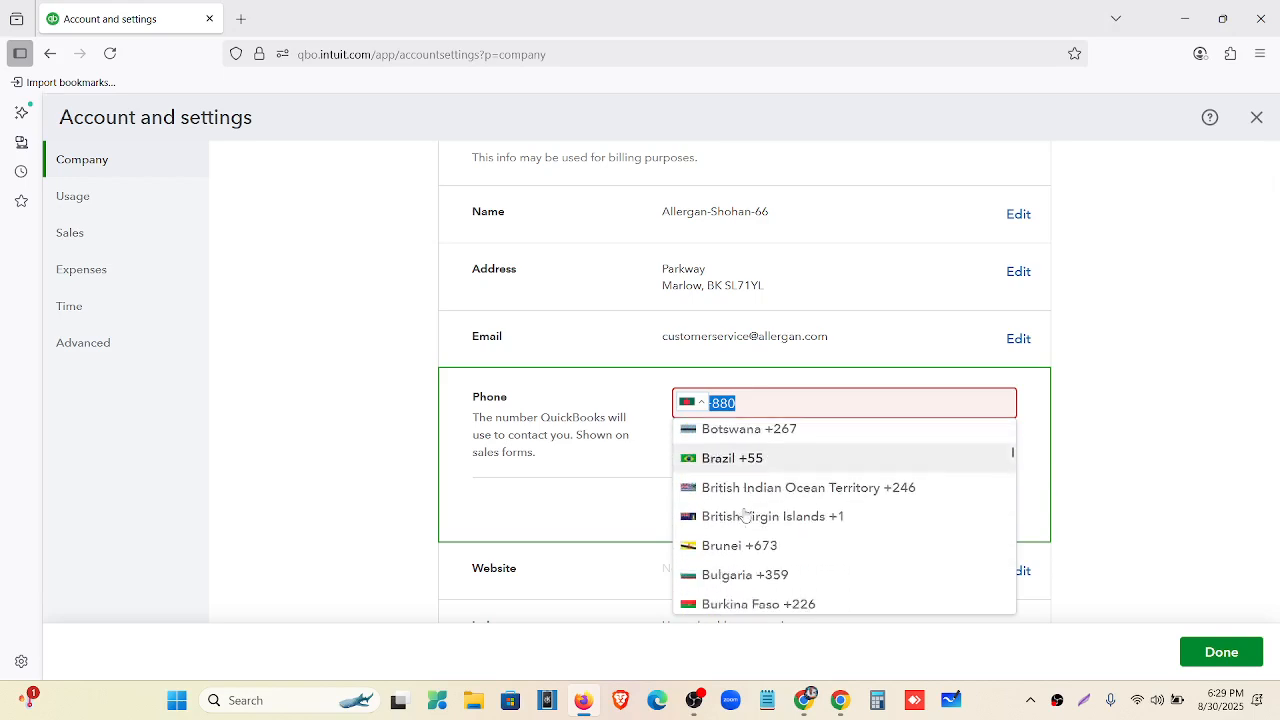
pyautogui.scroll(-3, 748, 530)
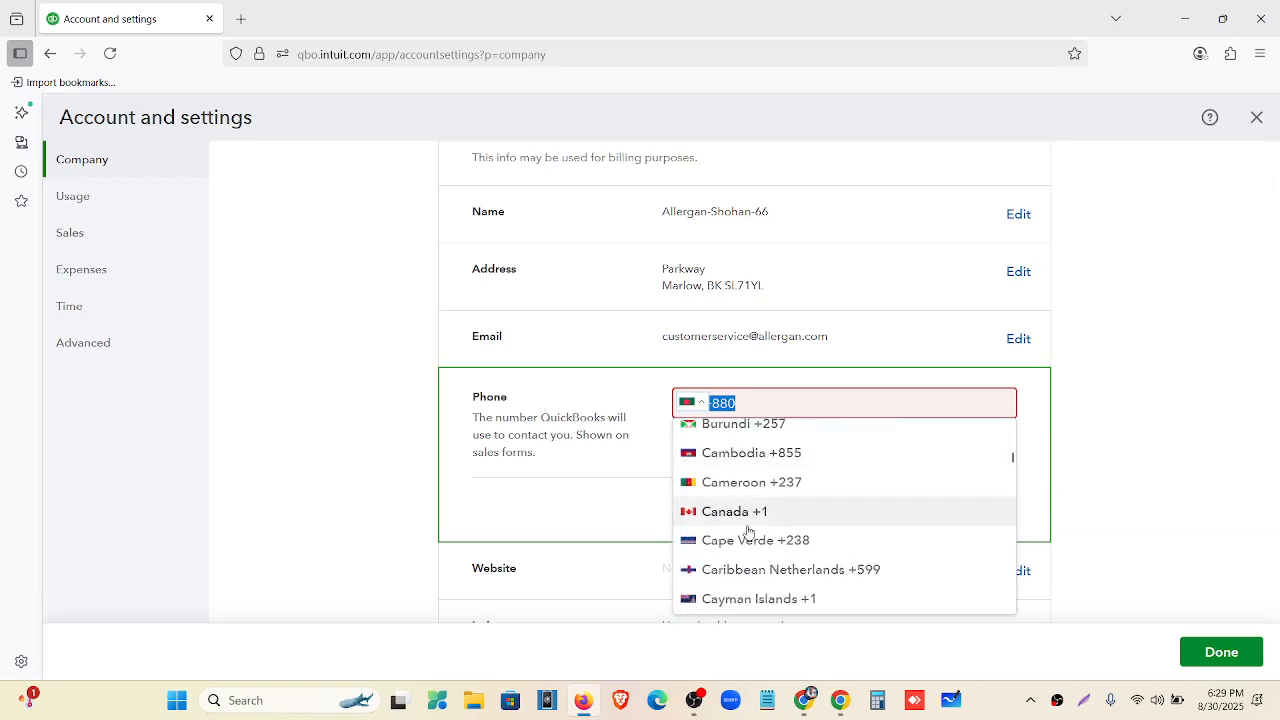
pyautogui.scroll(10, 750, 535)
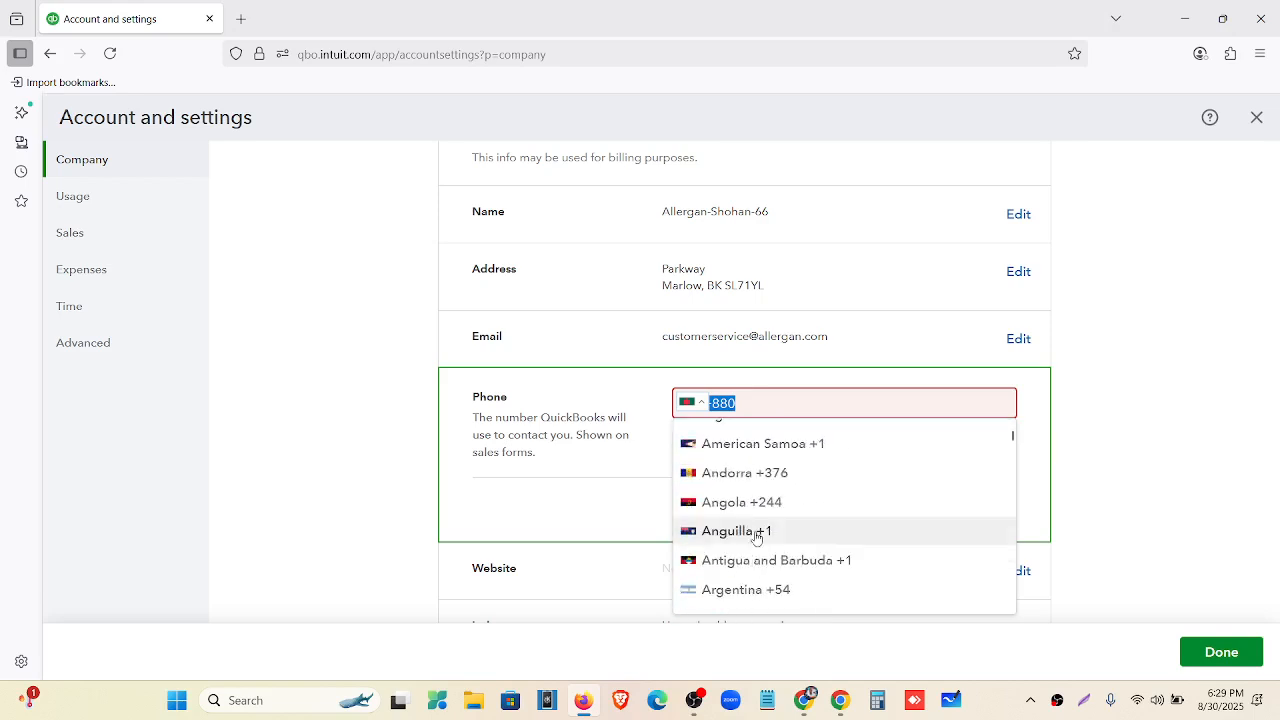
pyautogui.scroll(-6, 757, 540)
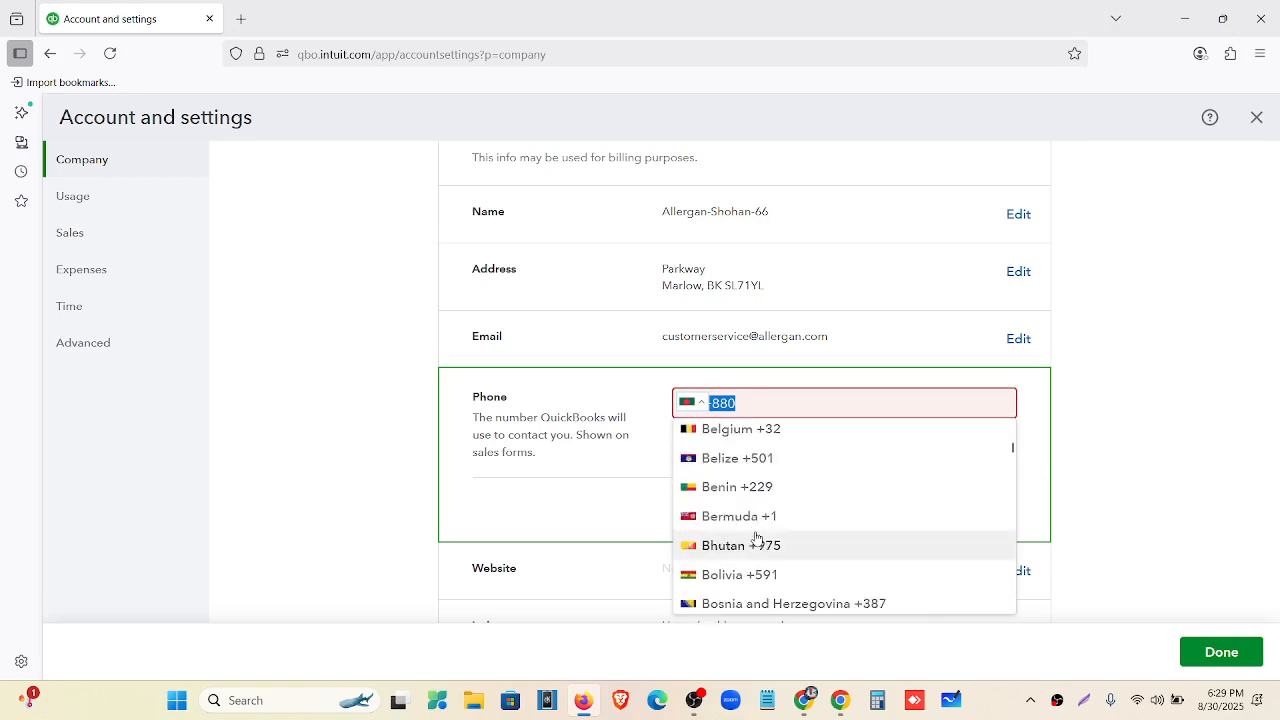
pyautogui.scroll(-6, 757, 540)
pyautogui.scroll(-15, 757, 540)
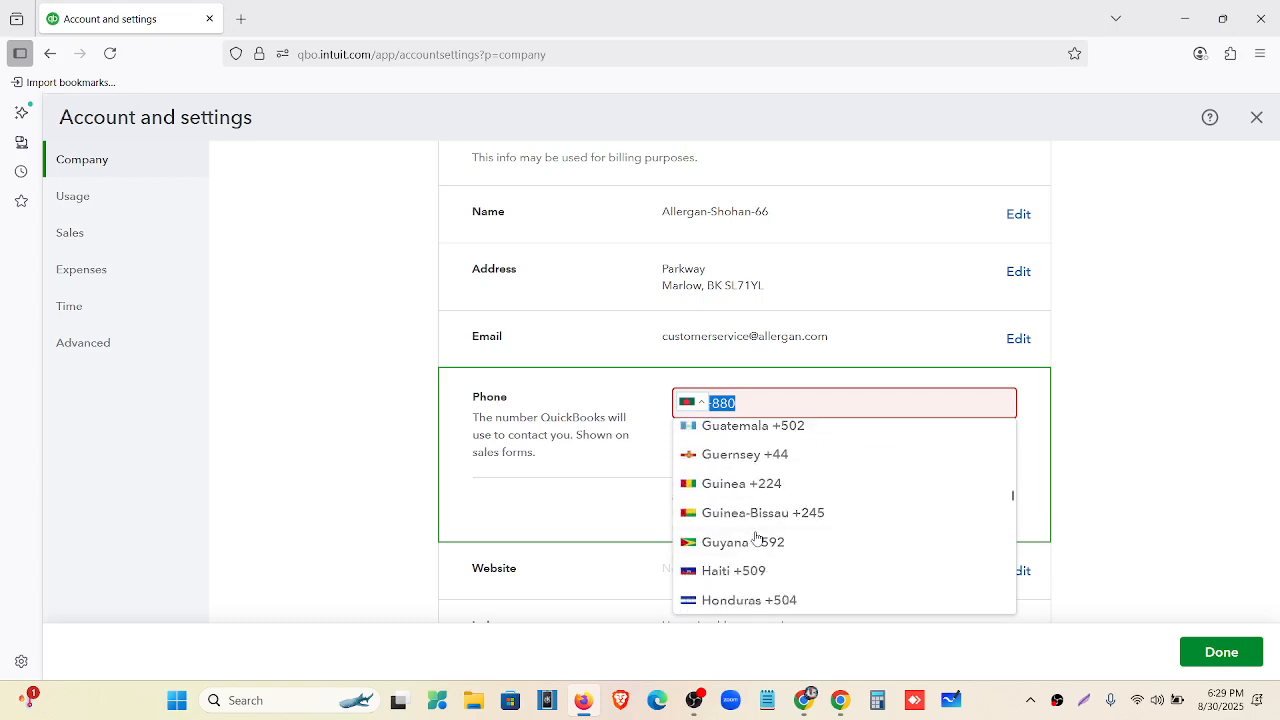
pyautogui.scroll(-15, 757, 540)
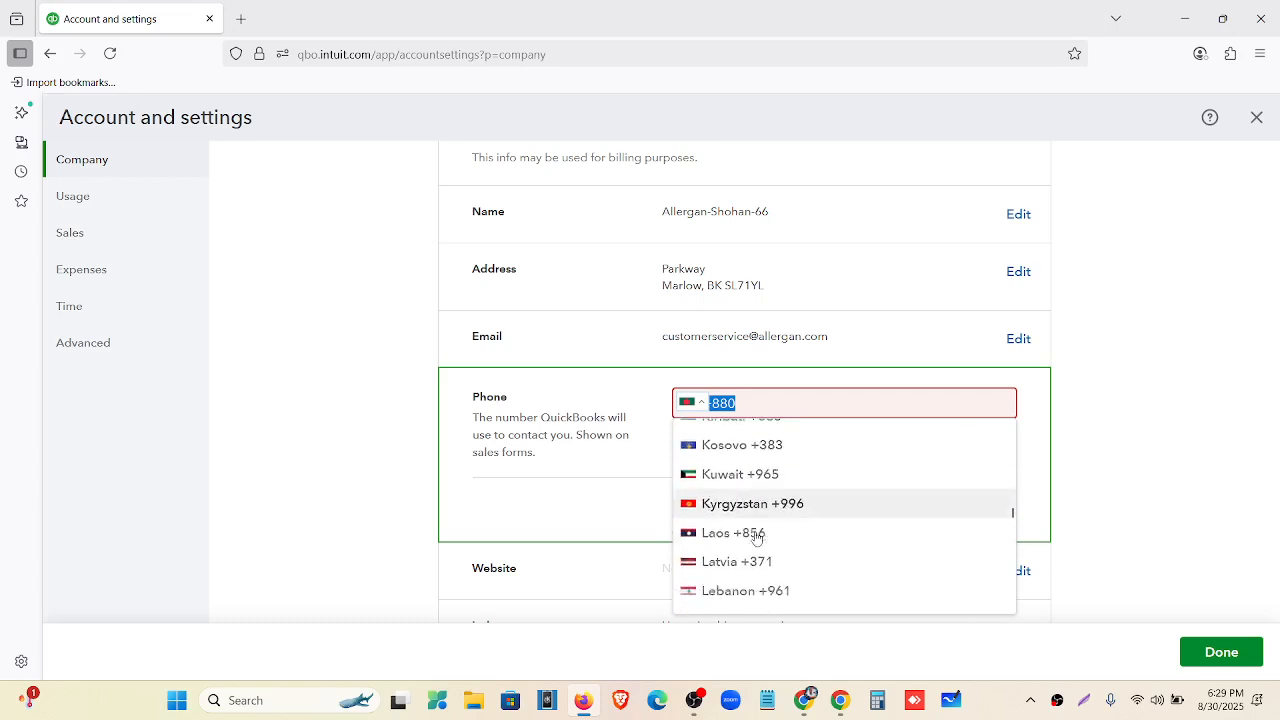
pyautogui.scroll(-10, 757, 538)
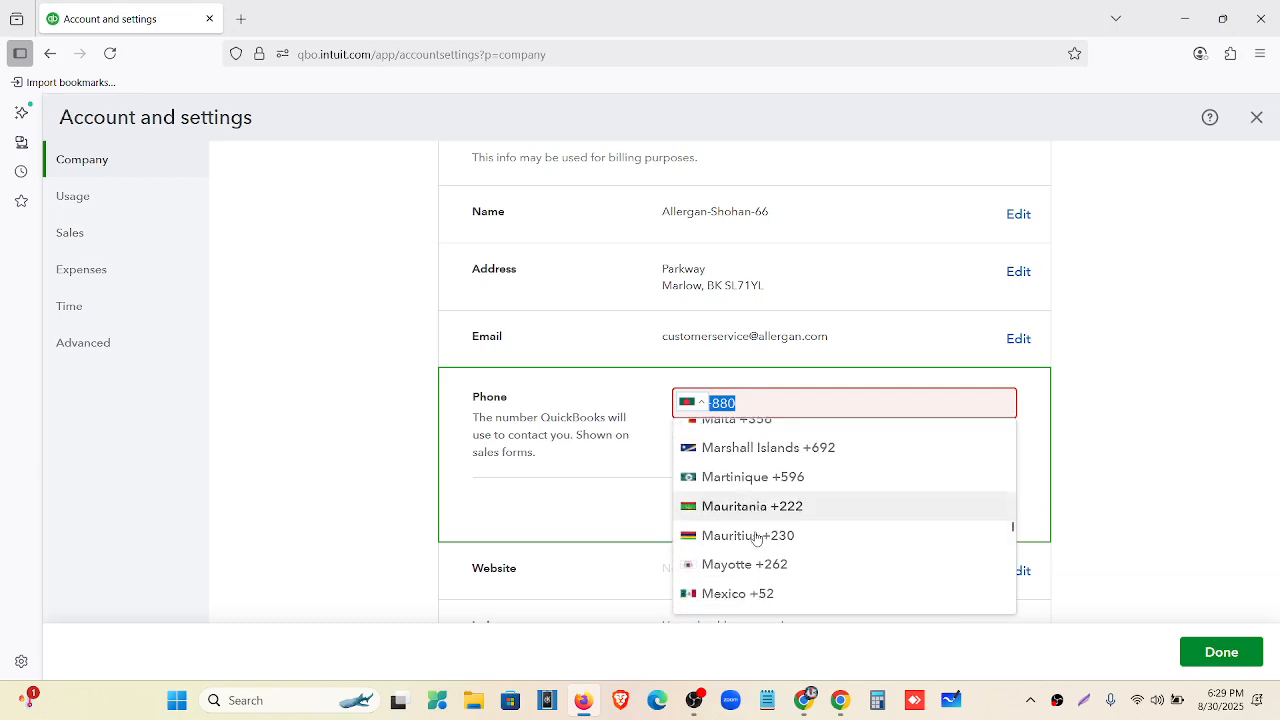
pyautogui.scroll(-4, 757, 538)
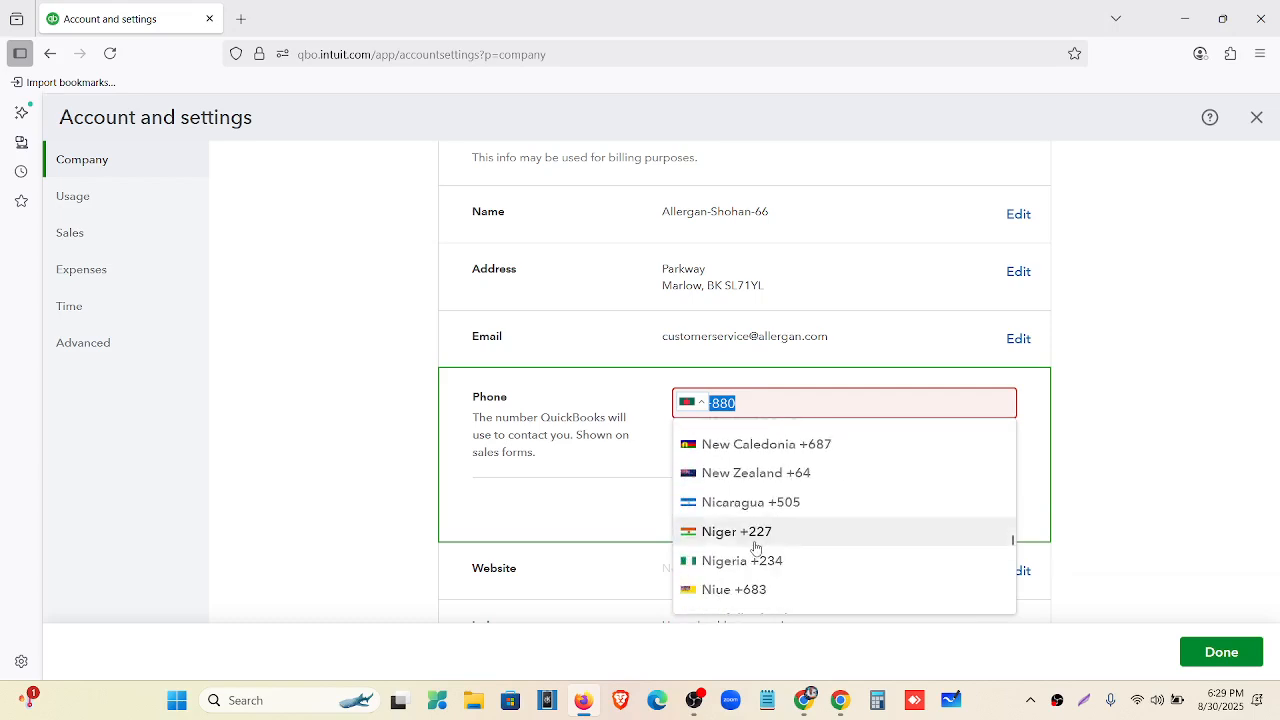
pyautogui.scroll(-1, 757, 547)
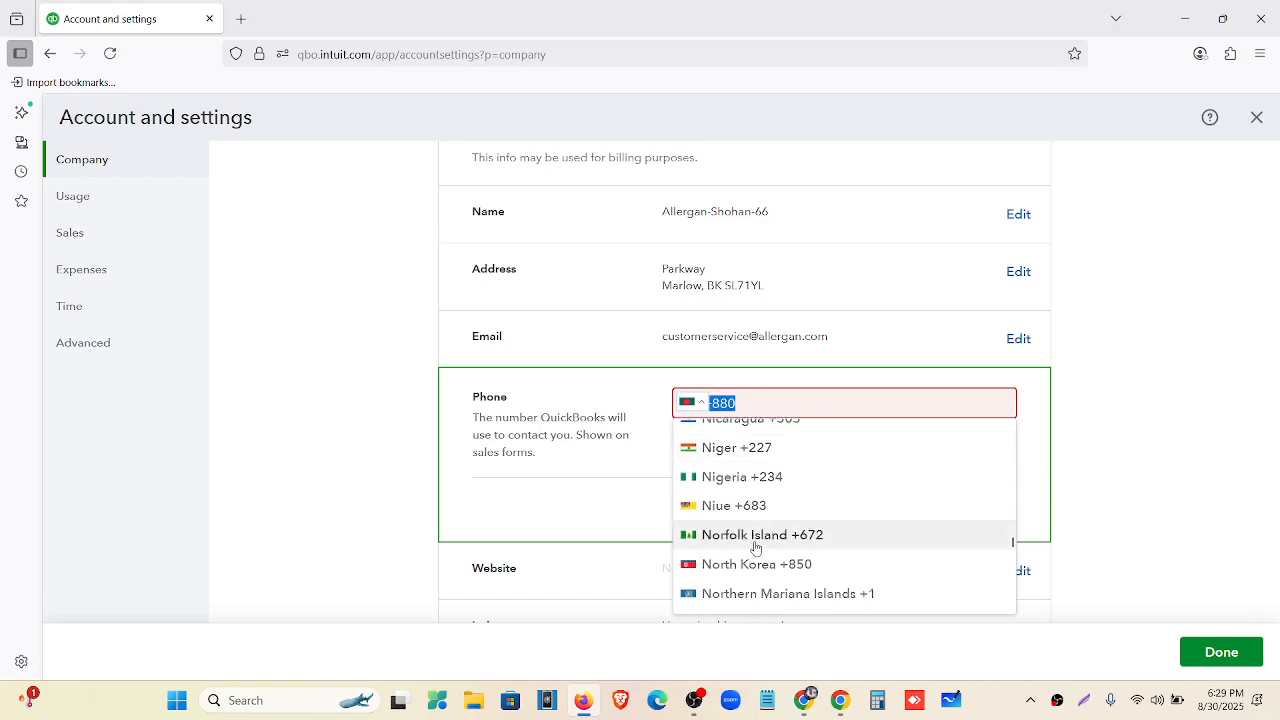
pyautogui.press('u')
pyautogui.scroll(-15, 767, 553)
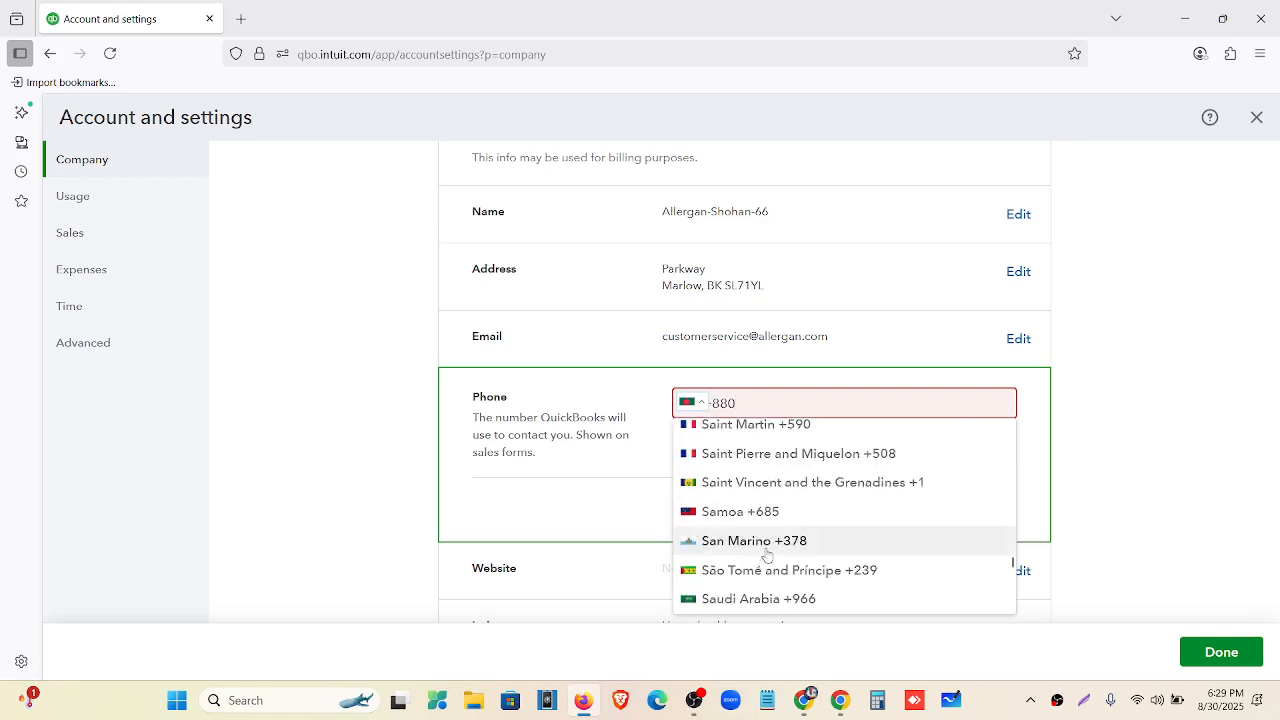
pyautogui.scroll(-10, 767, 553)
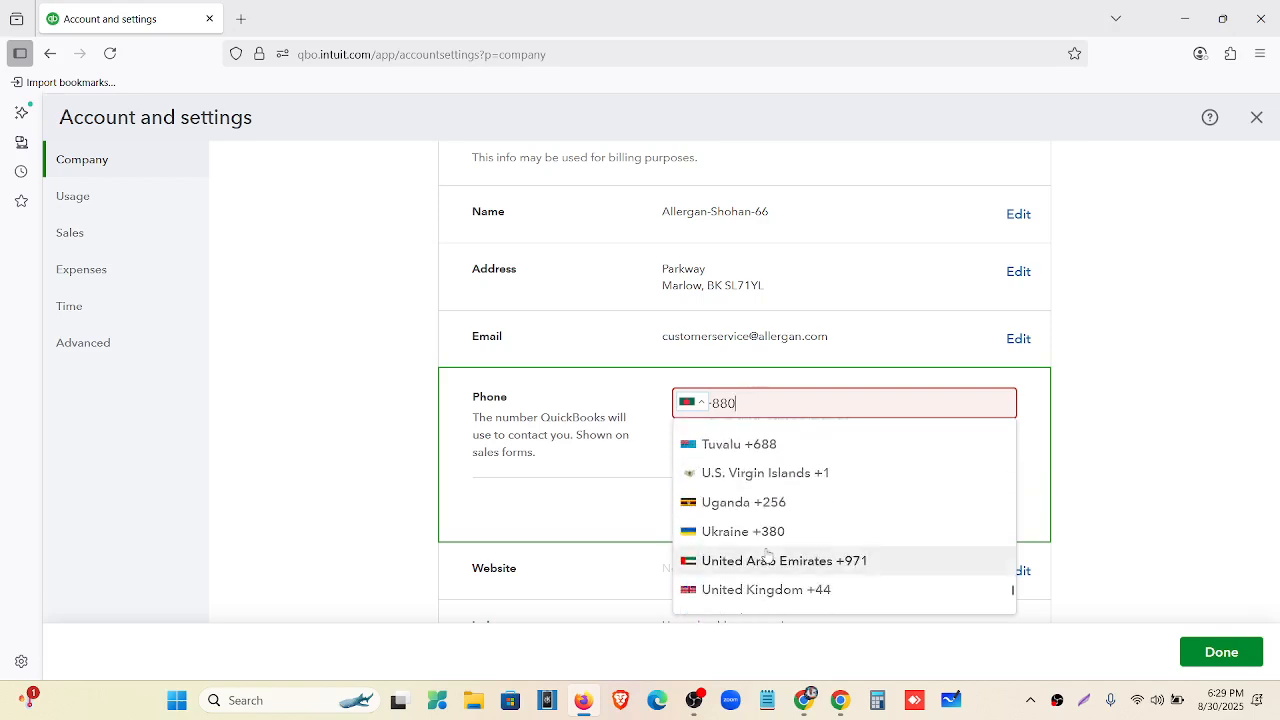
pyautogui.click(788, 589)
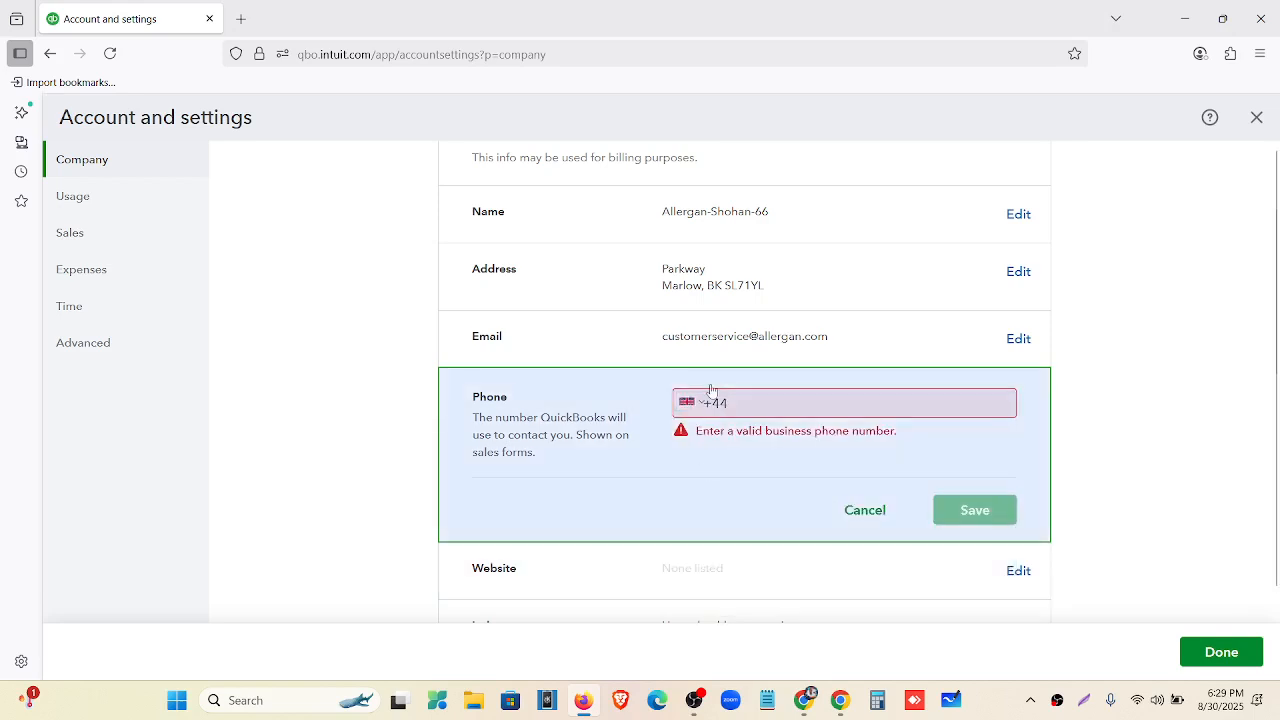
# Enter the document's telephone number without its +1 prefix after +44 and save.
pyautogui.click(797, 710)
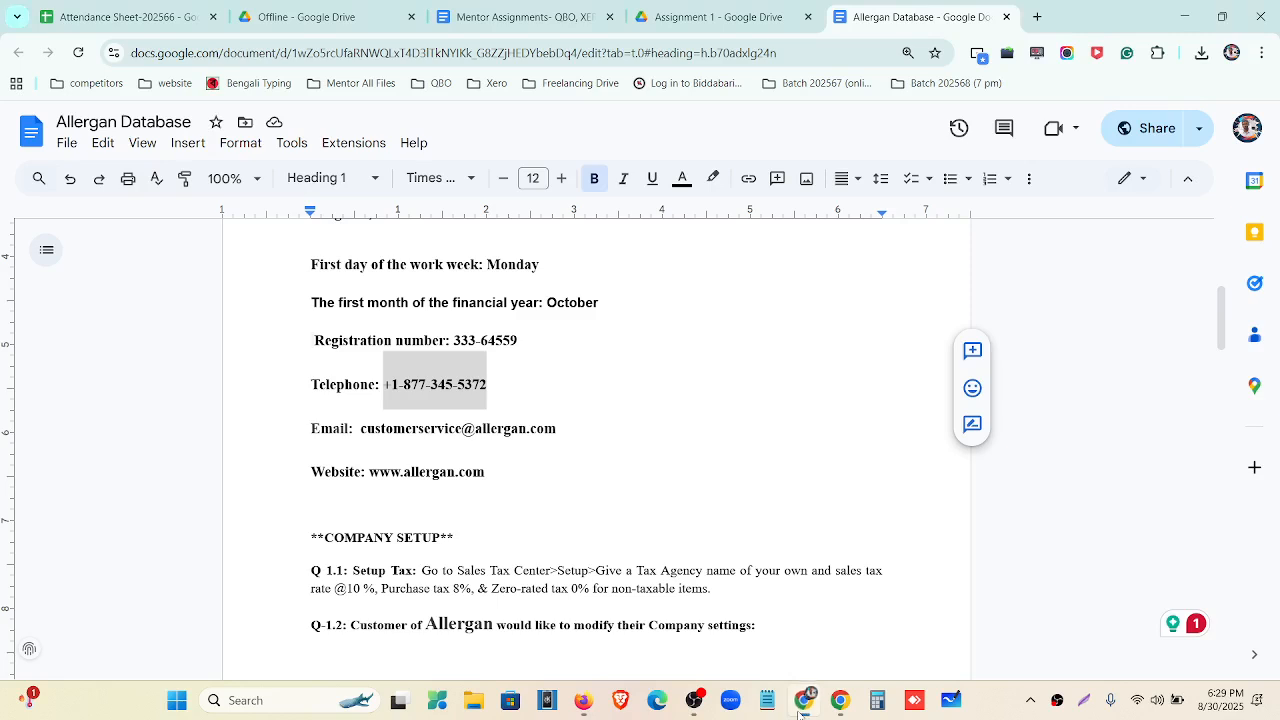
pyautogui.click(501, 387)
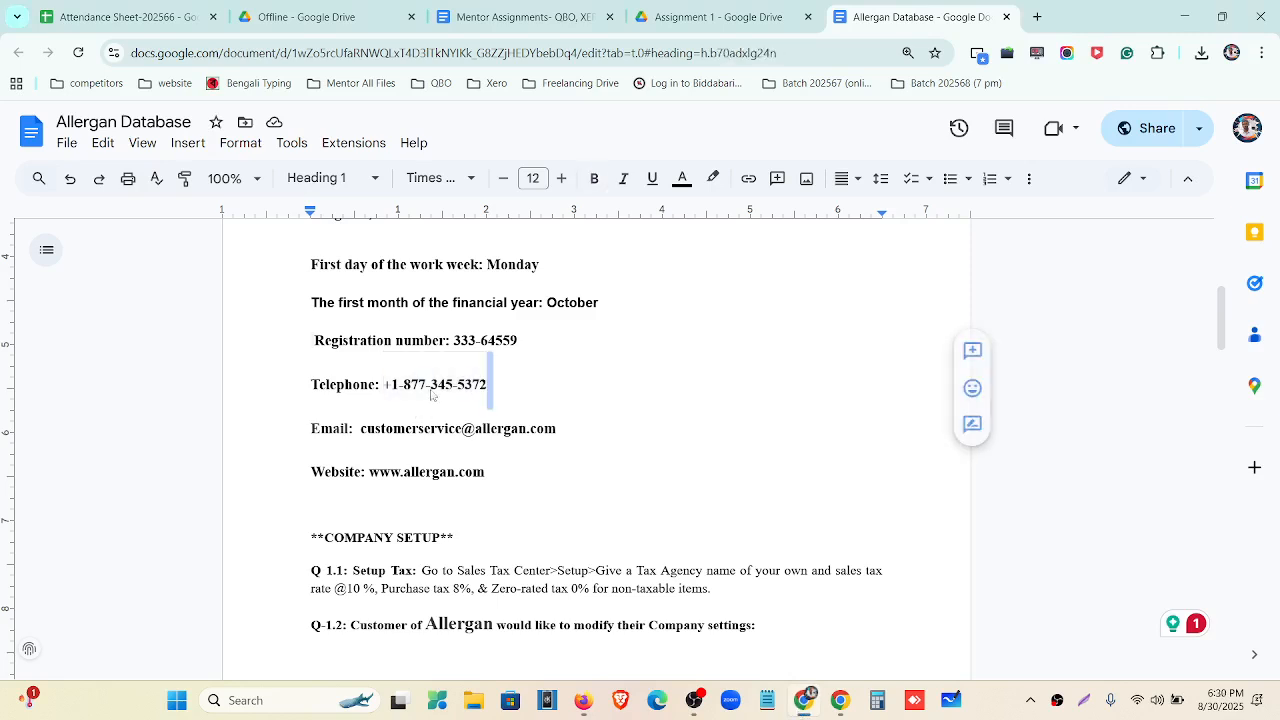
pyautogui.moveTo(491, 386); pyautogui.dragTo(410, 393)
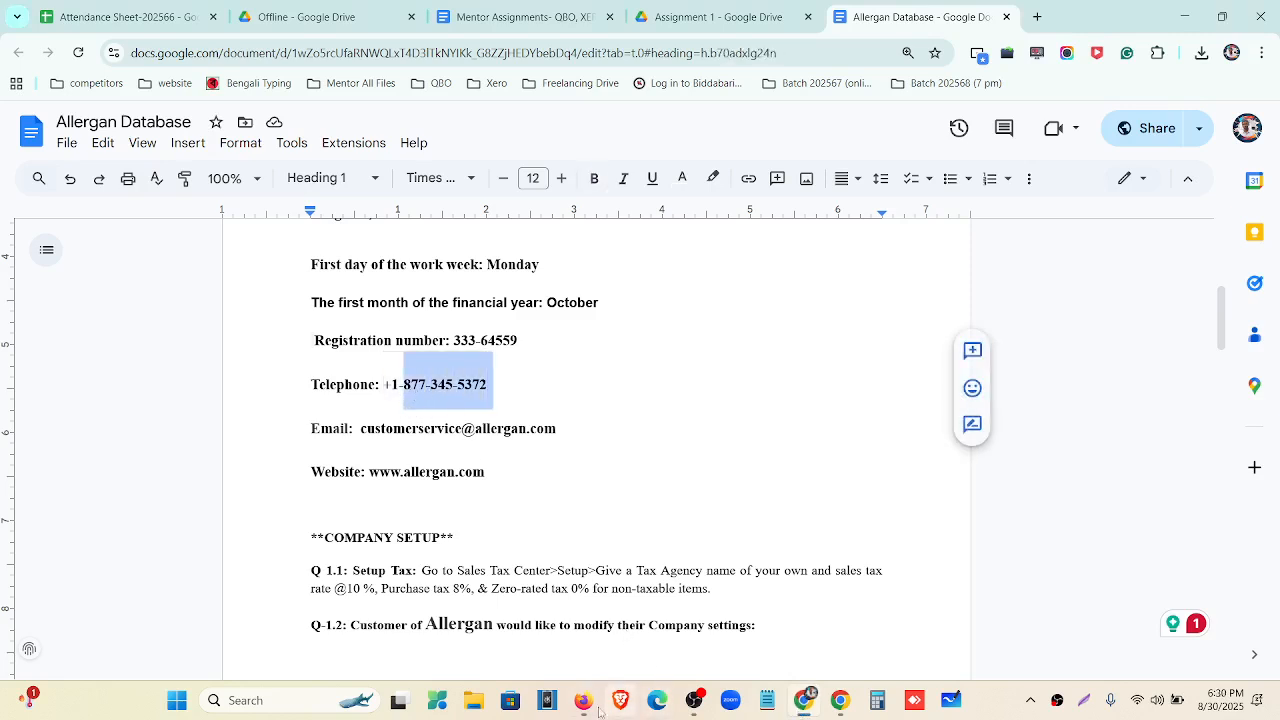
pyautogui.click(583, 700)
pyautogui.hotkey('ctrl', 'v')
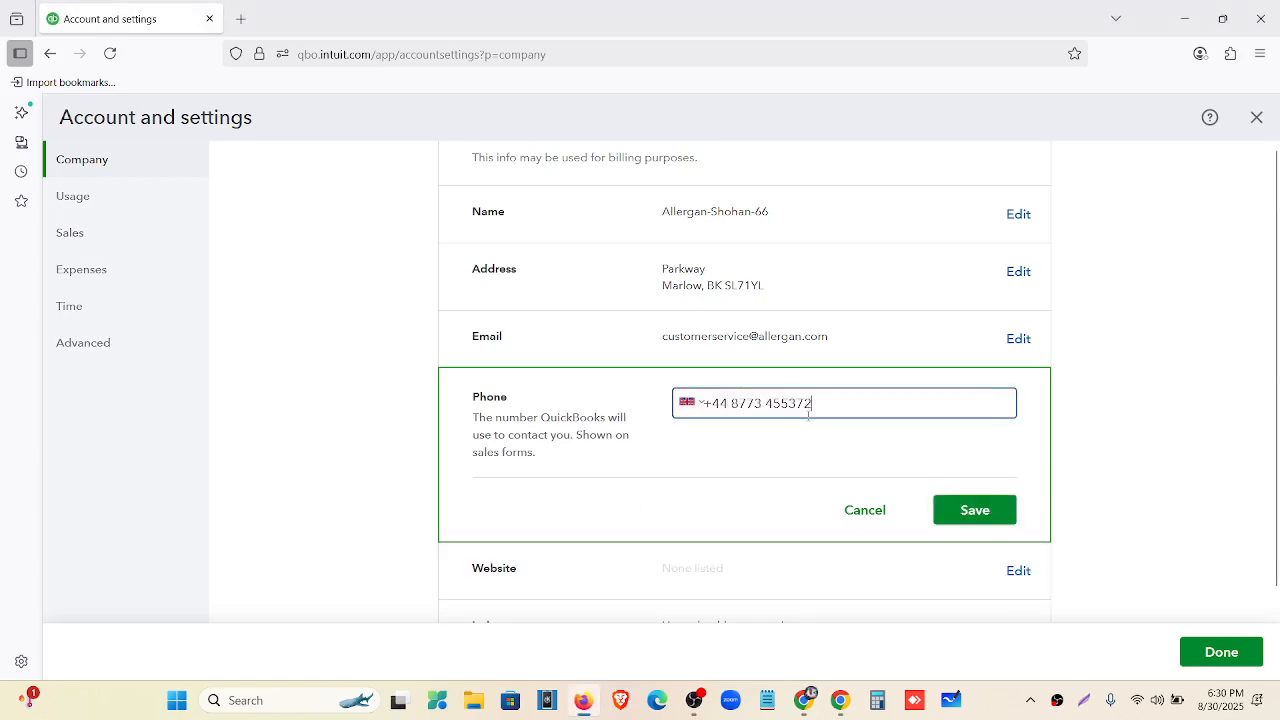
pyautogui.click(955, 515)
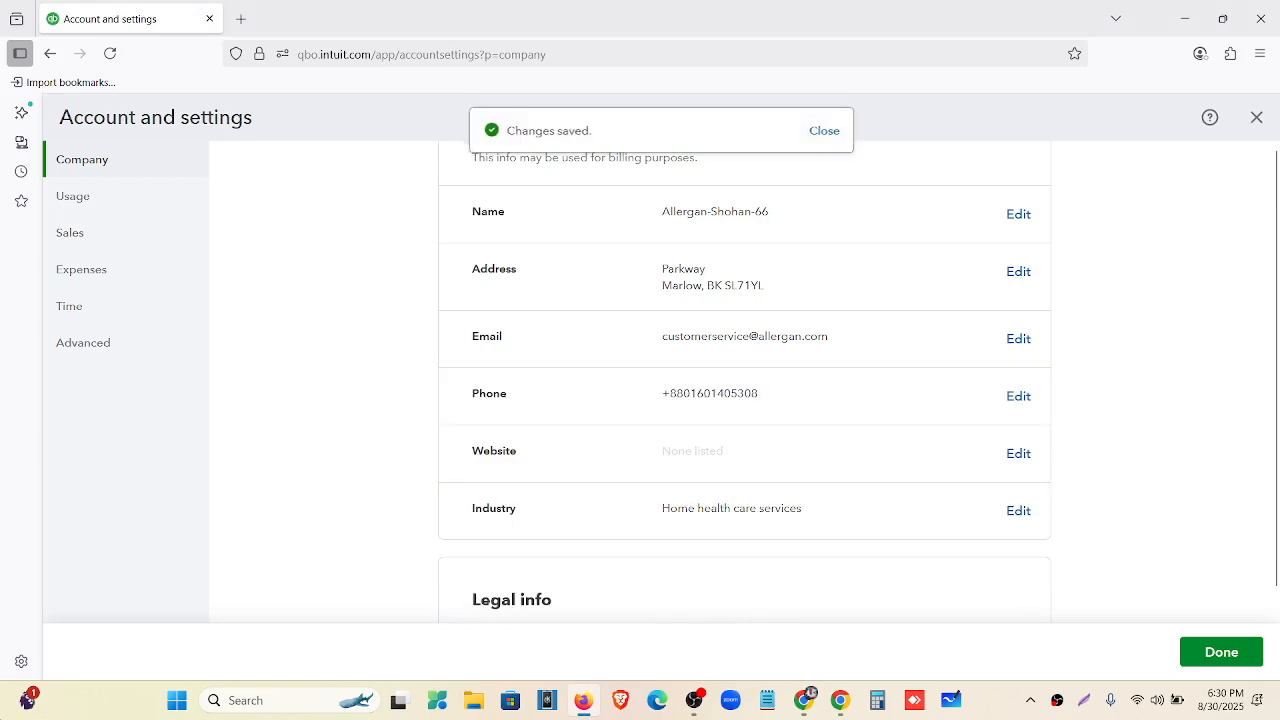
pyautogui.click(1012, 453)
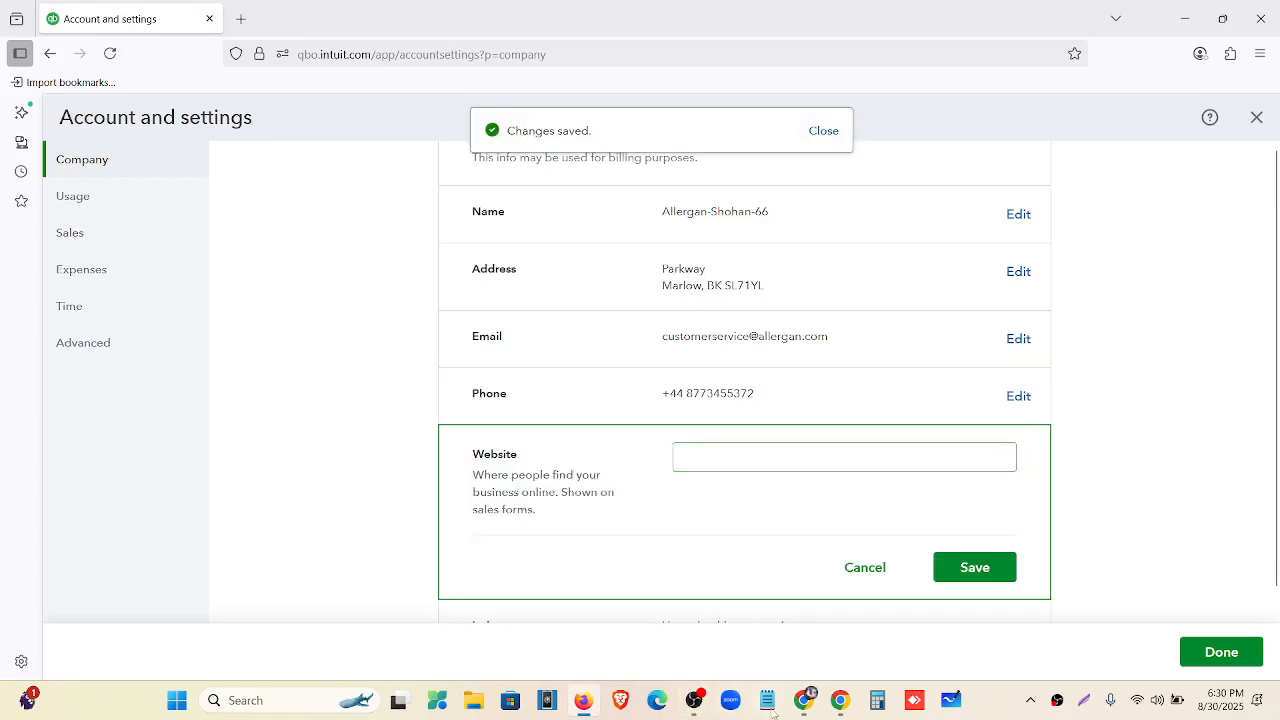
pyautogui.click(804, 700)
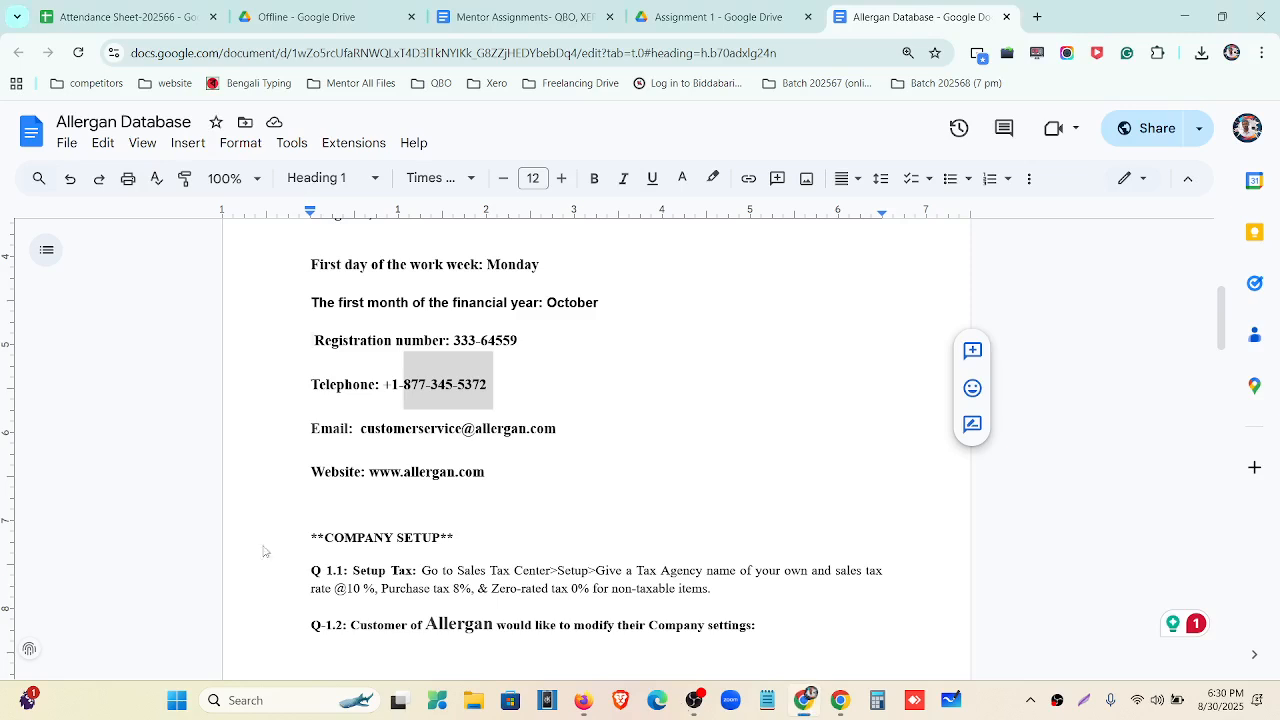
pyautogui.click(484, 476)
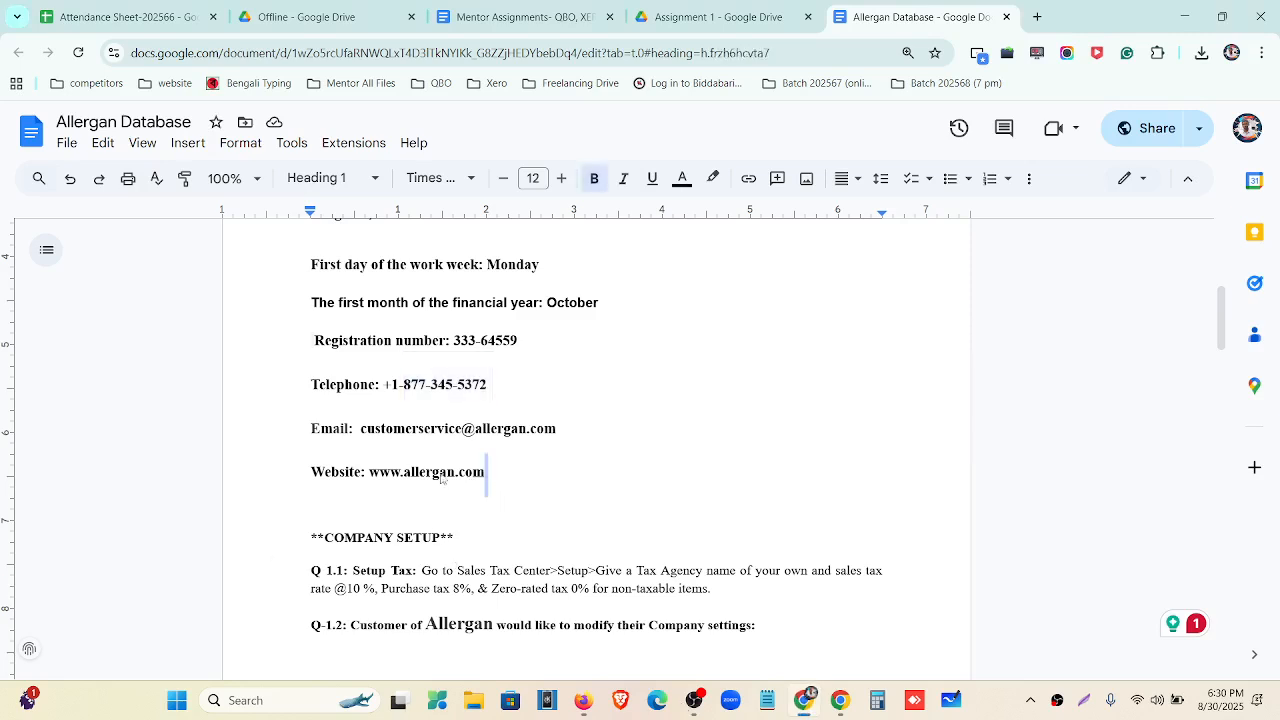
pyautogui.moveTo(486, 476); pyautogui.dragTo(372, 480)
pyautogui.hotkey('ctrl', 'c')
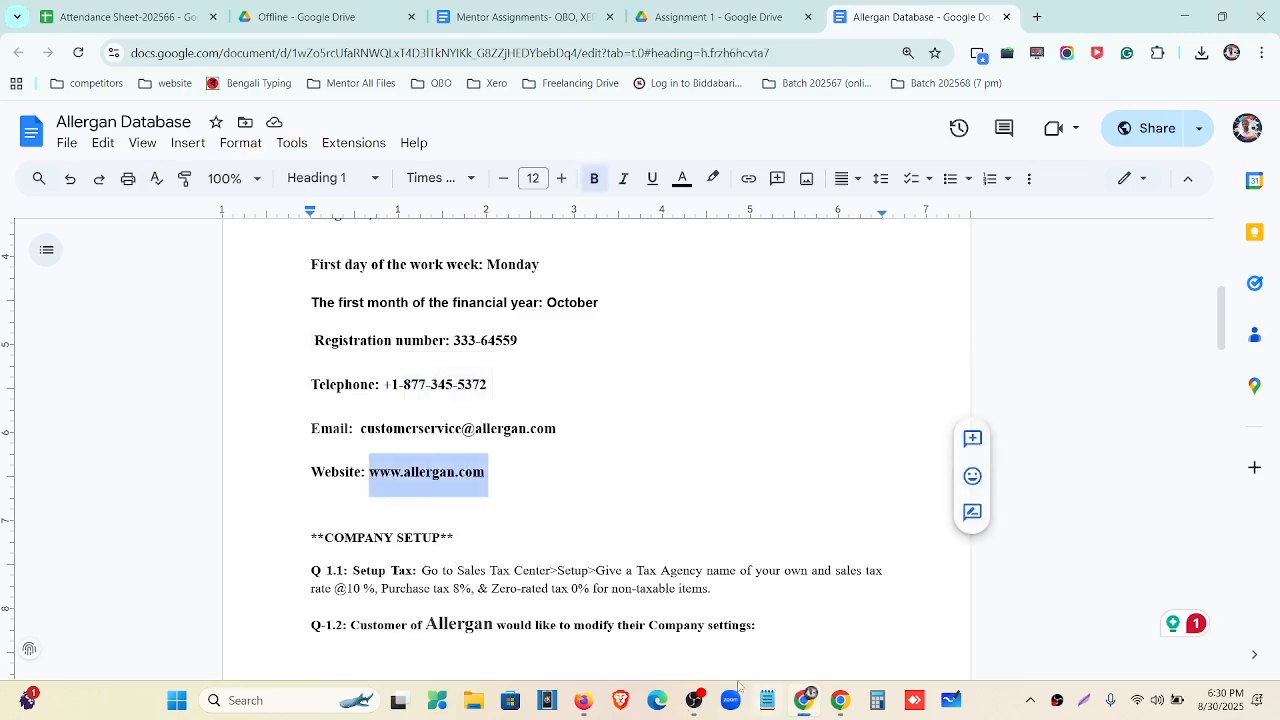
pyautogui.click(583, 700)
pyautogui.click(722, 458)
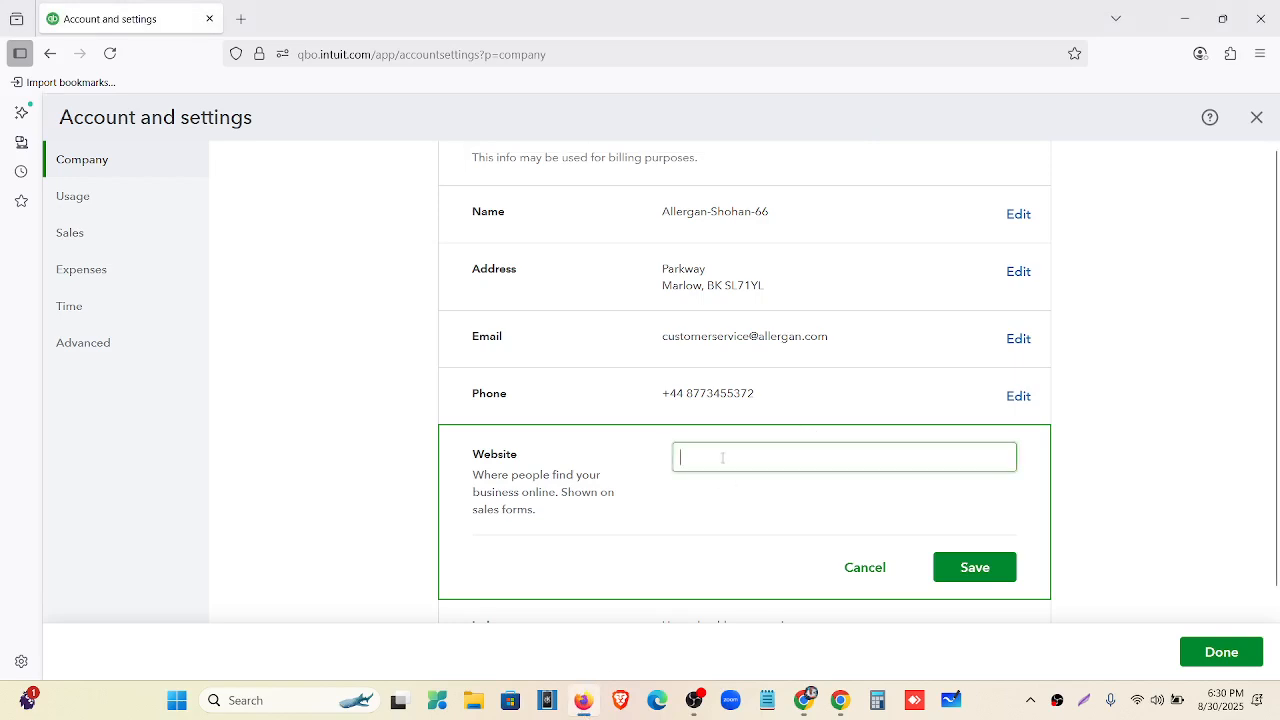
pyautogui.hotkey('ctrl', 'v')
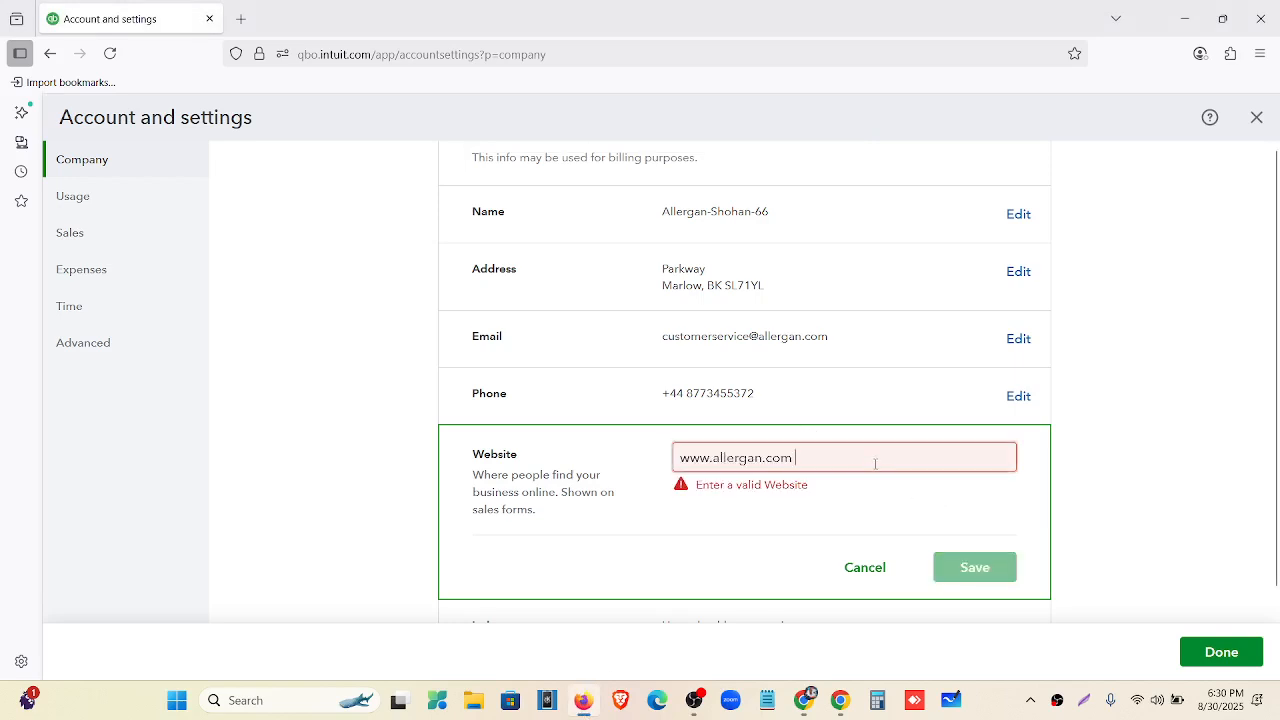
pyautogui.press('BackSpace')
pyautogui.click(974, 567)
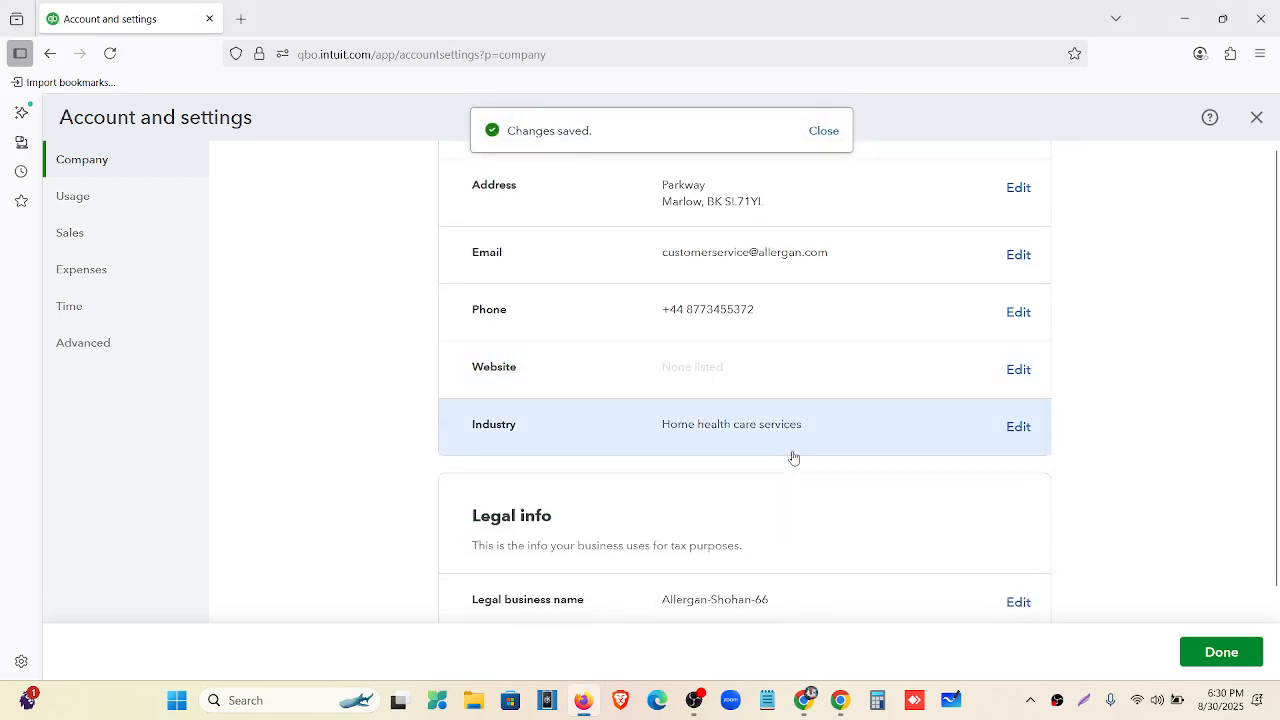
pyautogui.scroll(-3, 813, 457)
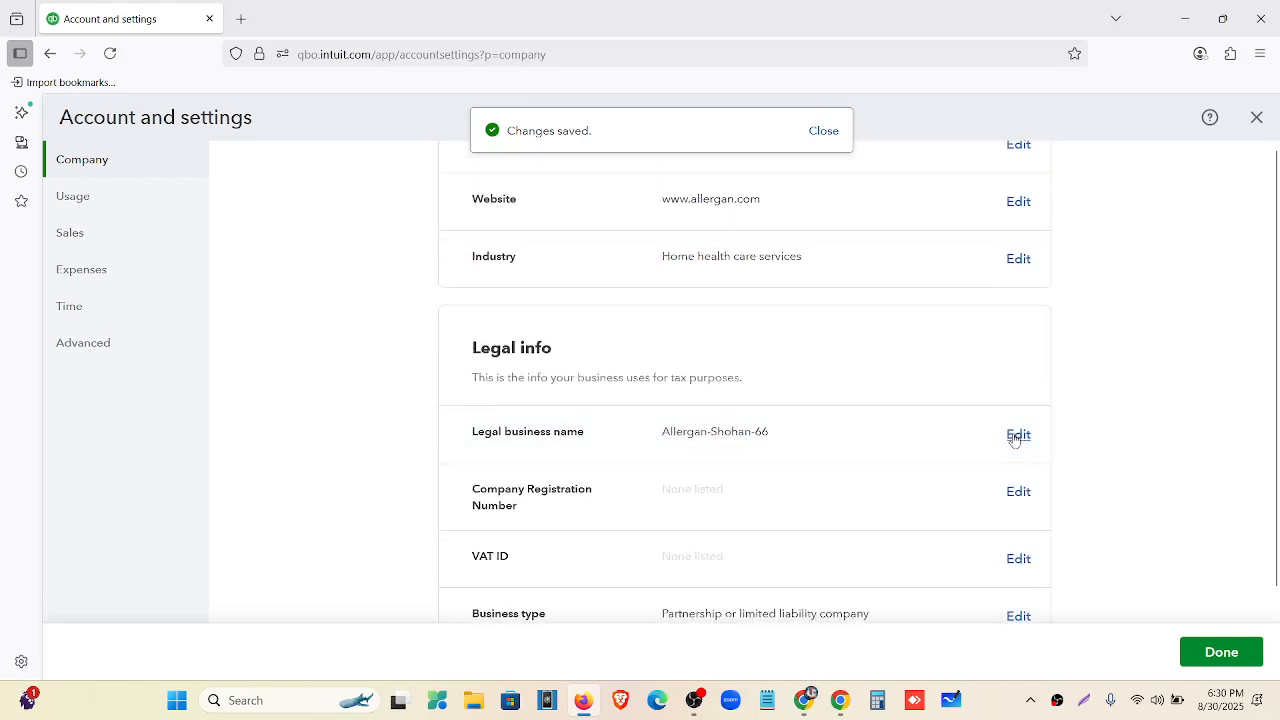
# Shorten the legal business name to Allergan and save it.
pyautogui.click(1018, 434)
pyautogui.click(876, 443)
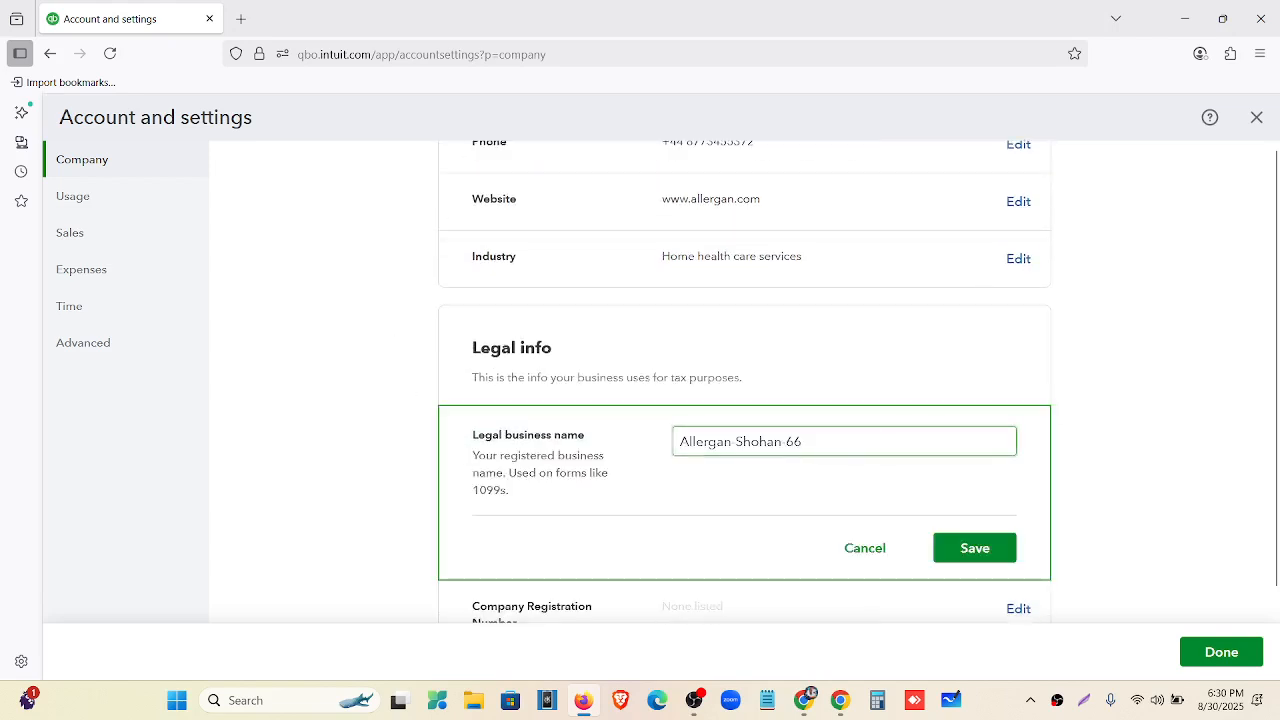
pyautogui.press('BackSpace')
pyautogui.press('BackSpace')
pyautogui.press('BackSpace')
pyautogui.press('BackSpace')
pyautogui.press('BackSpace')
pyautogui.press('BackSpace')
pyautogui.press('BackSpace')
pyautogui.press('BackSpace')
pyautogui.press('BackSpace')
pyautogui.click(966, 546)
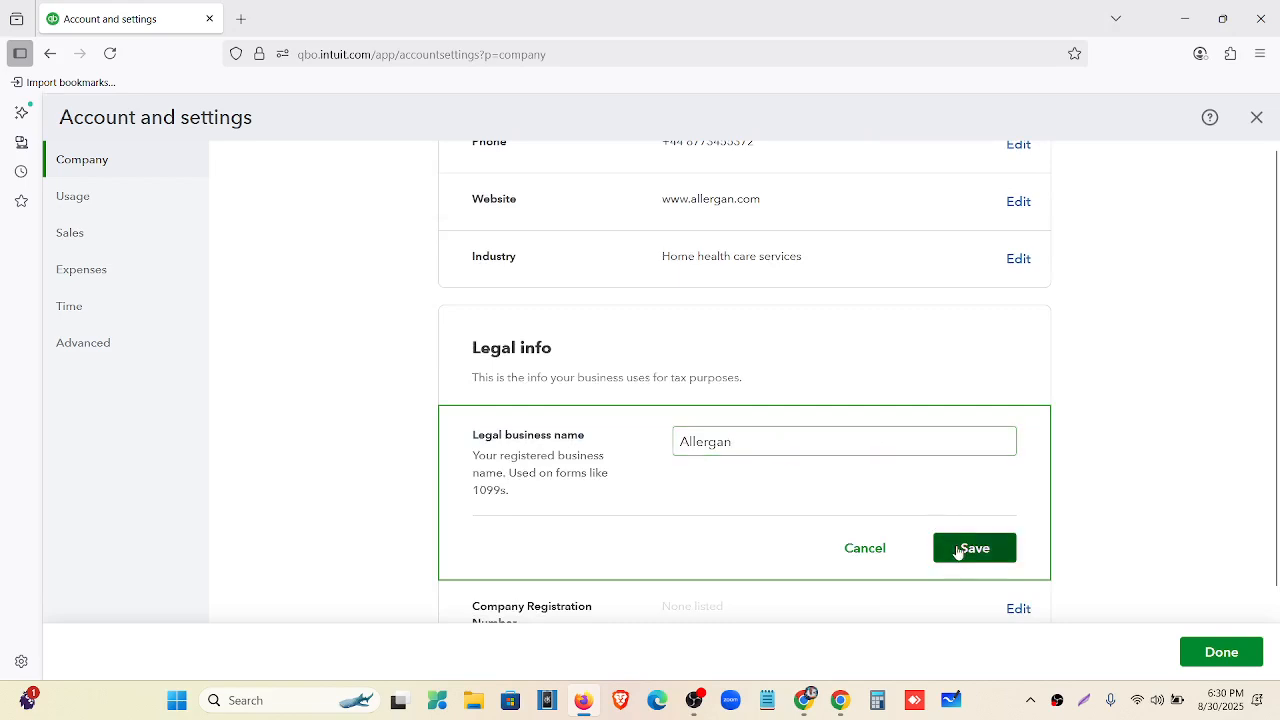
pyautogui.scroll(-1, 576, 535)
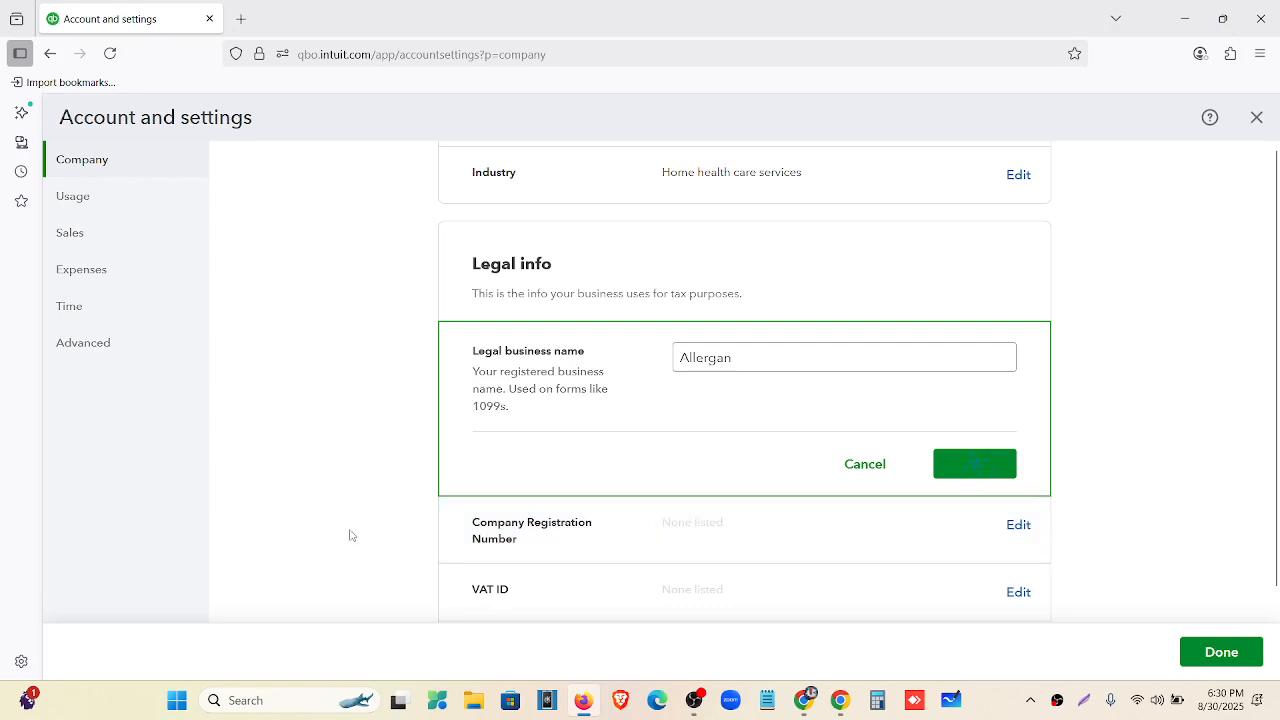
pyautogui.scroll(-1, 591, 428)
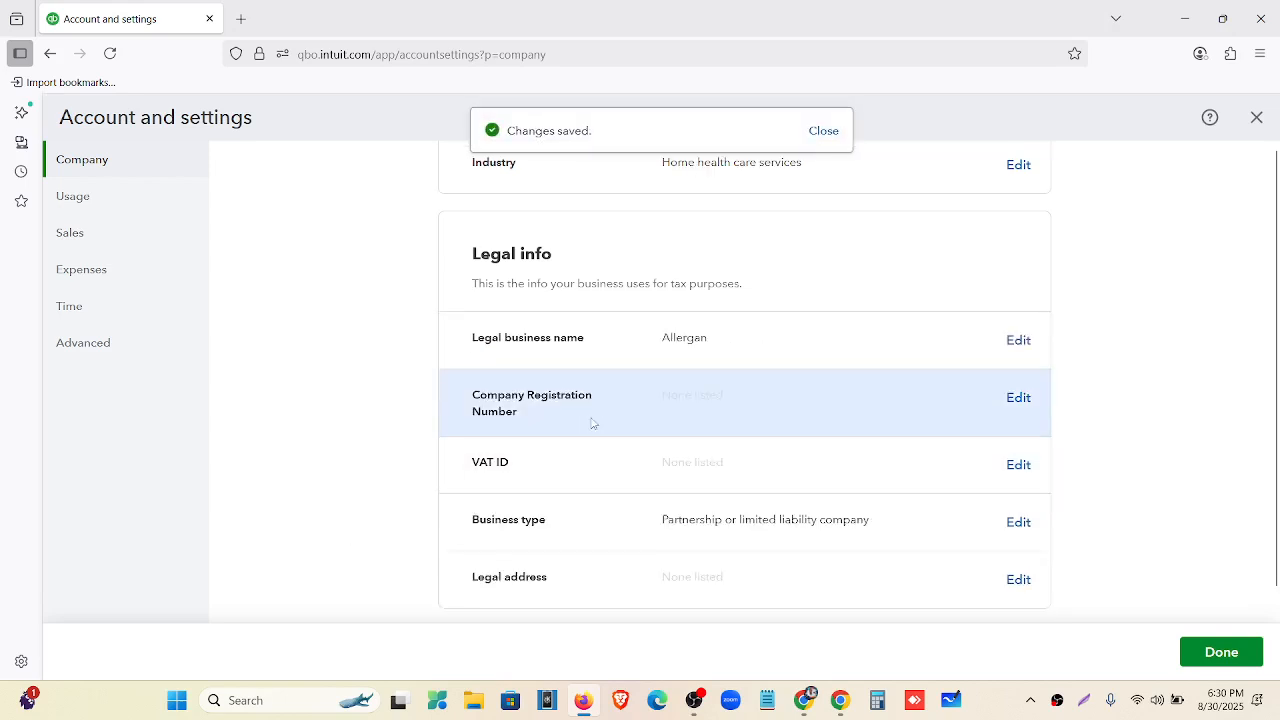
# Copy the registration number from the document into the Company Registration Number field.
pyautogui.click(803, 700)
pyautogui.click(520, 341)
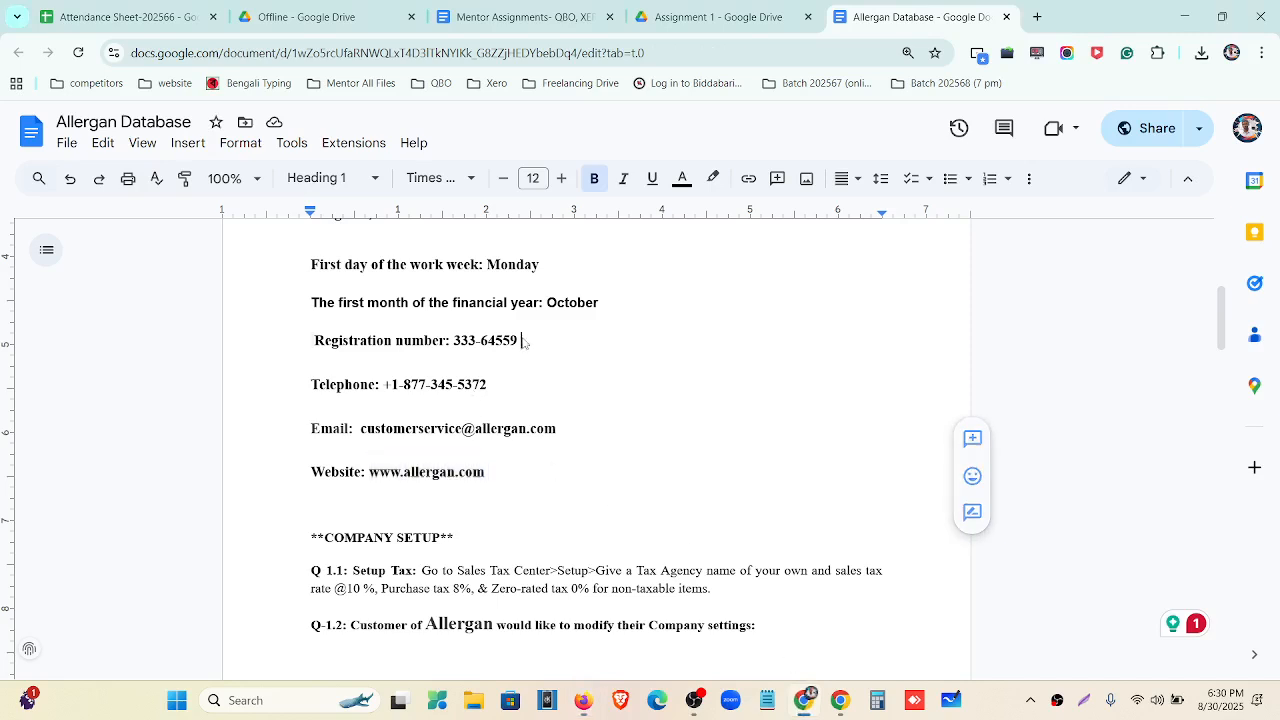
pyautogui.moveTo(514, 341); pyautogui.dragTo(463, 344)
pyautogui.hotkey('ctrl', 'c')
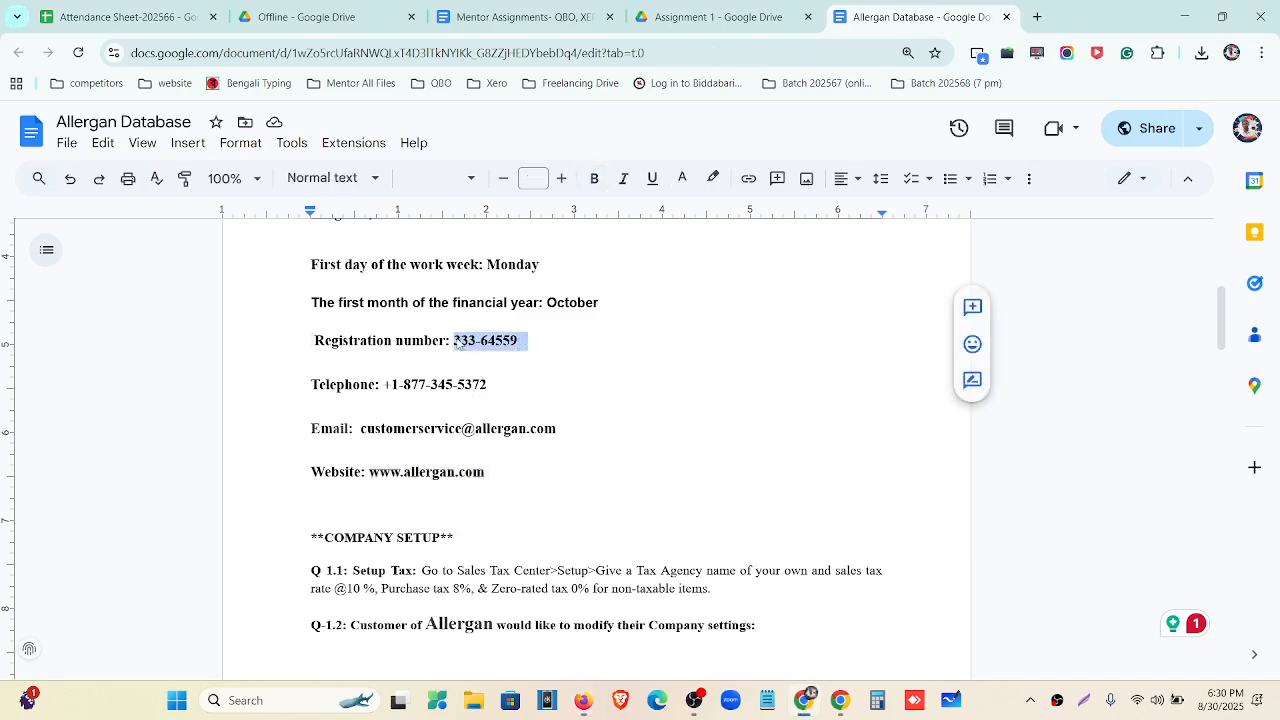
pyautogui.click(583, 700)
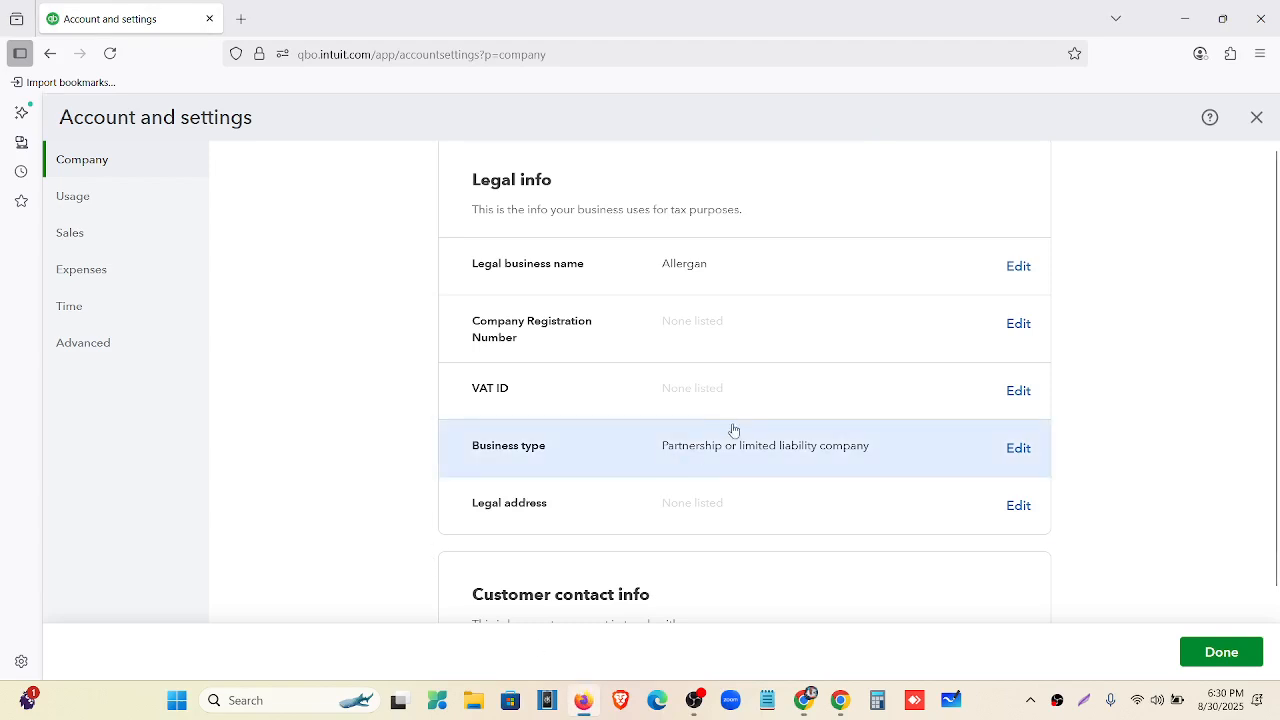
pyautogui.click(1017, 324)
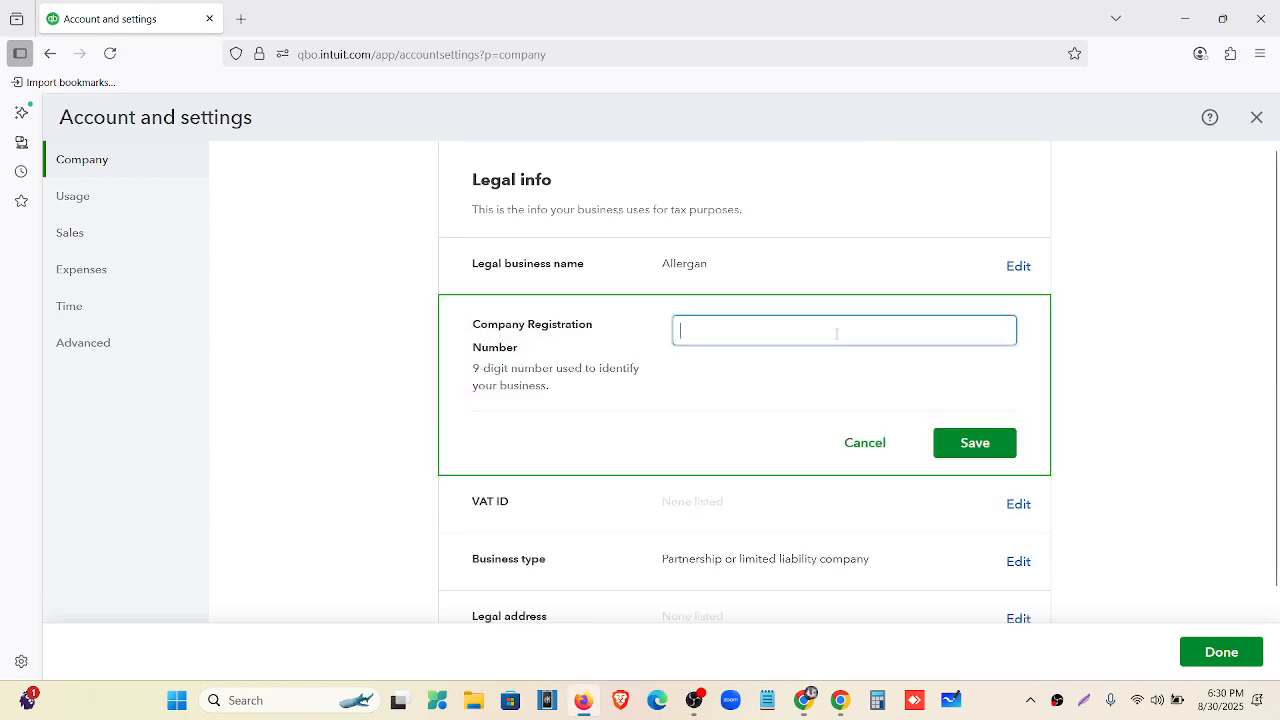
pyautogui.hotkey('ctrl', 'v')
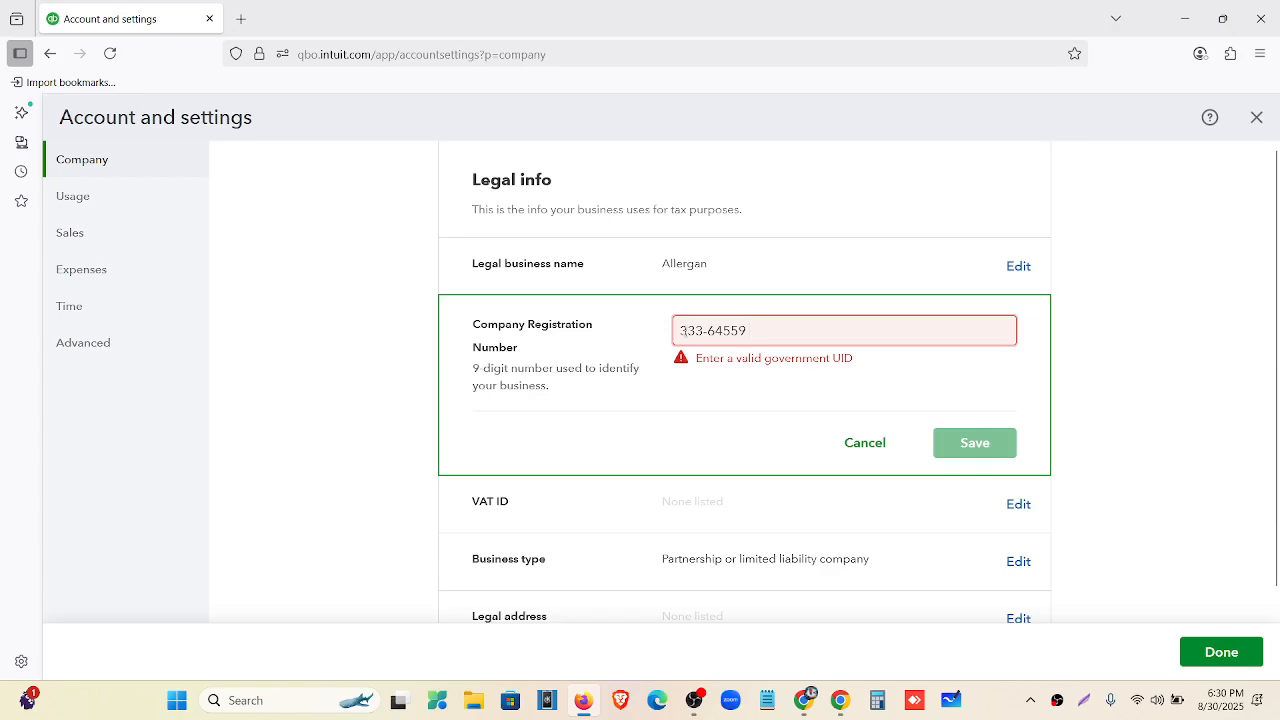
# Attempt to save the registration number, then clear the field and cancel after the validation error.
pyautogui.write('0')
pyautogui.click(965, 450)
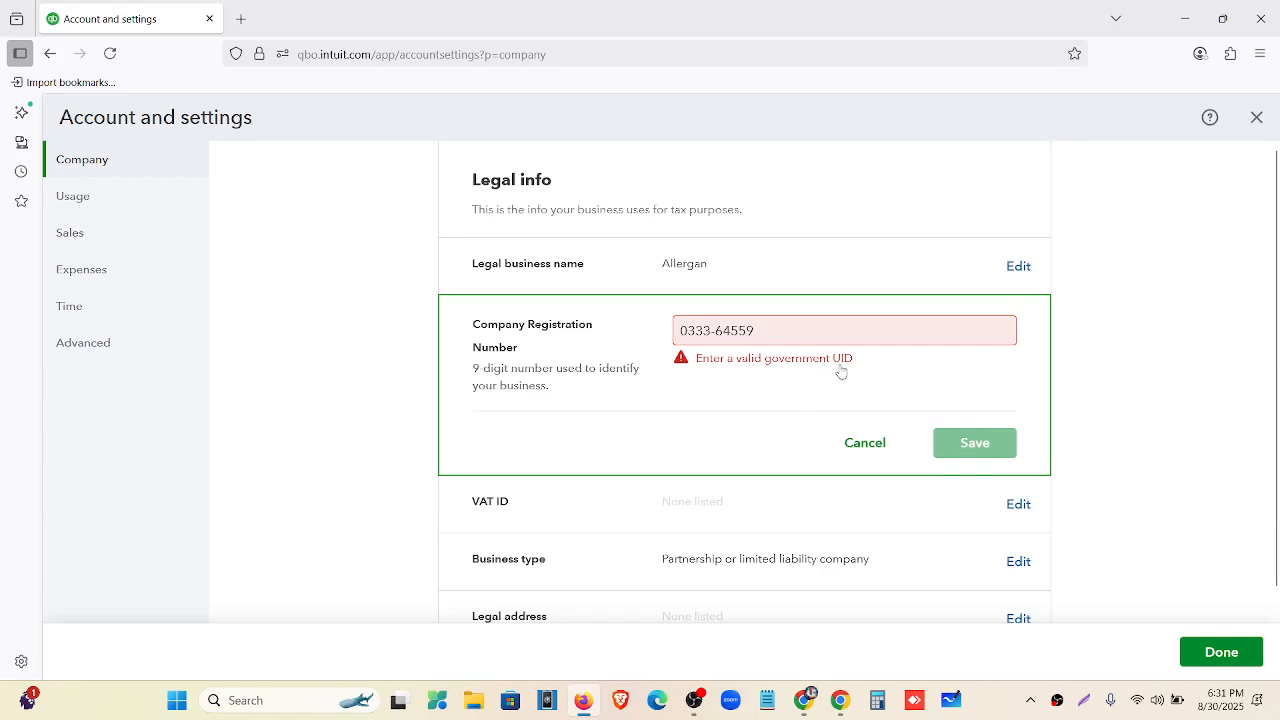
pyautogui.click(775, 337)
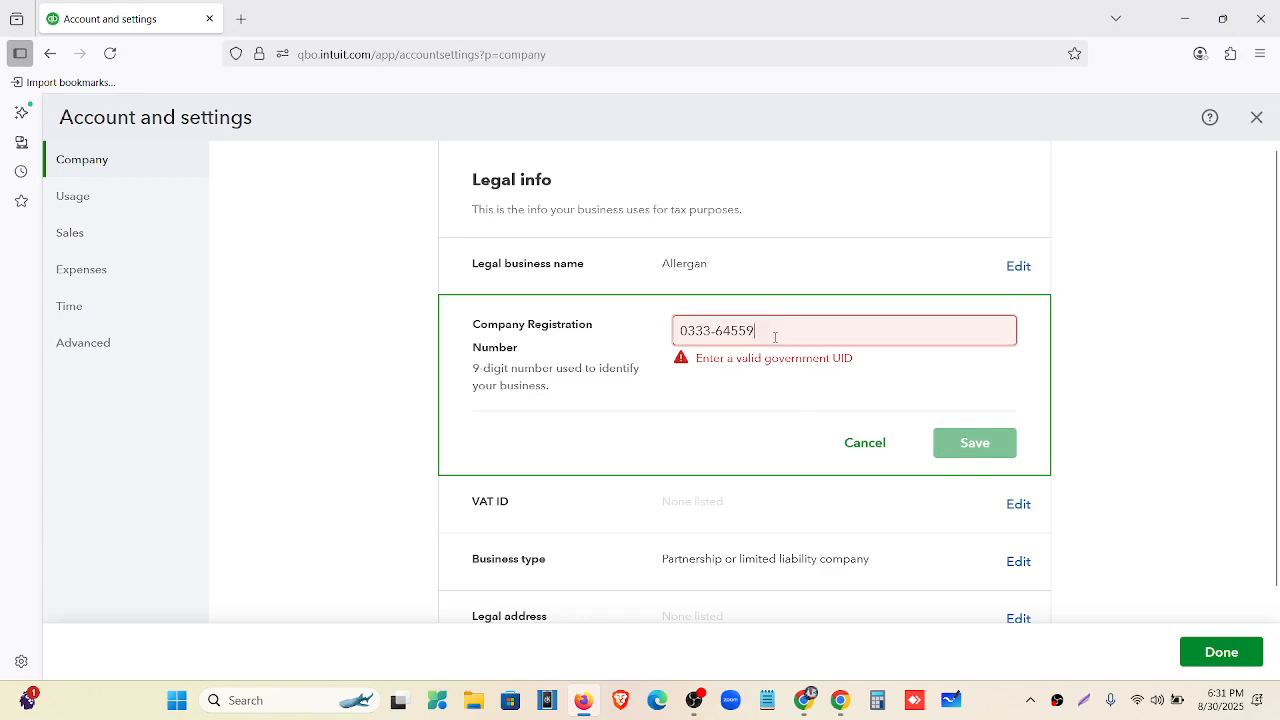
pyautogui.press('BackSpace')
pyautogui.press('BackSpace')
pyautogui.press('BackSpace')
pyautogui.press('BackSpace')
pyautogui.press('BackSpace')
pyautogui.press('BackSpace')
pyautogui.press('BackSpace')
pyautogui.press('BackSpace')
pyautogui.press('BackSpace')
pyautogui.click(855, 440)
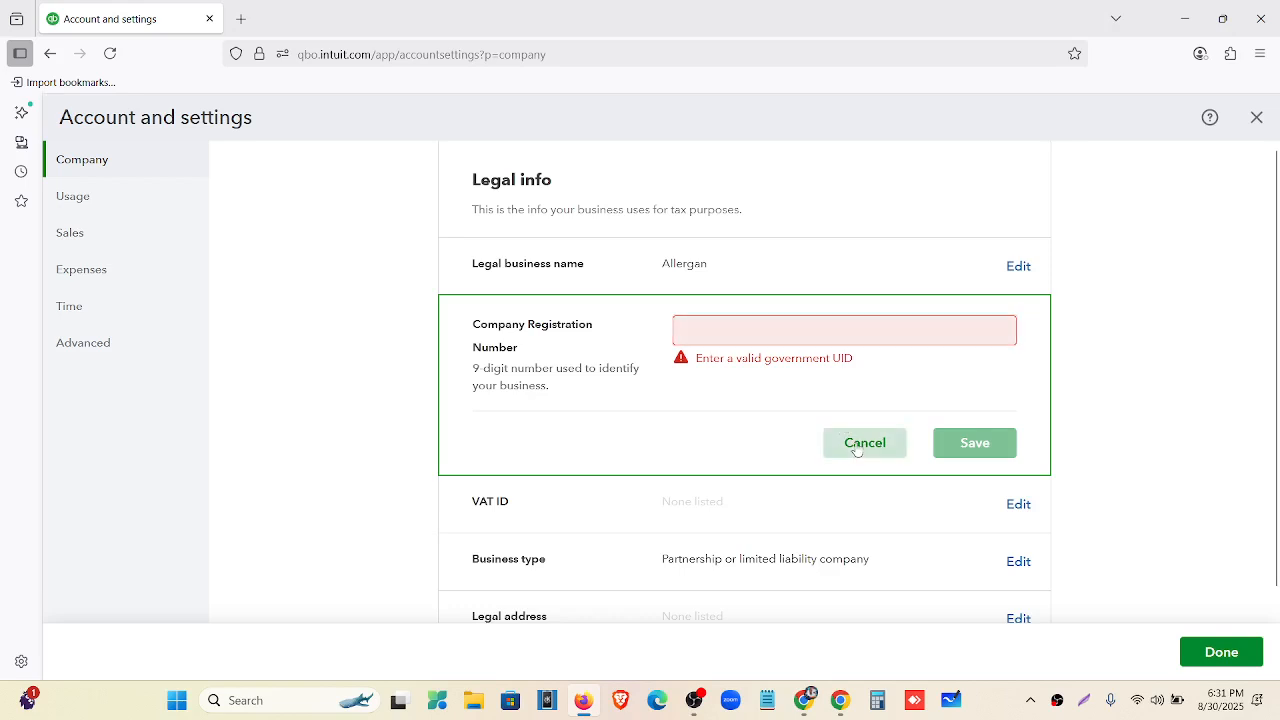
# Review the Company info name, address, e-mail, phone and website, then close Account and settings.
pyautogui.scroll(-2, 595, 335)
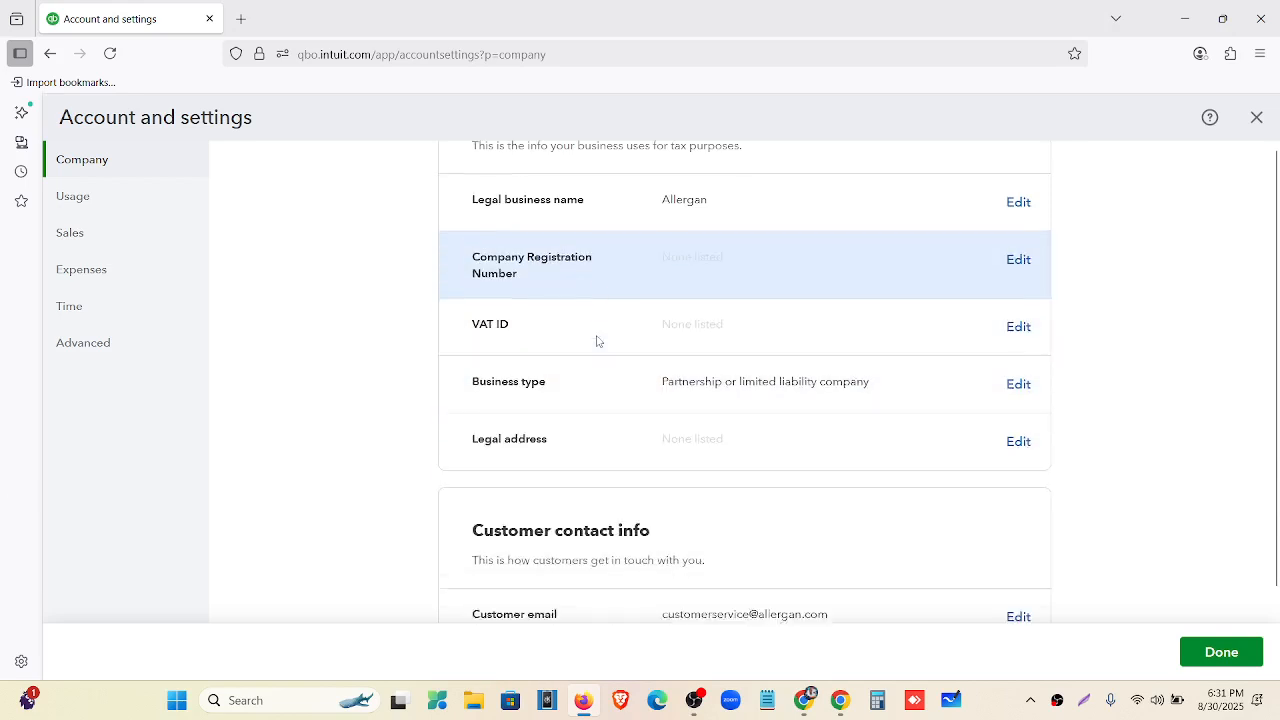
pyautogui.scroll(-2, 763, 412)
pyautogui.scroll(-1, 762, 412)
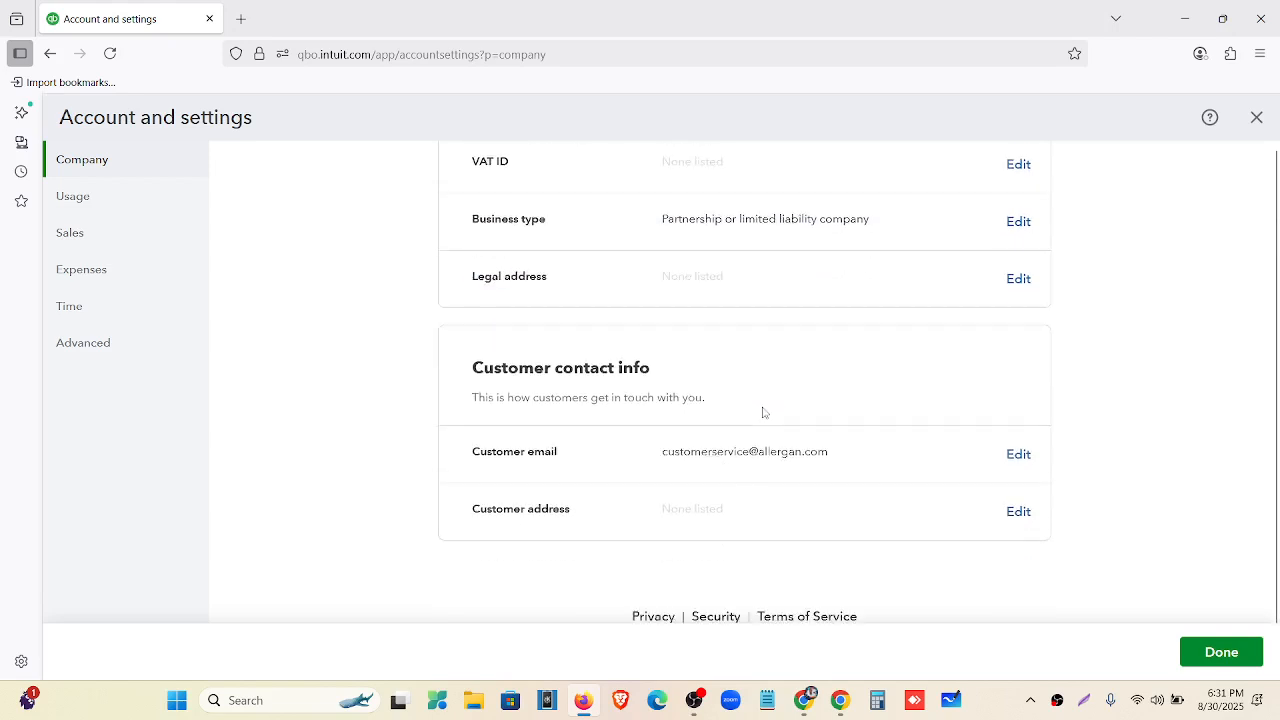
pyautogui.scroll(-1, 686, 496)
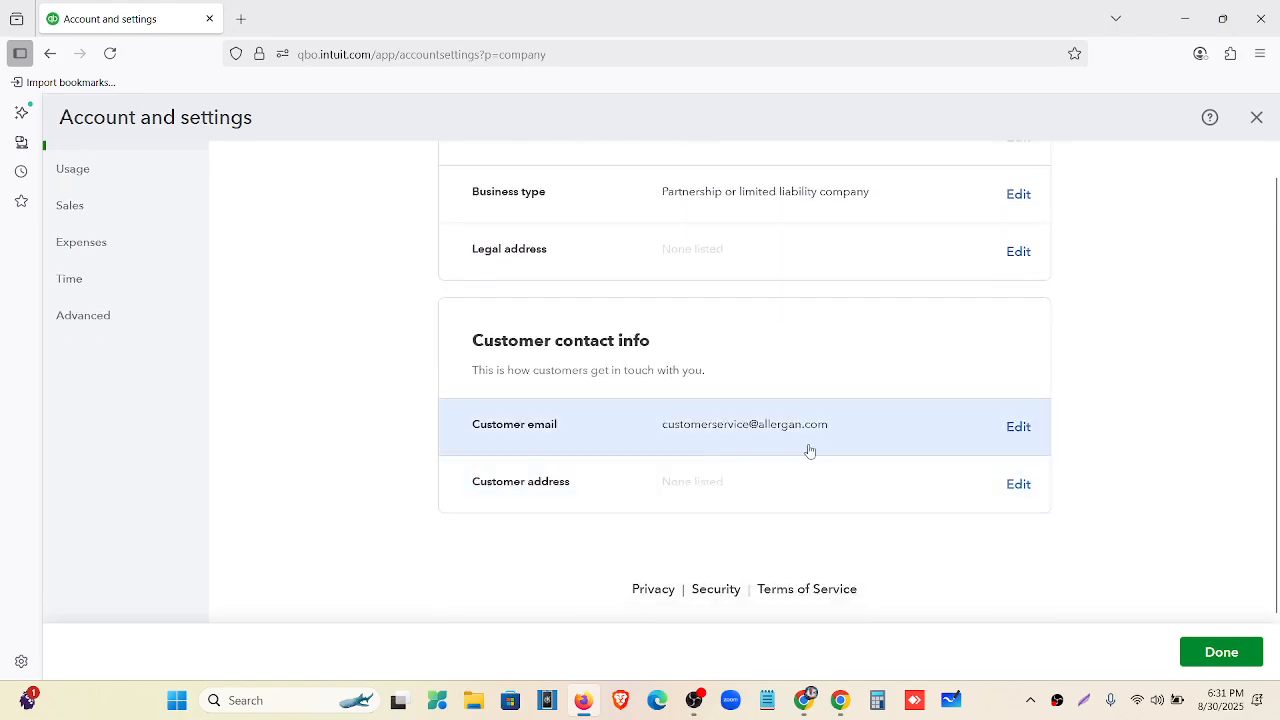
pyautogui.scroll(10, 688, 503)
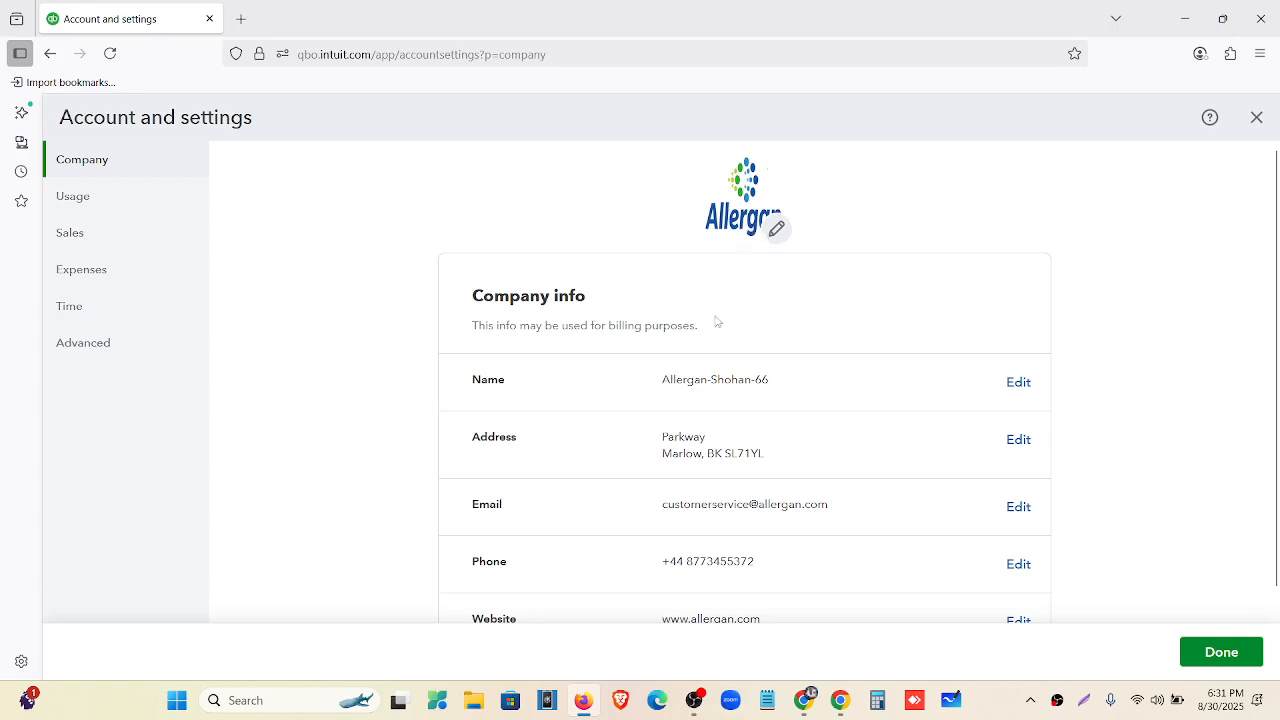
pyautogui.scroll(-1, 721, 397)
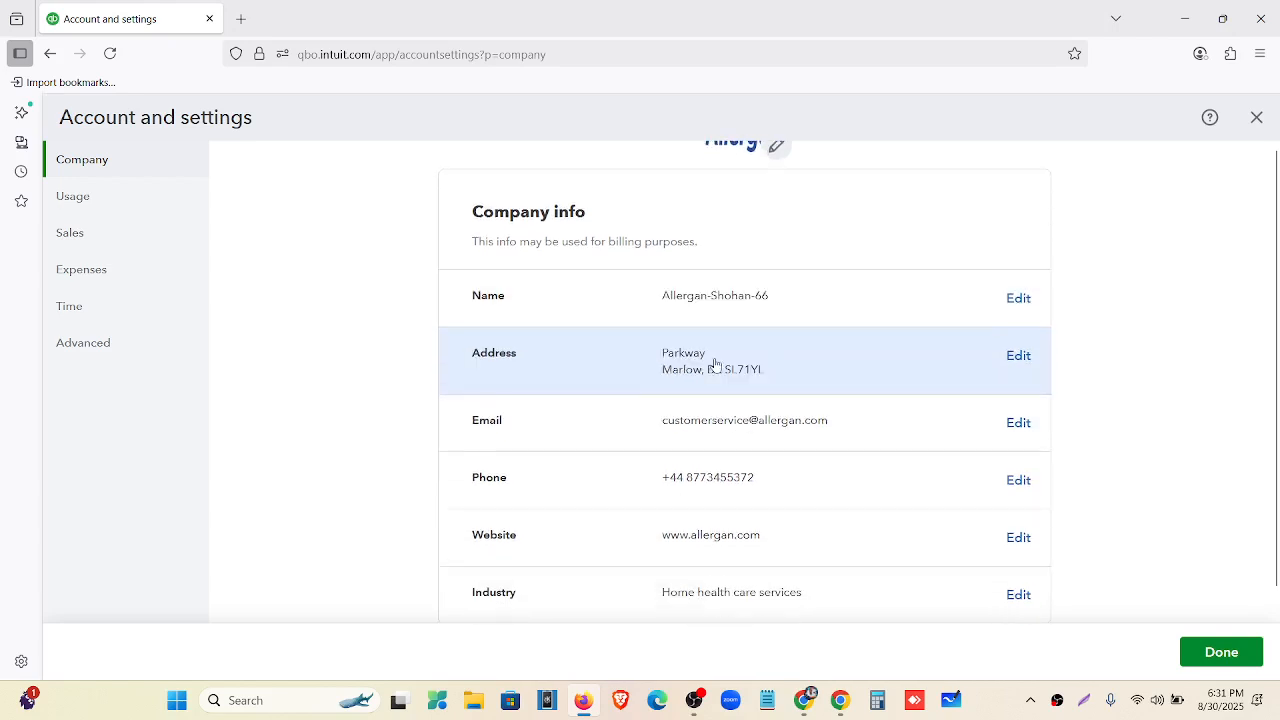
pyautogui.scroll(-2, 714, 366)
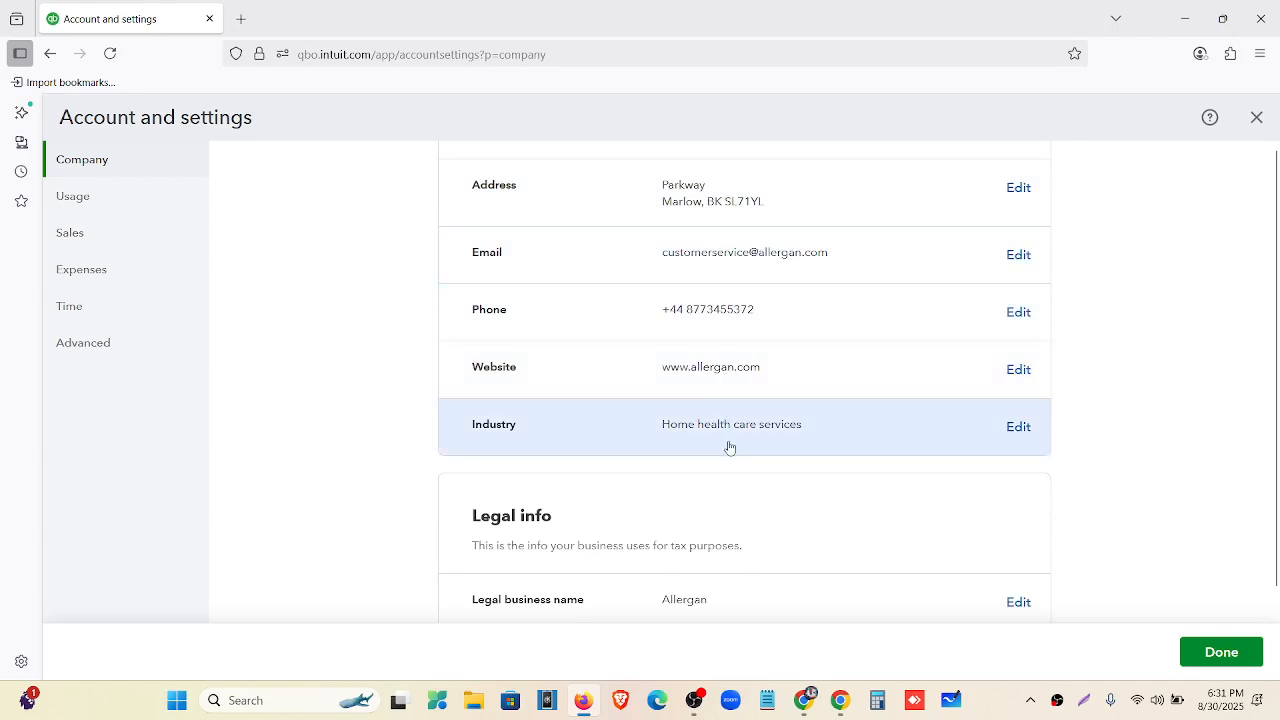
pyautogui.scroll(-3, 729, 443)
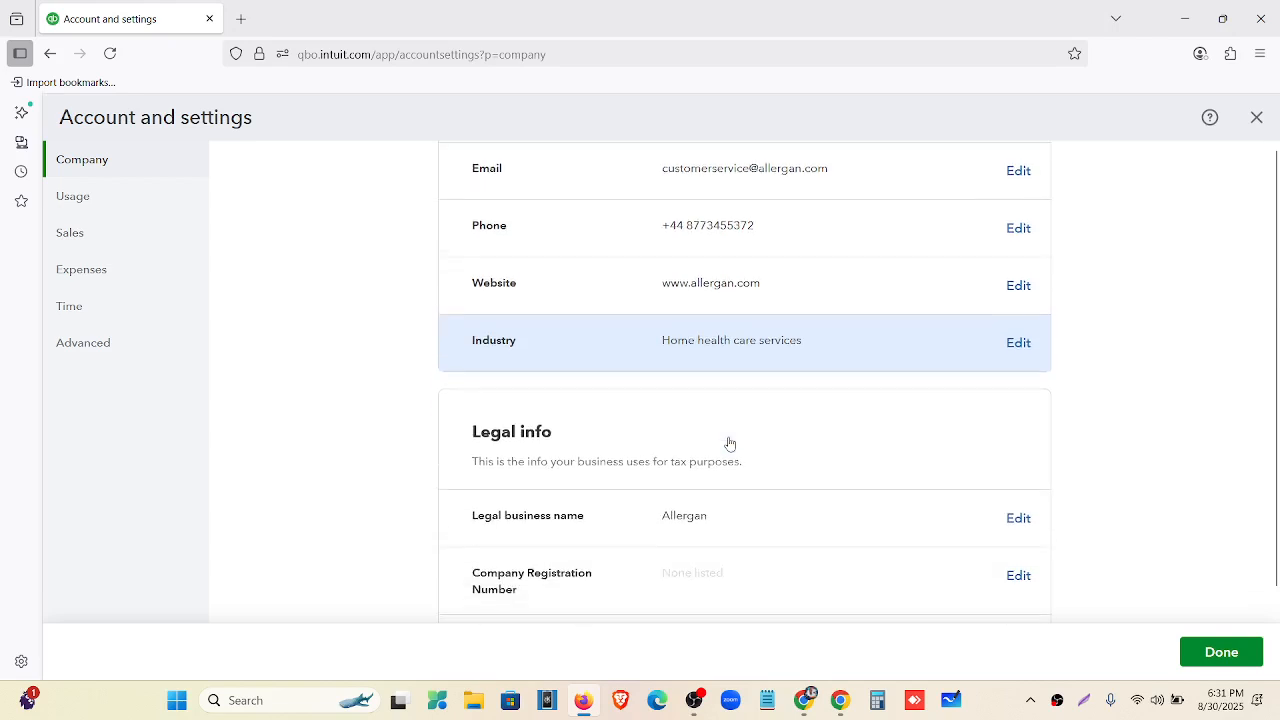
pyautogui.scroll(-3, 700, 372)
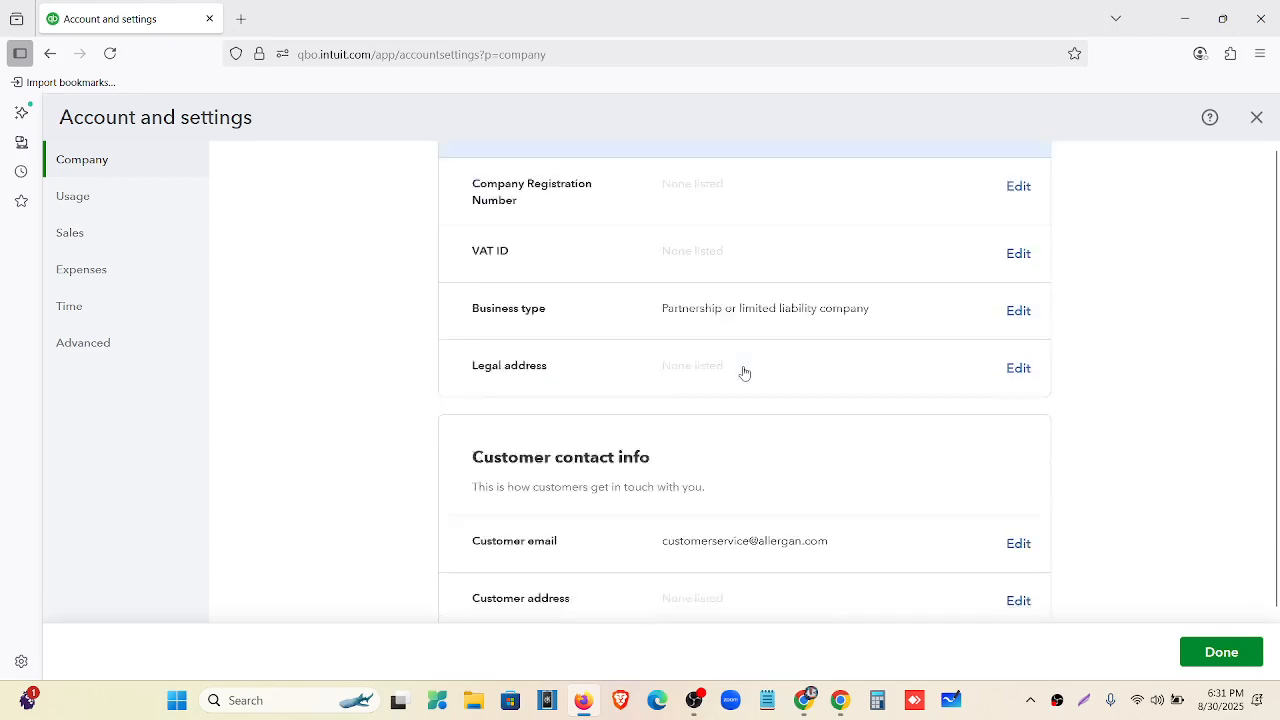
pyautogui.scroll(-1, 709, 463)
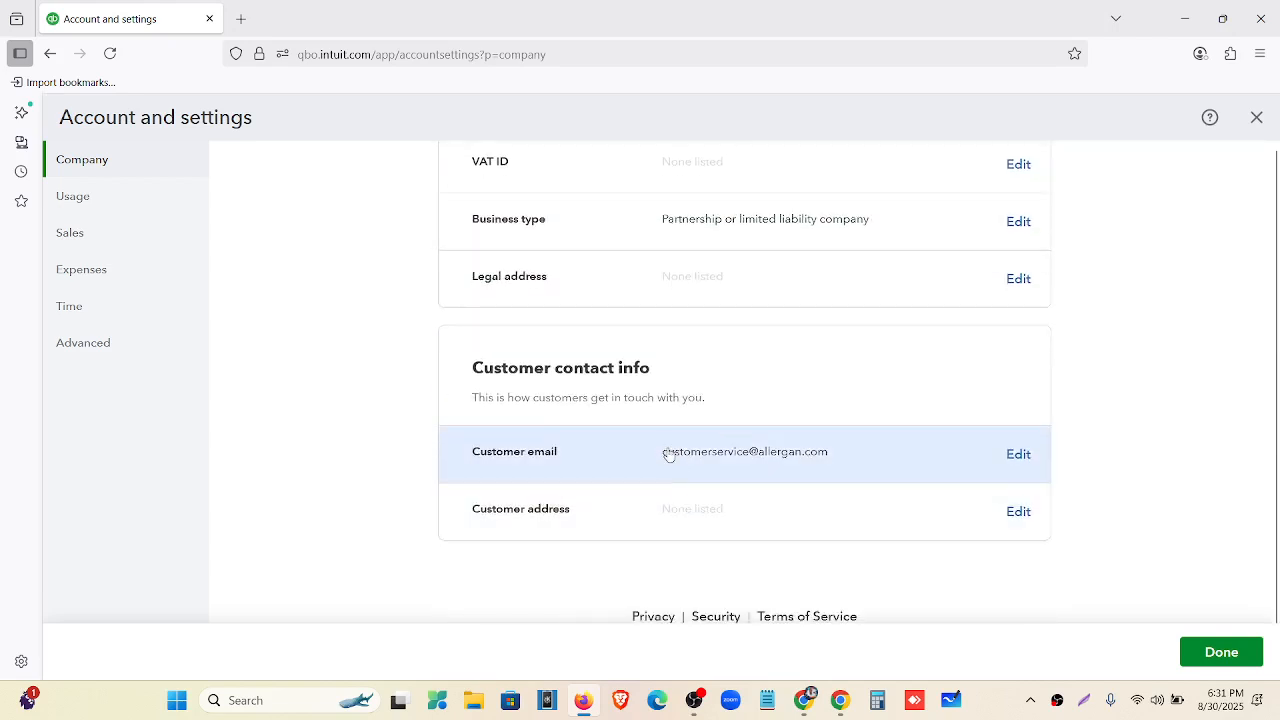
pyautogui.scroll(8, 668, 460)
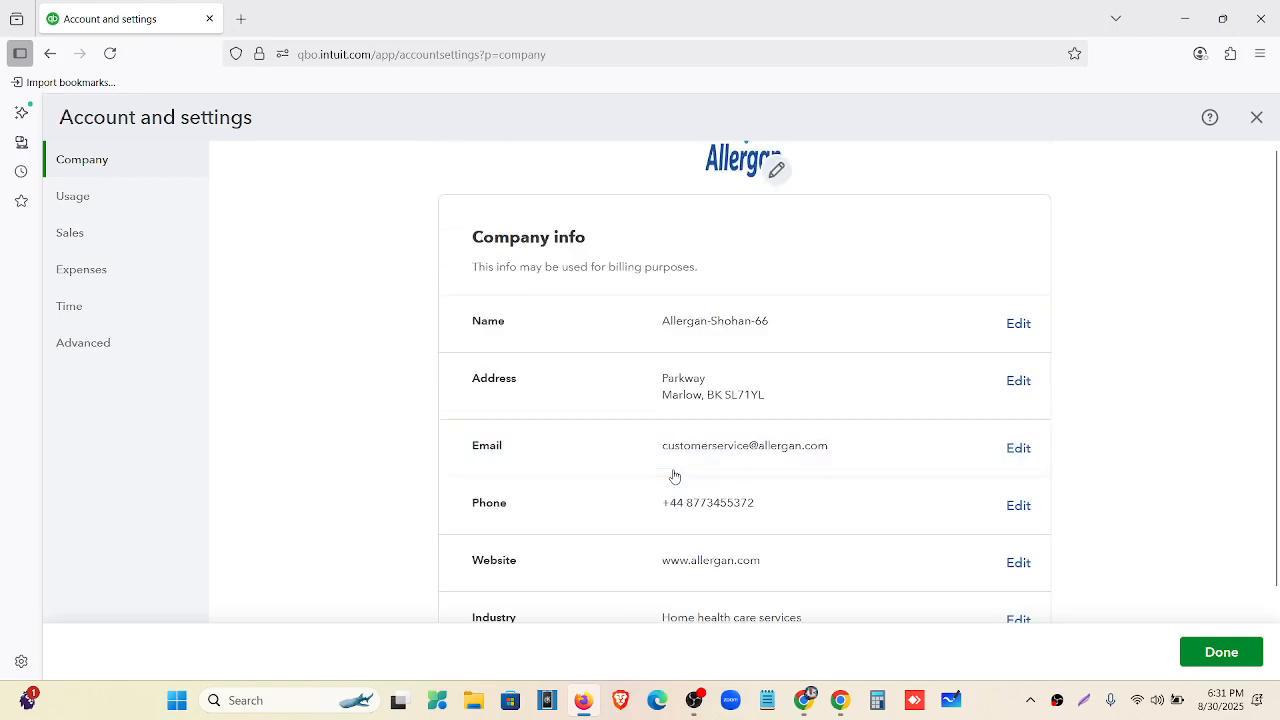
pyautogui.click(1206, 652)
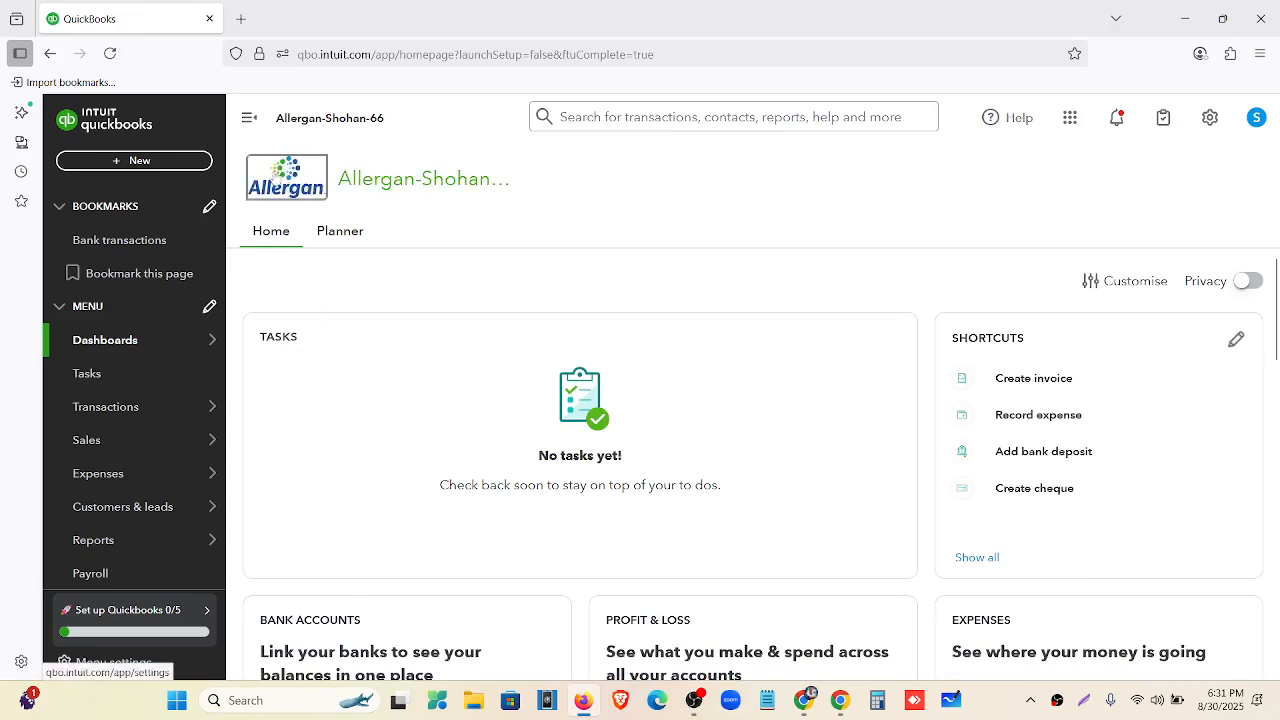
# Reload the homepage and reopen Account and settings from the Settings gear.
pyautogui.click(110, 54)
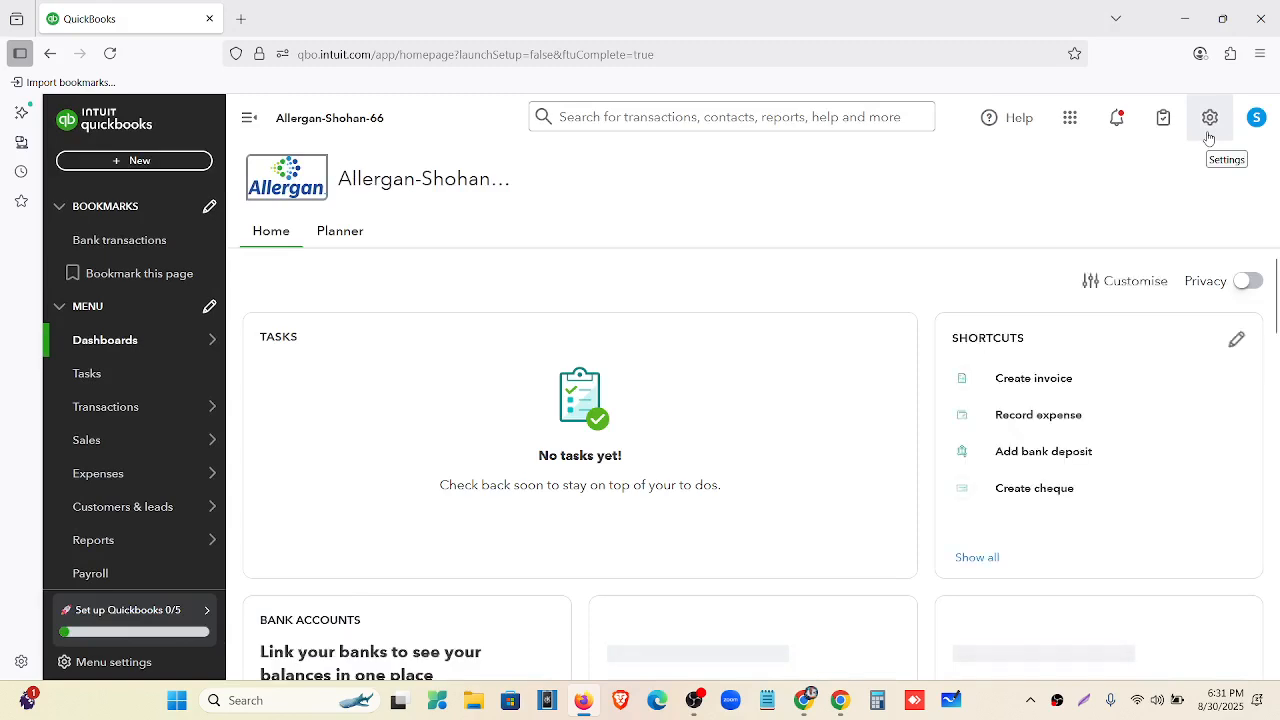
pyautogui.click(1210, 120)
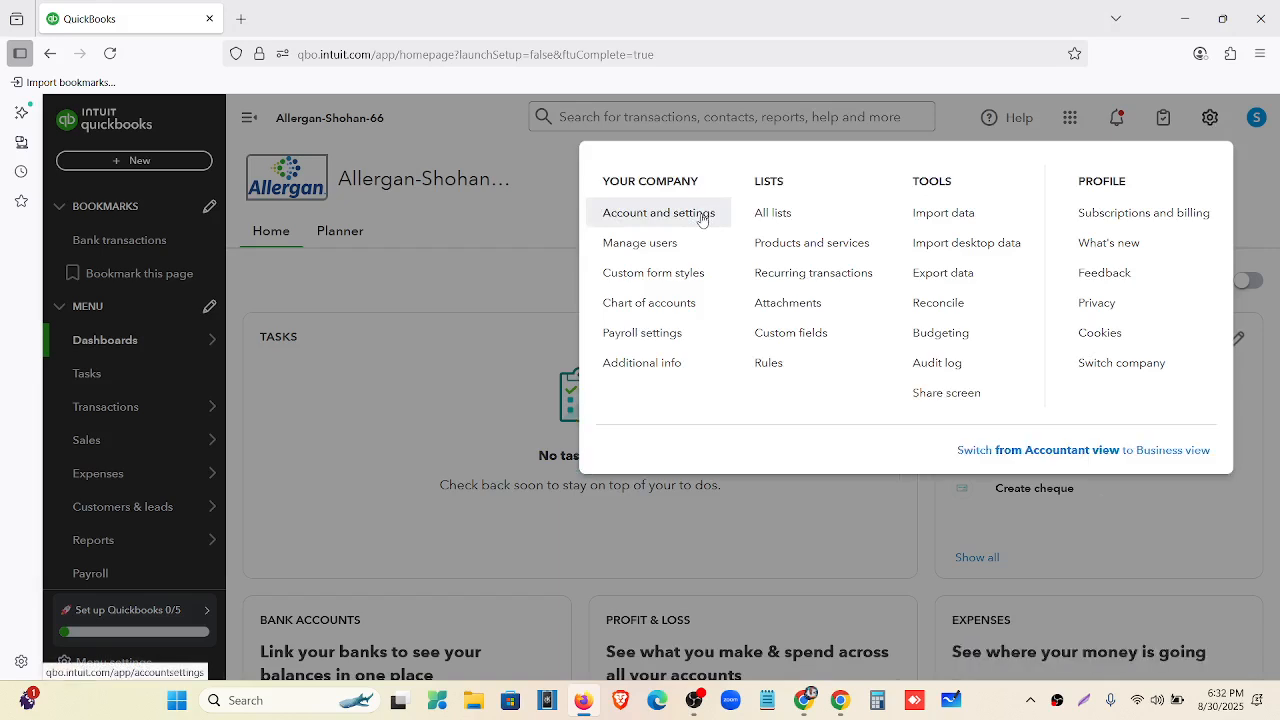
pyautogui.click(700, 219)
pyautogui.scroll(-2, 703, 219)
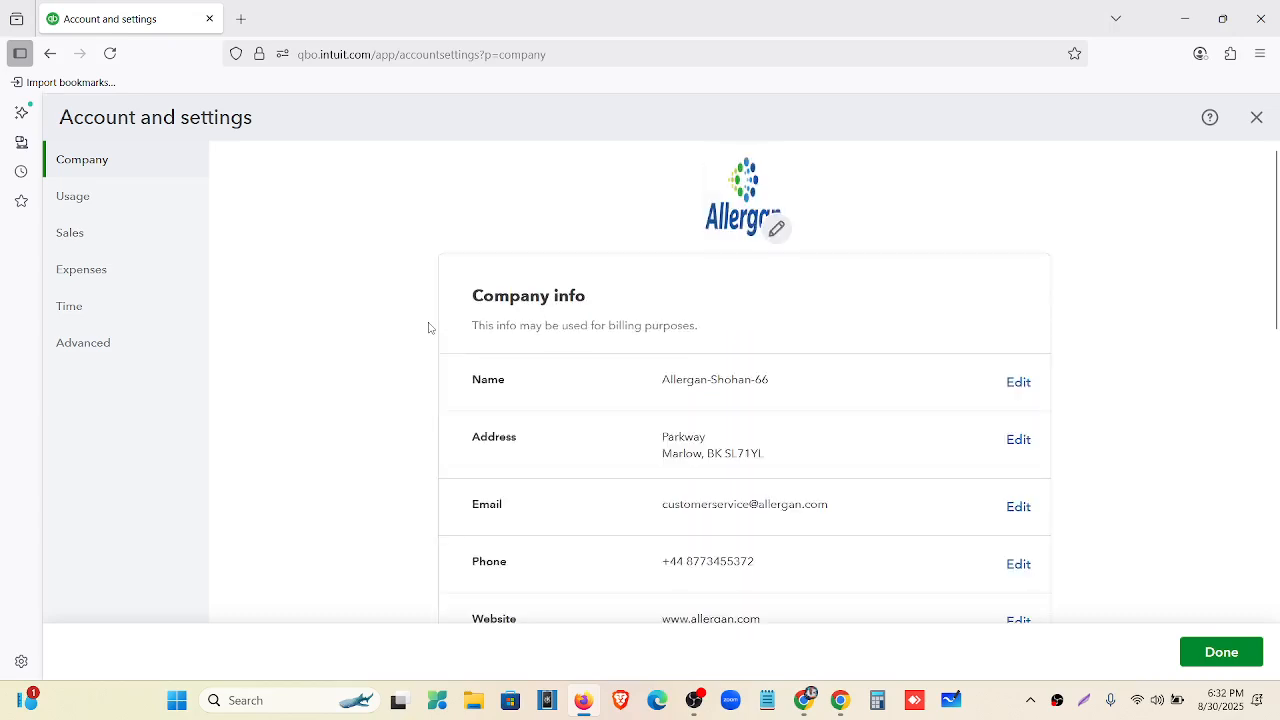
# Check the Usage limits: Billable Users 1 of 5, Chart of accounts 0 of 250.
pyautogui.click(178, 210)
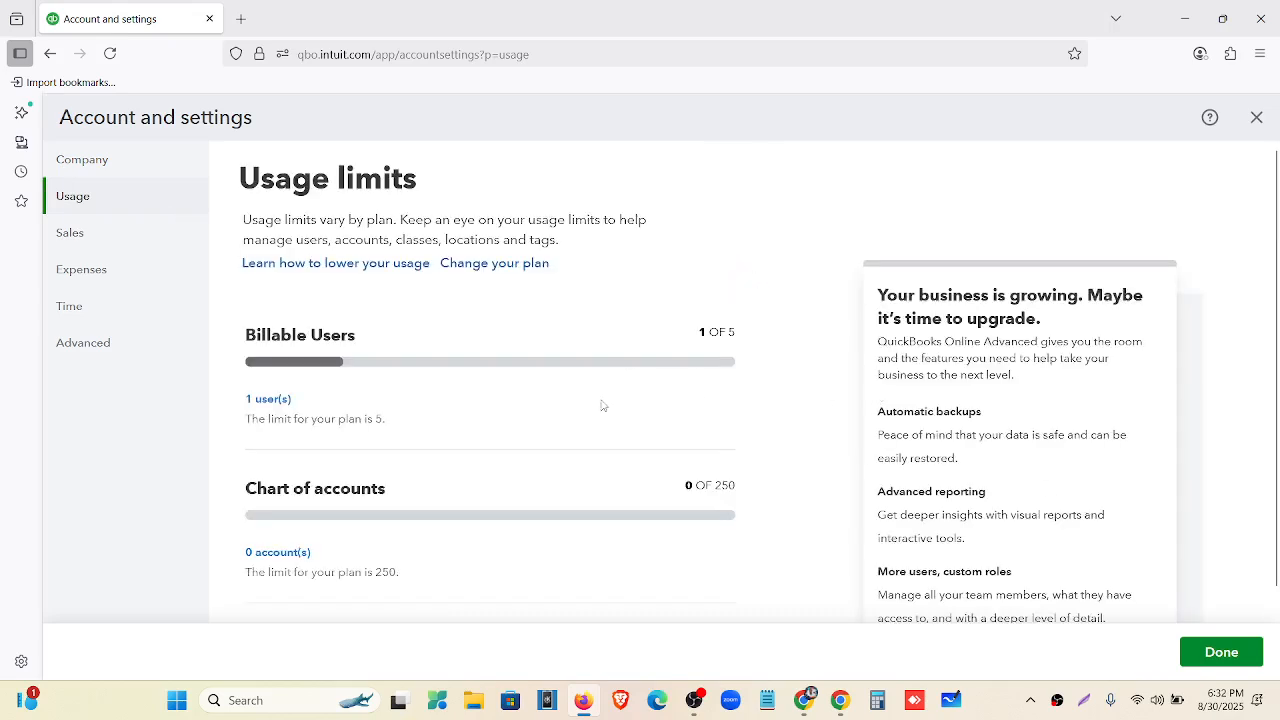
pyautogui.scroll(-1, 452, 392)
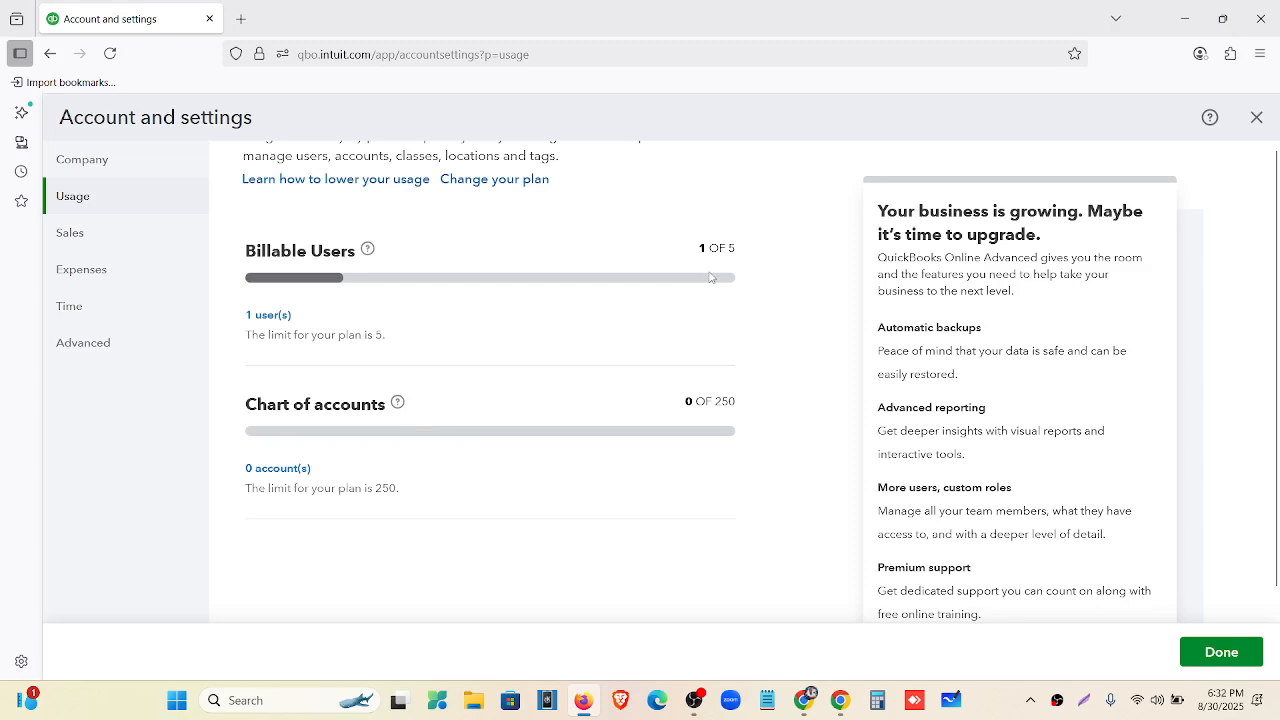
pyautogui.scroll(1, 710, 277)
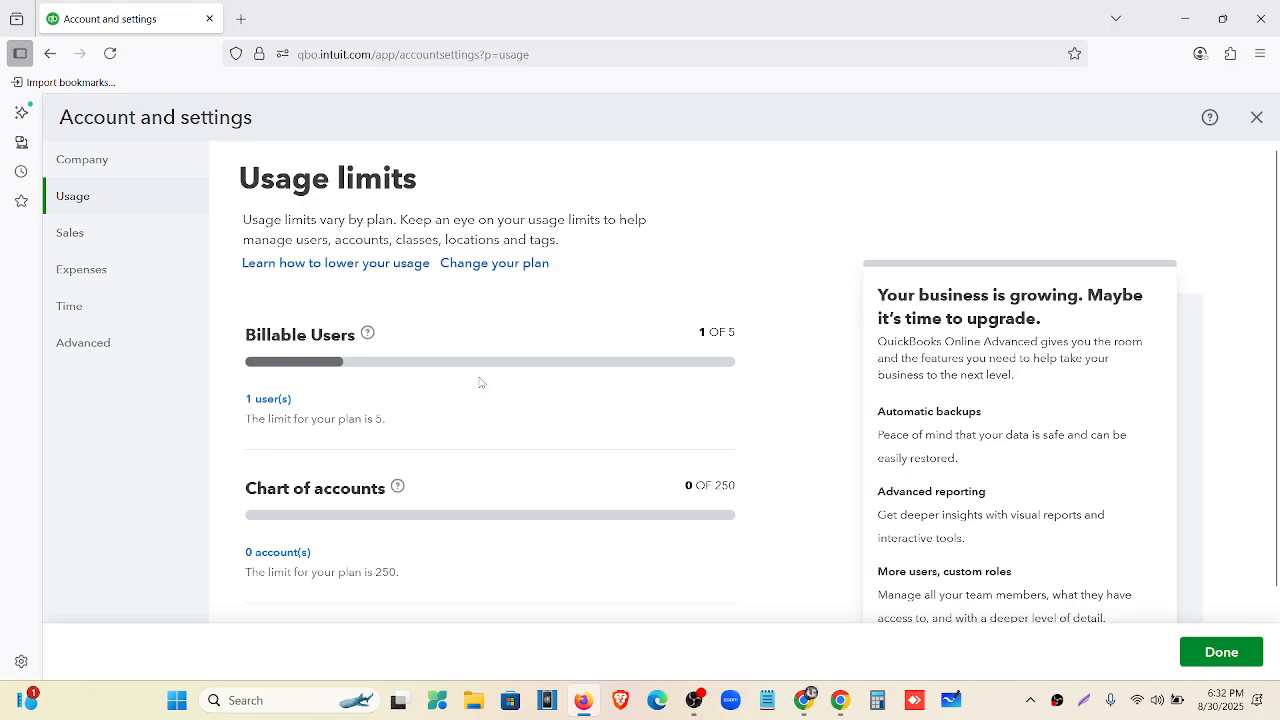
pyautogui.click(90, 240)
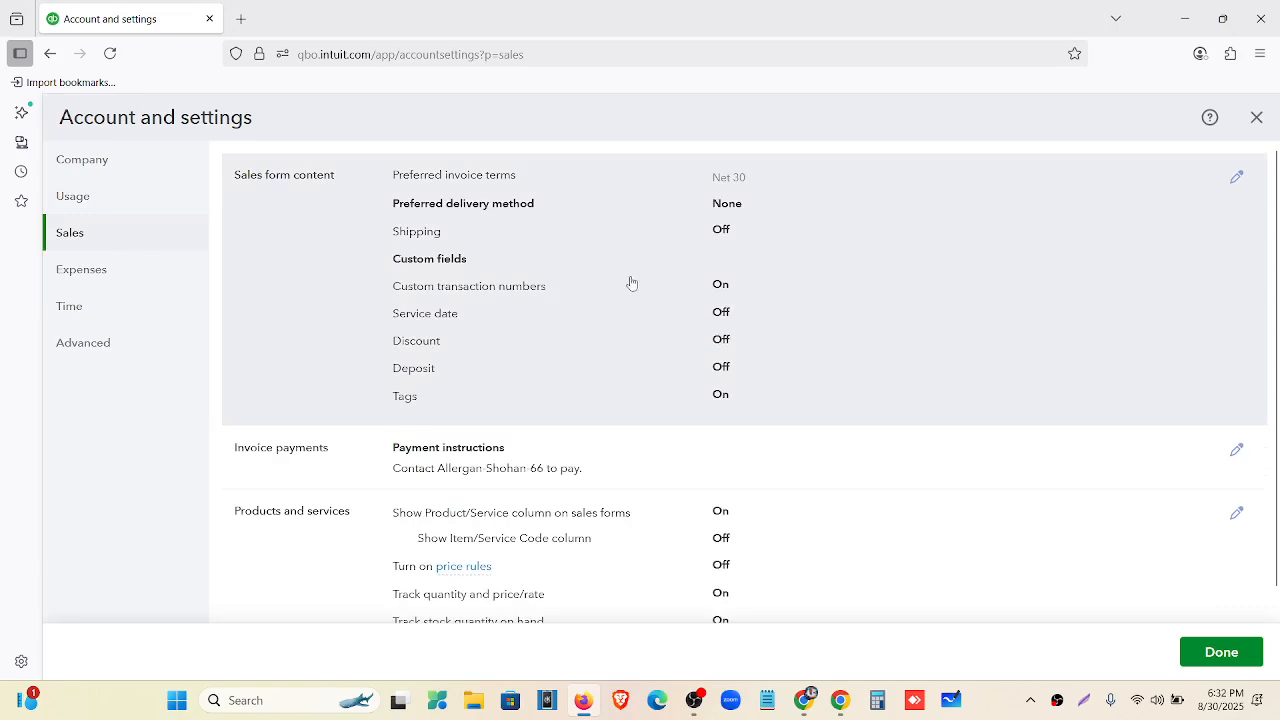
# Create a Net 20 Days invoice term due in 20 days, keeping Net 30 as preferred terms.
pyautogui.click(823, 249)
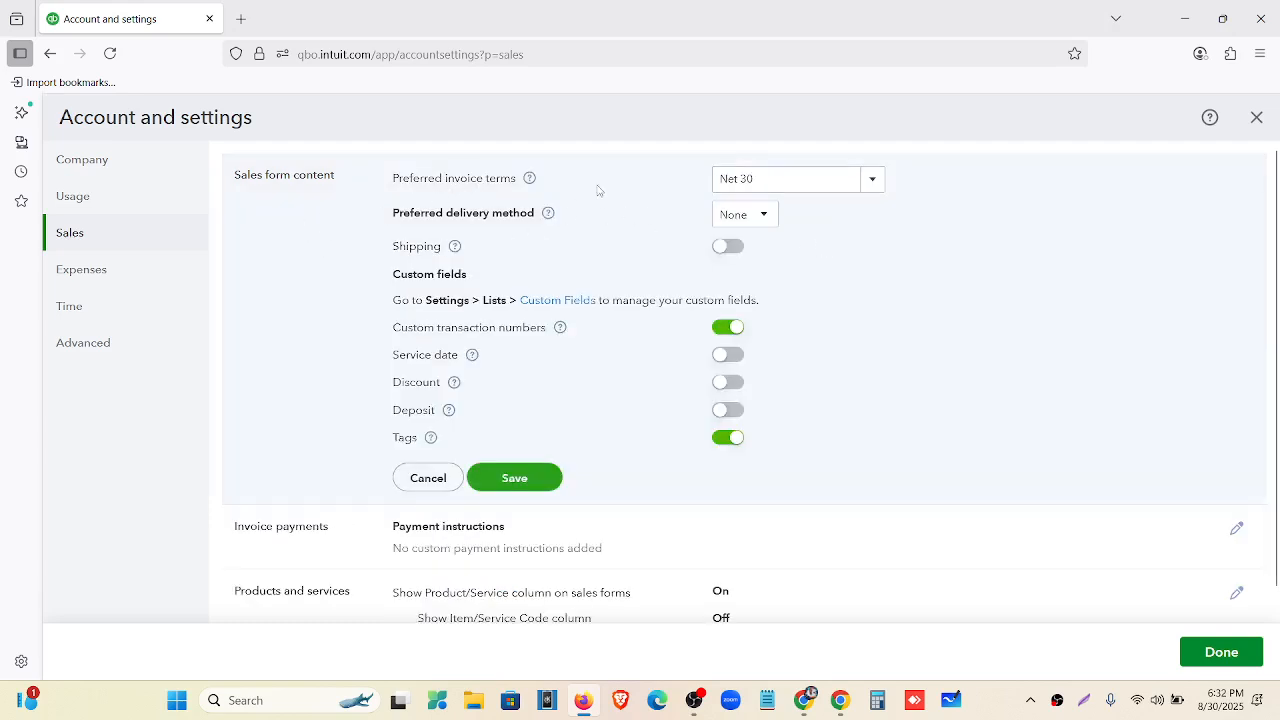
pyautogui.click(873, 180)
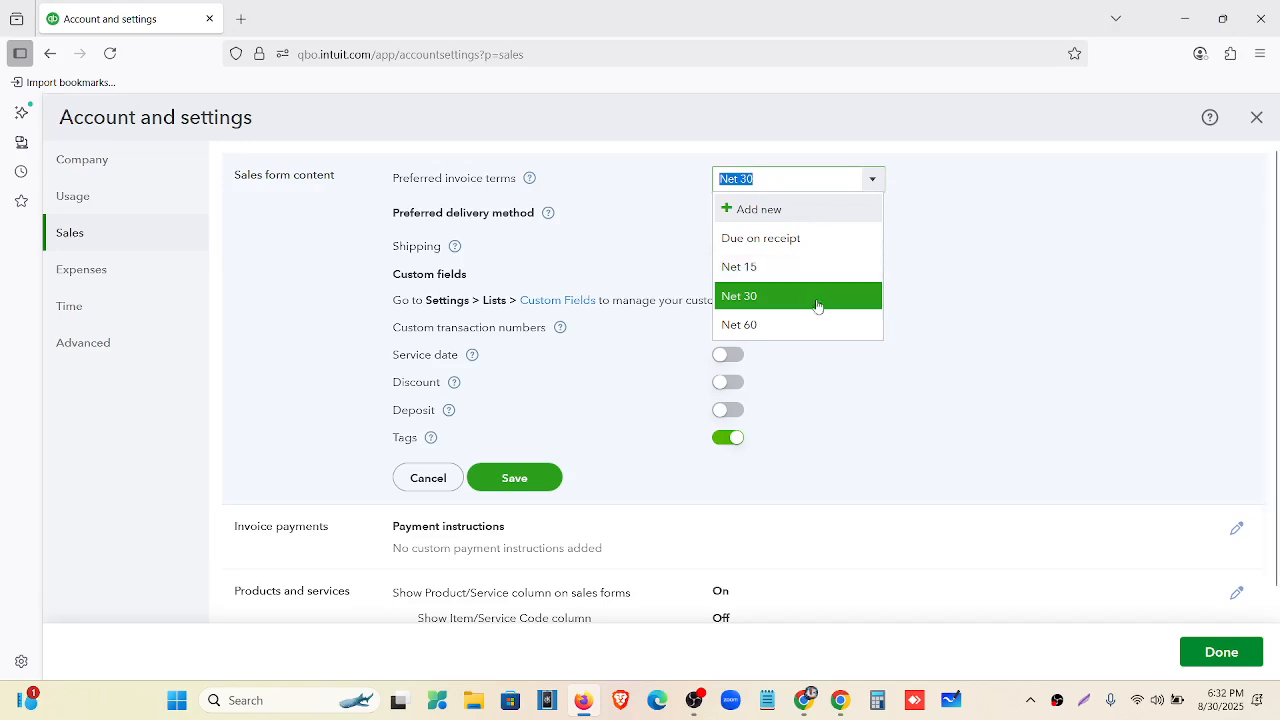
pyautogui.click(748, 209)
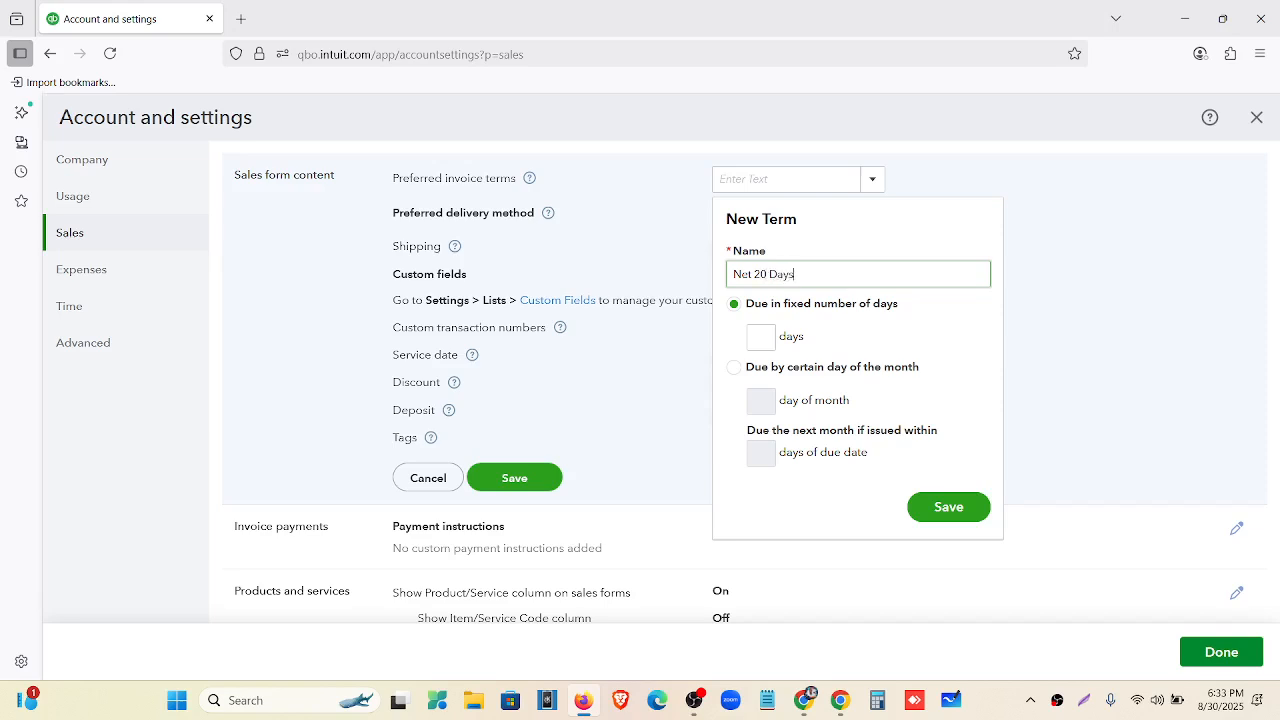
pyautogui.click(762, 337)
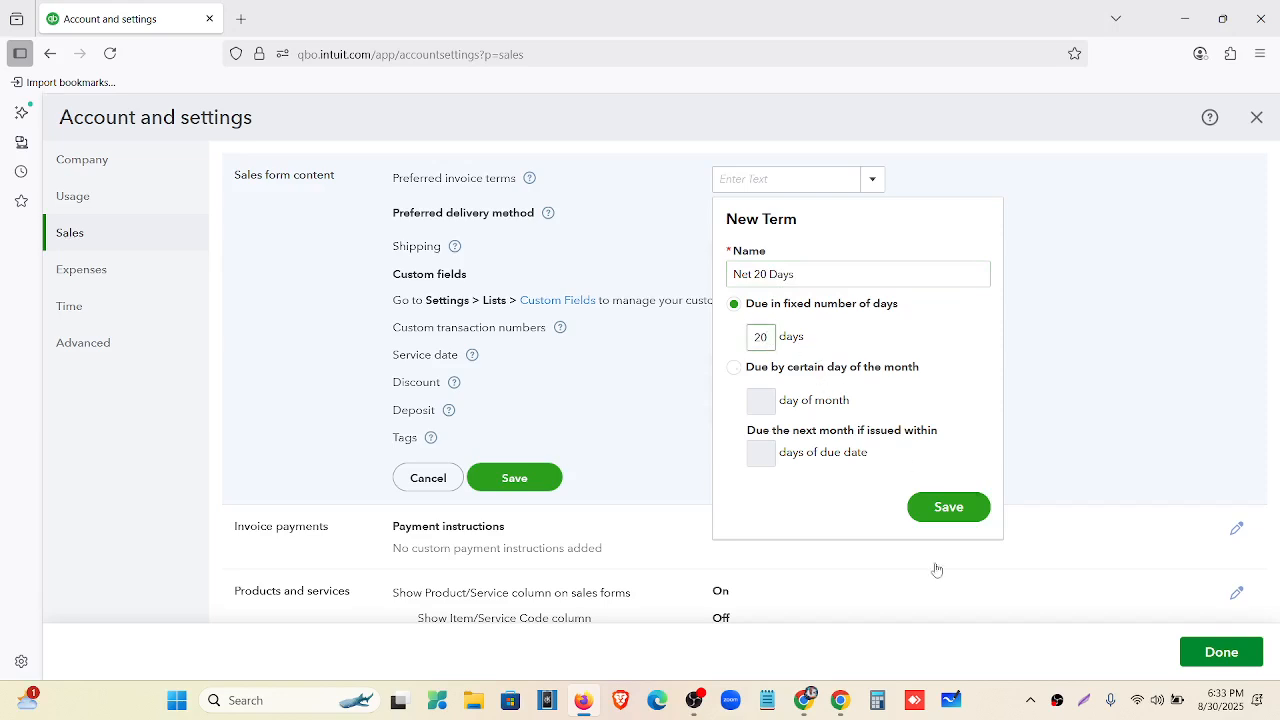
pyautogui.click(949, 509)
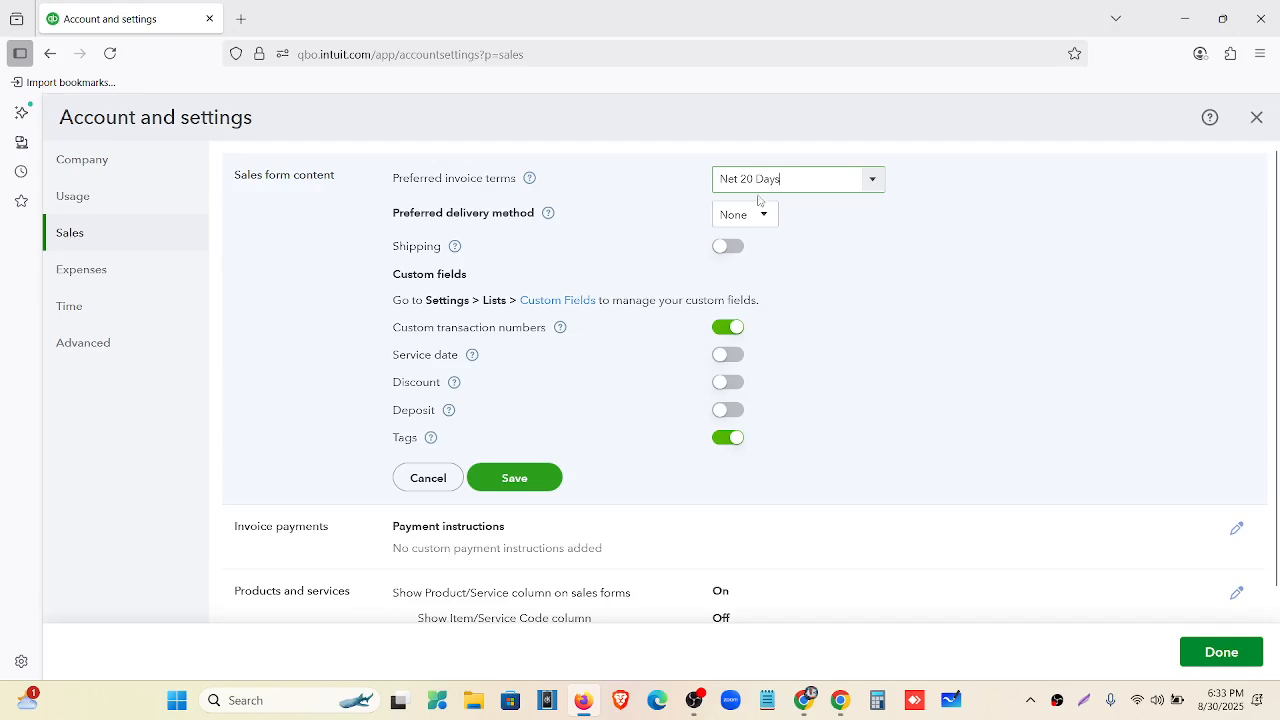
pyautogui.click(873, 180)
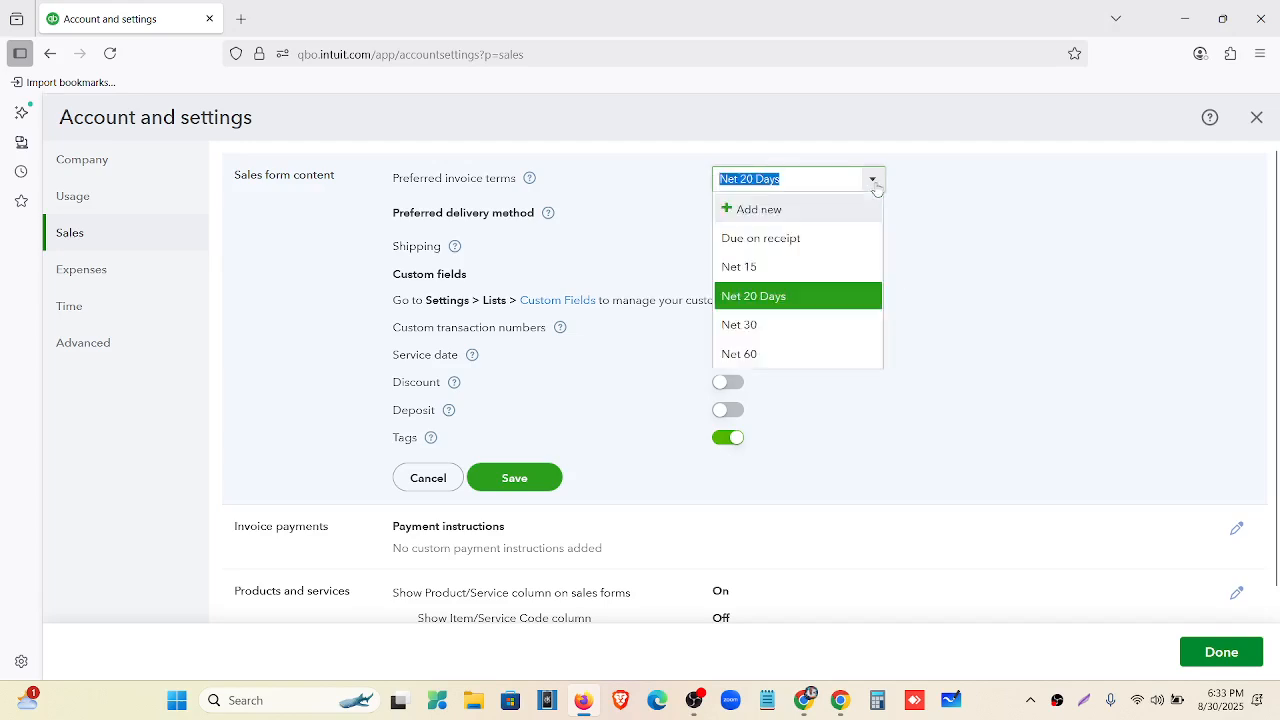
pyautogui.click(814, 324)
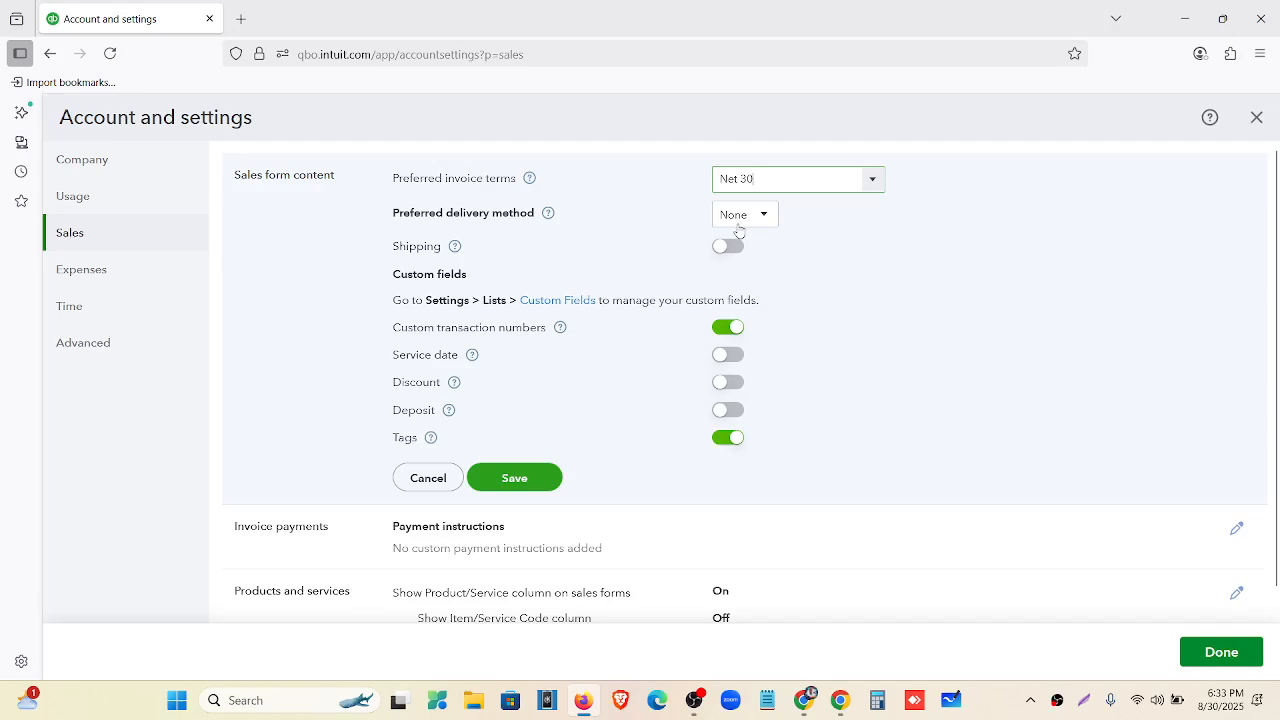
# Turn on Service date, Discount and Deposit, turn off Tags, and save Sales form content.
pyautogui.scroll(-2, 707, 281)
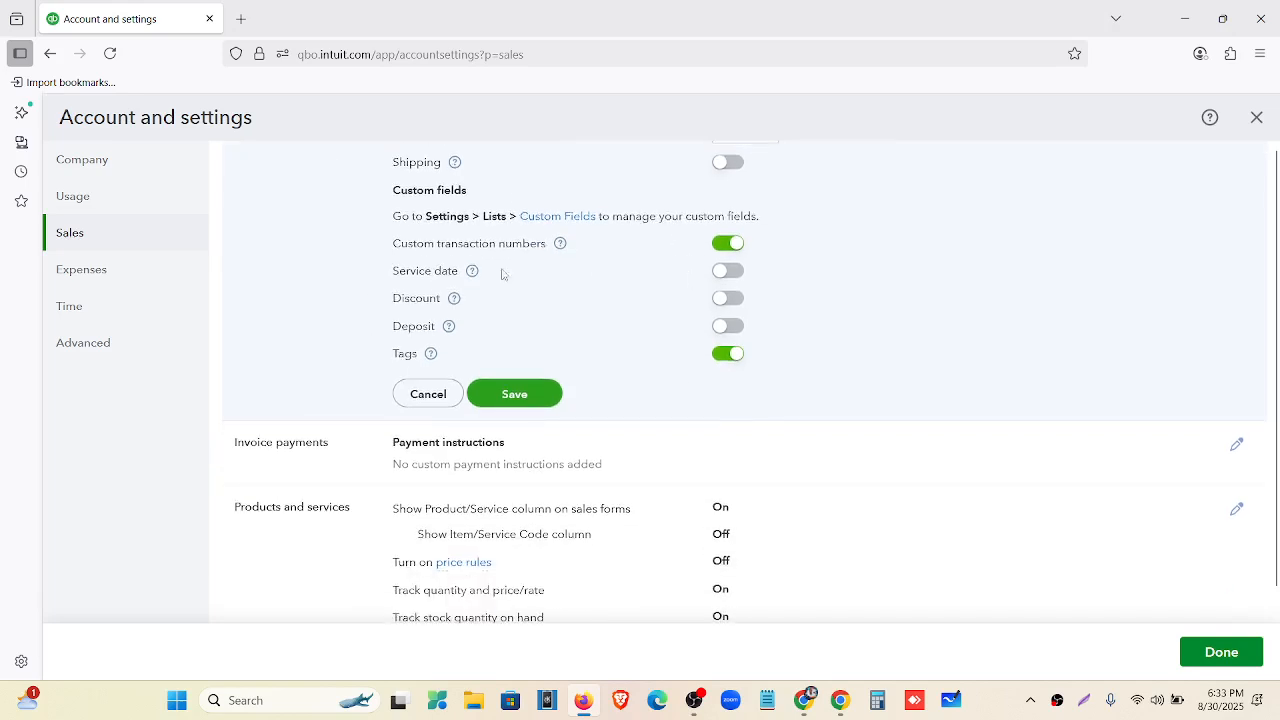
pyautogui.click(735, 276)
pyautogui.click(731, 300)
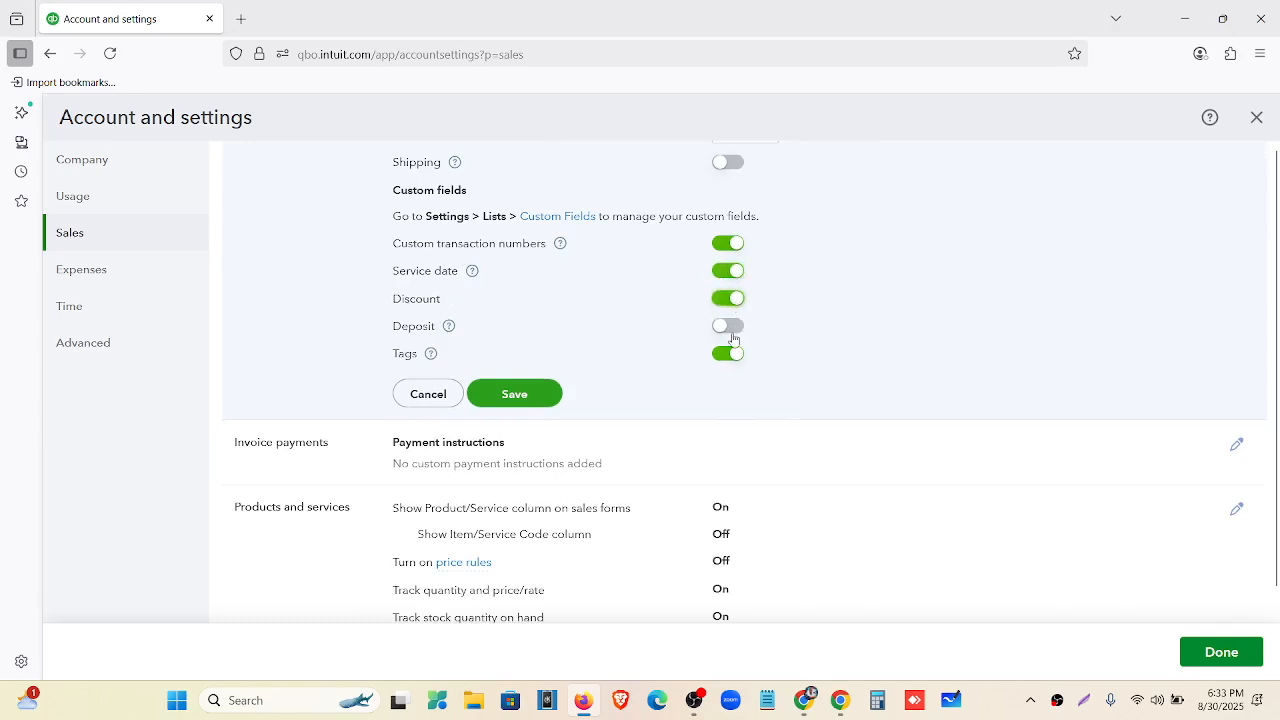
pyautogui.click(731, 329)
pyautogui.click(723, 355)
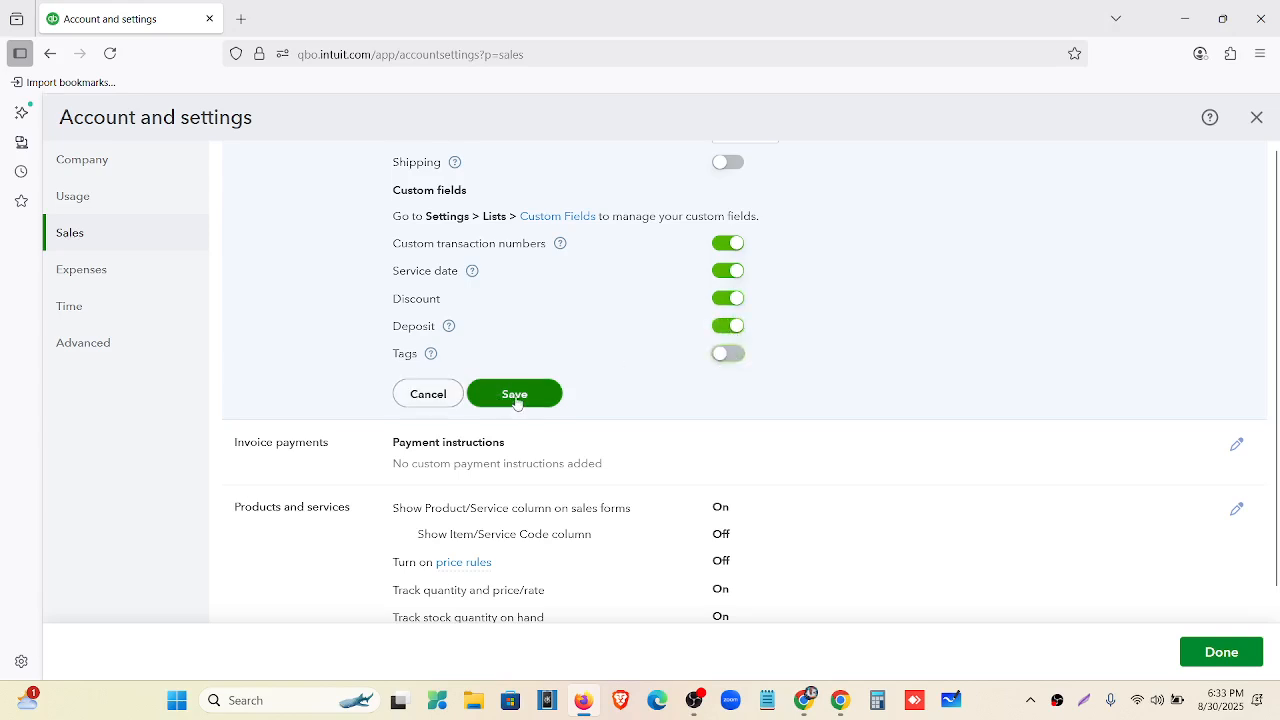
pyautogui.scroll(2, 549, 389)
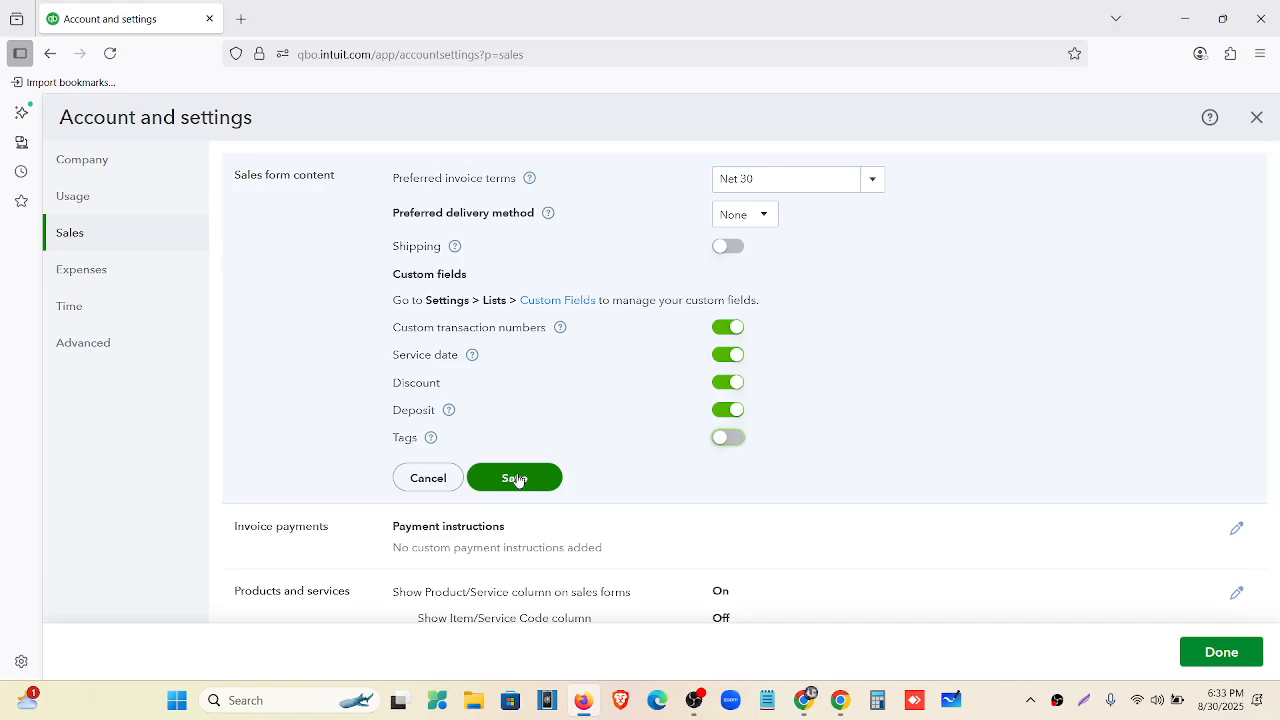
pyautogui.click(515, 478)
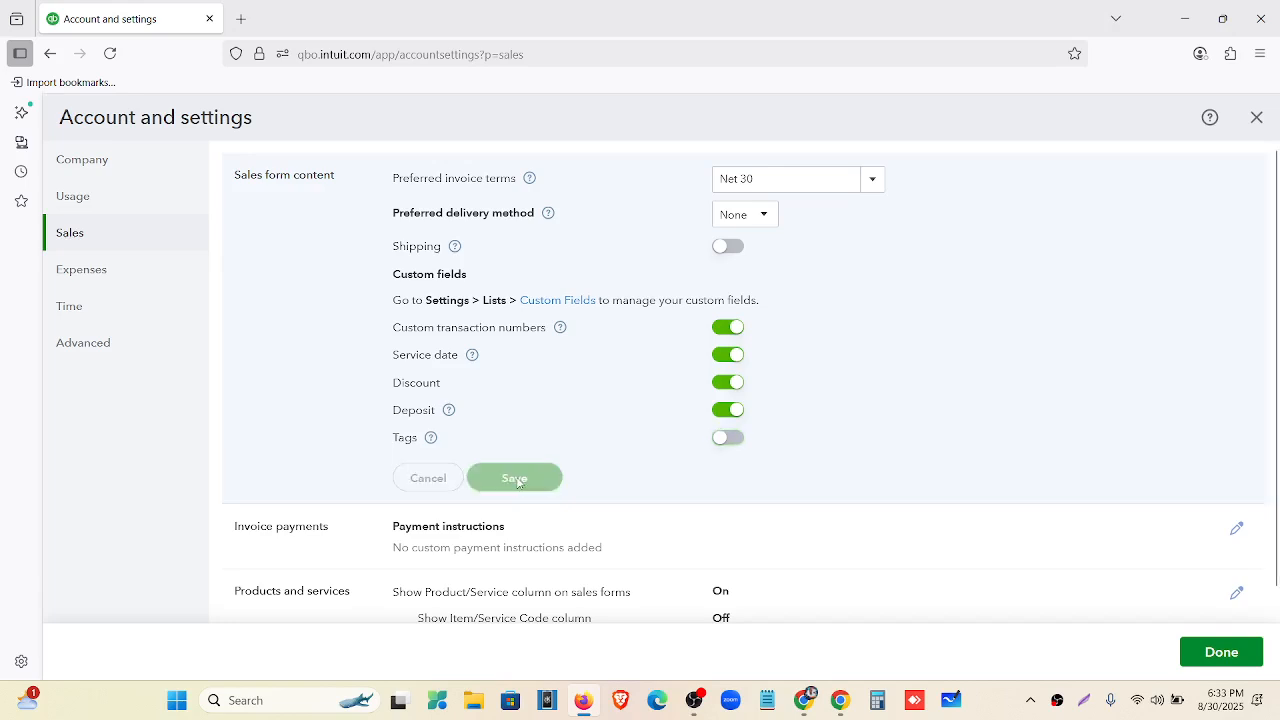
pyautogui.scroll(-1, 370, 313)
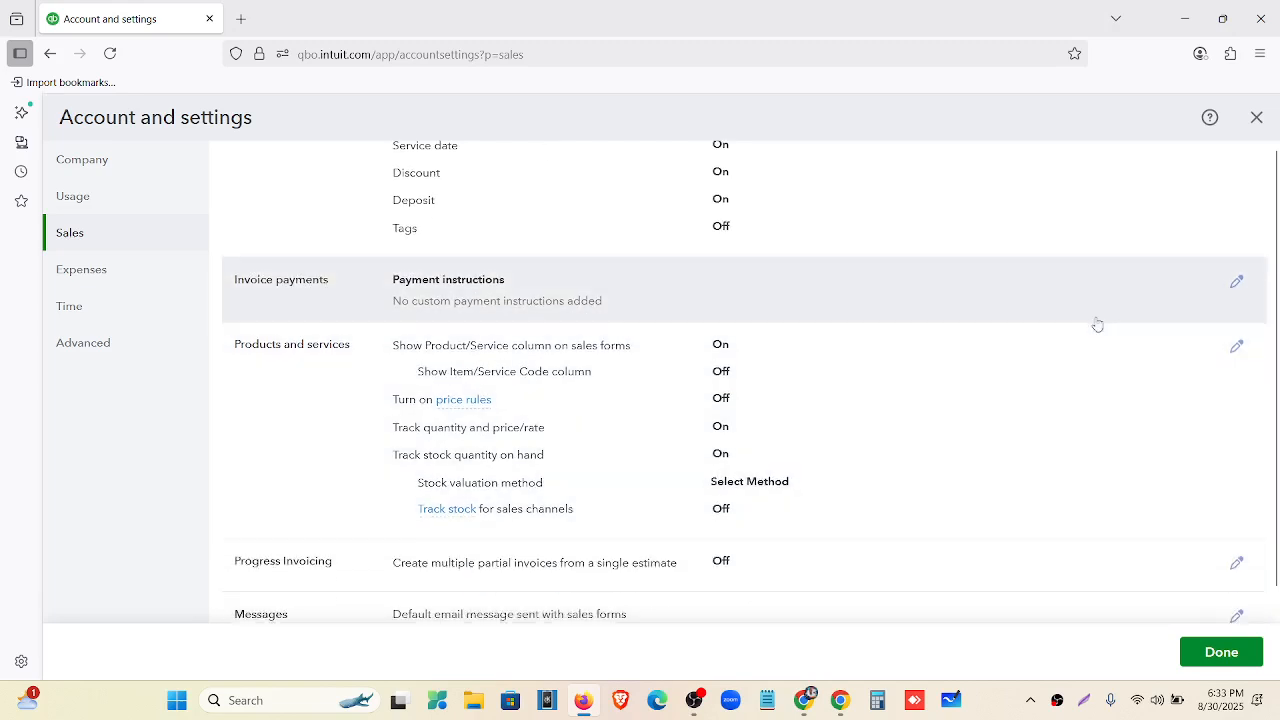
# Show the Item/Service Code column, enable price rules, choose FIFO stock valuation, and save.
pyautogui.scroll(-1, 350, 390)
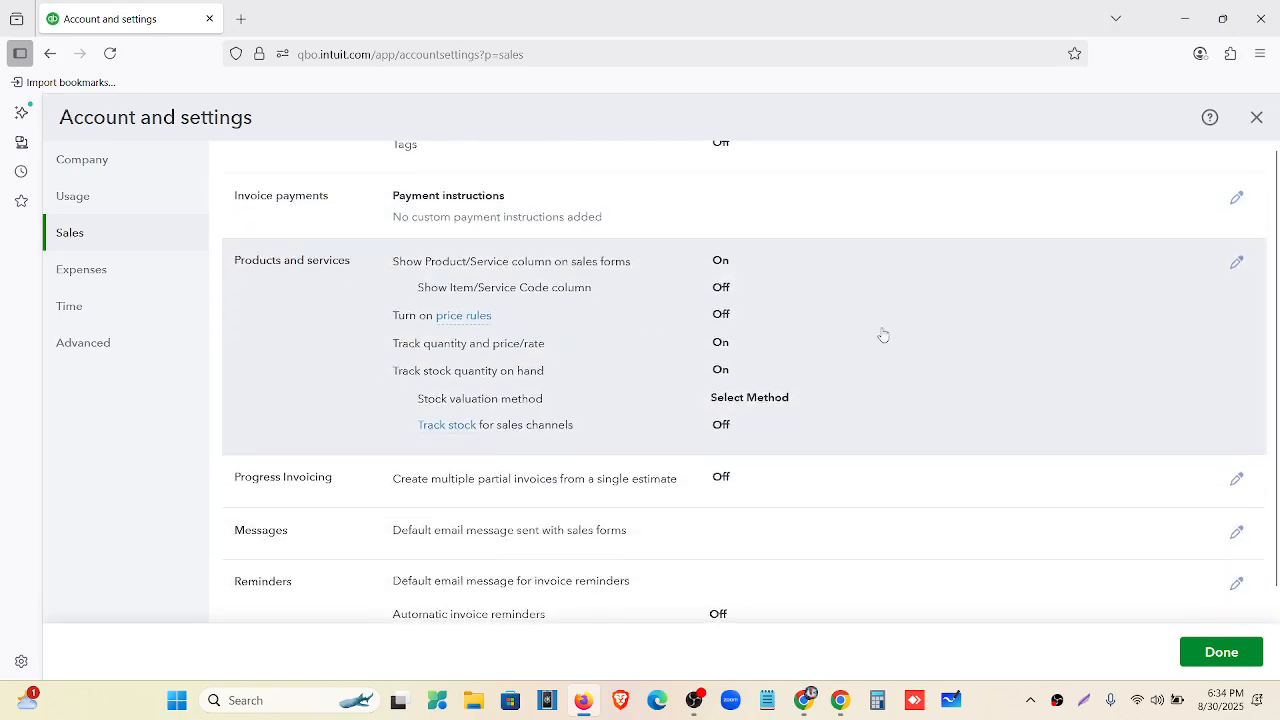
pyautogui.click(883, 334)
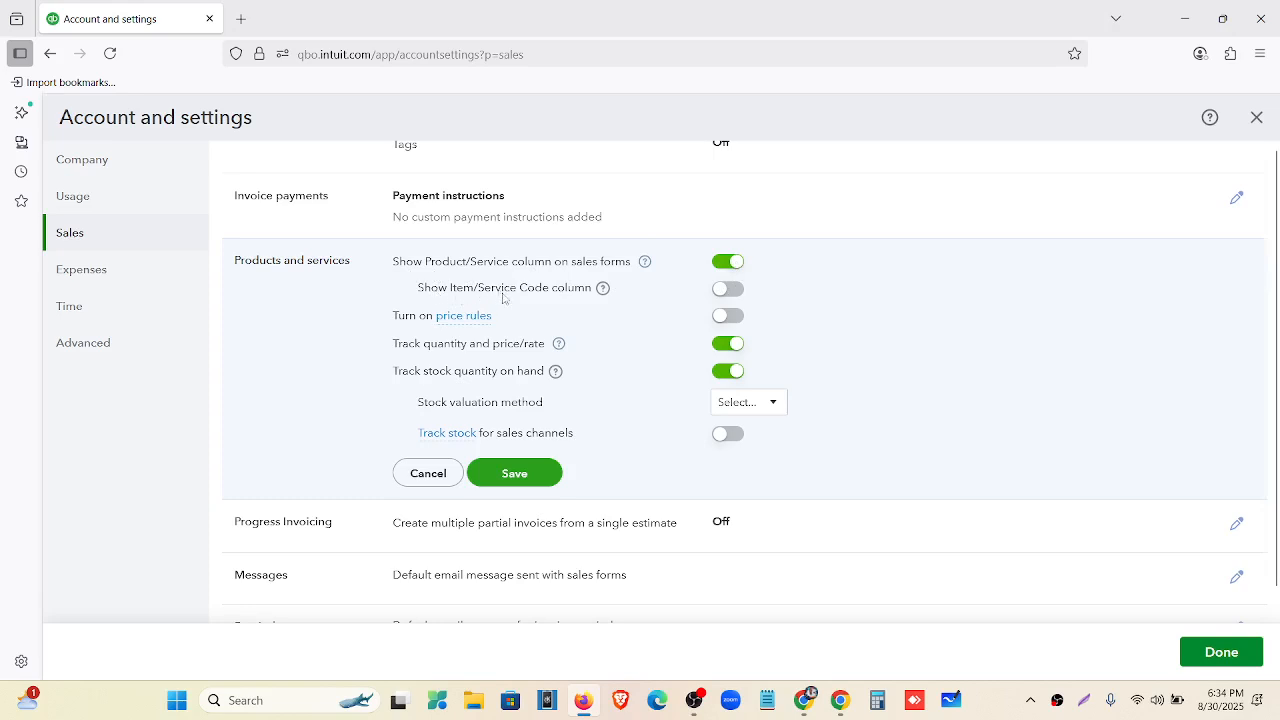
pyautogui.click(735, 290)
pyautogui.click(735, 318)
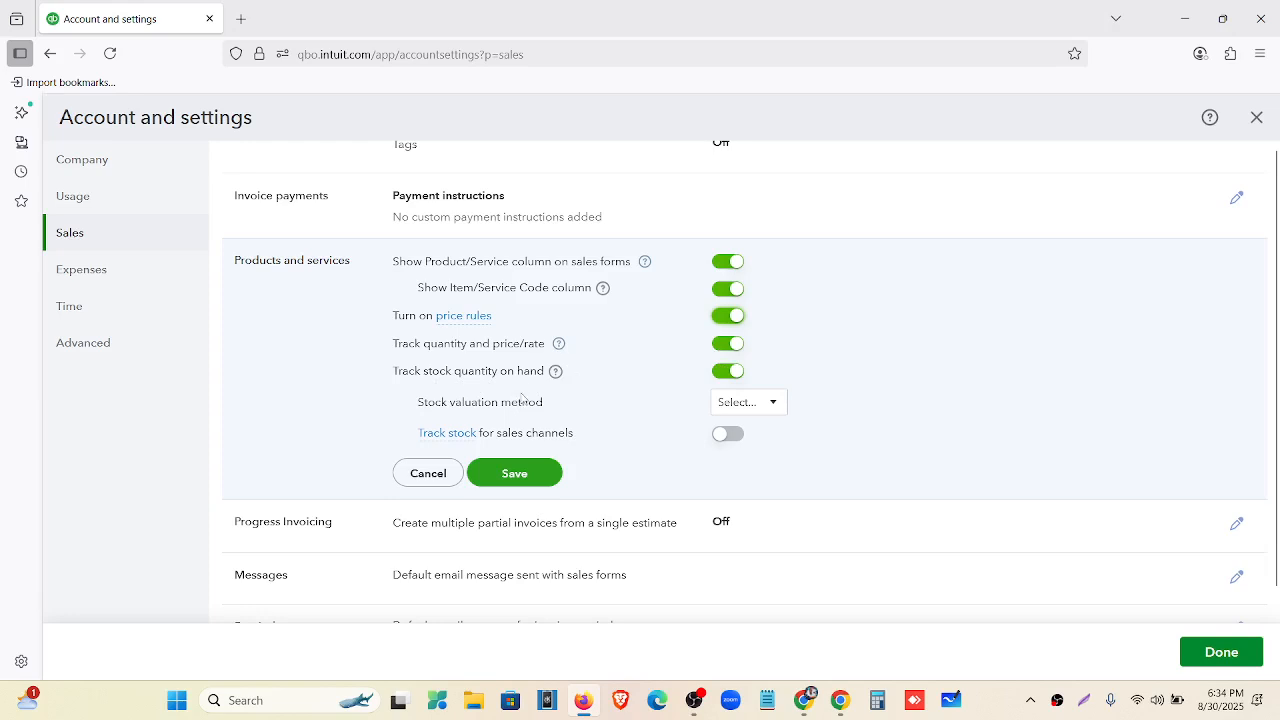
pyautogui.click(760, 406)
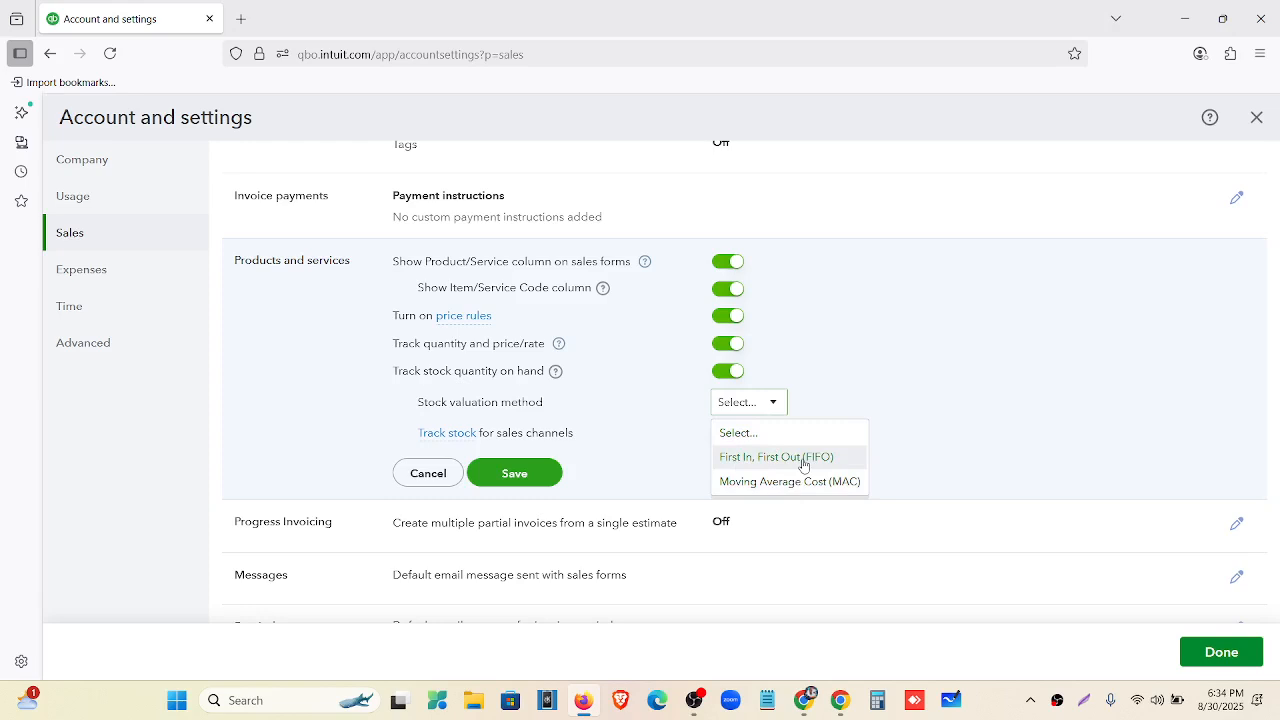
pyautogui.click(803, 458)
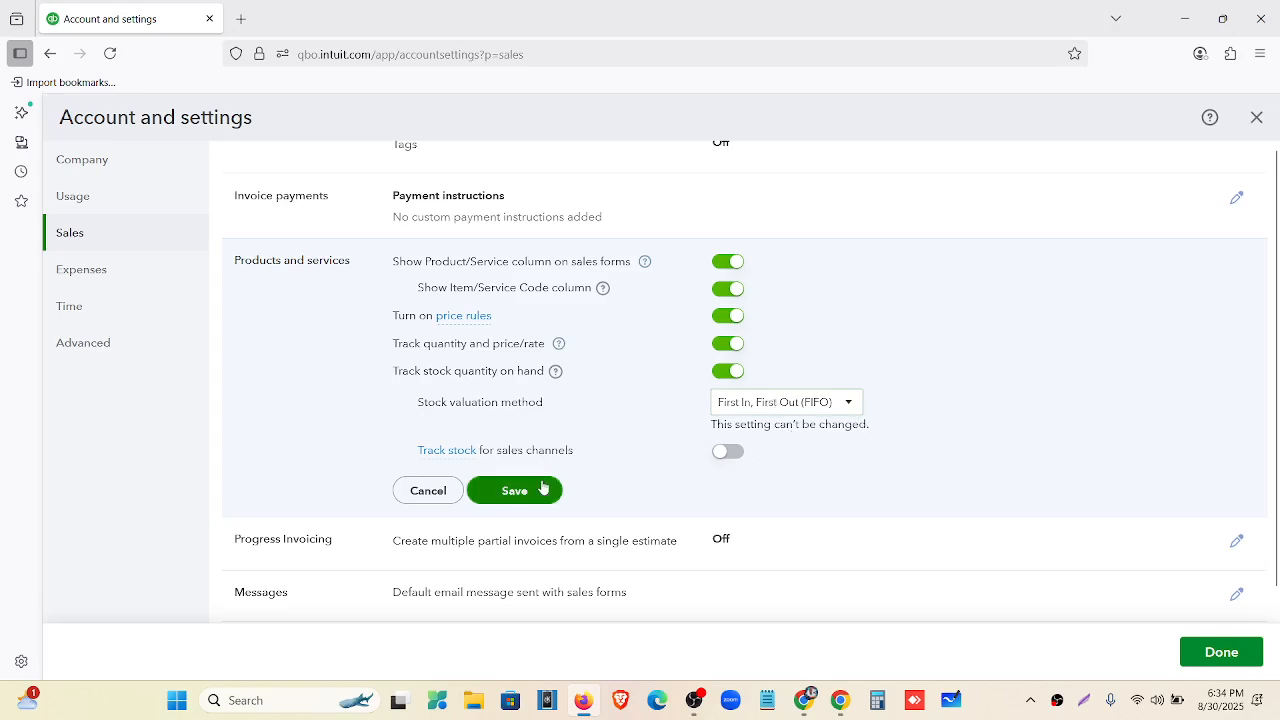
pyautogui.scroll(-1, 545, 440)
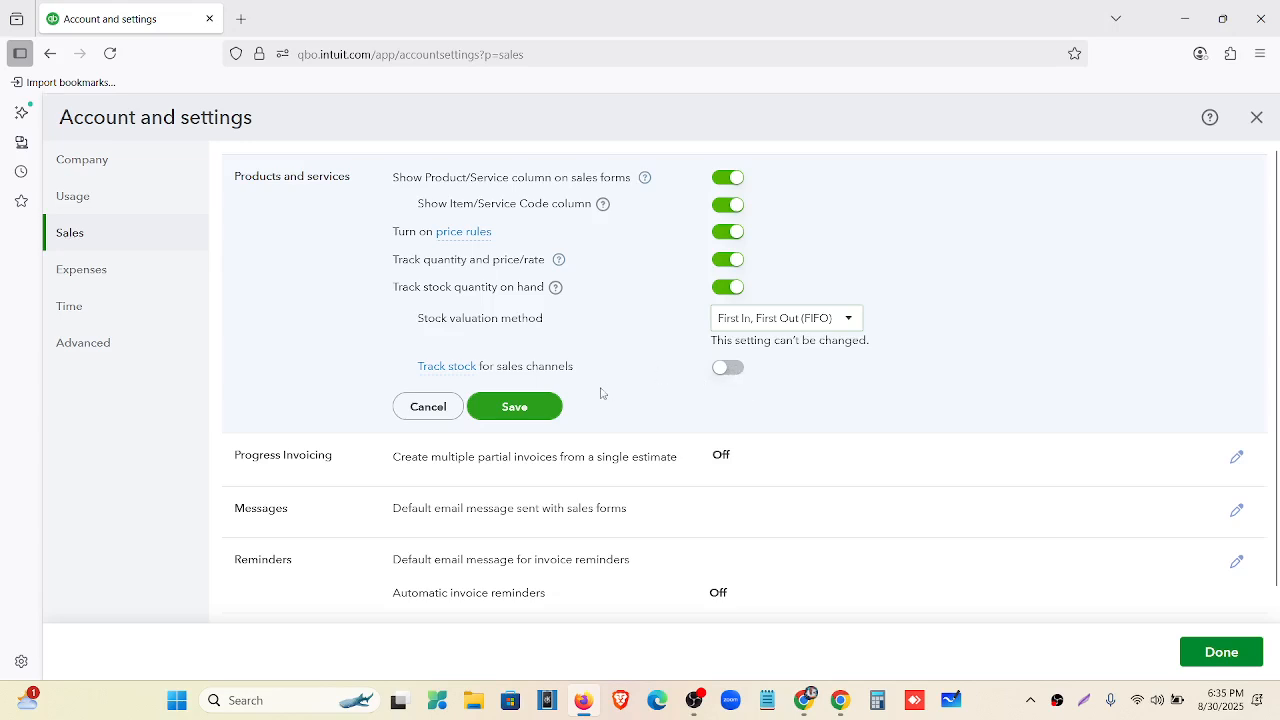
pyautogui.click(533, 408)
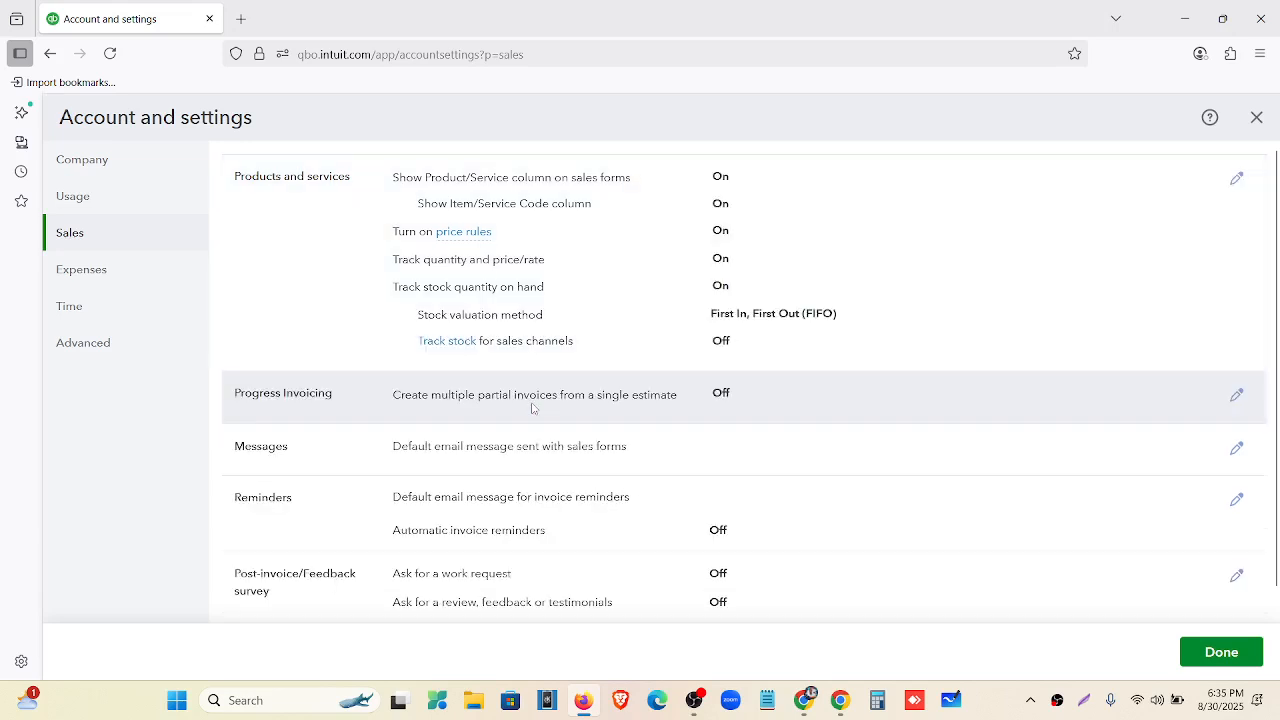
# Edit the Reminders settings and turn on automatic invoice reminders.
pyautogui.scroll(-1, 586, 374)
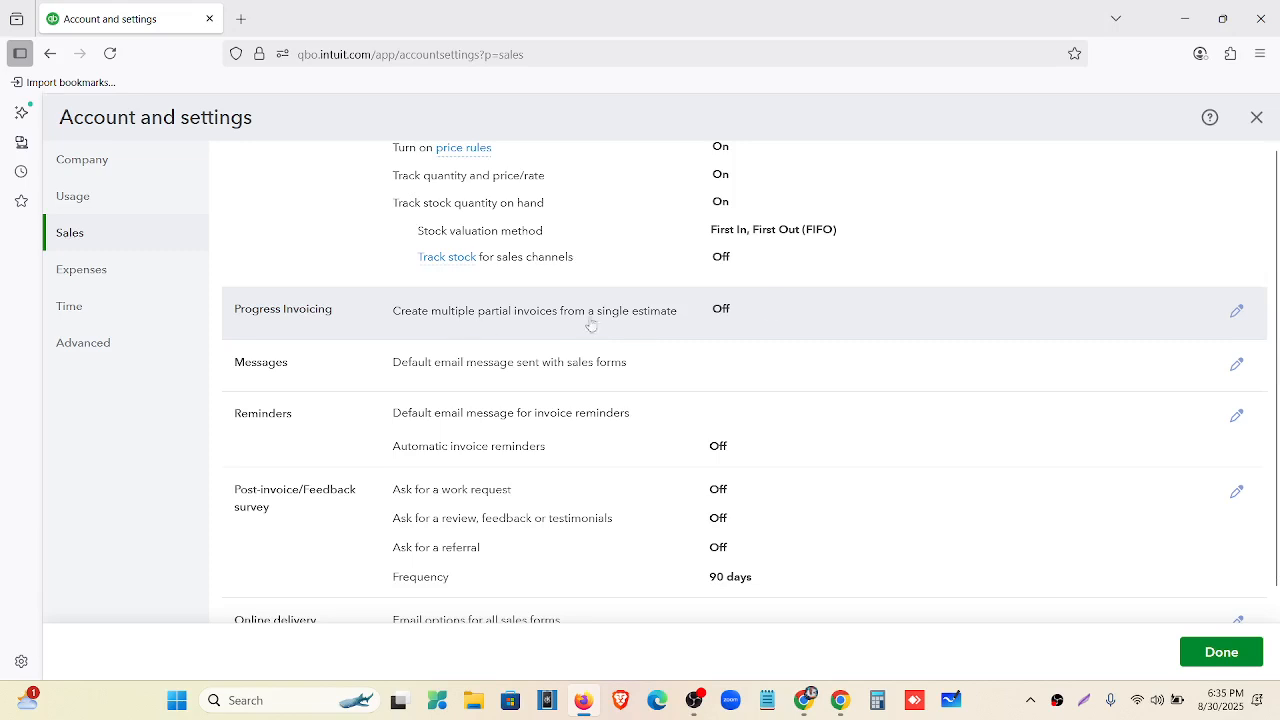
pyautogui.scroll(-1, 719, 323)
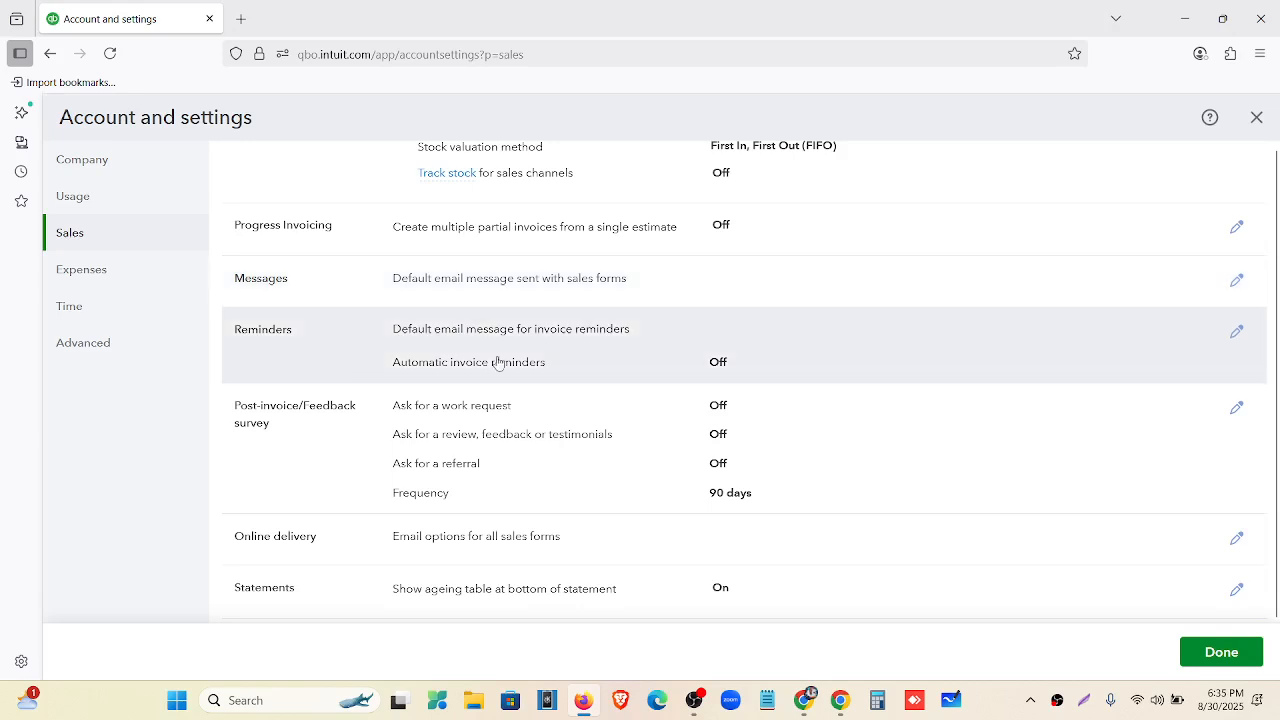
pyautogui.click(853, 351)
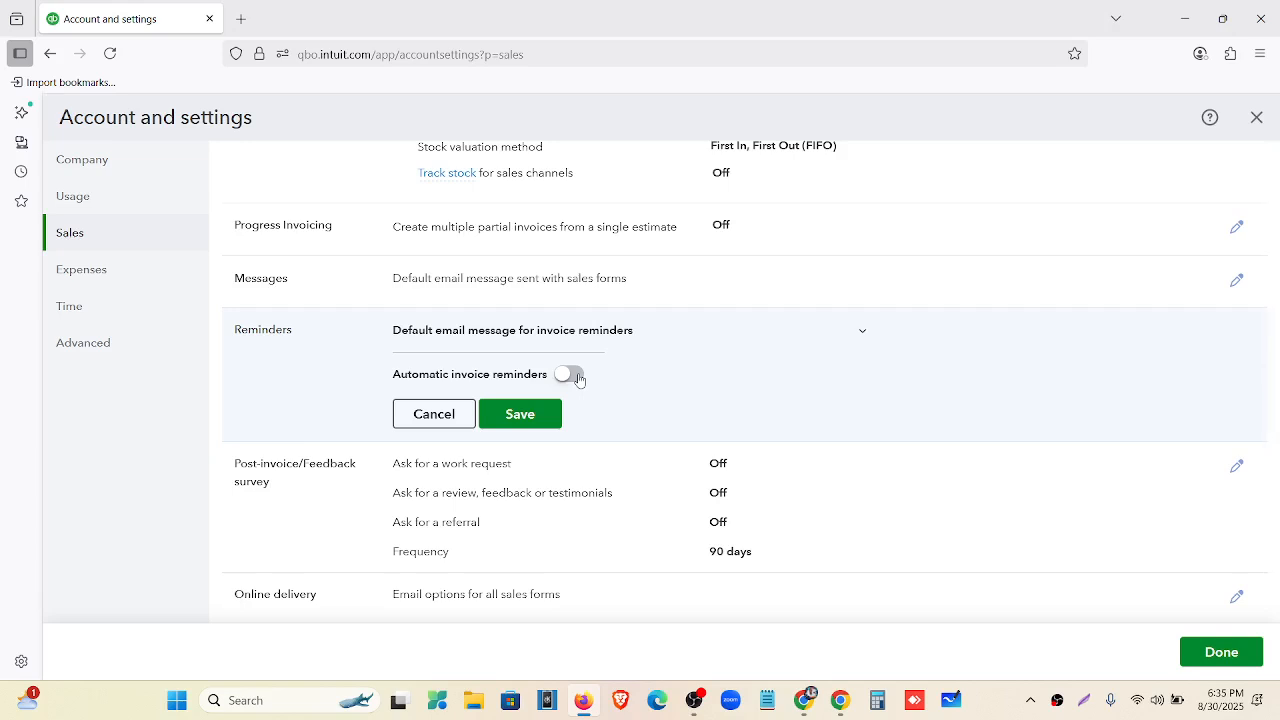
pyautogui.click(569, 375)
pyautogui.scroll(-3, 579, 379)
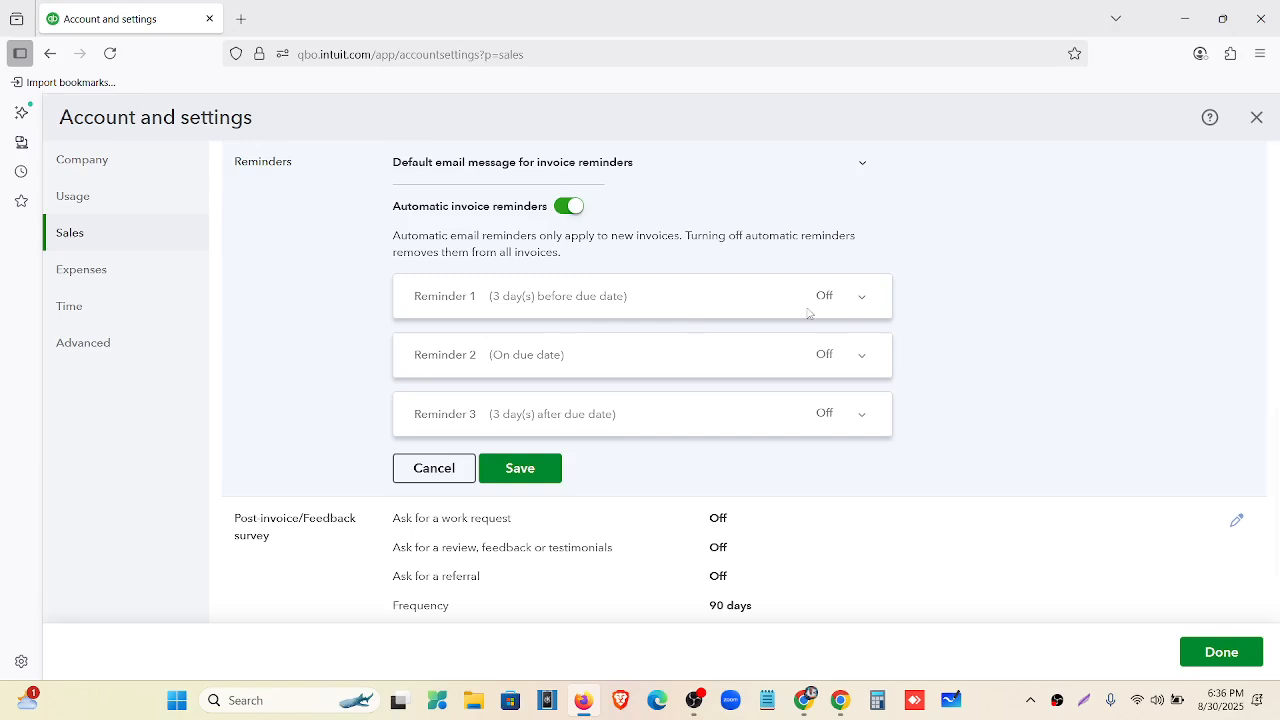
# Switch Reminder 1 on and set it to 7 days before the due date.
pyautogui.click(859, 307)
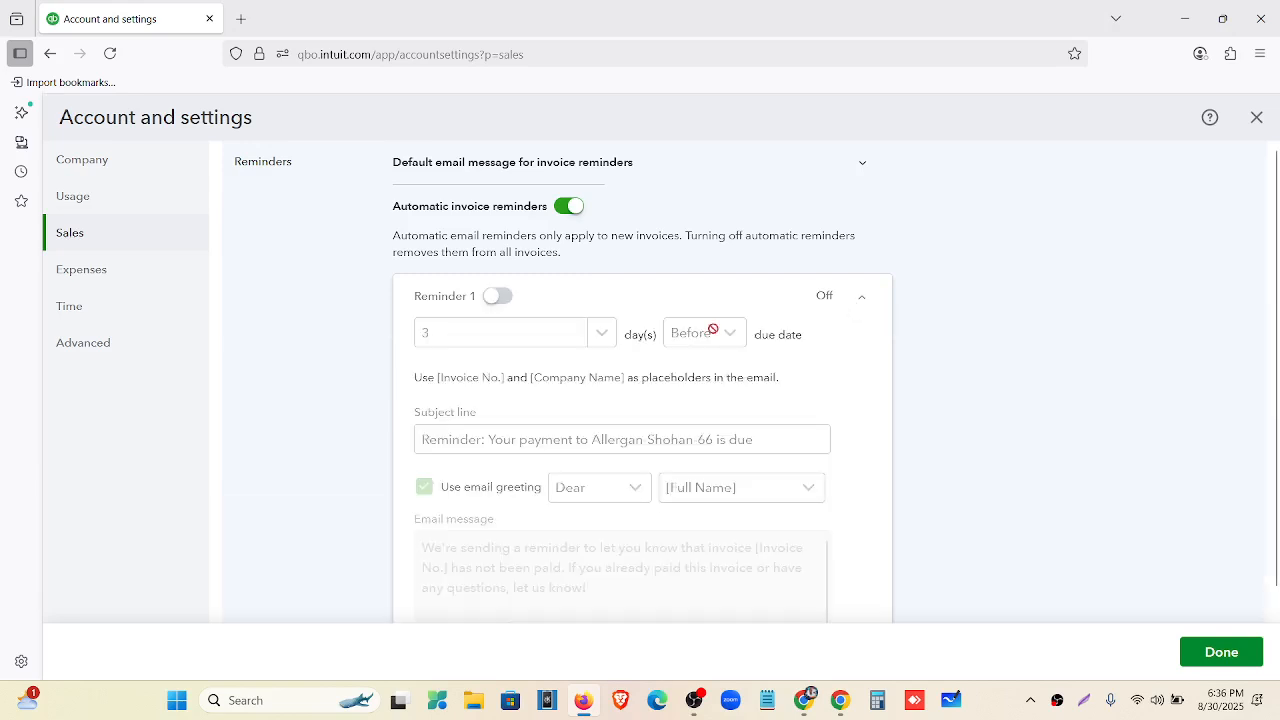
pyautogui.click(497, 294)
pyautogui.scroll(-1, 527, 320)
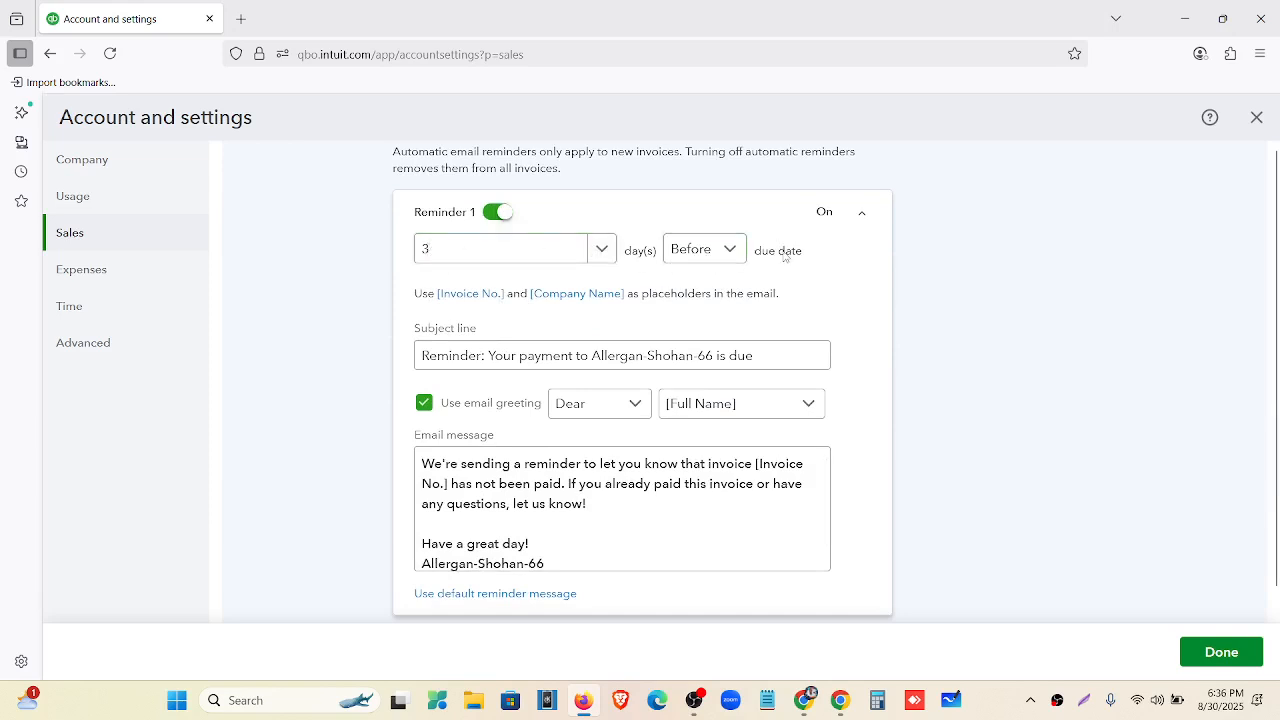
pyautogui.click(600, 249)
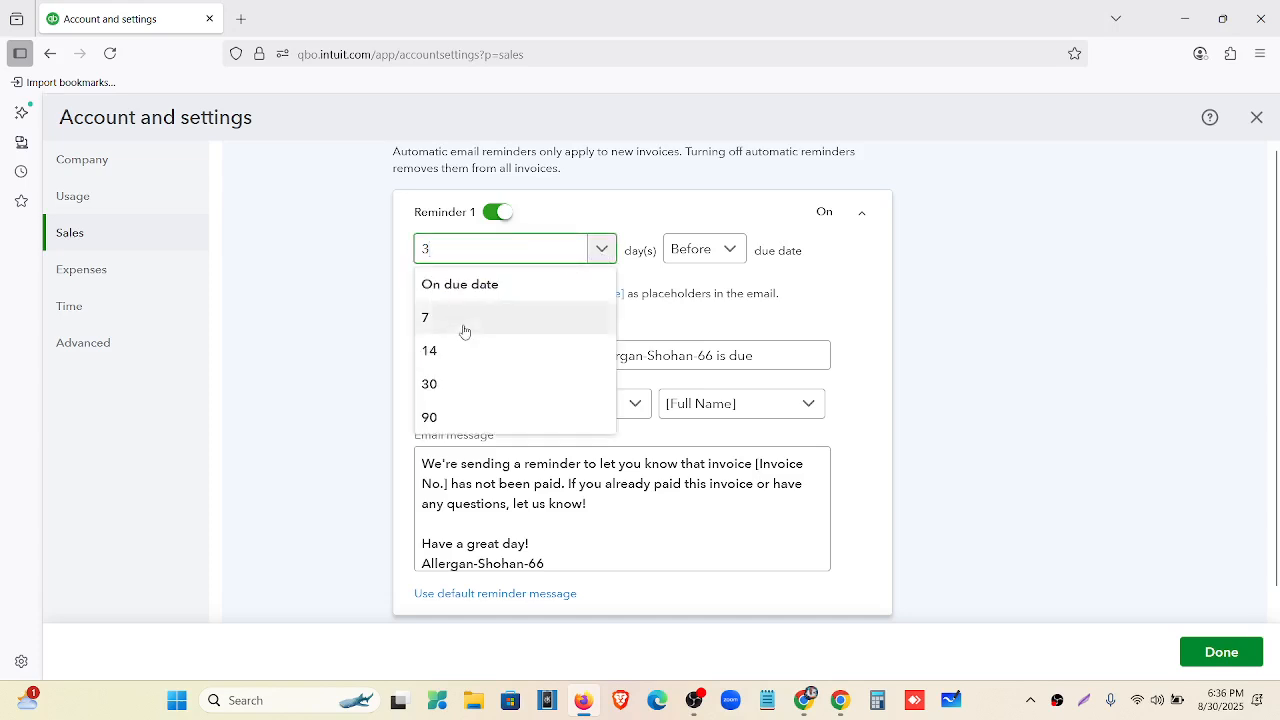
pyautogui.click(432, 318)
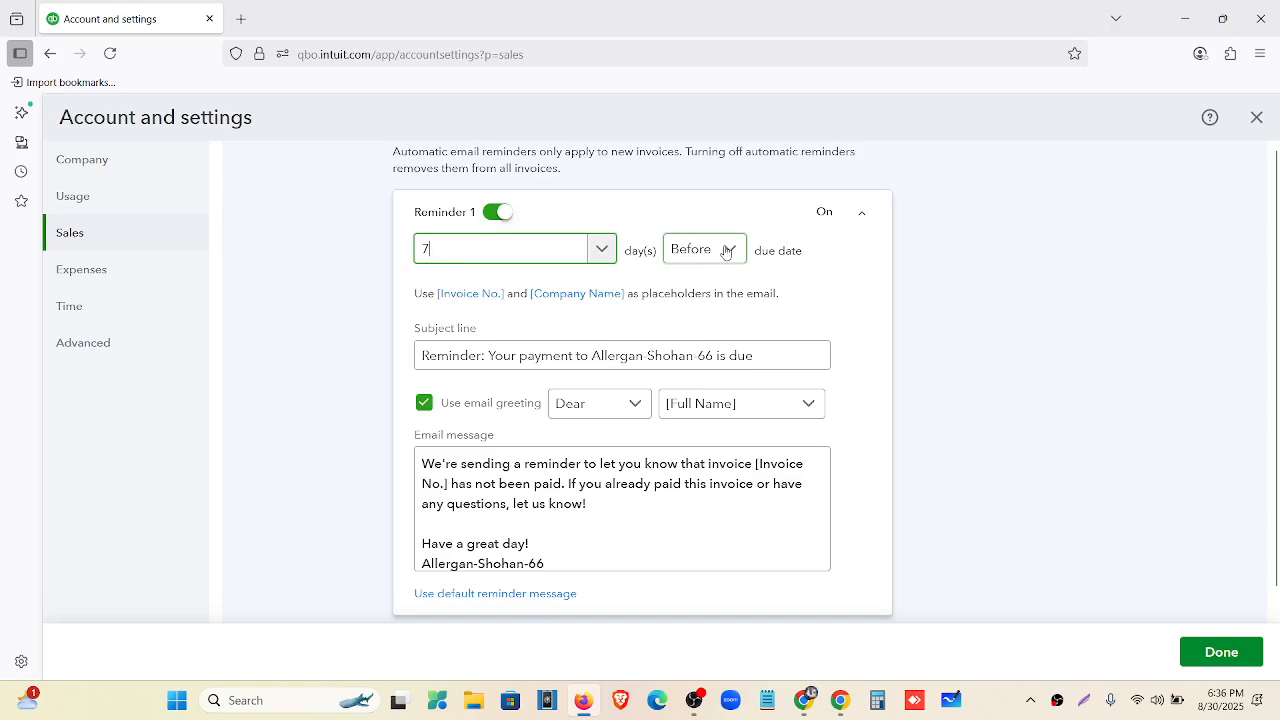
pyautogui.scroll(-2, 631, 405)
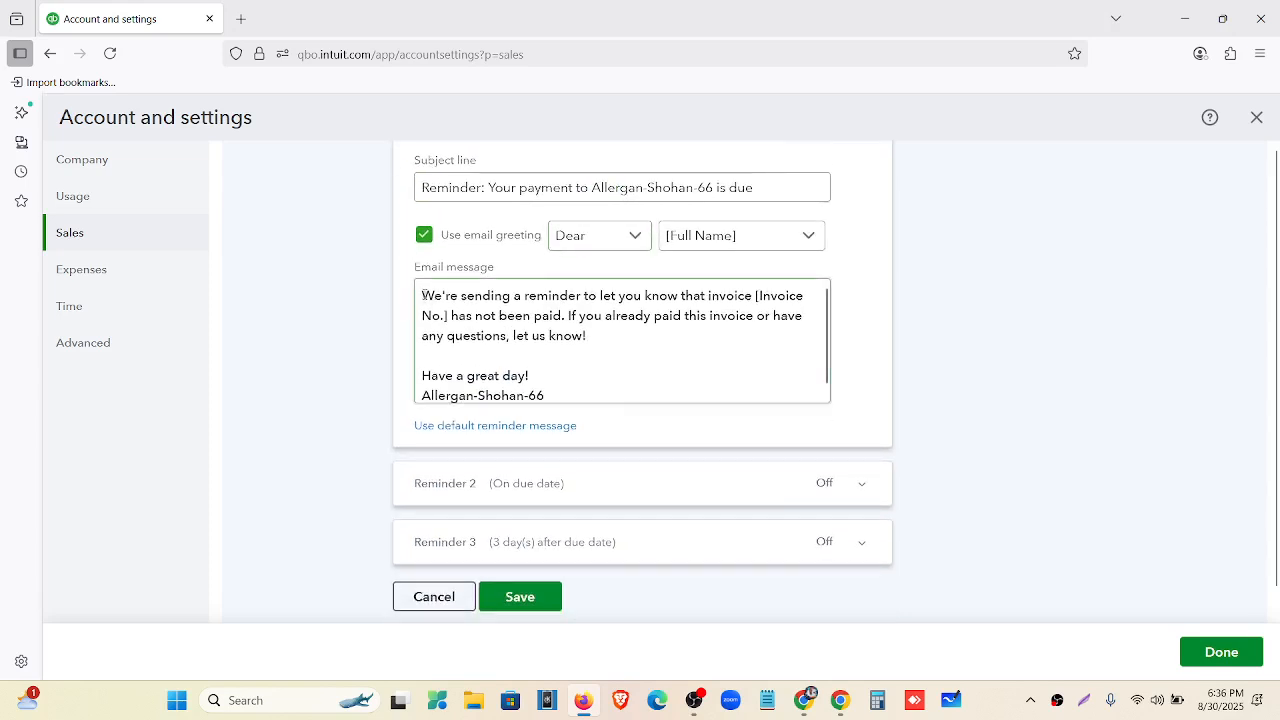
# Look over Reminder 1's email message, then expand Reminder 2.
pyautogui.moveTo(423, 296); pyautogui.dragTo(556, 397)
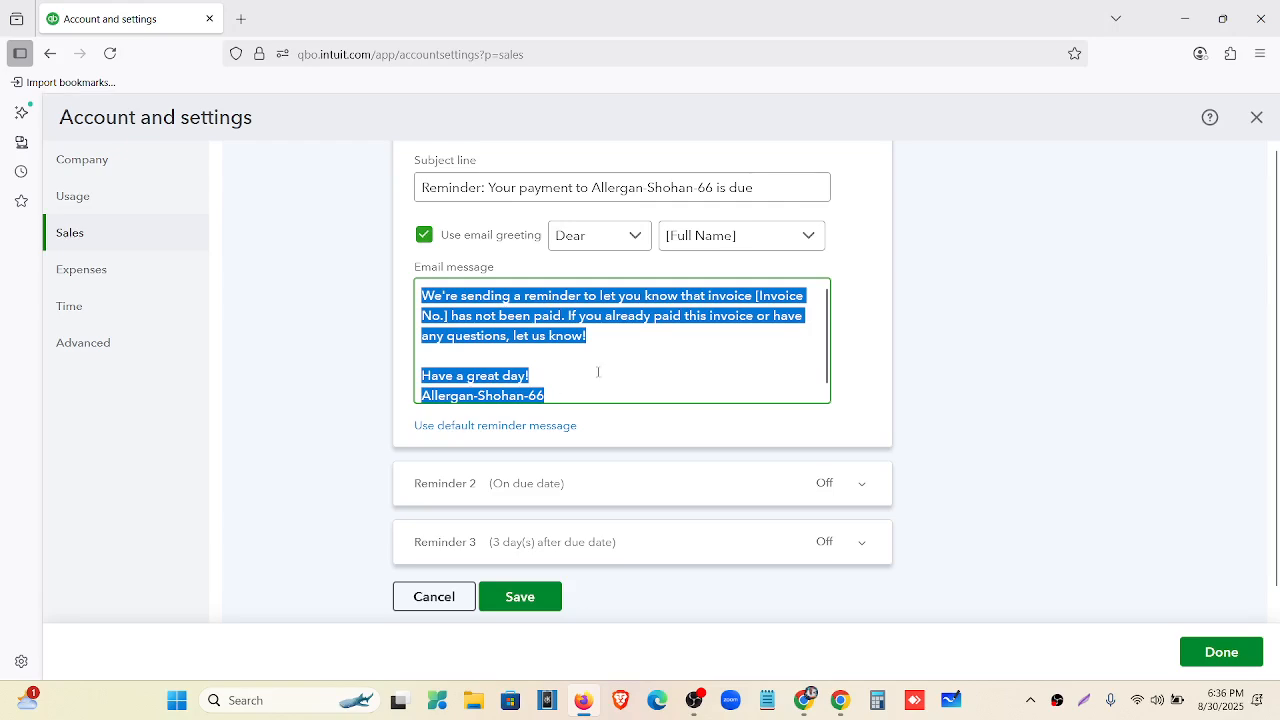
pyautogui.scroll(4, 598, 372)
pyautogui.scroll(-4, 598, 372)
pyautogui.click(614, 476)
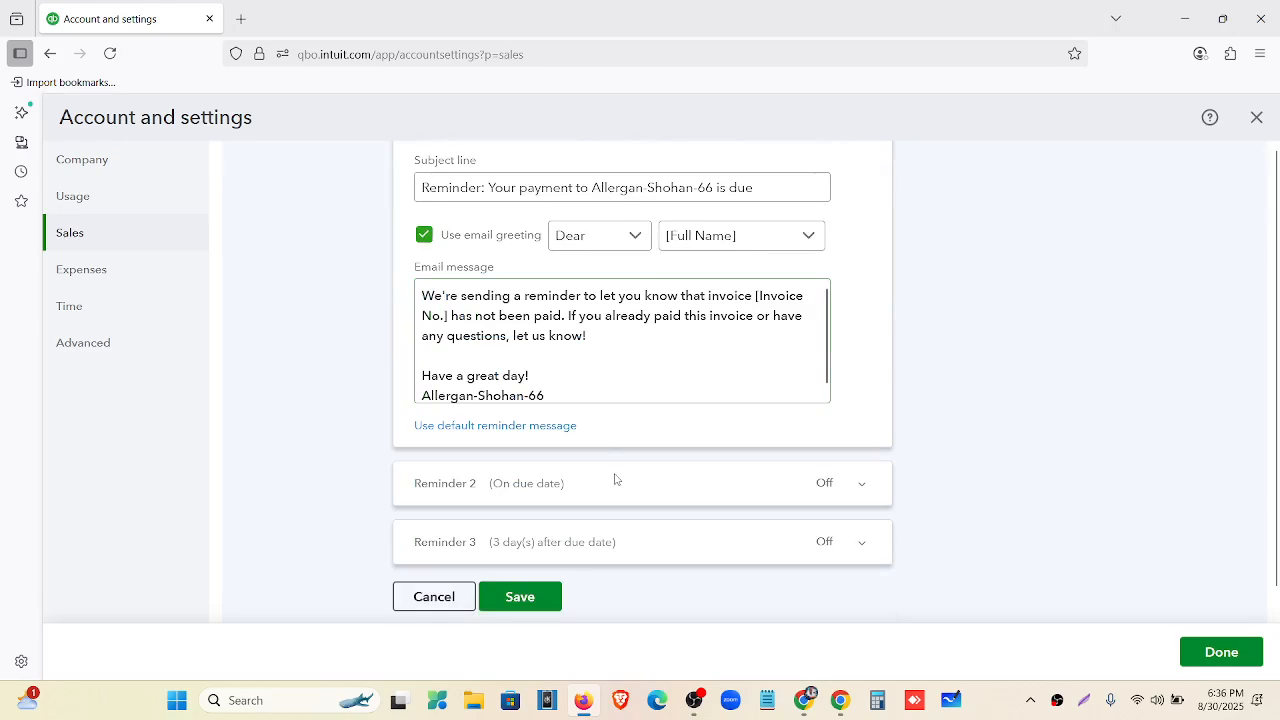
pyautogui.click(858, 485)
# Switch on Reminder 2, keeping it set to the due date.
pyautogui.scroll(4, 818, 441)
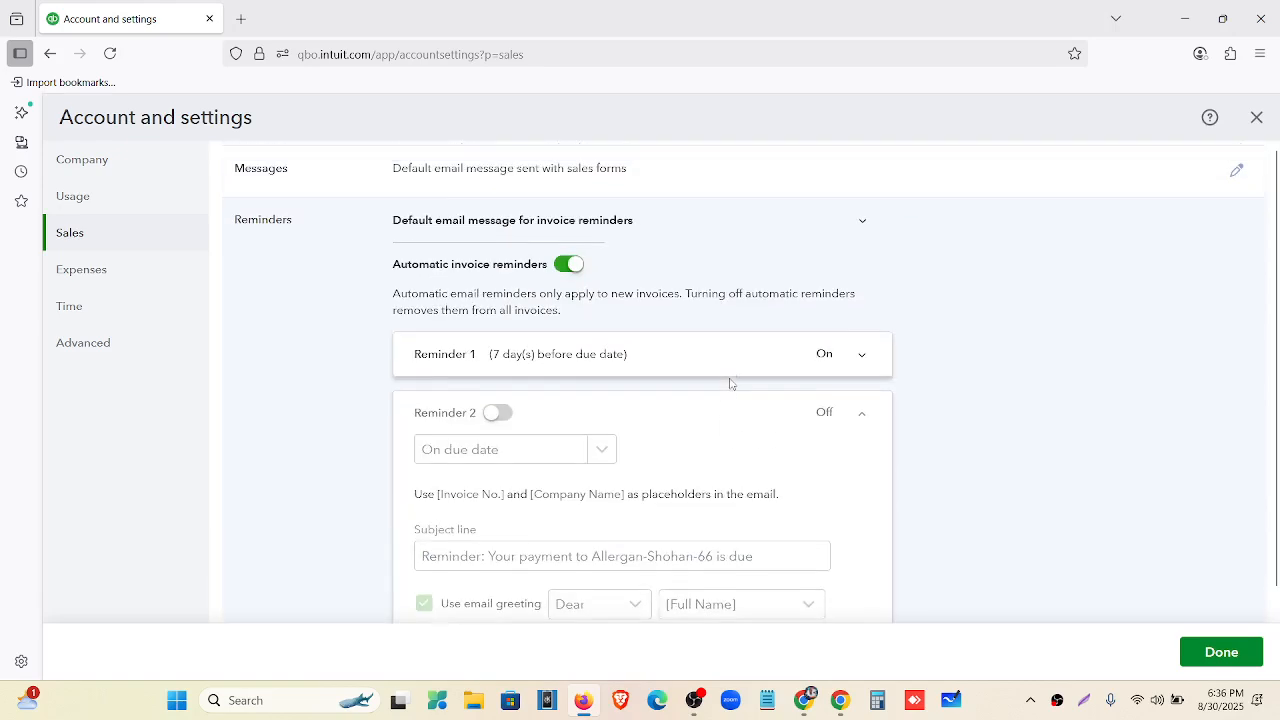
pyautogui.scroll(-1, 731, 380)
pyautogui.click(503, 355)
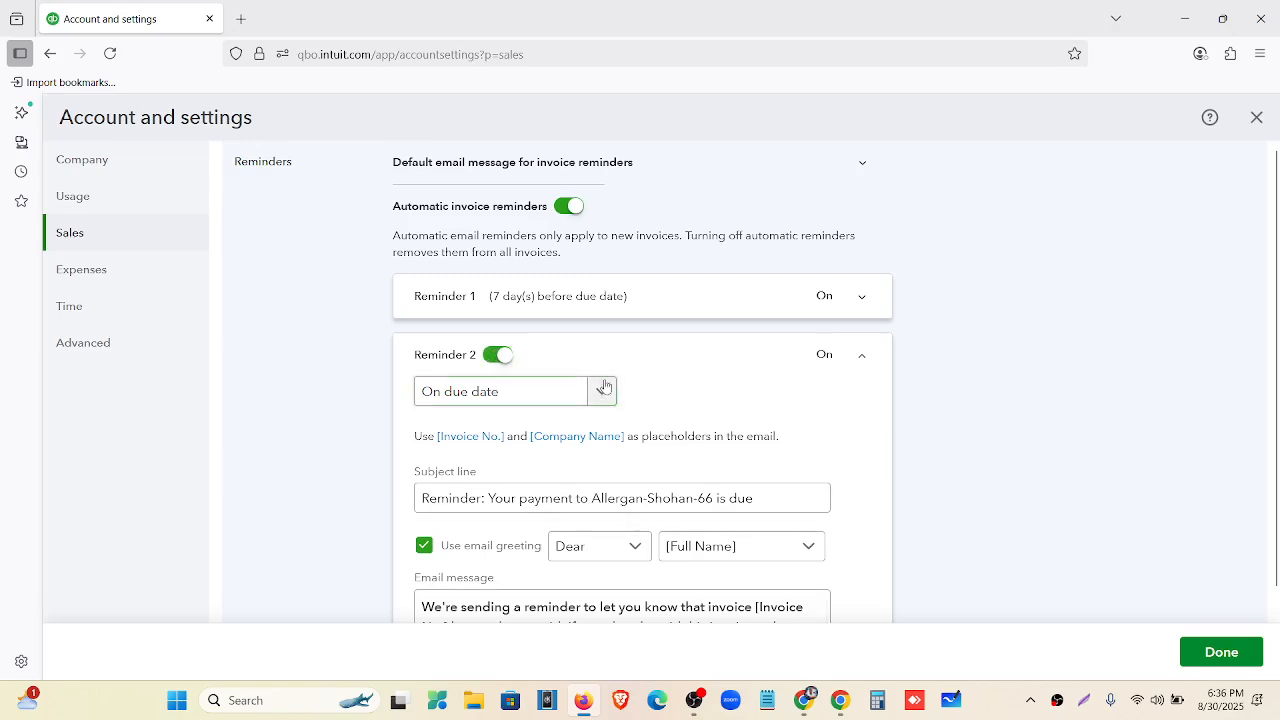
pyautogui.scroll(-3, 606, 390)
pyautogui.click(564, 226)
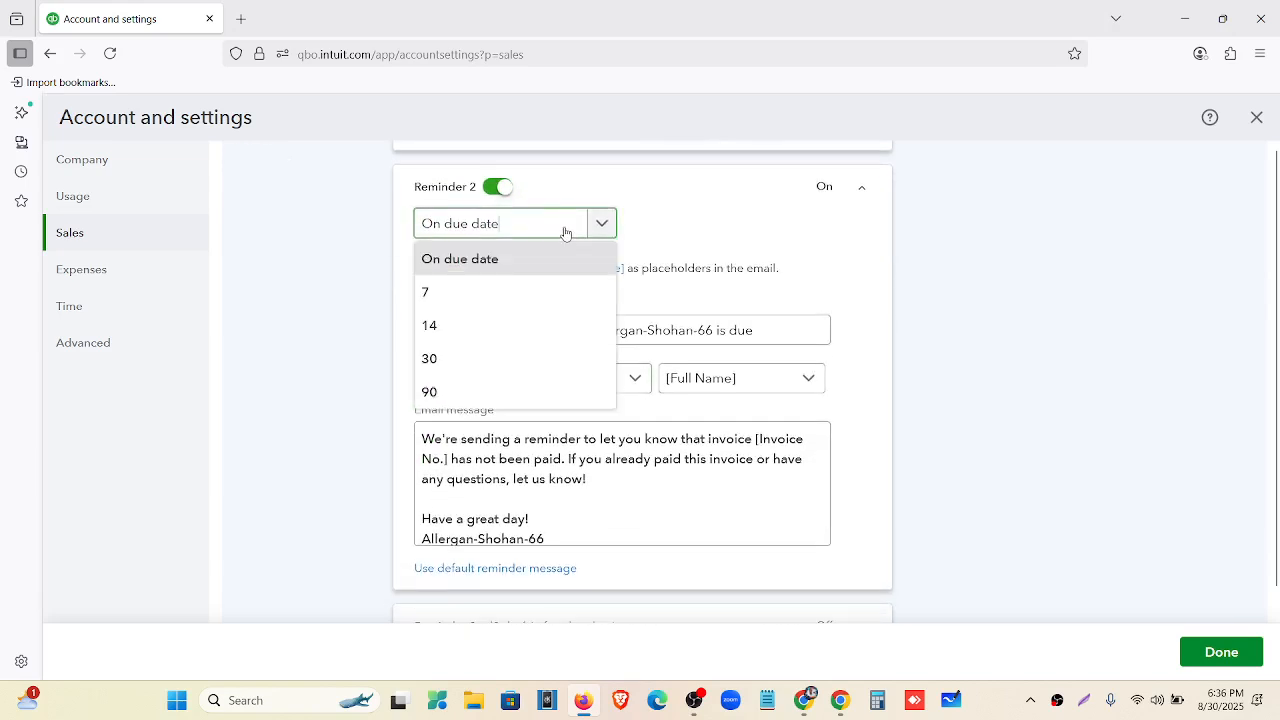
pyautogui.click(502, 262)
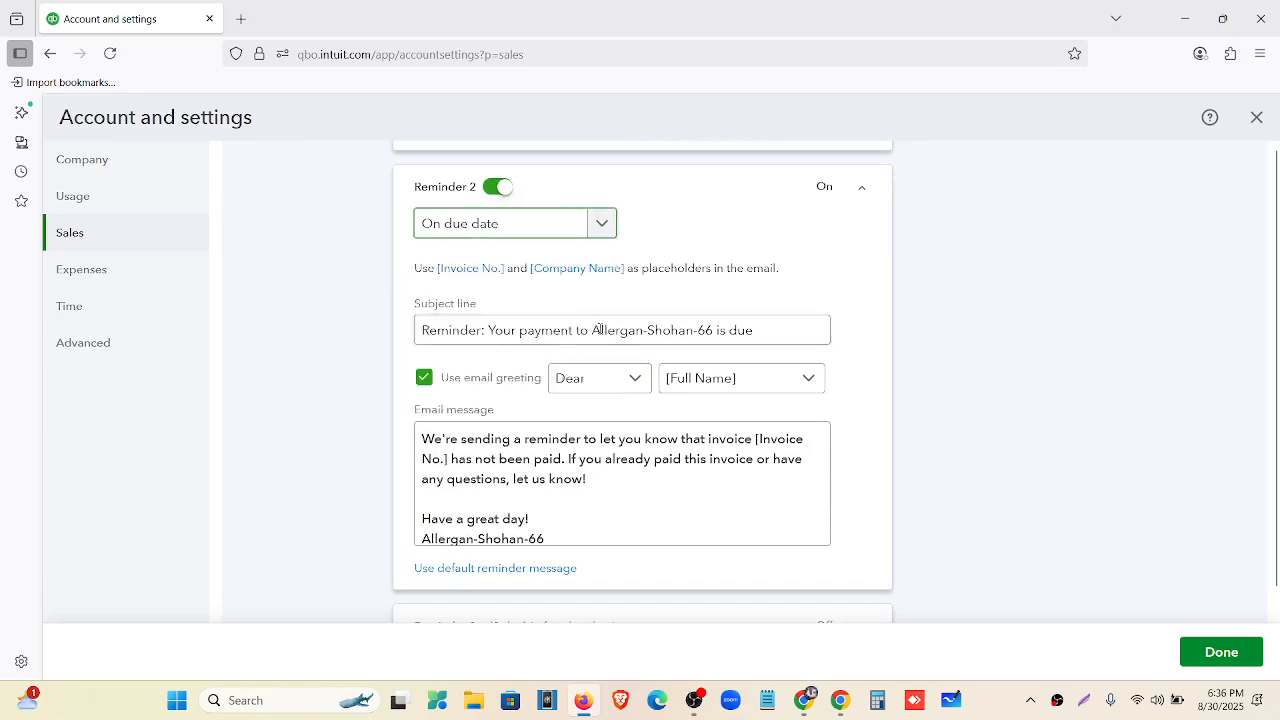
pyautogui.scroll(-1, 538, 440)
pyautogui.moveTo(551, 531); pyautogui.dragTo(412, 428)
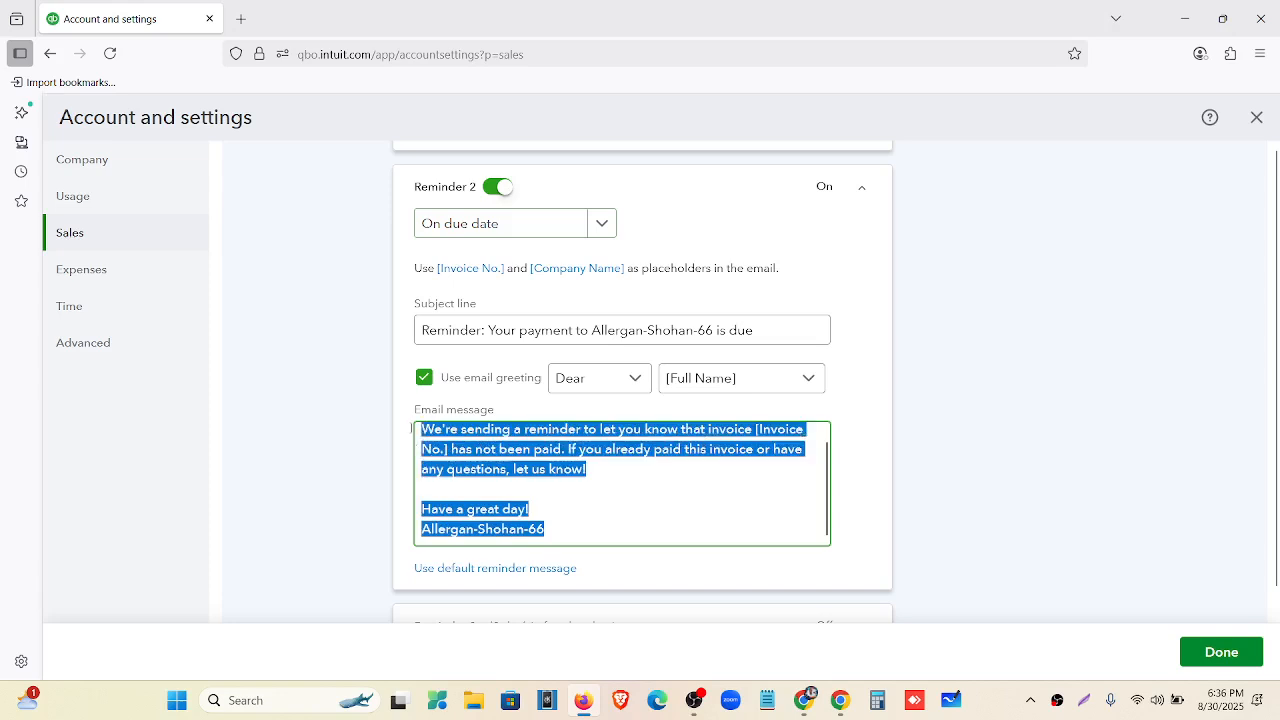
pyautogui.scroll(-3, 549, 440)
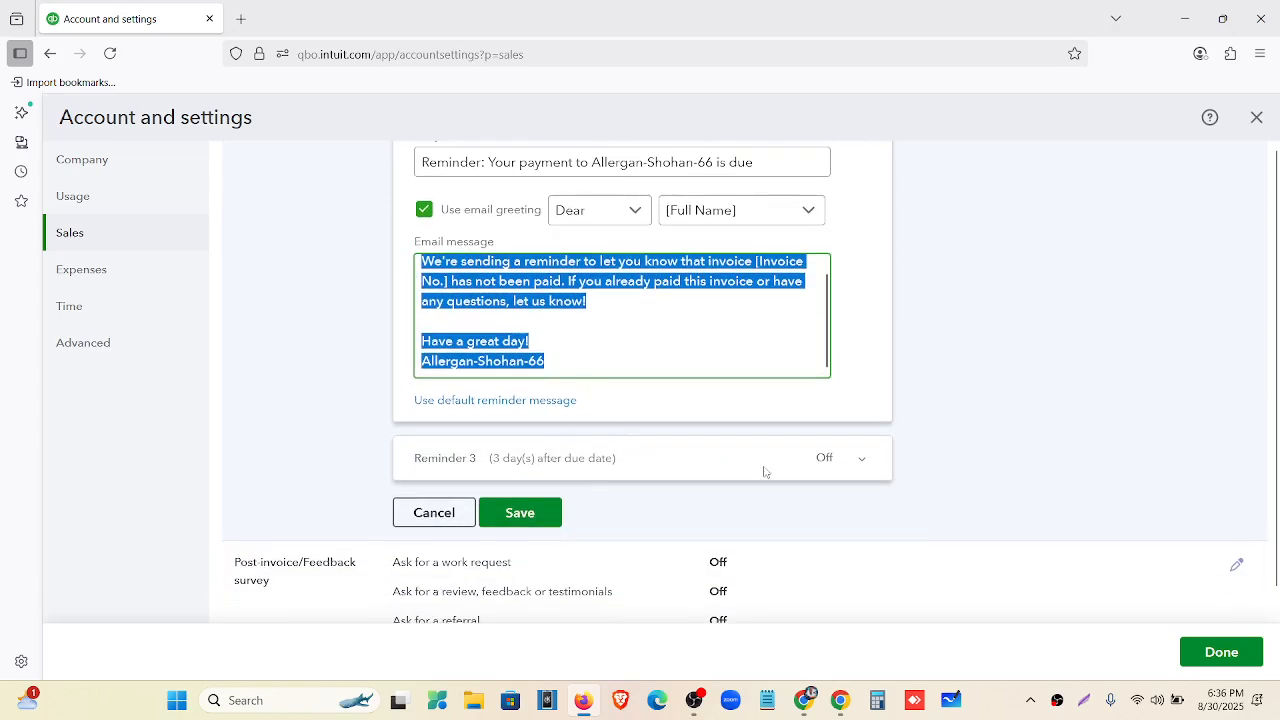
# Switch on Reminder 3, set to 3 days after the due date.
pyautogui.click(808, 466)
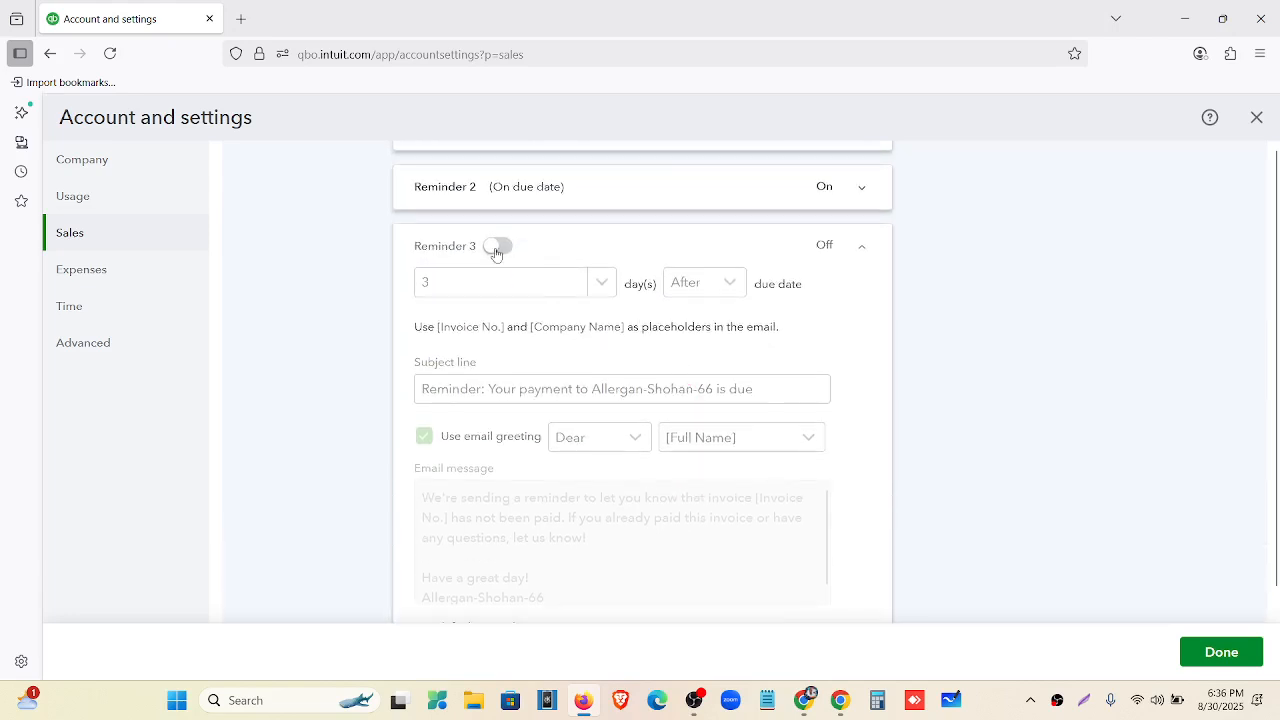
pyautogui.click(497, 246)
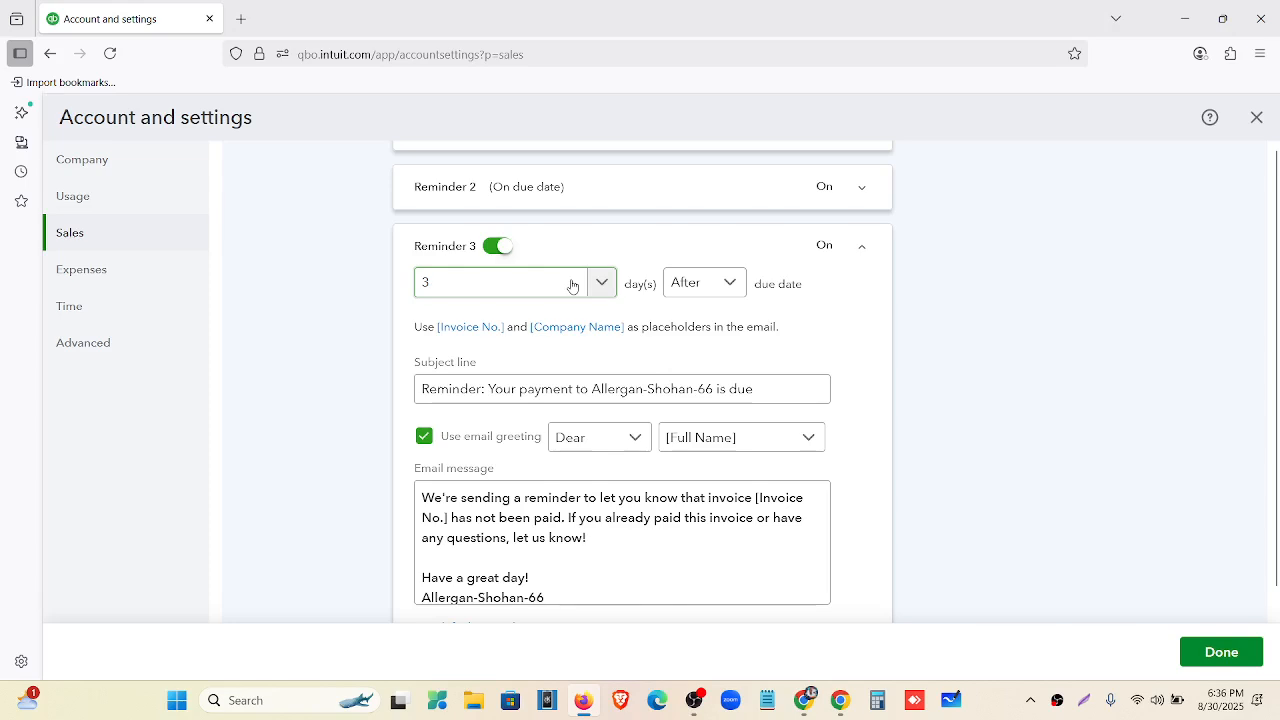
pyautogui.click(574, 284)
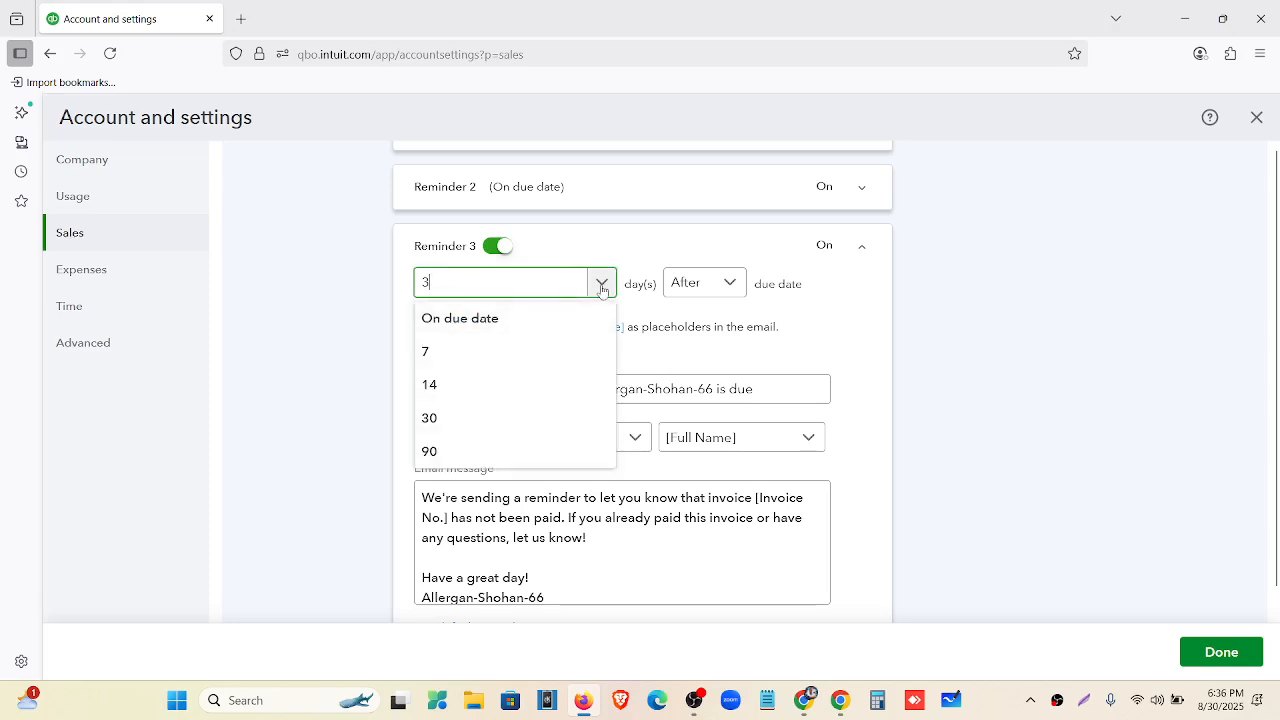
pyautogui.click(693, 257)
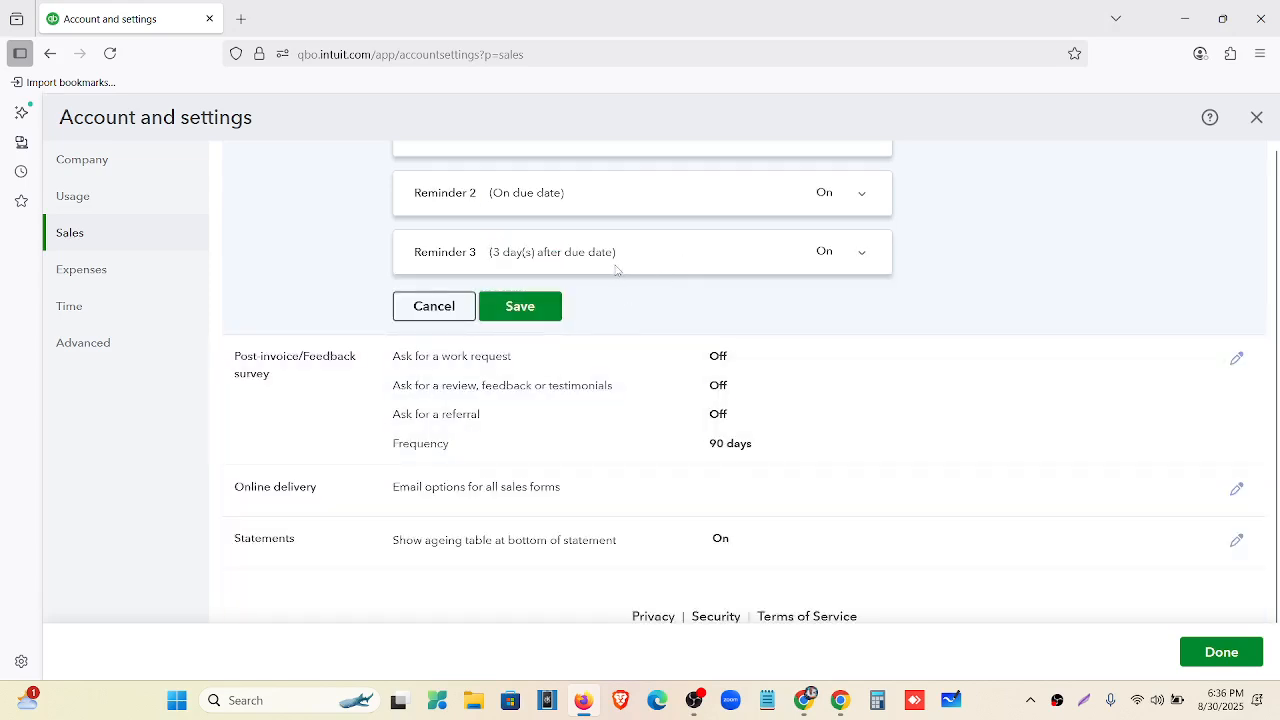
pyautogui.click(856, 251)
pyautogui.scroll(-2, 670, 308)
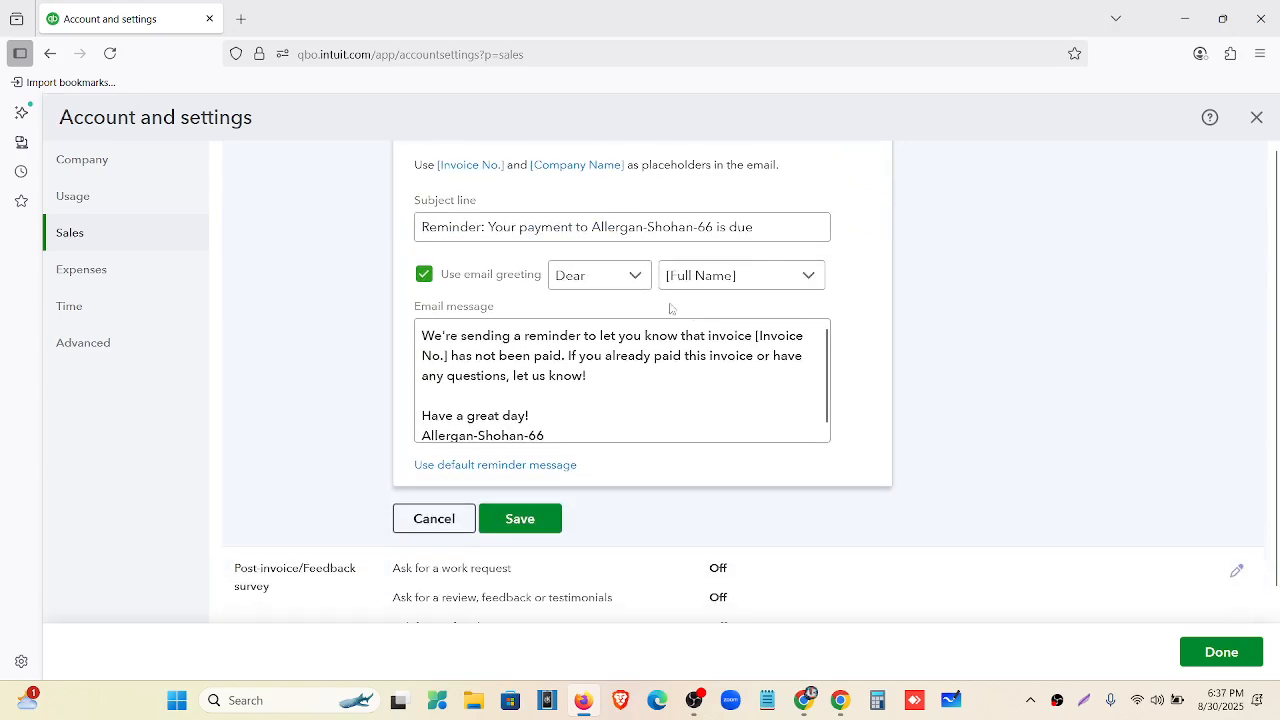
# Turn automatic invoice reminders off and save the Reminders settings.
pyautogui.click(591, 428)
pyautogui.scroll(4, 593, 432)
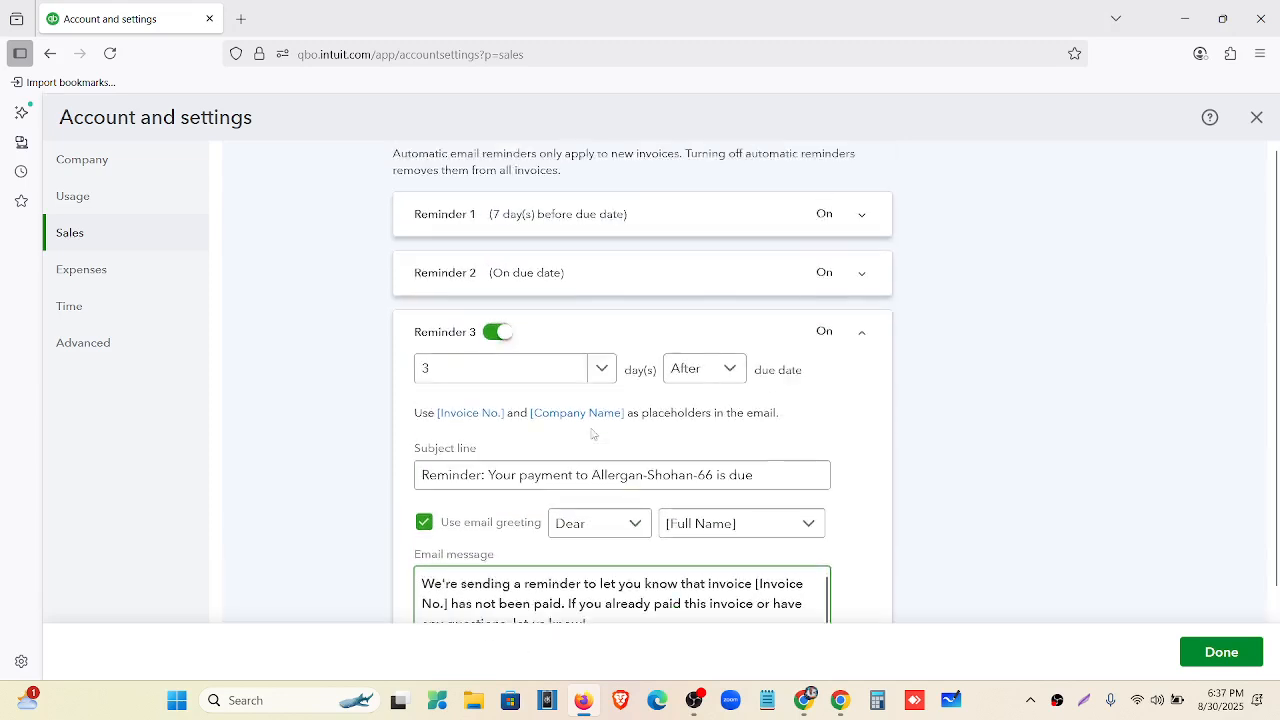
pyautogui.click(565, 295)
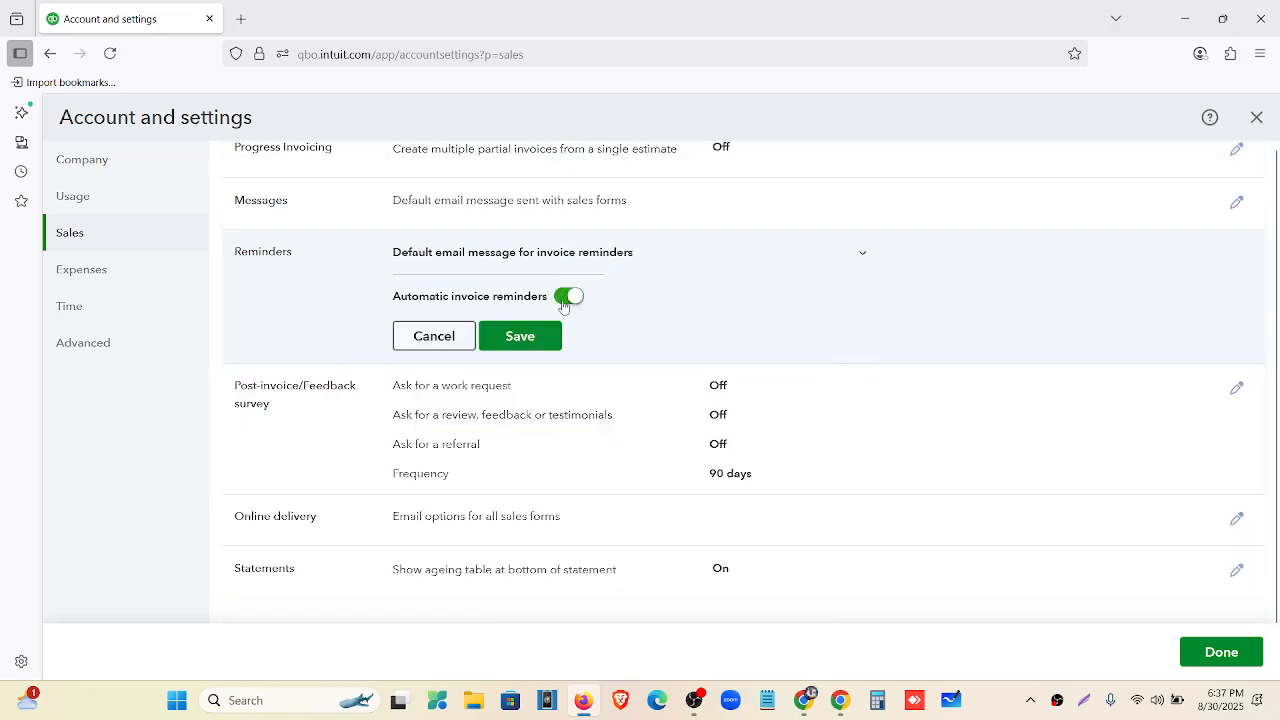
pyautogui.click(518, 338)
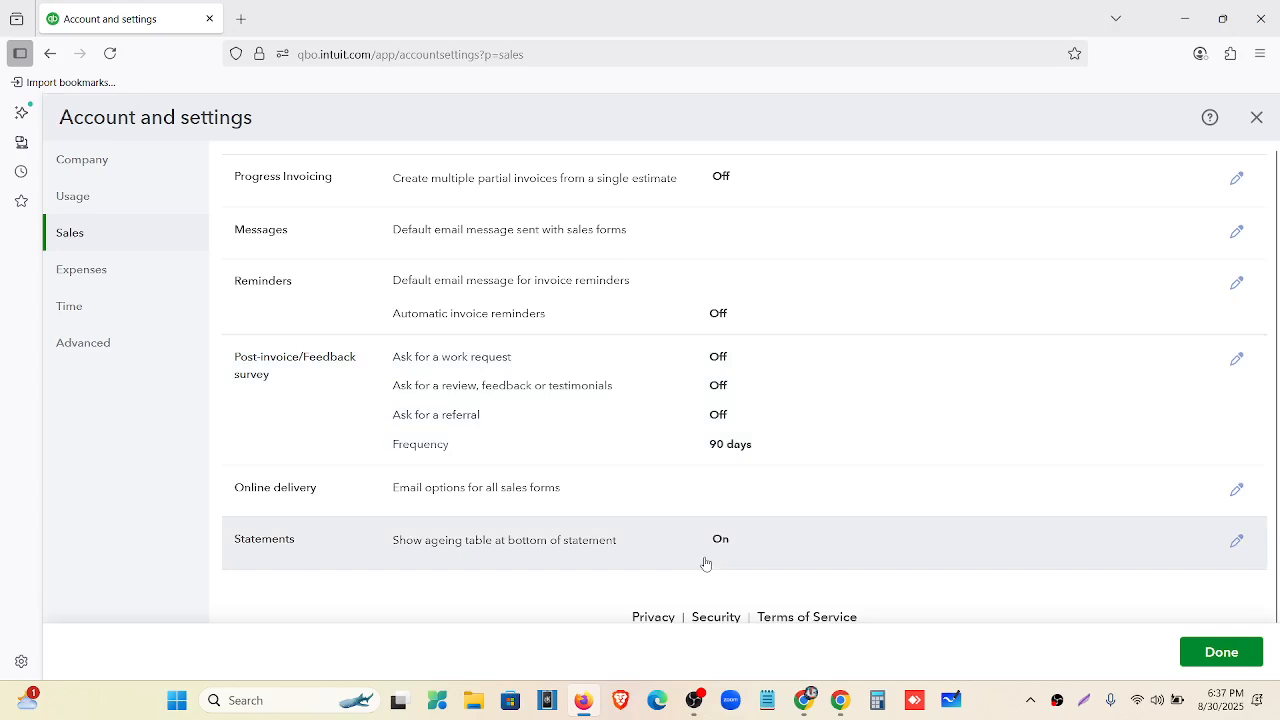
# Review the remaining Sales settings, then close Account and settings with Done.
pyautogui.scroll(8, 705, 563)
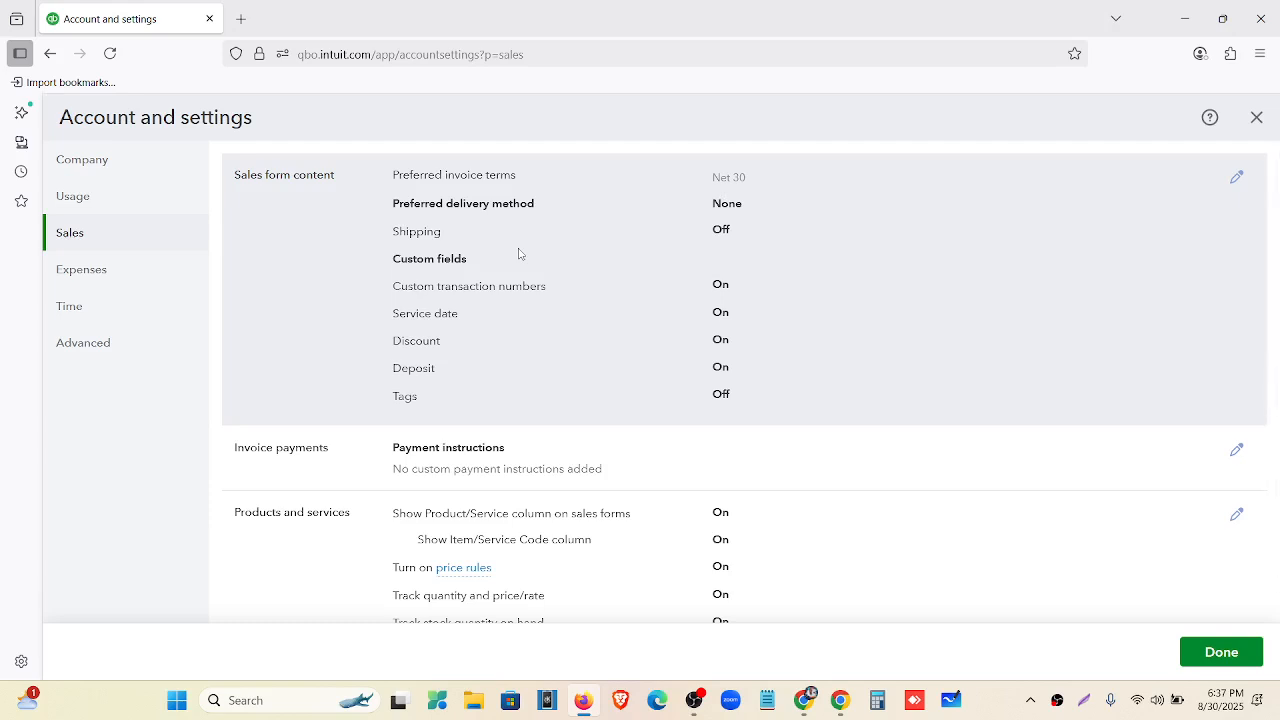
pyautogui.scroll(-3, 588, 425)
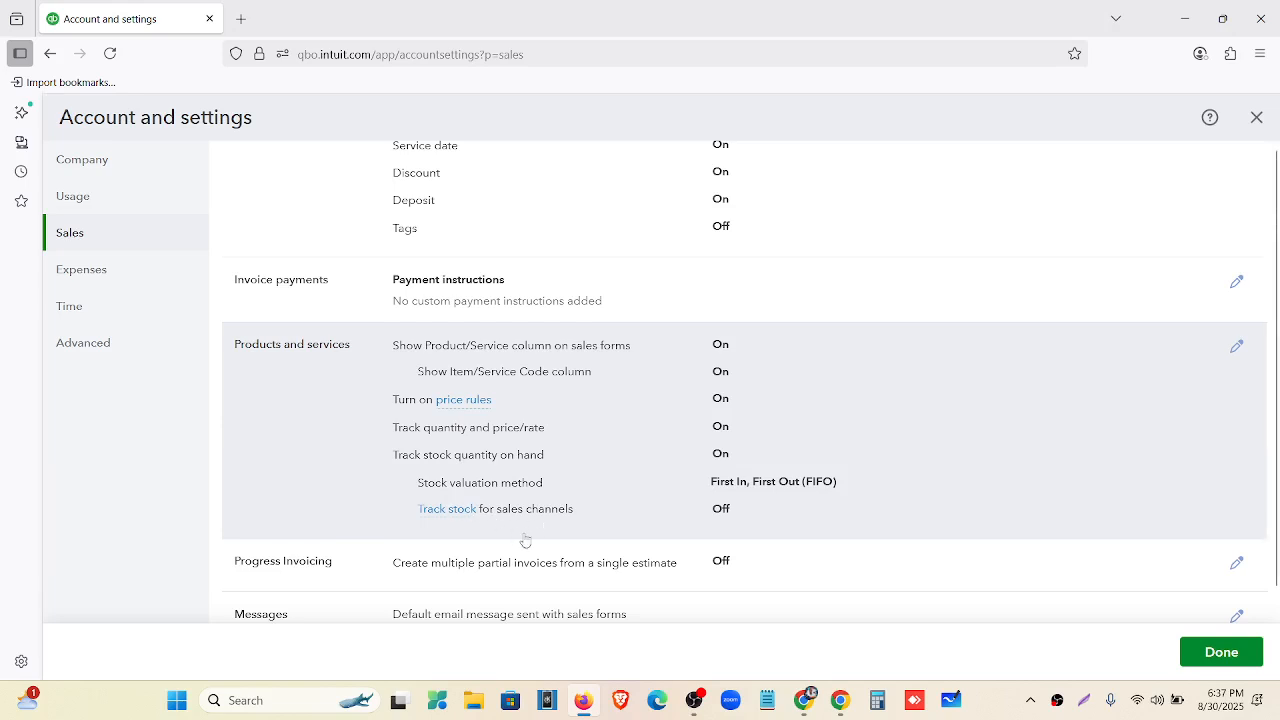
pyautogui.scroll(-1, 600, 490)
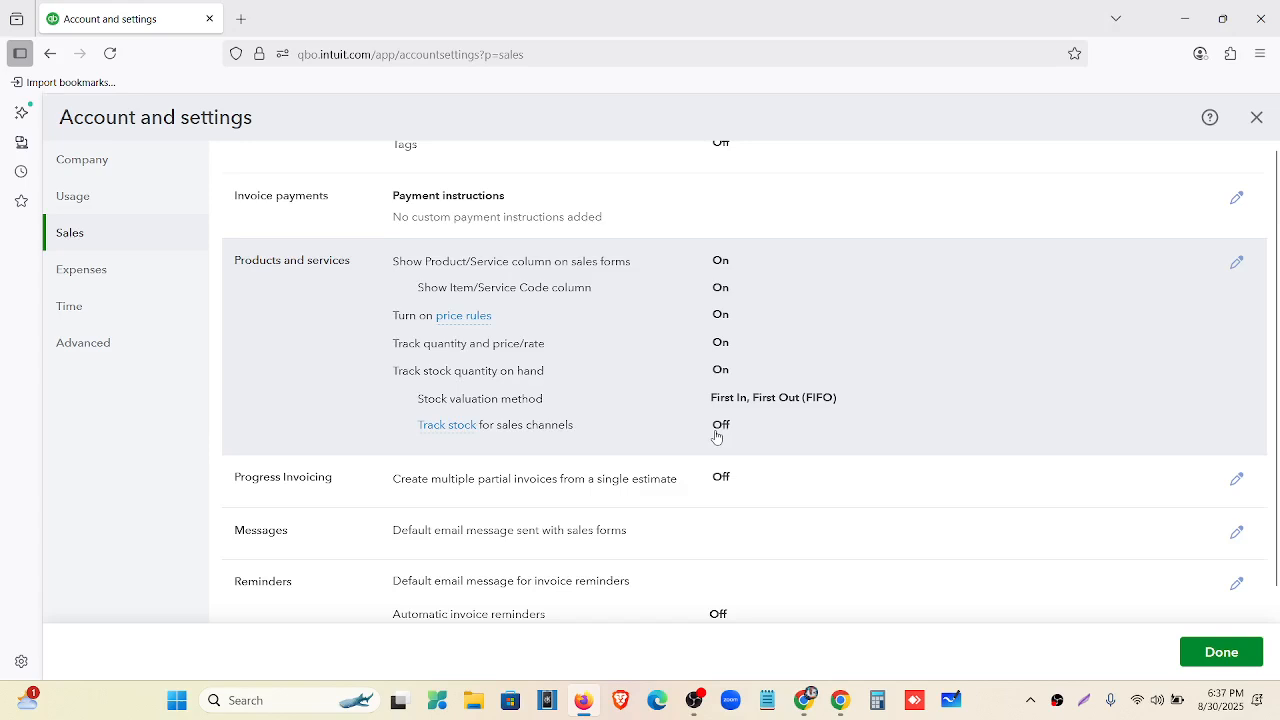
pyautogui.scroll(-2, 660, 428)
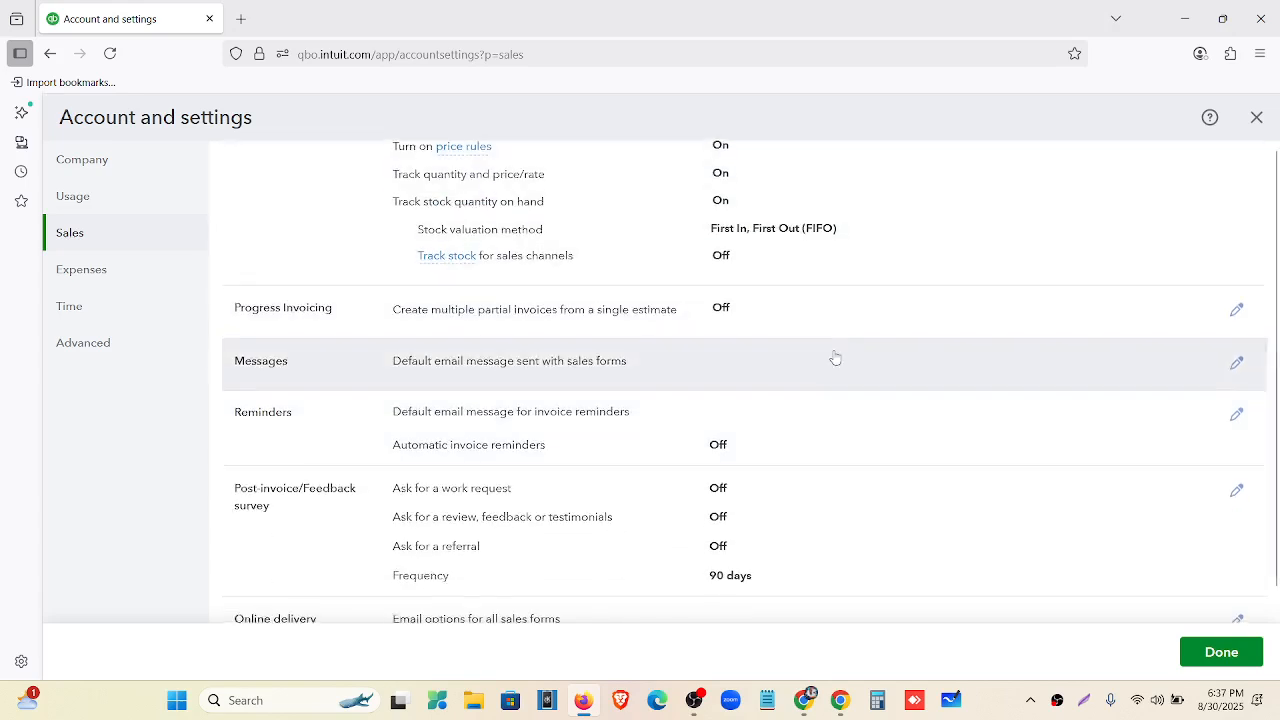
pyautogui.scroll(-1, 800, 358)
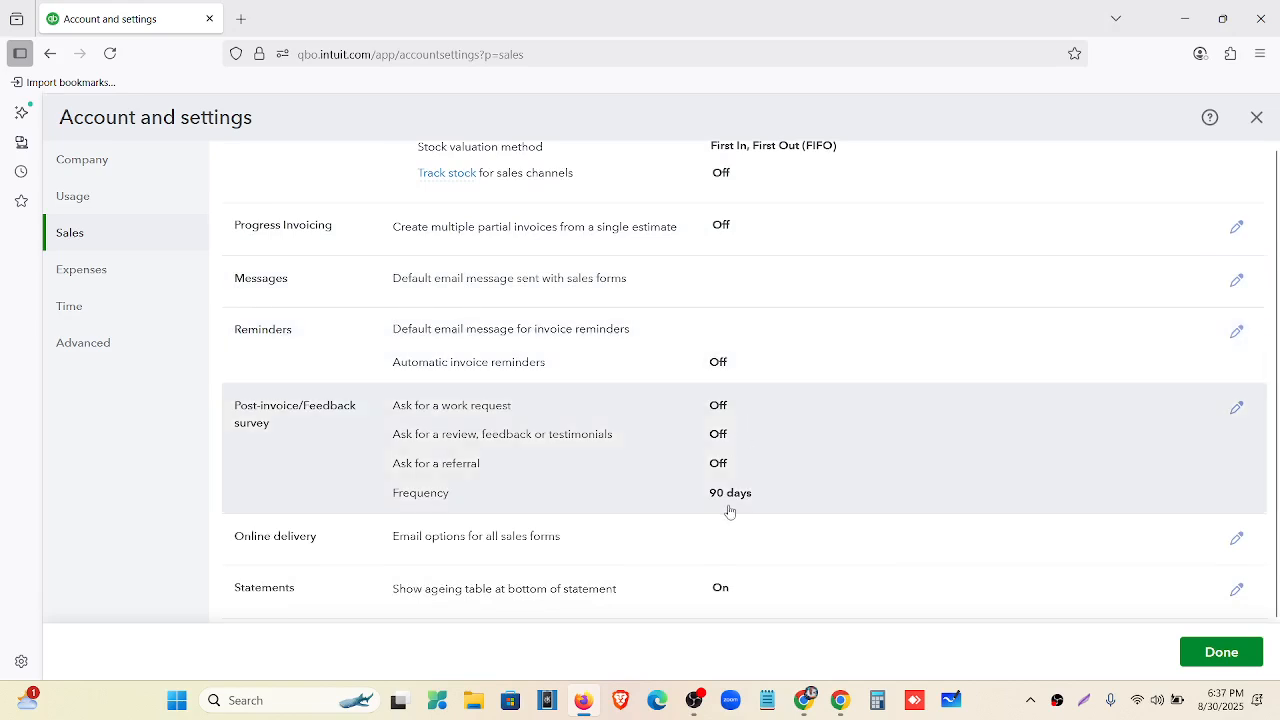
pyautogui.scroll(-1, 720, 512)
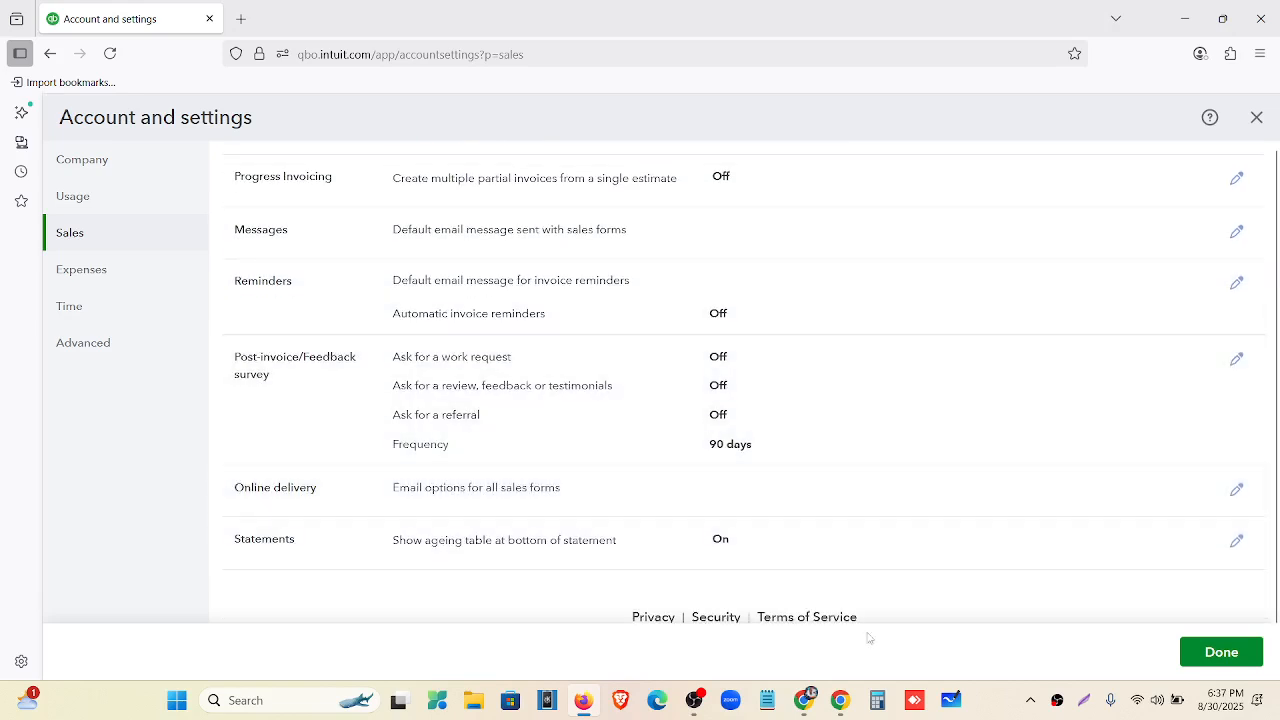
pyautogui.click(1198, 662)
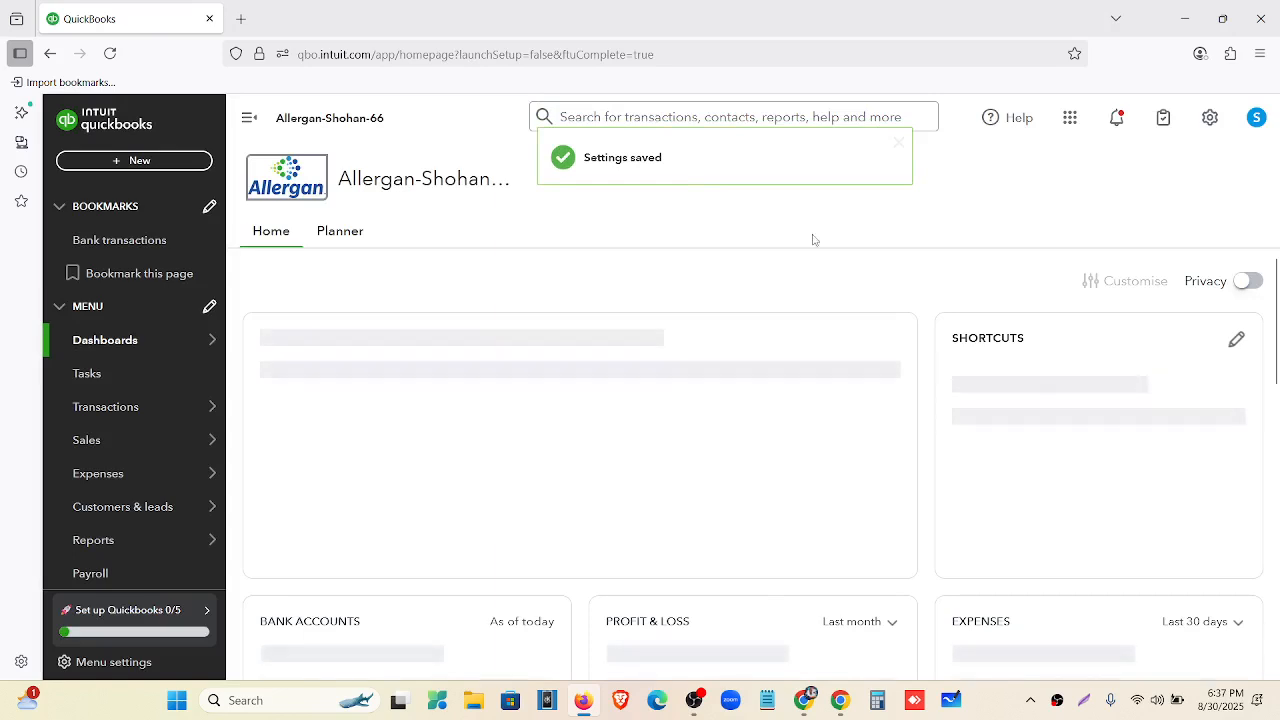
# Reopen Account and settings on Expenses and edit the Bills and expenses section.
pyautogui.click(1208, 118)
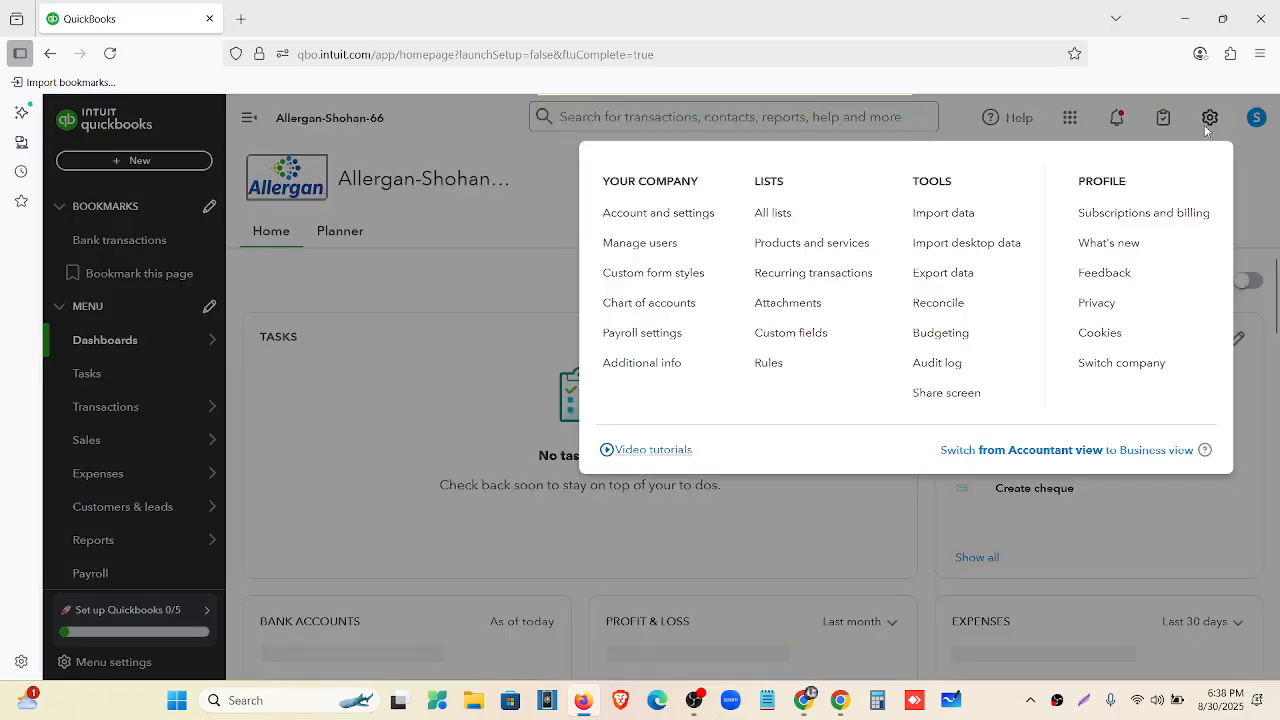
pyautogui.click(695, 216)
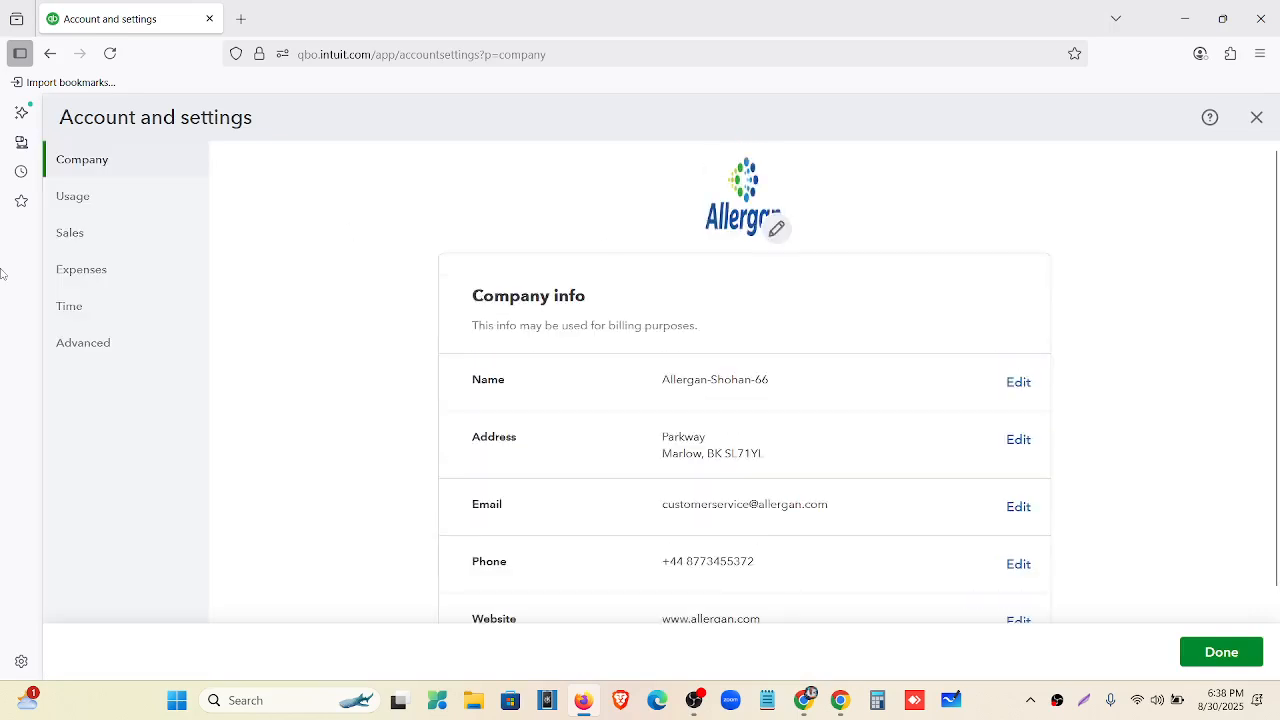
pyautogui.click(107, 271)
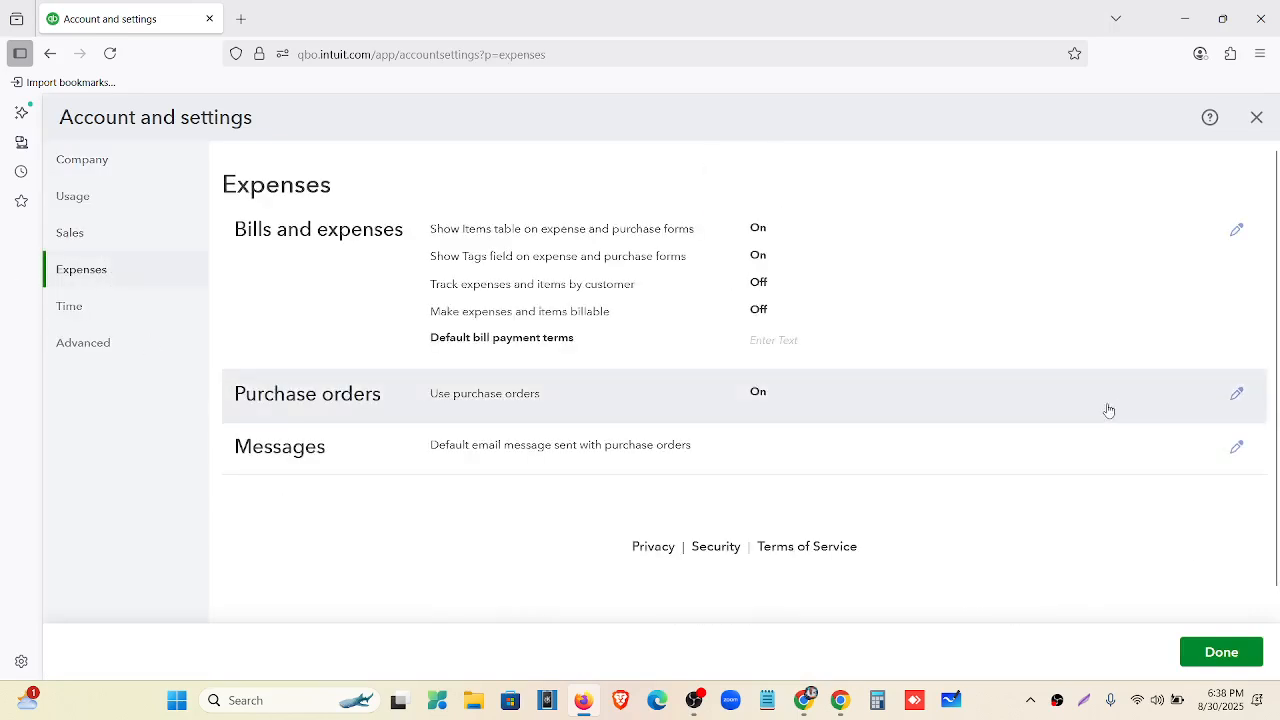
pyautogui.click(1145, 258)
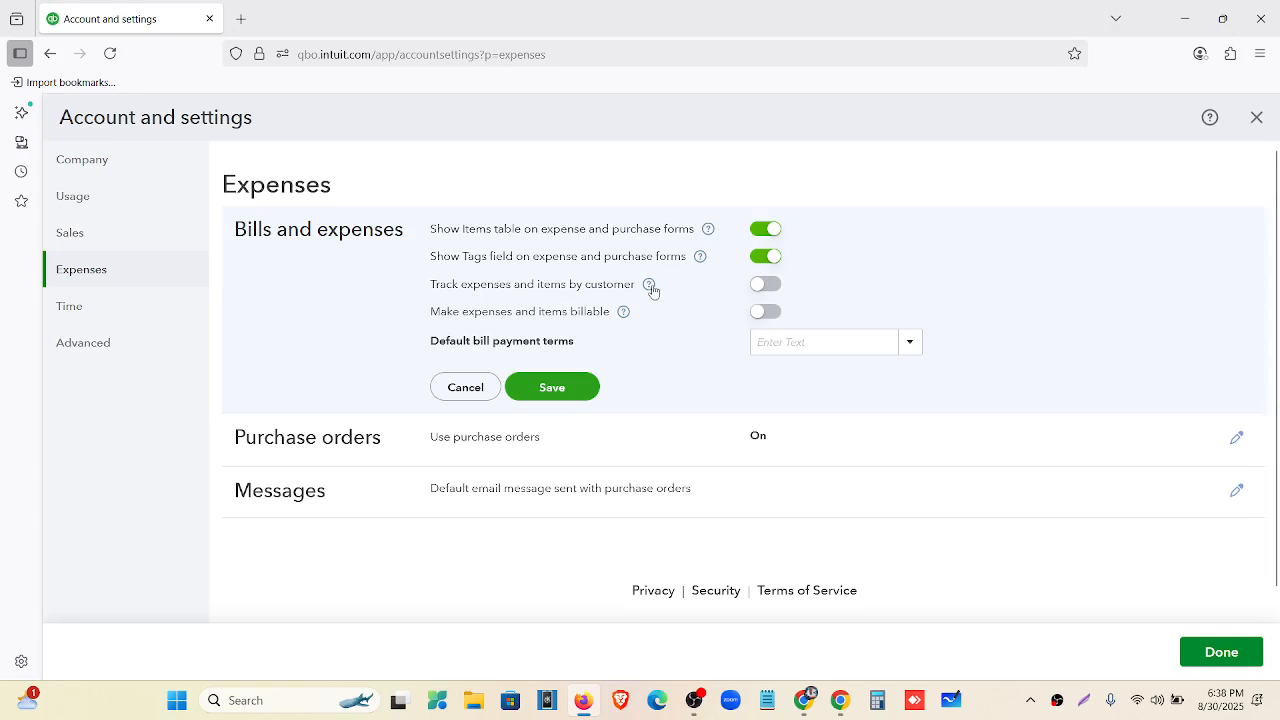
# Turn on tracking expenses by customer, set Net 30 default bill terms, save and close.
pyautogui.click(771, 287)
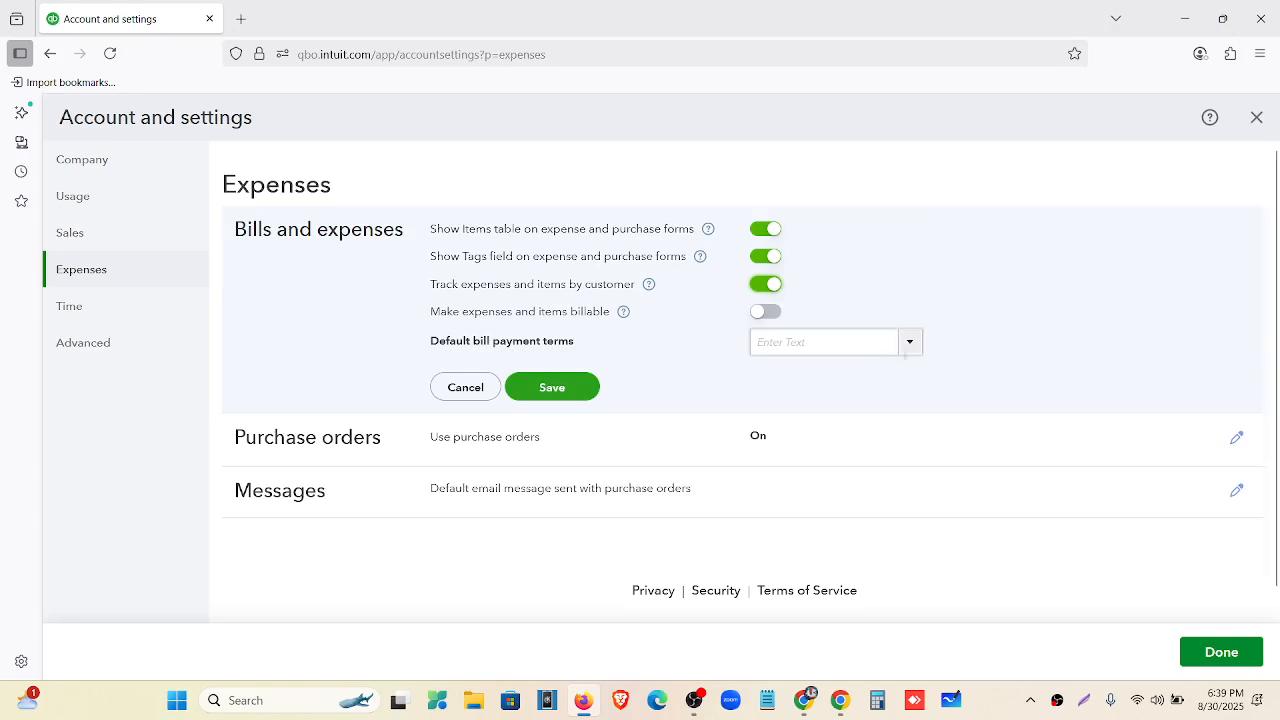
pyautogui.click(909, 342)
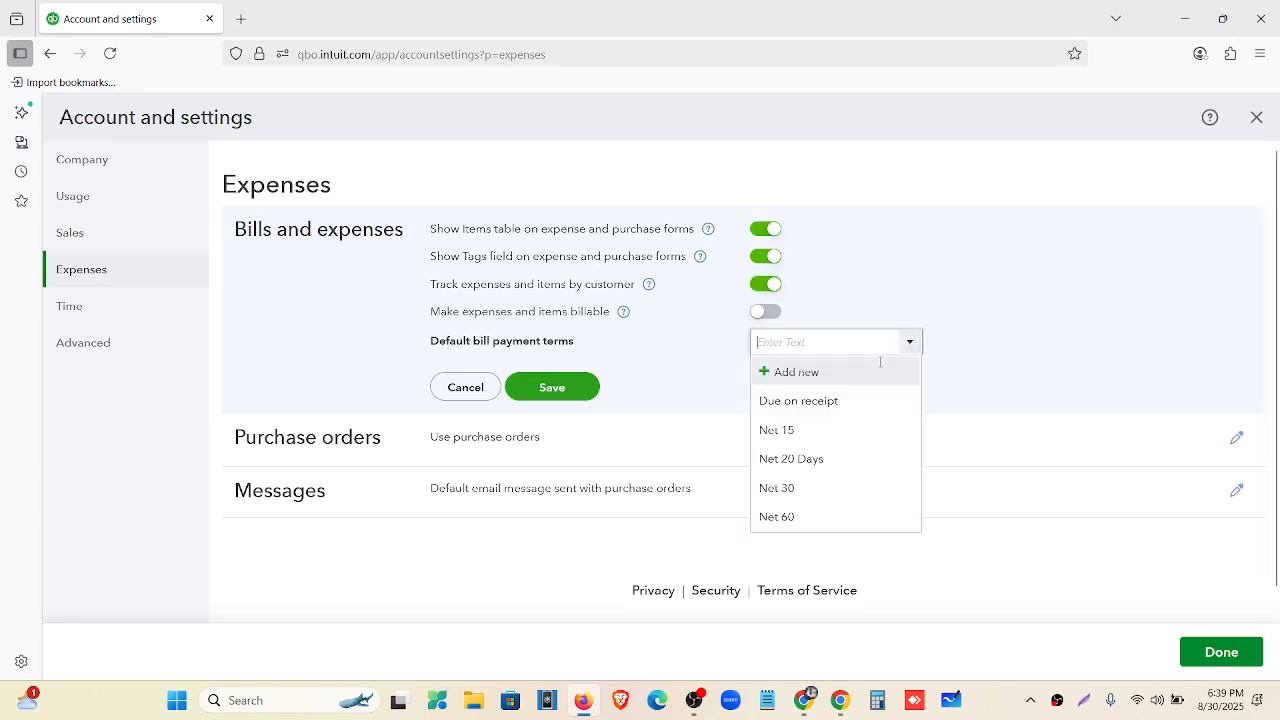
pyautogui.click(845, 488)
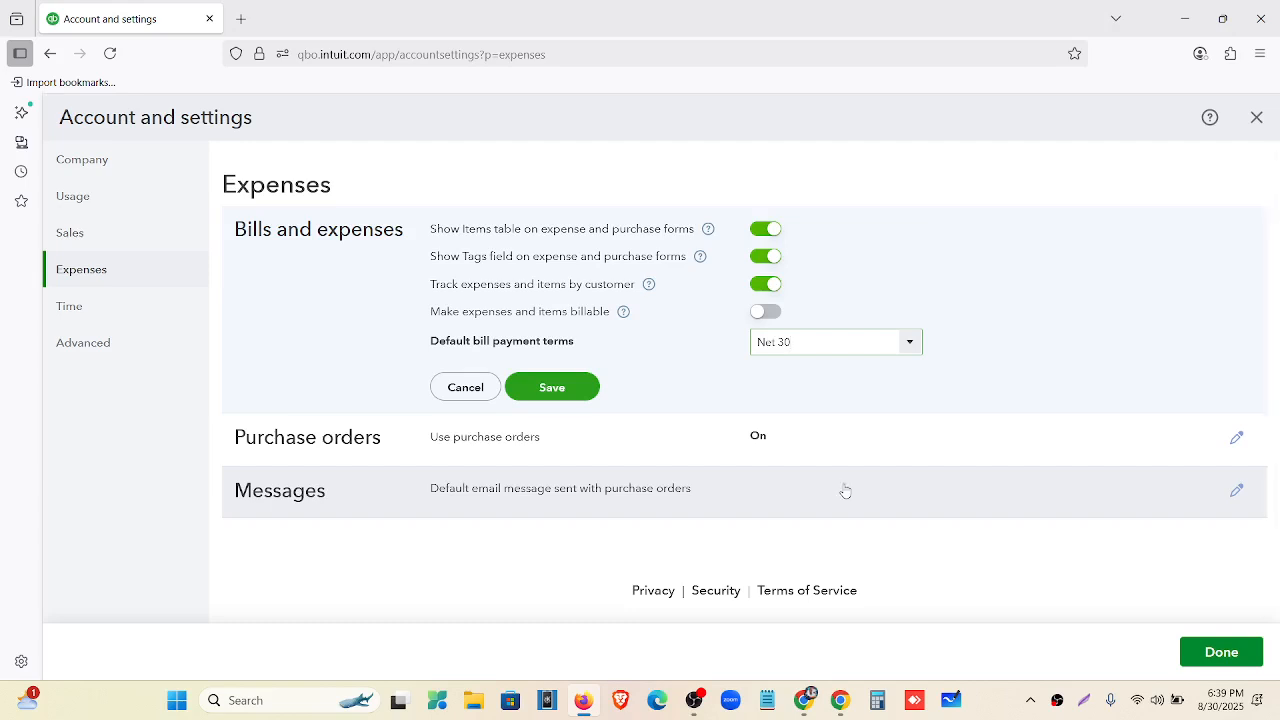
pyautogui.click(578, 399)
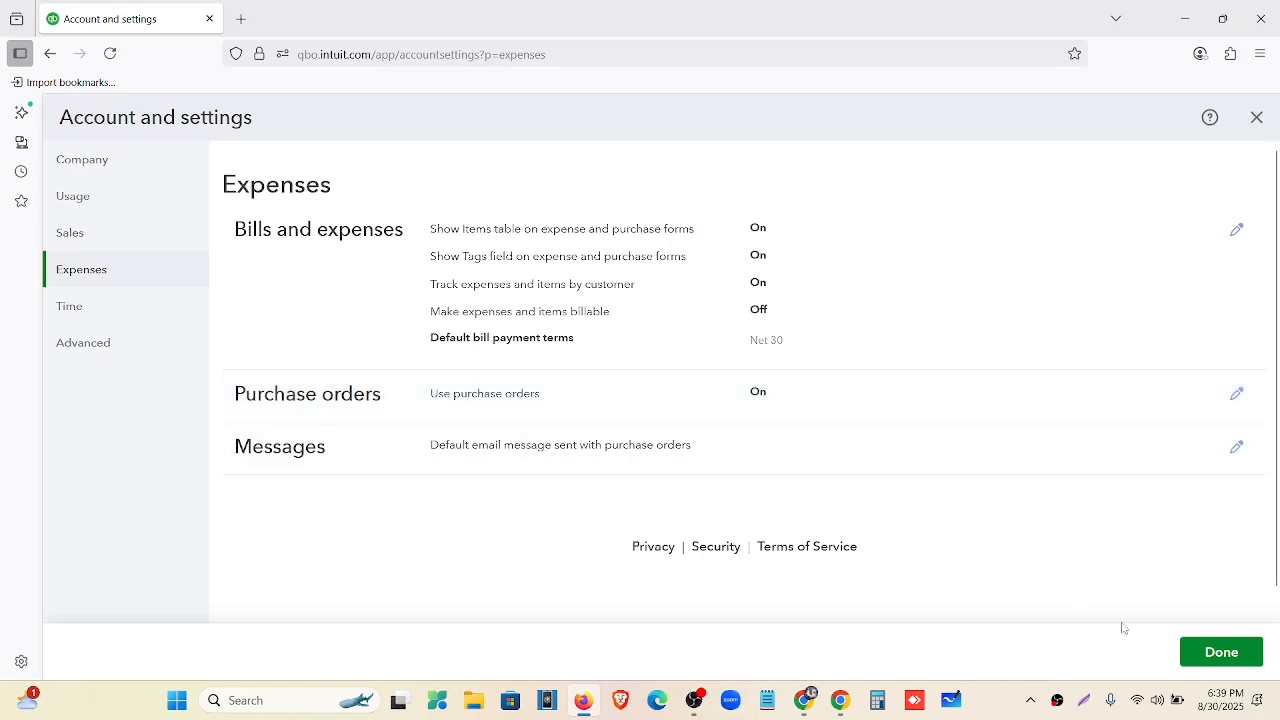
pyautogui.click(1207, 662)
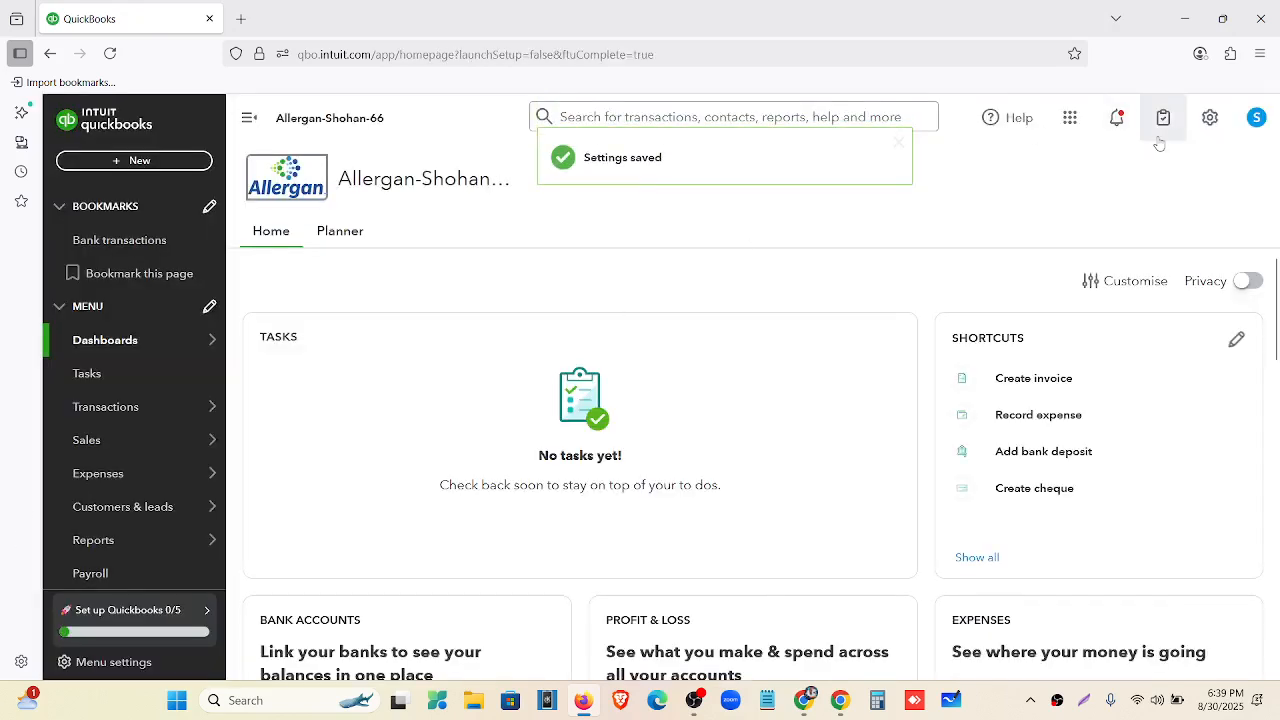
# Reopen Account and settings from the gear menu on the Time page.
pyautogui.click(1207, 128)
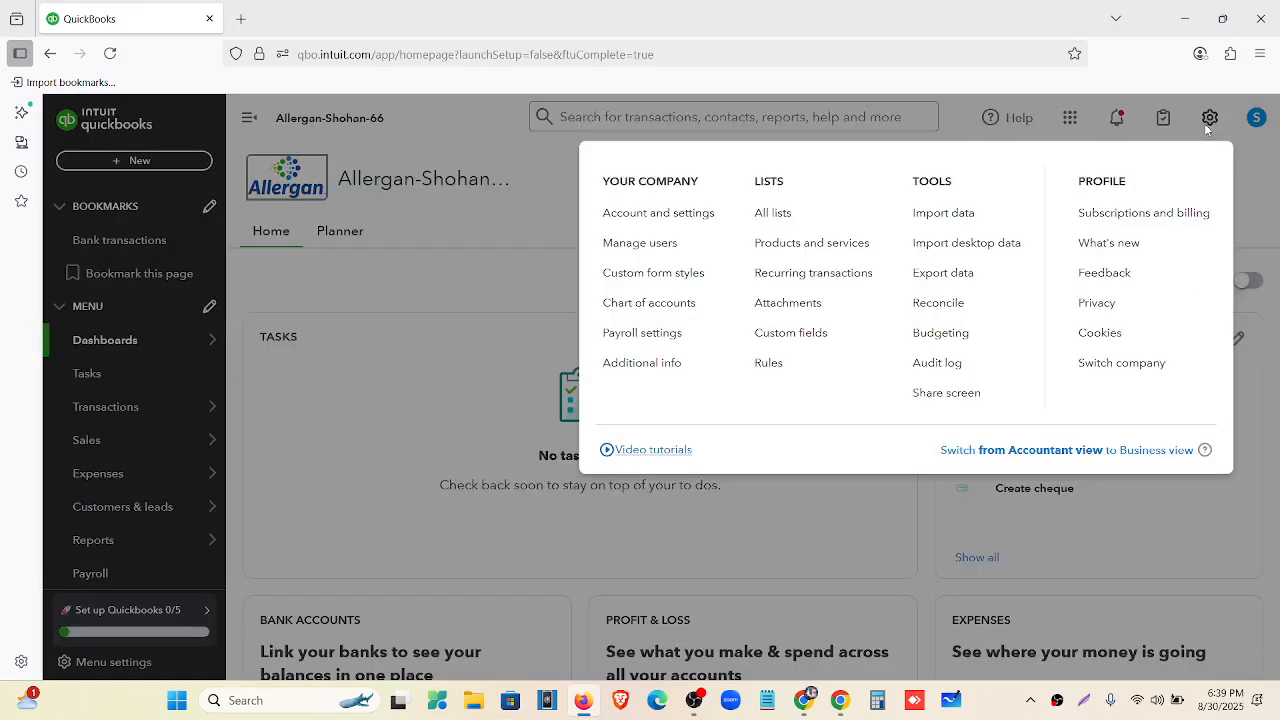
pyautogui.click(673, 213)
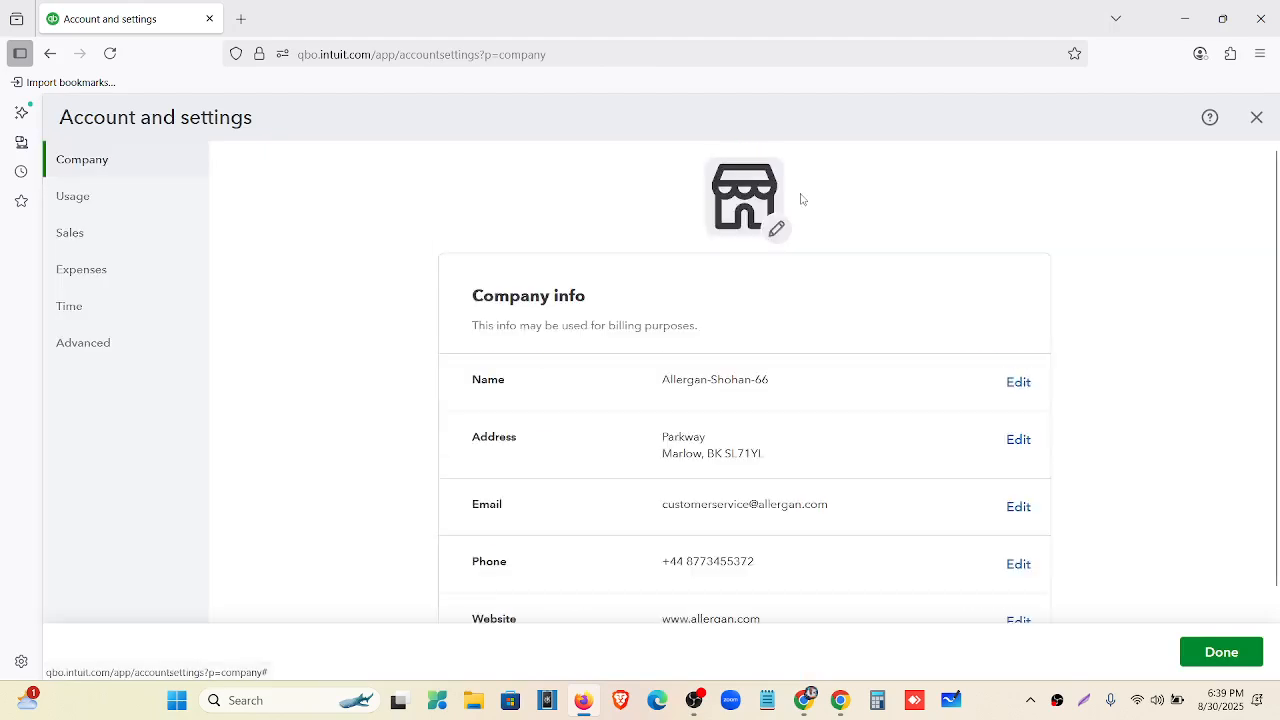
pyautogui.click(92, 316)
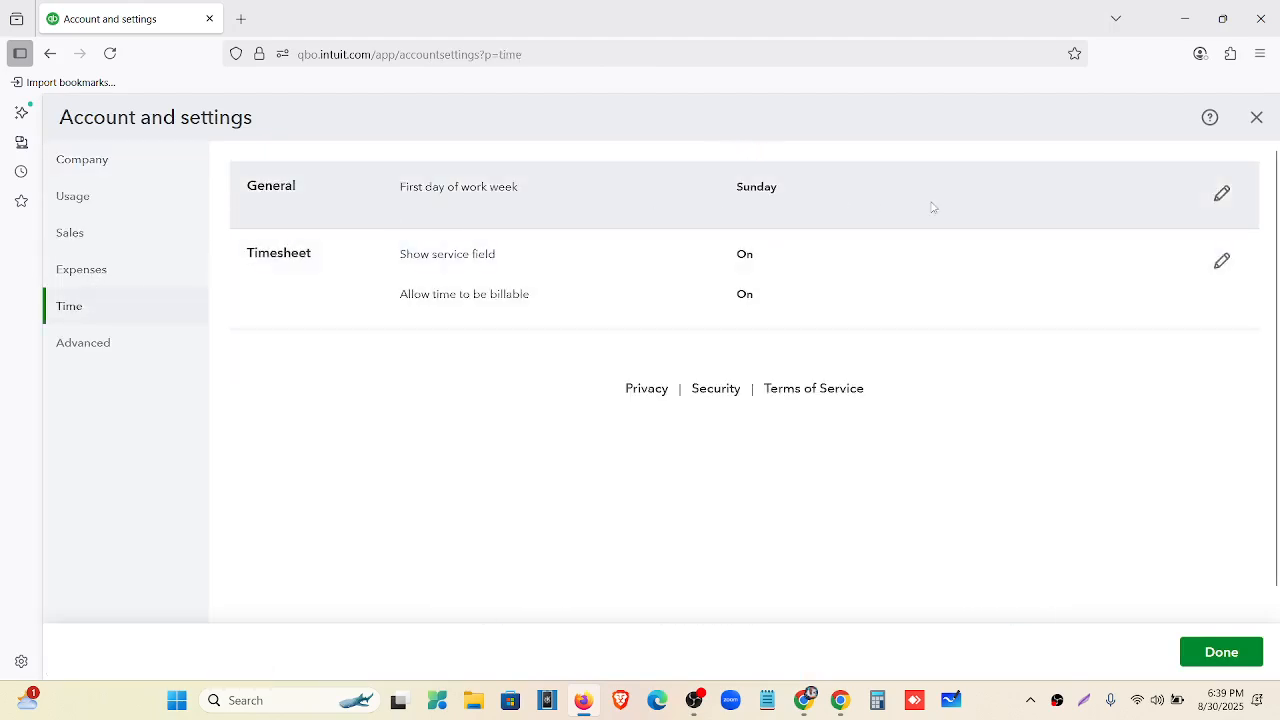
# Set Monday as the first day of the work week, save, and close settings.
pyautogui.click(1222, 193)
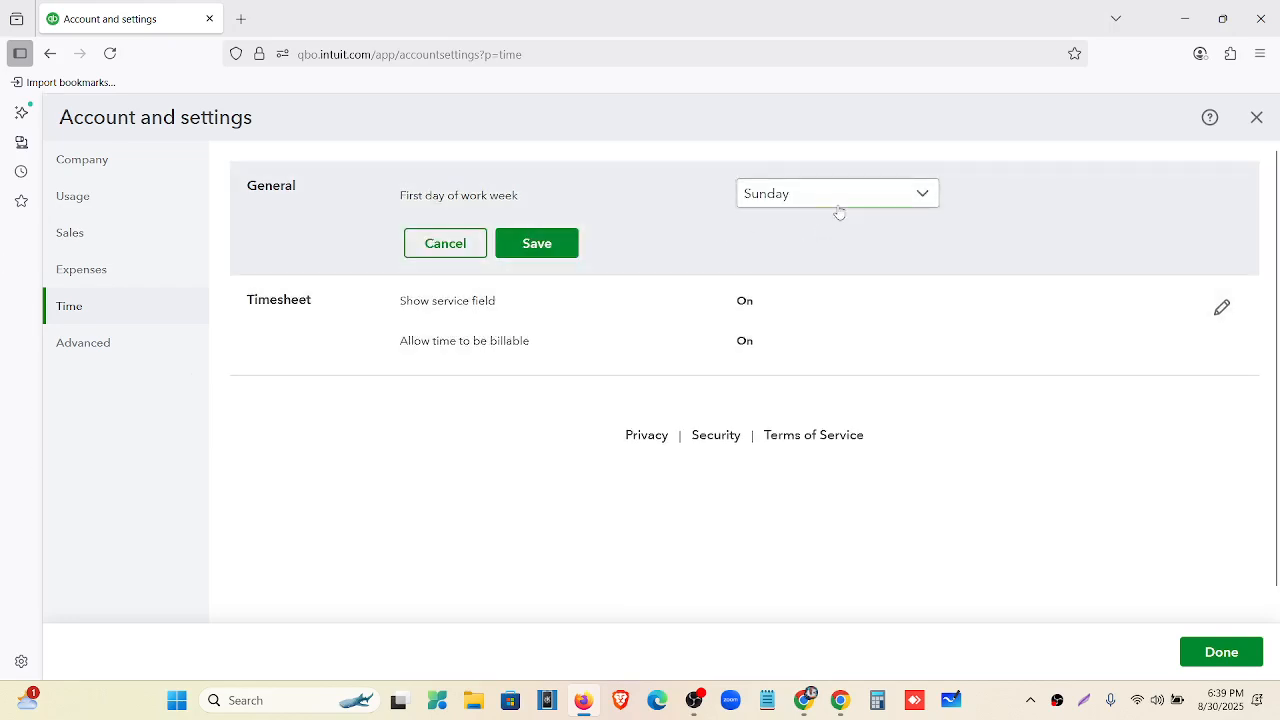
pyautogui.click(839, 200)
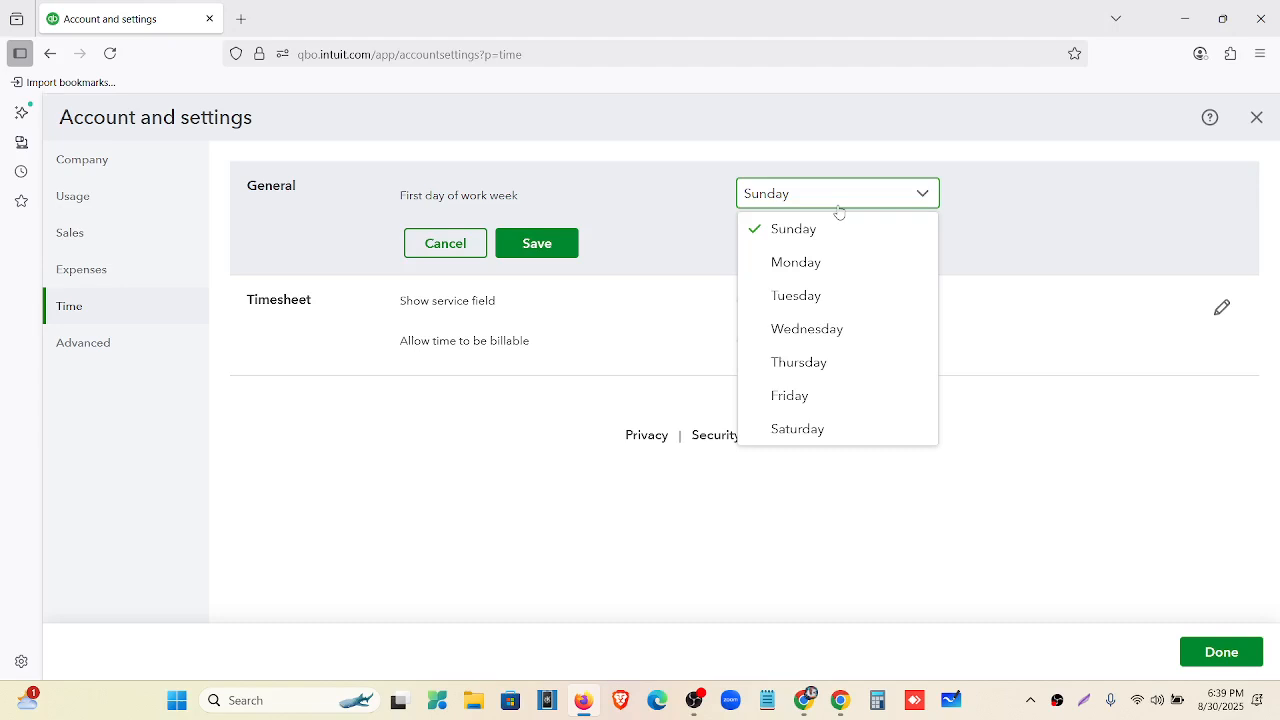
pyautogui.click(814, 263)
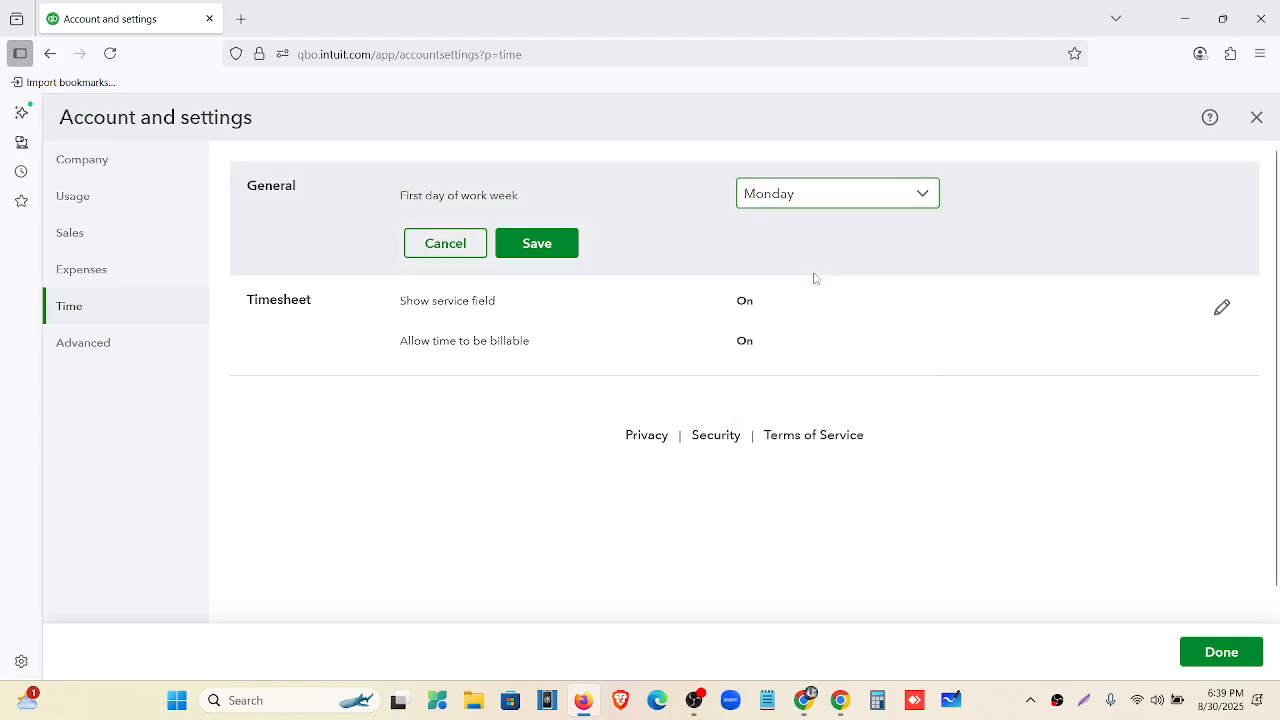
pyautogui.click(538, 244)
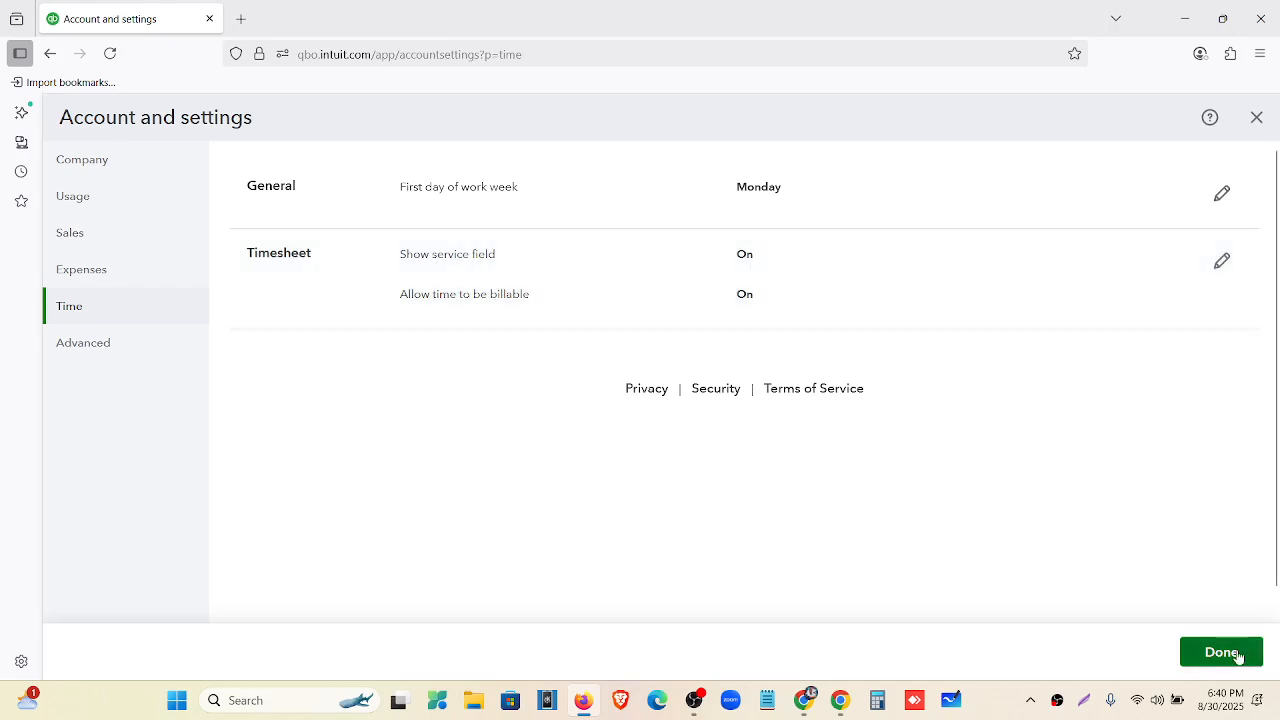
pyautogui.click(1237, 654)
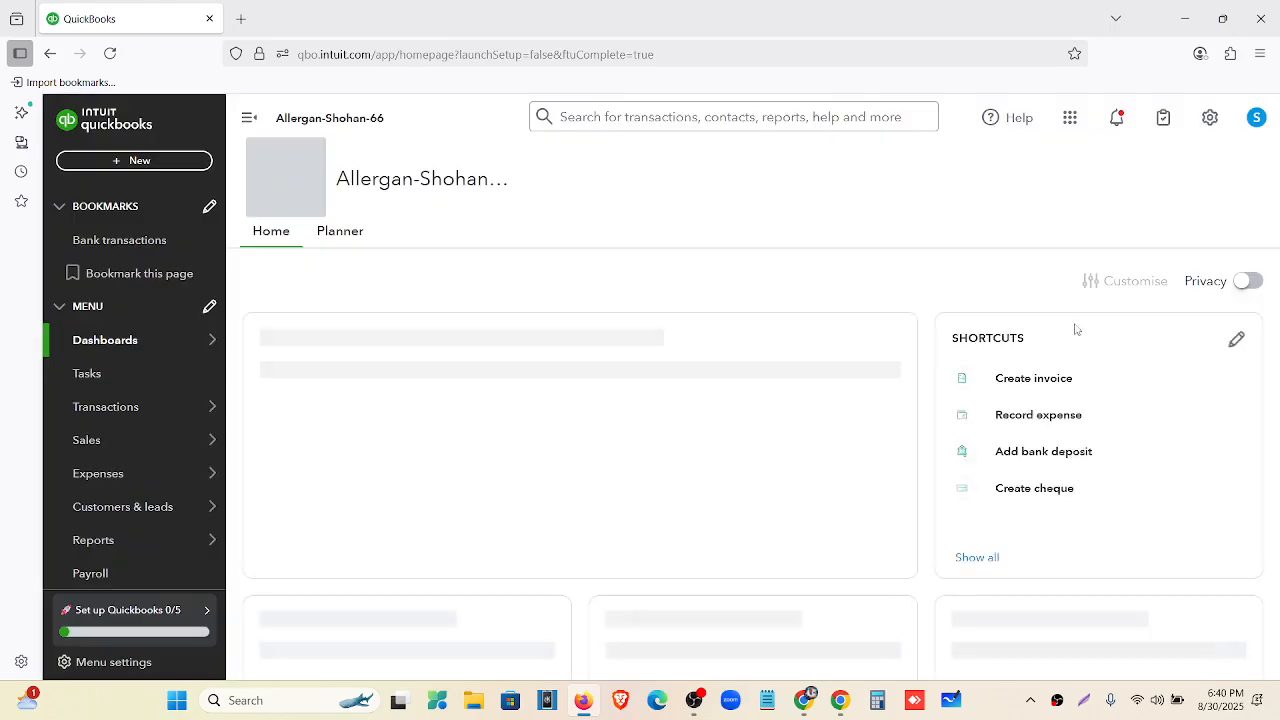
# Open Account and settings on the Advanced page.
pyautogui.click(1210, 120)
pyautogui.click(635, 215)
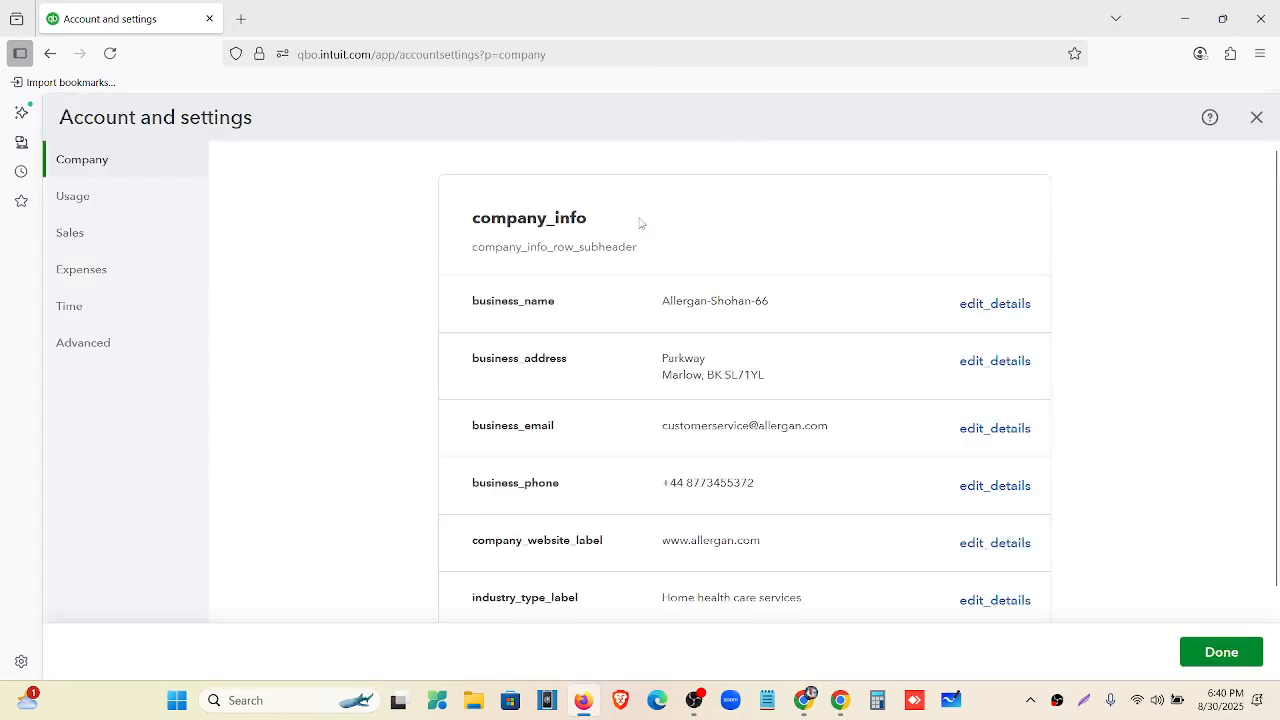
pyautogui.click(106, 344)
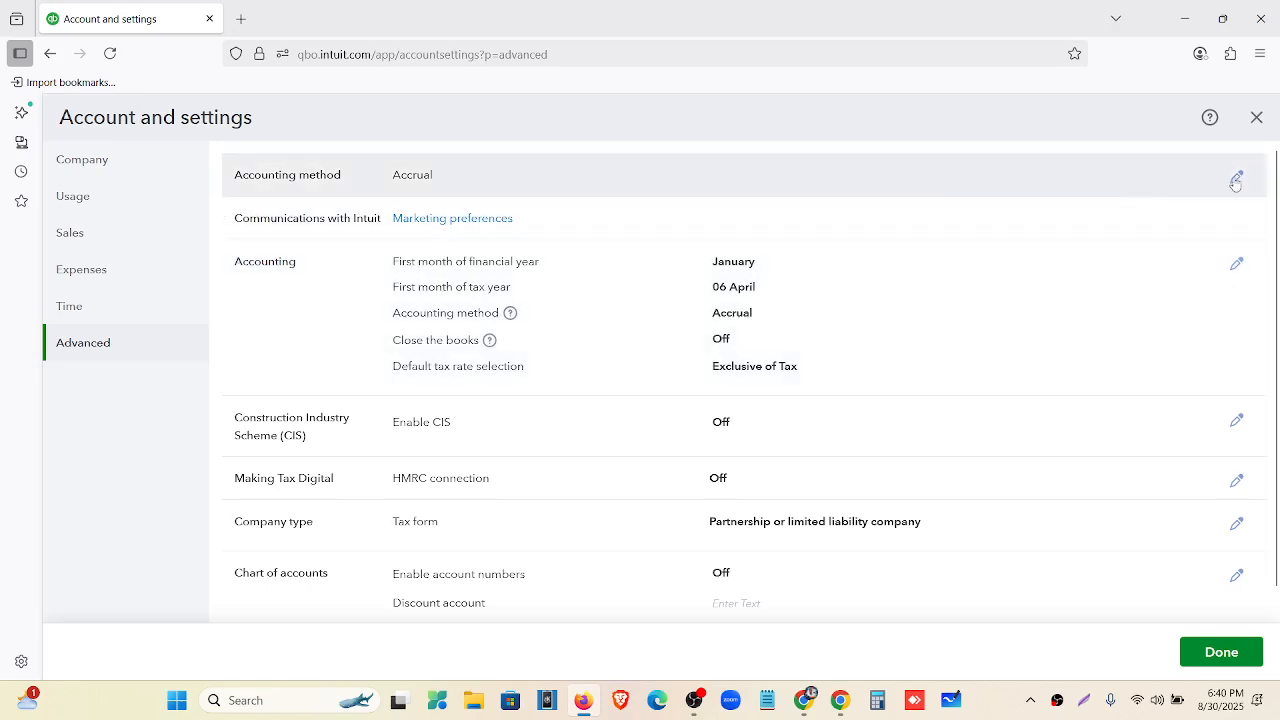
# Confirm the accounting method stays Accrual, cancel the edit, and scroll to Accounting.
pyautogui.click(1154, 185)
pyautogui.click(452, 181)
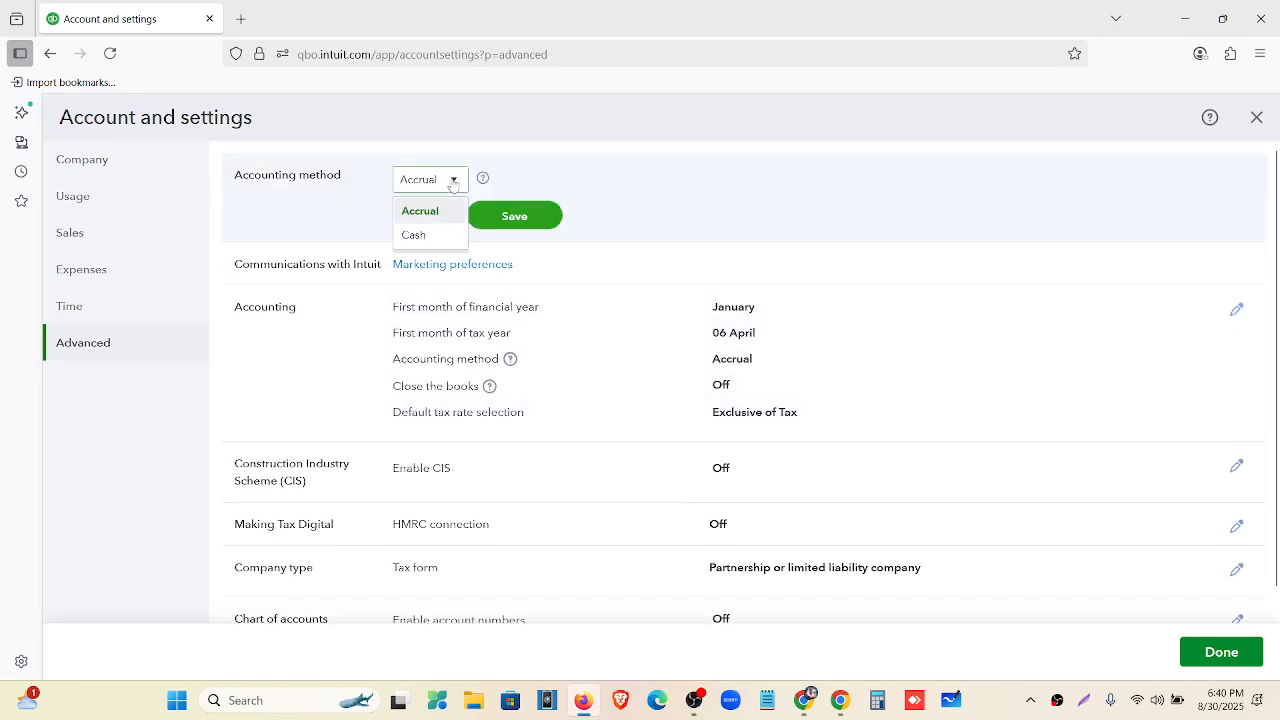
pyautogui.click(655, 192)
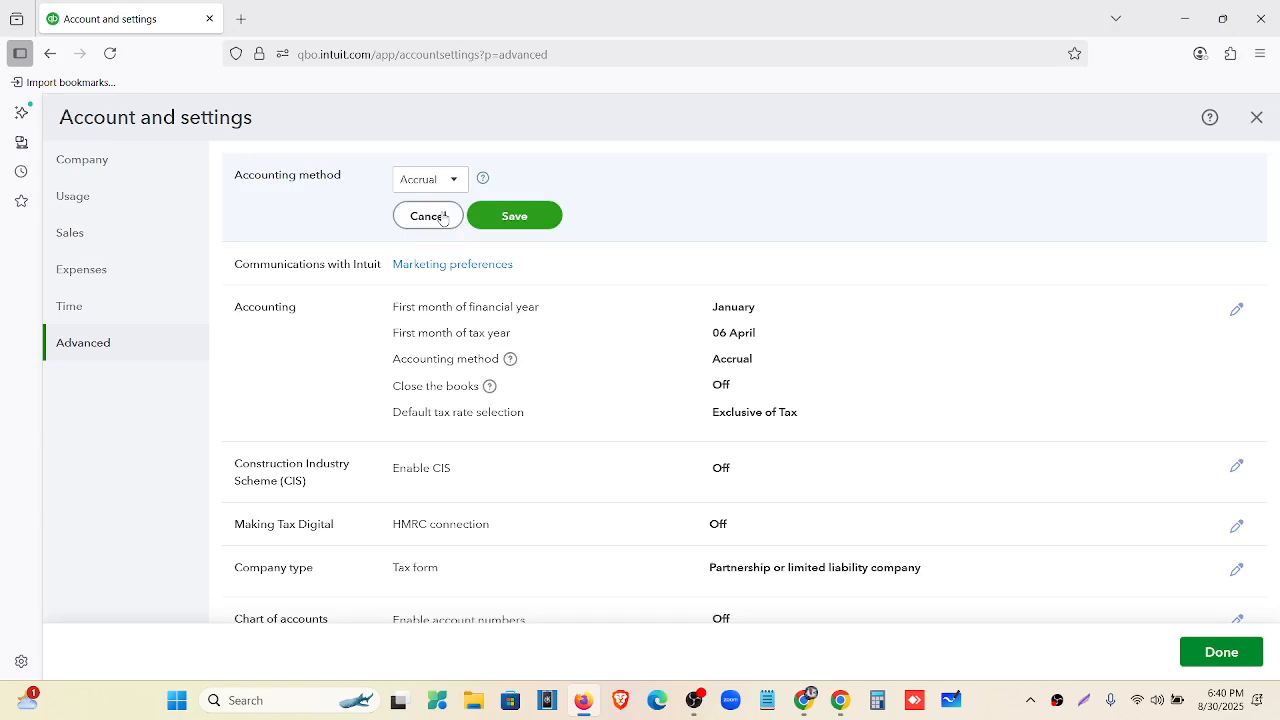
pyautogui.click(443, 218)
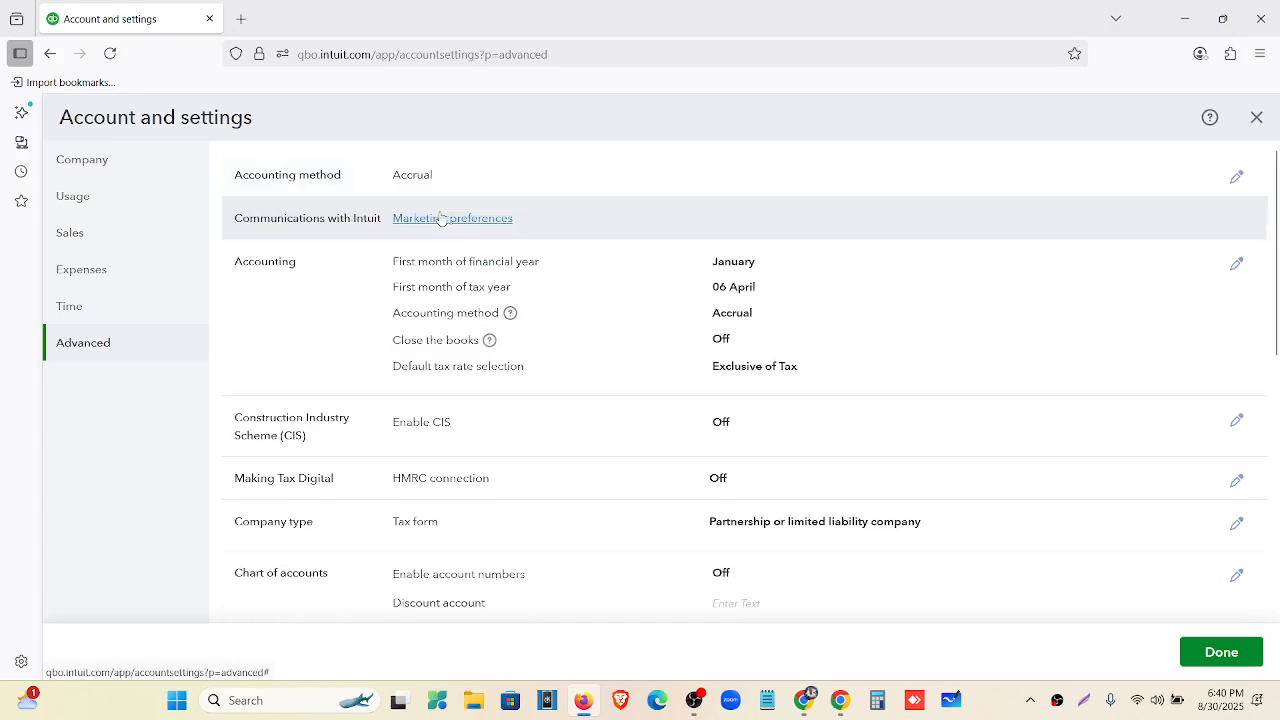
pyautogui.scroll(-2, 540, 210)
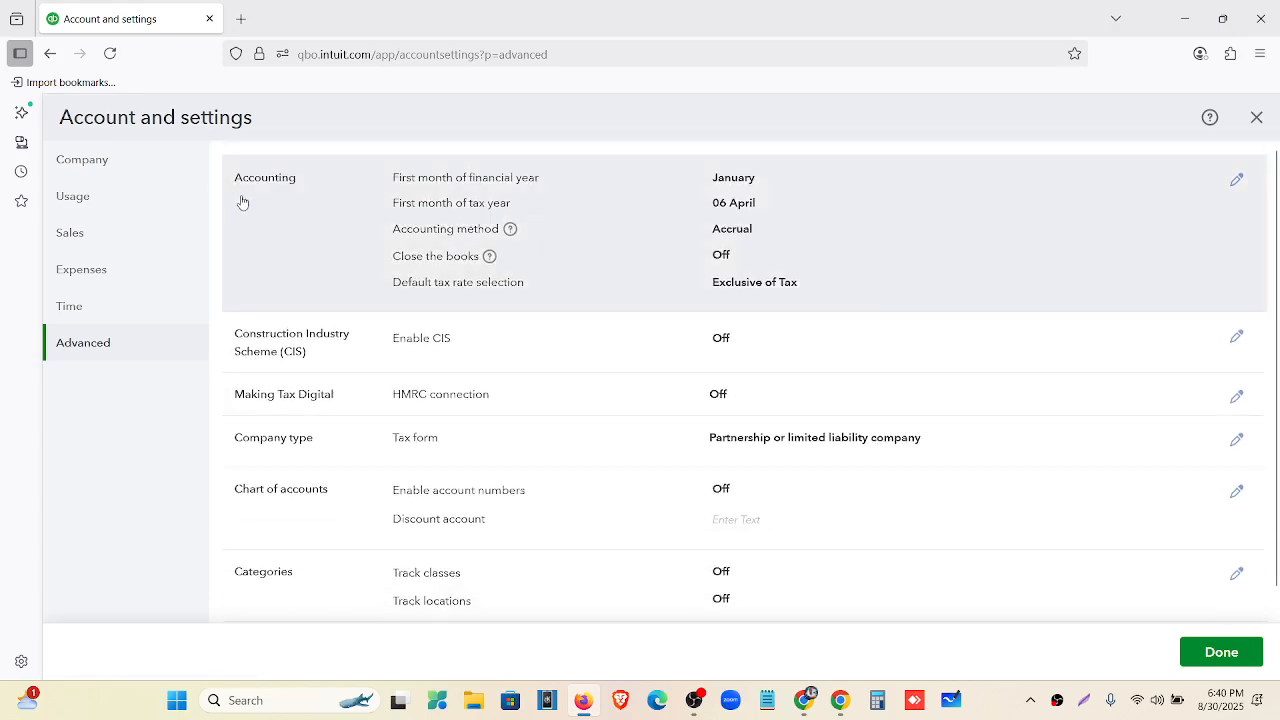
# Set the financial year to start in October, keep the tax year at 06 April, and save.
pyautogui.click(1236, 180)
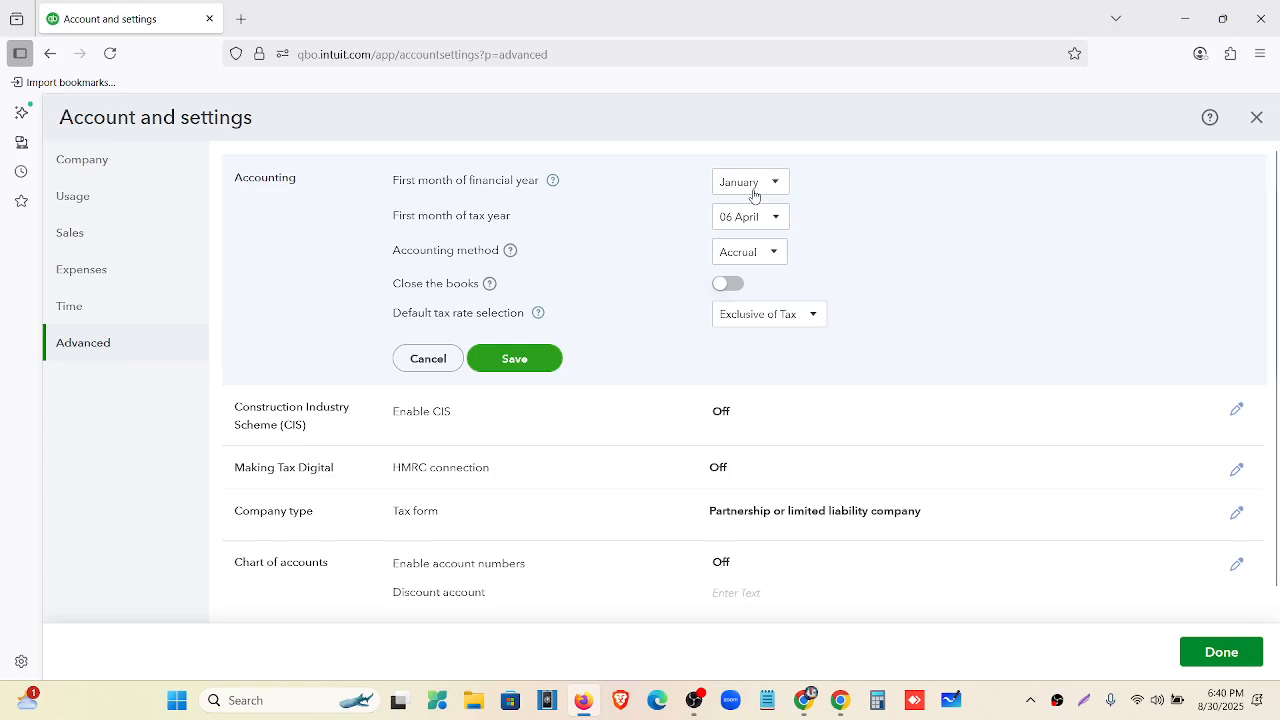
pyautogui.click(774, 182)
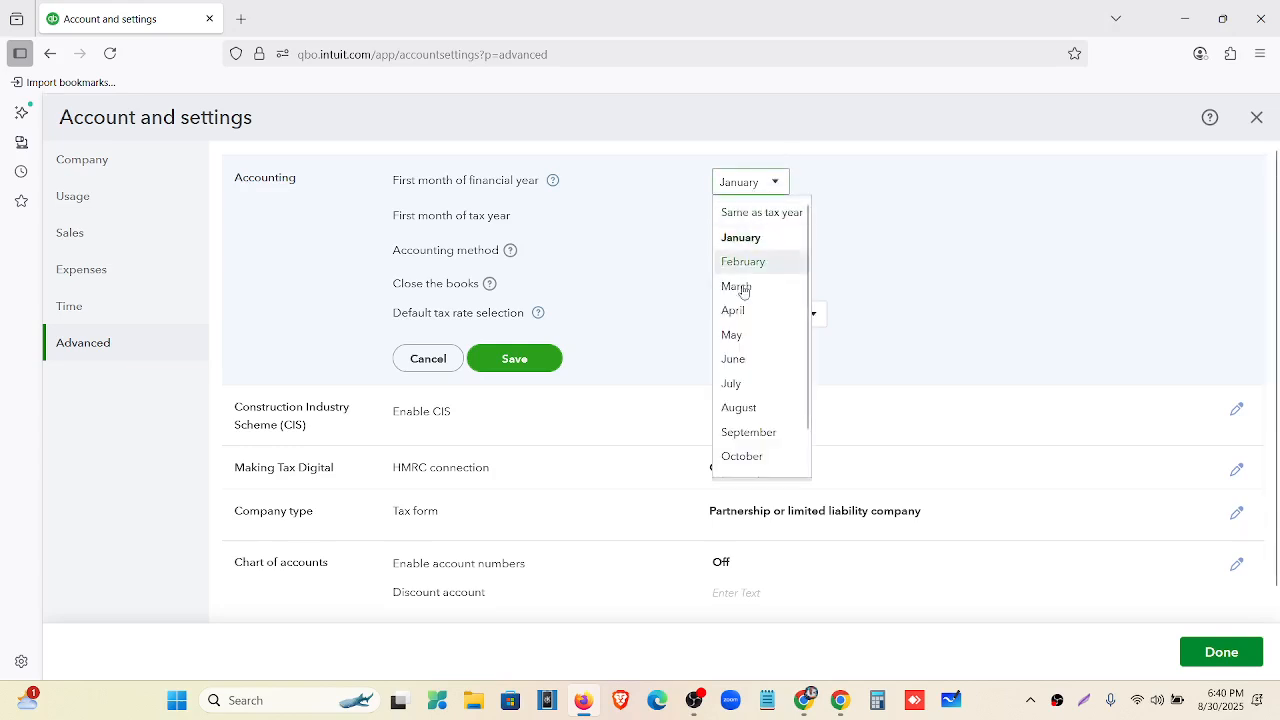
pyautogui.click(758, 457)
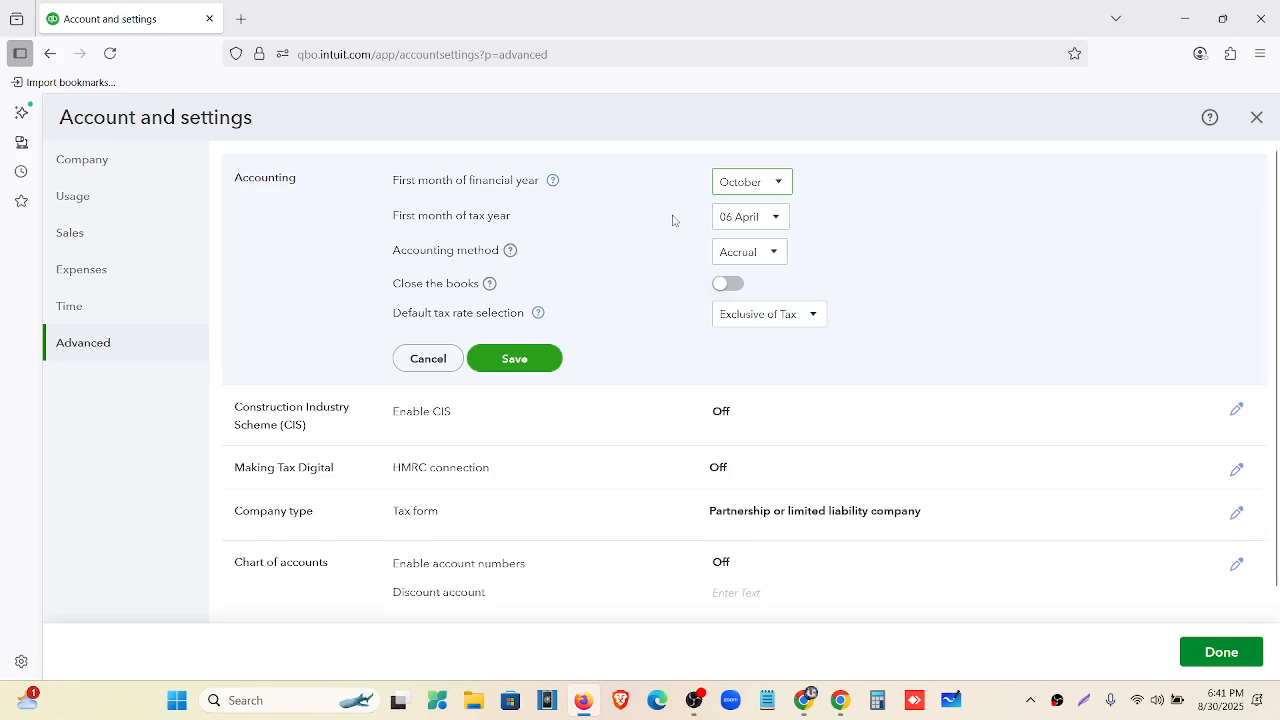
pyautogui.click(673, 220)
pyautogui.click(746, 220)
pyautogui.click(673, 250)
pyautogui.click(534, 360)
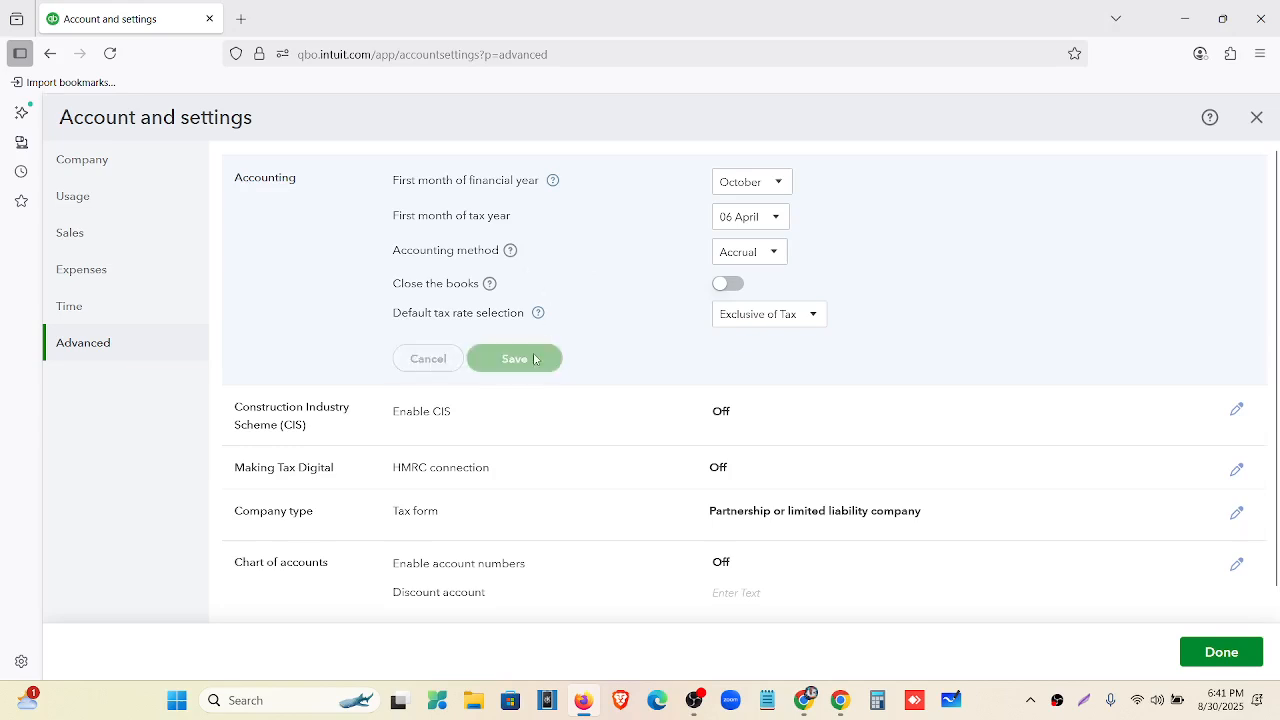
pyautogui.click(788, 200)
# Choose 01 April as the first month of the tax year.
pyautogui.click(758, 218)
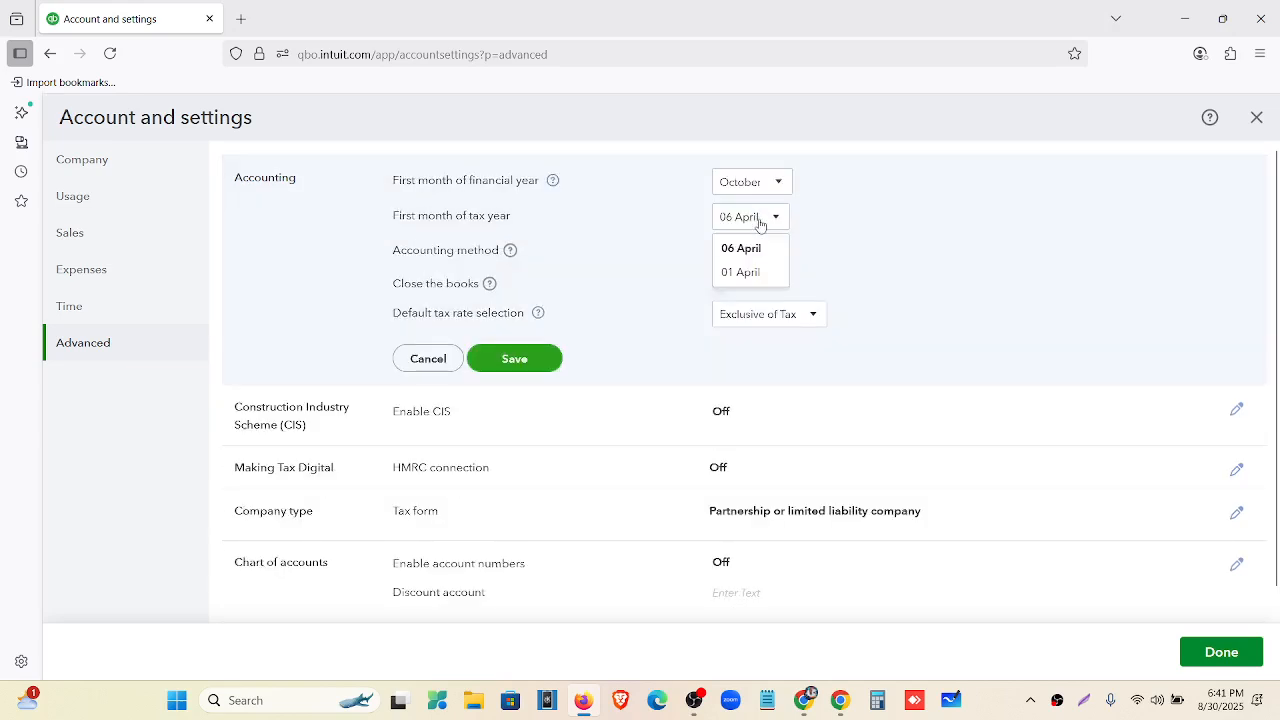
pyautogui.click(744, 275)
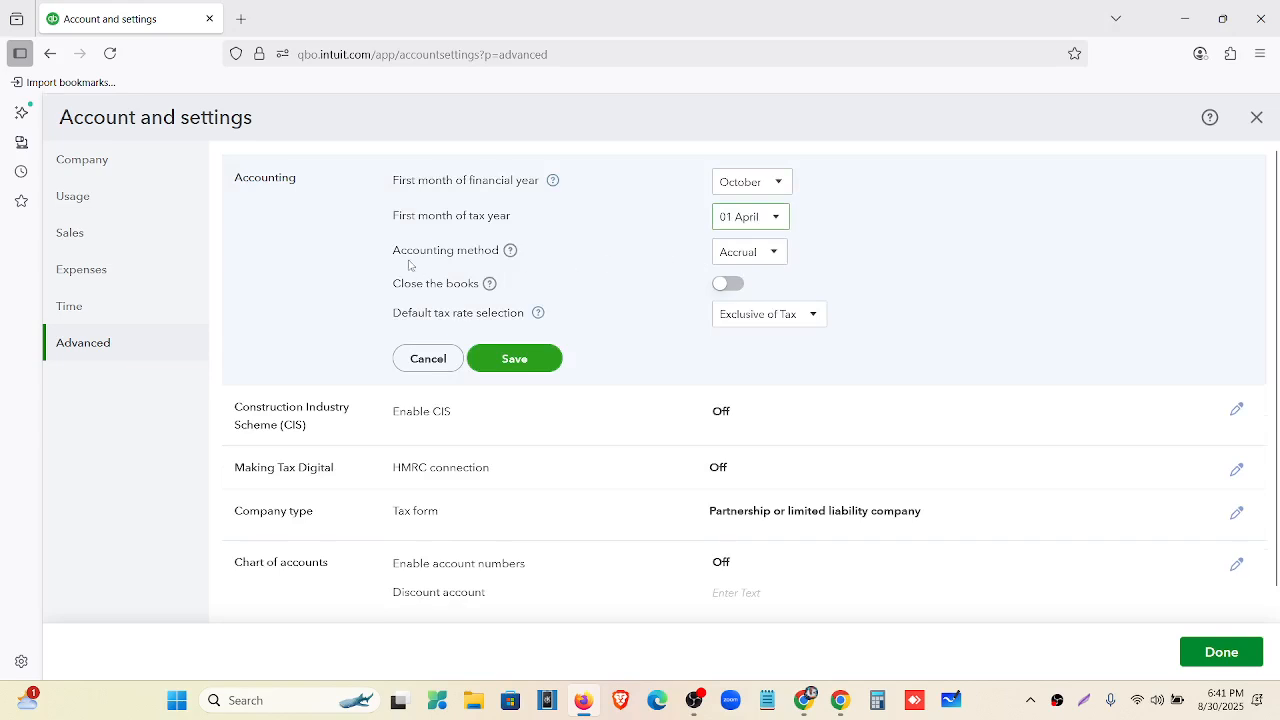
pyautogui.moveTo(388, 180); pyautogui.dragTo(569, 223)
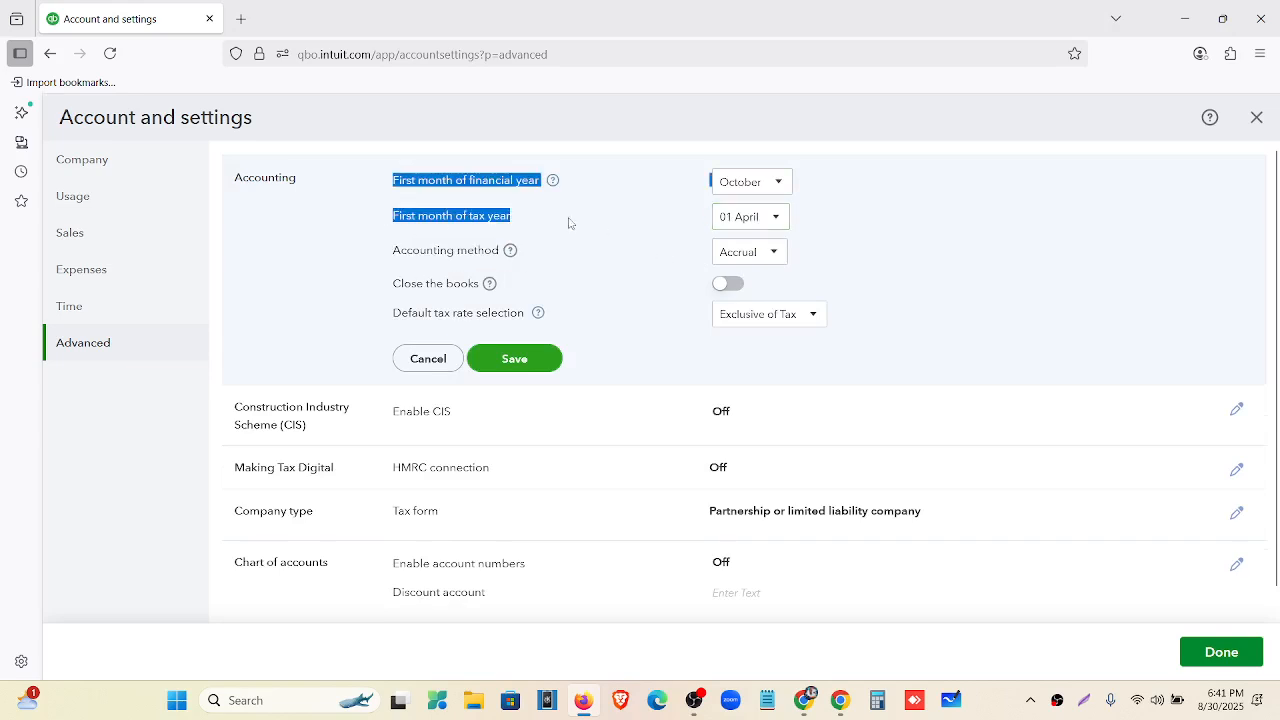
pyautogui.click(398, 242)
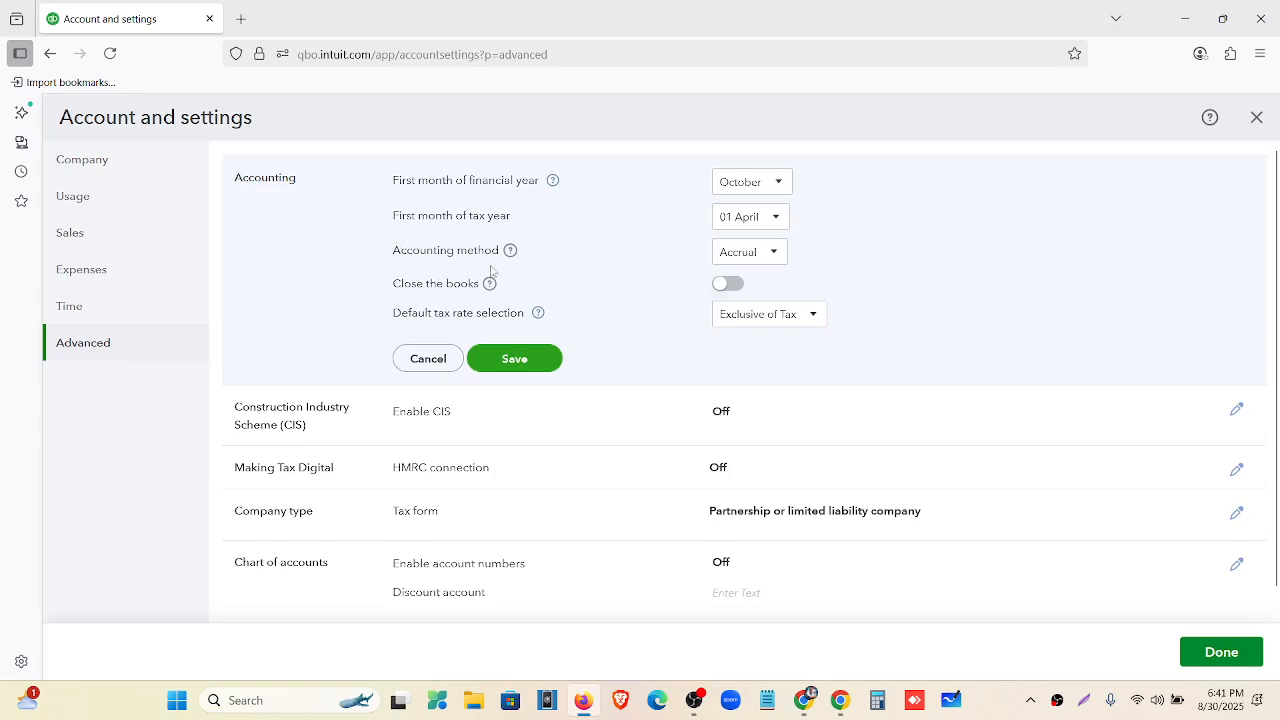
# Switch on Close the books, keeping the tax year starting 01 April.
pyautogui.scroll(-1, 669, 286)
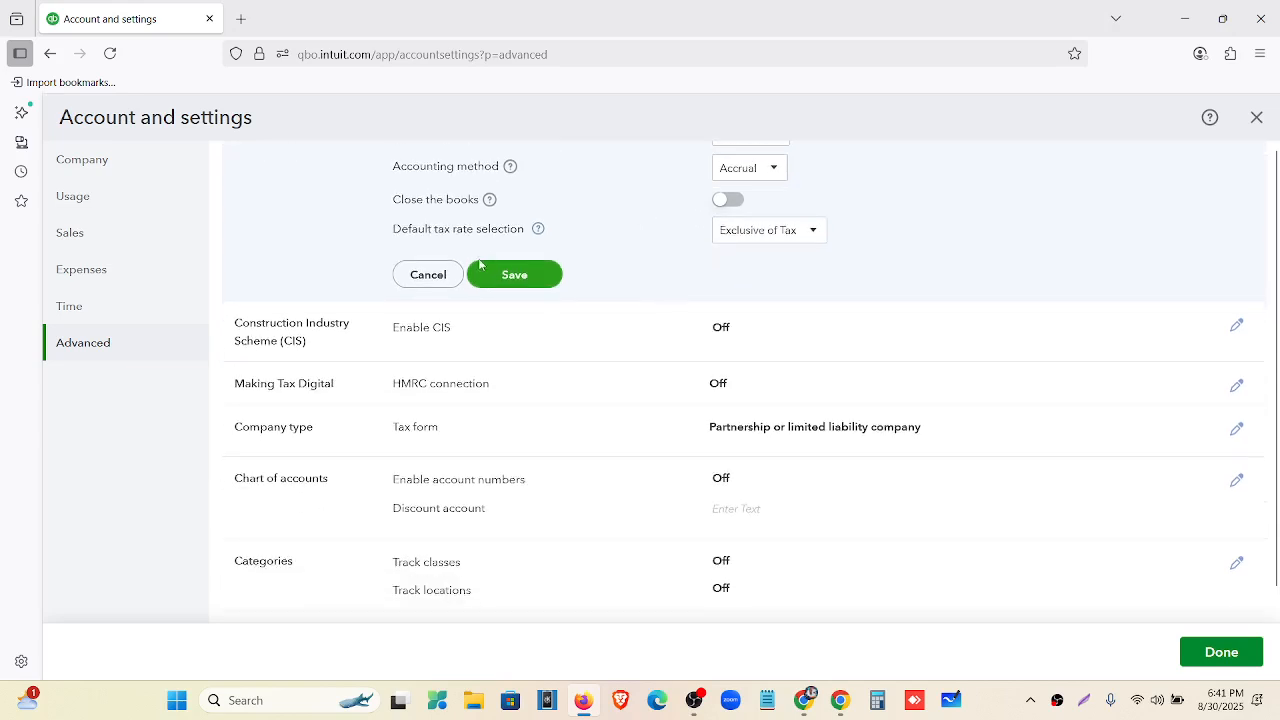
pyautogui.click(735, 203)
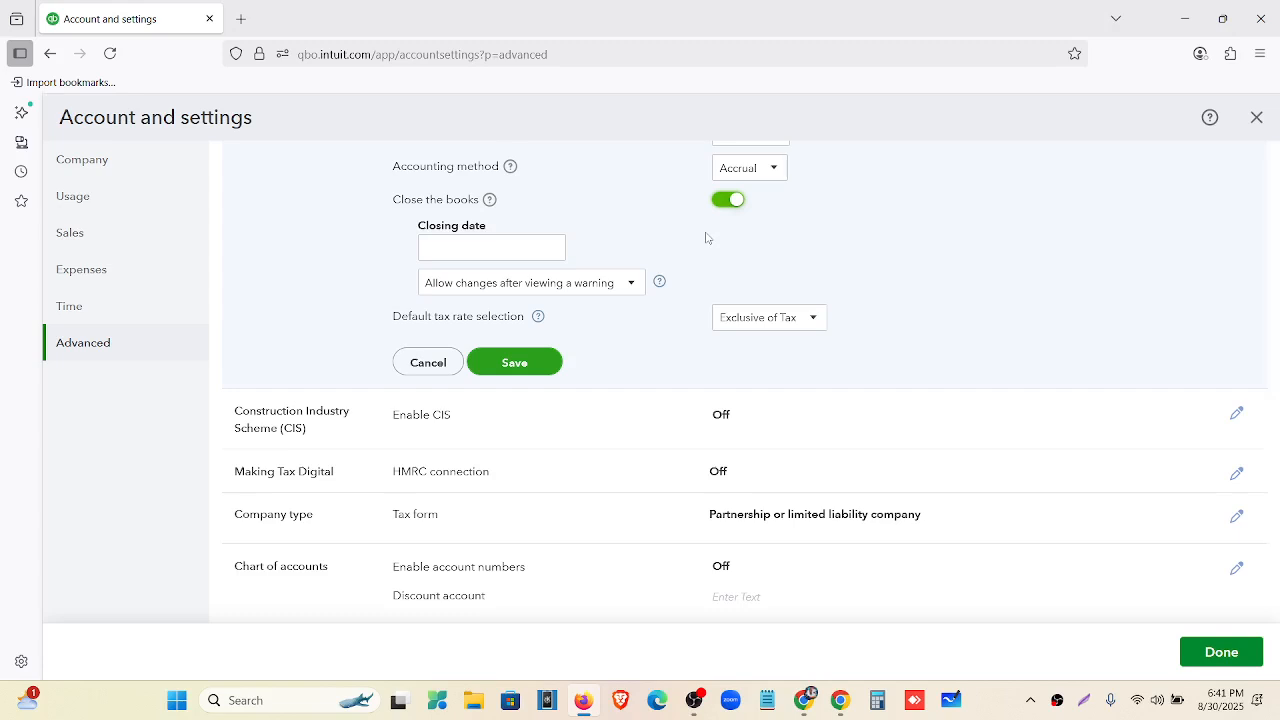
pyautogui.scroll(2, 706, 238)
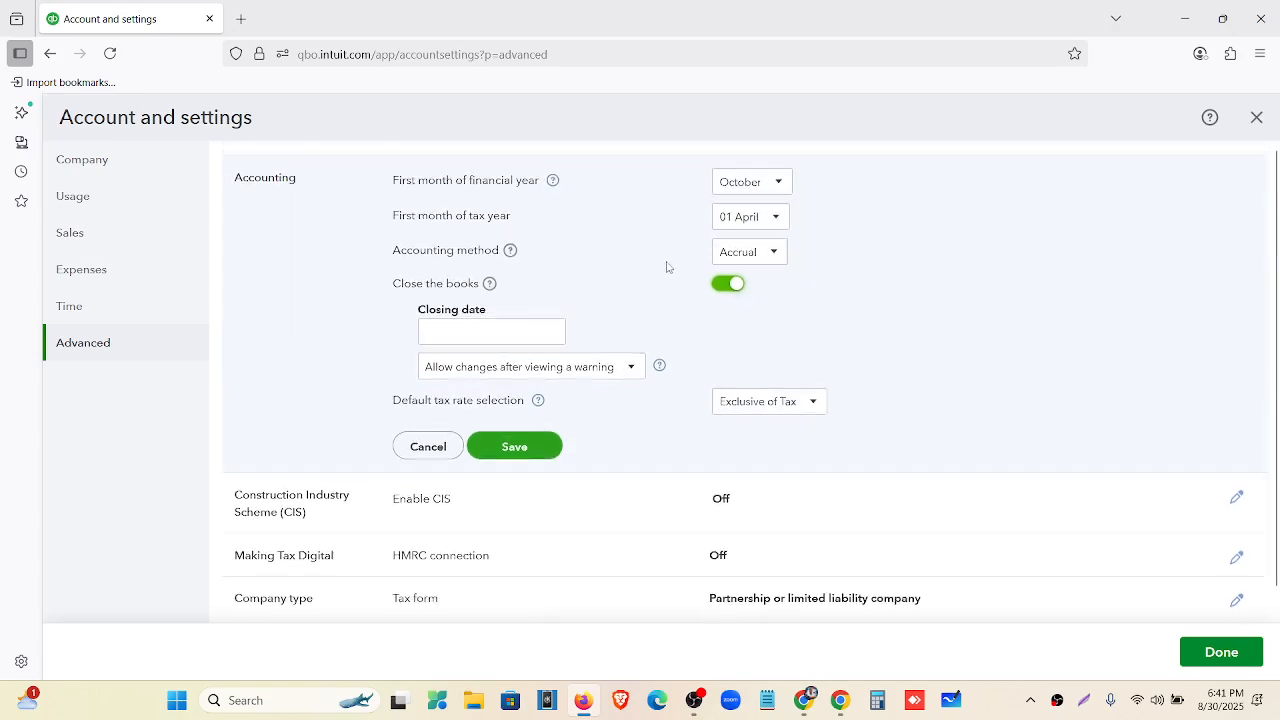
pyautogui.click(775, 216)
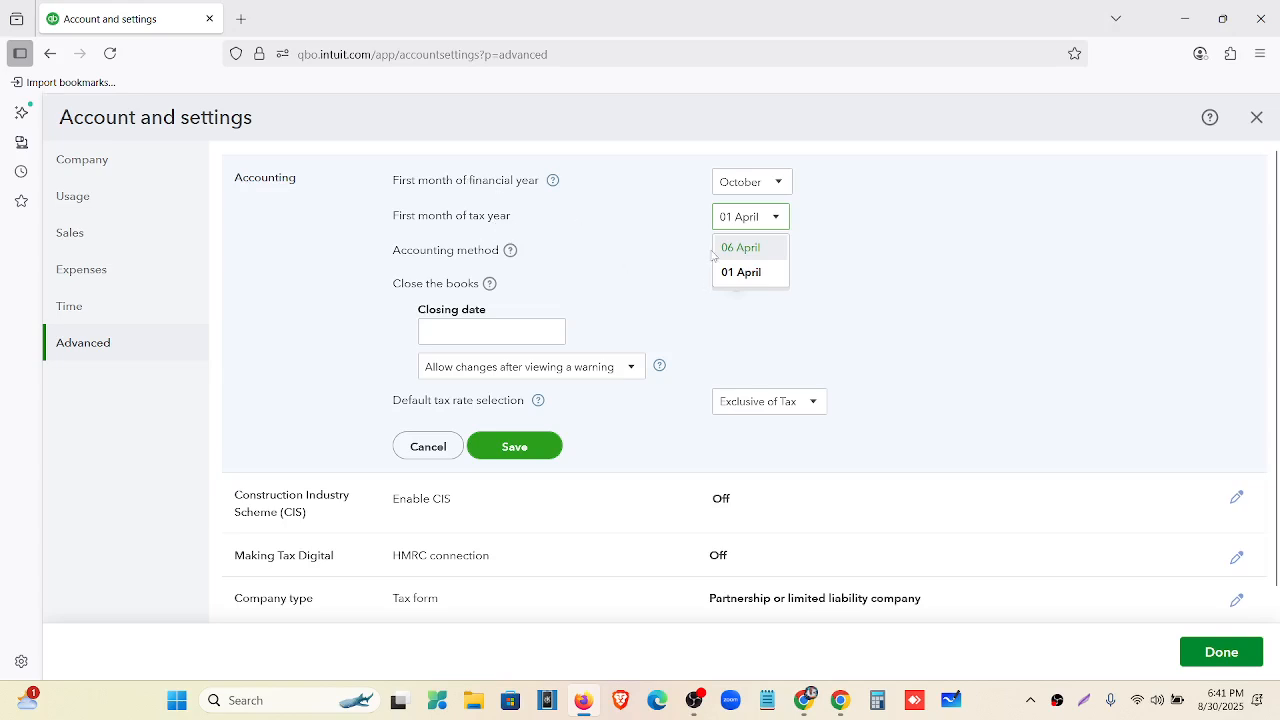
pyautogui.click(738, 273)
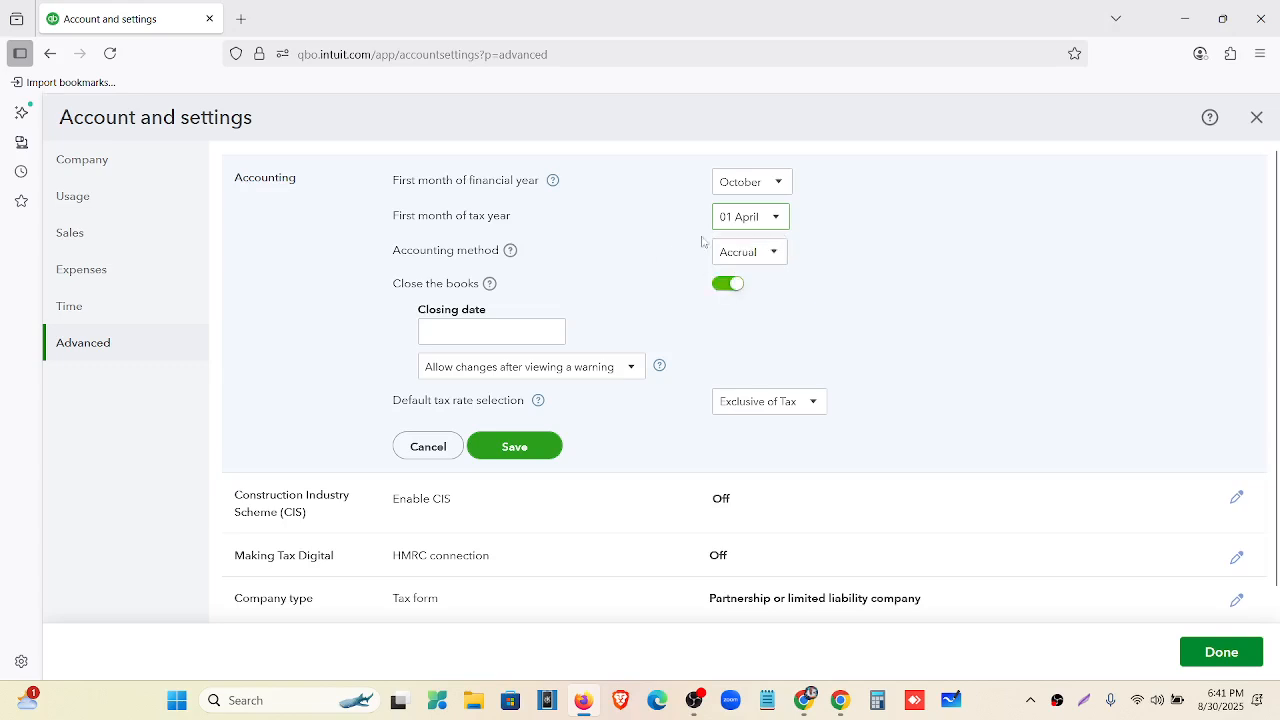
pyautogui.scroll(-1, 657, 251)
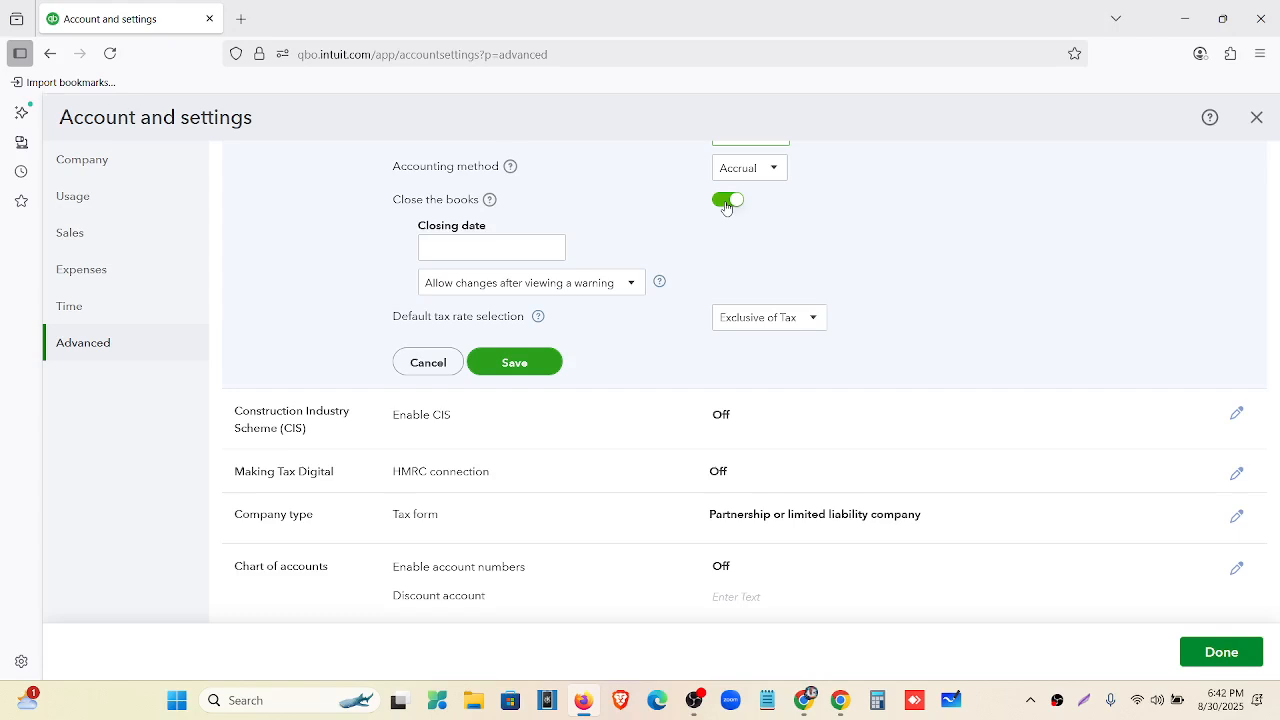
# Enter a 31/07/2025 closing date with password protection, then switch Close the books back off.
pyautogui.click(440, 252)
pyautogui.click(435, 292)
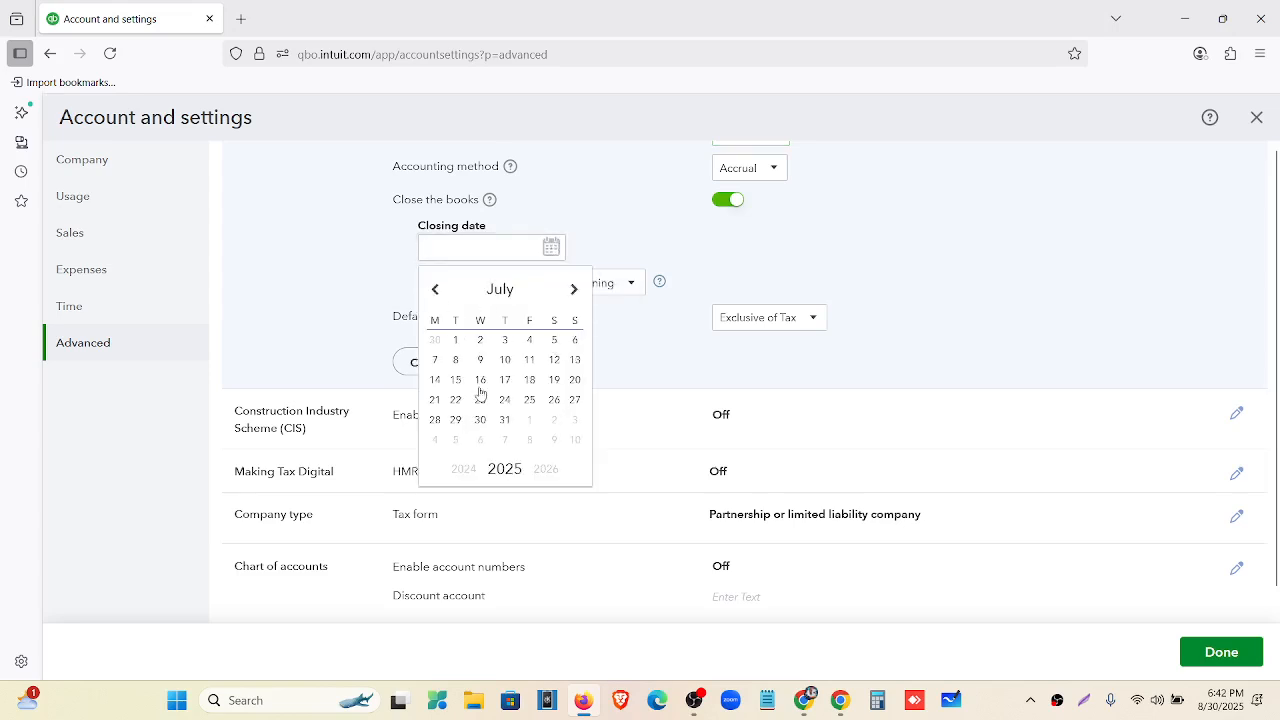
pyautogui.click(506, 421)
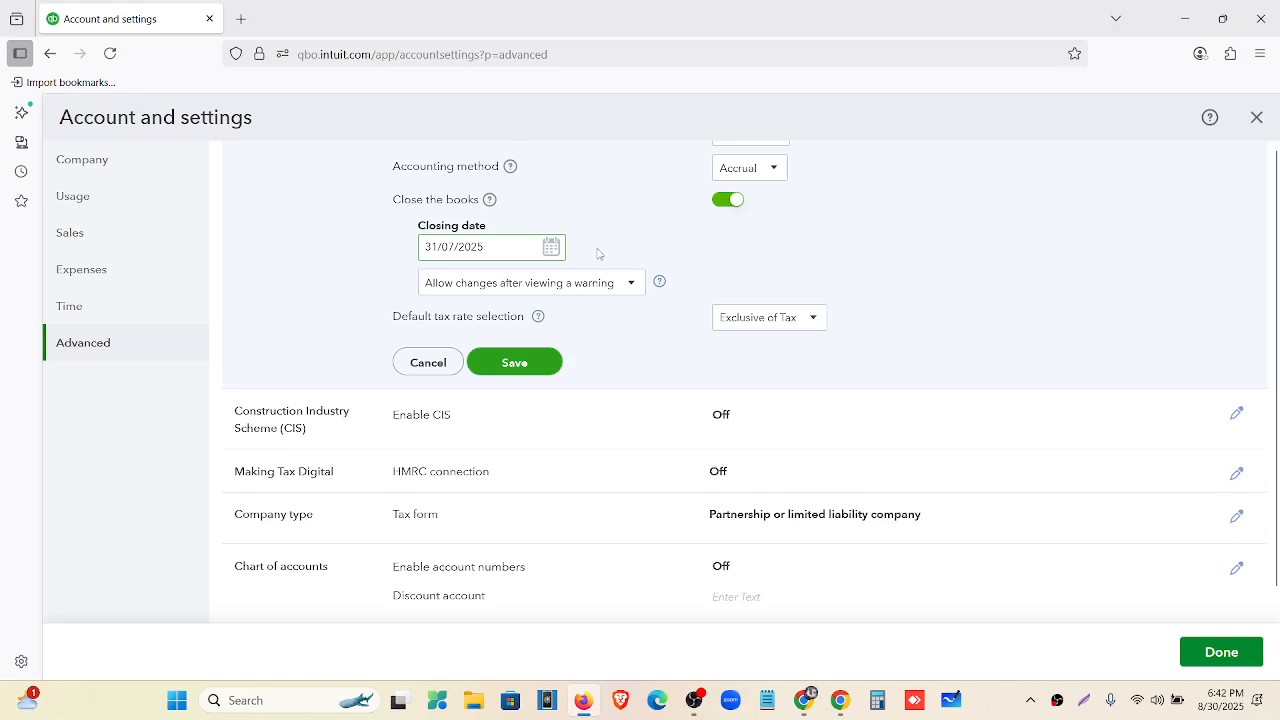
pyautogui.click(631, 287)
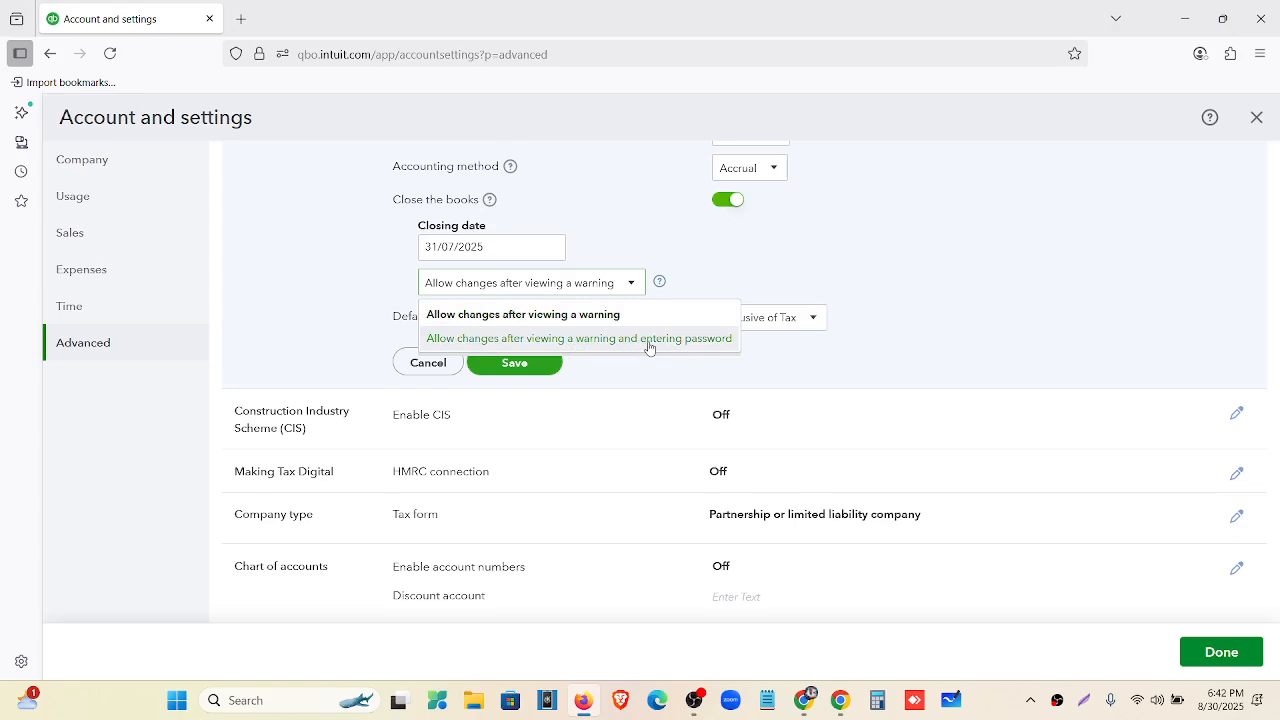
pyautogui.click(648, 339)
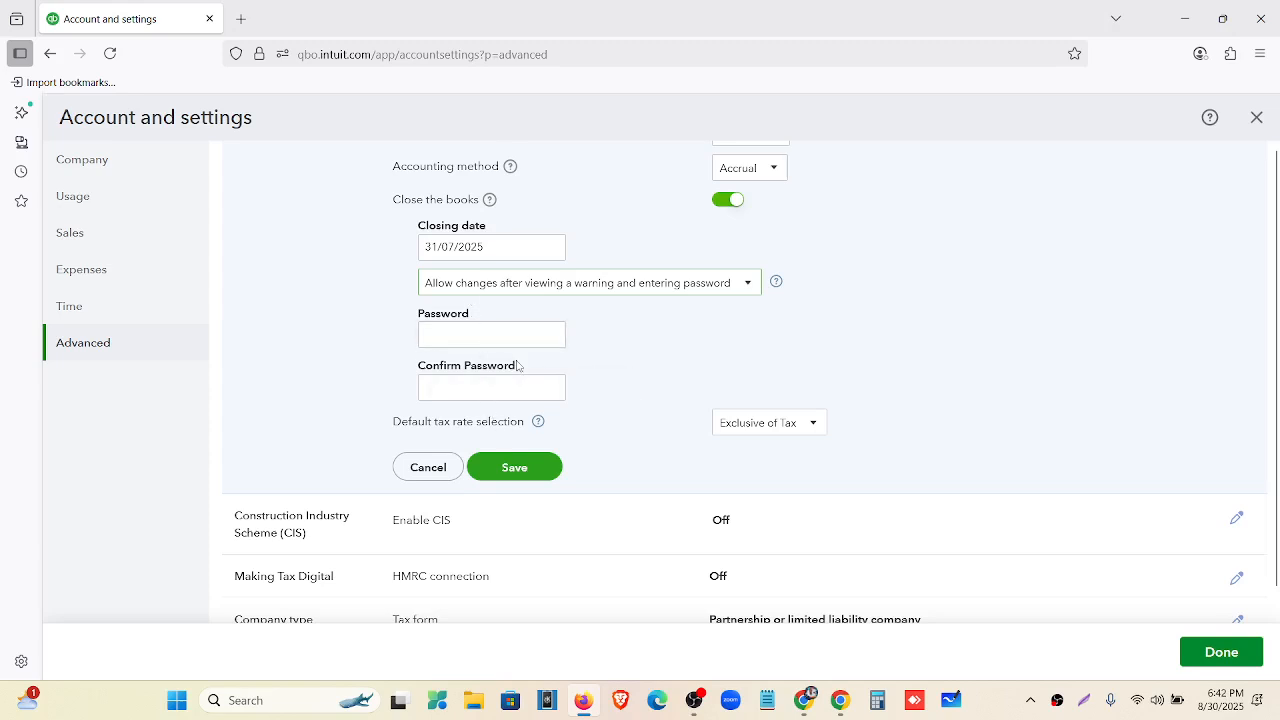
pyautogui.click(721, 201)
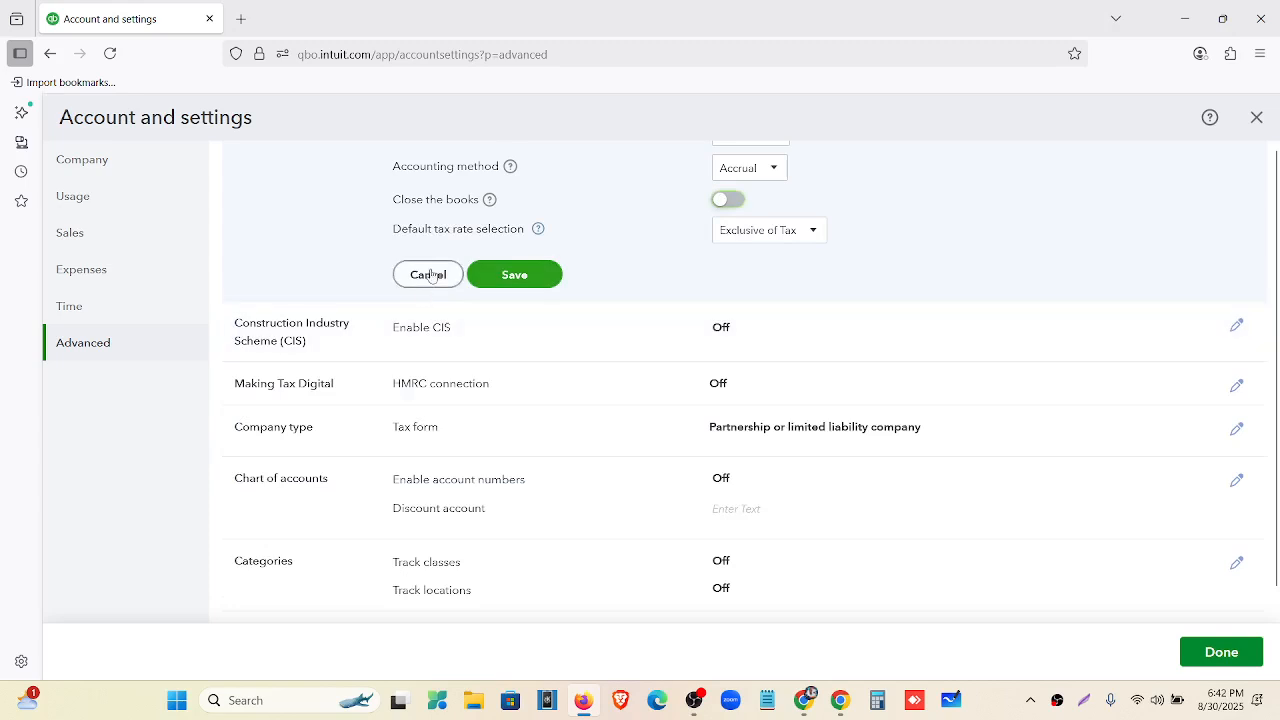
pyautogui.click(789, 236)
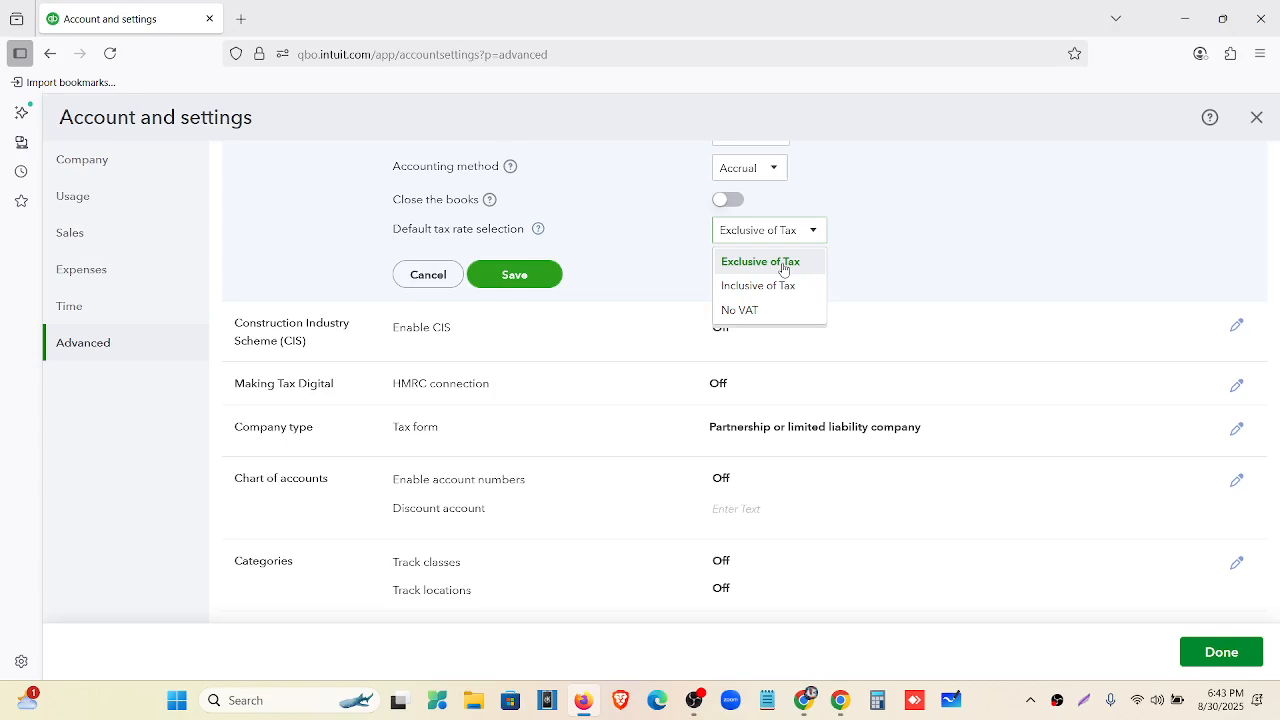
# Keep Exclusive of Tax as the default tax rate and save the Accounting settings.
pyautogui.click(783, 265)
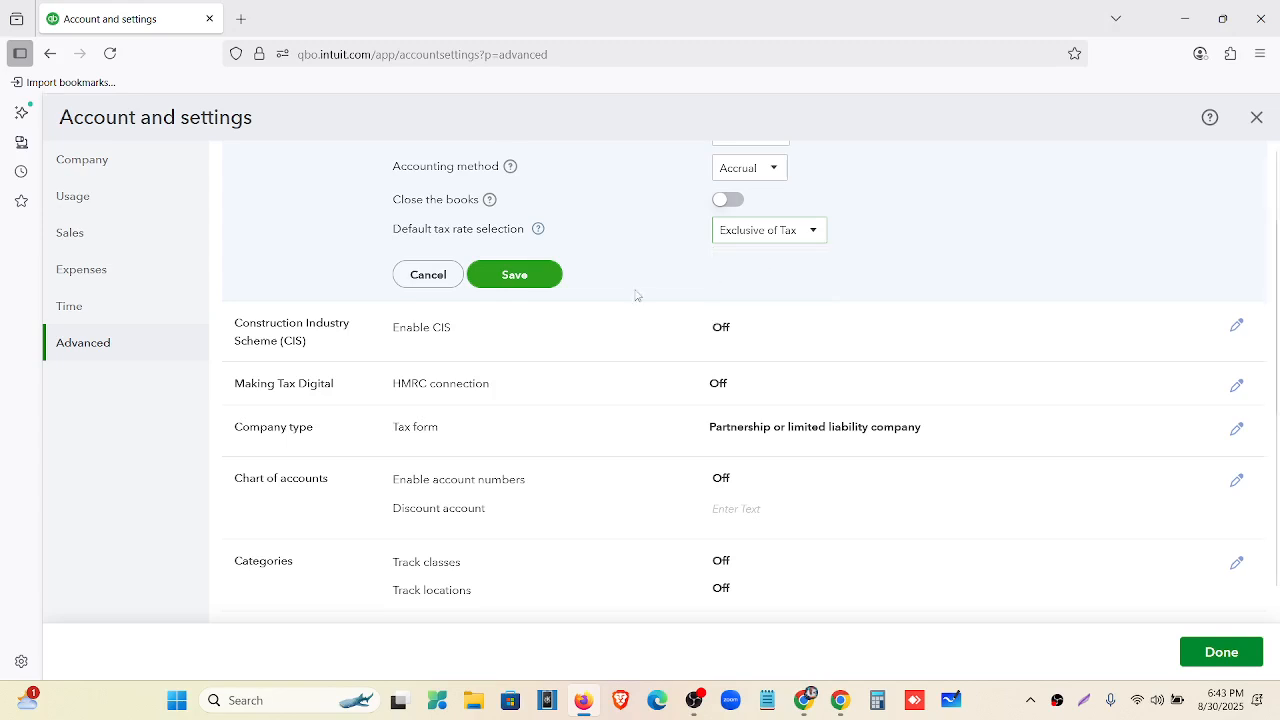
pyautogui.click(517, 279)
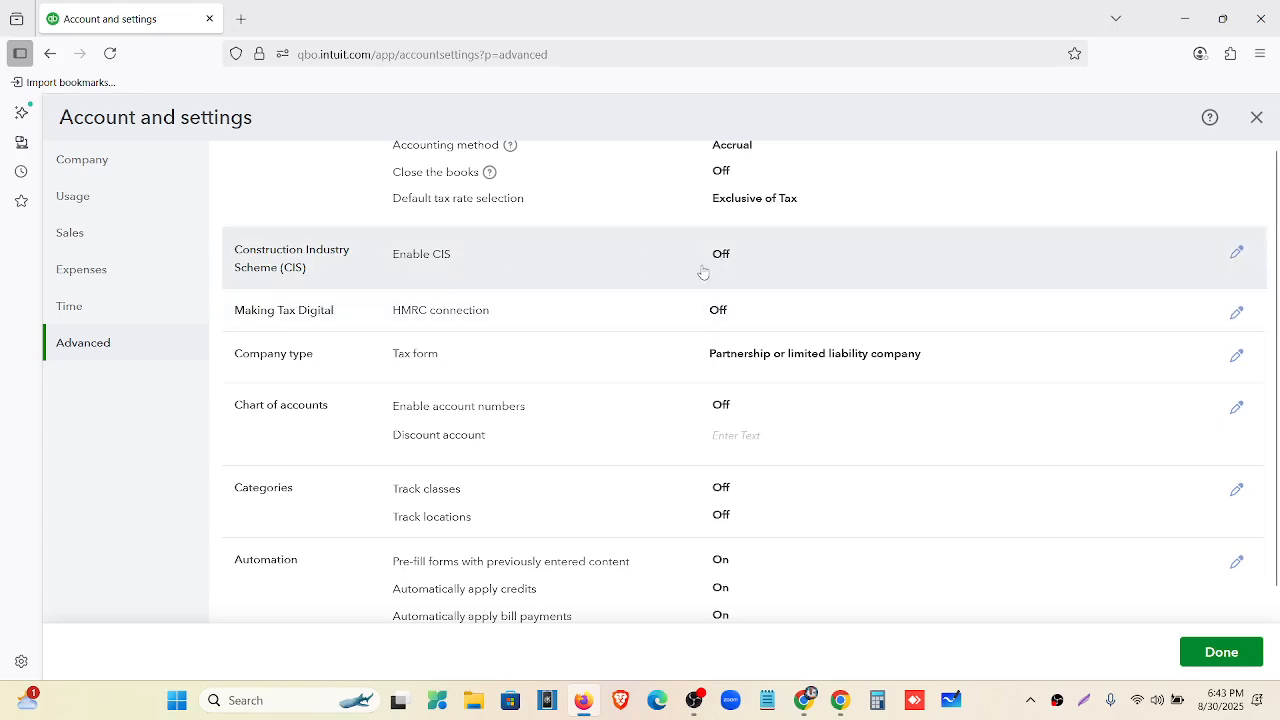
pyautogui.scroll(-1, 404, 219)
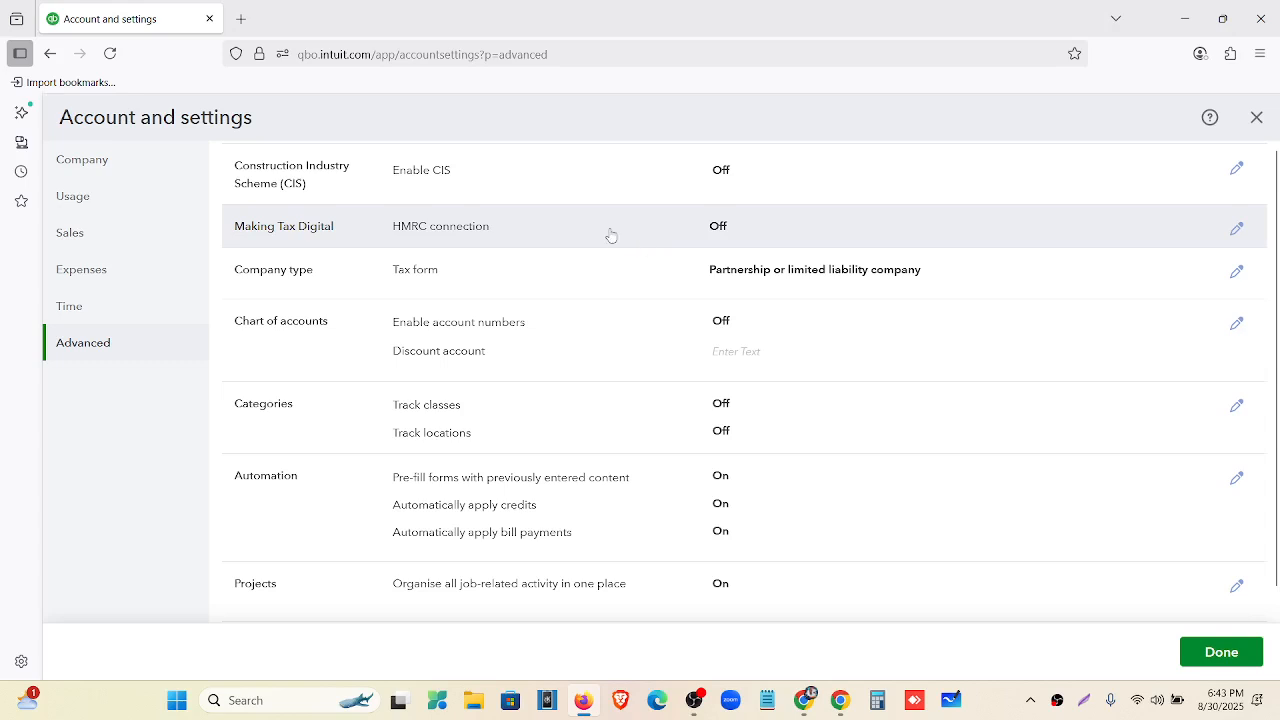
# Search 'HRMC meanings' in a new browser tab, then return to the QuickBooks settings tab.
pyautogui.click(242, 20)
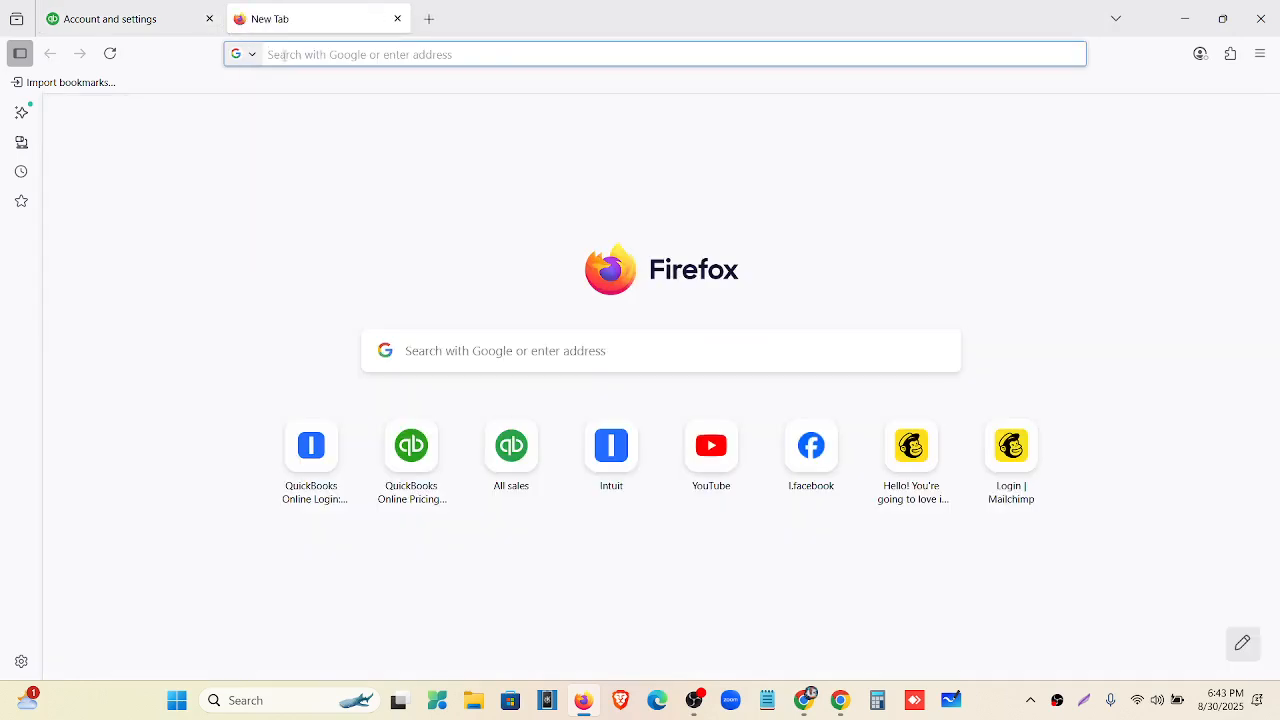
pyautogui.write('HRM')
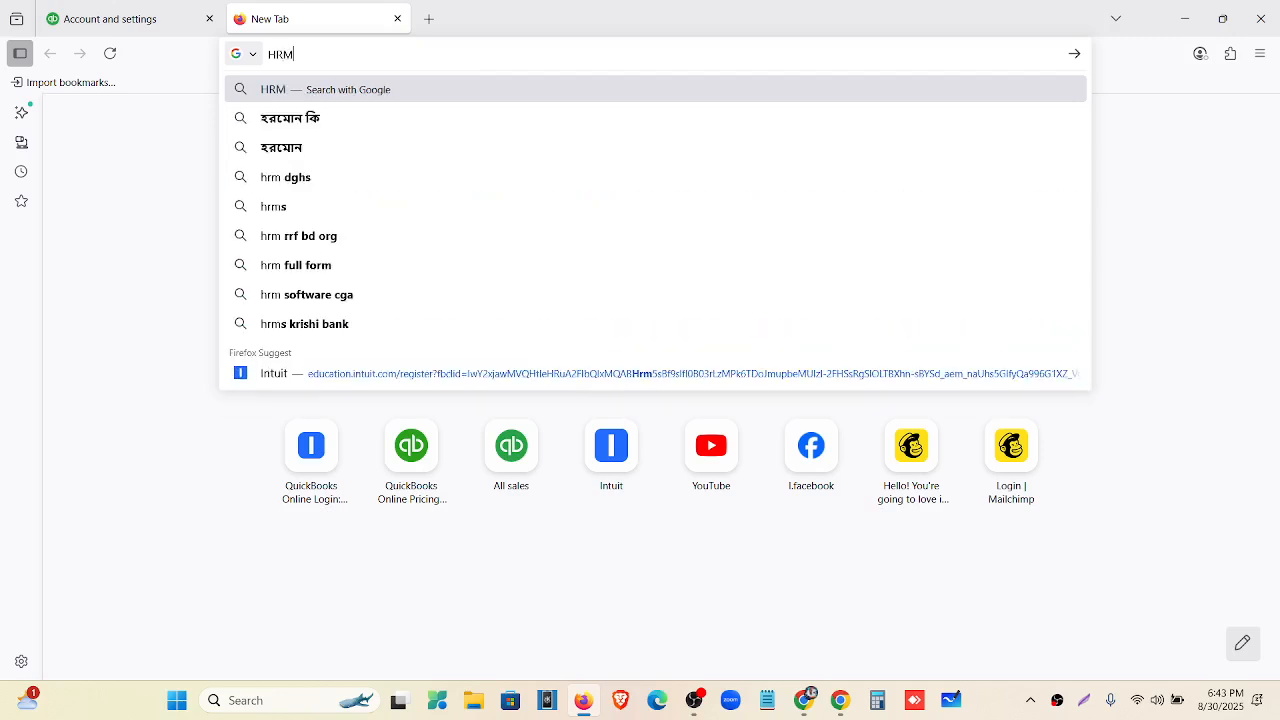
pyautogui.write('C m')
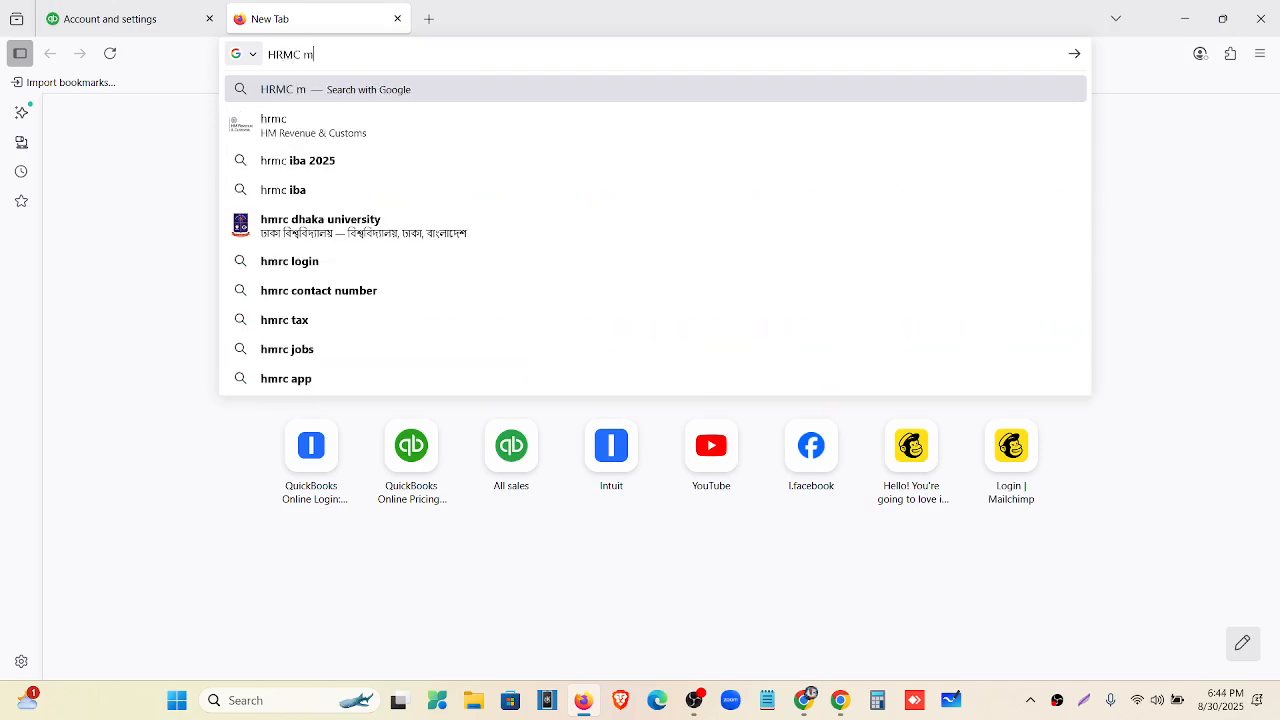
pyautogui.write('eanings')
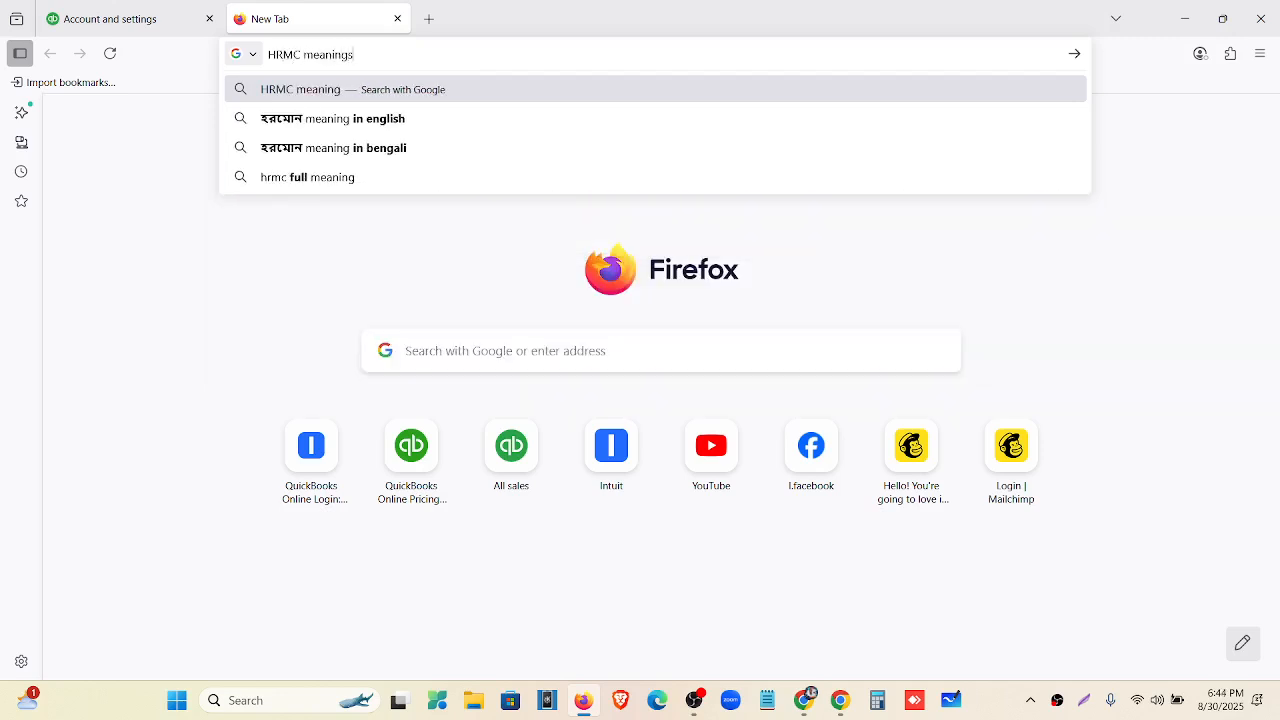
pyautogui.press('Return')
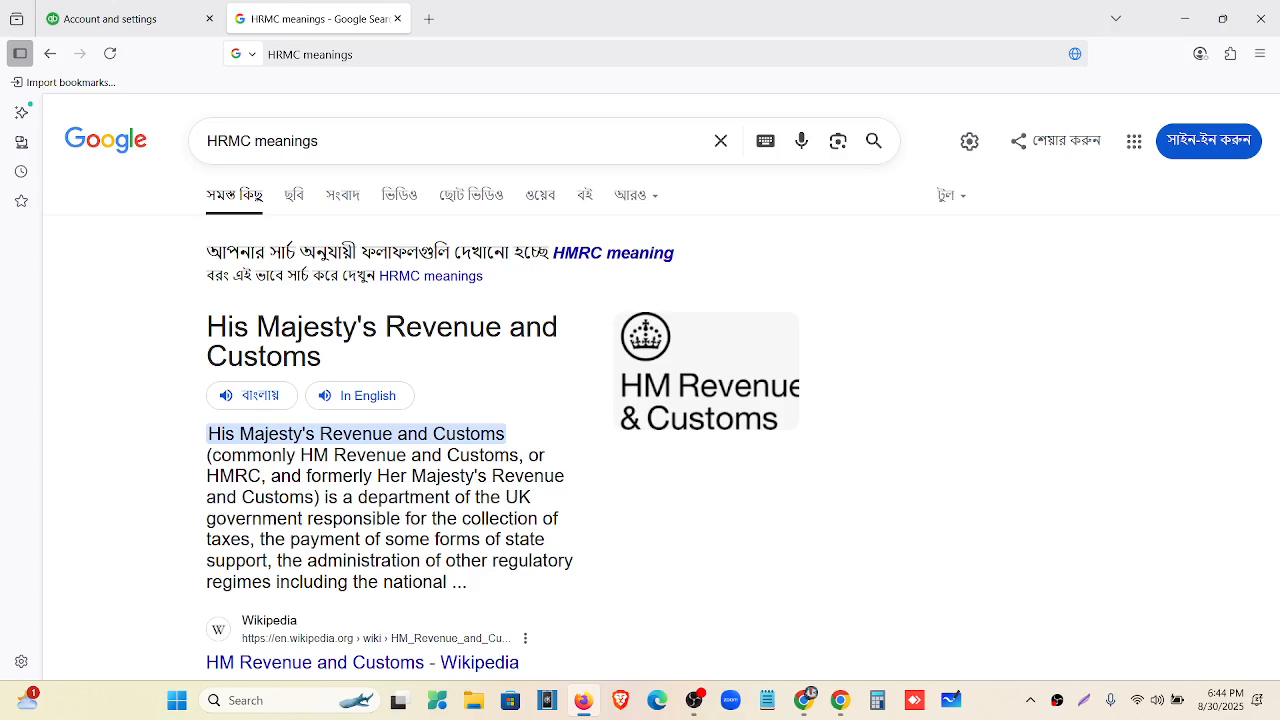
pyautogui.click(110, 18)
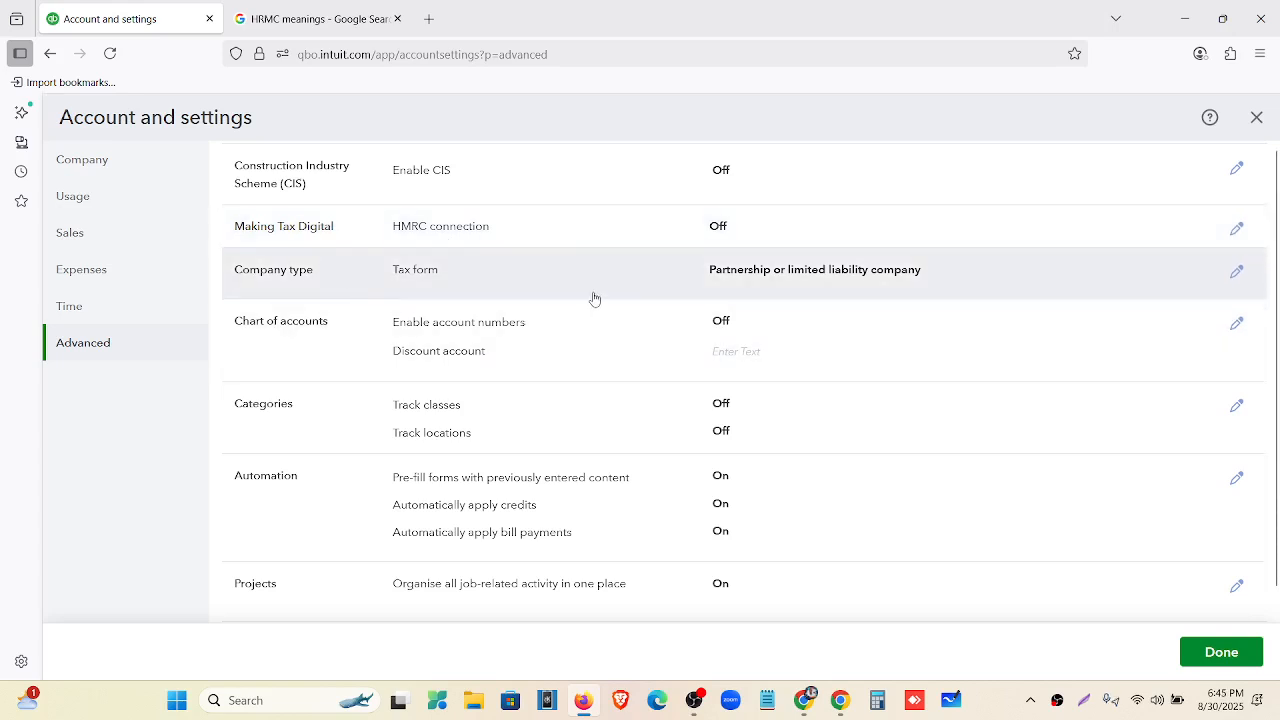
pyautogui.click(805, 700)
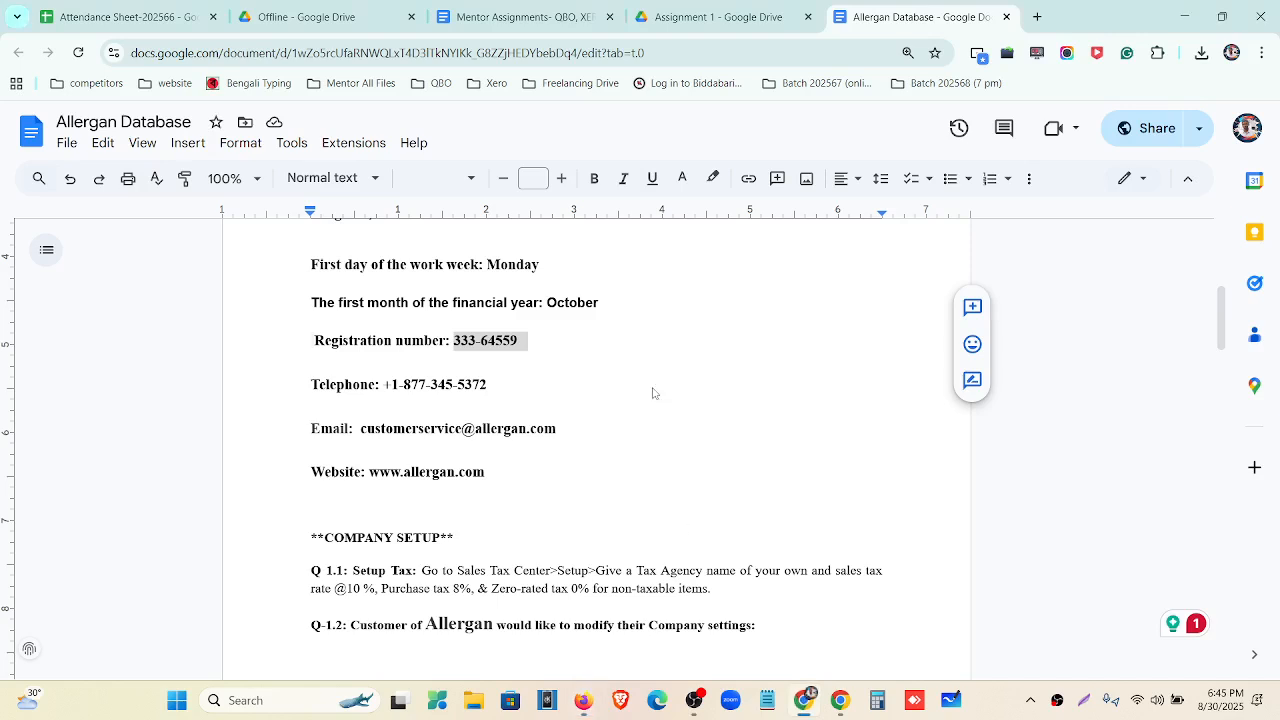
pyautogui.scroll(4, 418, 341)
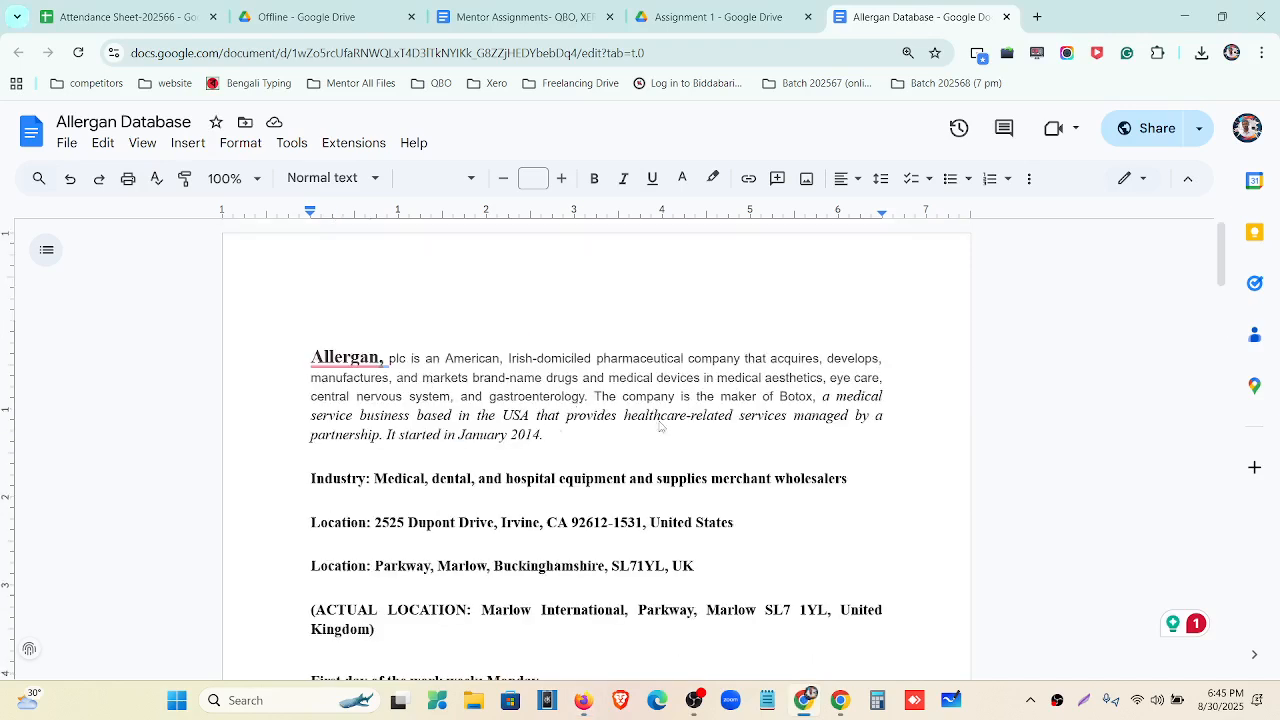
pyautogui.click(293, 437)
pyautogui.moveTo(300, 446); pyautogui.dragTo(380, 444)
pyautogui.click(1184, 16)
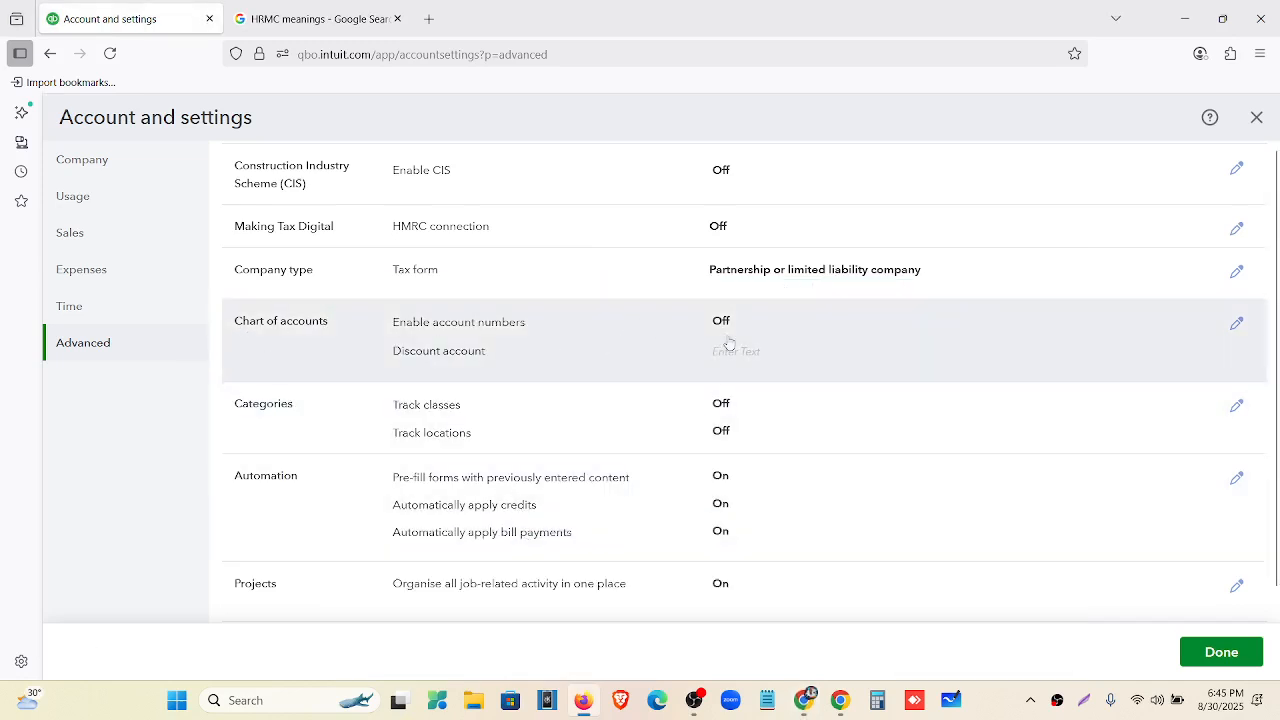
# Turn on Enable account numbers and Show account numbers in the Chart of accounts settings, and save.
pyautogui.click(823, 338)
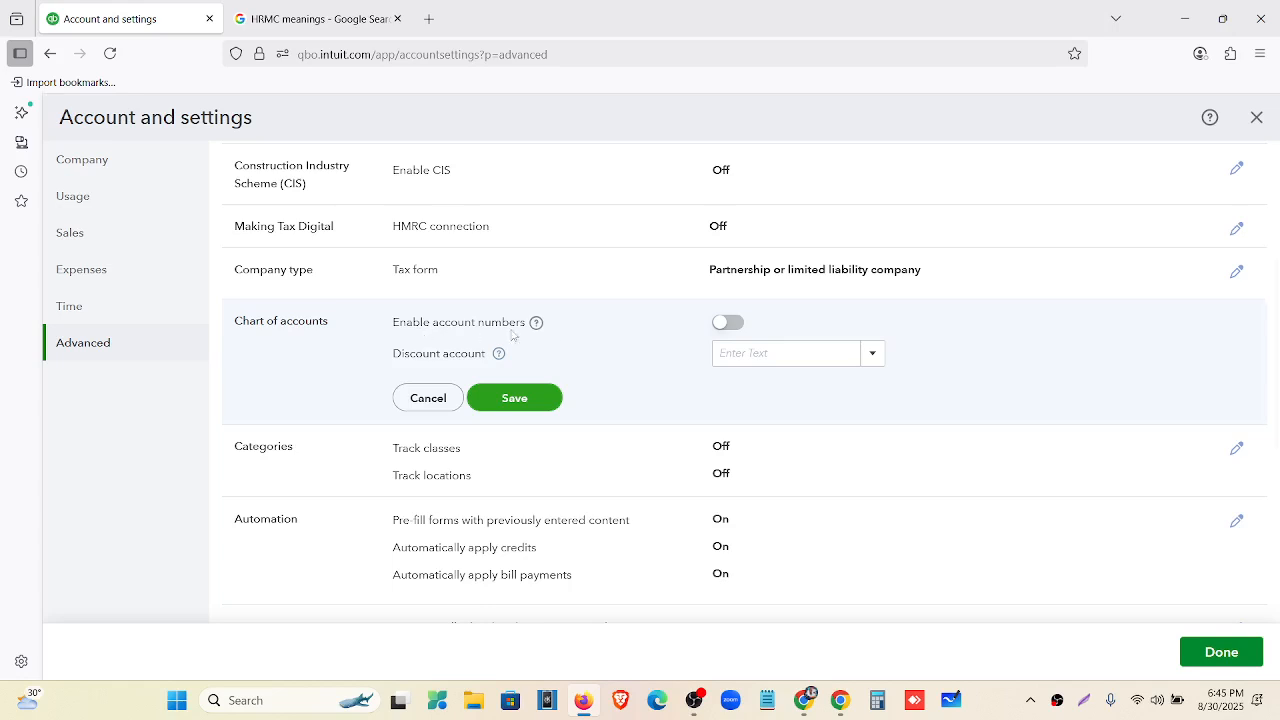
pyautogui.click(731, 325)
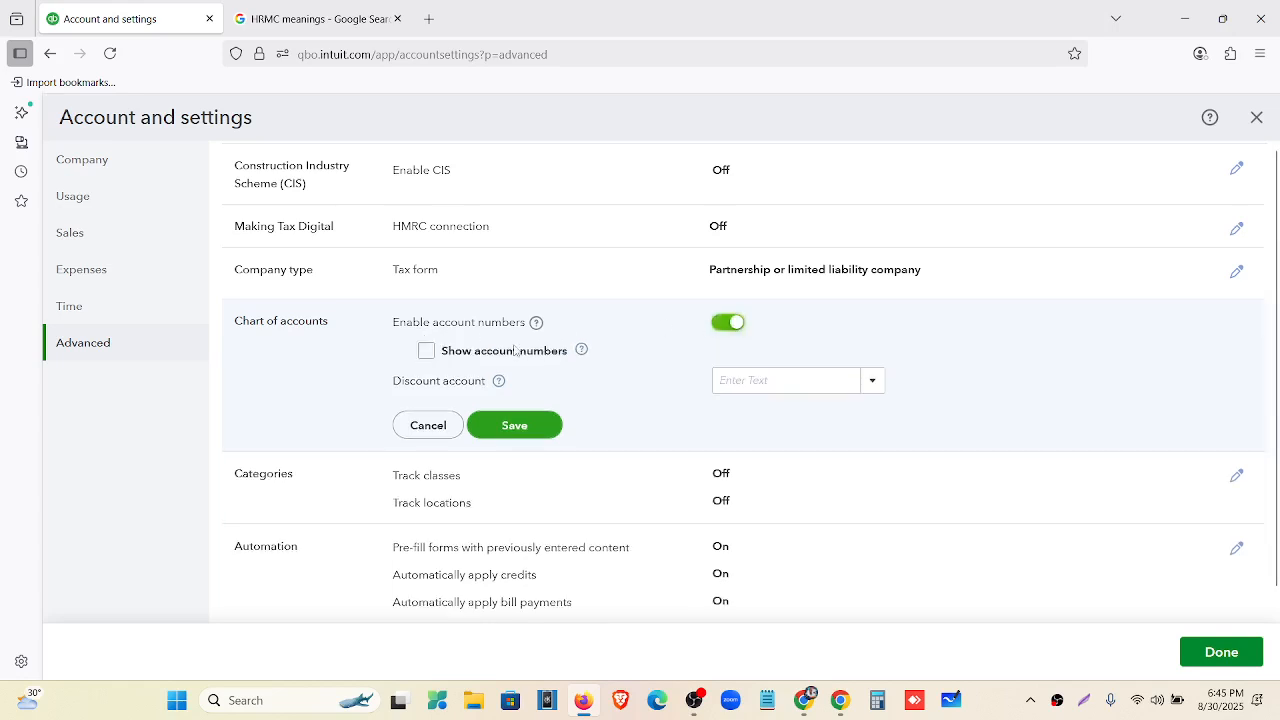
pyautogui.click(427, 352)
pyautogui.click(544, 431)
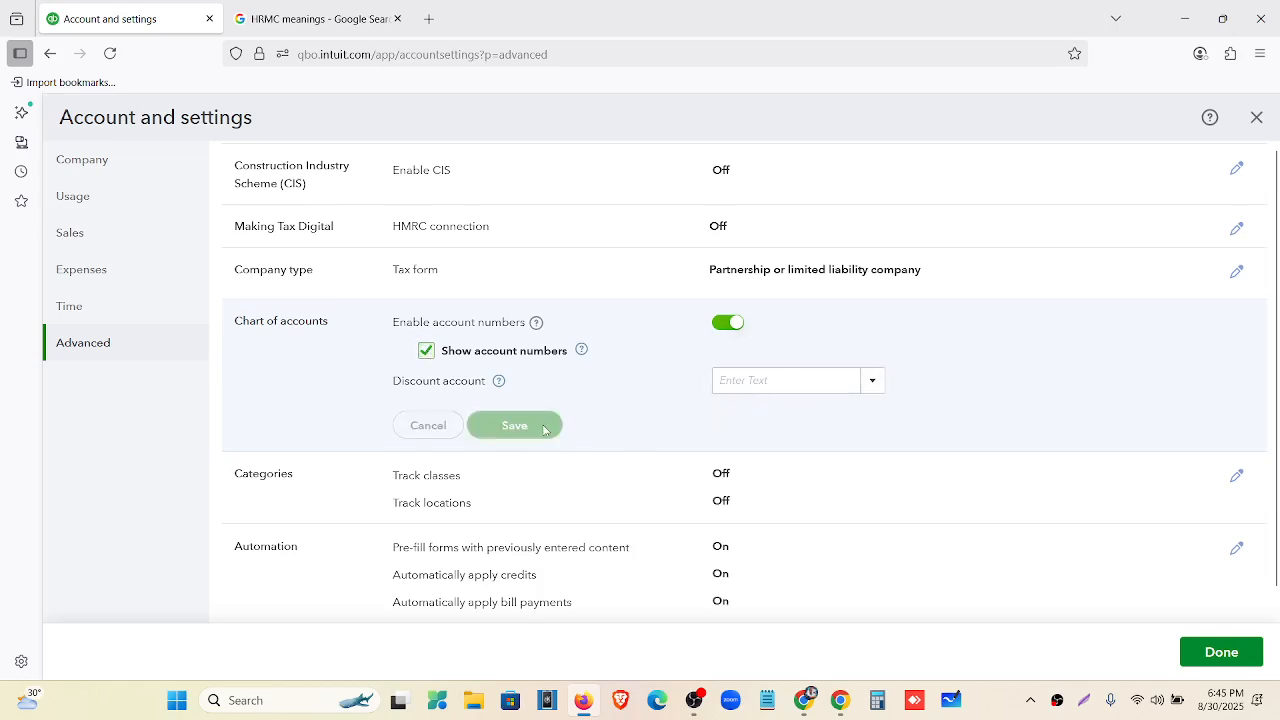
pyautogui.scroll(-2, 475, 410)
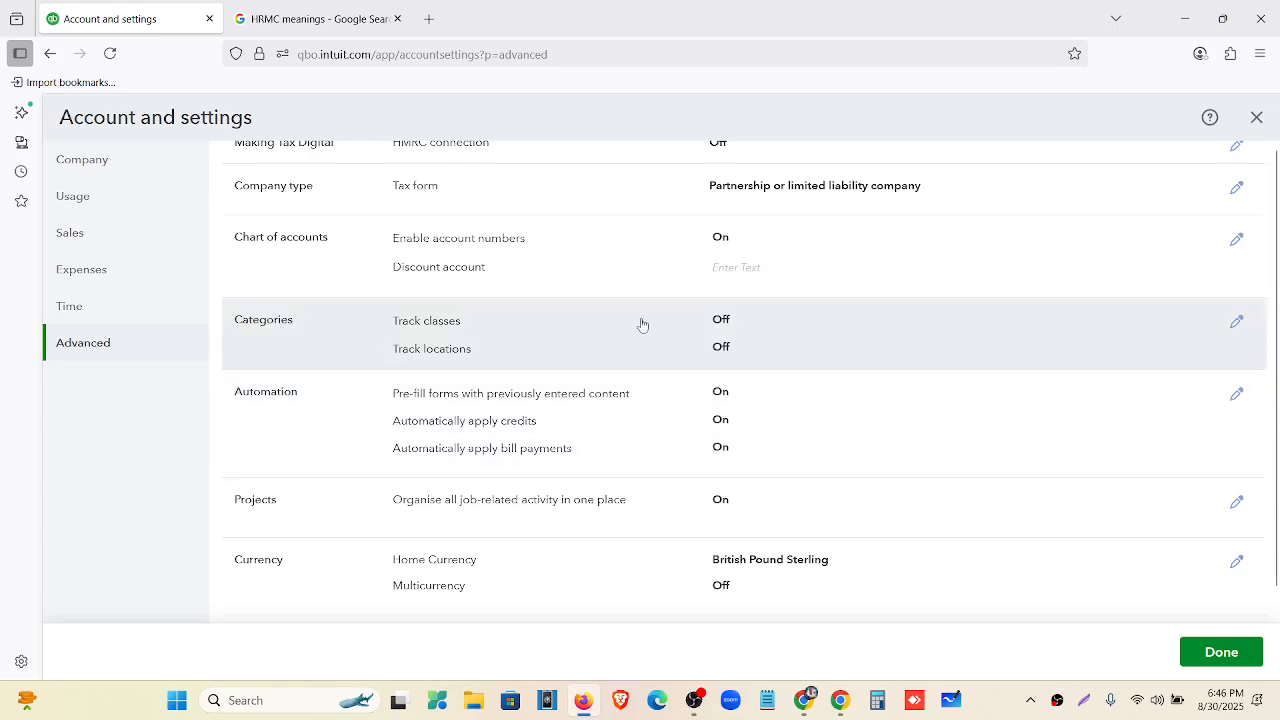
# In Automation, switch off pre-filling forms, auto-applying credits and auto-applying bill payments, then save.
pyautogui.scroll(-3, 640, 330)
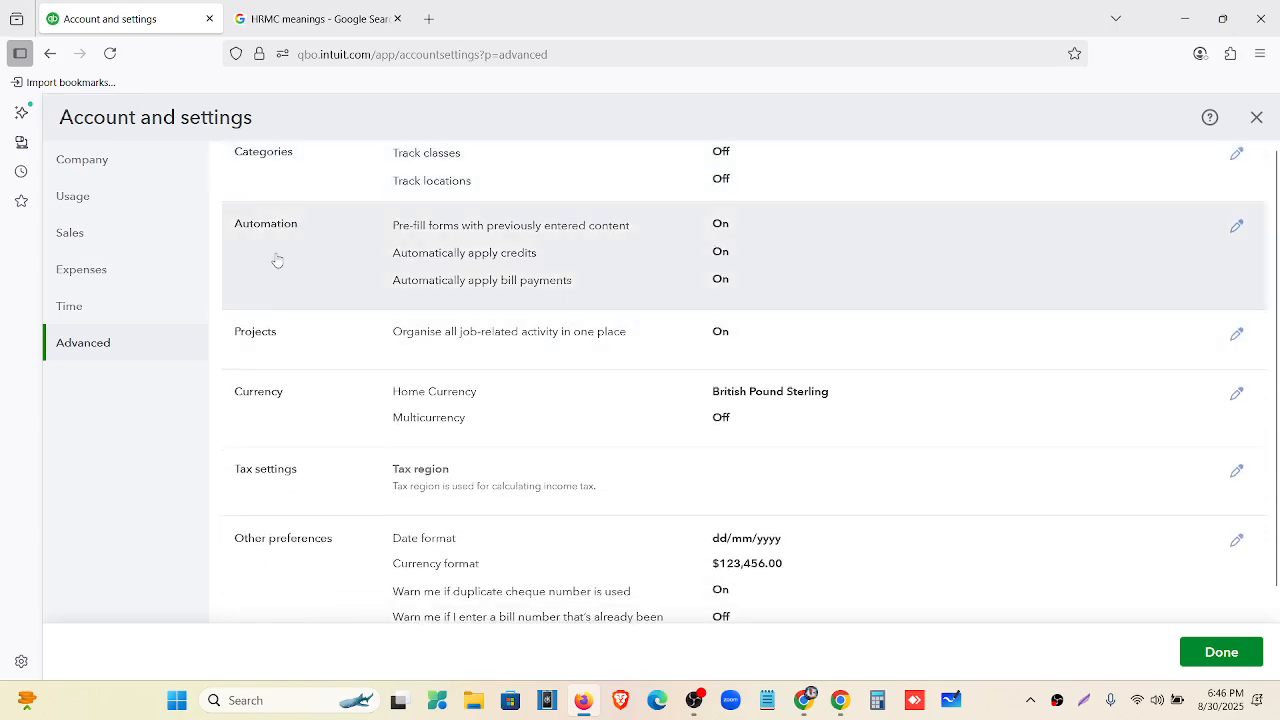
pyautogui.click(800, 243)
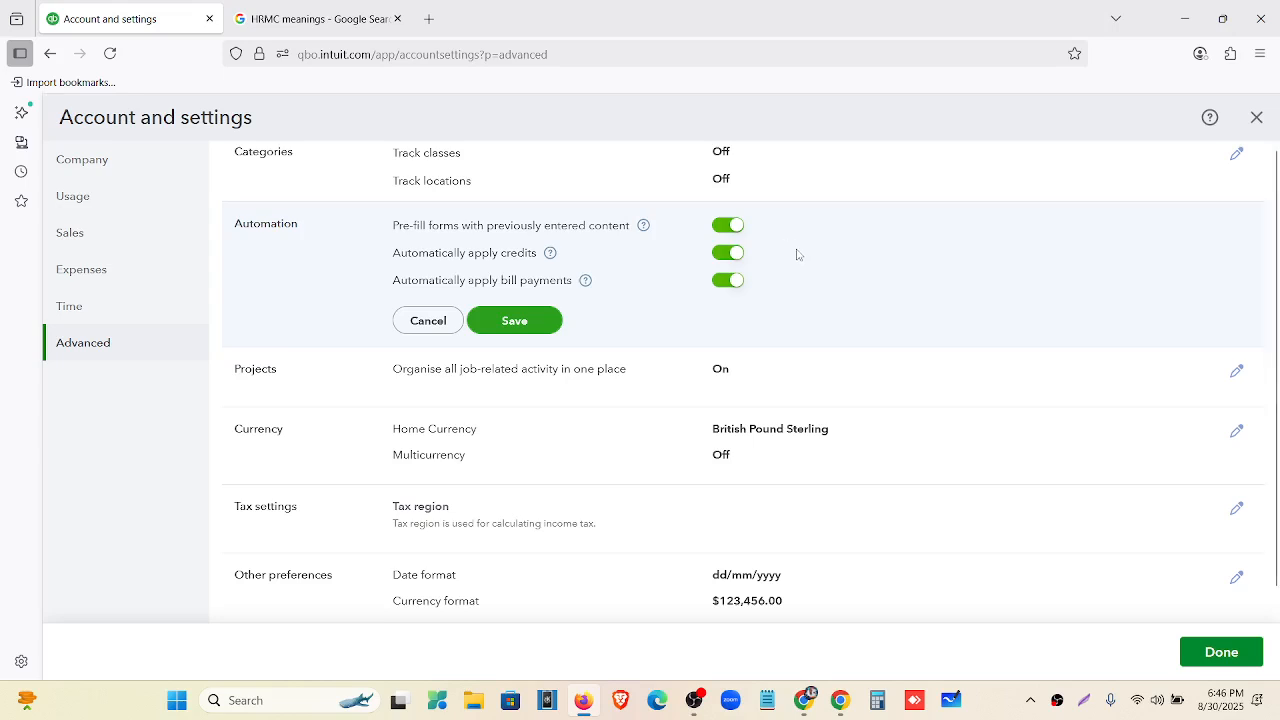
pyautogui.hotkey('ctrl', '+')
pyautogui.hotkey('ctrl', '+')
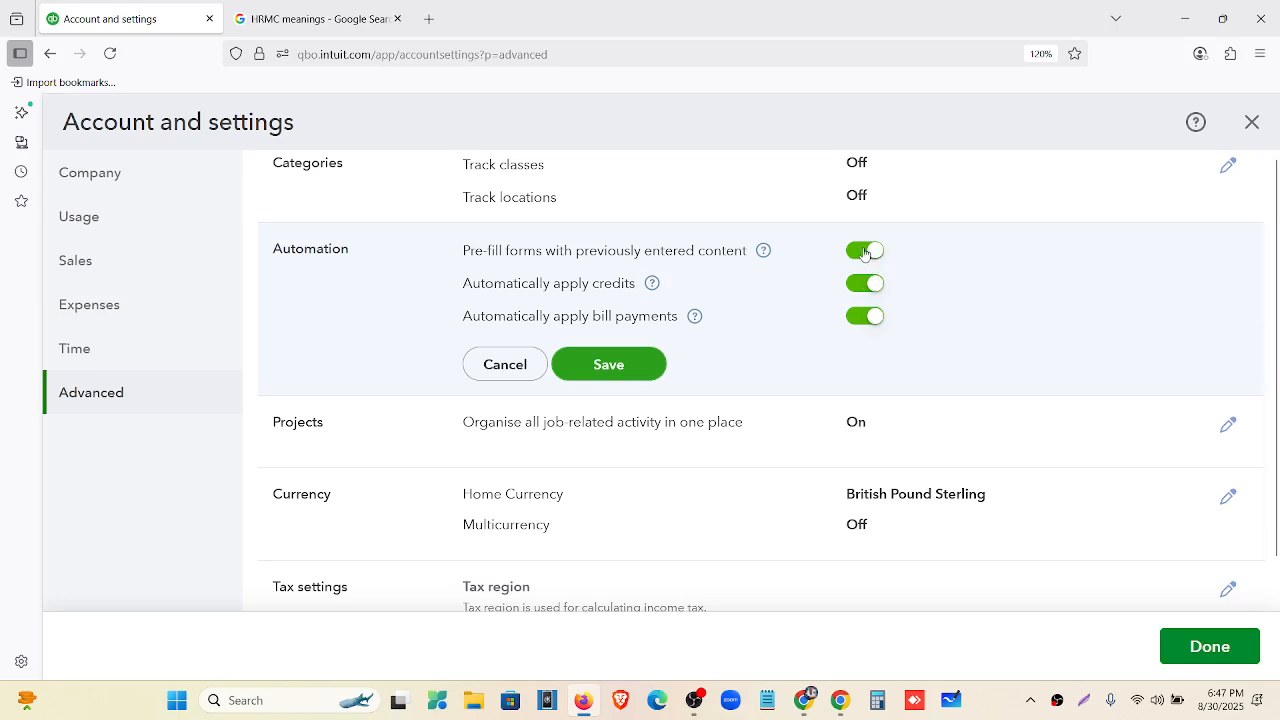
pyautogui.click(864, 251)
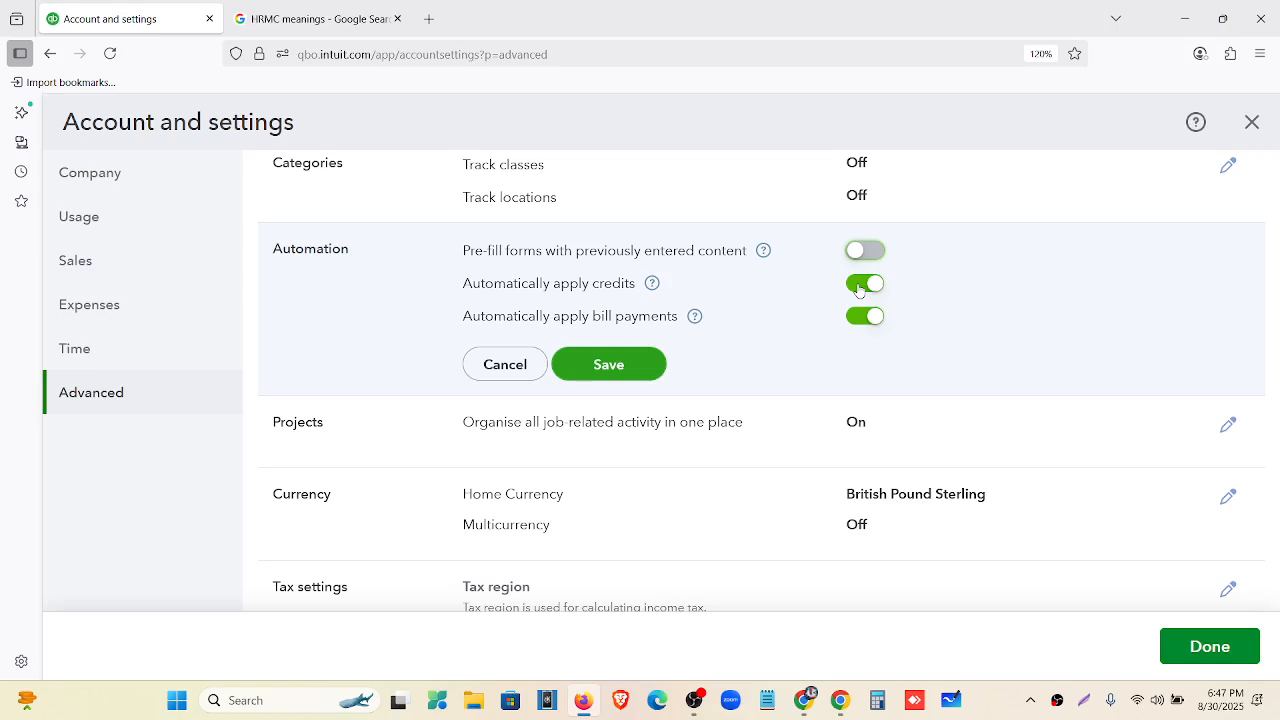
pyautogui.click(858, 286)
pyautogui.click(864, 320)
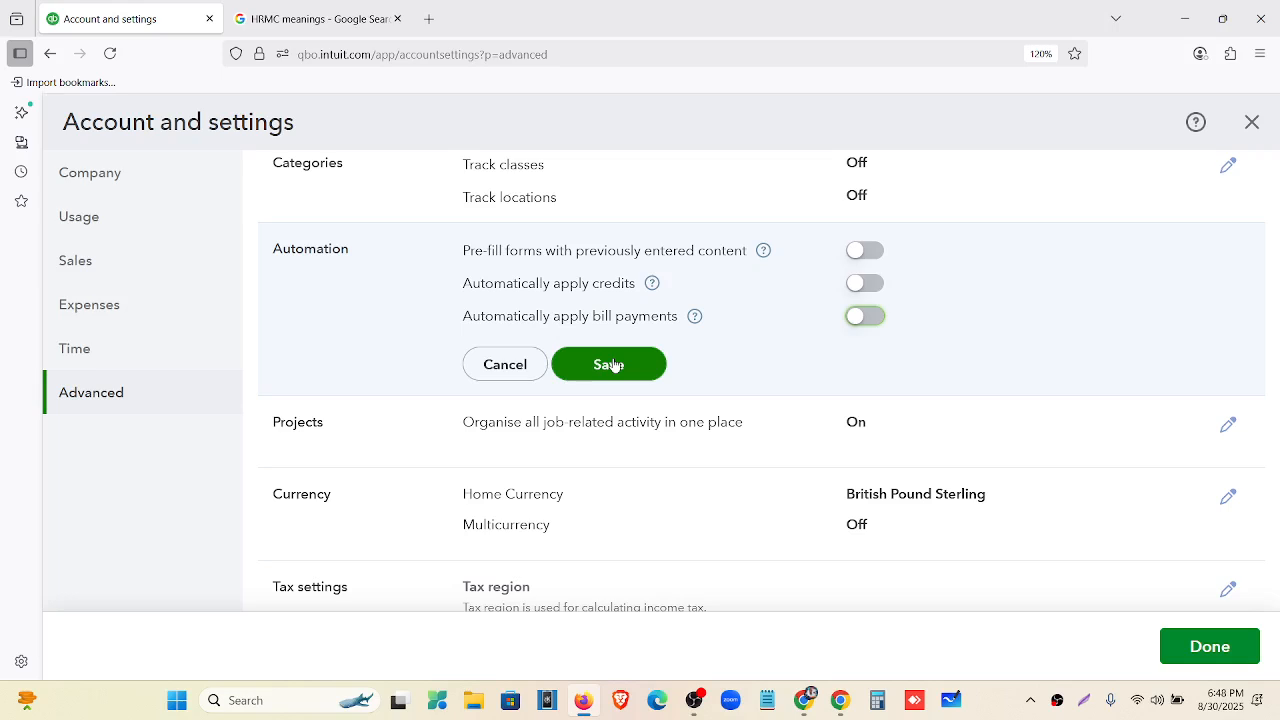
pyautogui.click(614, 365)
pyautogui.scroll(-2, 614, 376)
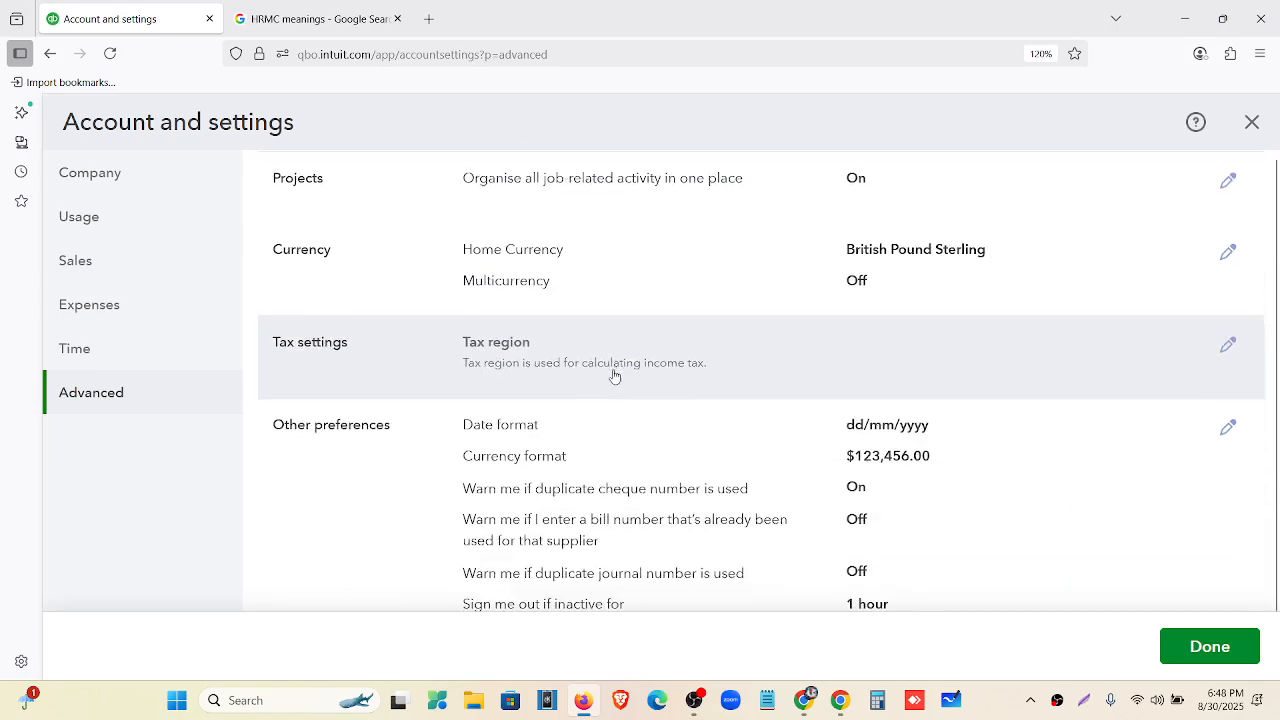
pyautogui.scroll(1, 614, 376)
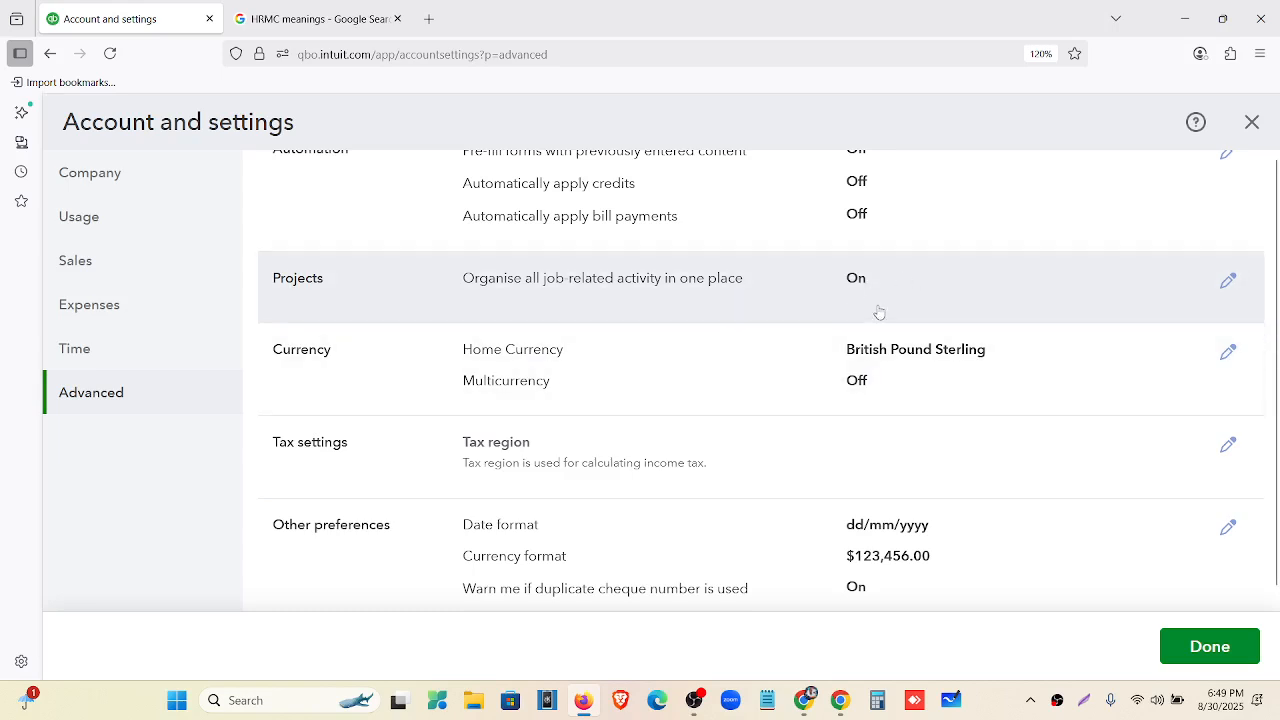
pyautogui.scroll(-1, 855, 290)
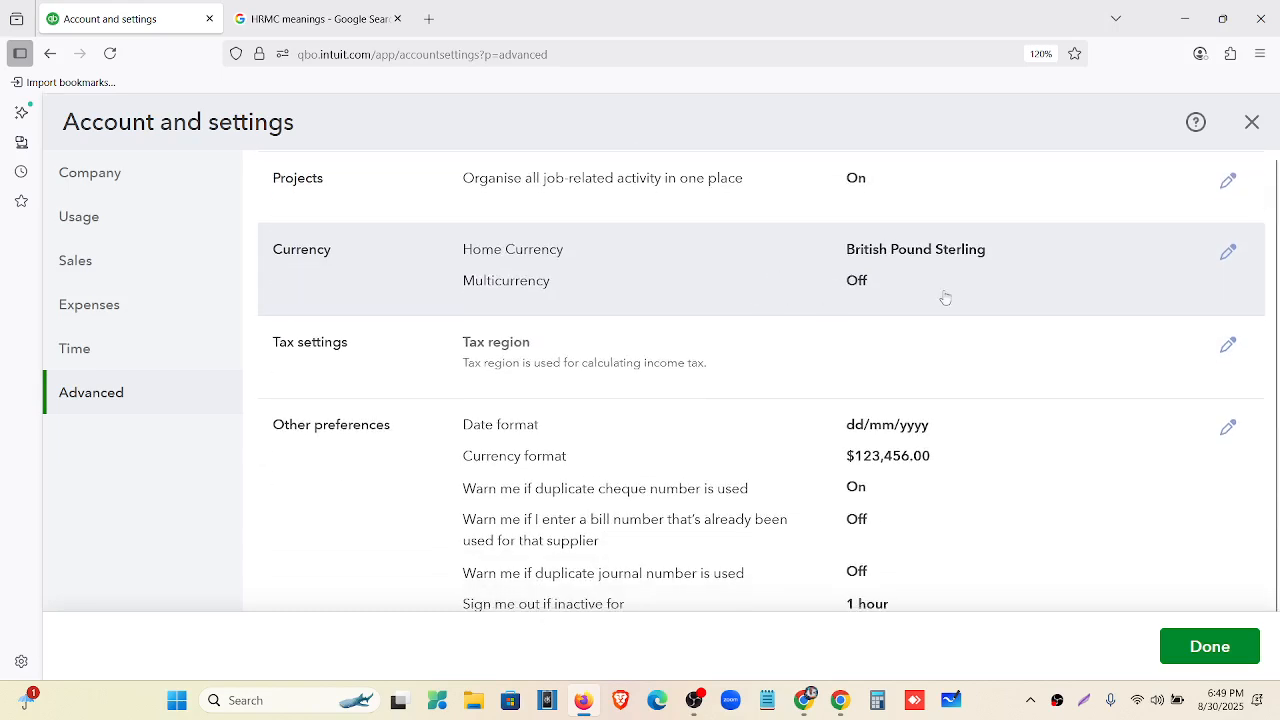
# Set the home currency to USD - United States Dollar with Multicurrency left off, and save.
pyautogui.click(1114, 269)
pyautogui.click(1004, 269)
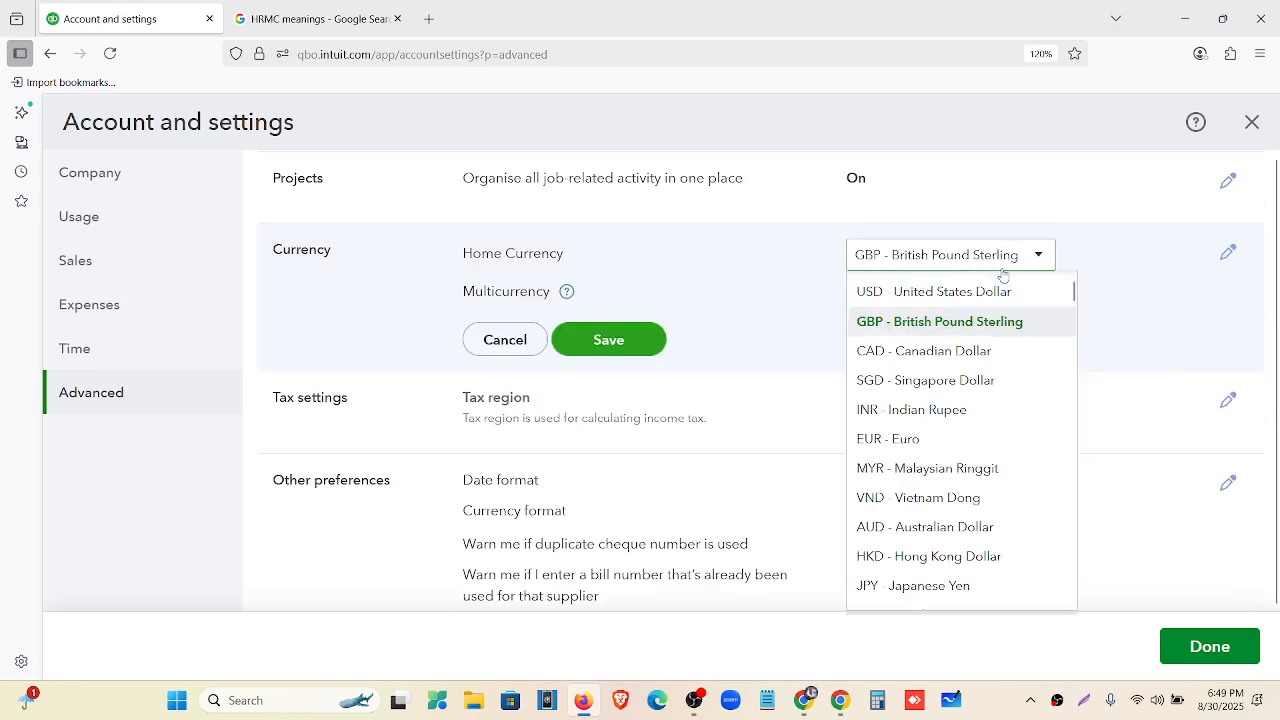
pyautogui.click(980, 292)
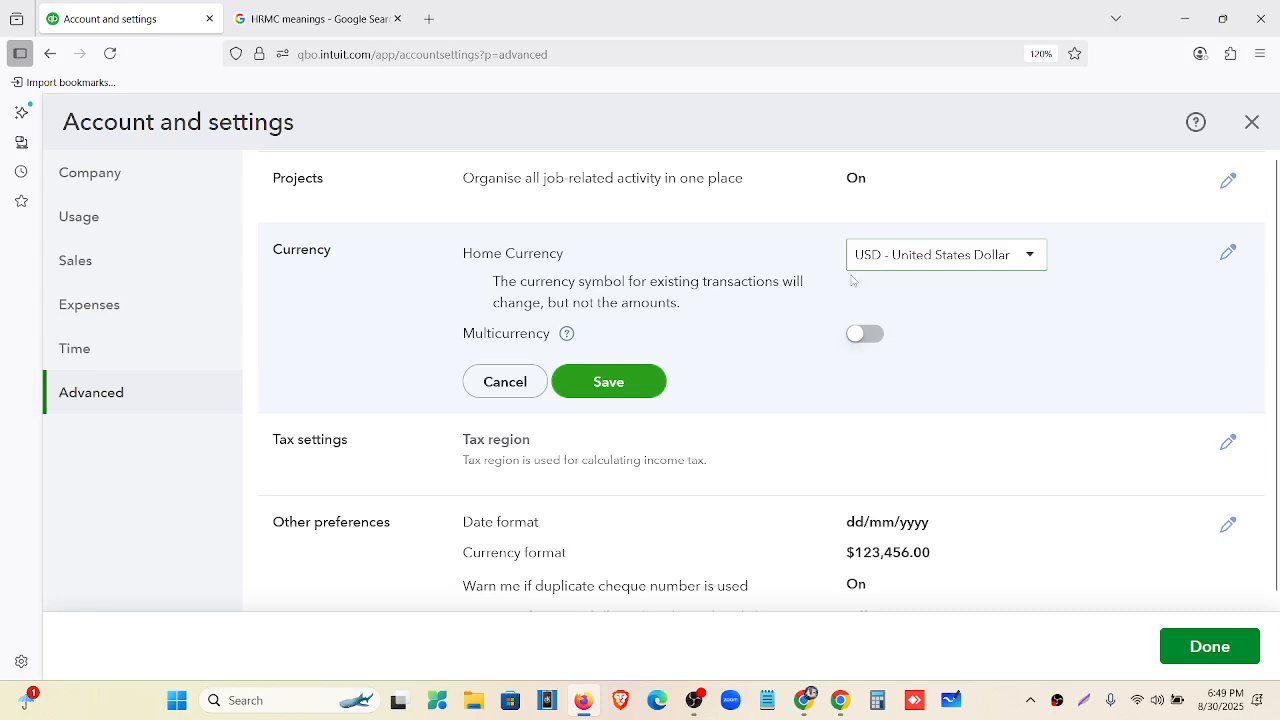
pyautogui.click(869, 337)
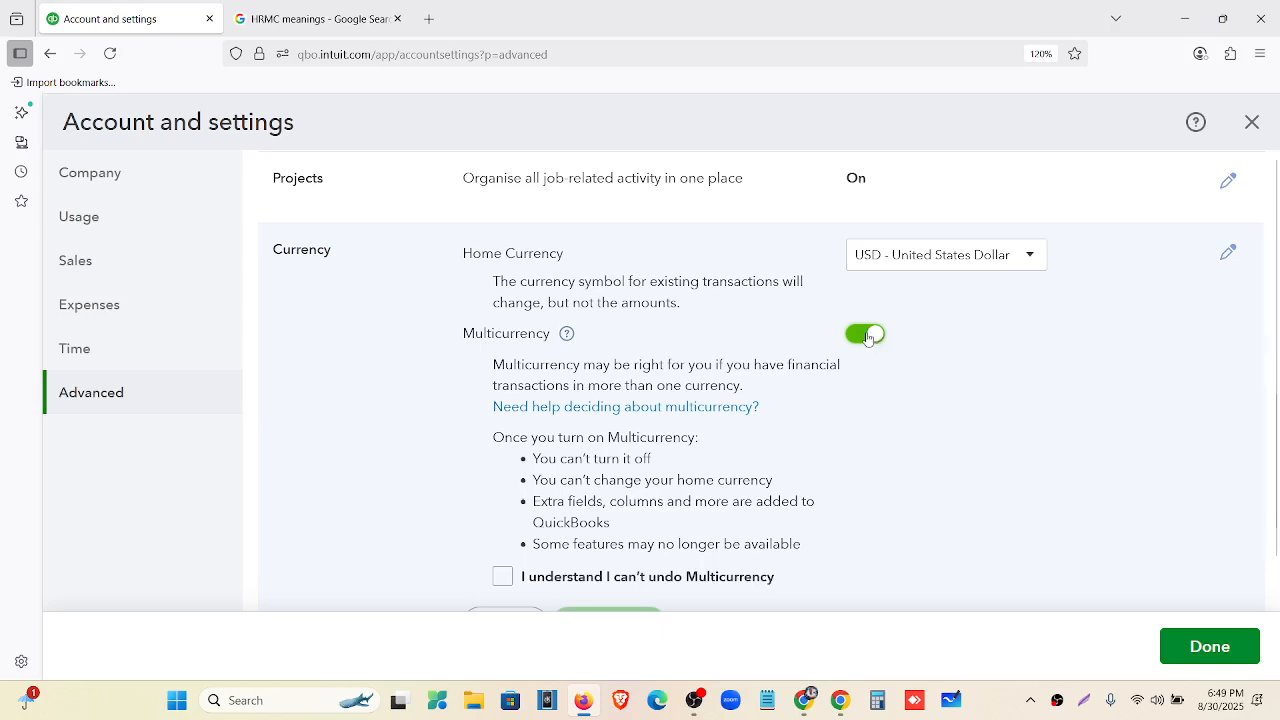
pyautogui.click(866, 335)
pyautogui.scroll(-3, 631, 300)
pyautogui.click(613, 218)
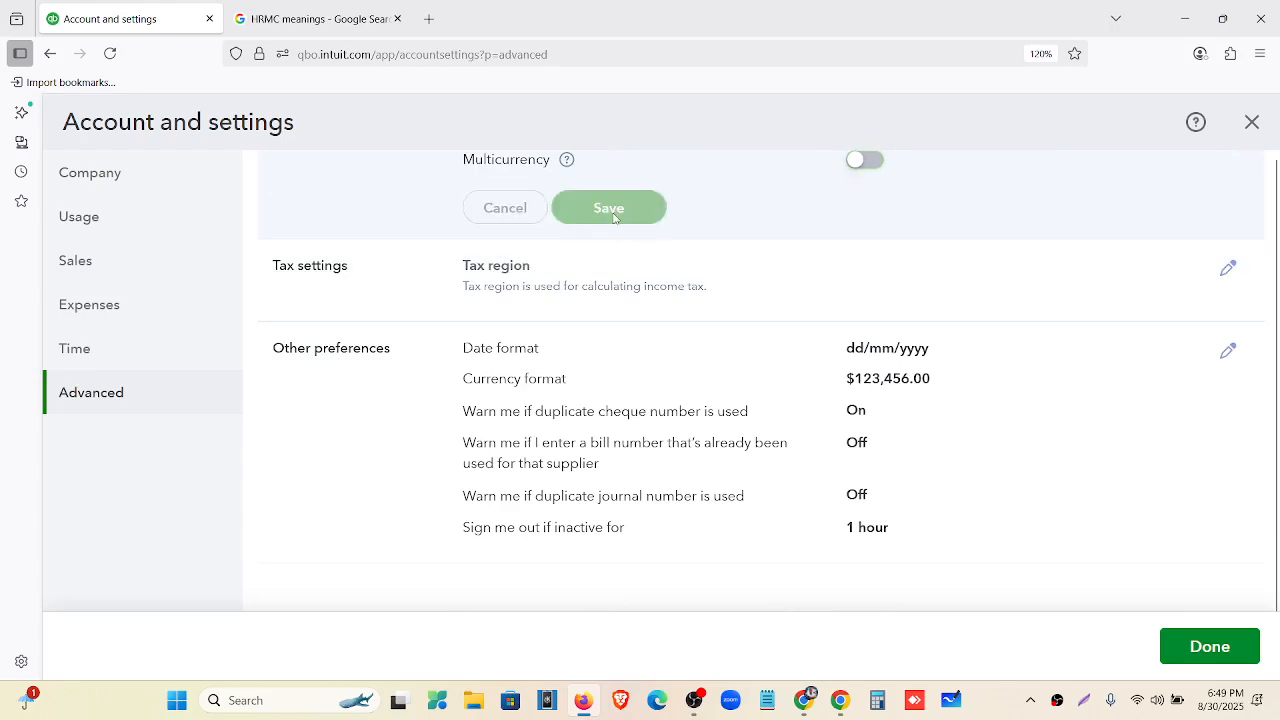
pyautogui.scroll(5, 657, 337)
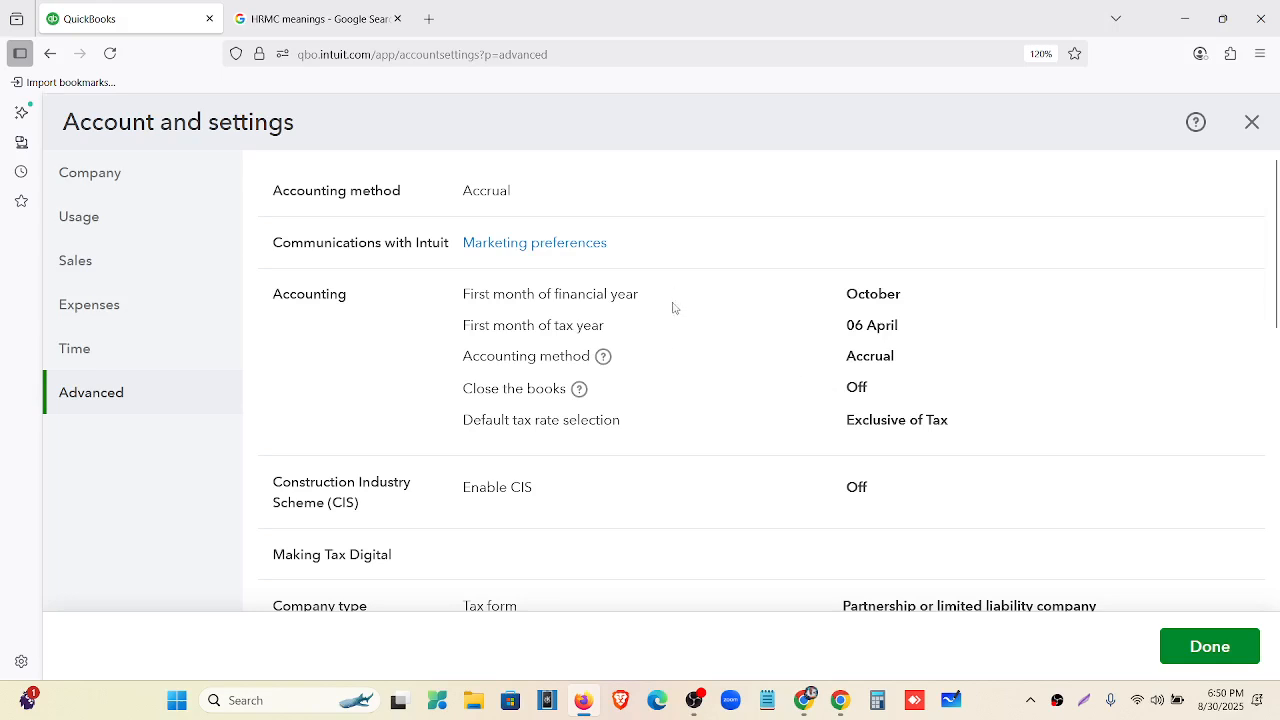
# Review the first month of tax year options in the Accounting settings.
pyautogui.scroll(-7, 702, 340)
pyautogui.scroll(5, 710, 337)
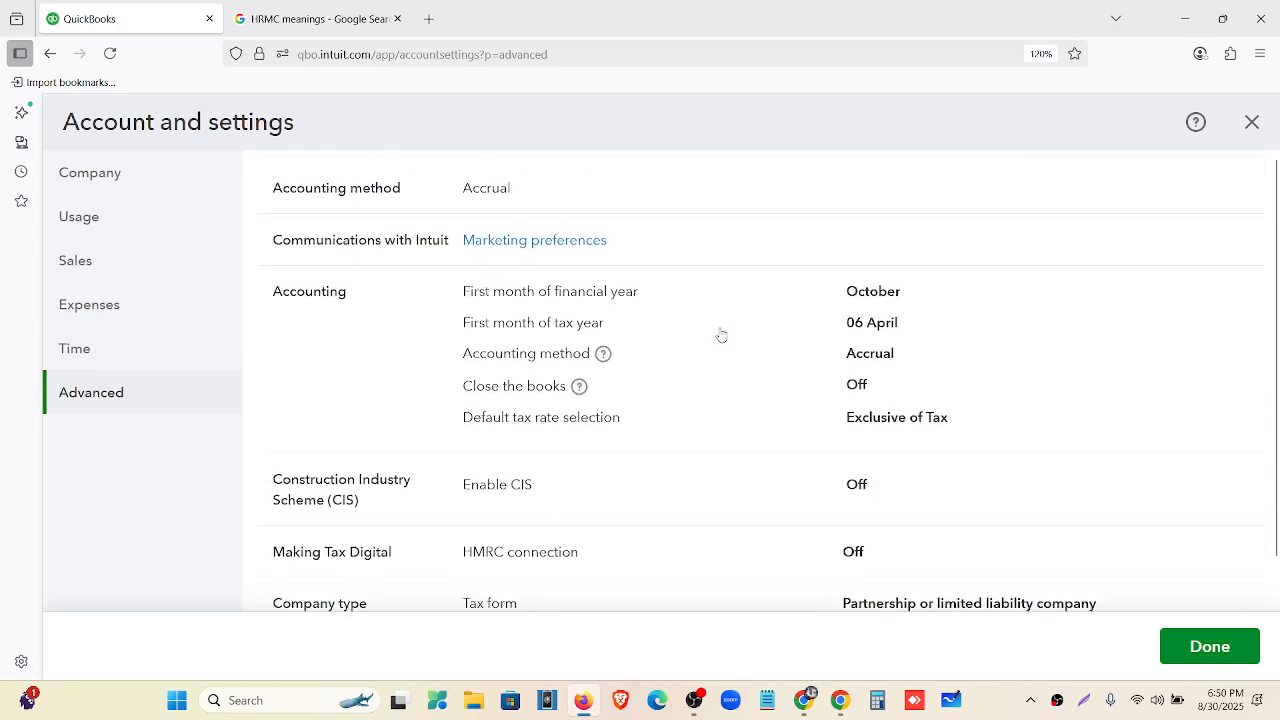
pyautogui.click(720, 333)
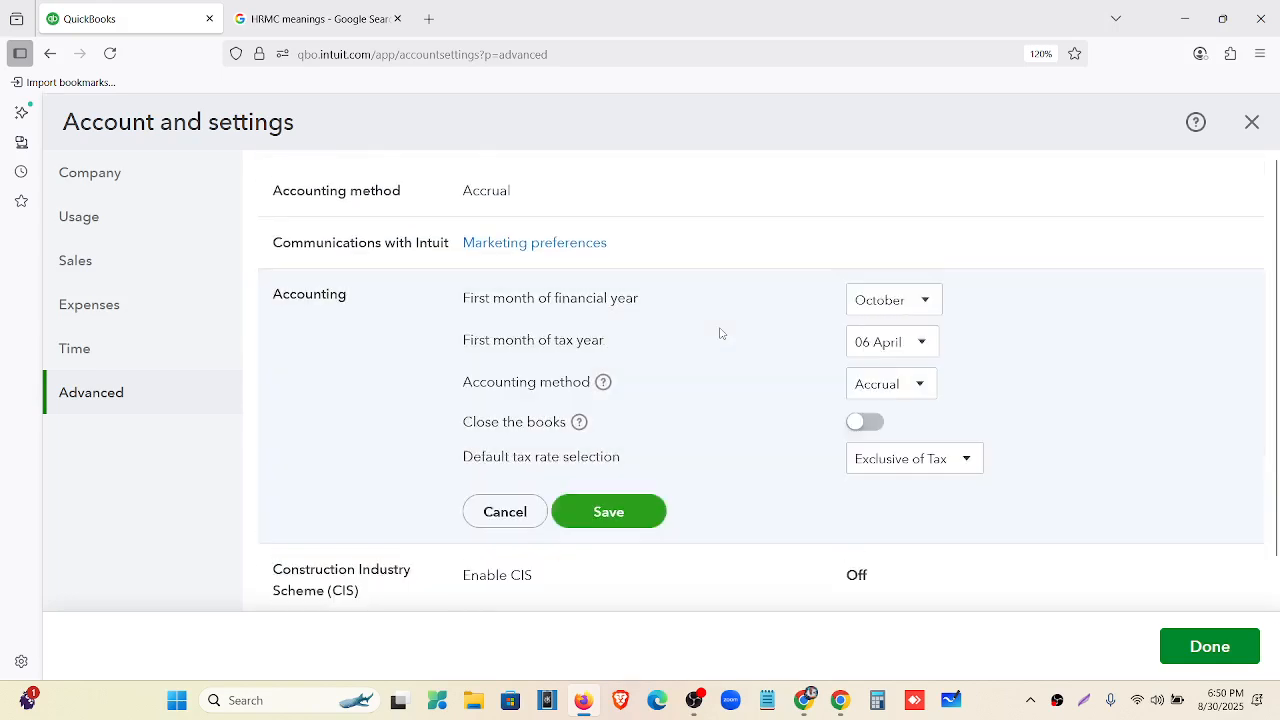
pyautogui.click(906, 341)
# Open the Other preferences section for editing.
pyautogui.scroll(-5, 780, 380)
pyautogui.scroll(-5, 843, 352)
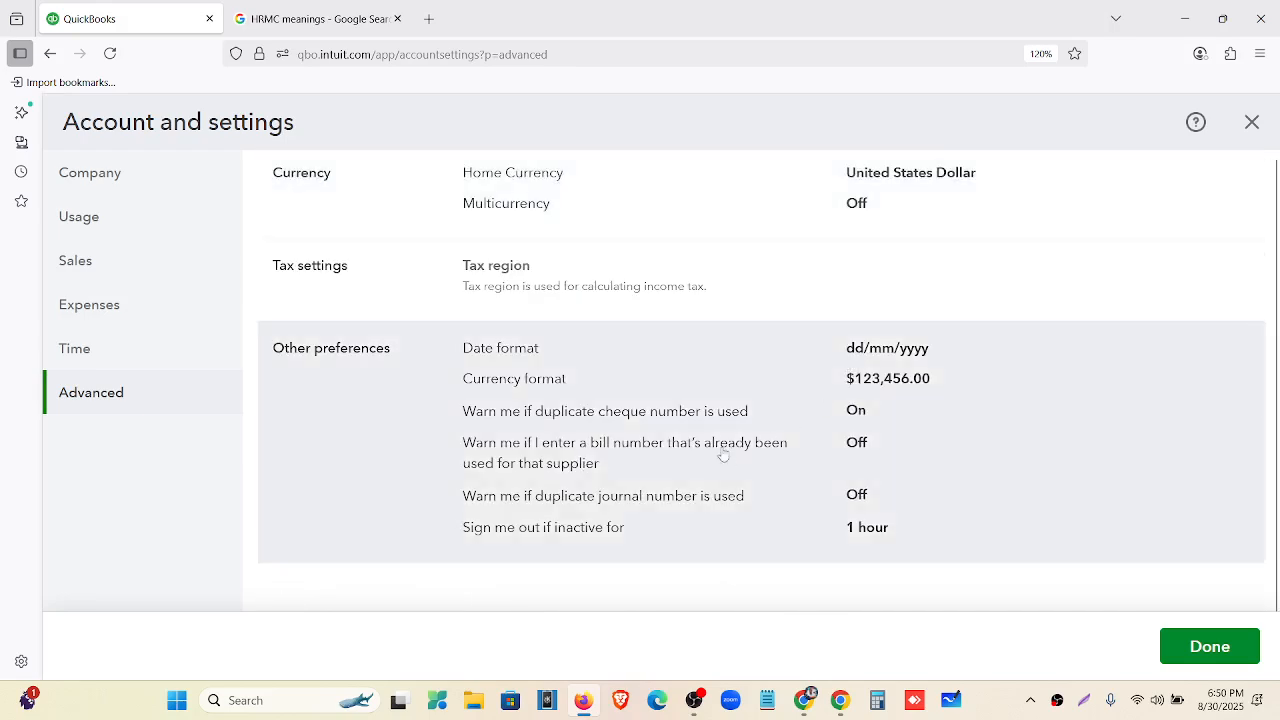
pyautogui.scroll(1, 734, 343)
pyautogui.scroll(-1, 590, 369)
pyautogui.click(1045, 397)
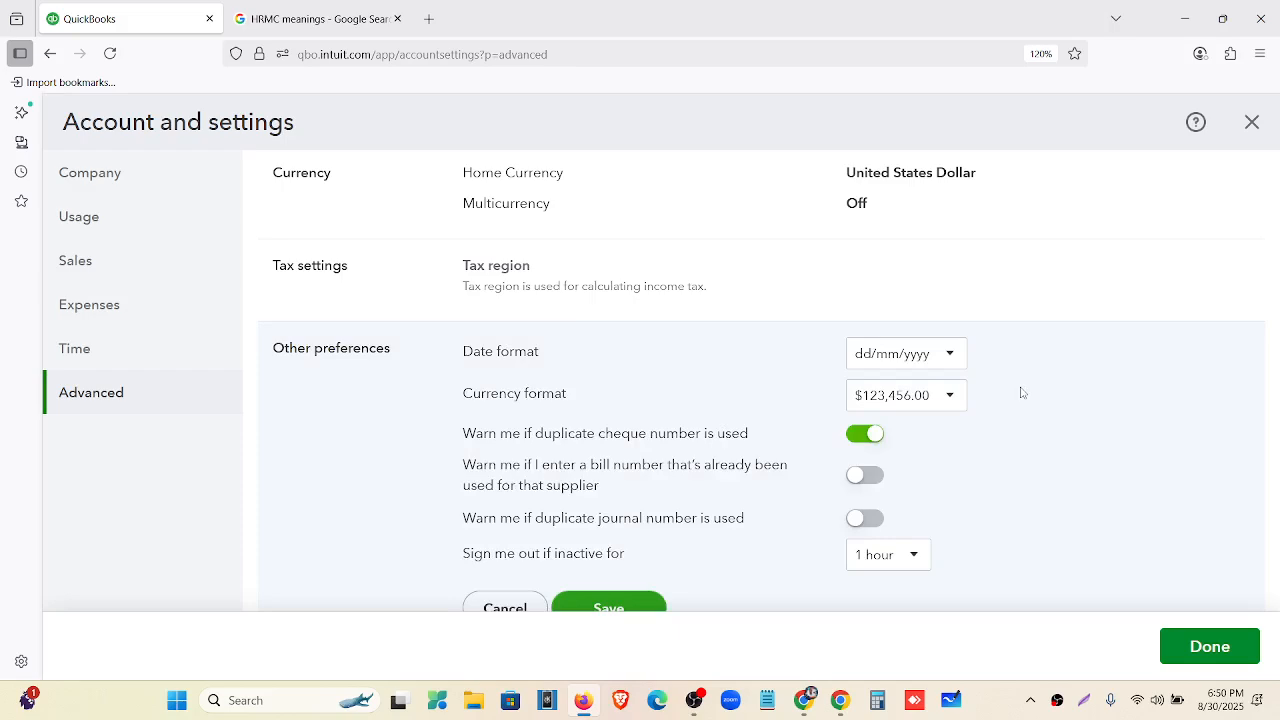
# Find and highlight the required MM/DD/YYYY date format in the Allergan Database brief.
pyautogui.click(805, 702)
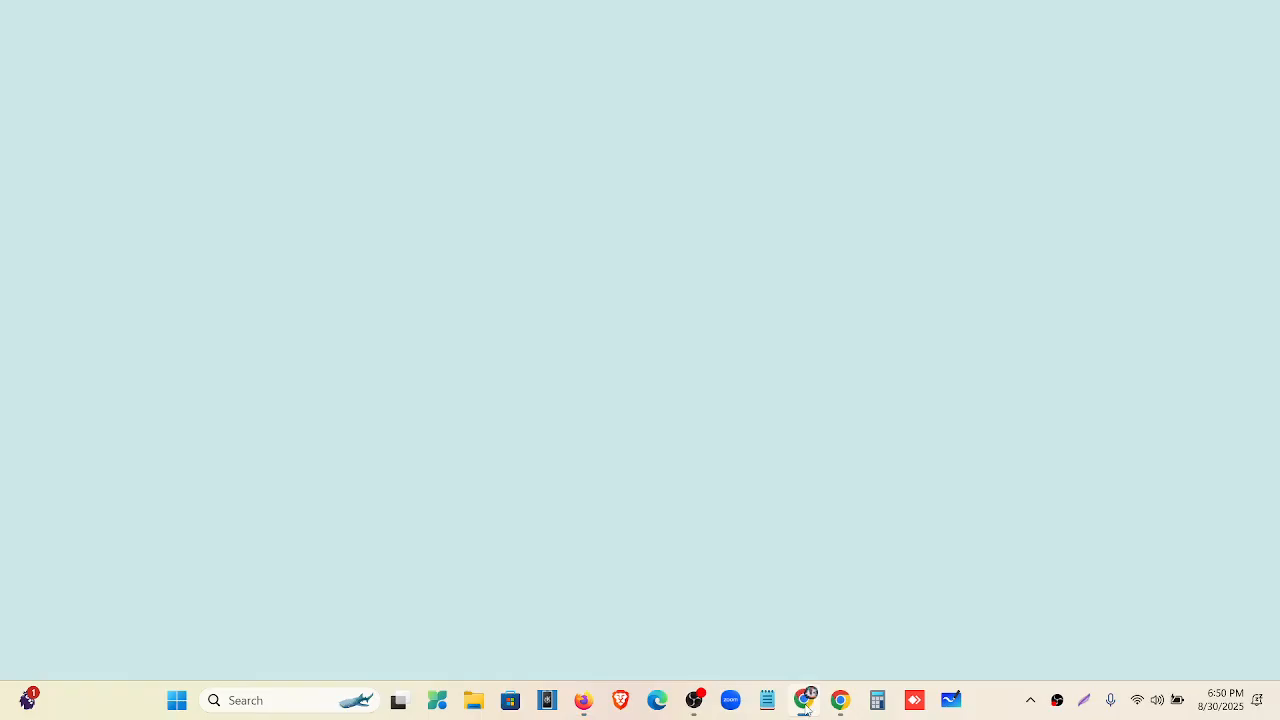
pyautogui.scroll(-5, 543, 354)
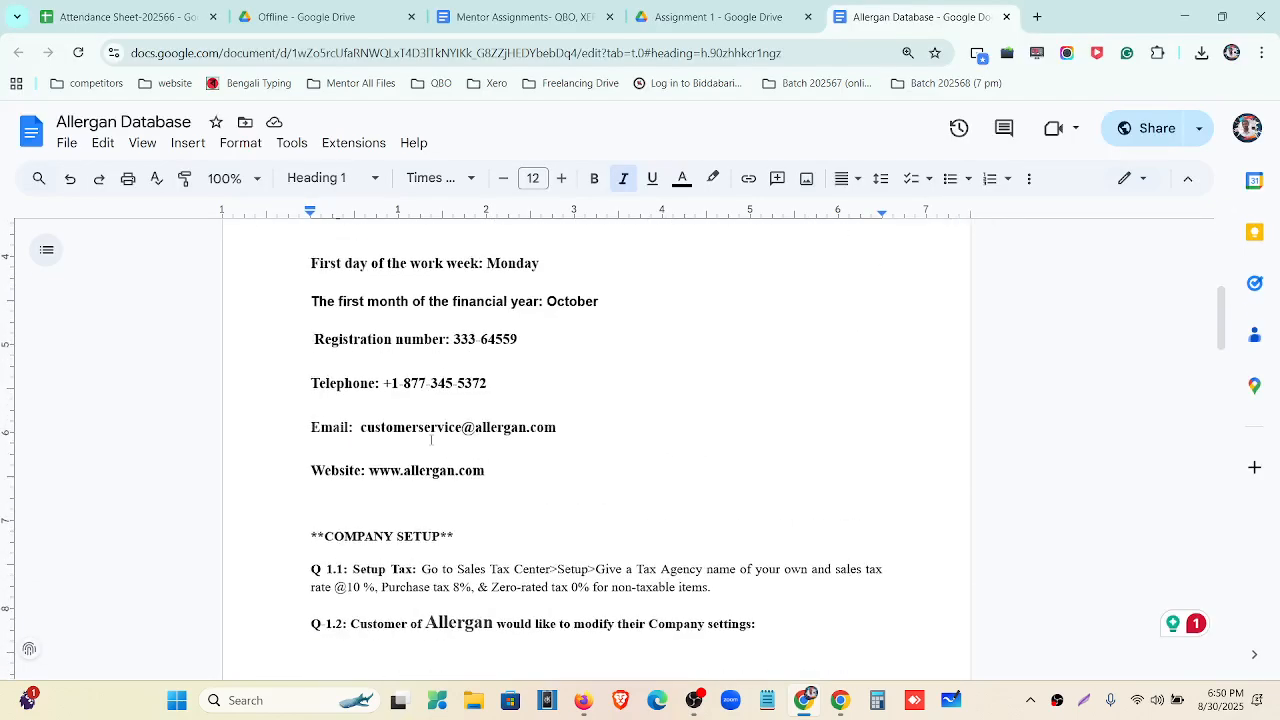
pyautogui.scroll(-8, 431, 439)
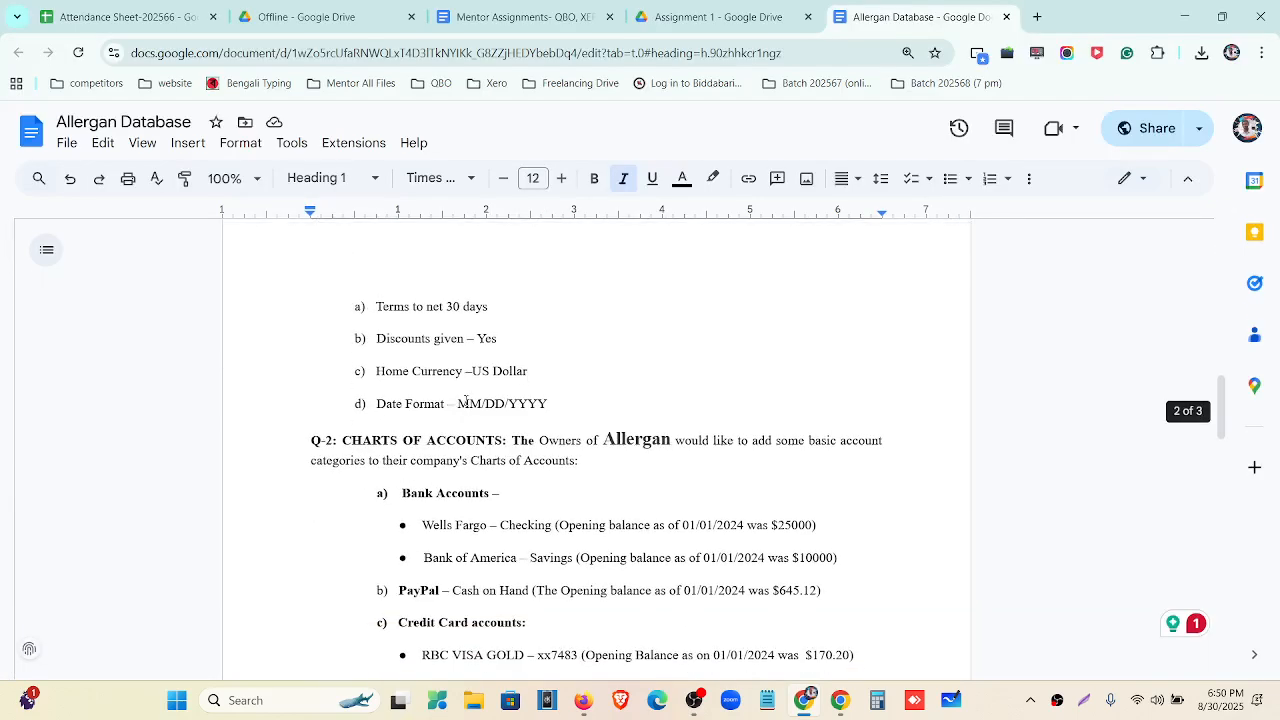
pyautogui.moveTo(459, 403); pyautogui.dragTo(553, 405)
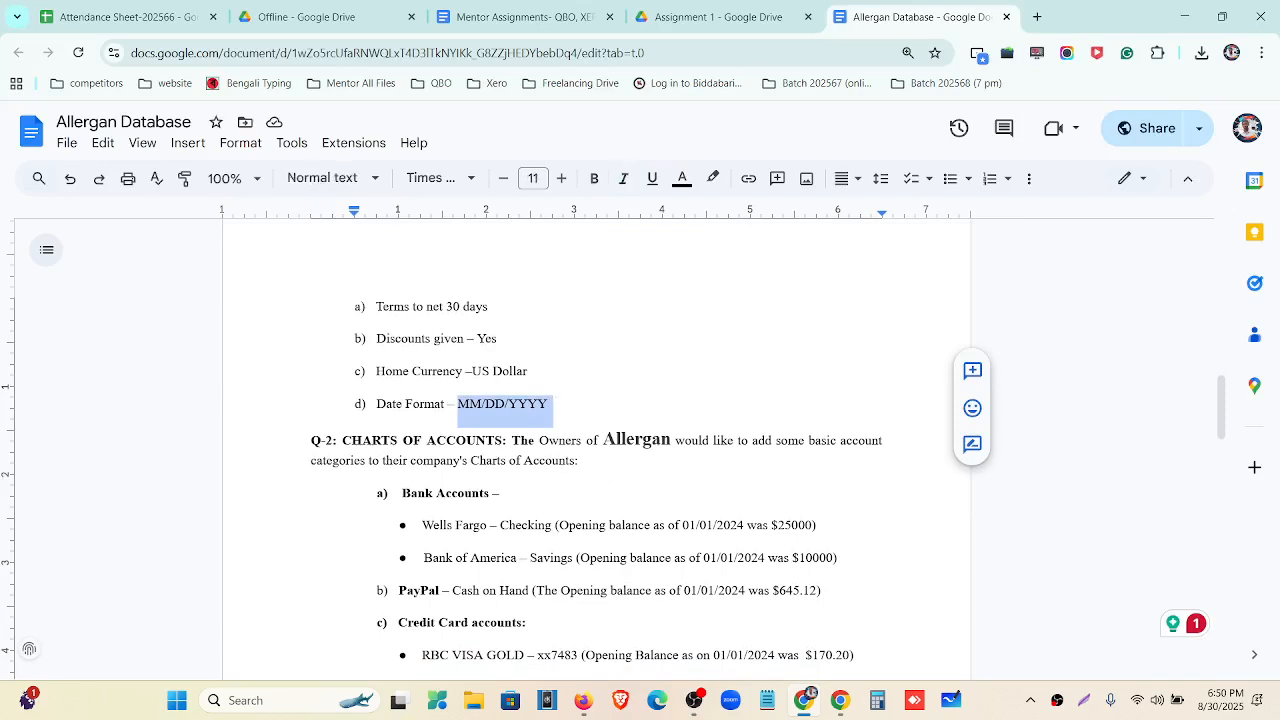
# Back in QuickBooks Other preferences, choose the mm/dd/yyyy date format.
pyautogui.click(590, 700)
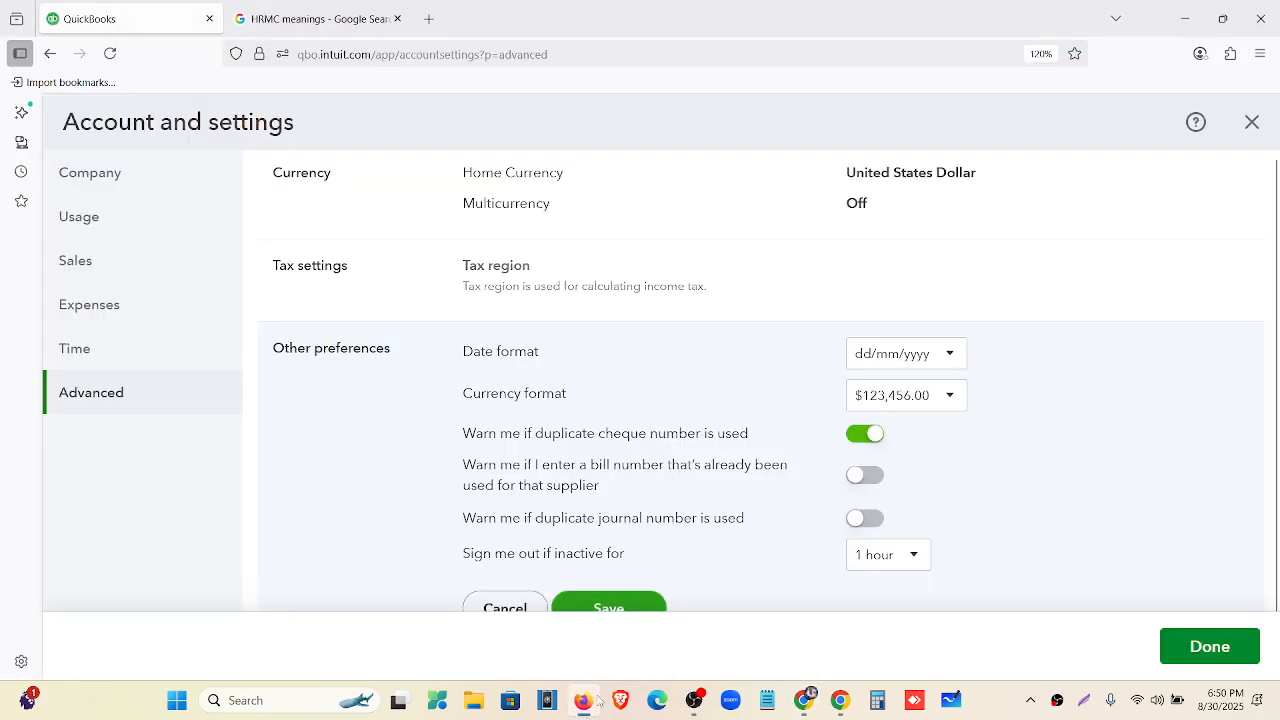
pyautogui.click(946, 358)
pyautogui.click(903, 391)
pyautogui.scroll(-1, 814, 427)
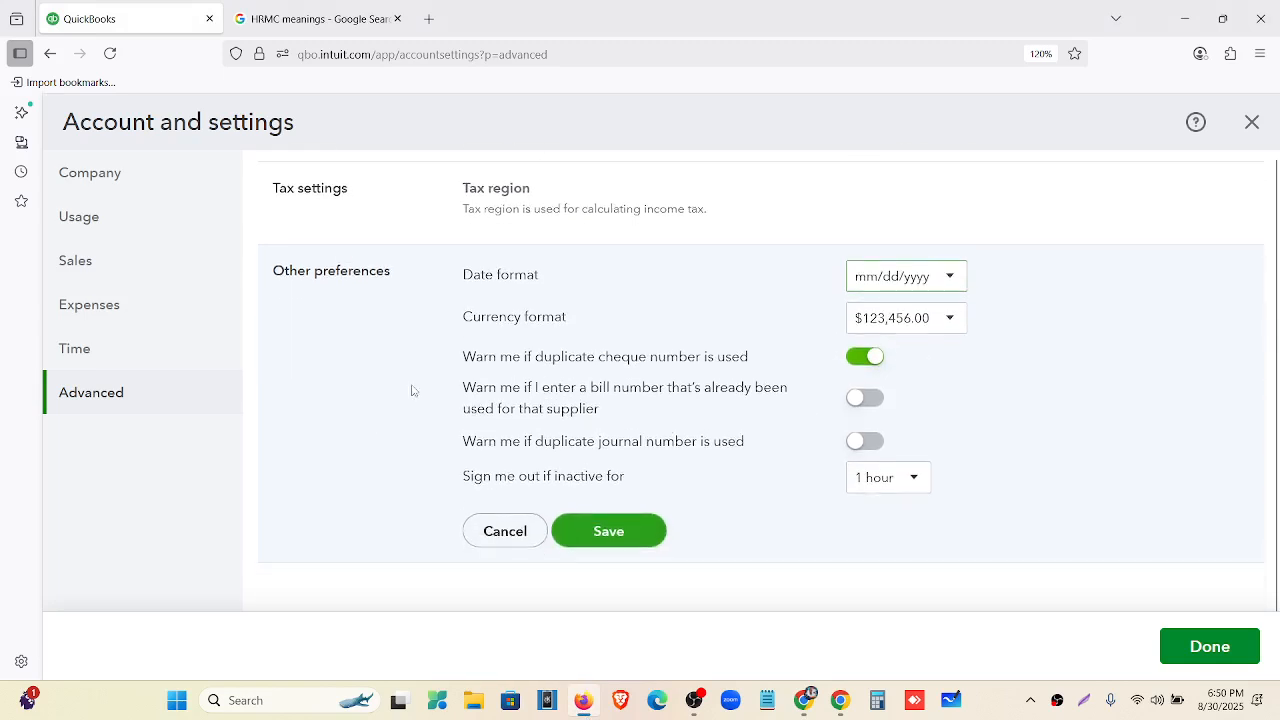
pyautogui.hotkey('ctrl', '-')
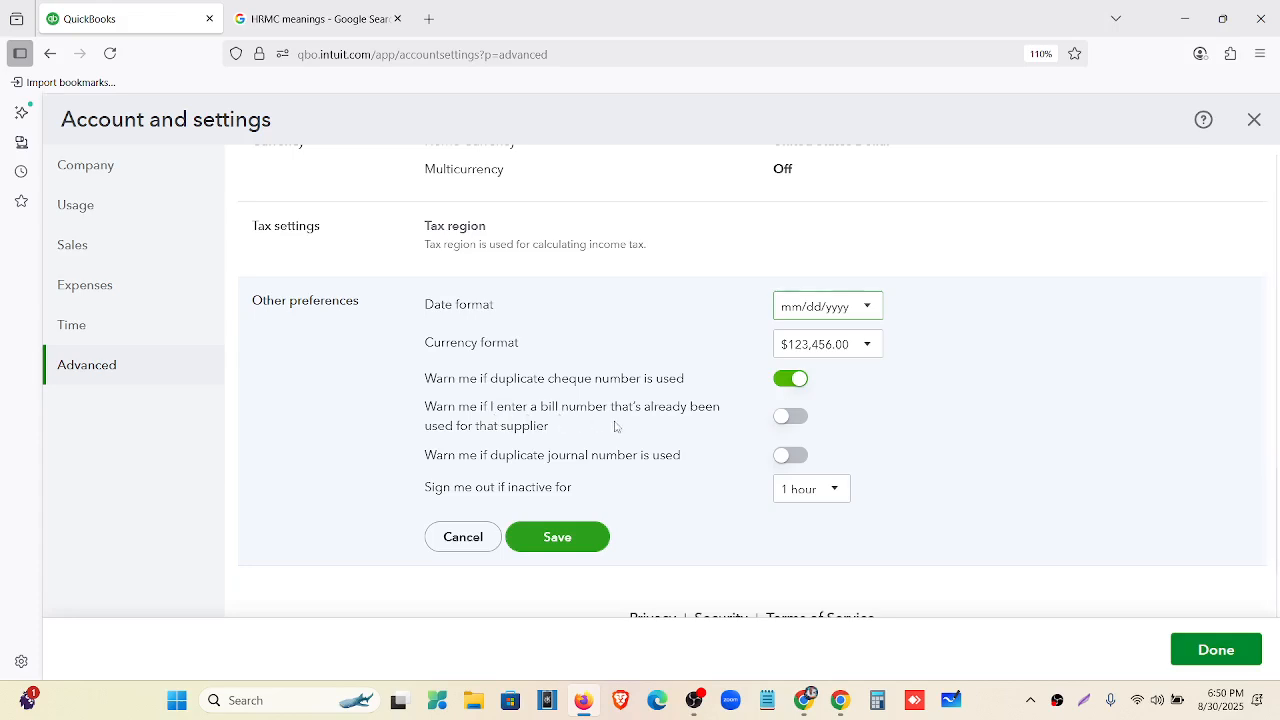
# Turn on duplicate bill and journal number warnings, keep sign-out at 1 hour, and save.
pyautogui.click(793, 417)
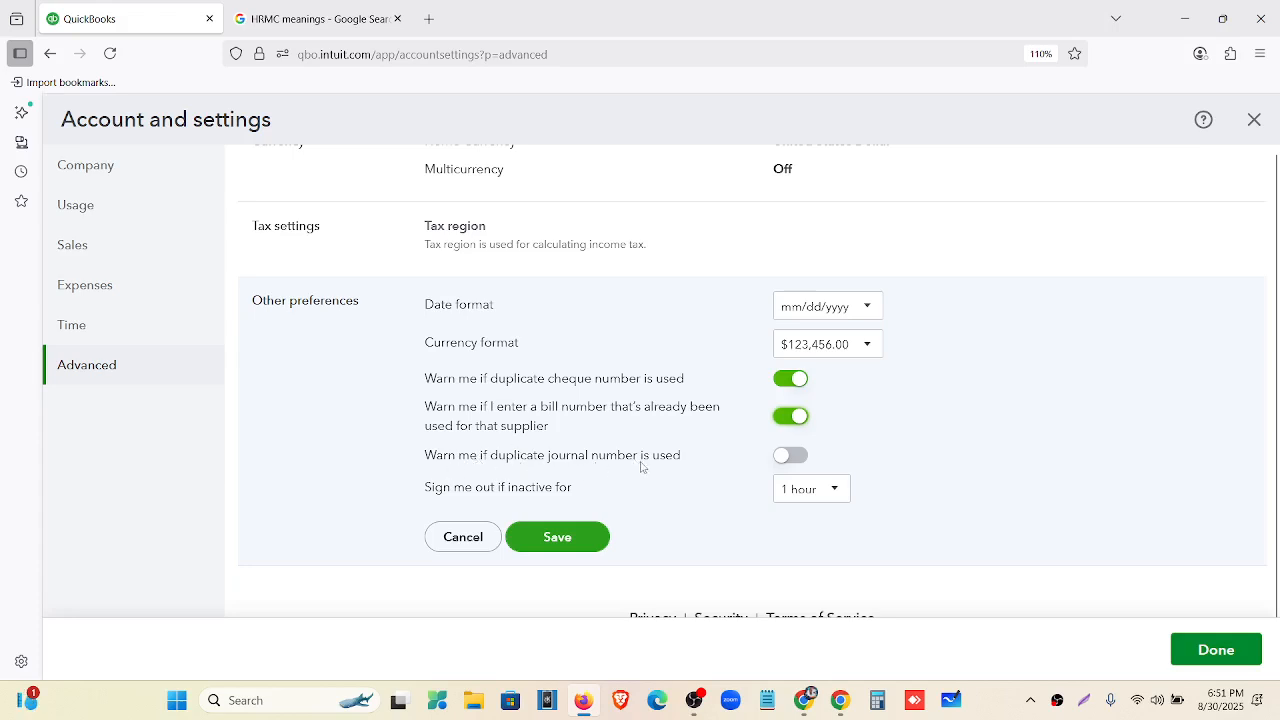
pyautogui.click(795, 457)
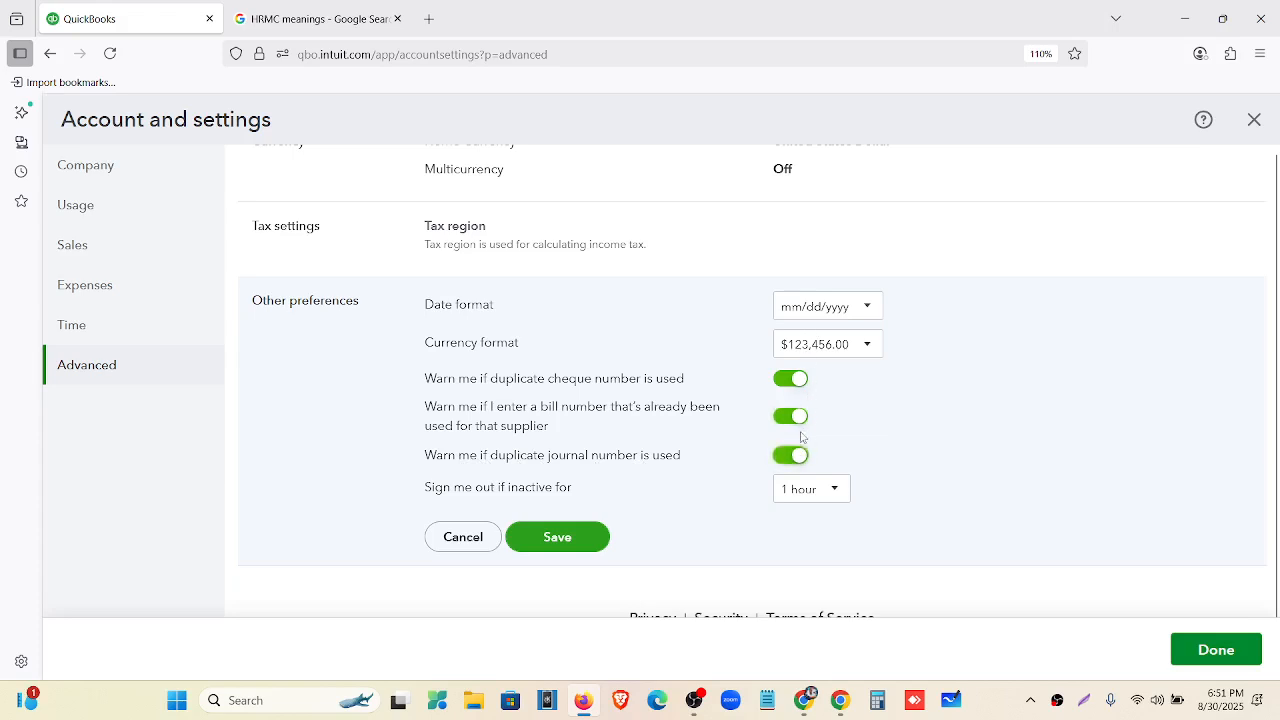
pyautogui.scroll(-1, 801, 437)
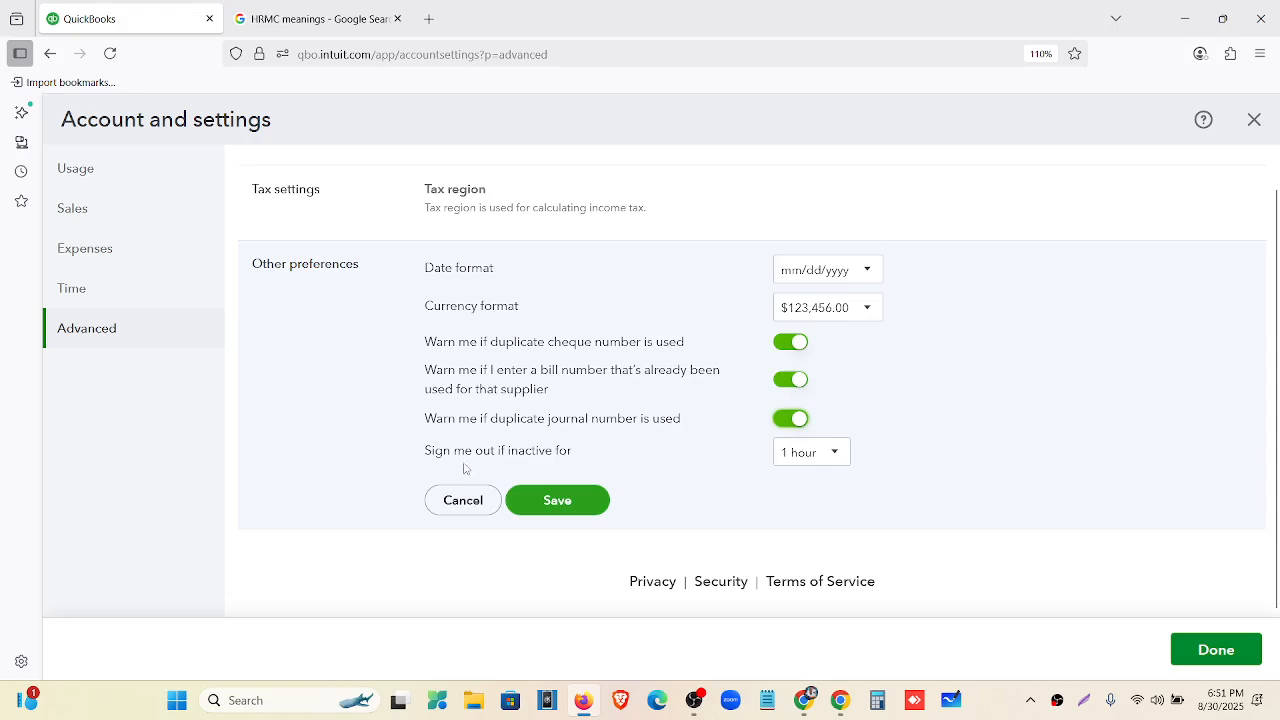
pyautogui.click(800, 460)
pyautogui.click(736, 492)
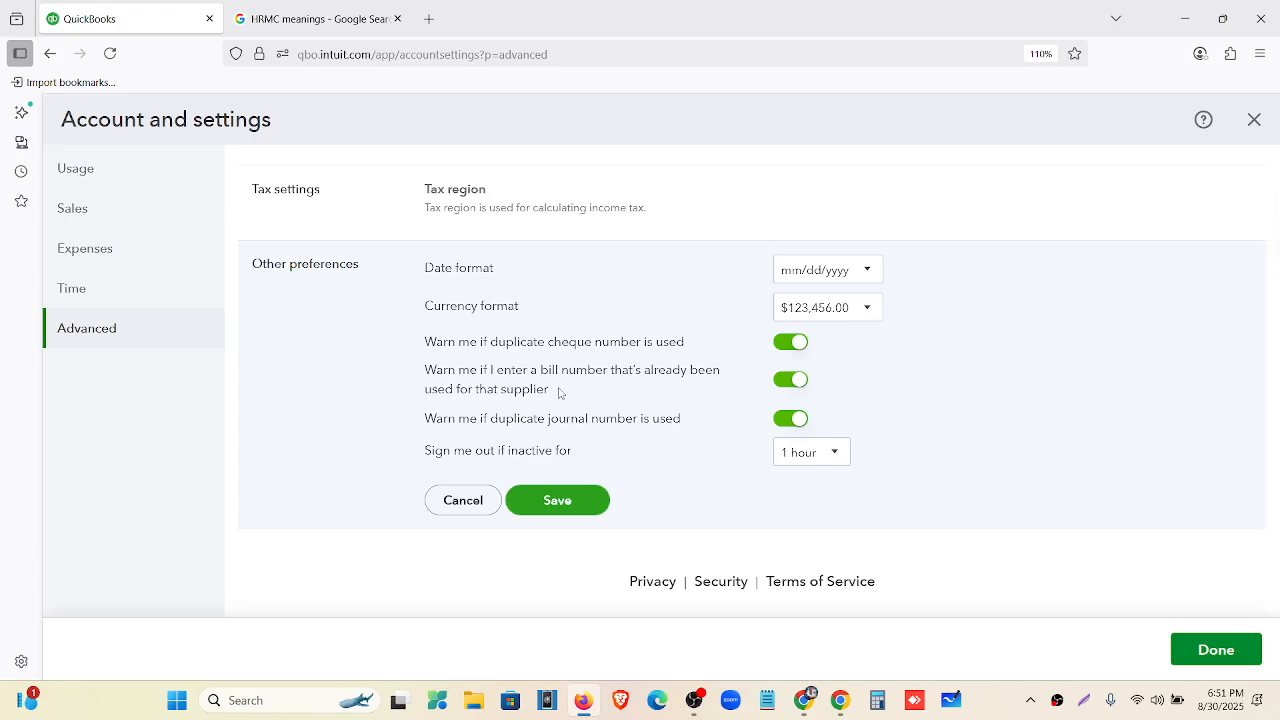
pyautogui.click(566, 508)
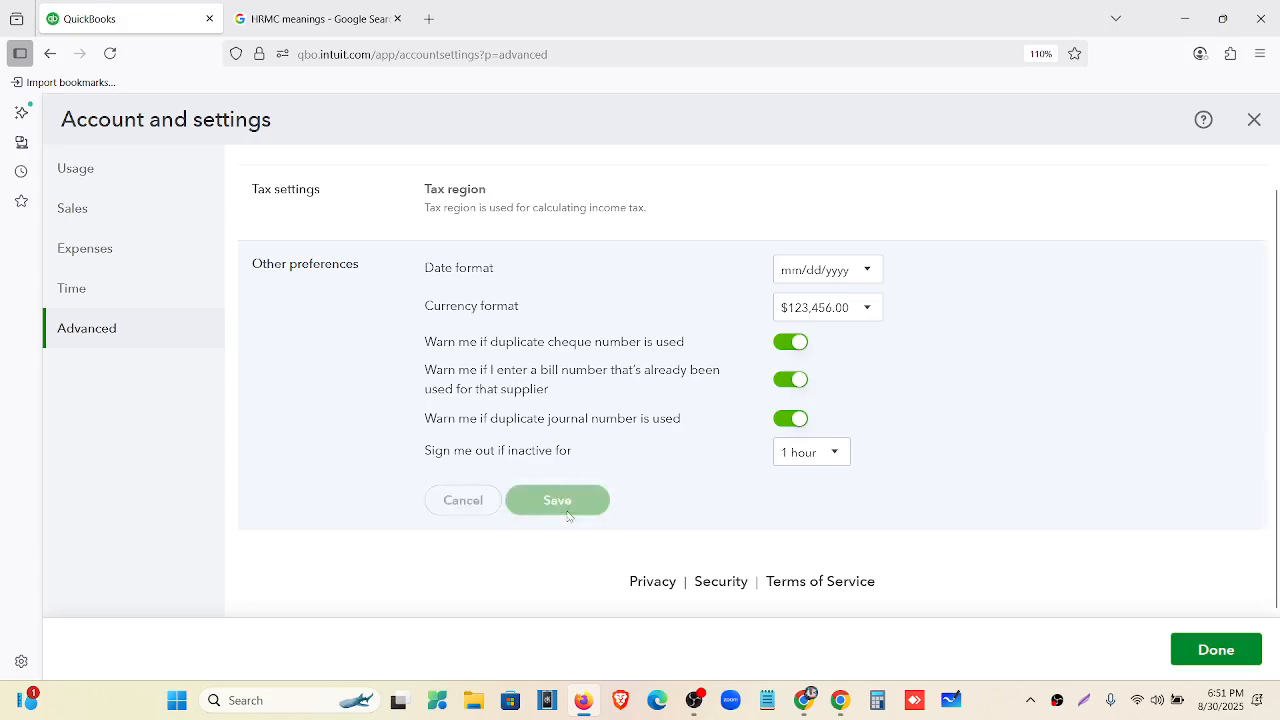
pyautogui.scroll(10, 1077, 506)
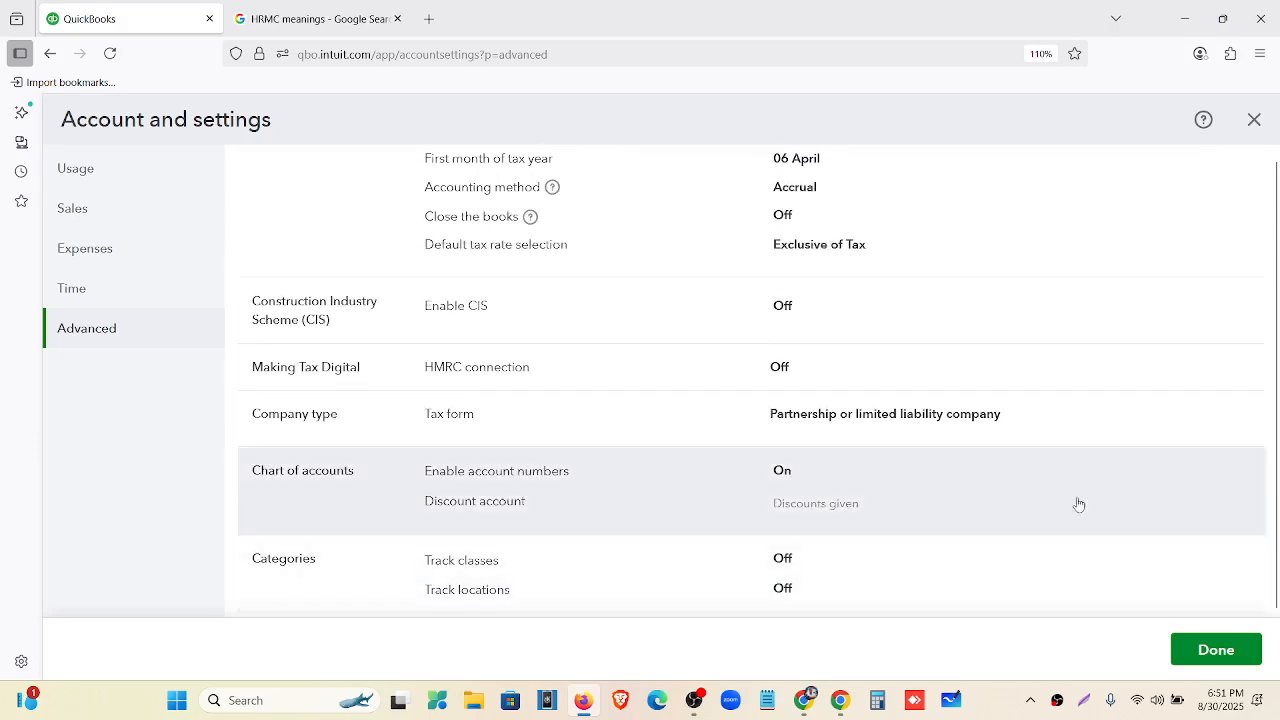
# Leave settings for the Home dashboard, reload QuickBooks, and close the HRMC meanings tab.
pyautogui.click(1240, 650)
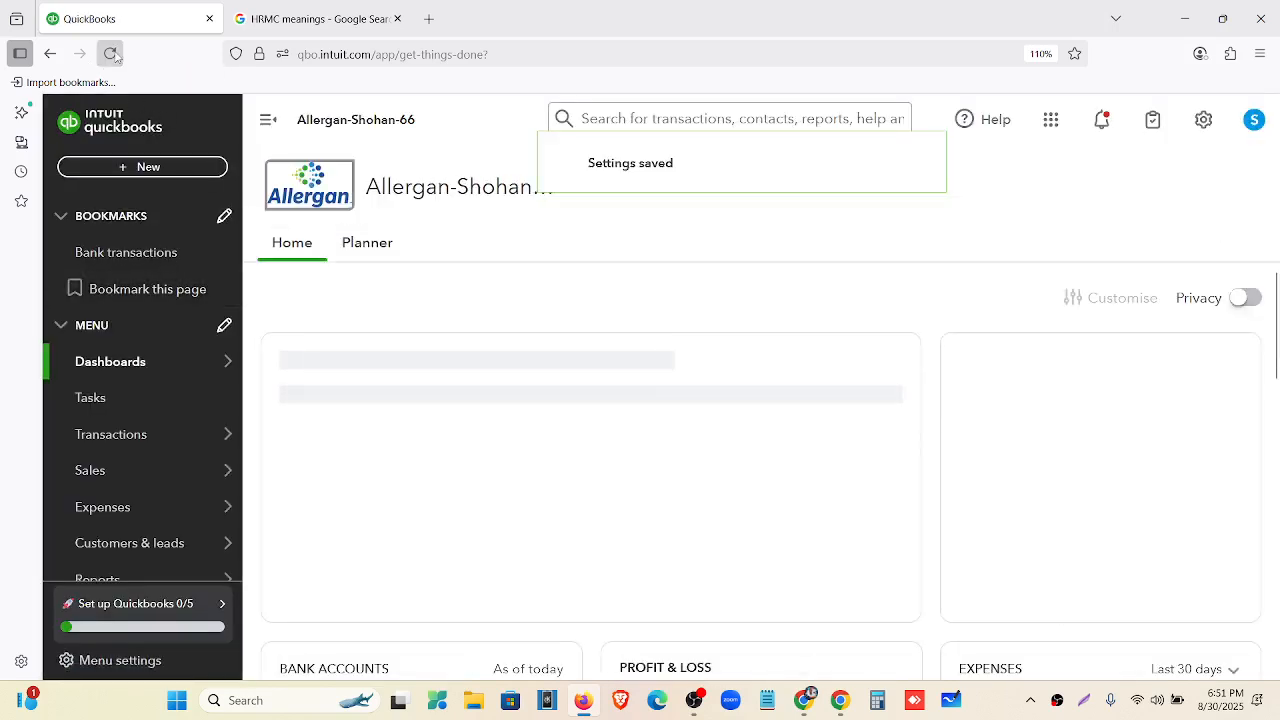
pyautogui.click(111, 54)
pyautogui.click(396, 19)
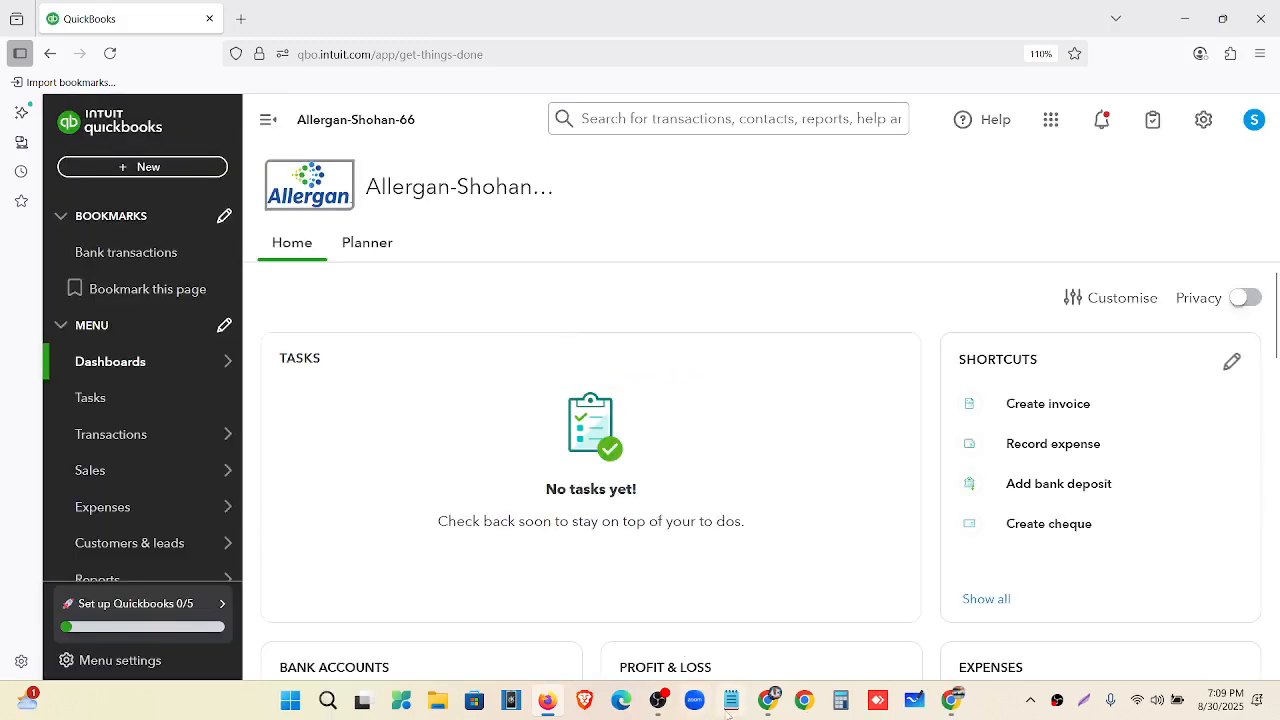
pyautogui.click(765, 700)
pyautogui.click(720, 17)
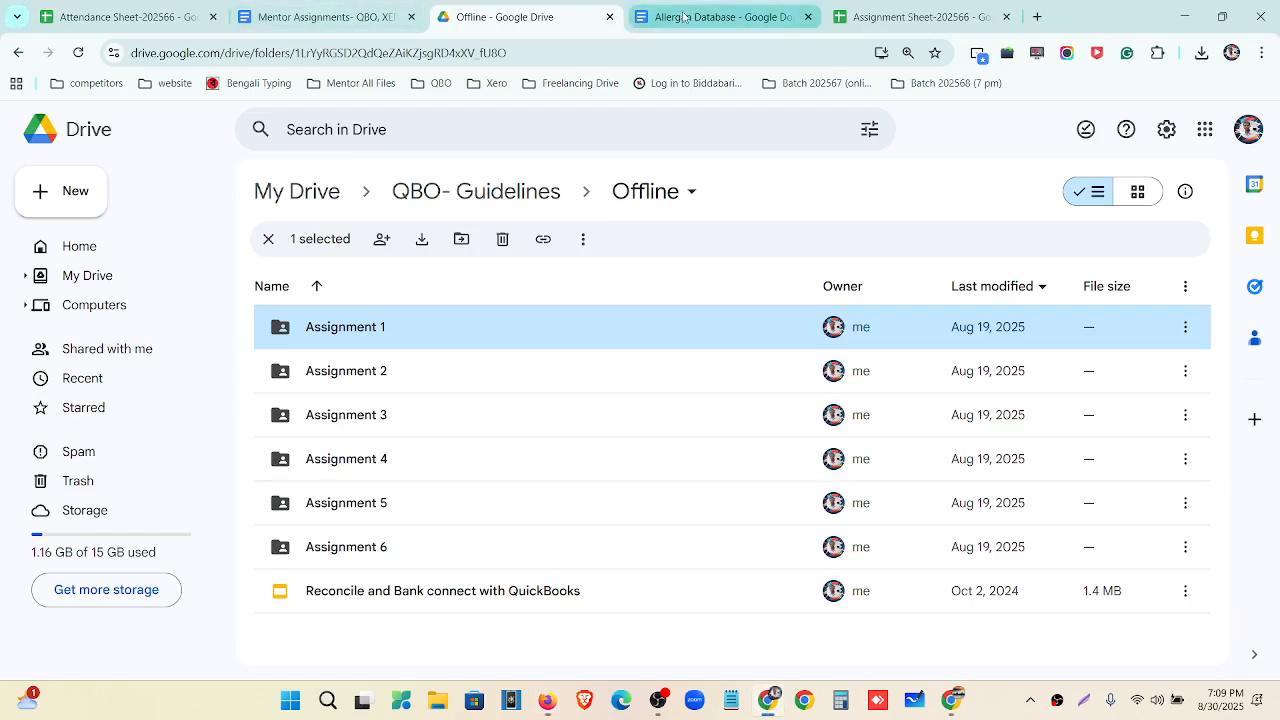
pyautogui.click(316, 8)
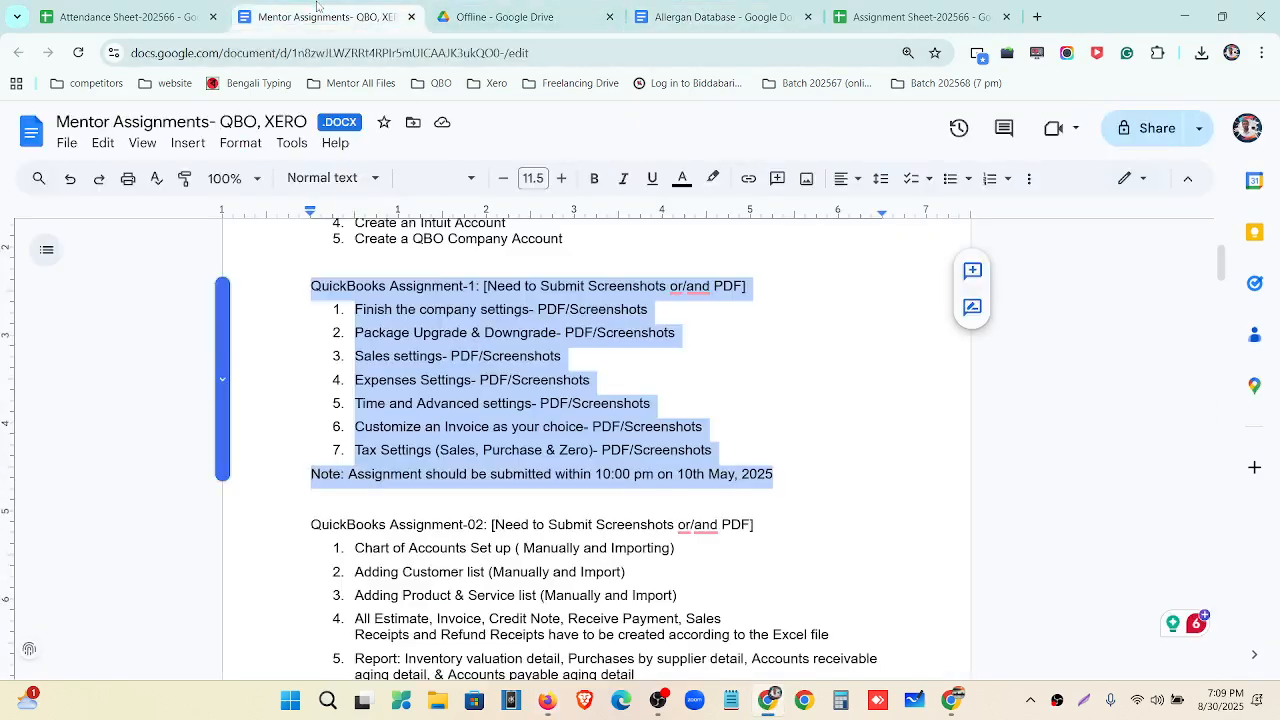
pyautogui.click(370, 357)
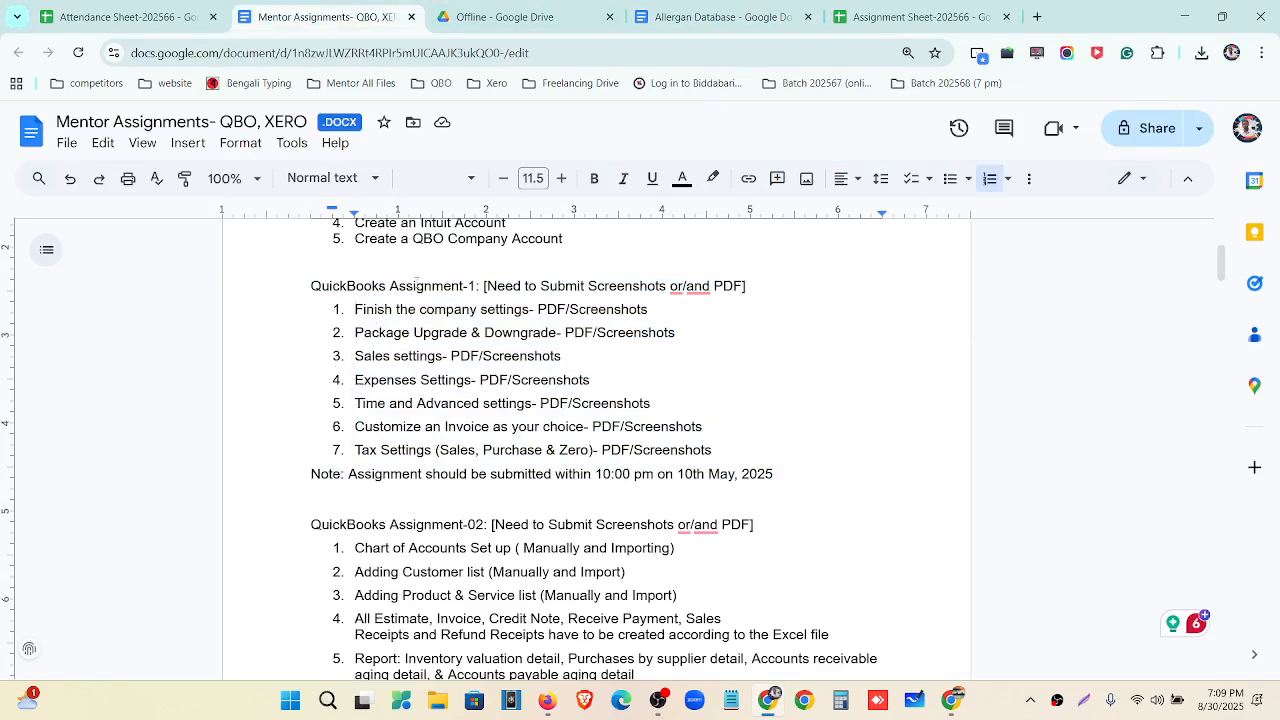
pyautogui.click(1183, 16)
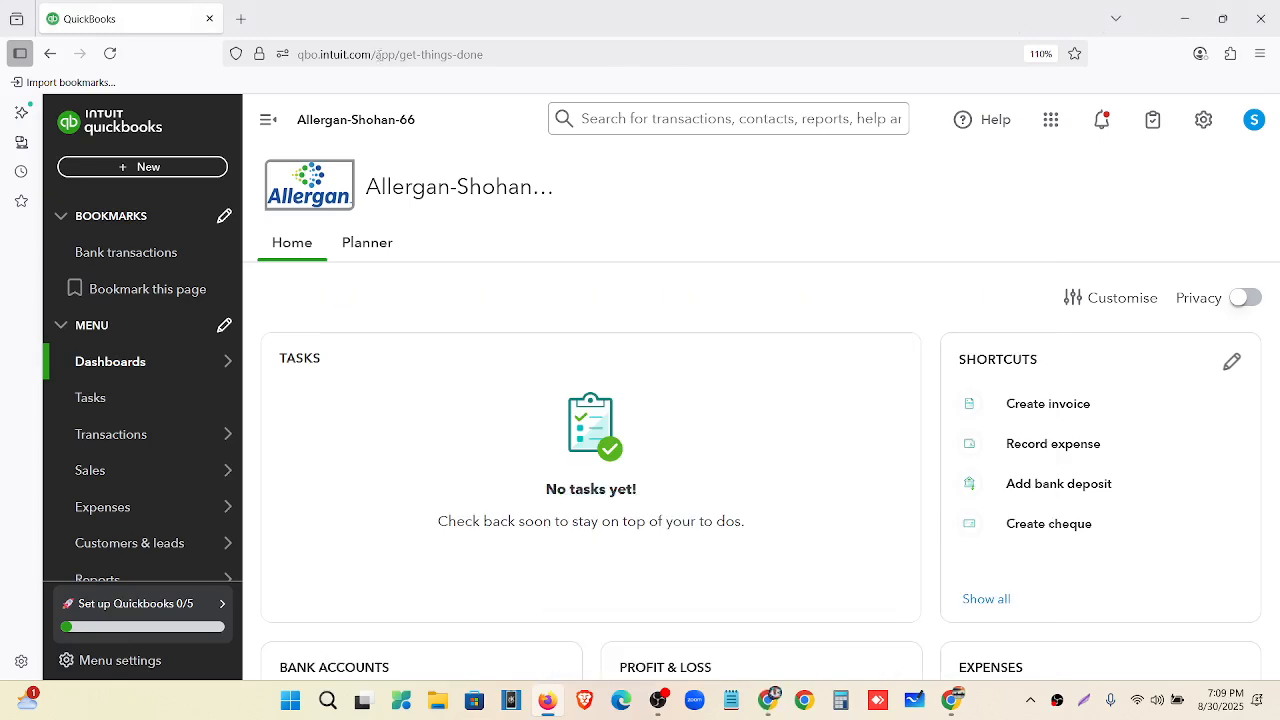
# Google 'quickbooks pricing' in a new tab and open the QuickBooks Online Pricing result.
pyautogui.click(241, 19)
pyautogui.click(312, 56)
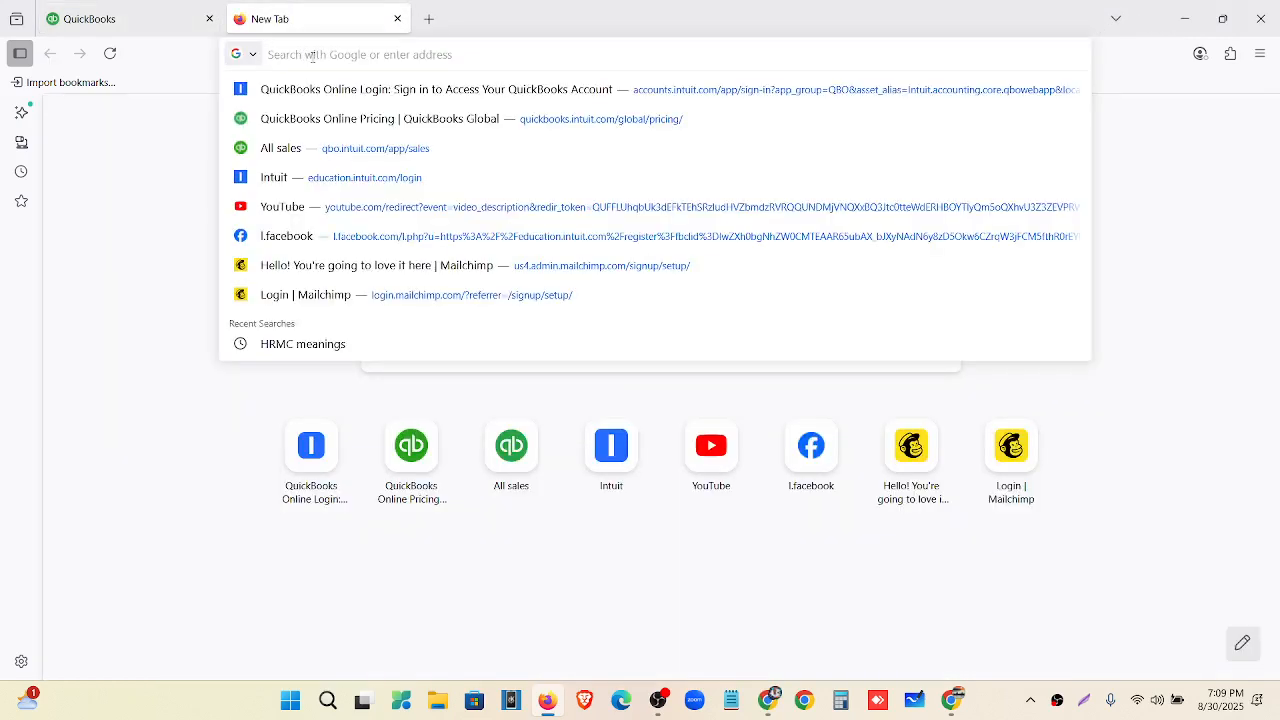
pyautogui.write('off')
pyautogui.press('BackSpace')
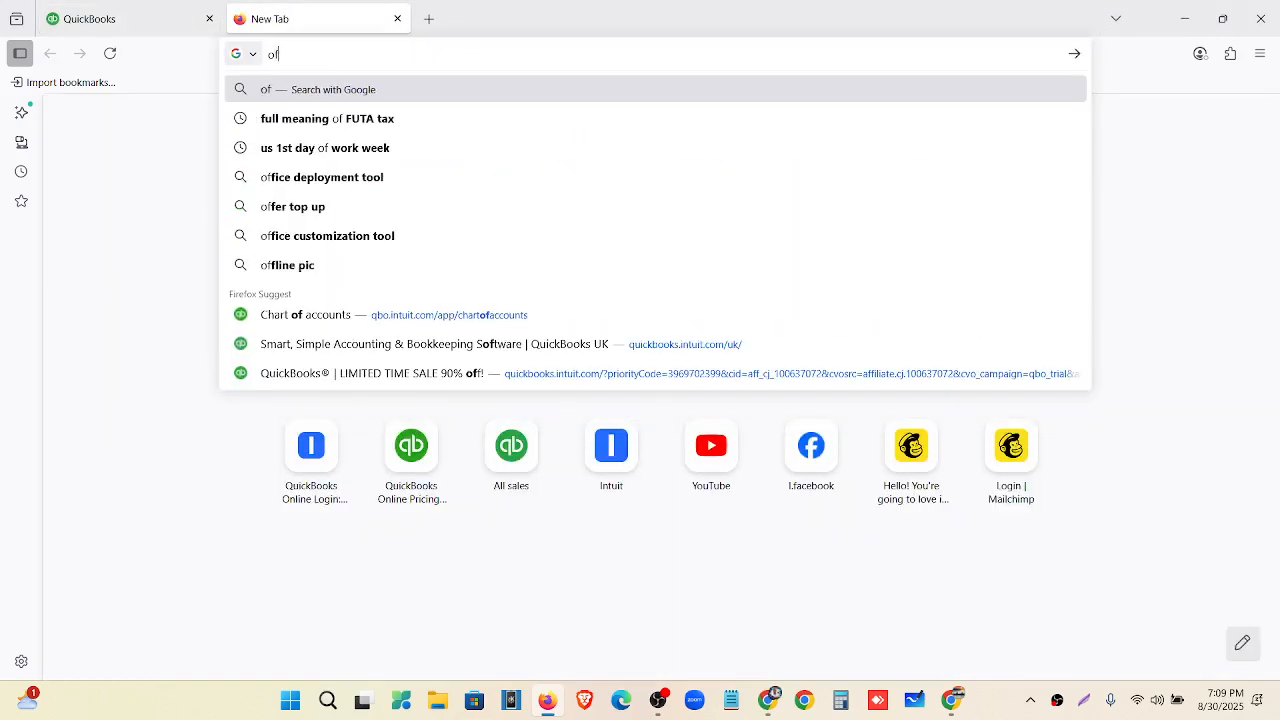
pyautogui.press('BackSpace')
pyautogui.write('uic')
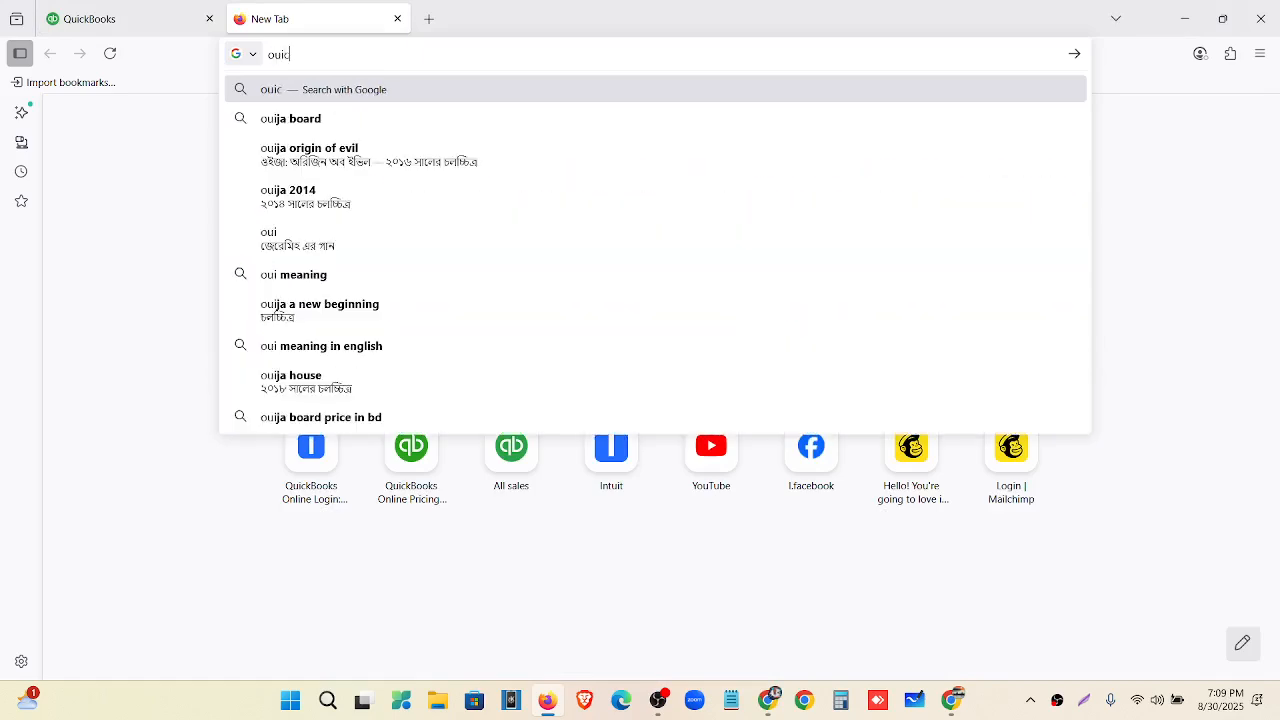
pyautogui.write('kbooks ')
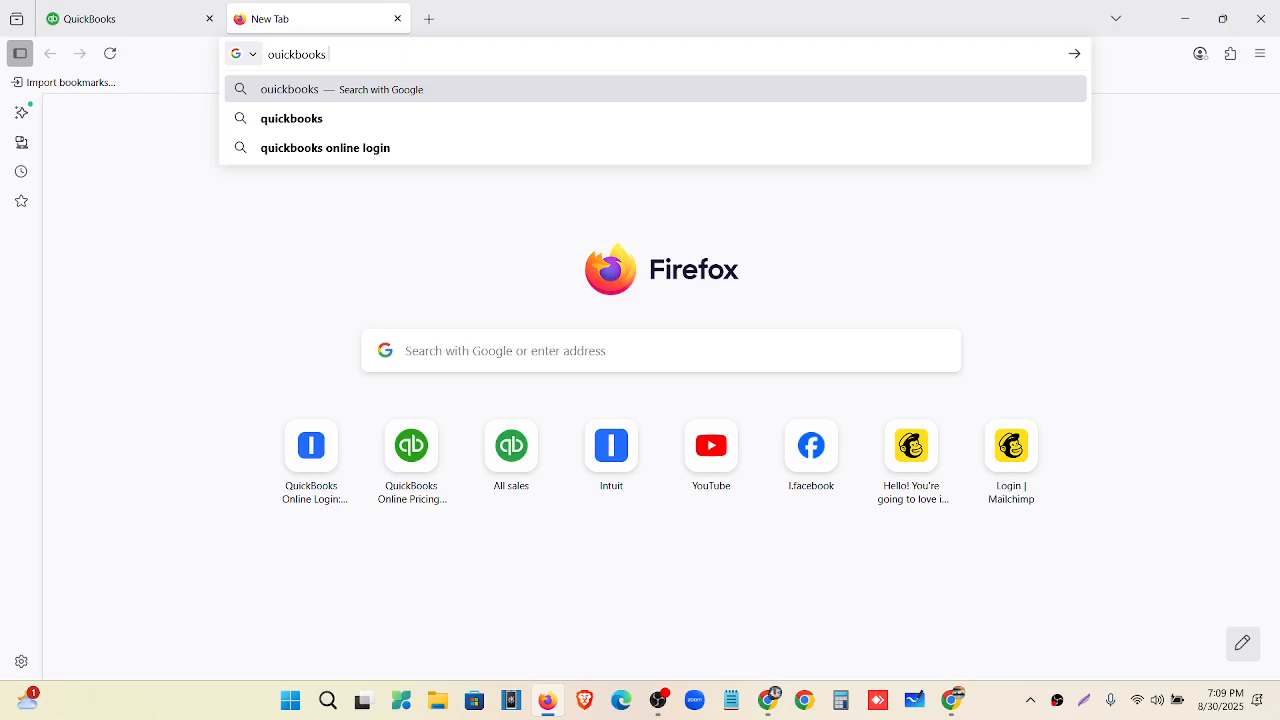
pyautogui.write('pri')
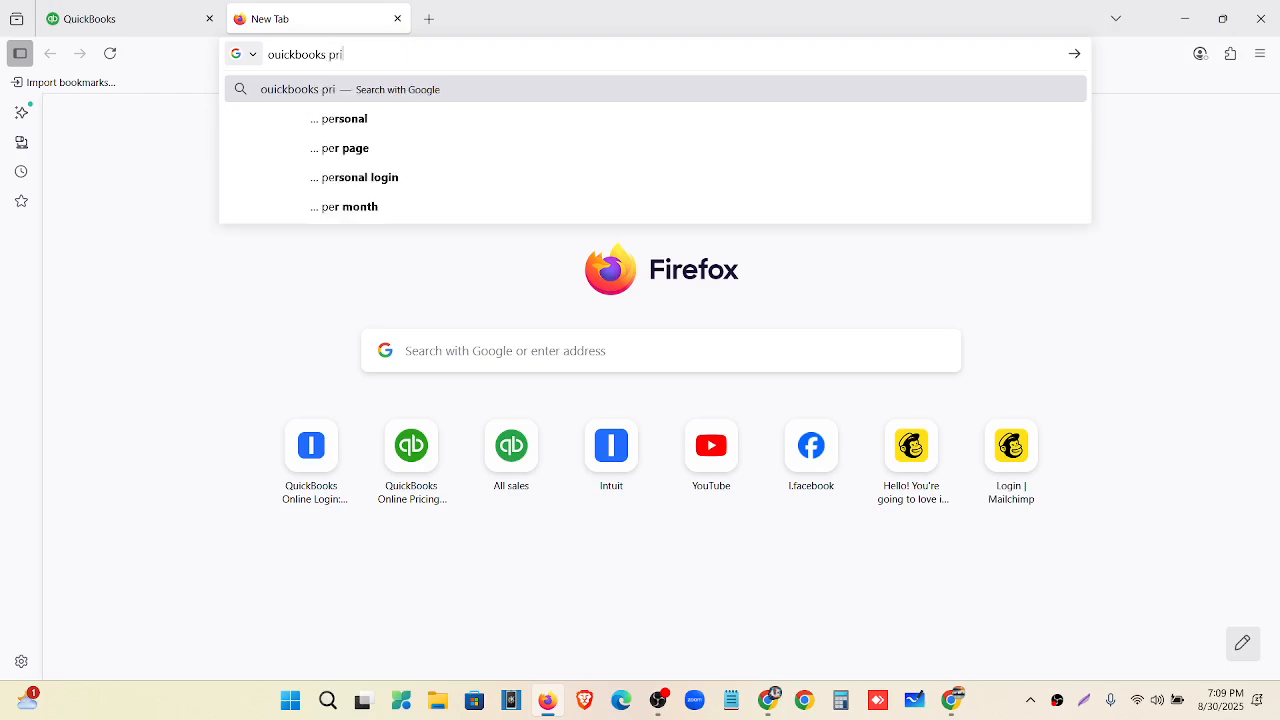
pyautogui.write('cing')
pyautogui.press('Return')
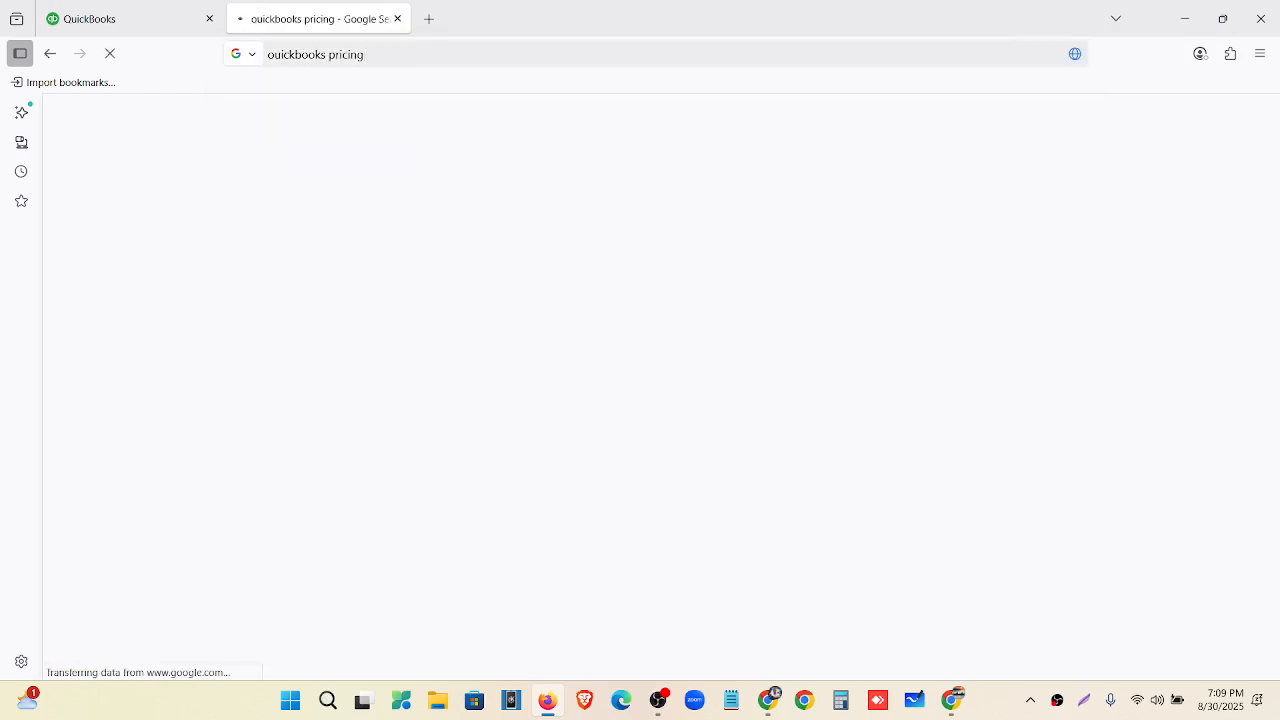
pyautogui.scroll(-2, 445, 387)
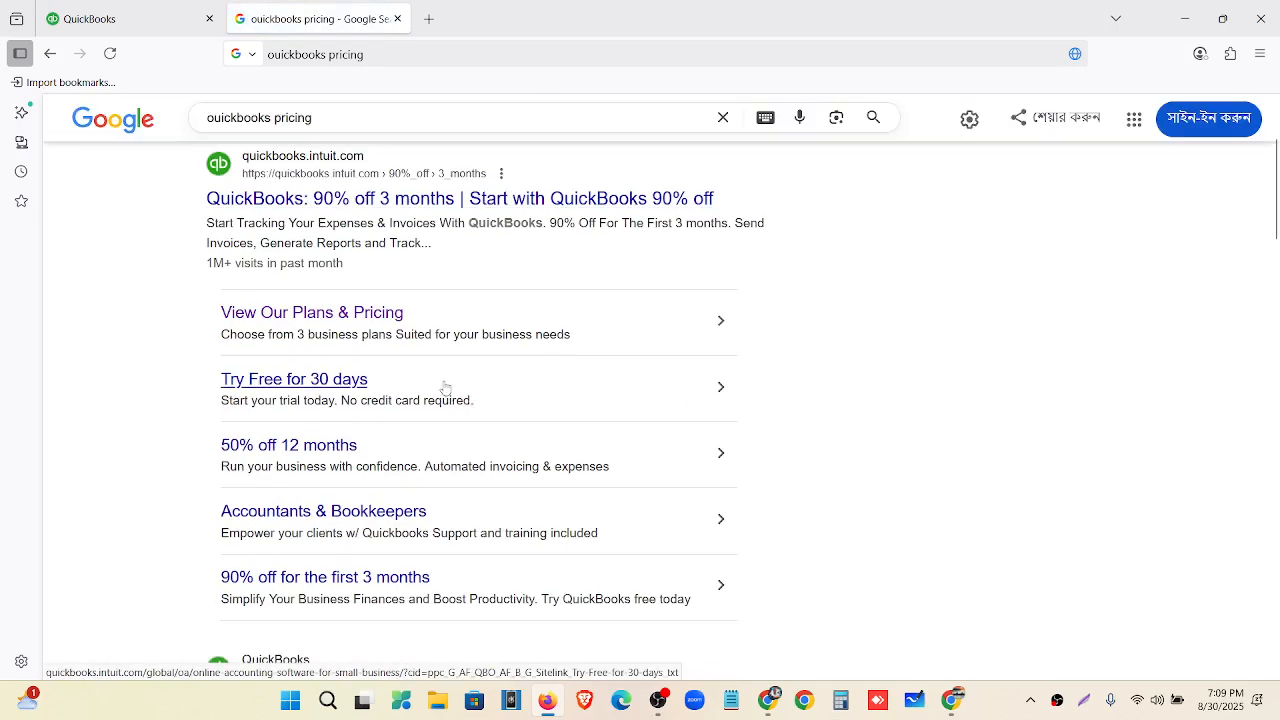
pyautogui.scroll(-2, 445, 387)
pyautogui.click(370, 511)
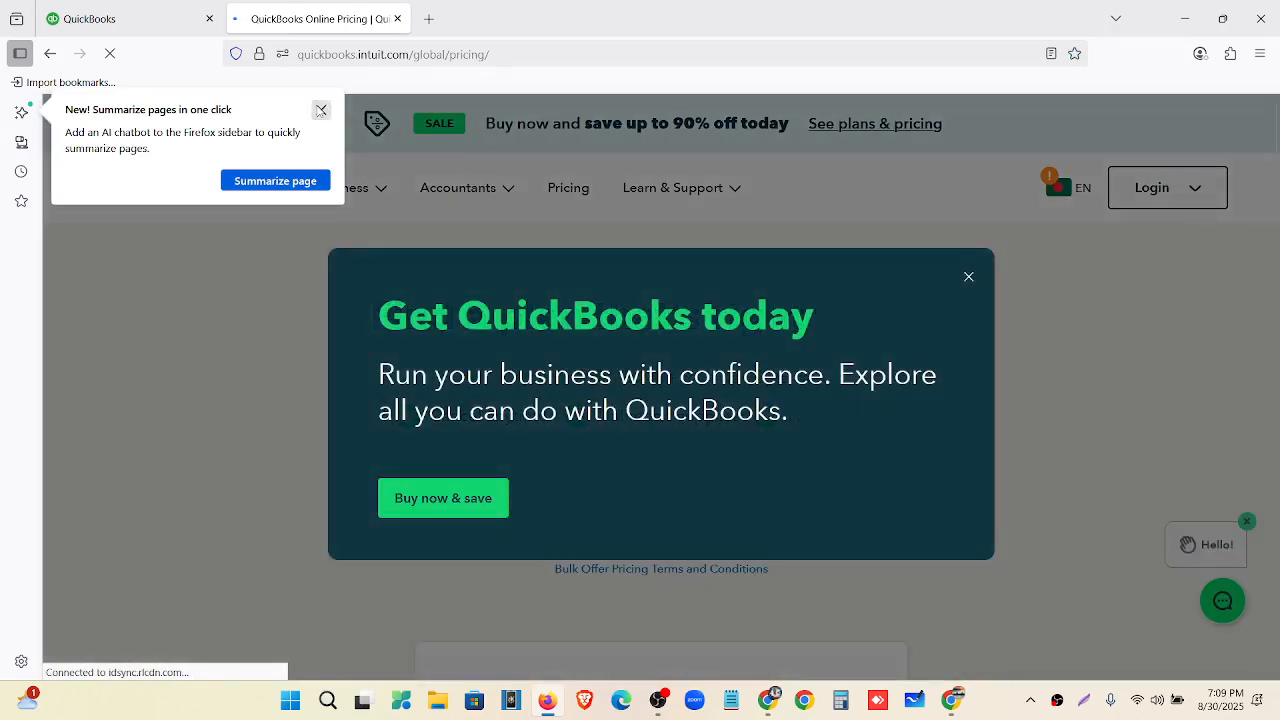
# Dismiss the summarizing tip, sidebar, promotion and country chooser on the pricing page.
pyautogui.click(321, 110)
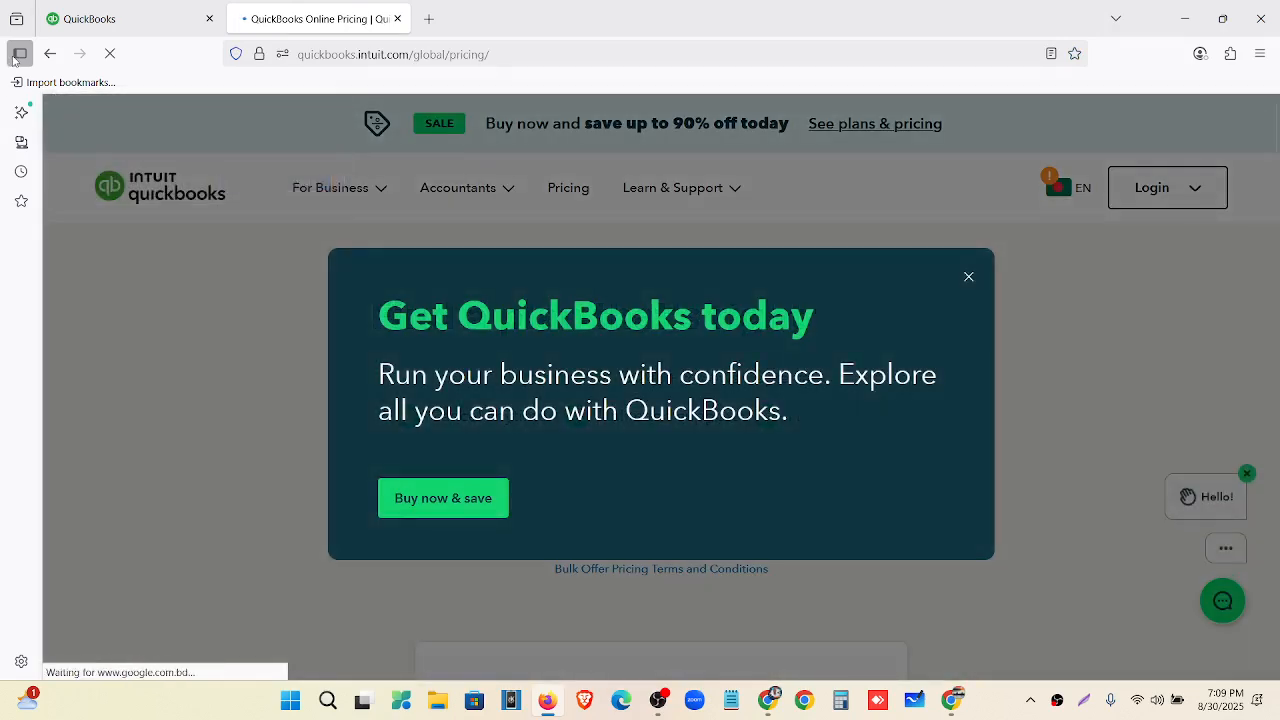
pyautogui.click(20, 54)
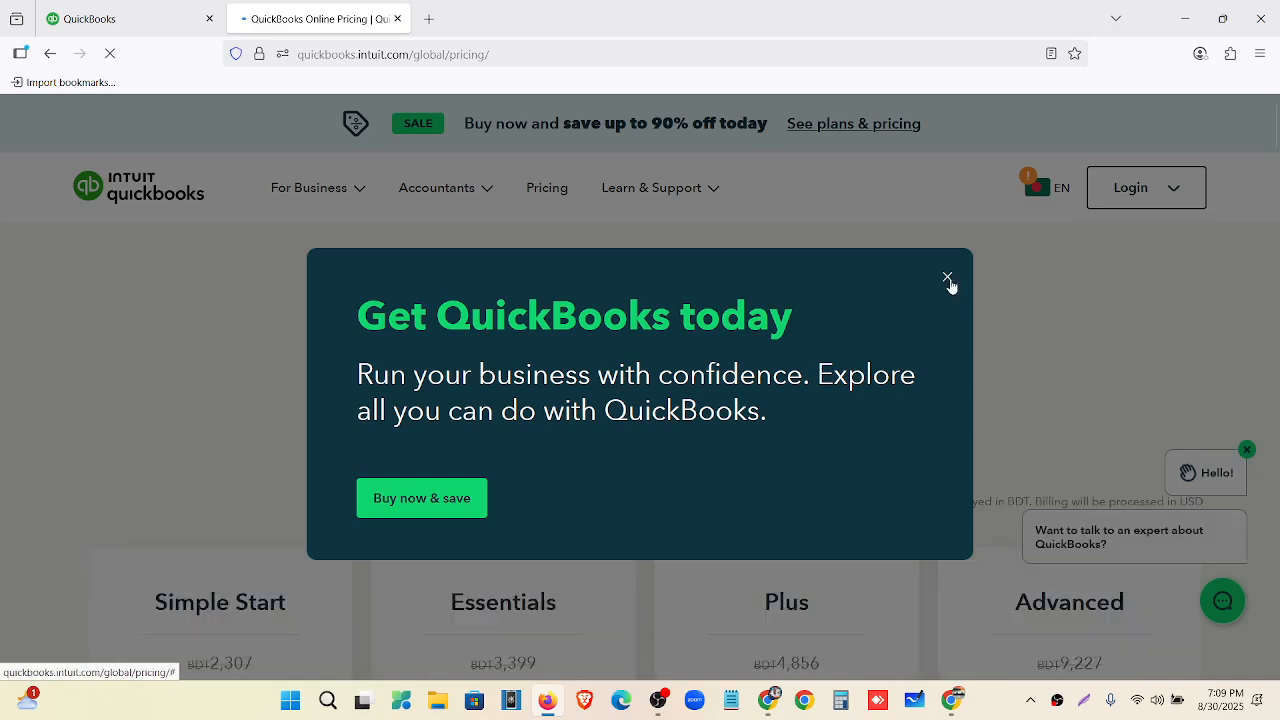
pyautogui.click(949, 279)
pyautogui.click(1055, 190)
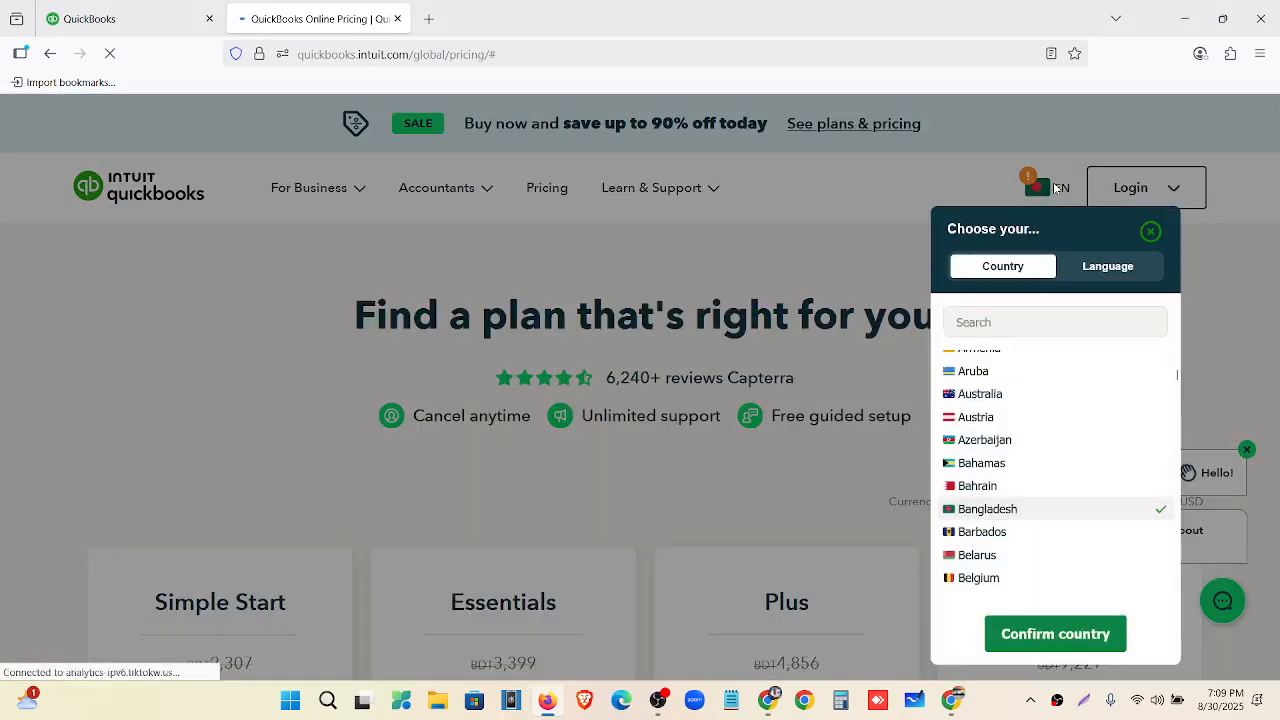
pyautogui.click(1015, 331)
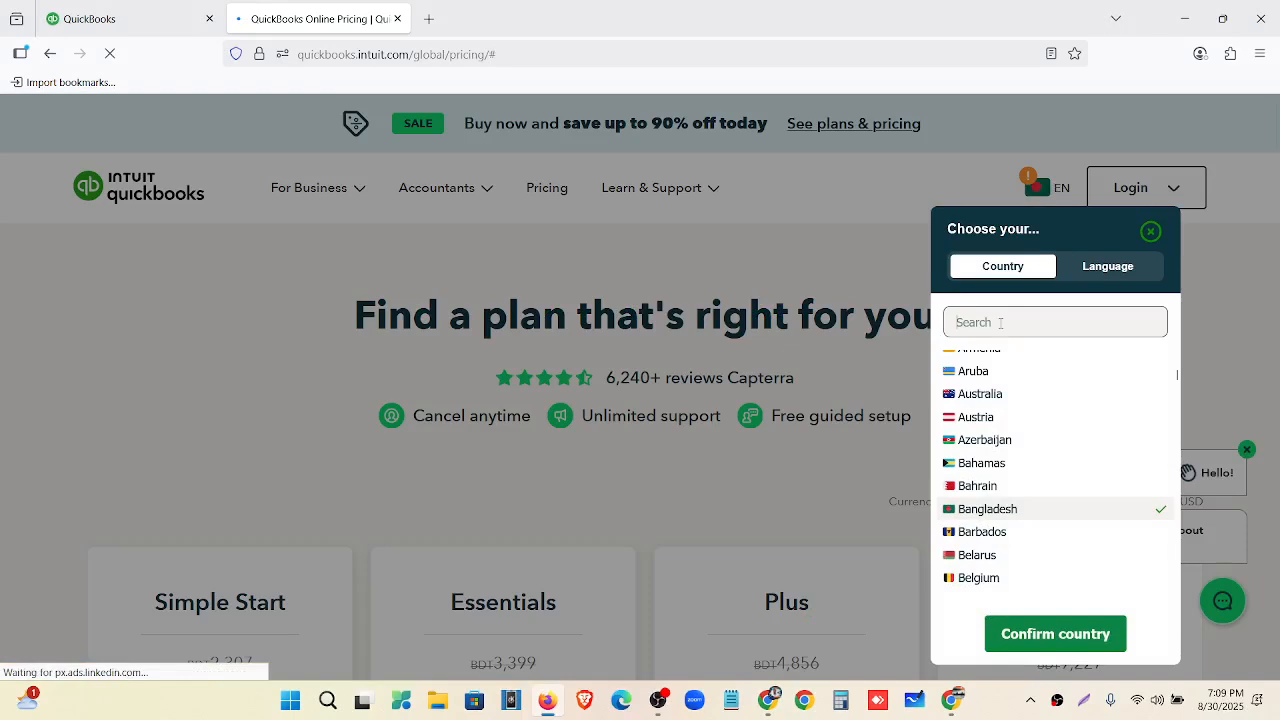
pyautogui.write('u')
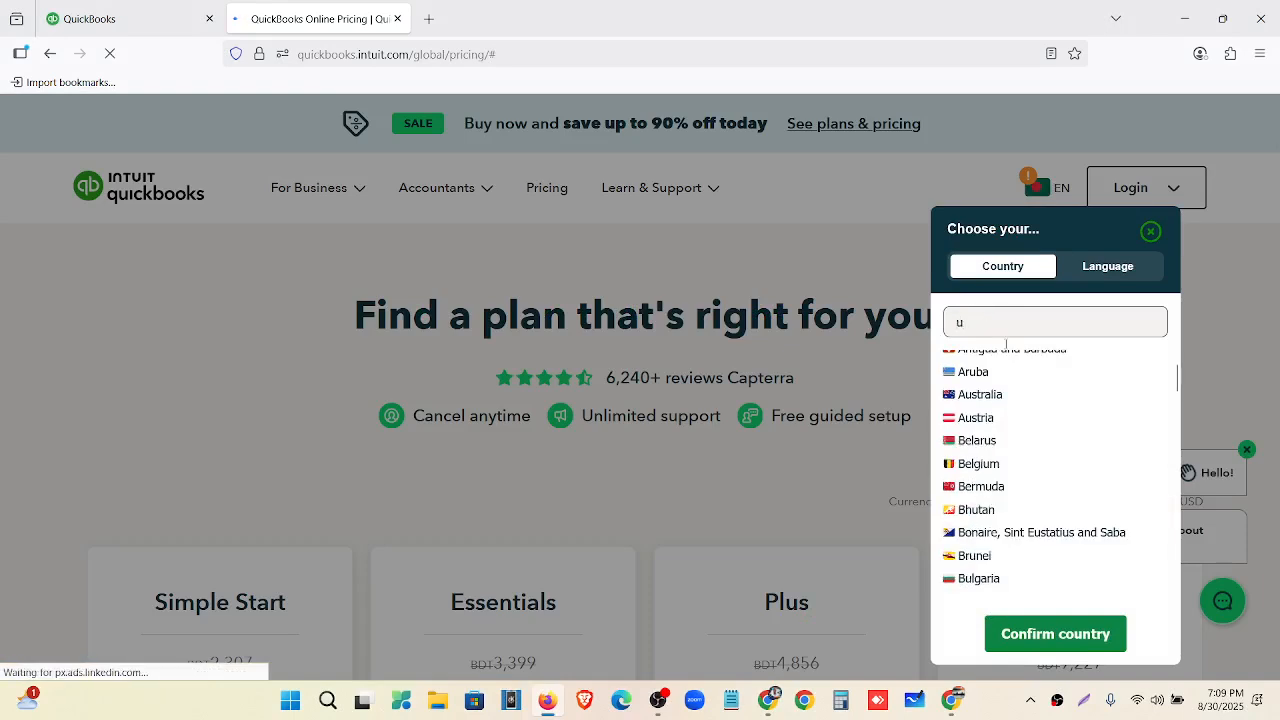
pyautogui.click(1150, 231)
# Review the plan prices, highlighting the Plus plan at 486 BDT per month.
pyautogui.scroll(-4, 371, 399)
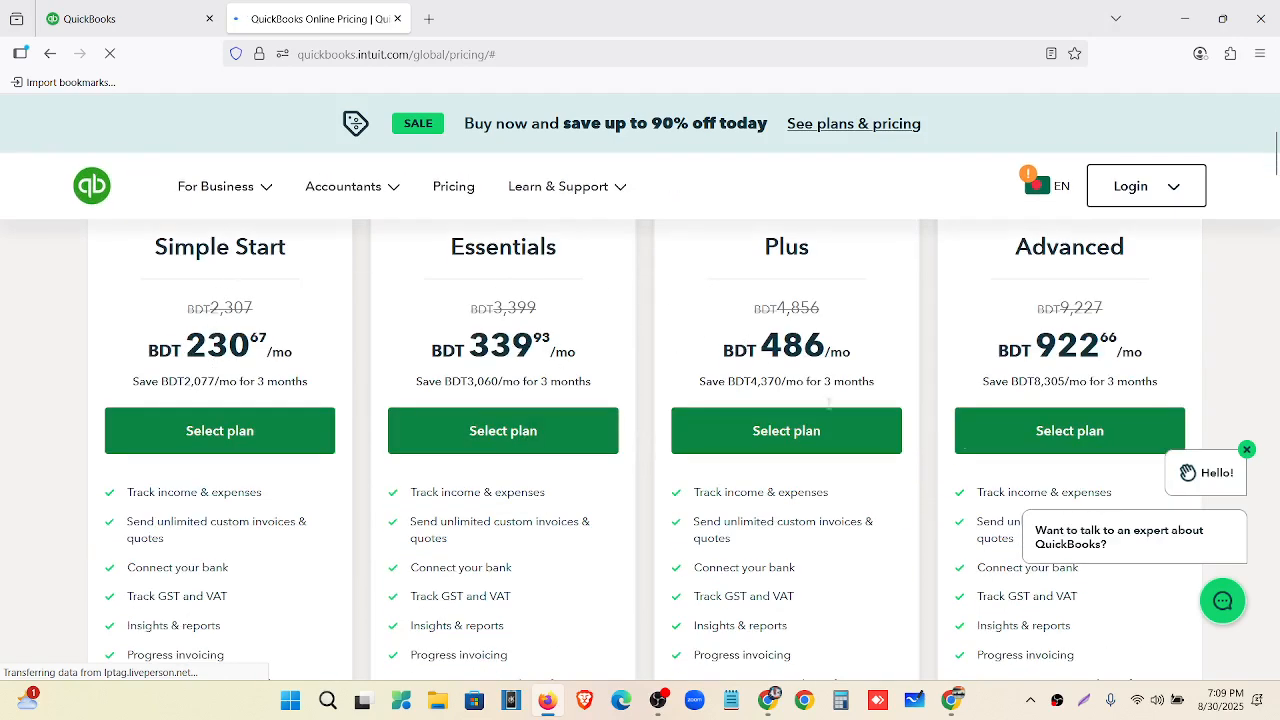
pyautogui.moveTo(760, 345); pyautogui.dragTo(826, 352)
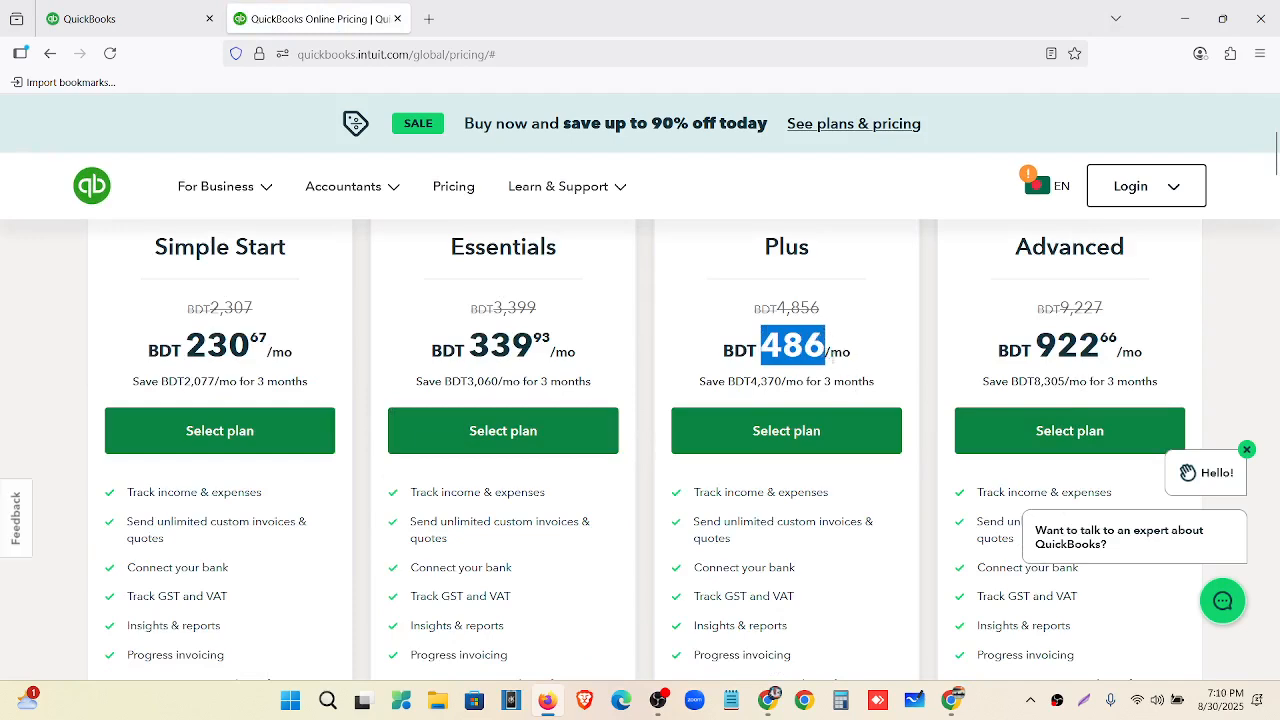
pyautogui.scroll(2, 810, 381)
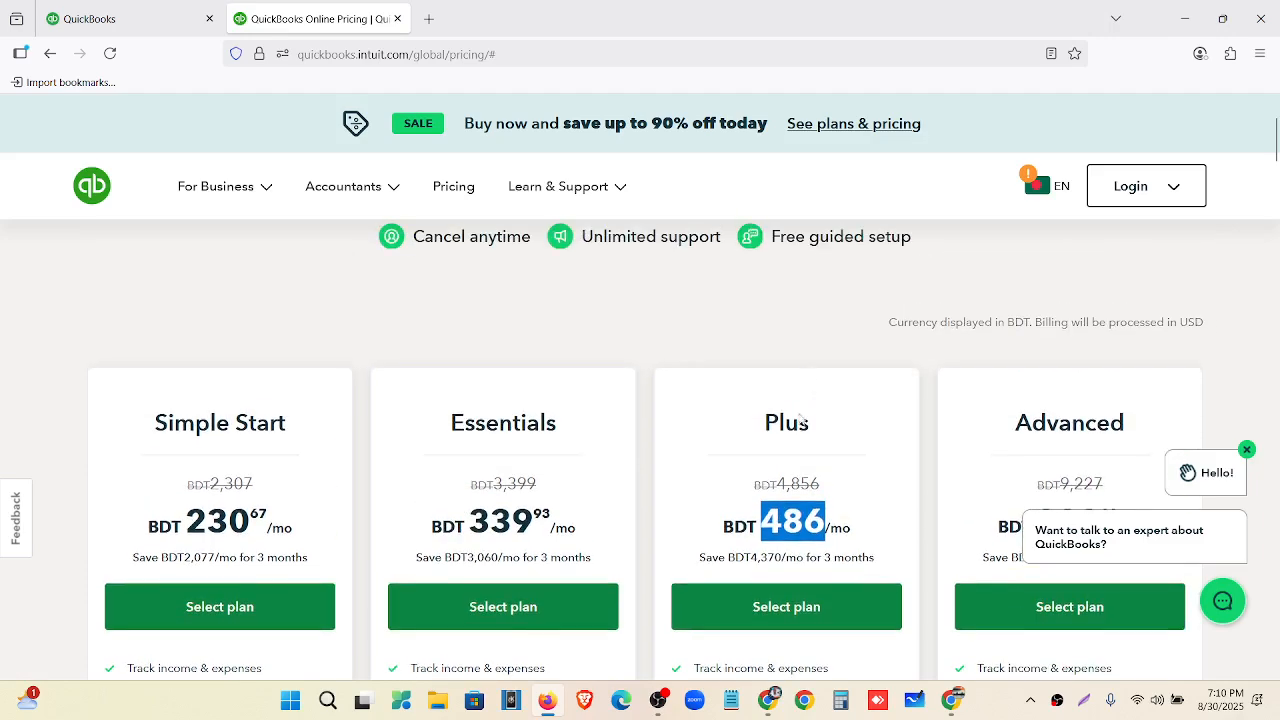
pyautogui.scroll(2, 880, 438)
pyautogui.scroll(-5, 878, 410)
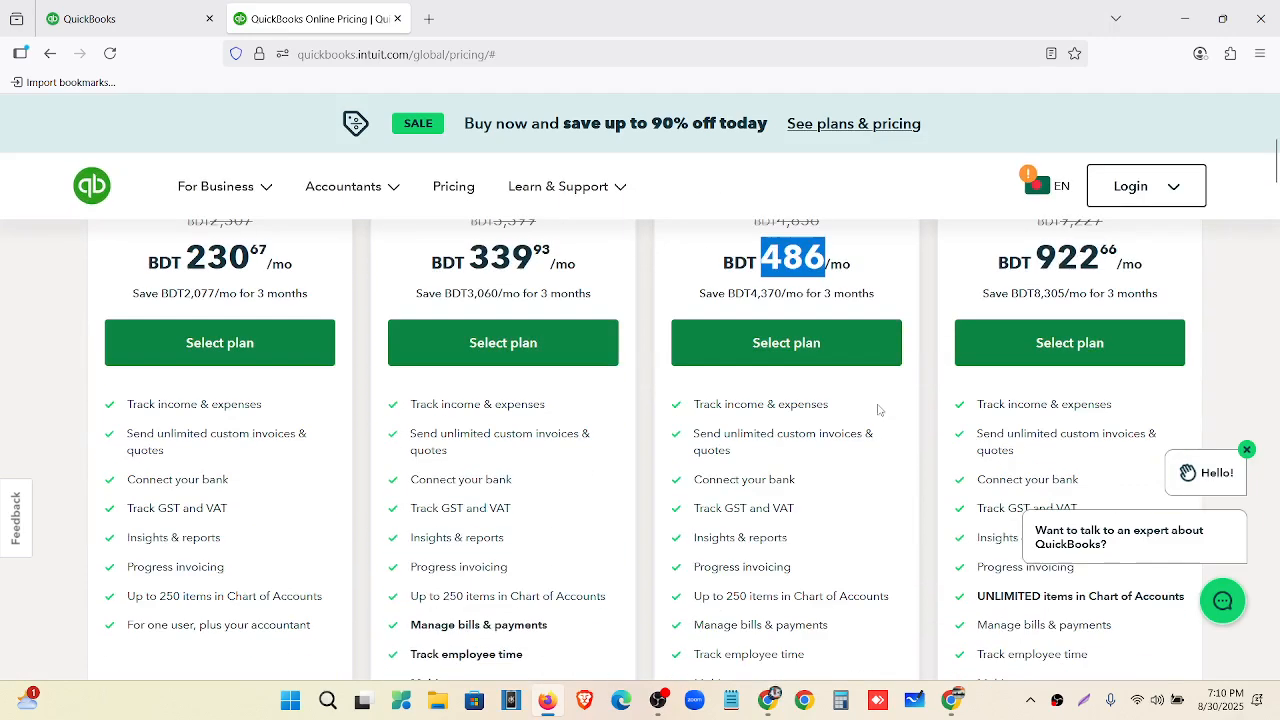
pyautogui.scroll(-3, 706, 355)
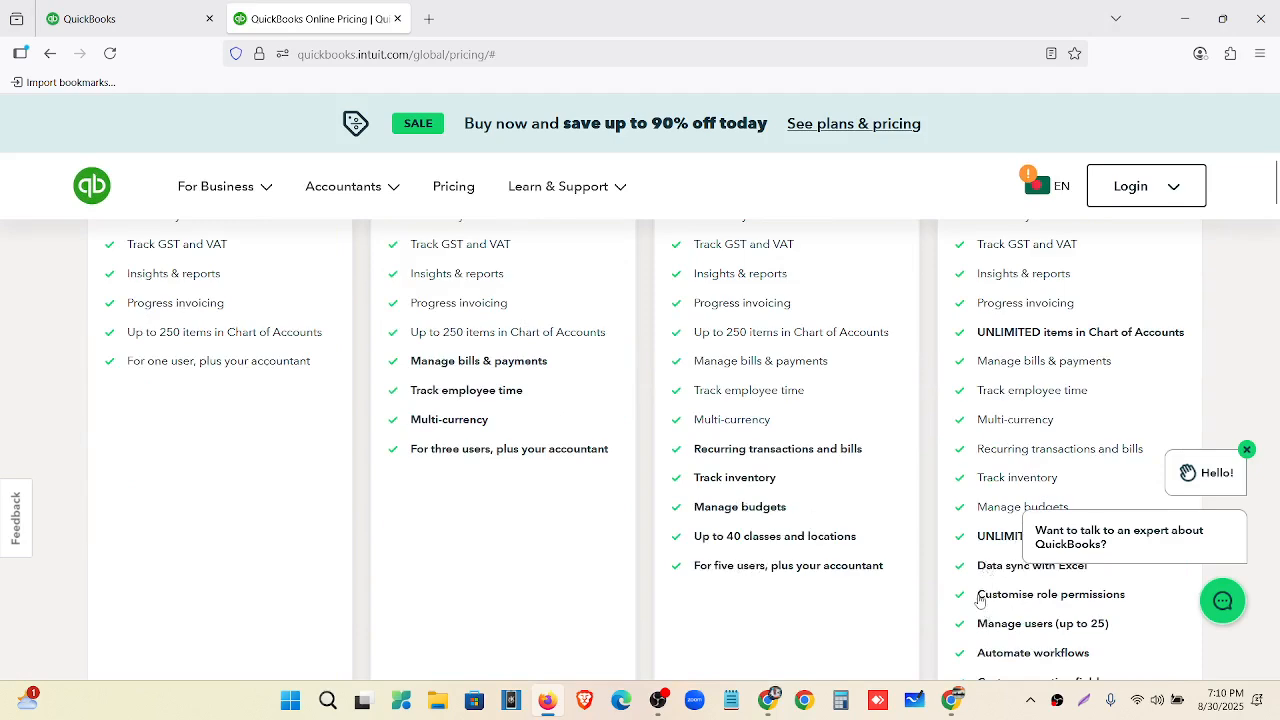
pyautogui.scroll(-3, 982, 596)
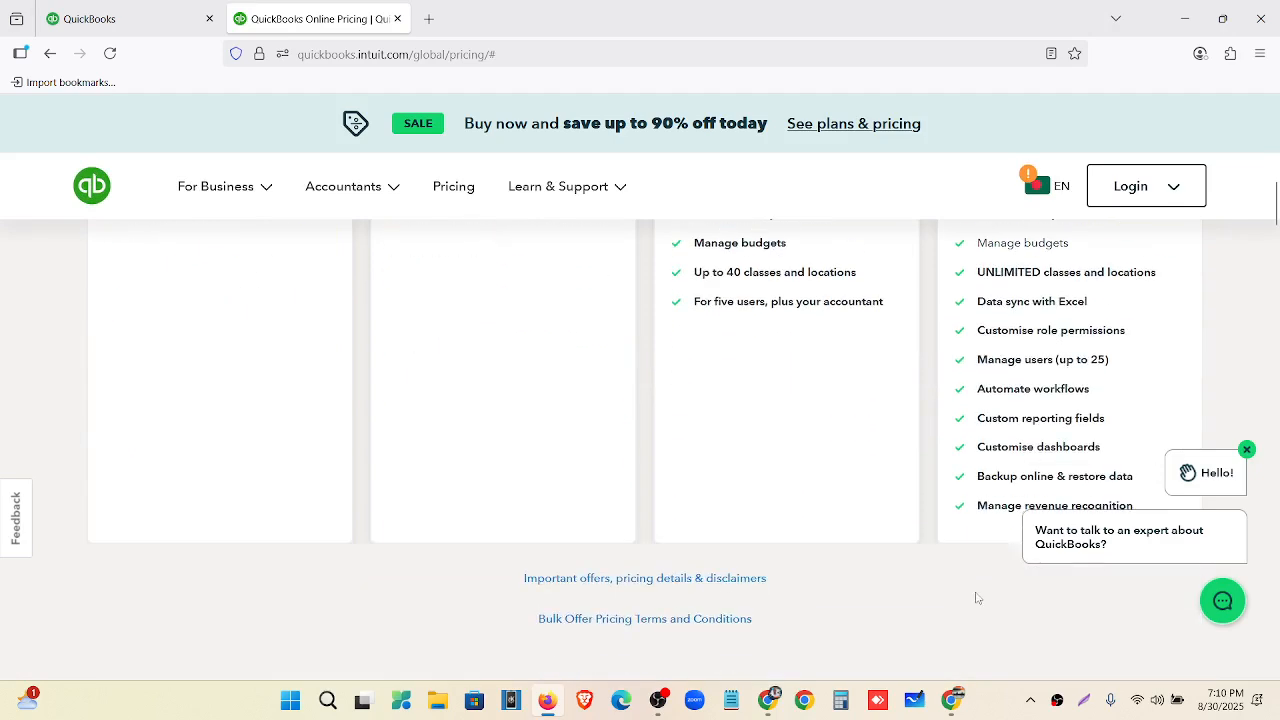
# Close the chat greeting, scan the four plans again, and return to the QuickBooks tab.
pyautogui.click(1247, 449)
pyautogui.scroll(2, 872, 513)
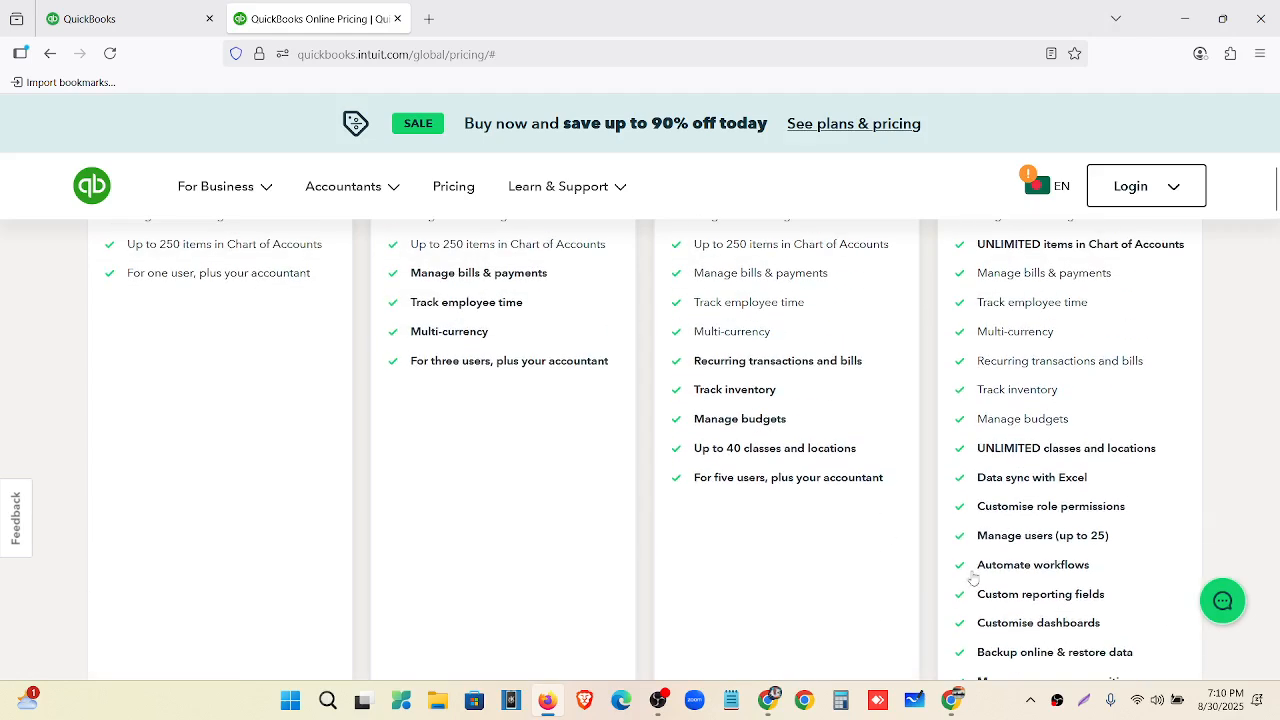
pyautogui.scroll(2, 970, 570)
pyautogui.scroll(2, 967, 560)
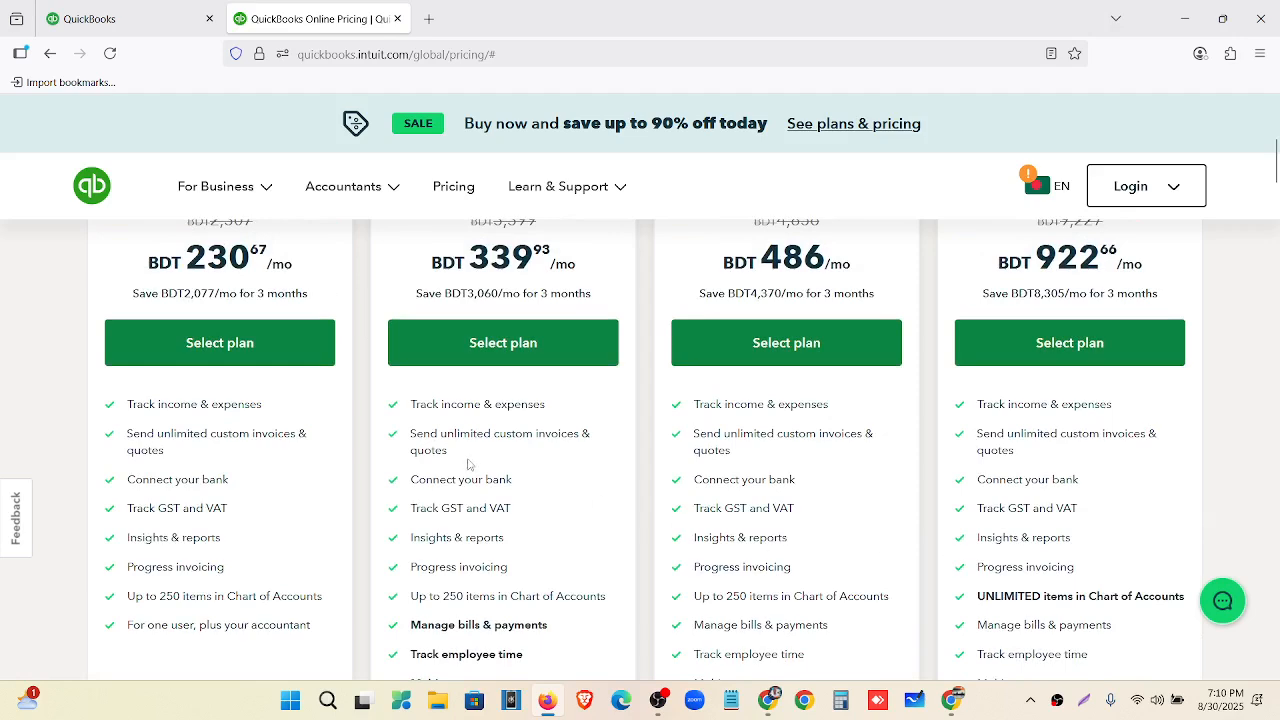
pyautogui.scroll(2, 771, 508)
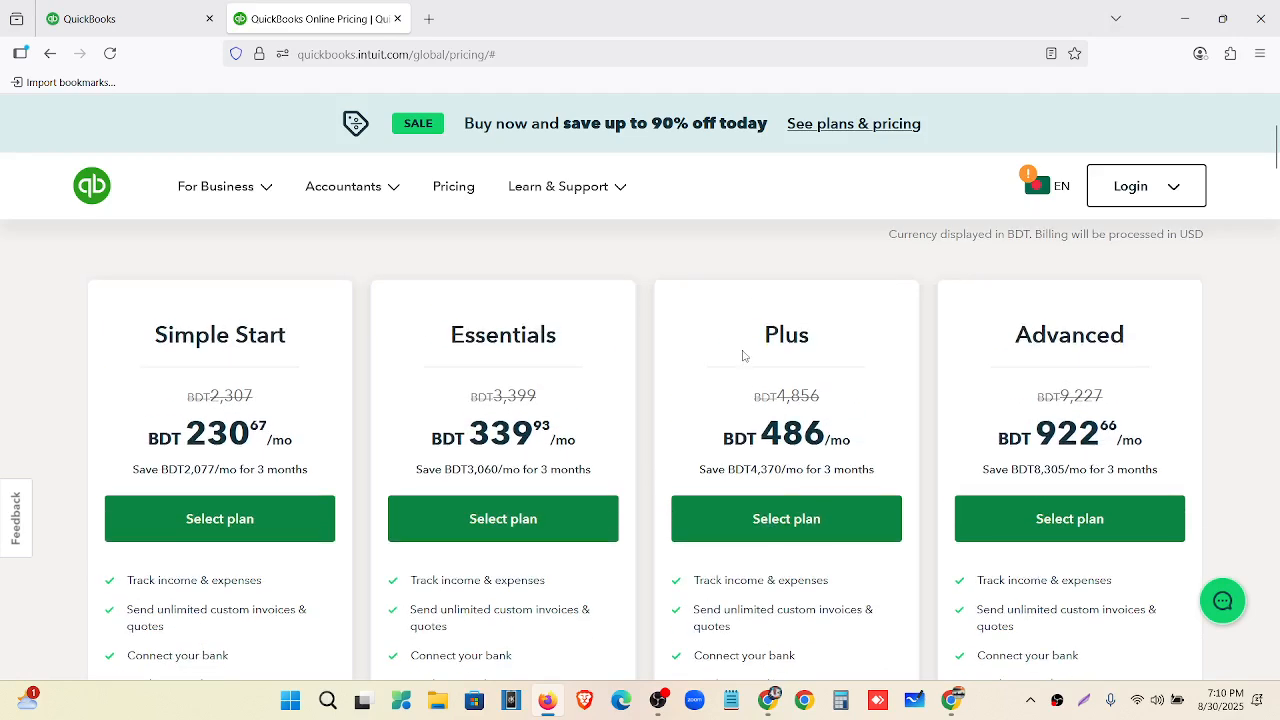
pyautogui.scroll(-3, 779, 432)
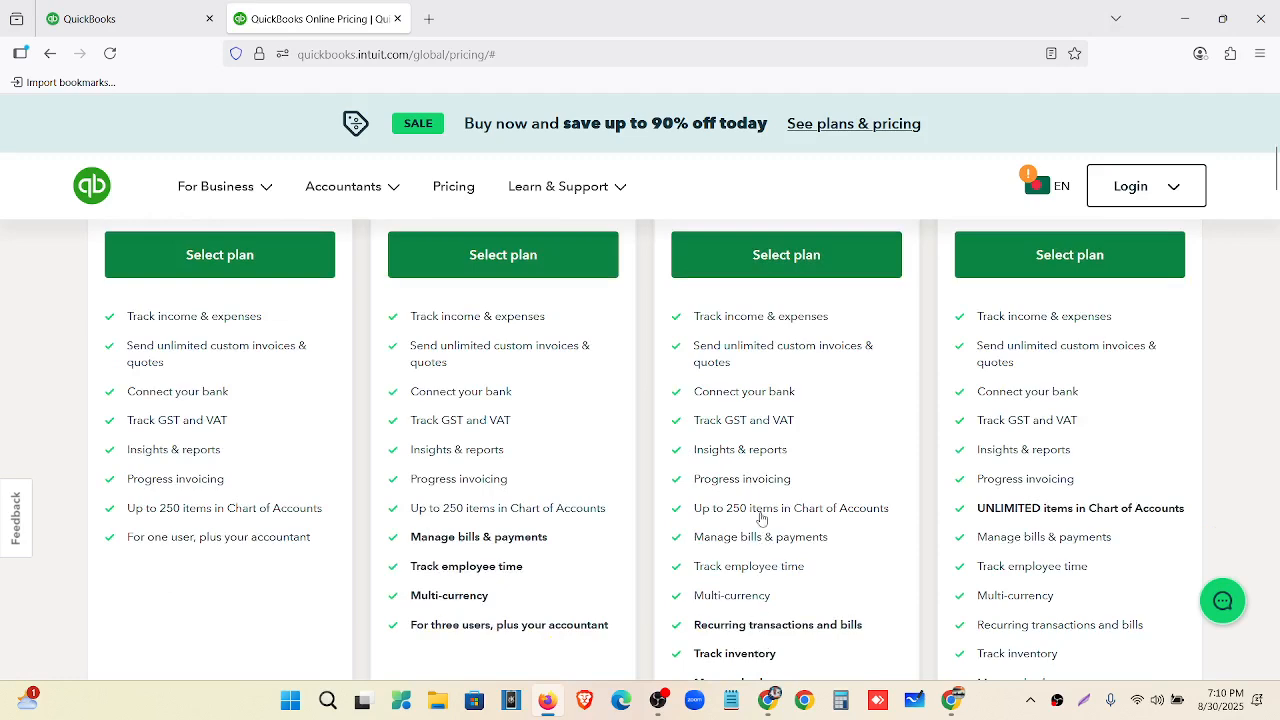
pyautogui.scroll(3, 762, 505)
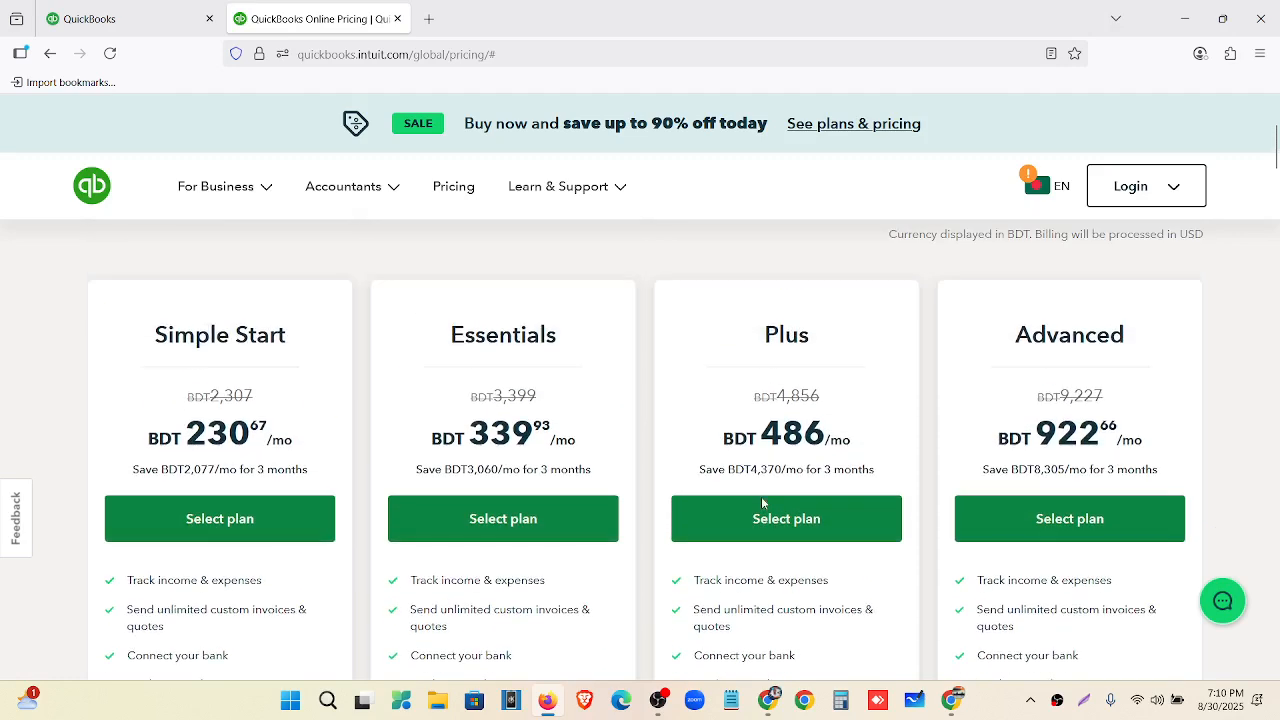
pyautogui.scroll(3, 760, 508)
pyautogui.click(140, 20)
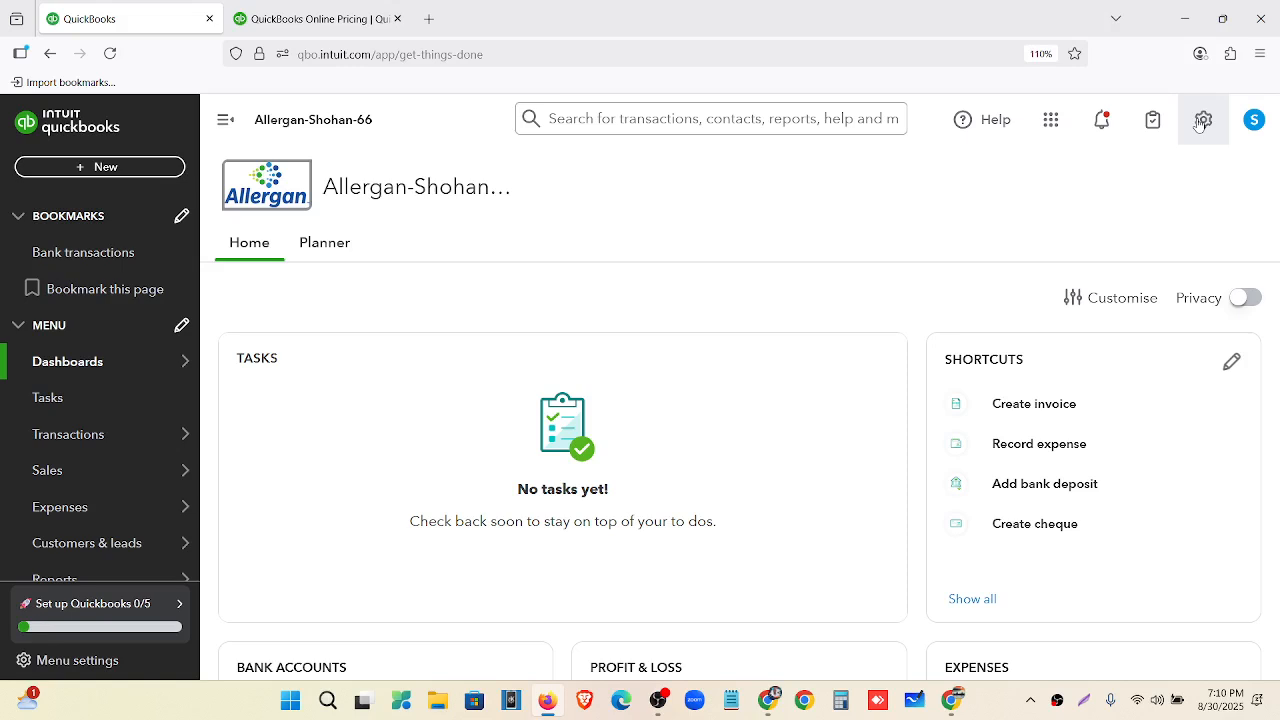
# In Subscriptions and billing, check the Plus trial ending 09/23/2025 and view upgrade options.
pyautogui.click(1199, 123)
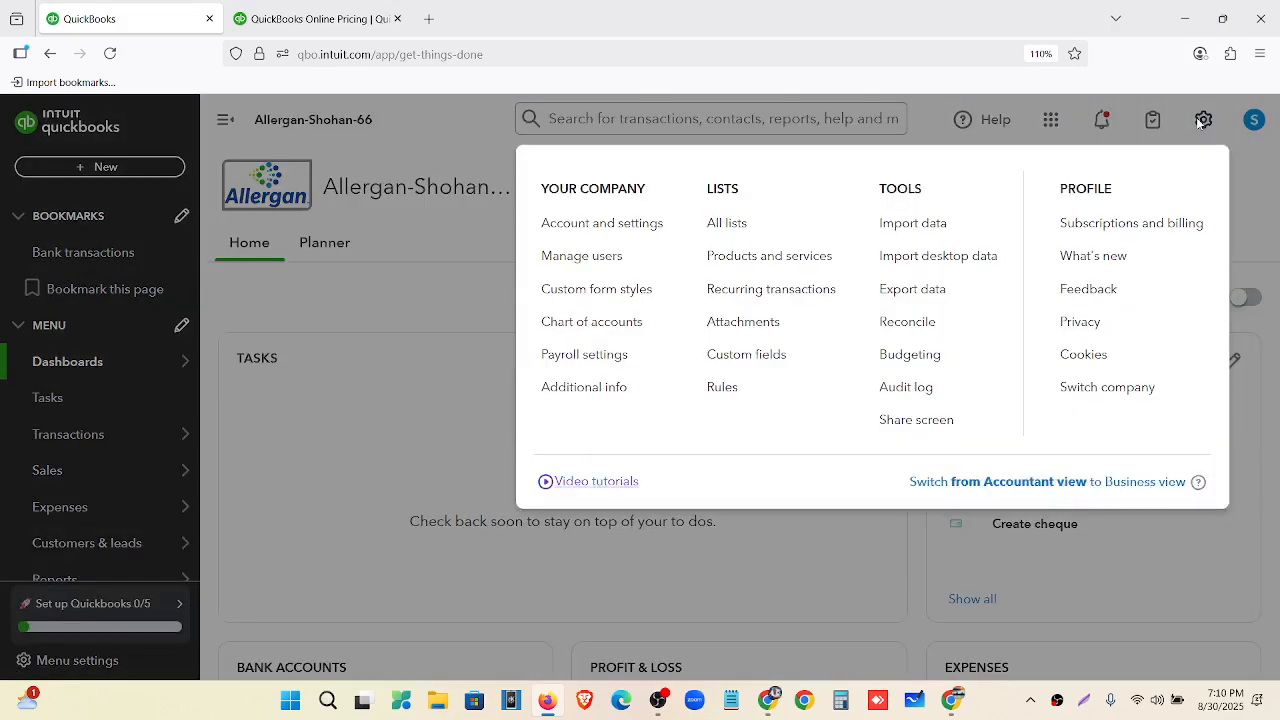
pyautogui.click(1188, 222)
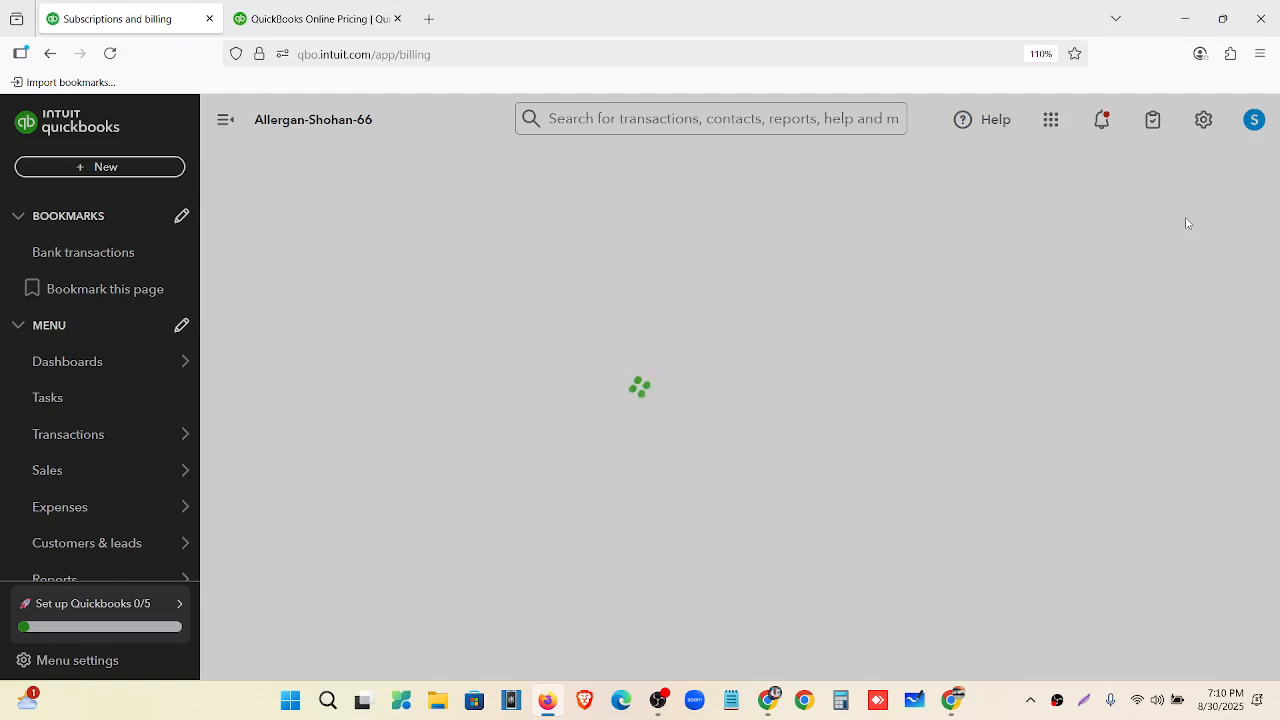
pyautogui.scroll(-2, 460, 330)
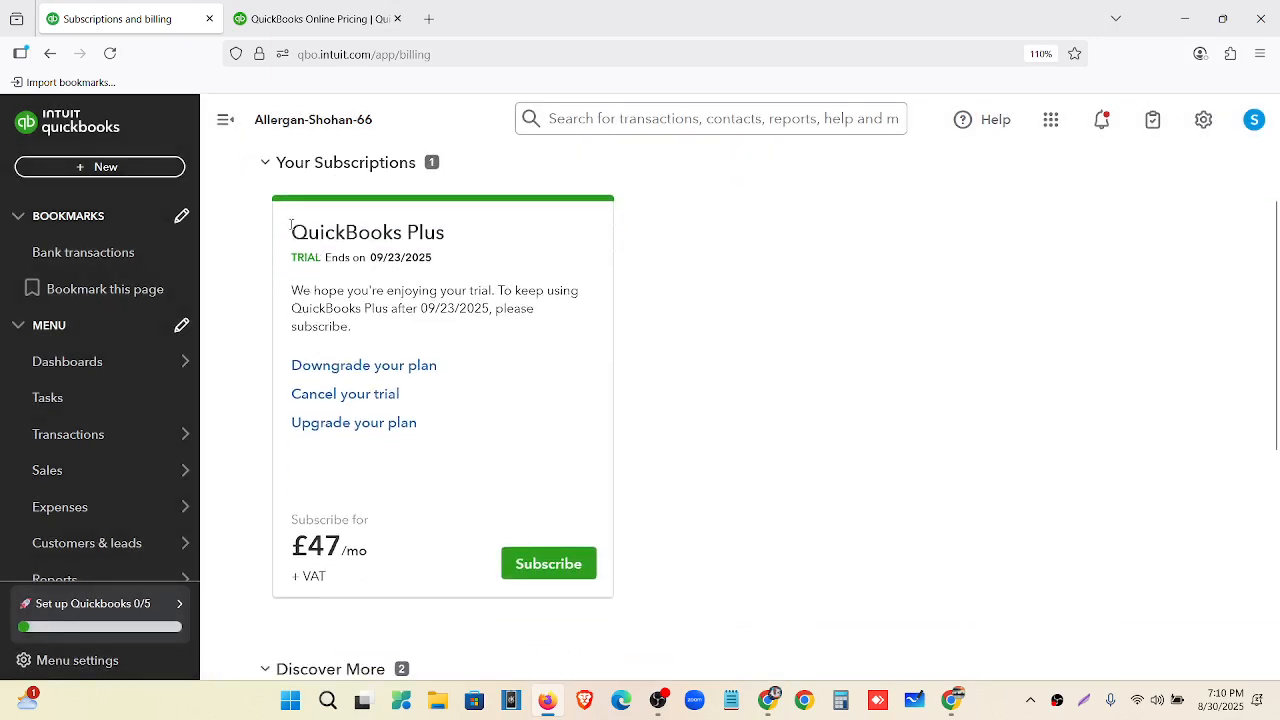
pyautogui.moveTo(290, 232); pyautogui.dragTo(450, 241)
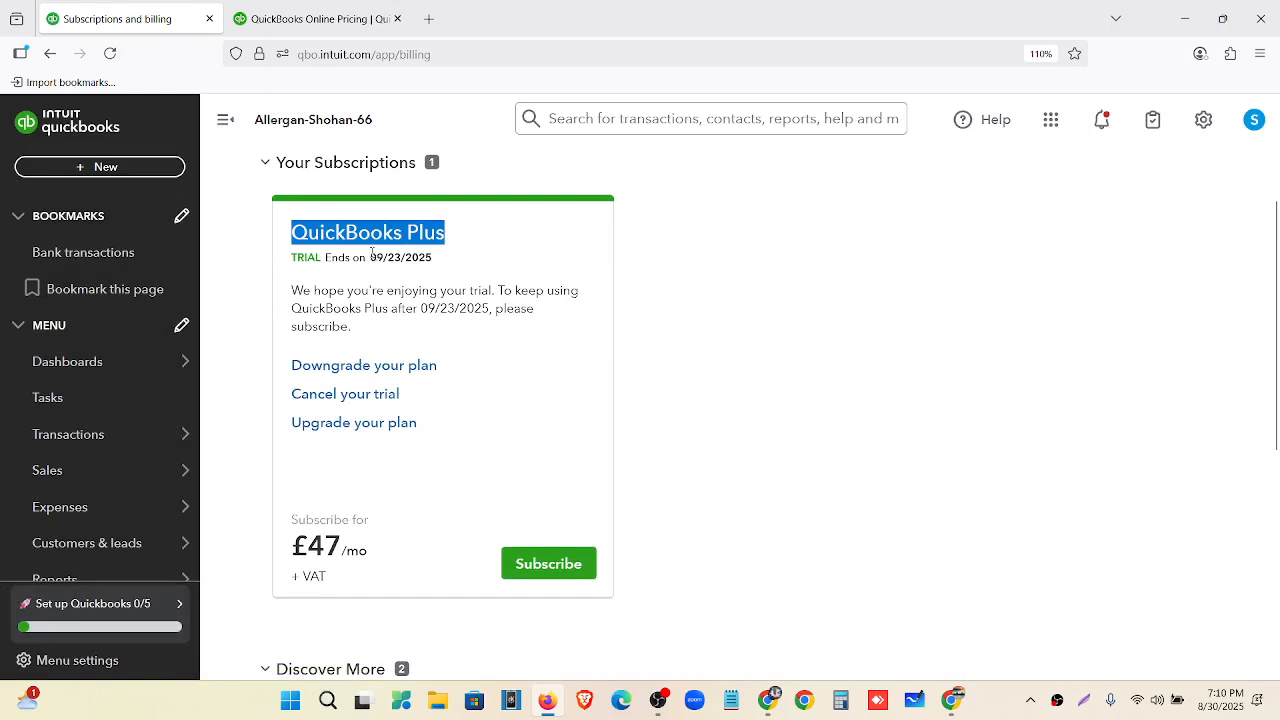
pyautogui.moveTo(372, 252); pyautogui.dragTo(441, 268)
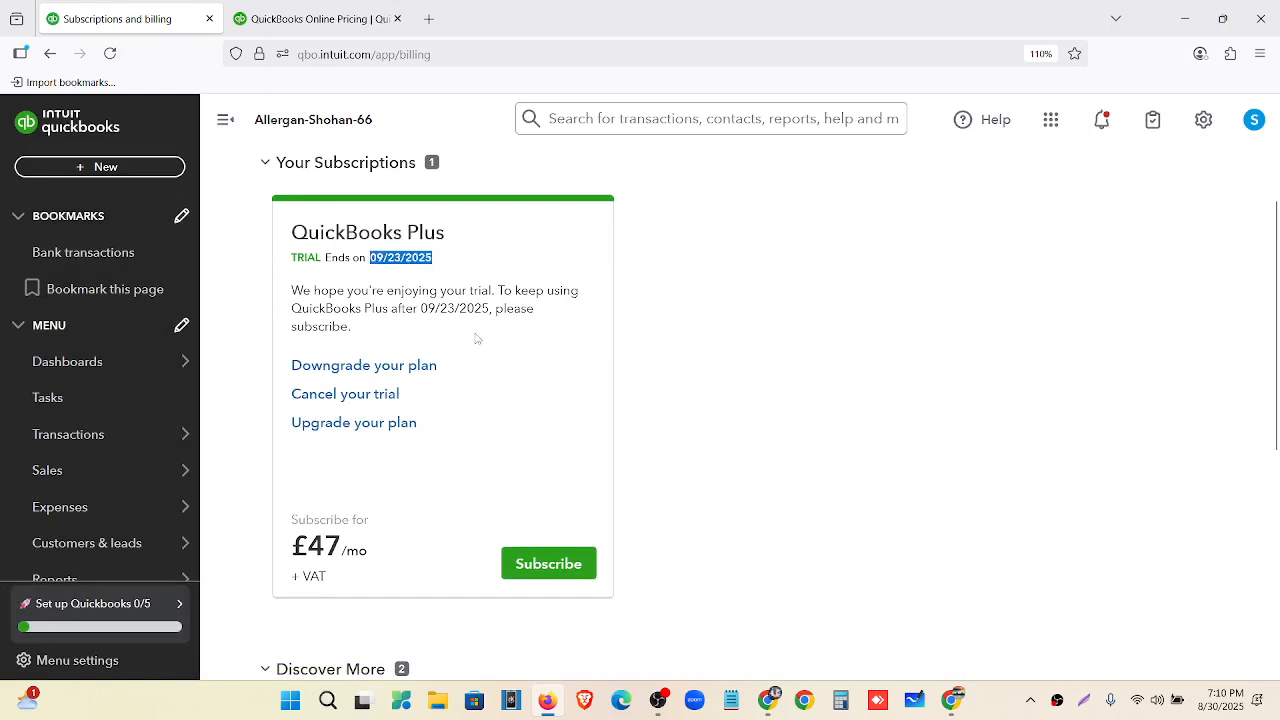
pyautogui.click(572, 268)
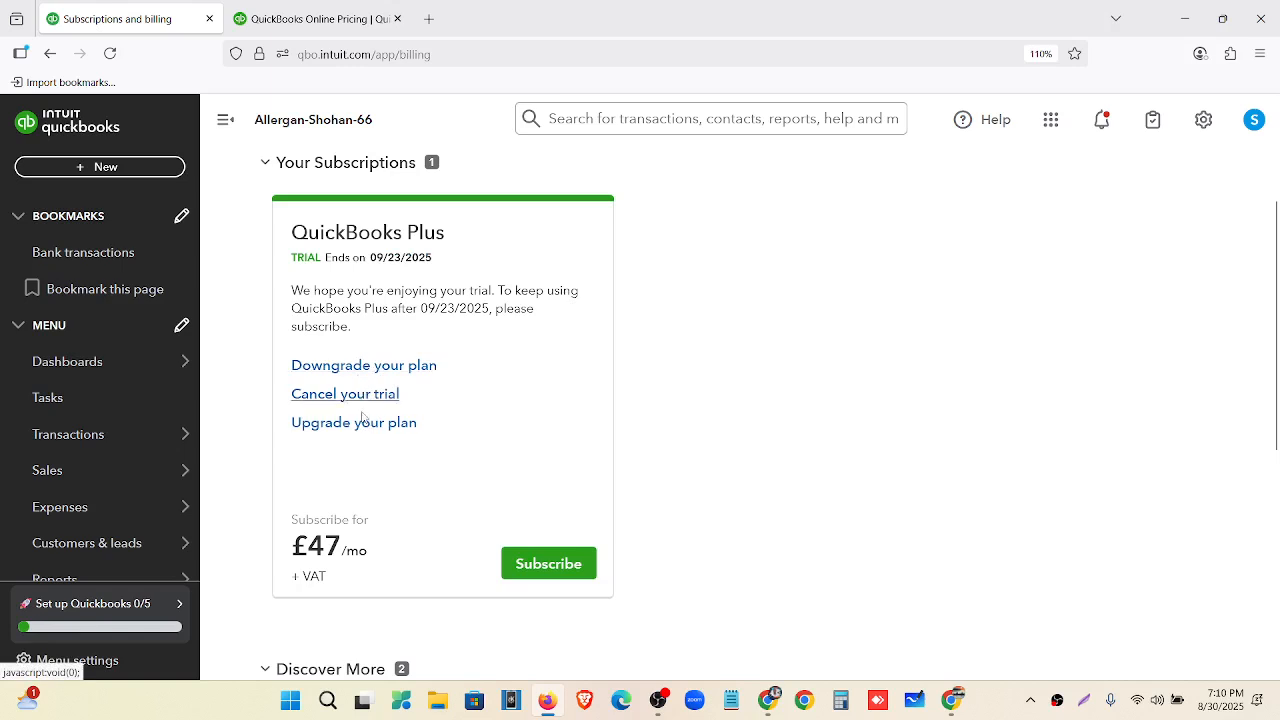
pyautogui.click(362, 430)
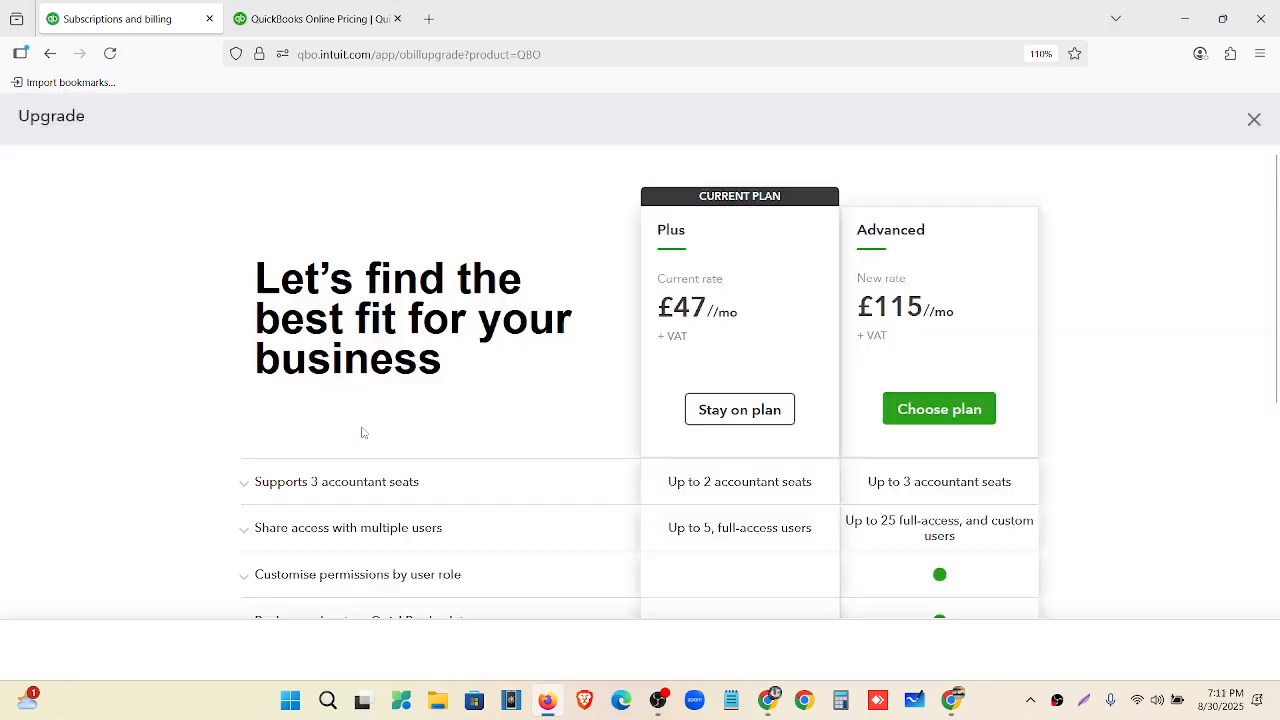
# Compare Plus (£47/mo) against Advanced (£115/mo) and choose the Advanced plan.
pyautogui.scroll(-3, 981, 240)
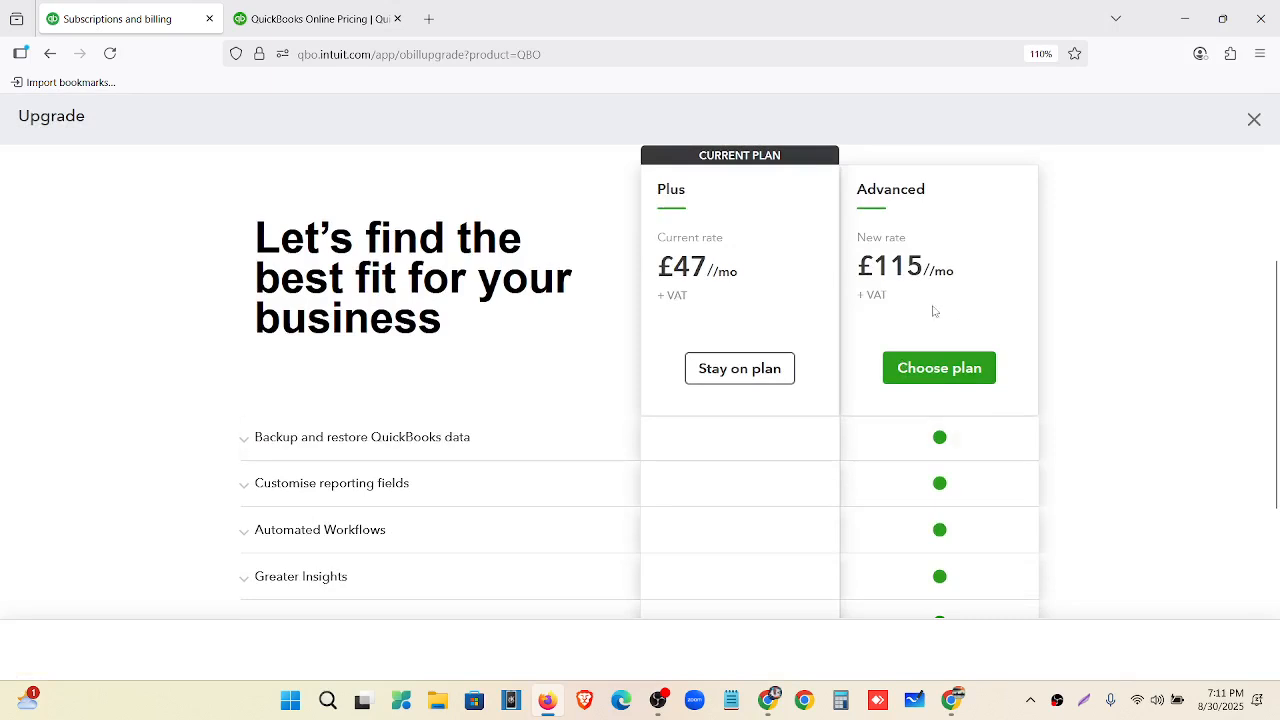
pyautogui.scroll(2, 818, 394)
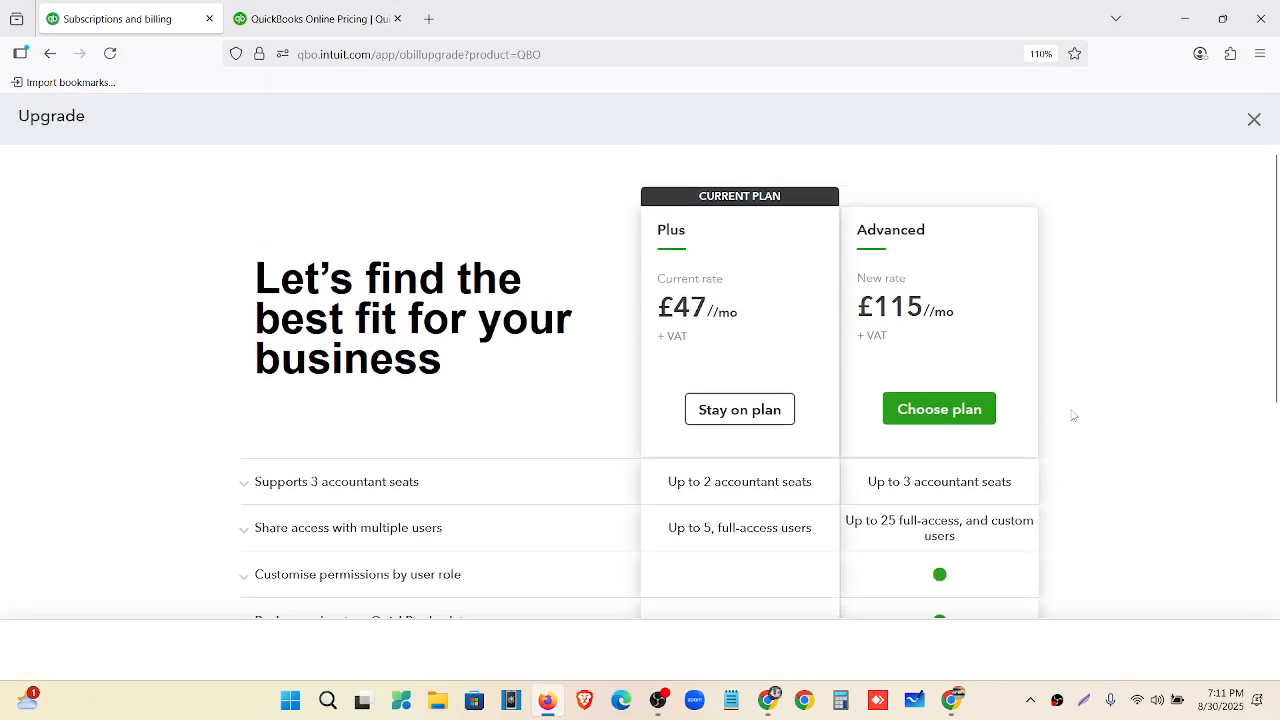
pyautogui.scroll(-3, 757, 514)
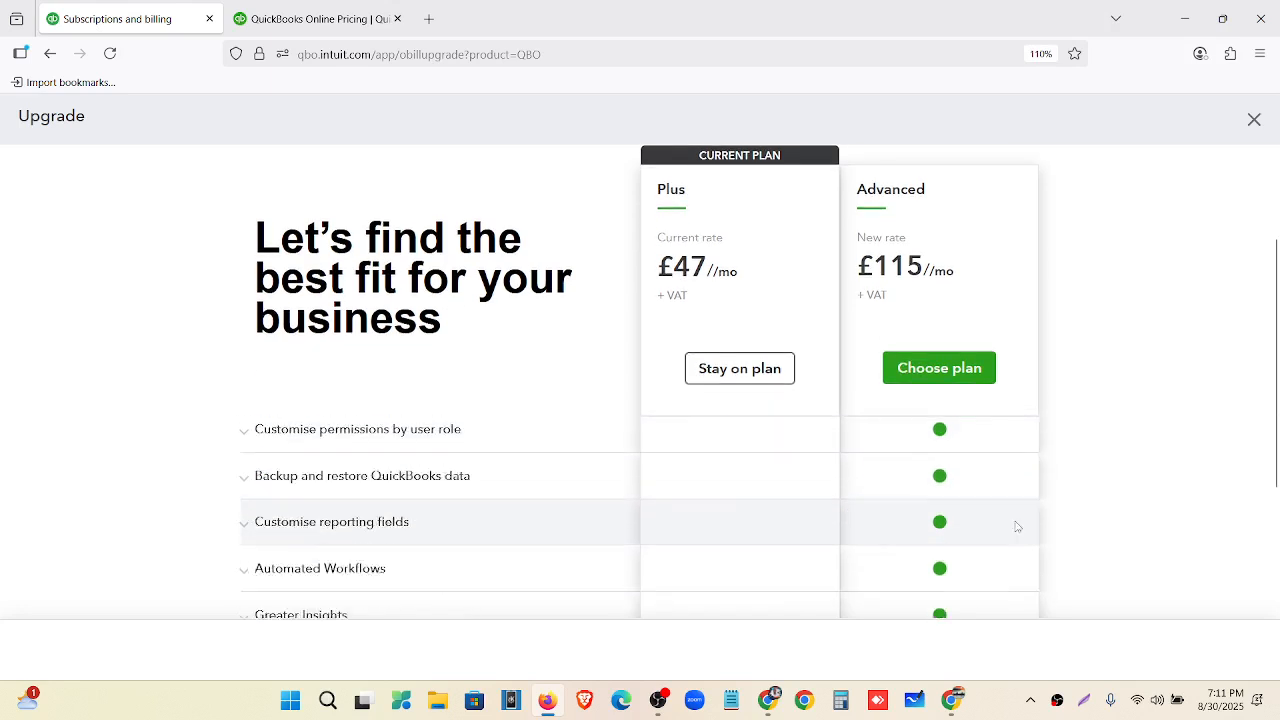
pyautogui.scroll(-5, 1016, 526)
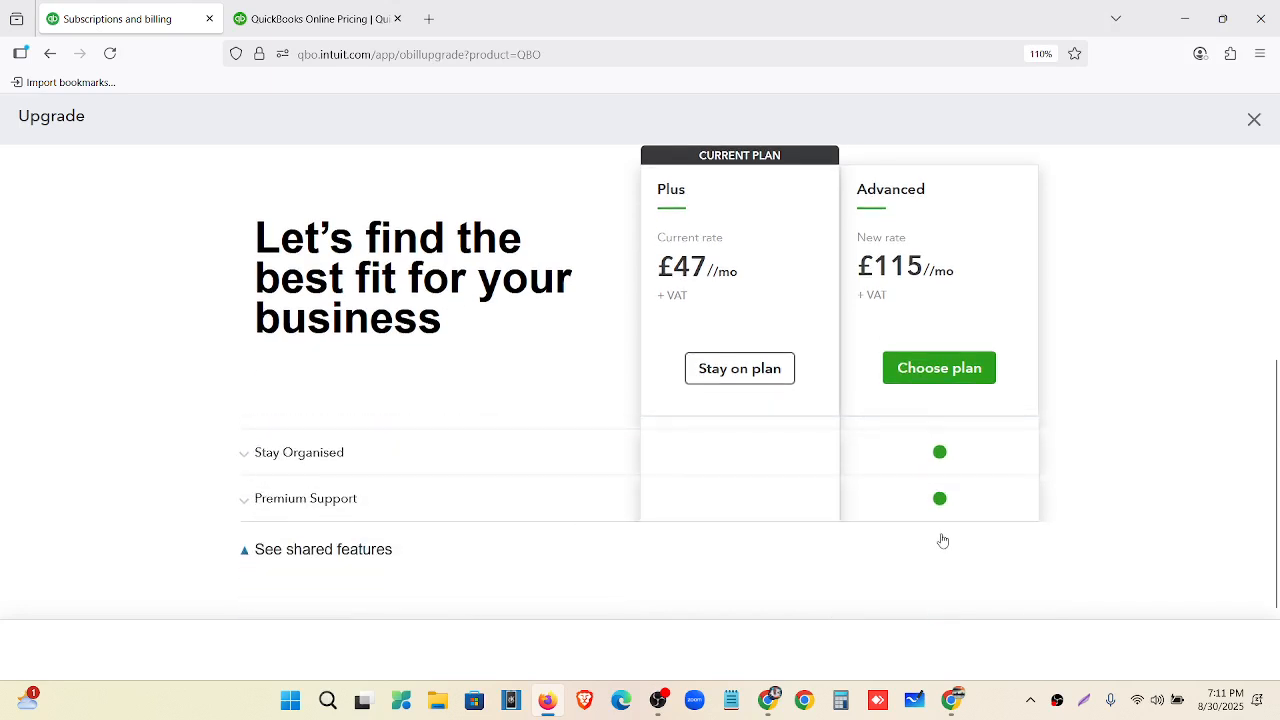
pyautogui.scroll(2, 337, 540)
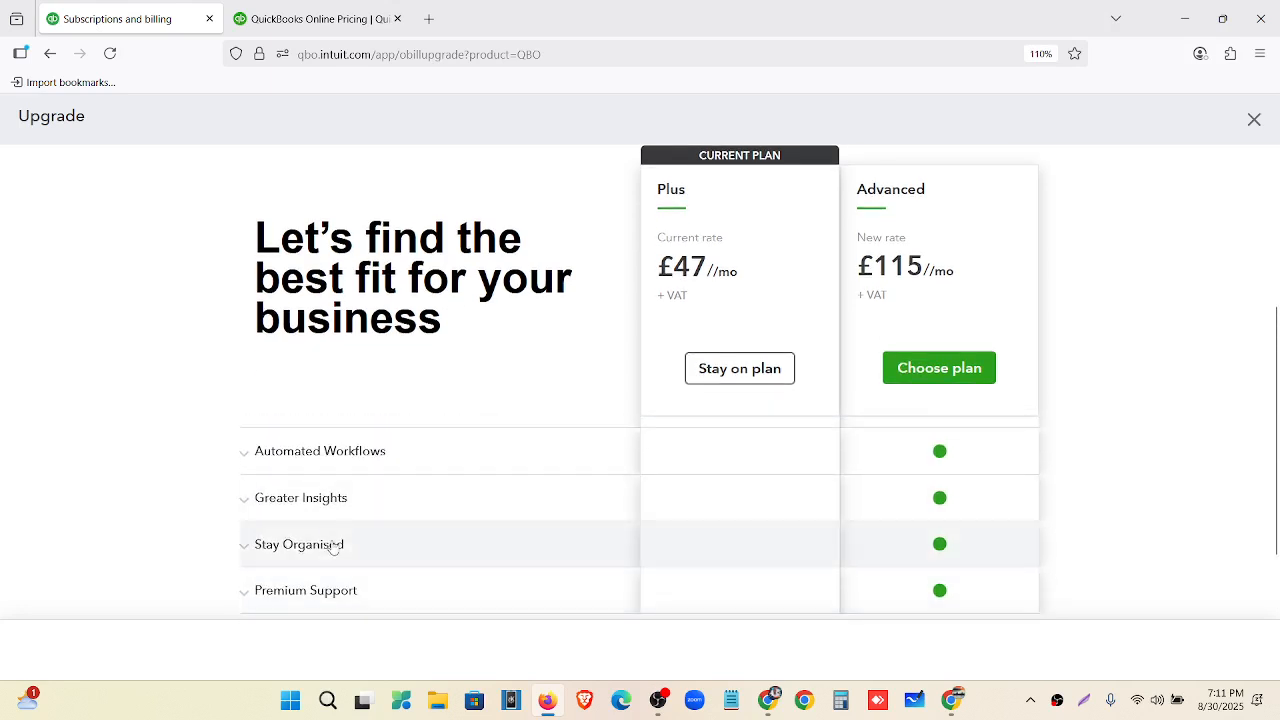
pyautogui.scroll(2, 333, 547)
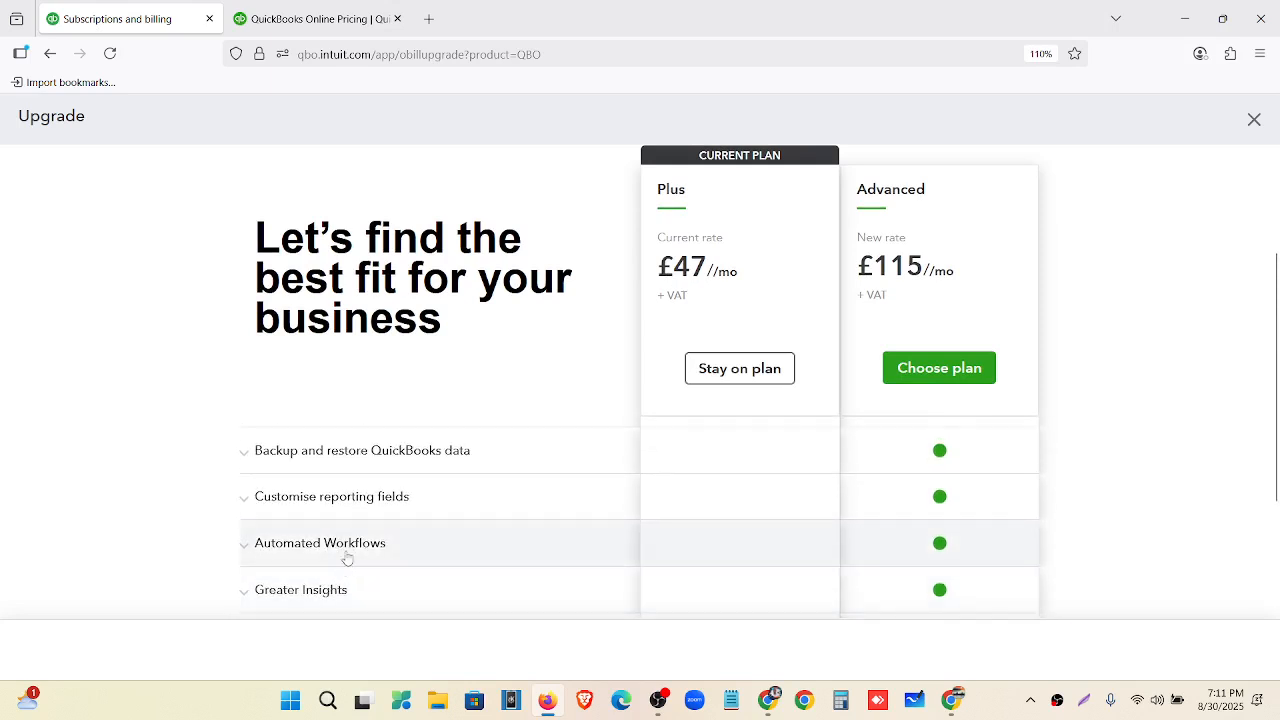
pyautogui.scroll(2, 347, 557)
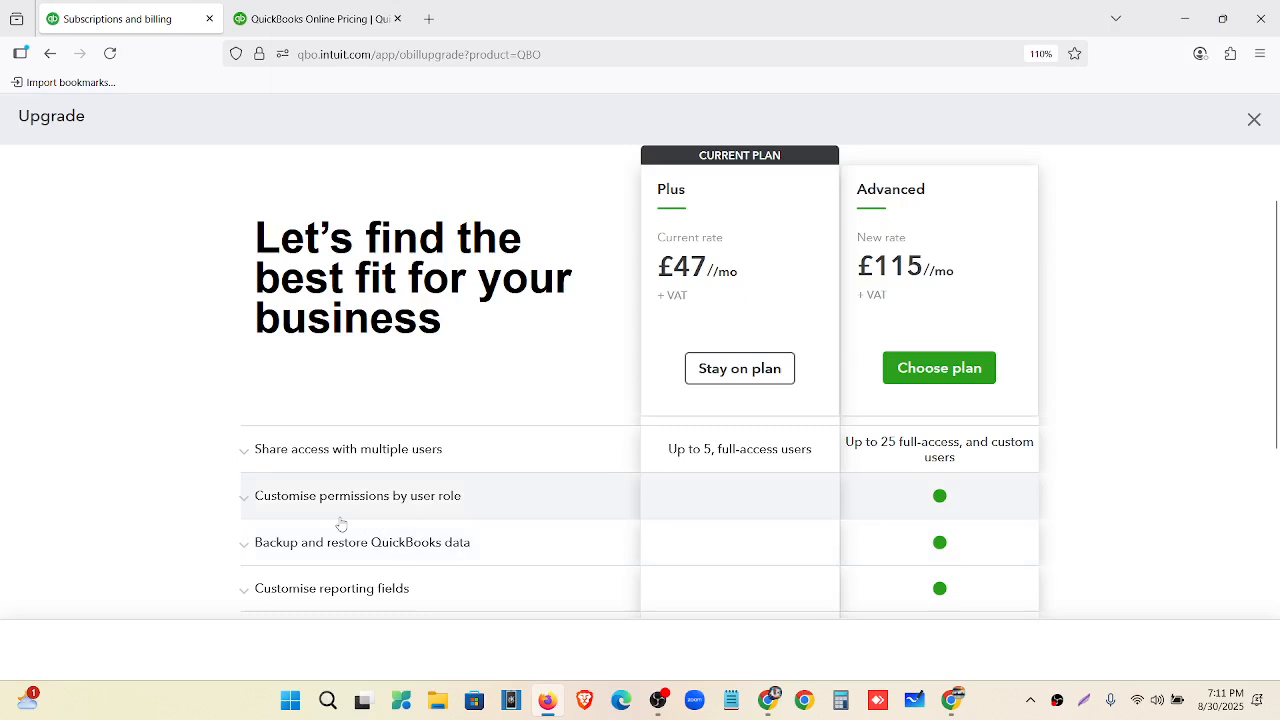
pyautogui.scroll(3, 350, 524)
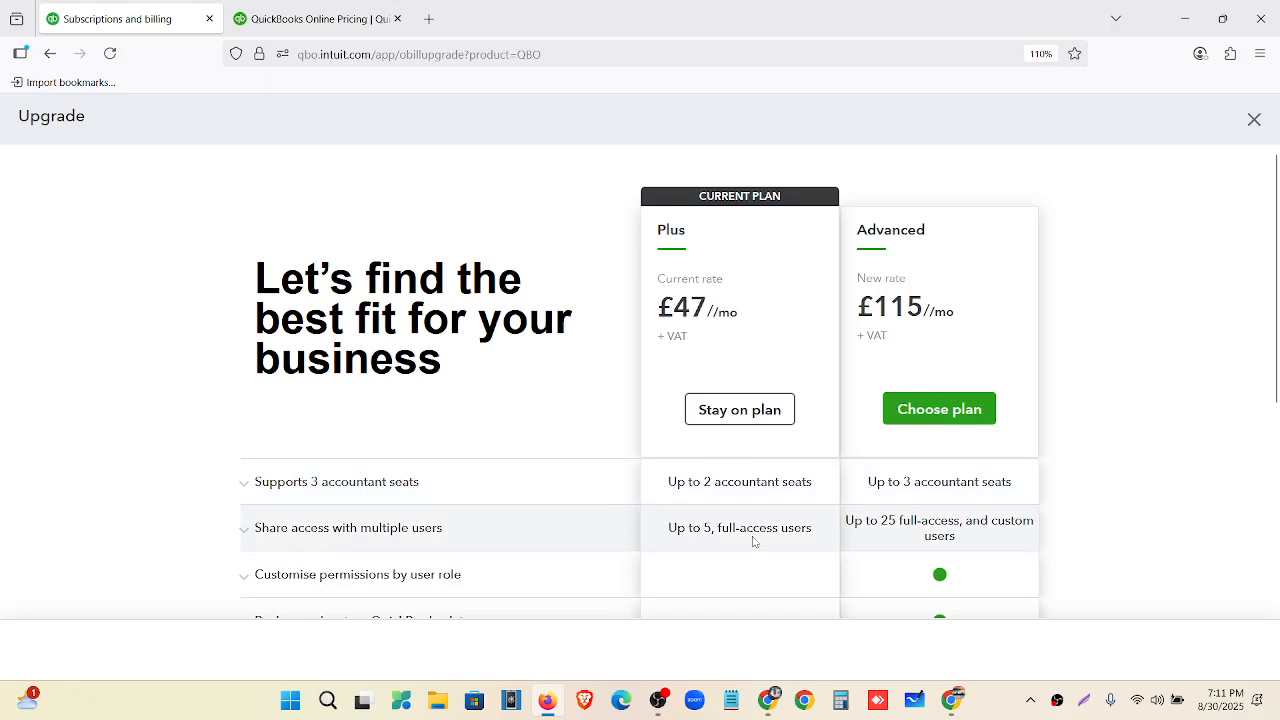
pyautogui.click(930, 418)
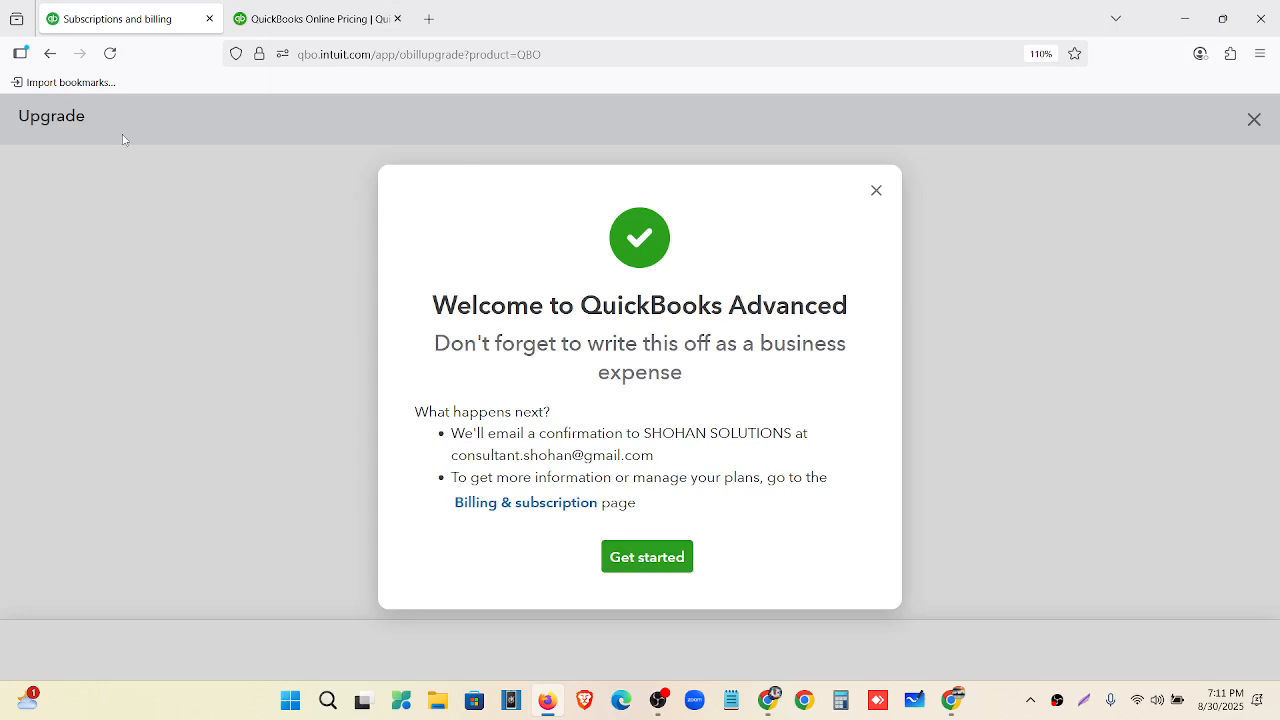
# Dismiss the Welcome to QuickBooks Advanced message to reload the Home dashboard with Advanced accounting.
pyautogui.click(641, 561)
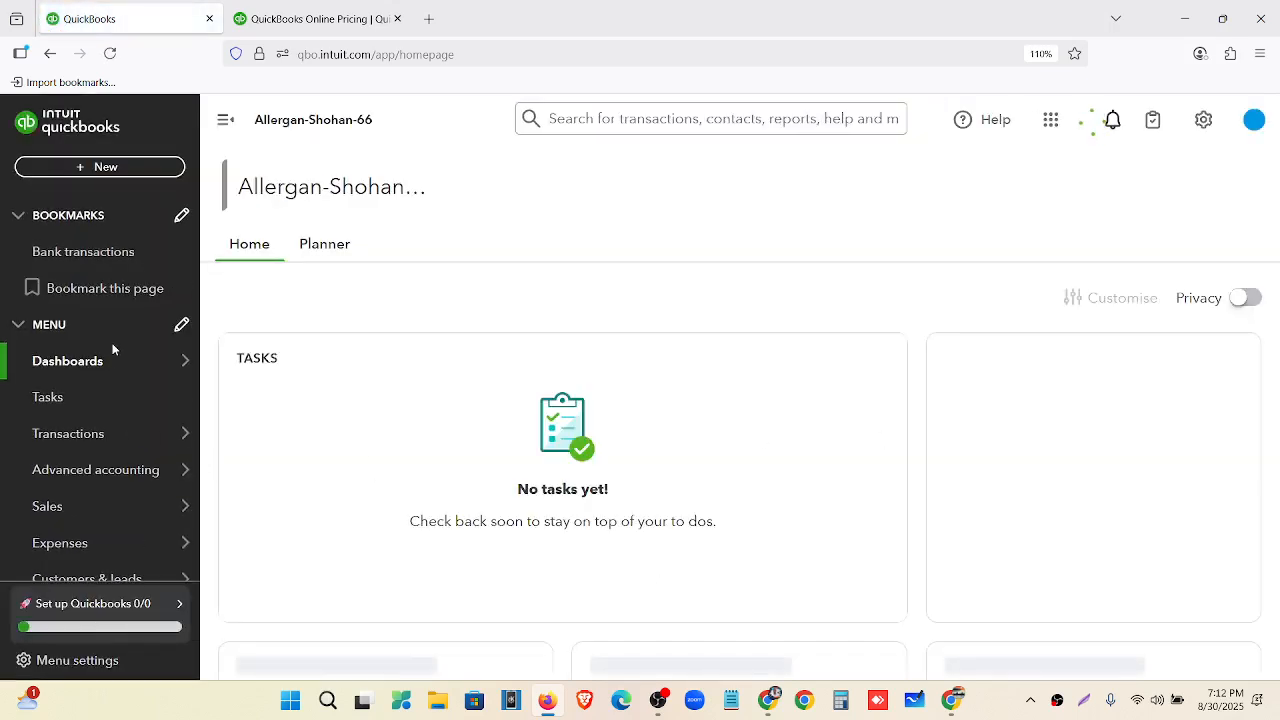
# Look through the New menu's create options, then close it without creating anything.
pyautogui.scroll(-1, 120, 330)
pyautogui.moveTo(115, 389)
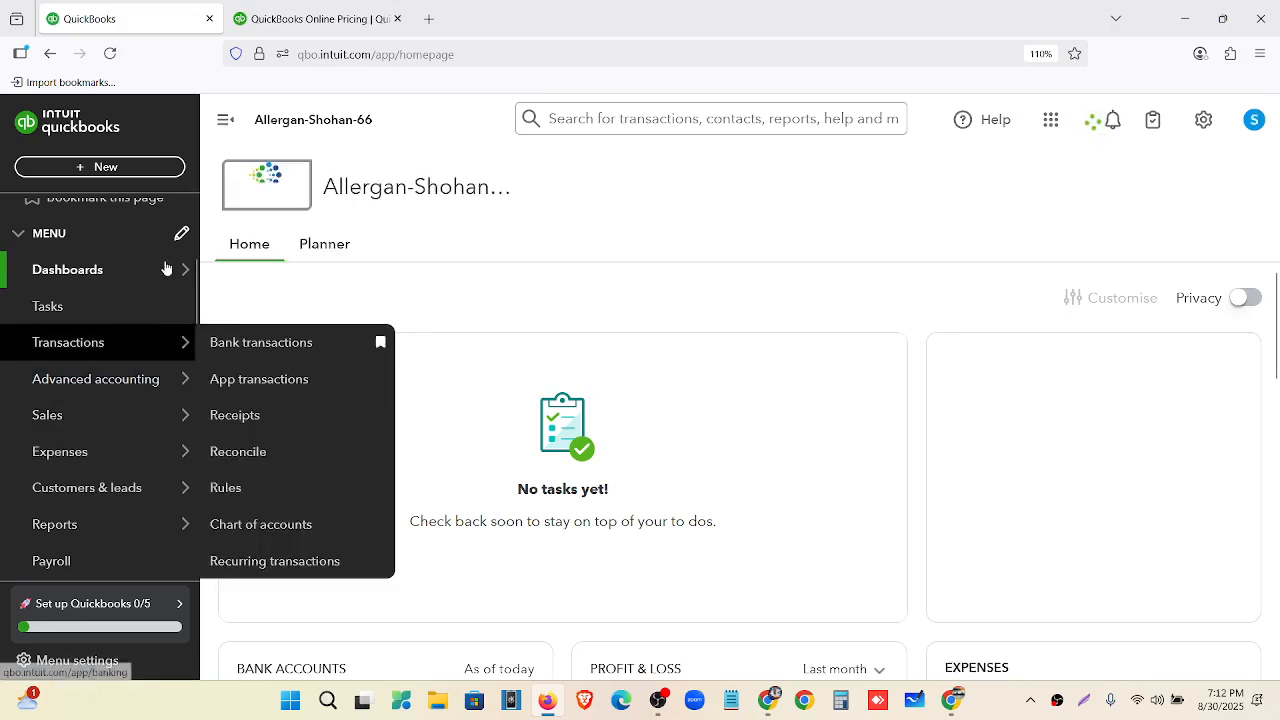
pyautogui.click(155, 172)
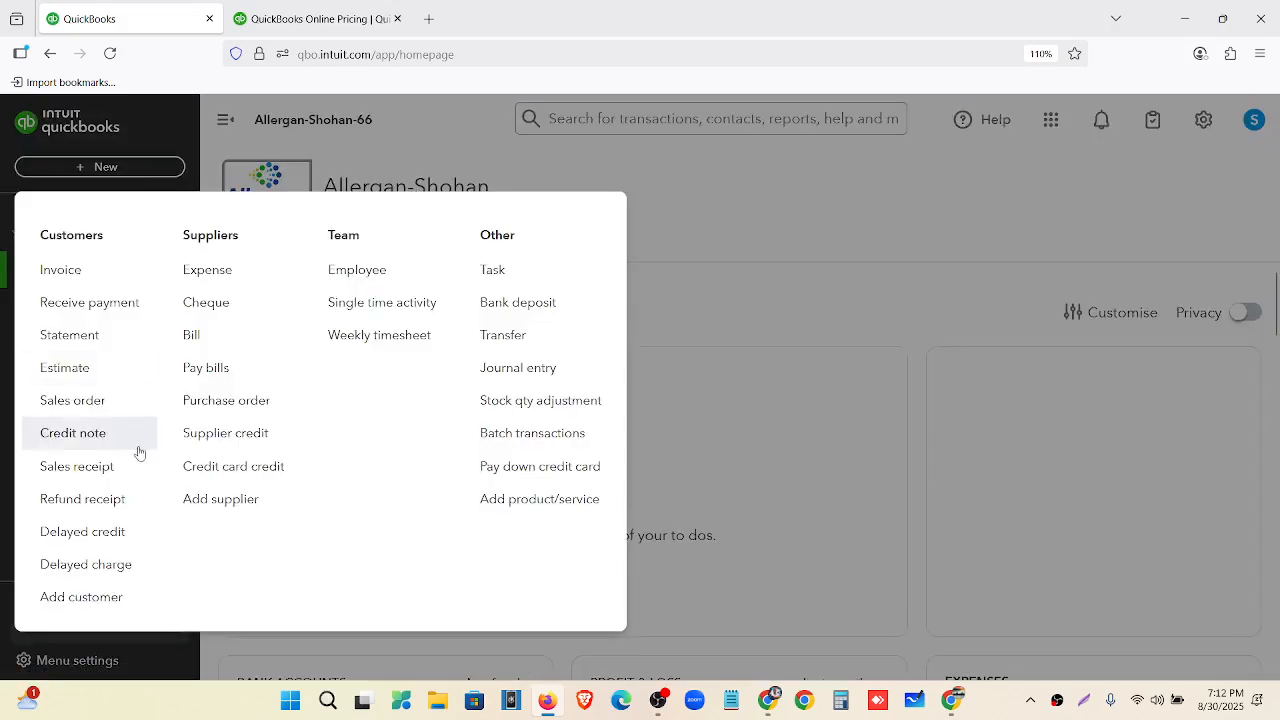
pyautogui.click(738, 204)
# Go to Subscriptions and billing and highlight the Advanced trial end date 09/23/2025.
pyautogui.click(1206, 120)
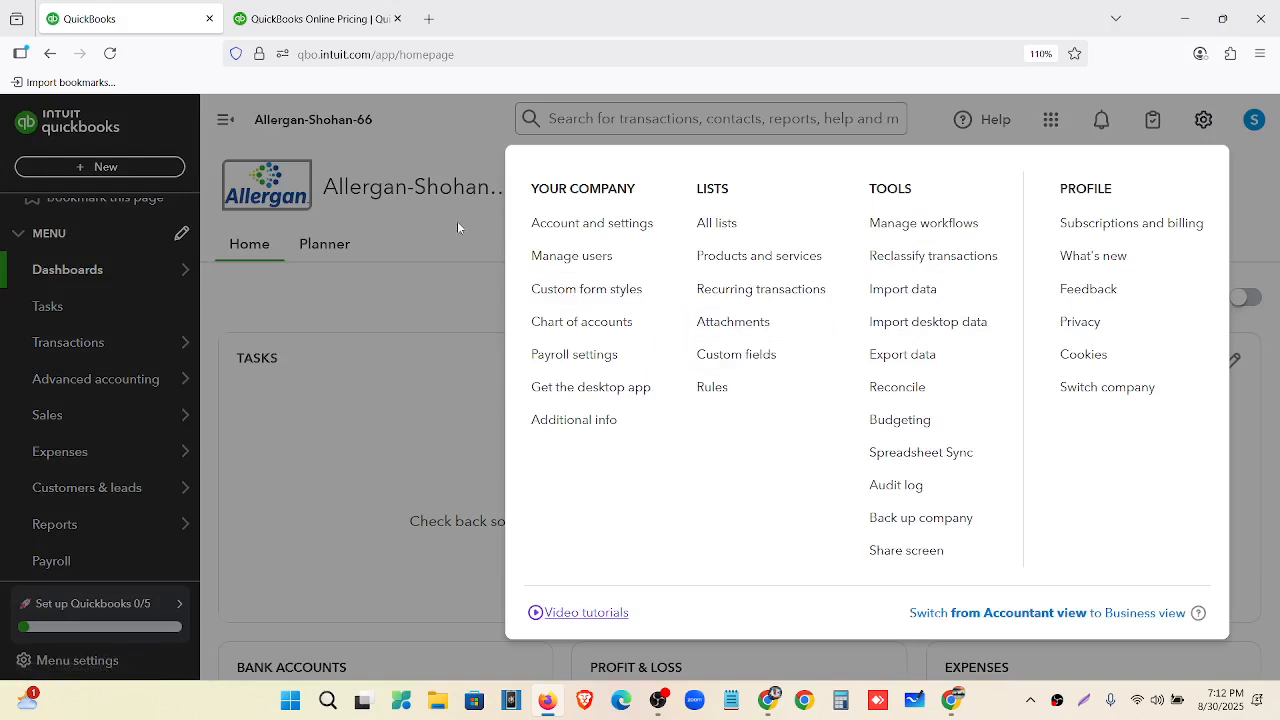
pyautogui.click(1071, 236)
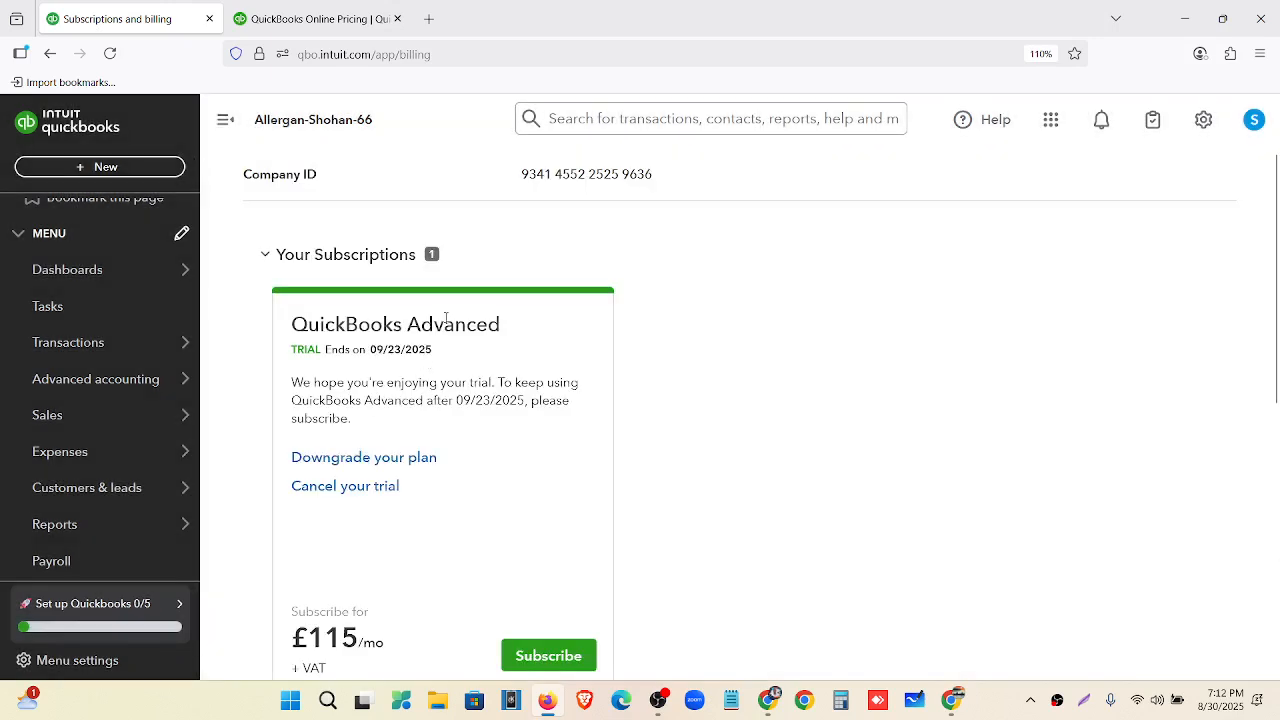
pyautogui.scroll(-2, 431, 340)
pyautogui.scroll(1, 440, 310)
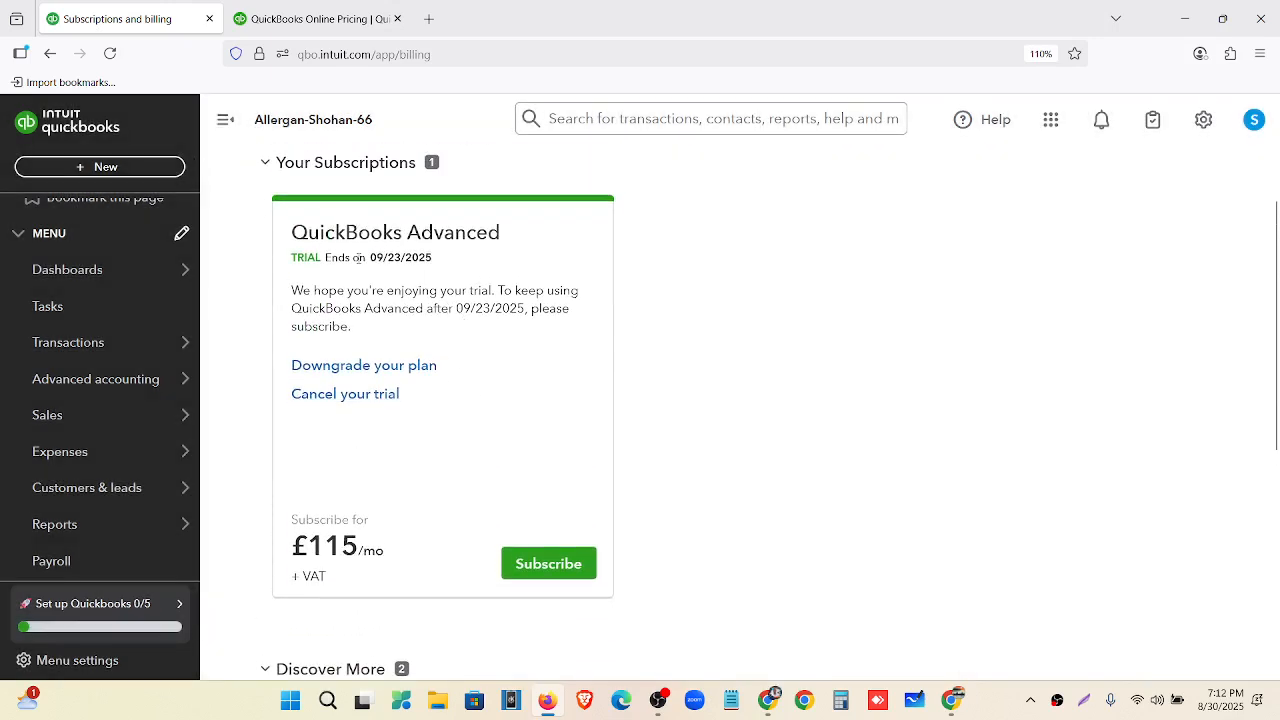
pyautogui.moveTo(366, 257); pyautogui.dragTo(432, 260)
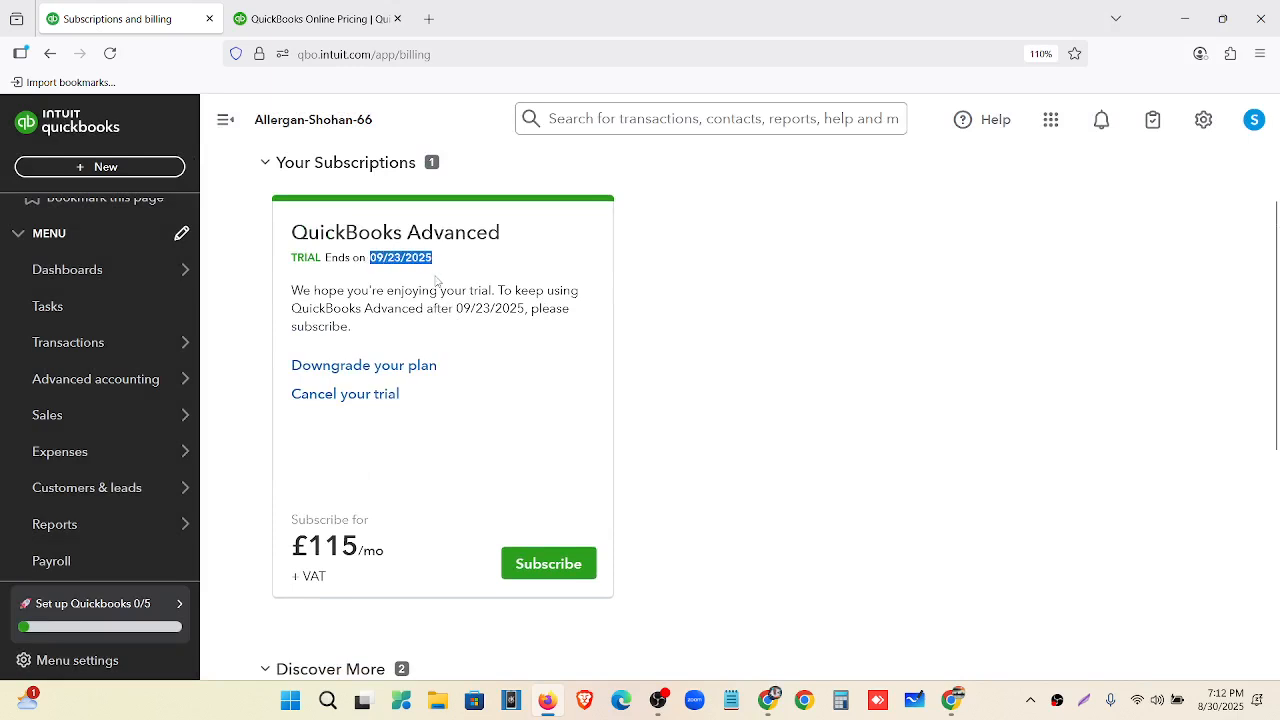
# Choose Downgrade your plan and pick Plus from the plan comparison table.
pyautogui.click(436, 283)
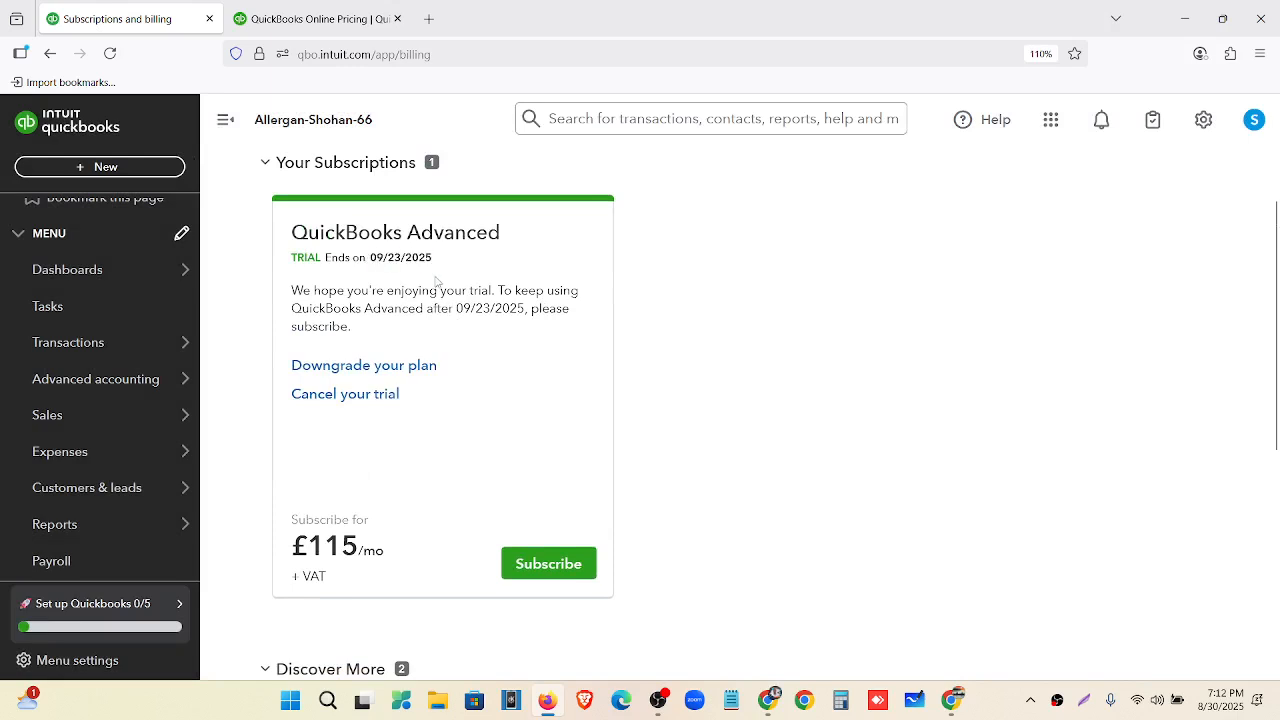
pyautogui.click(347, 372)
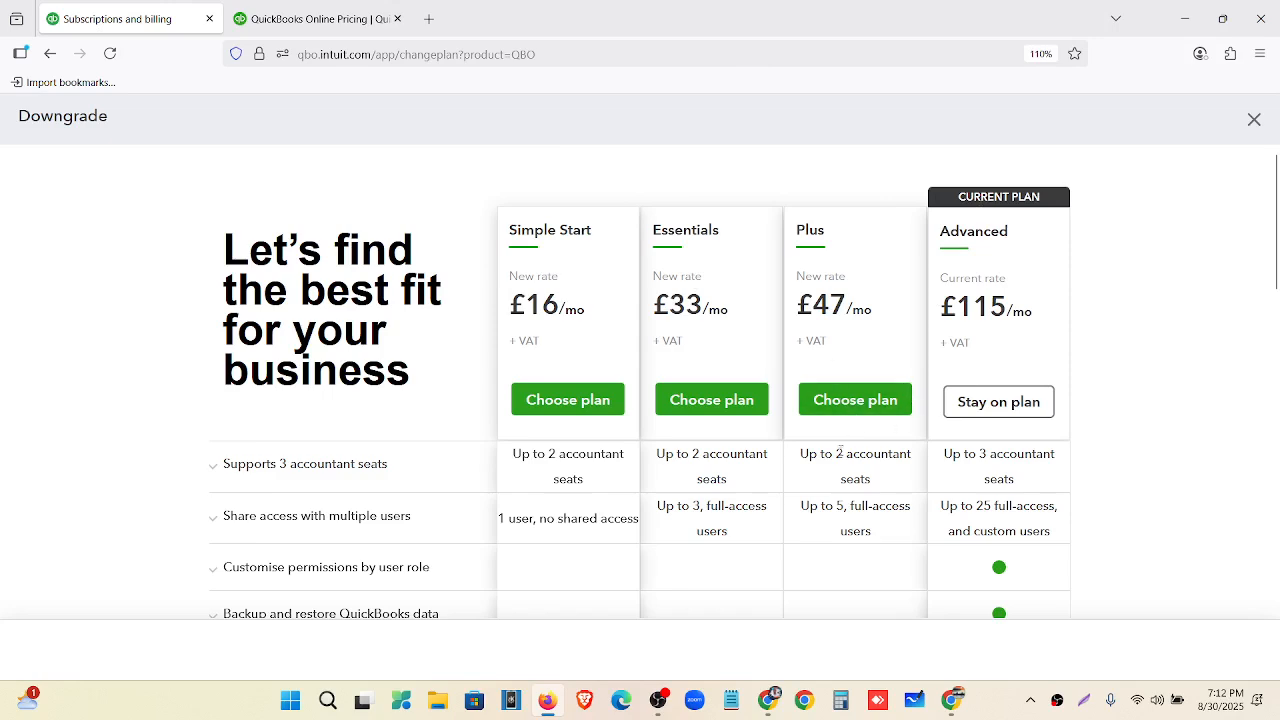
pyautogui.scroll(-5, 835, 465)
pyautogui.scroll(-4, 833, 474)
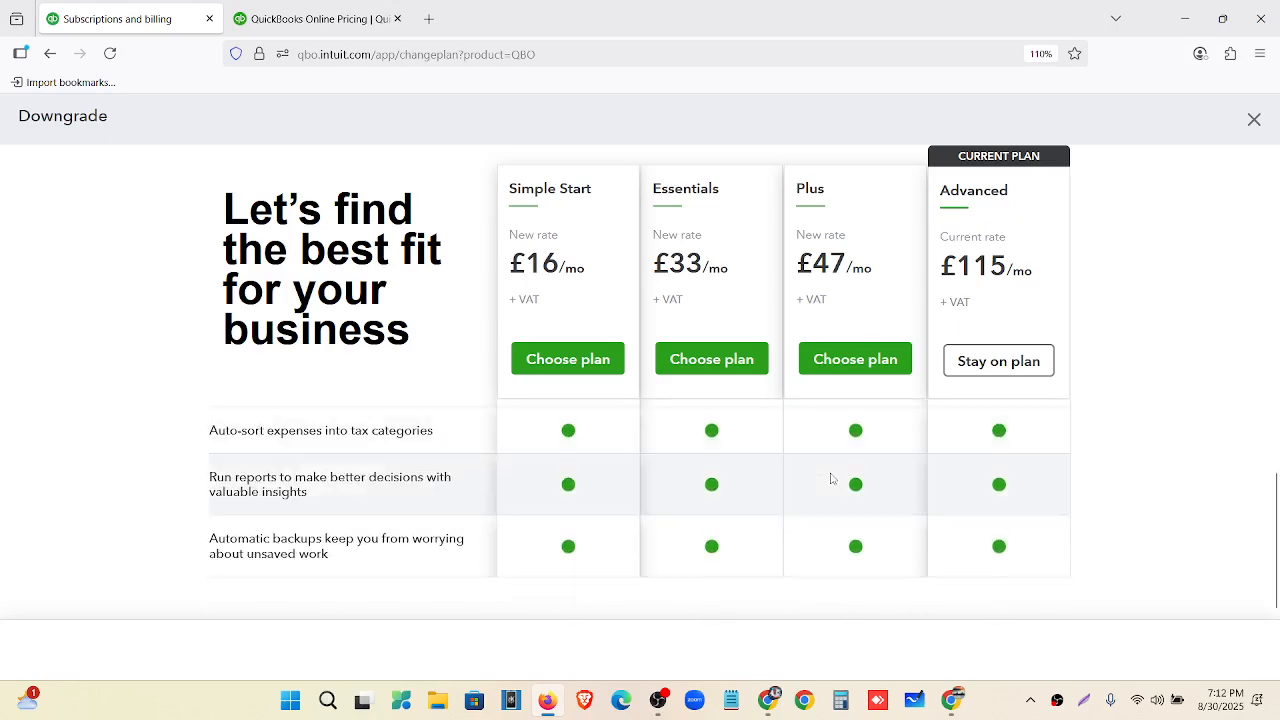
pyautogui.scroll(6, 830, 430)
pyautogui.click(845, 370)
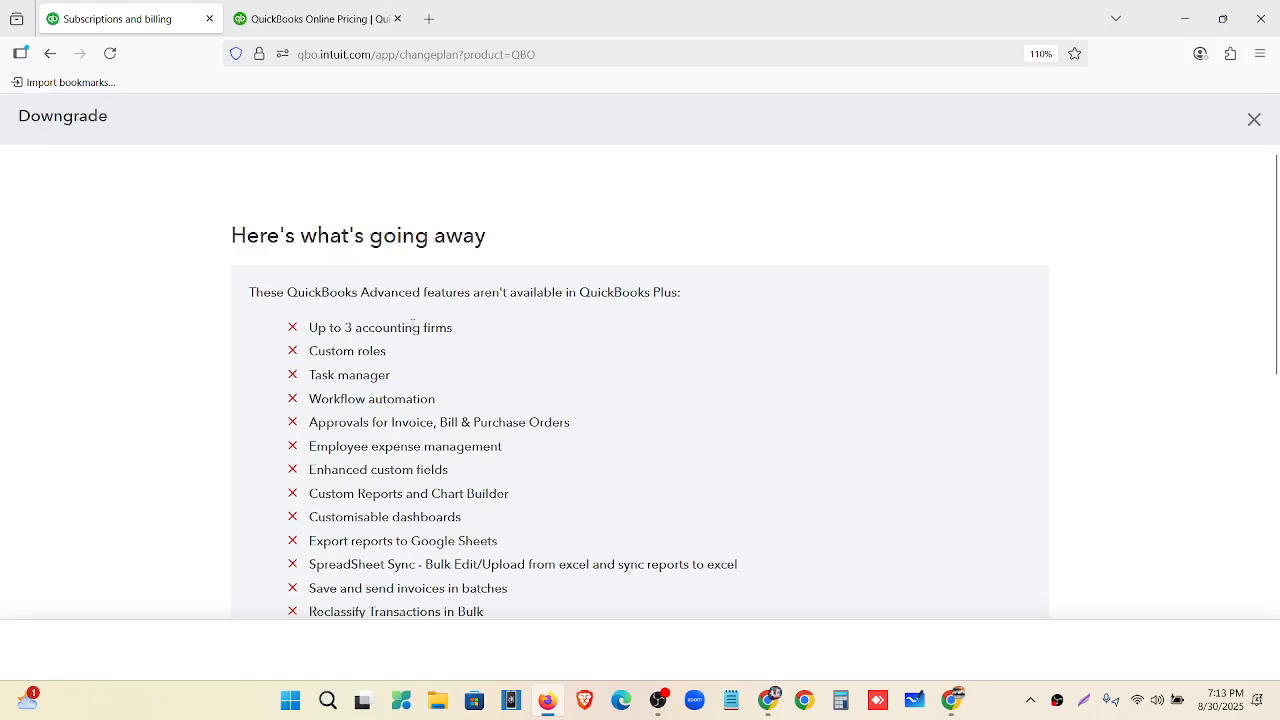
# Review the Advanced features being lost and confirm the change to Plus at £47/mo.
pyautogui.scroll(-1, 413, 322)
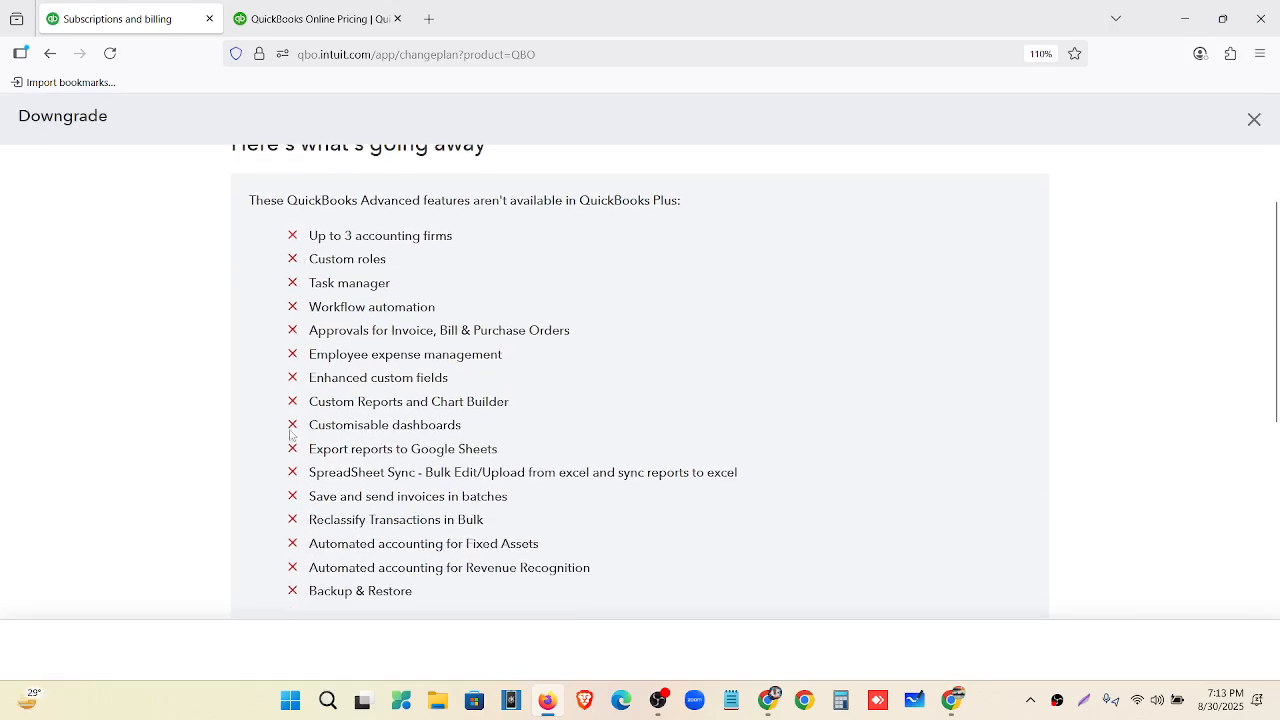
pyautogui.scroll(-4, 293, 450)
pyautogui.scroll(2, 295, 468)
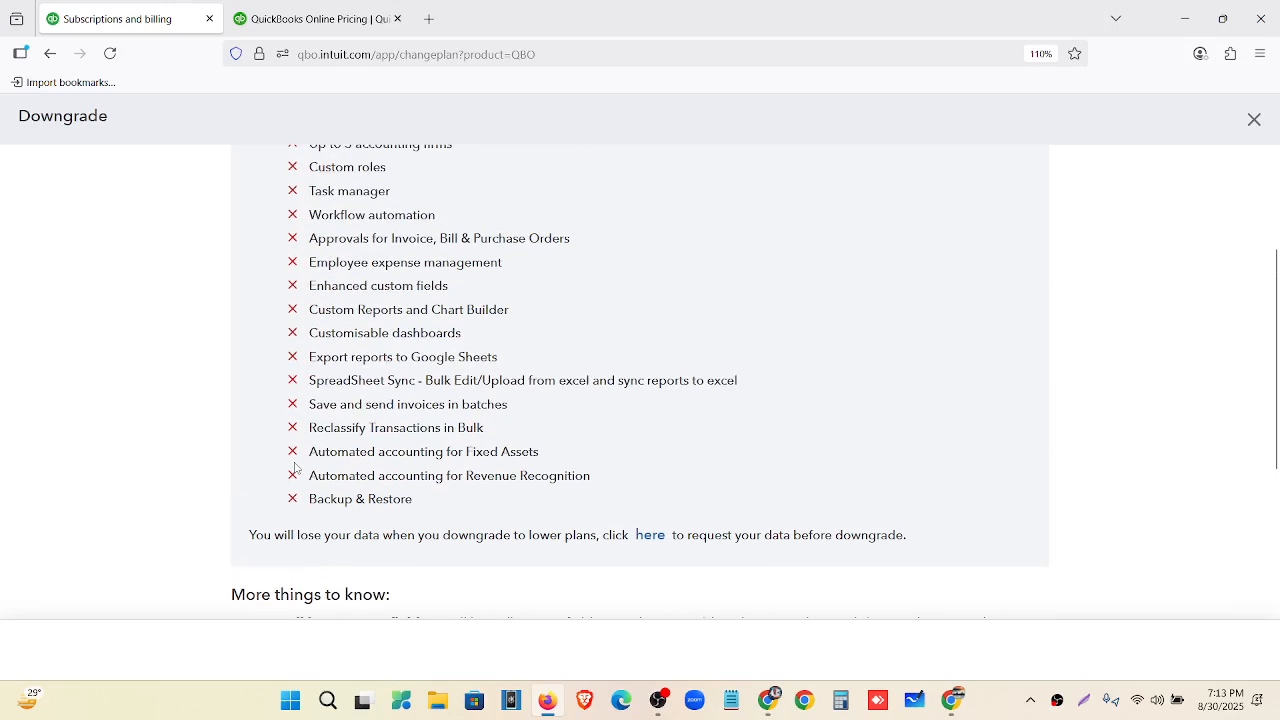
pyautogui.scroll(2, 295, 468)
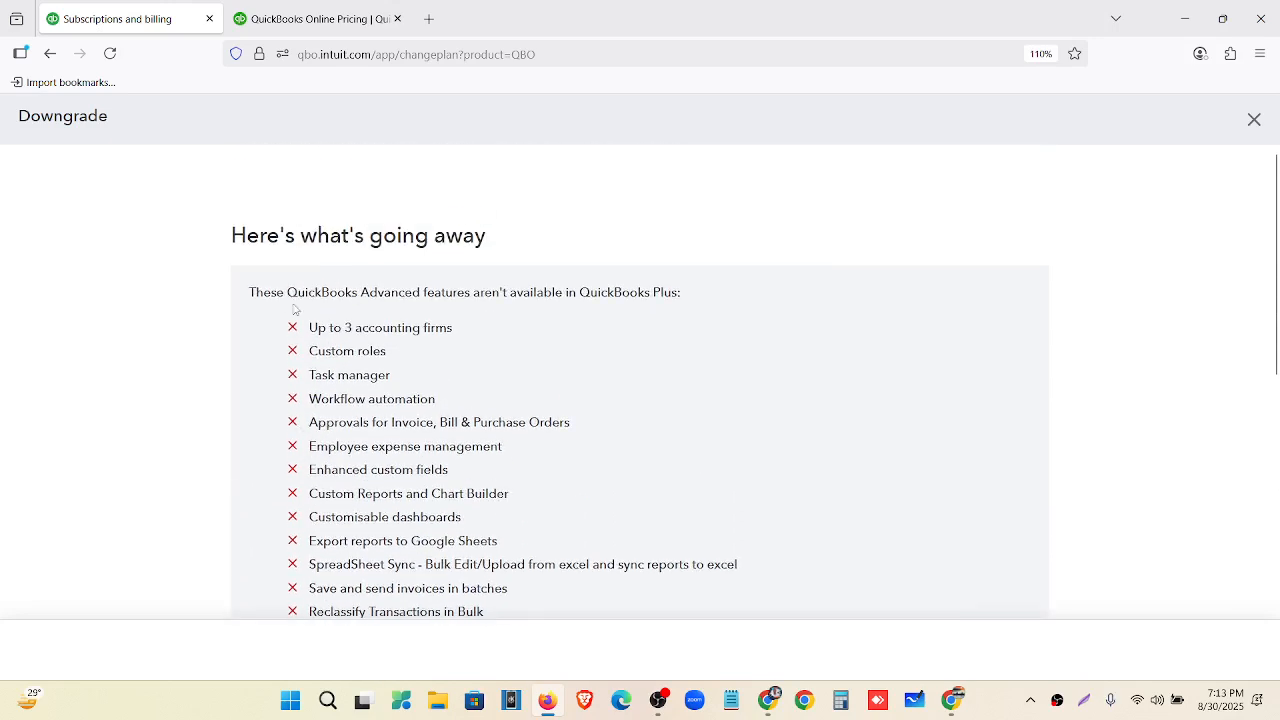
pyautogui.scroll(-5, 294, 309)
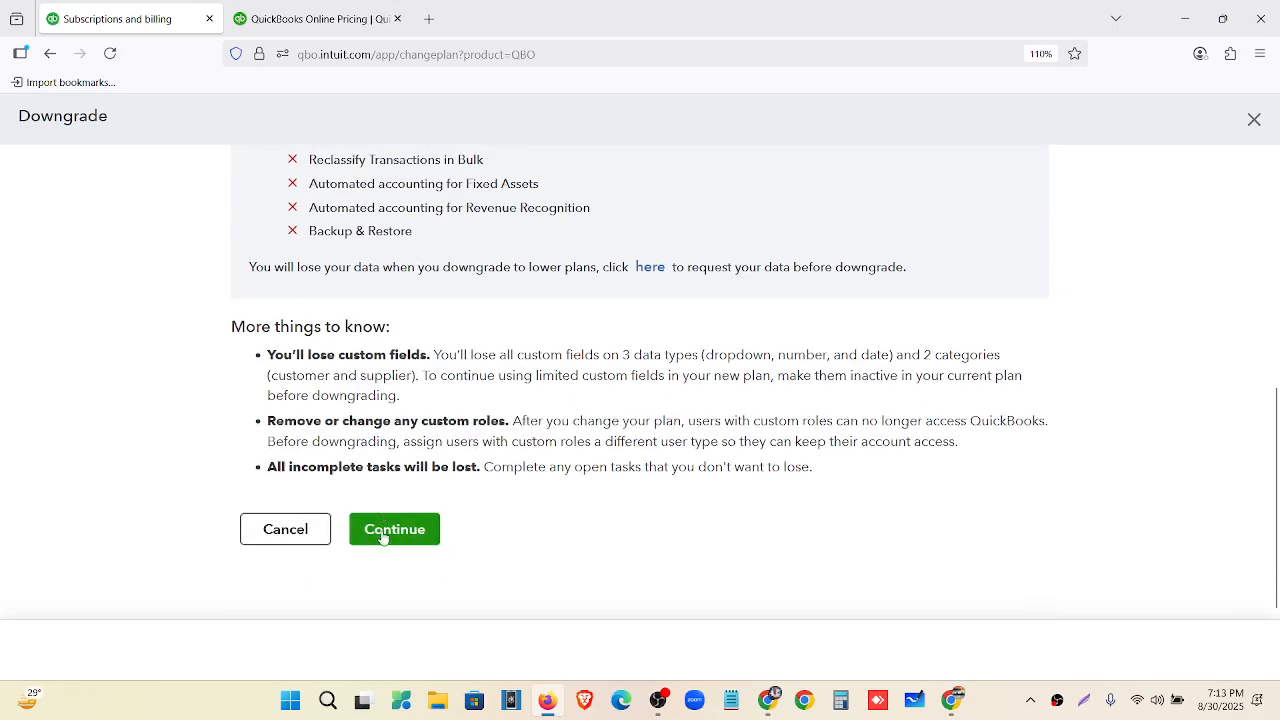
pyautogui.click(383, 538)
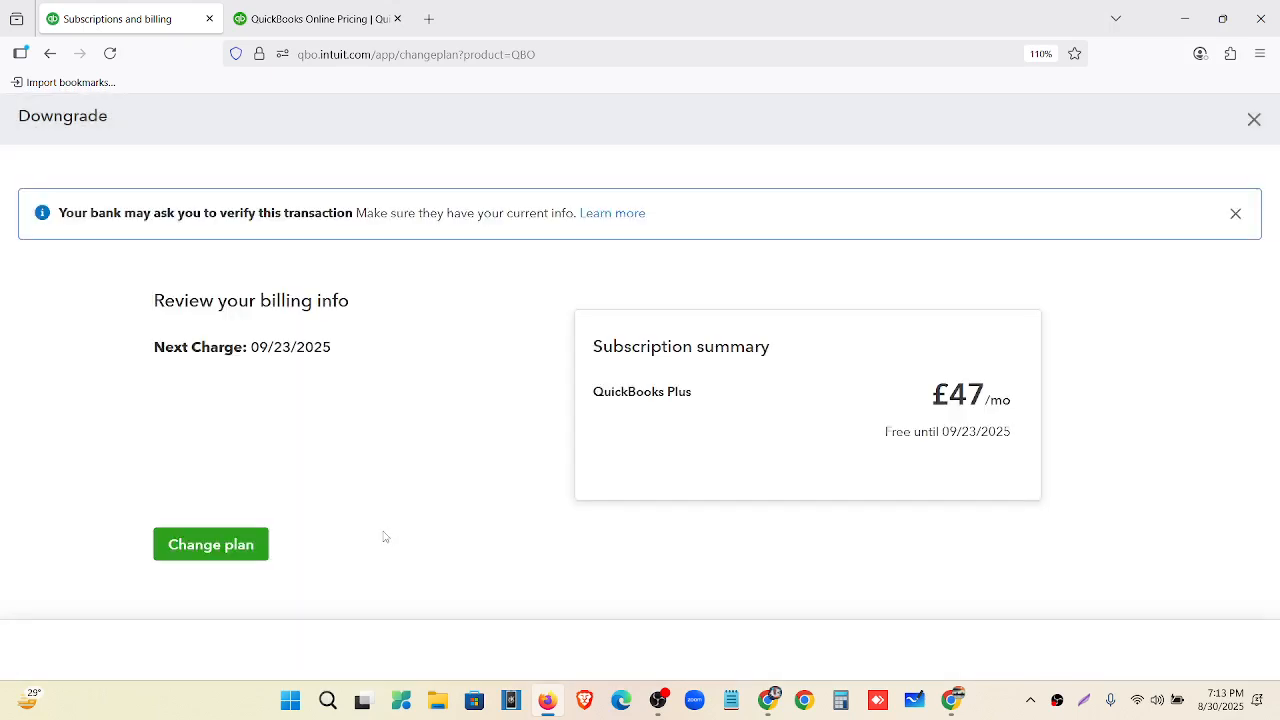
pyautogui.click(215, 559)
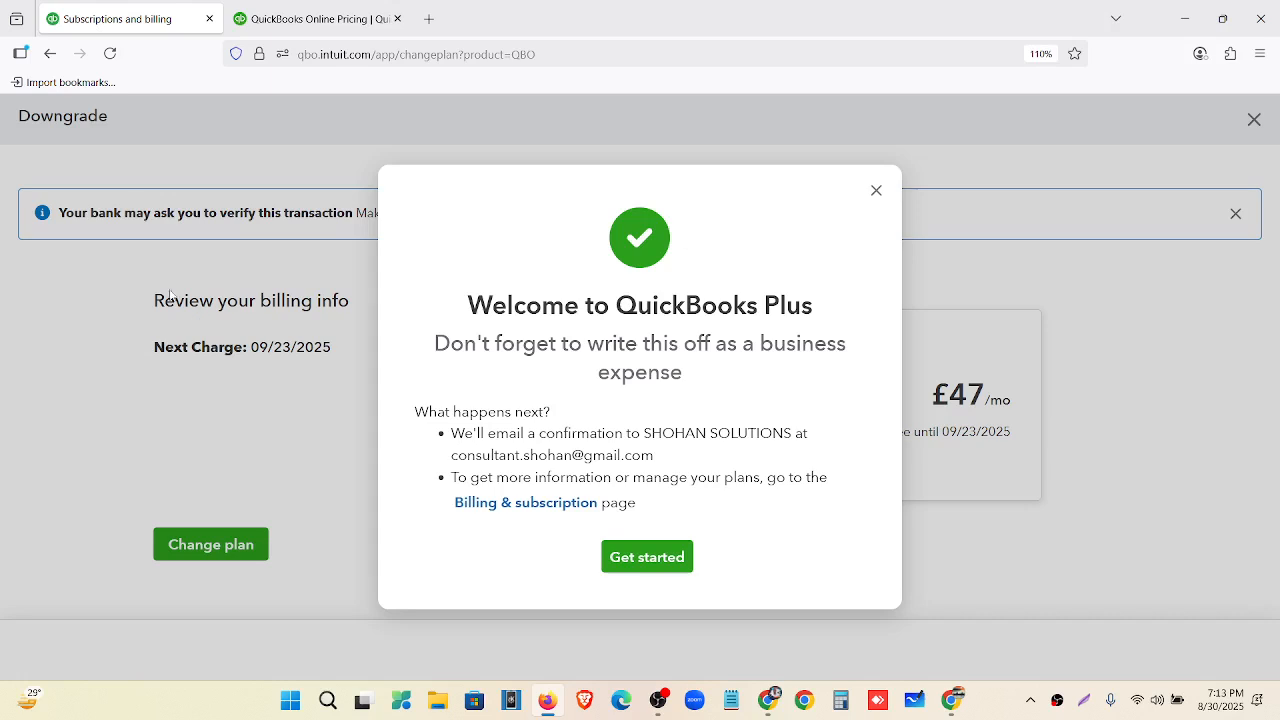
pyautogui.click(636, 562)
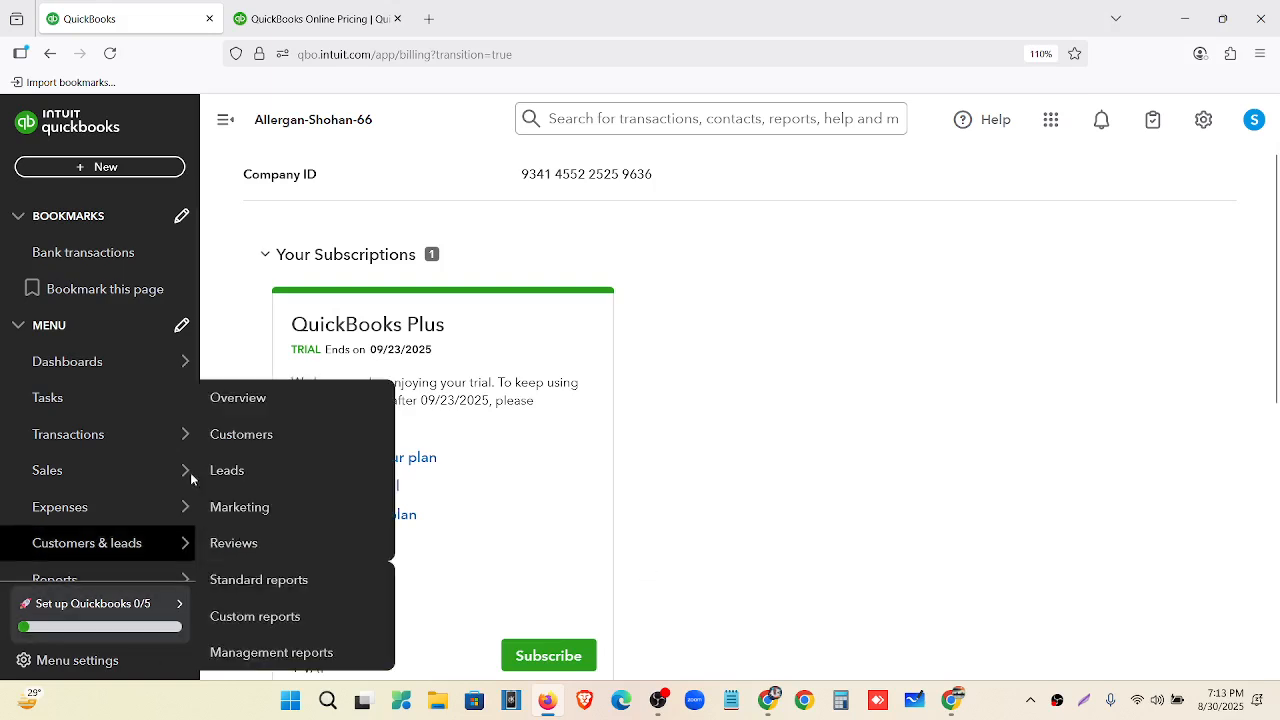
pyautogui.click(83, 366)
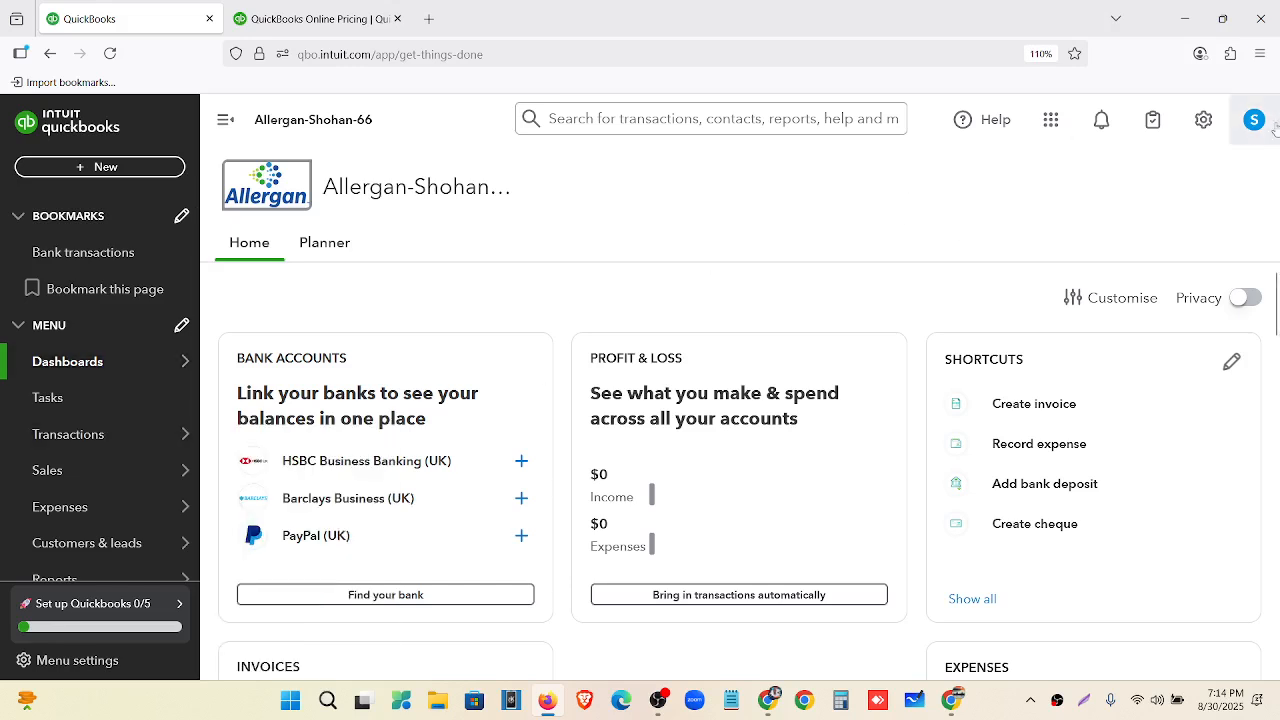
# Reset the page zoom and open Custom form styles from the Settings gear, showing the Standard style.
pyautogui.hotkey('ctrl', '-')
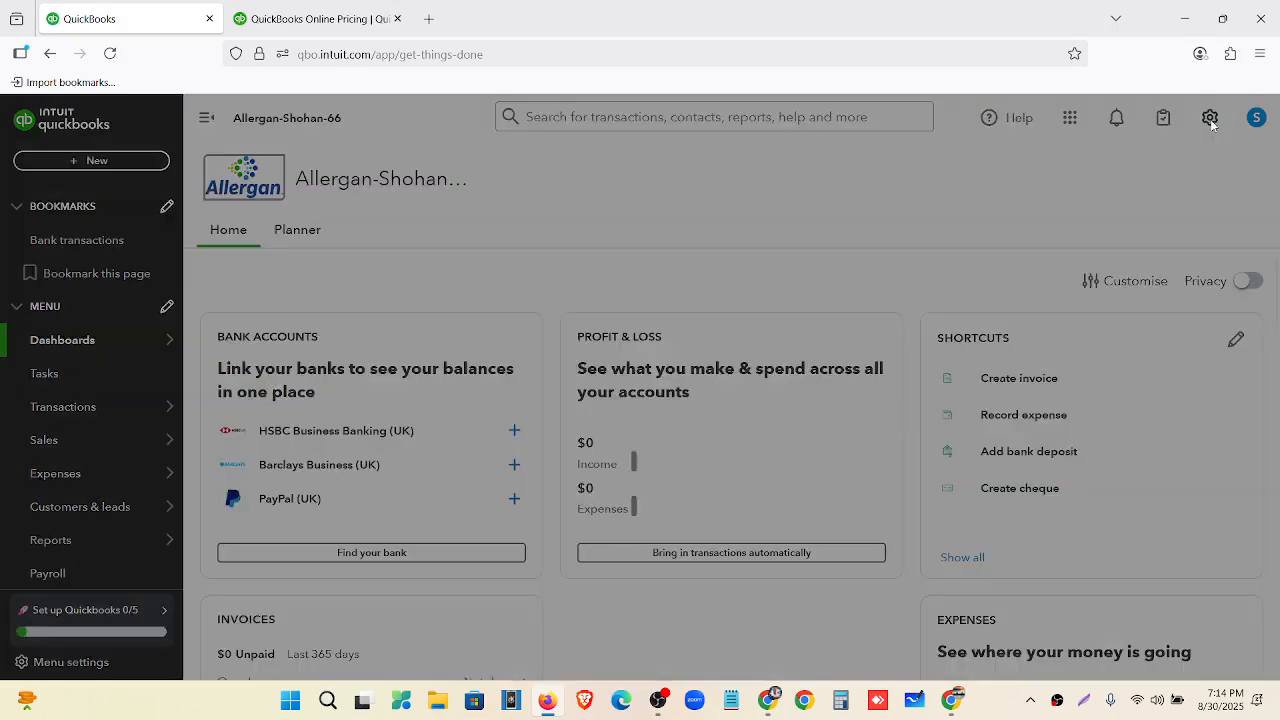
pyautogui.click(1211, 124)
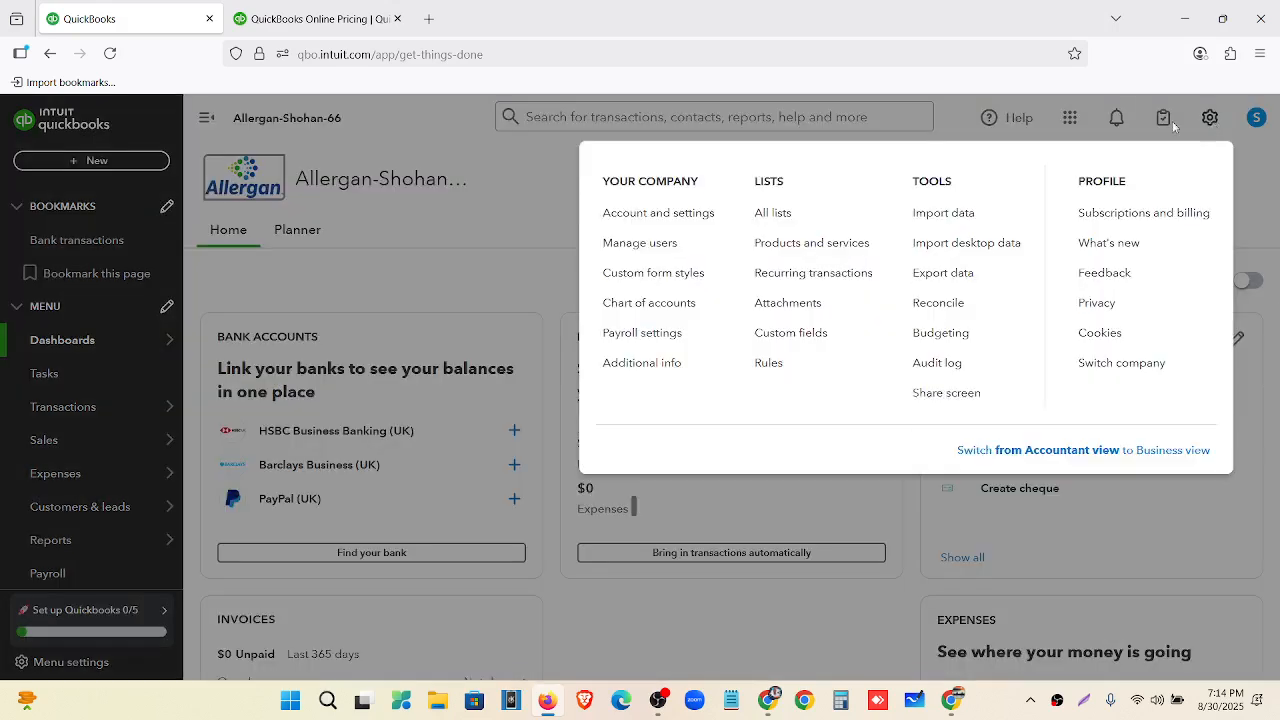
pyautogui.click(638, 241)
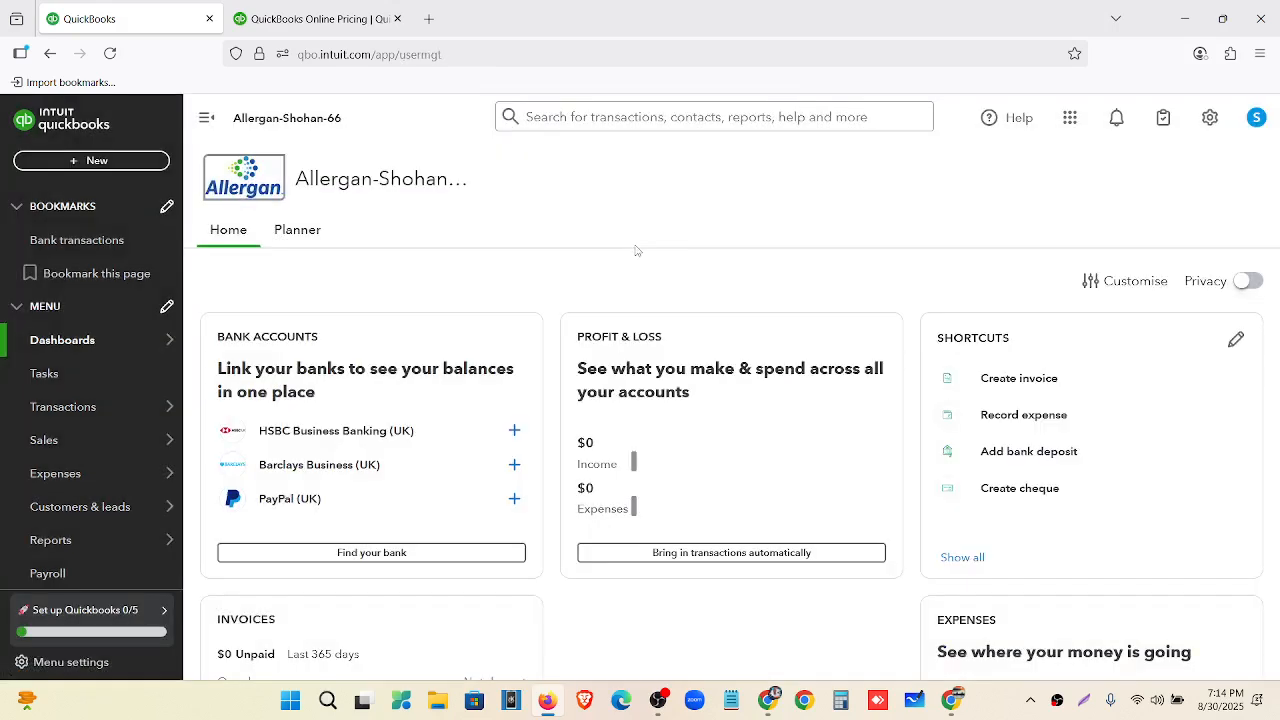
pyautogui.click(1210, 118)
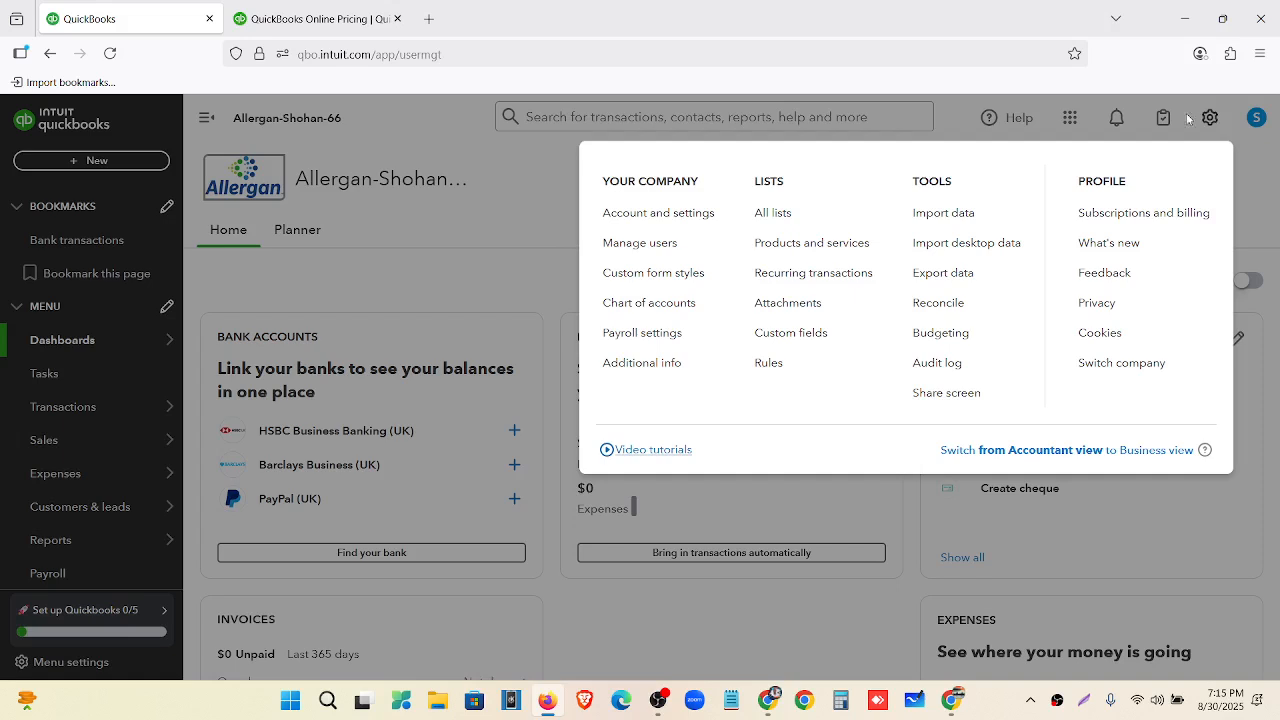
pyautogui.click(626, 271)
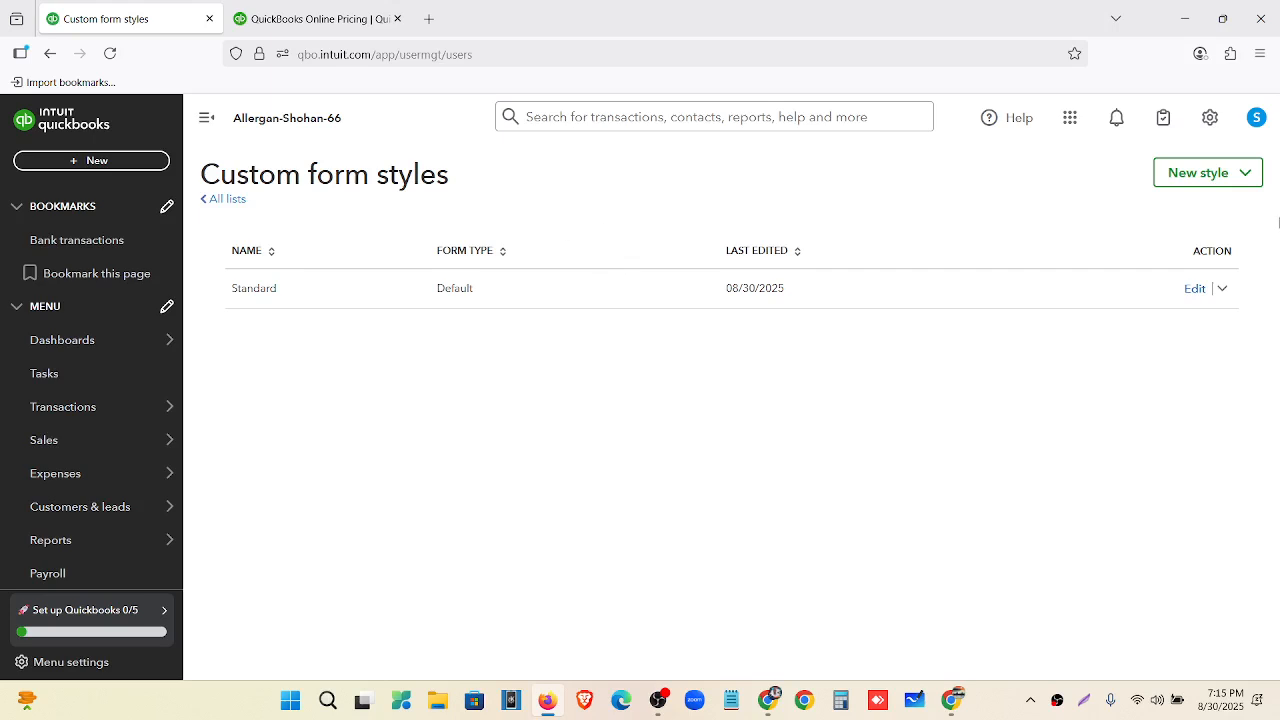
# Create a new Invoice style and scroll through the 'My VAT INVOICE Template - 8-30' preview.
pyautogui.click(1248, 176)
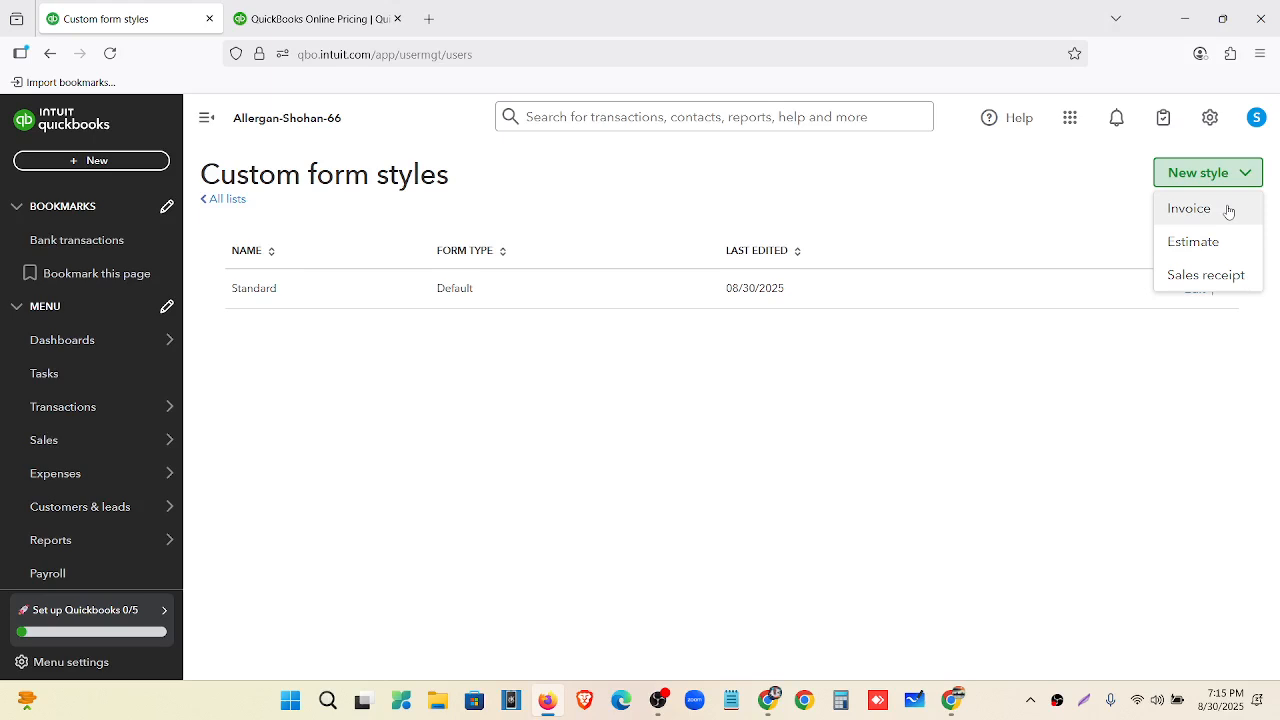
pyautogui.click(1228, 211)
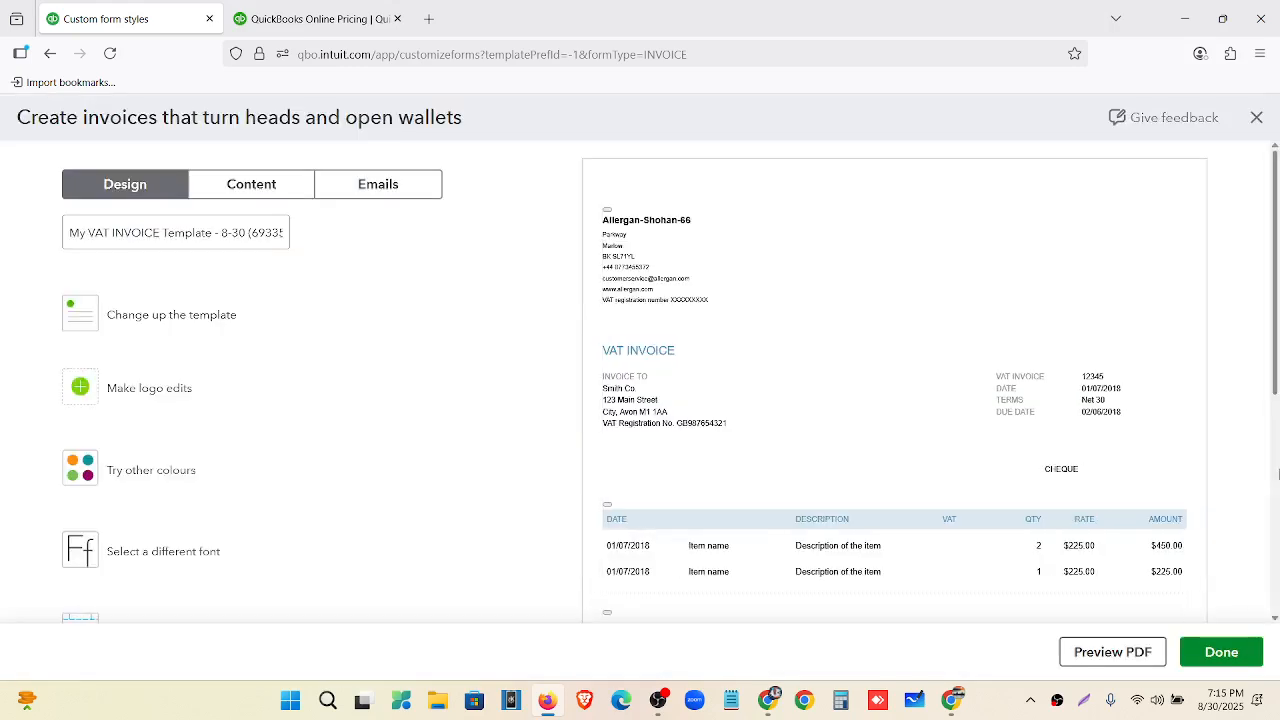
pyautogui.scroll(-1, 766, 255)
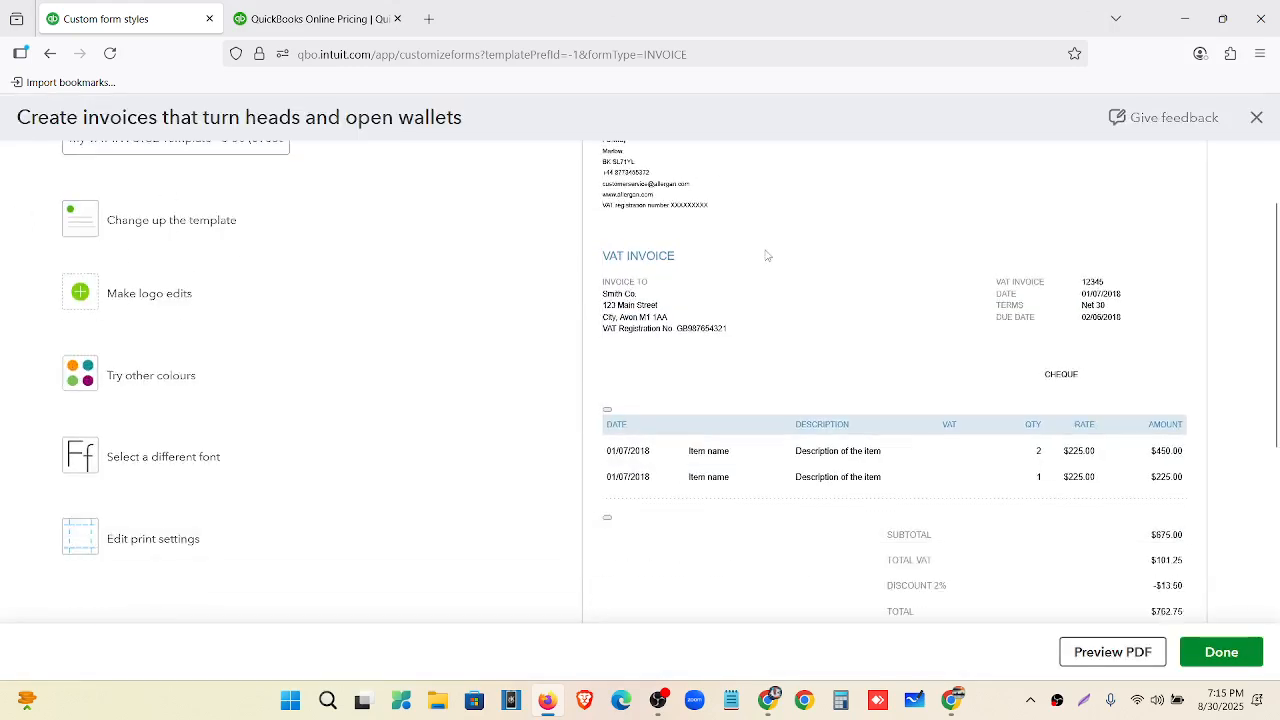
pyautogui.scroll(-3, 766, 255)
pyautogui.scroll(4, 820, 374)
pyautogui.scroll(-4, 808, 277)
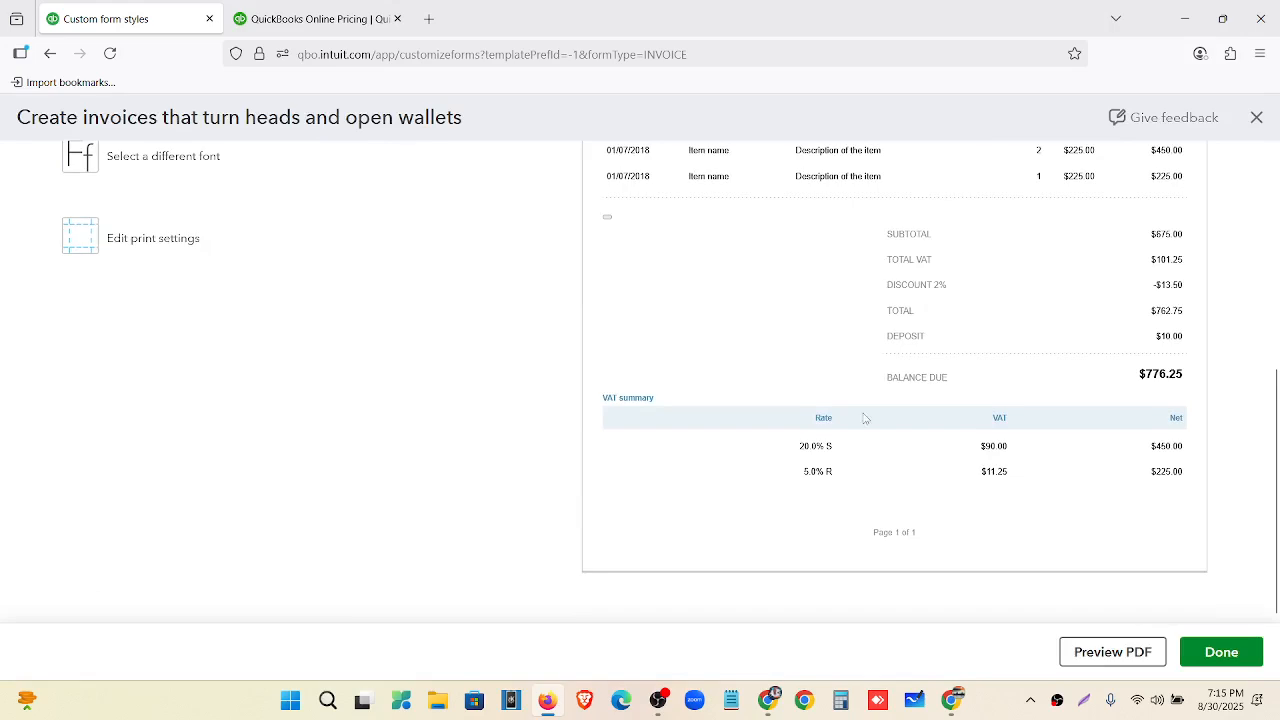
pyautogui.scroll(4, 829, 434)
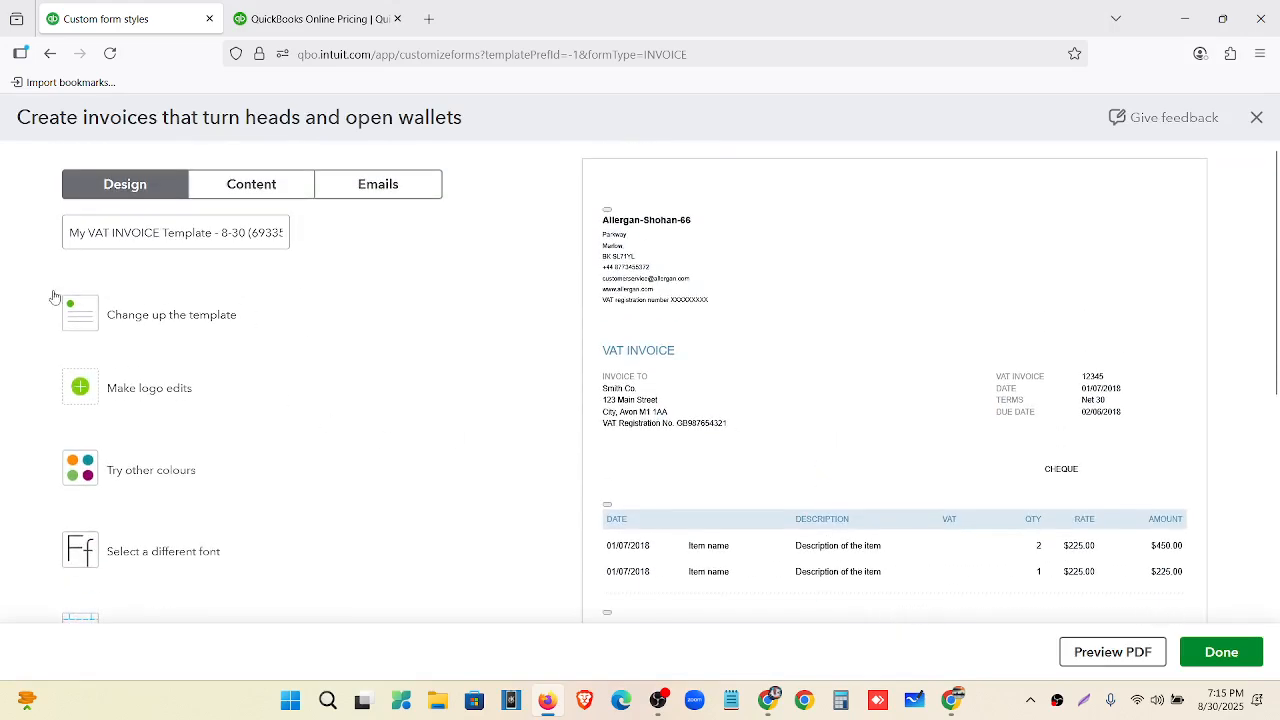
# Rename the invoice template to 'My template'.
pyautogui.moveTo(70, 232); pyautogui.dragTo(492, 248)
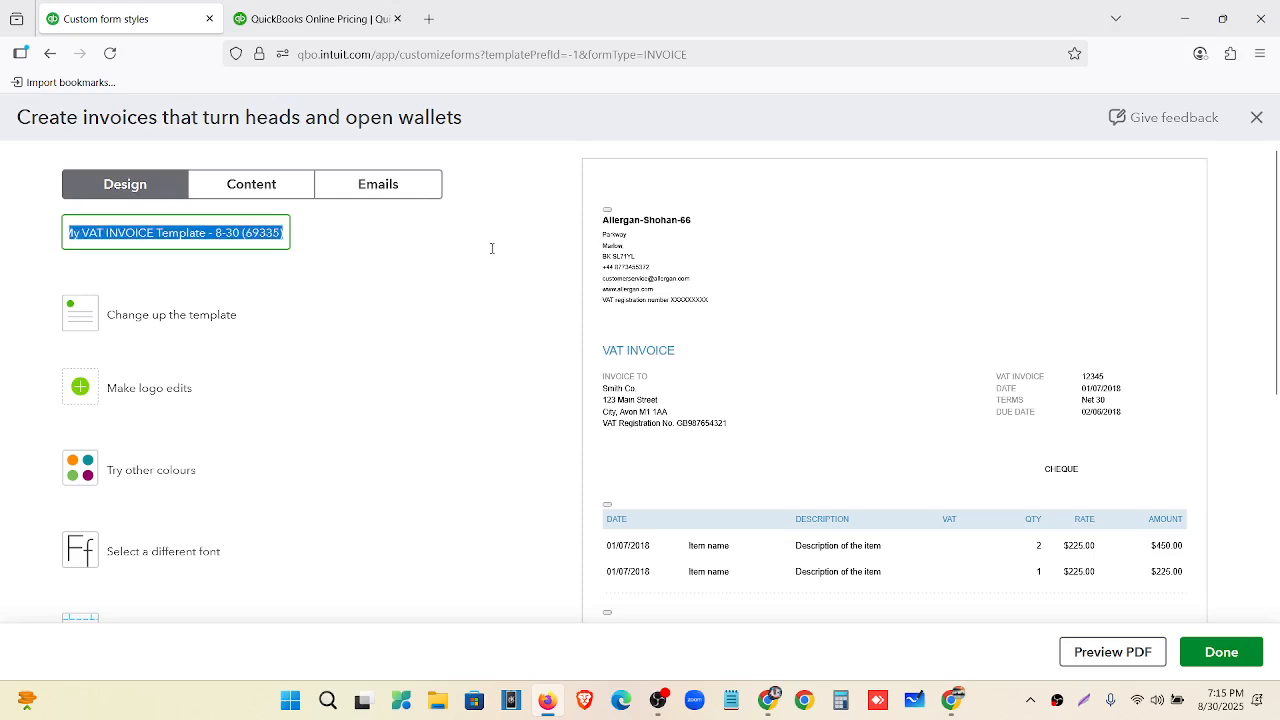
pyautogui.press('BackSpace')
pyautogui.write('M')
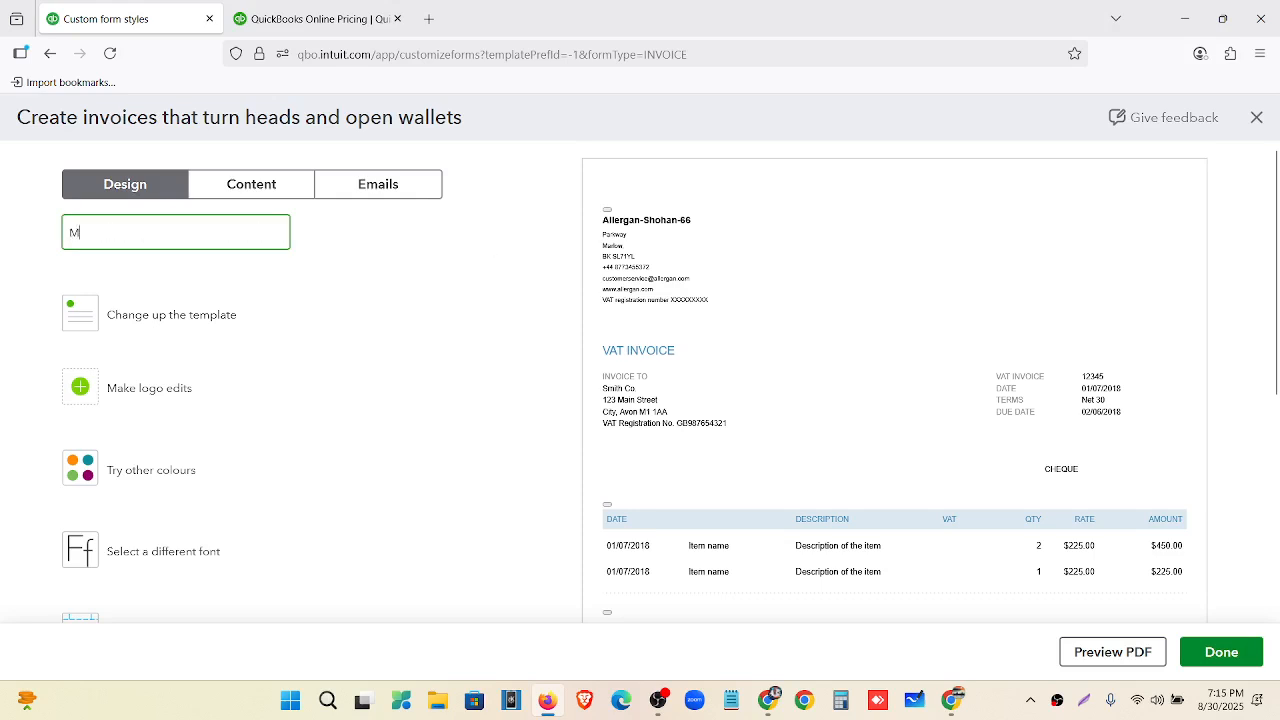
pyautogui.write('y template')
# Compare the Airy classic, Modern, Bold and Friendly layouts, settling on Fresh.
pyautogui.click(195, 317)
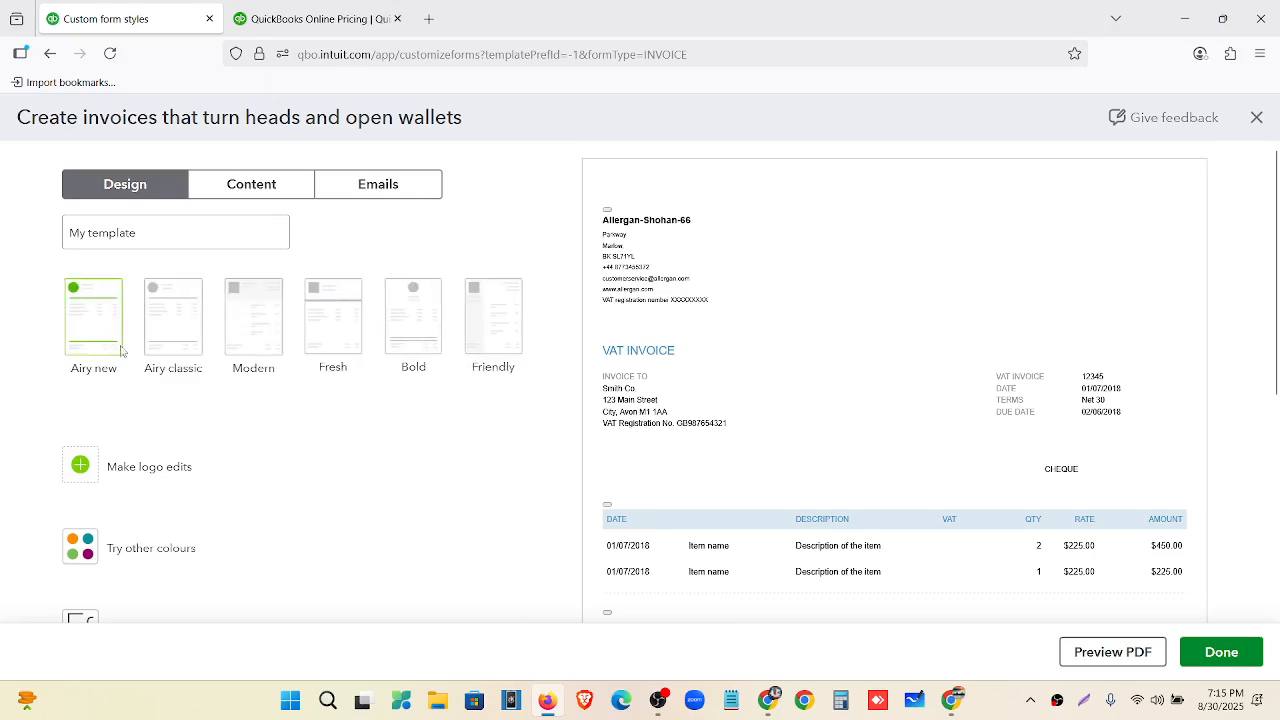
pyautogui.click(166, 337)
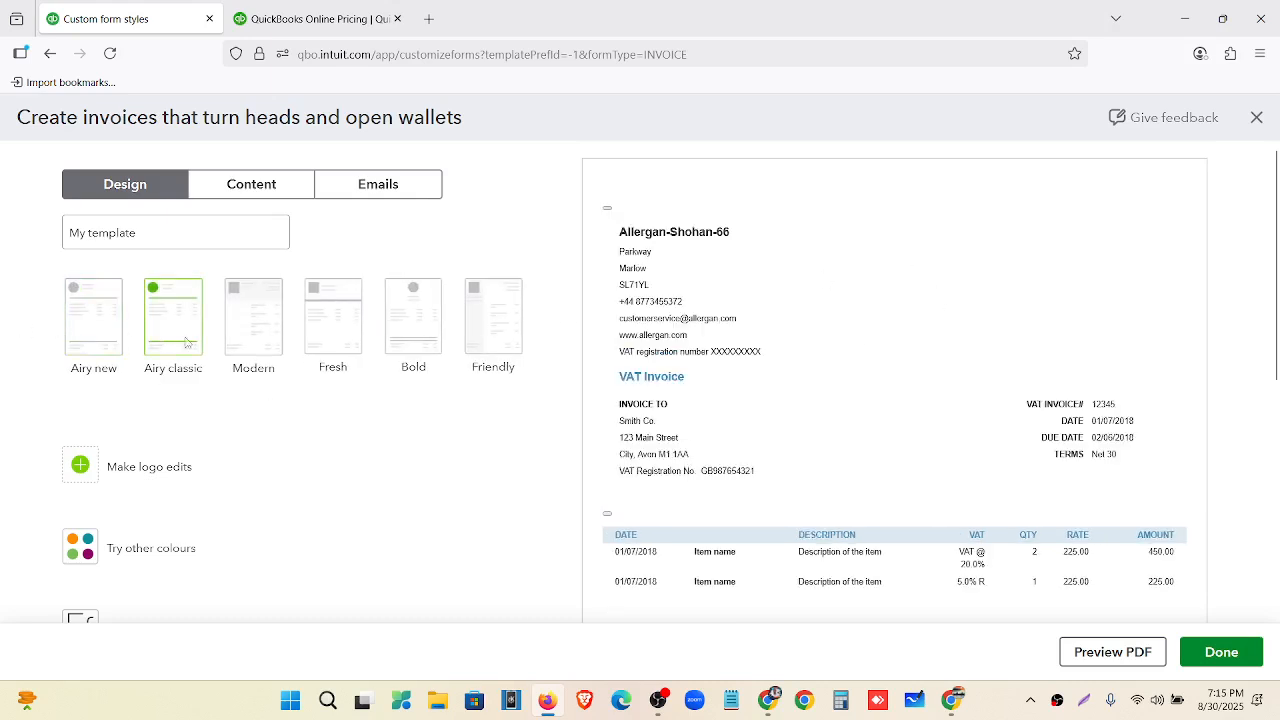
pyautogui.click(238, 333)
pyautogui.click(335, 347)
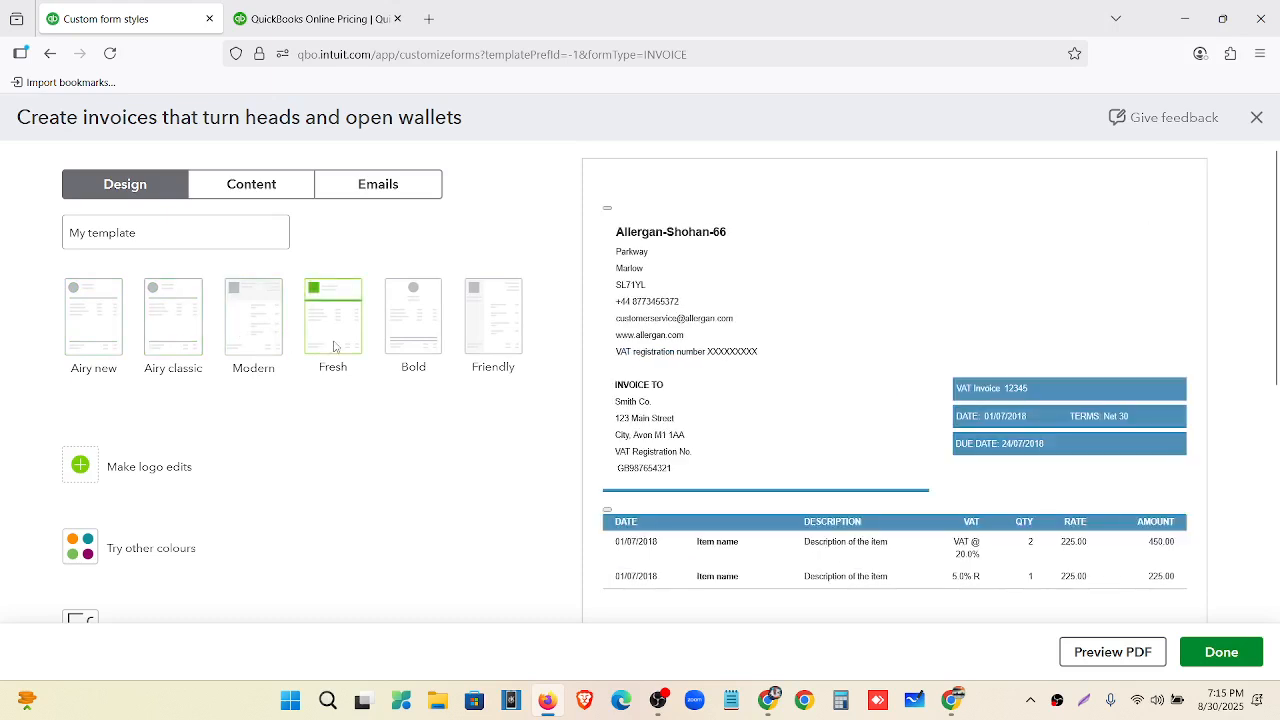
pyautogui.click(419, 345)
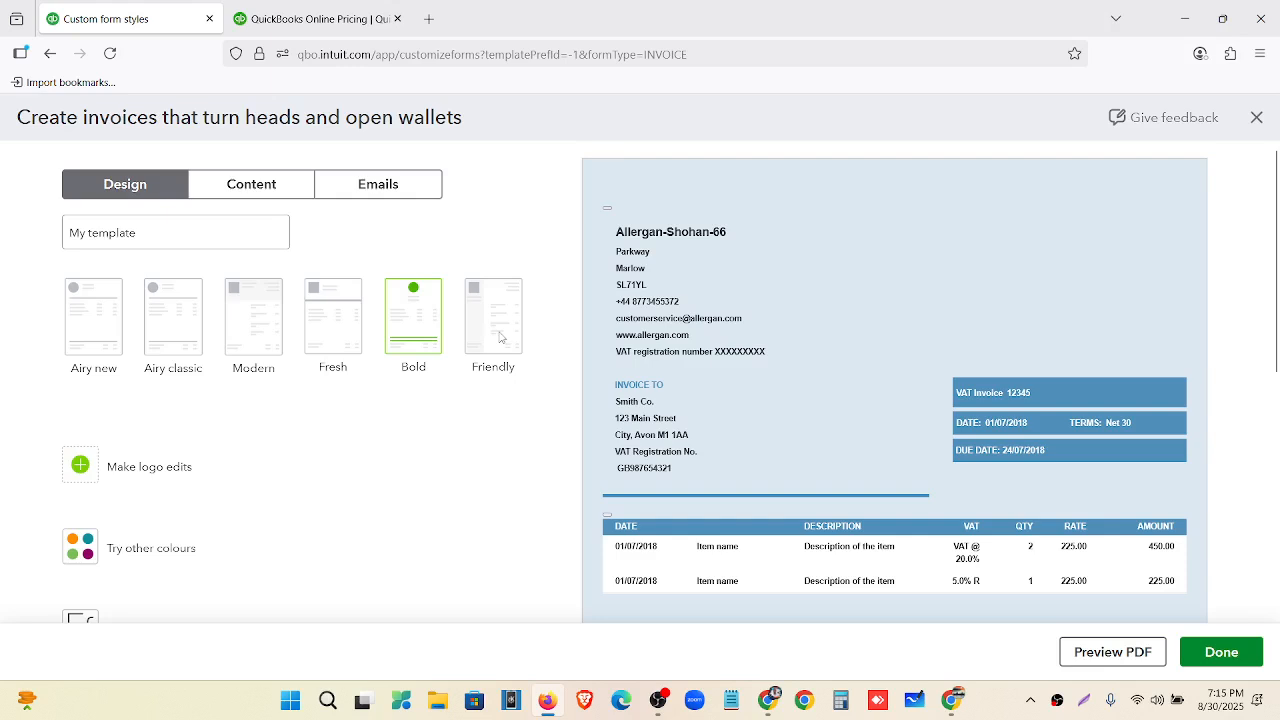
pyautogui.click(500, 337)
pyautogui.click(344, 327)
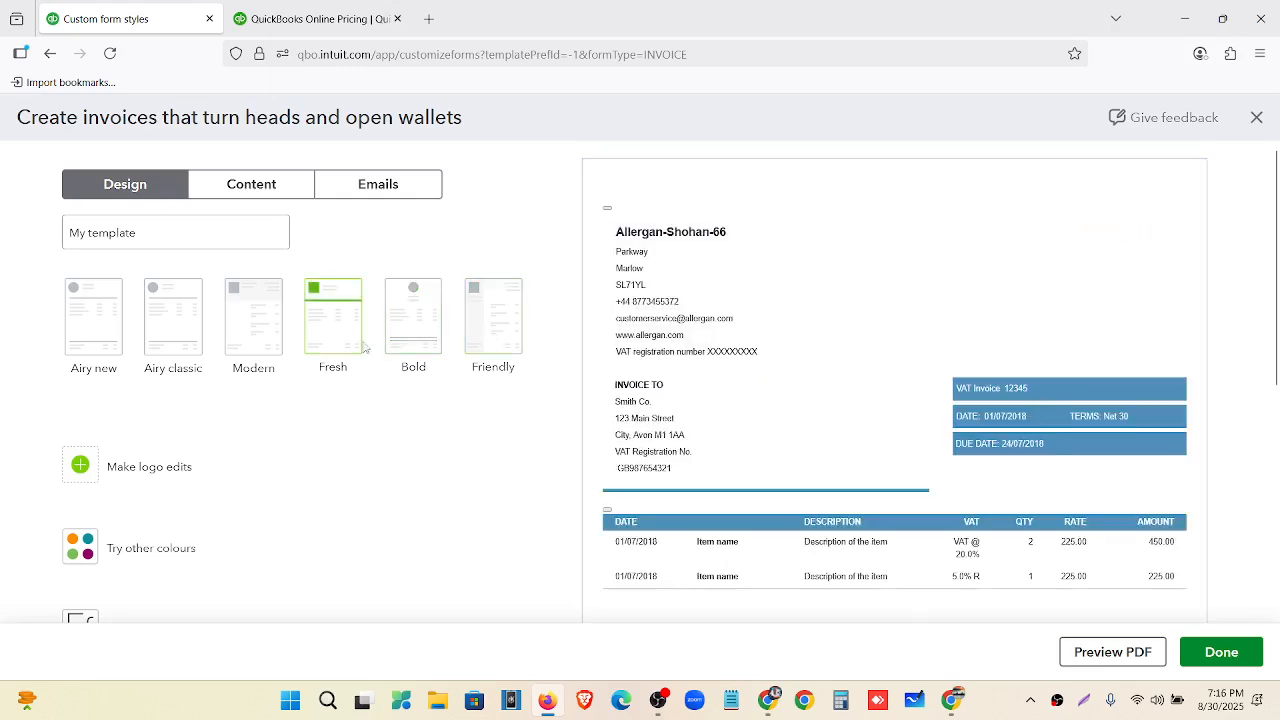
pyautogui.scroll(-1, 189, 382)
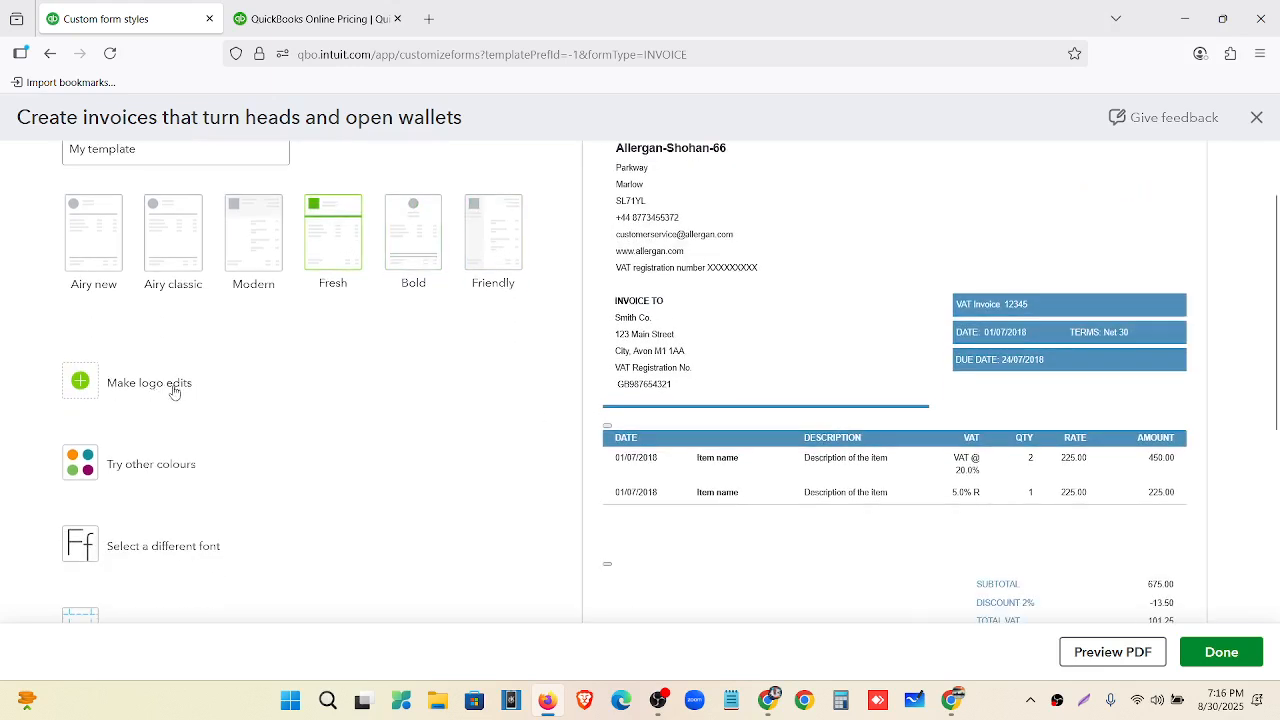
# Show the company logo on the invoice at large size, placed on the right.
pyautogui.click(174, 391)
pyautogui.scroll(1, 466, 329)
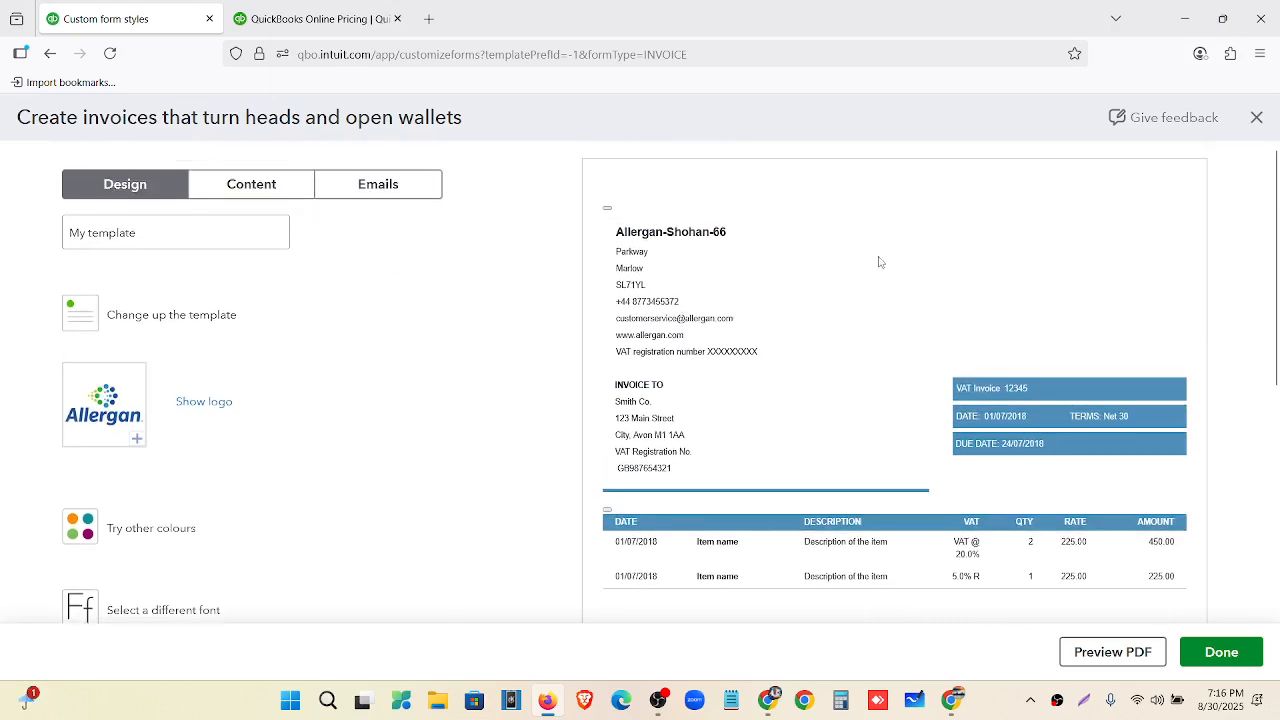
pyautogui.click(207, 405)
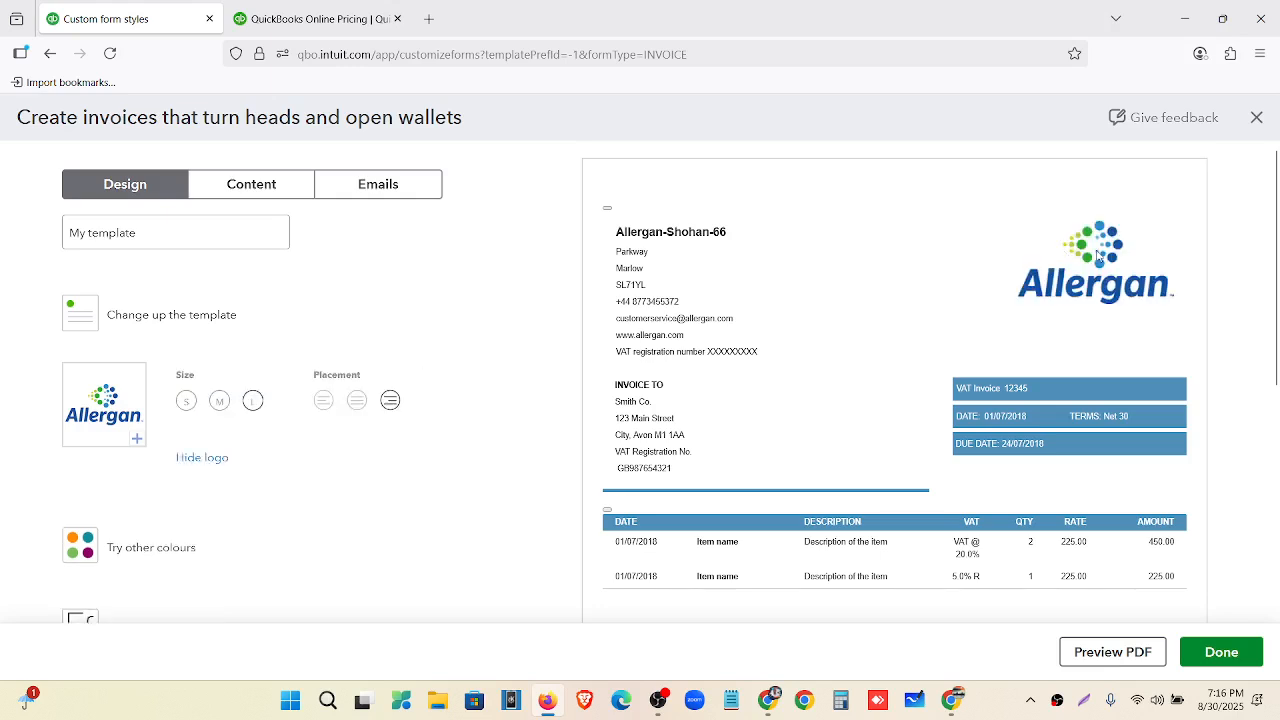
pyautogui.click(186, 403)
pyautogui.click(253, 402)
pyautogui.click(357, 400)
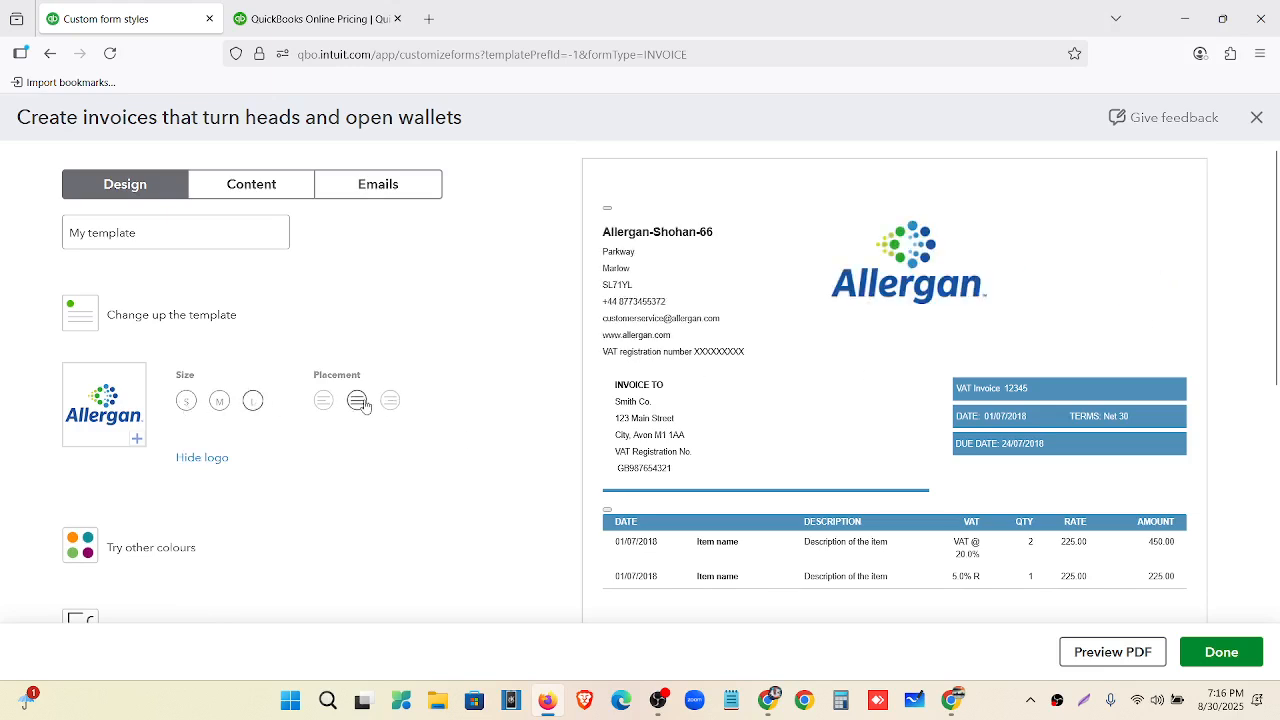
pyautogui.click(325, 400)
pyautogui.click(390, 401)
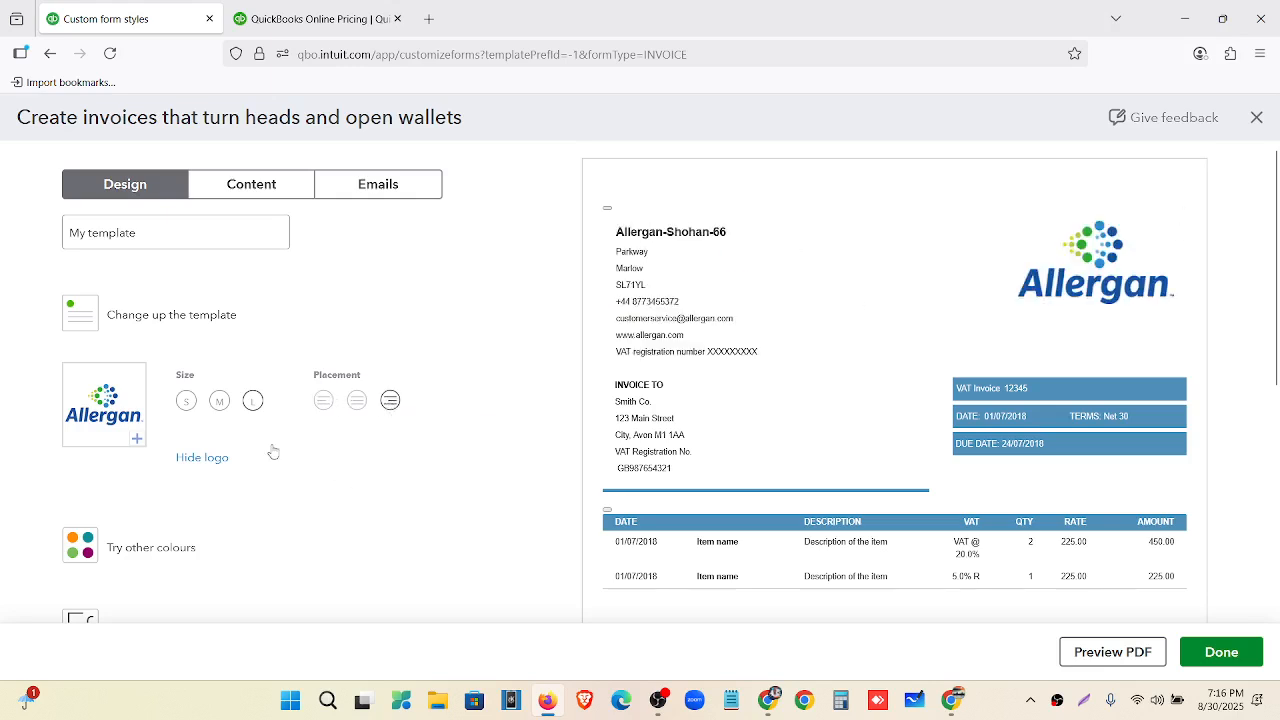
pyautogui.scroll(-3, 271, 451)
pyautogui.click(150, 381)
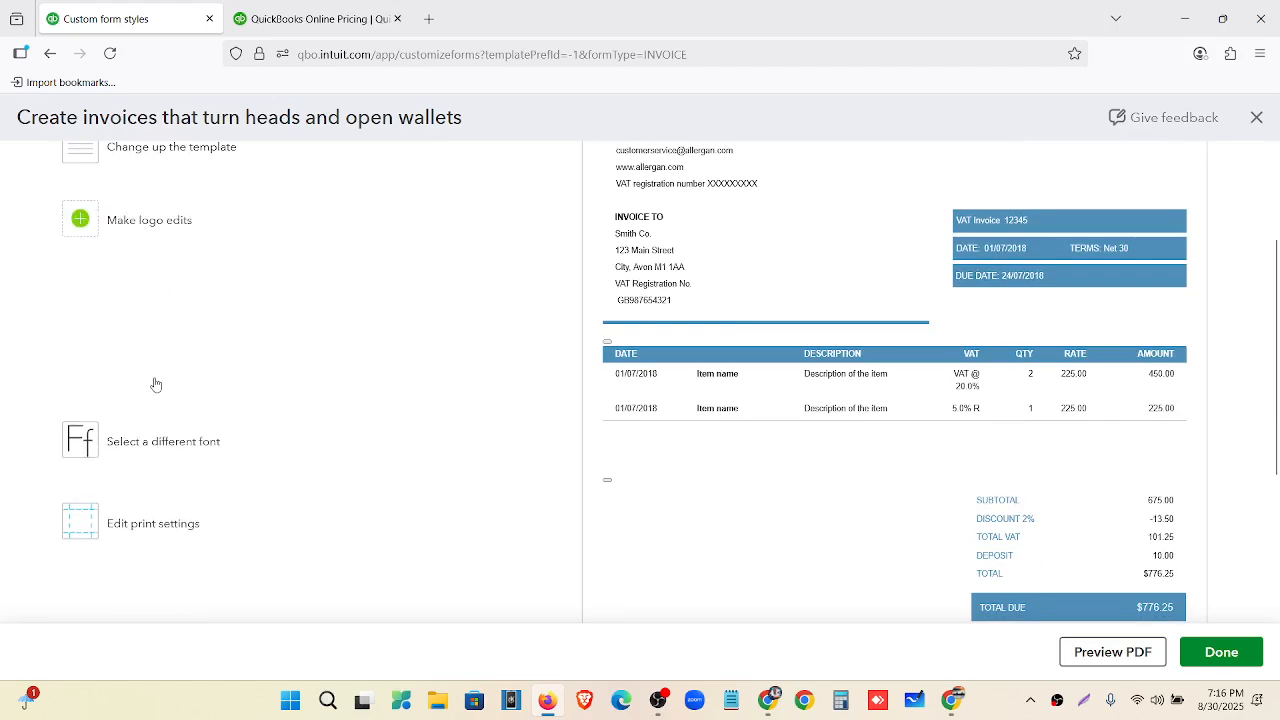
# Try grey, black, blue, green, navy and orange accents, settling on teal #0e909a.
pyautogui.scroll(3, 818, 290)
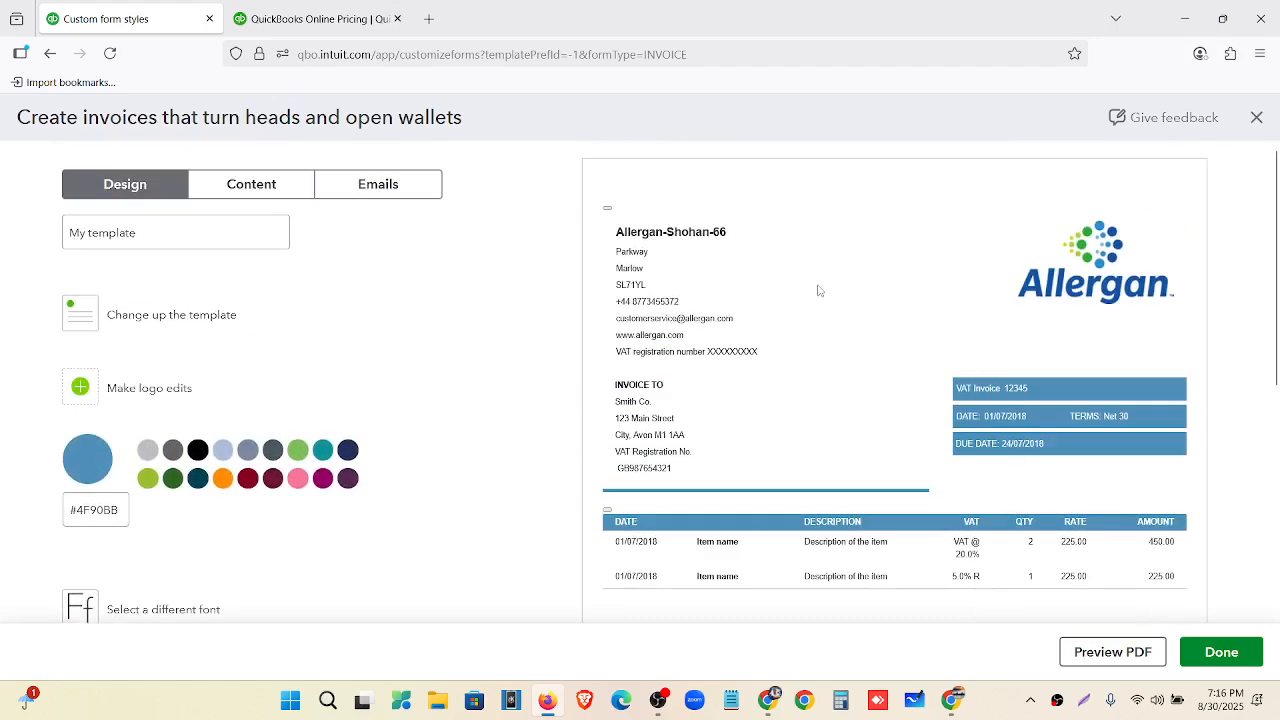
pyautogui.click(149, 450)
pyautogui.click(174, 452)
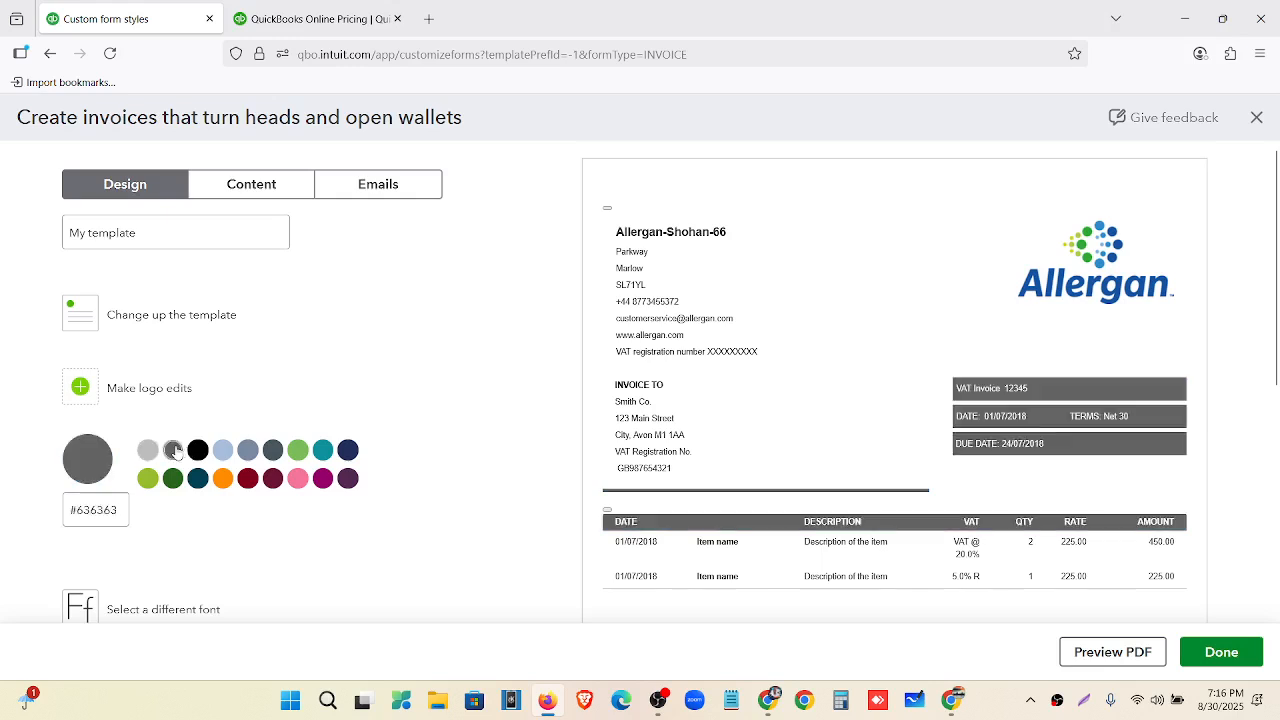
pyautogui.click(199, 452)
pyautogui.click(223, 452)
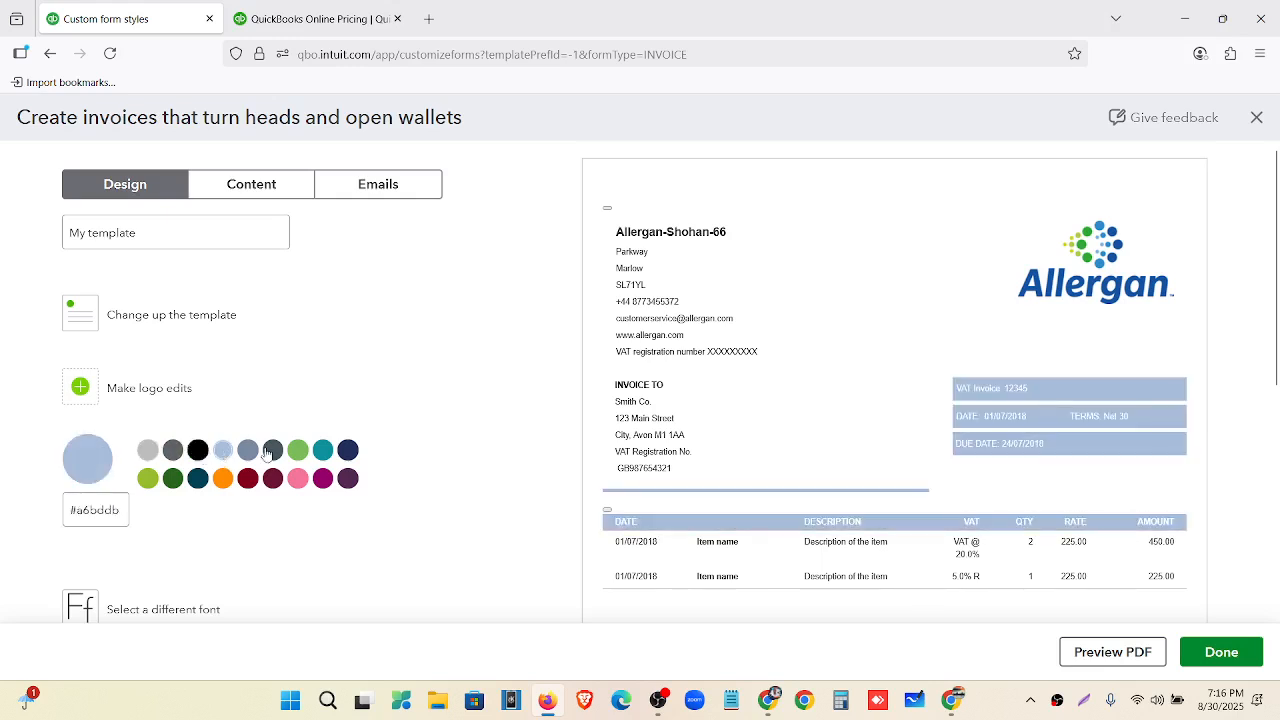
pyautogui.click(271, 452)
pyautogui.click(298, 452)
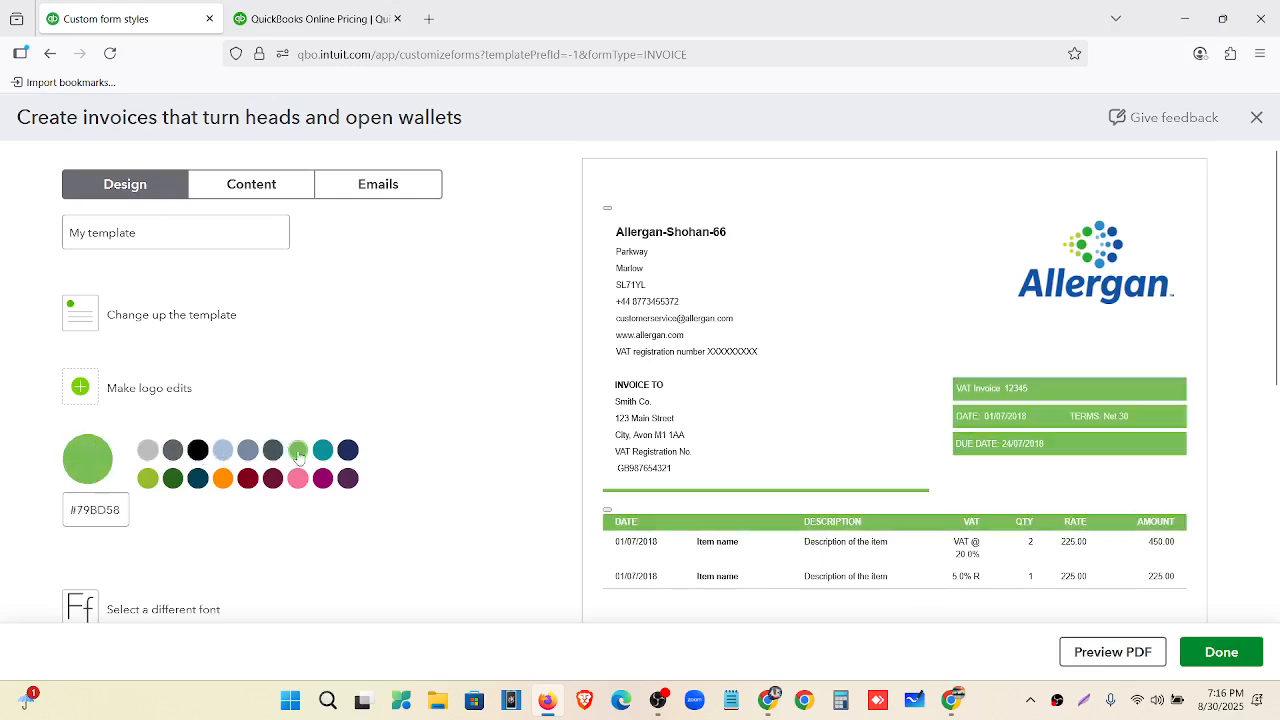
pyautogui.click(349, 452)
pyautogui.click(324, 452)
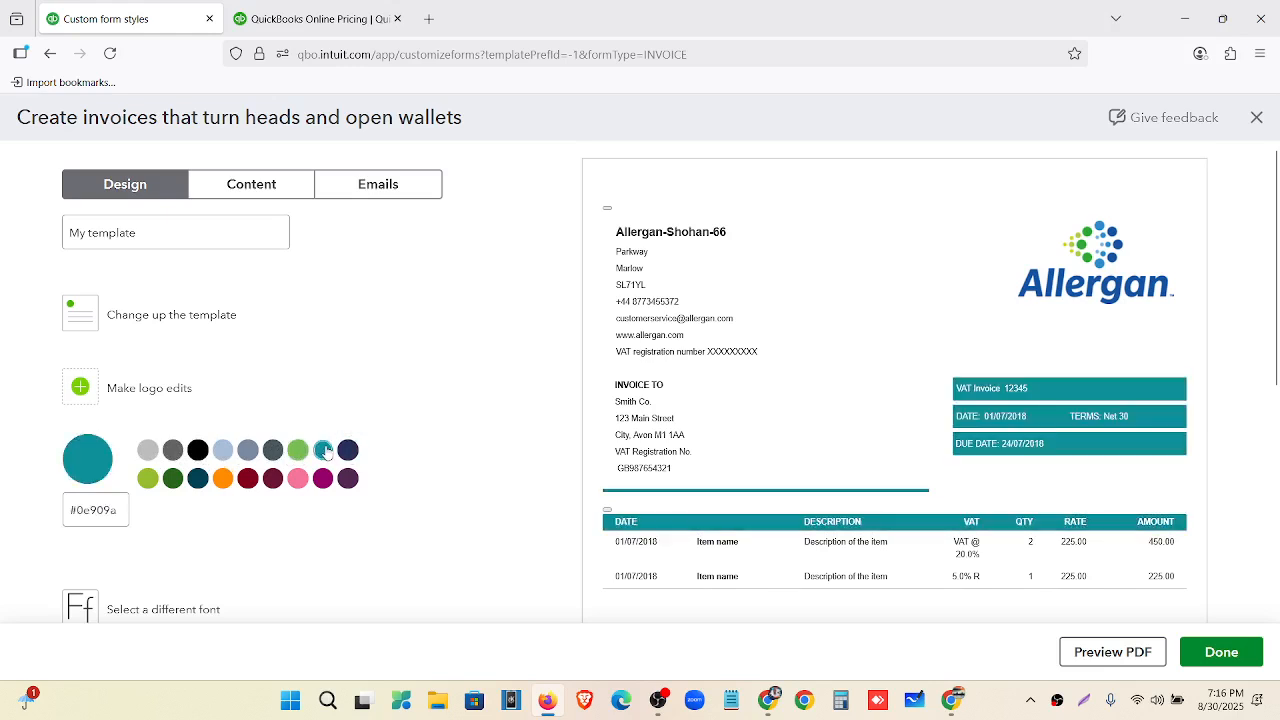
pyautogui.click(224, 480)
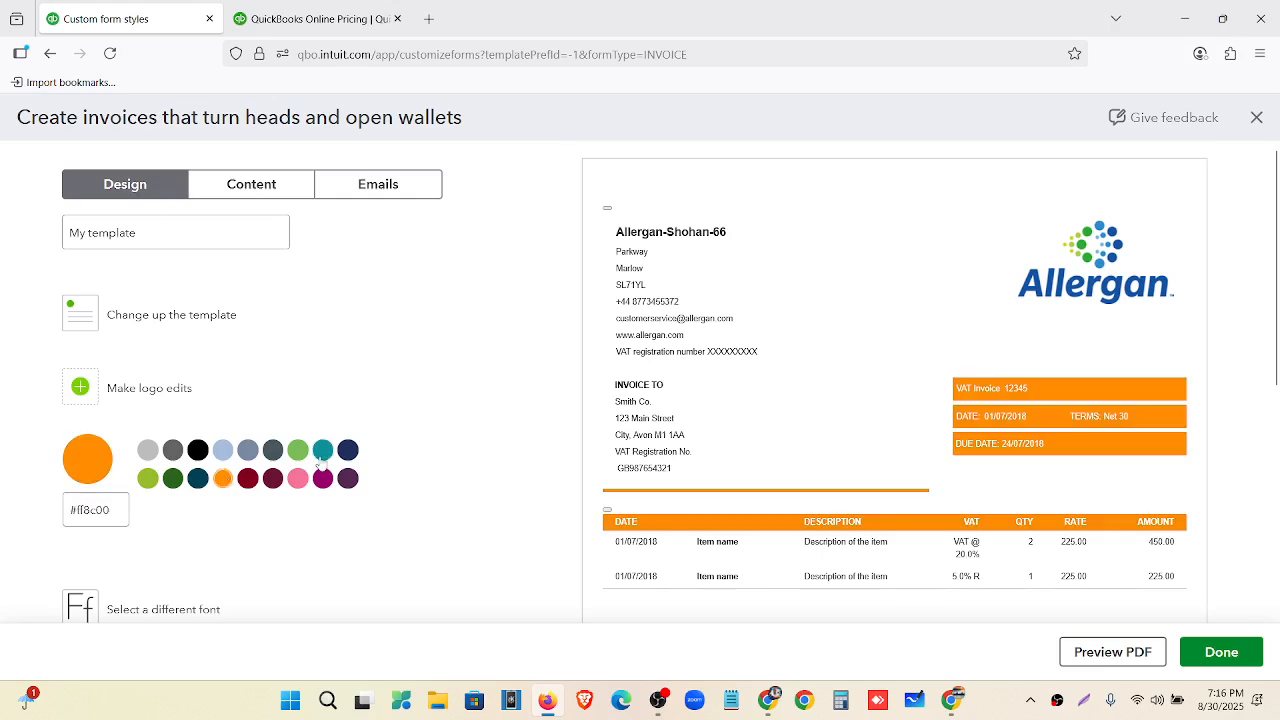
pyautogui.click(320, 455)
pyautogui.scroll(-2, 210, 425)
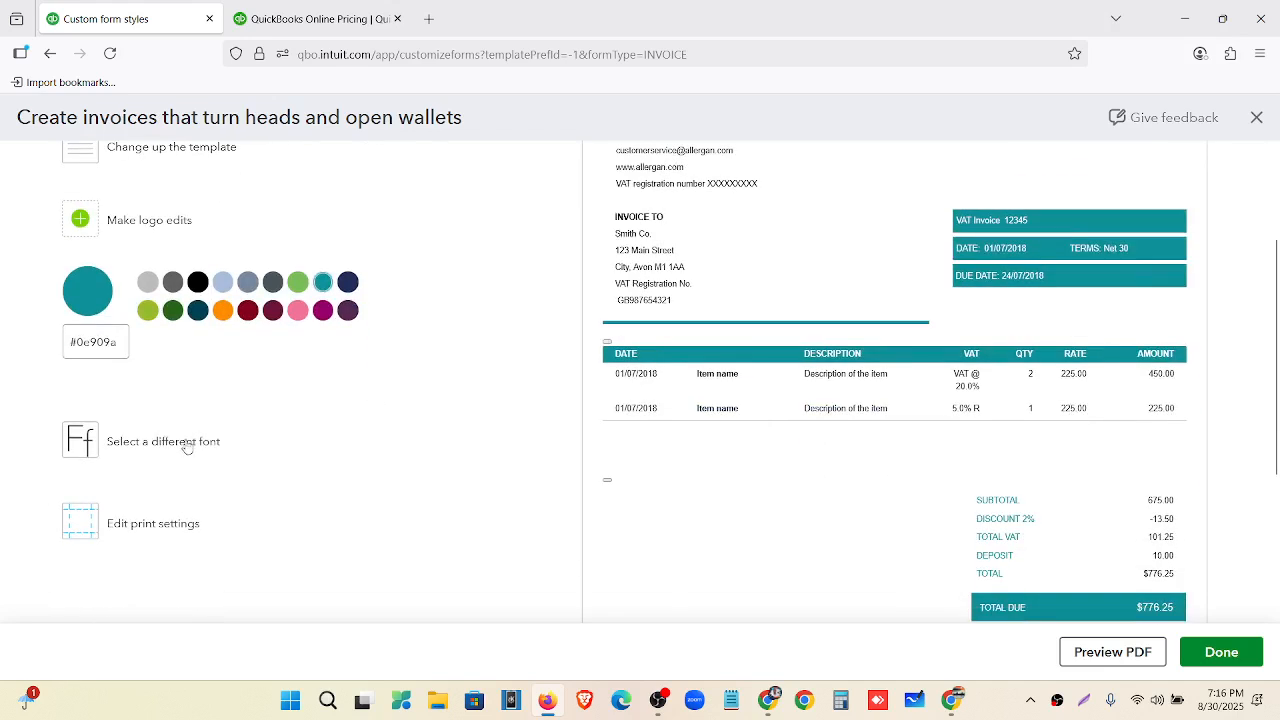
pyautogui.click(180, 442)
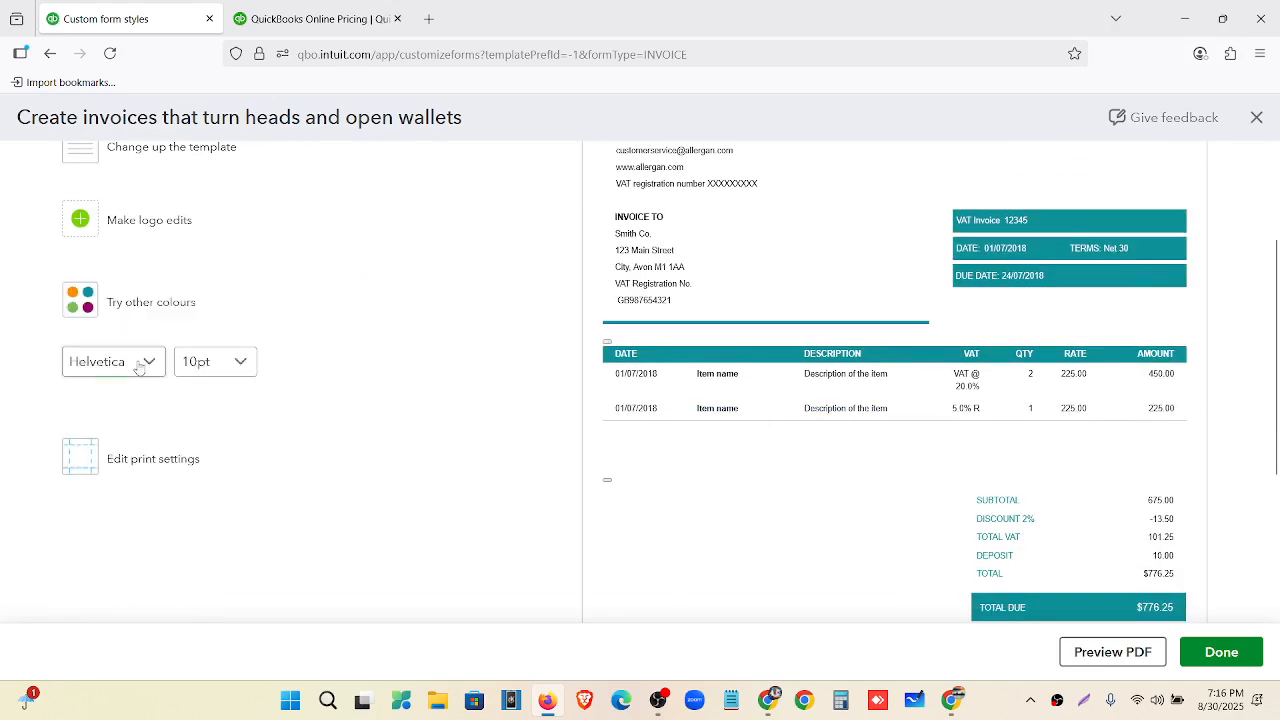
# Set the invoice font to Times New Roman 10pt and show the page margin print settings.
pyautogui.click(139, 366)
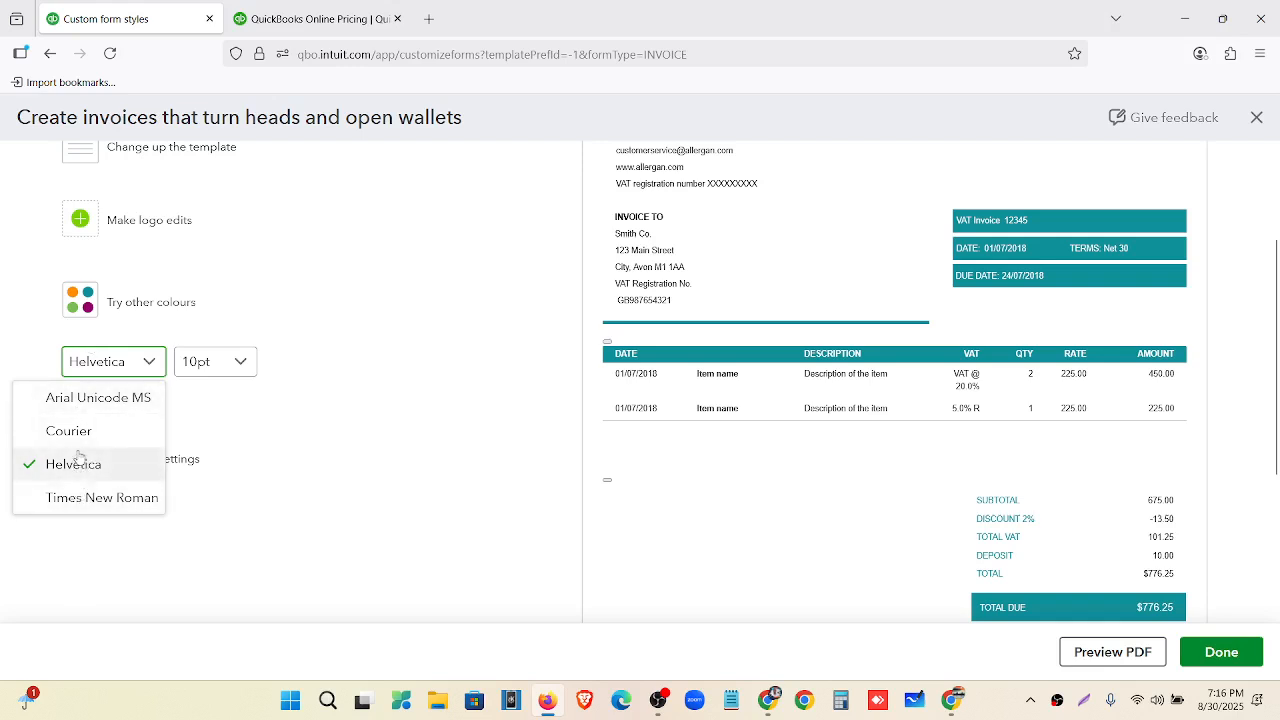
pyautogui.click(80, 497)
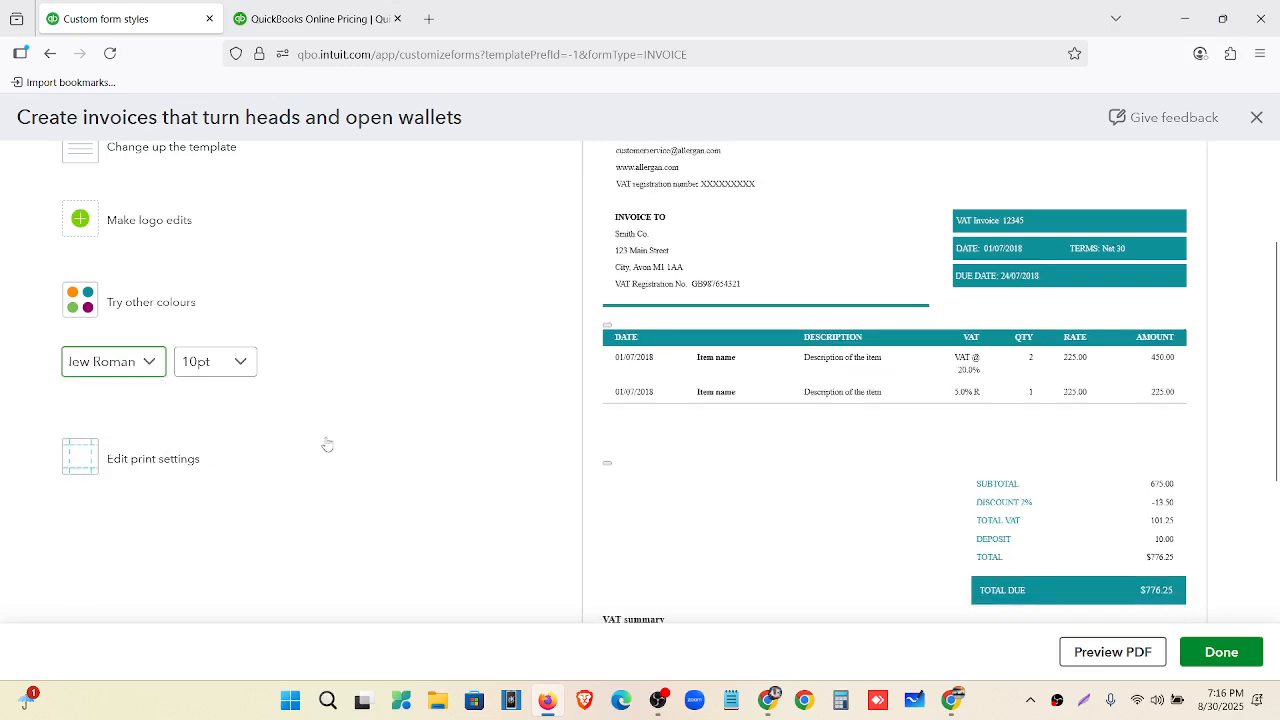
pyautogui.click(240, 362)
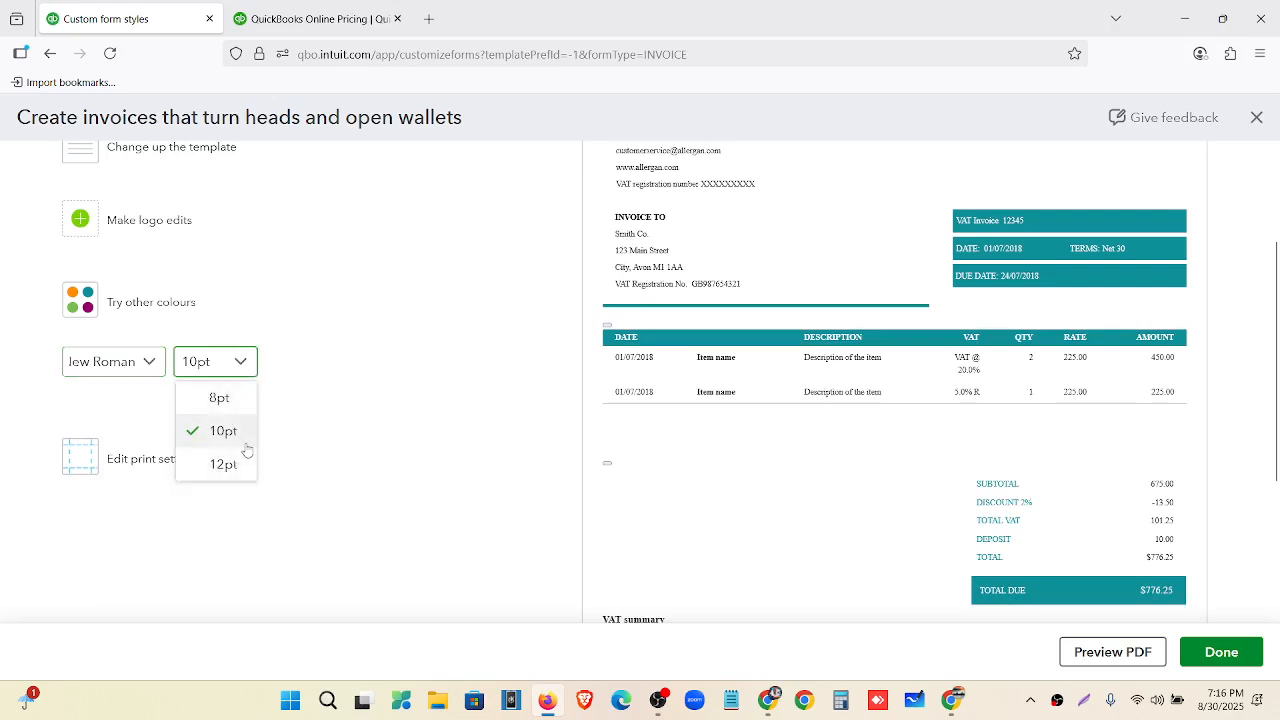
pyautogui.click(241, 438)
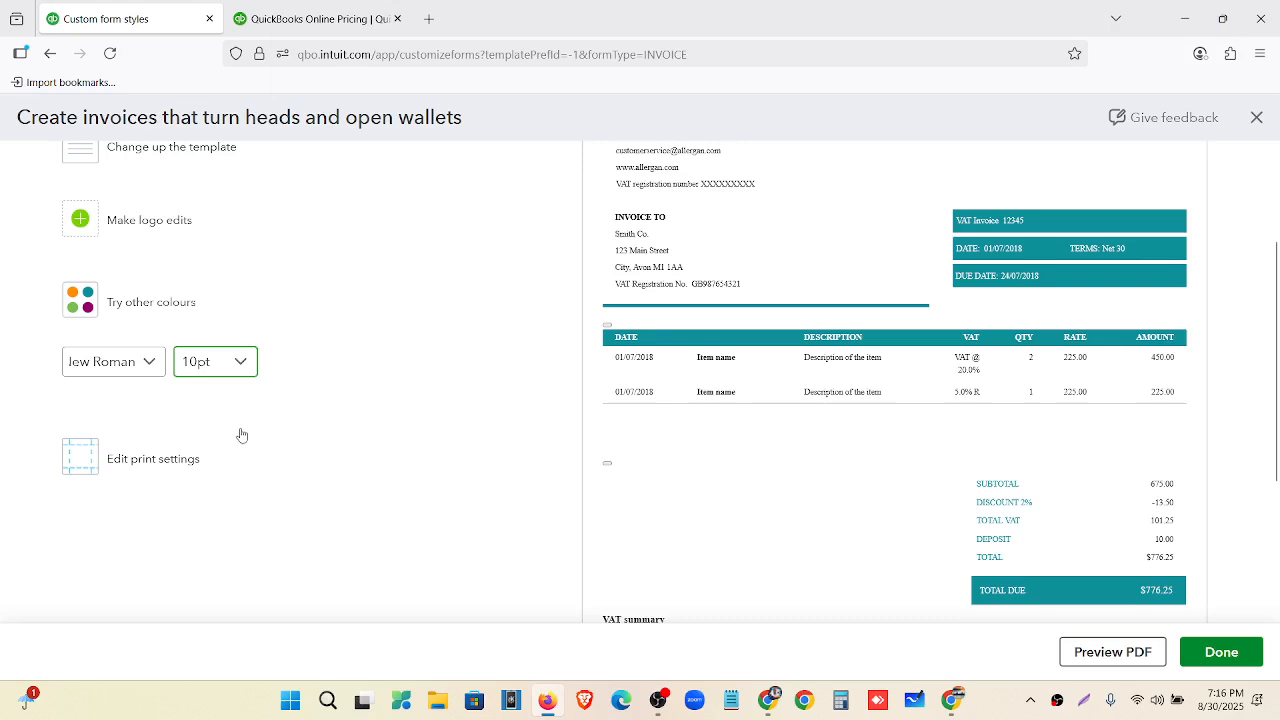
pyautogui.scroll(3, 705, 425)
pyautogui.scroll(-6, 255, 358)
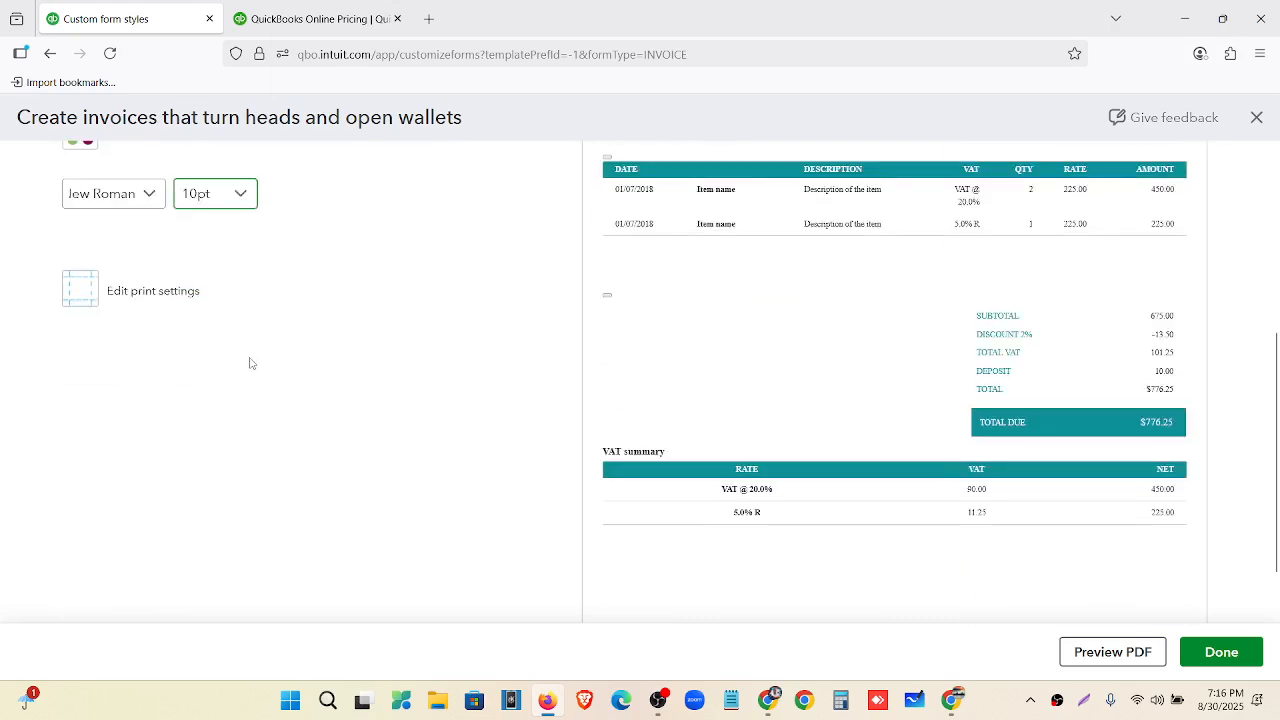
pyautogui.click(173, 293)
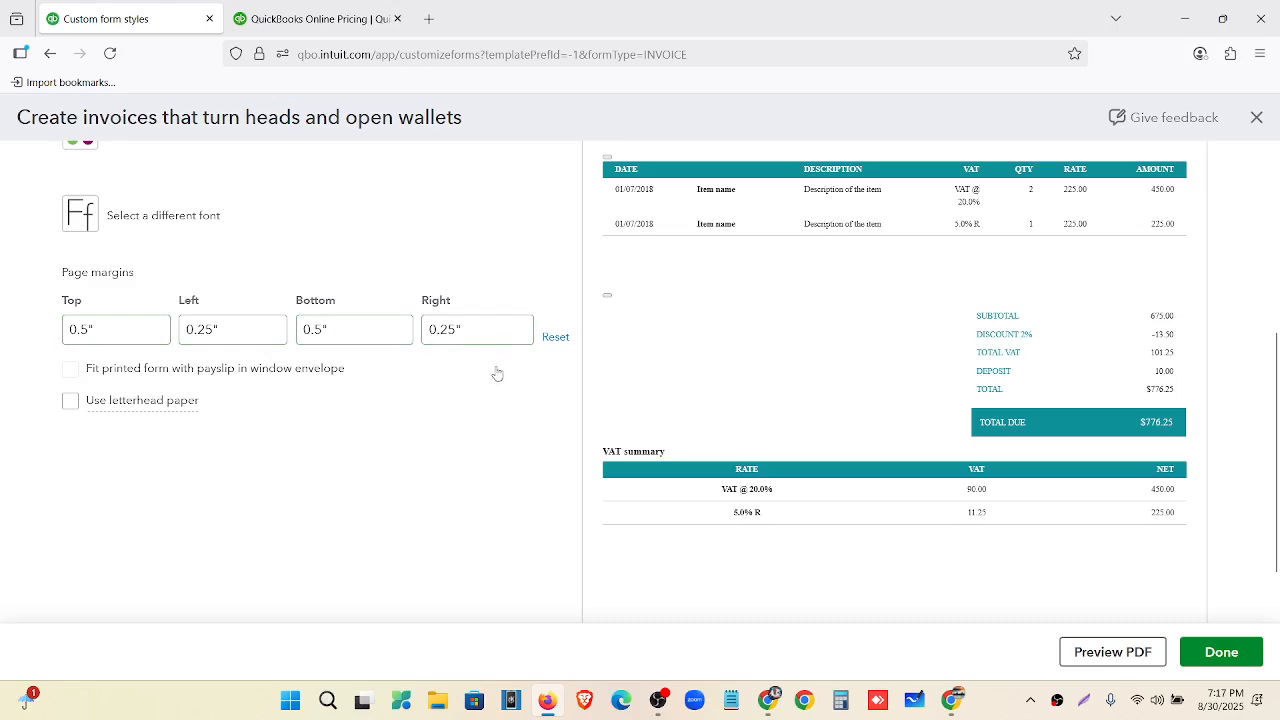
pyautogui.scroll(3, 458, 375)
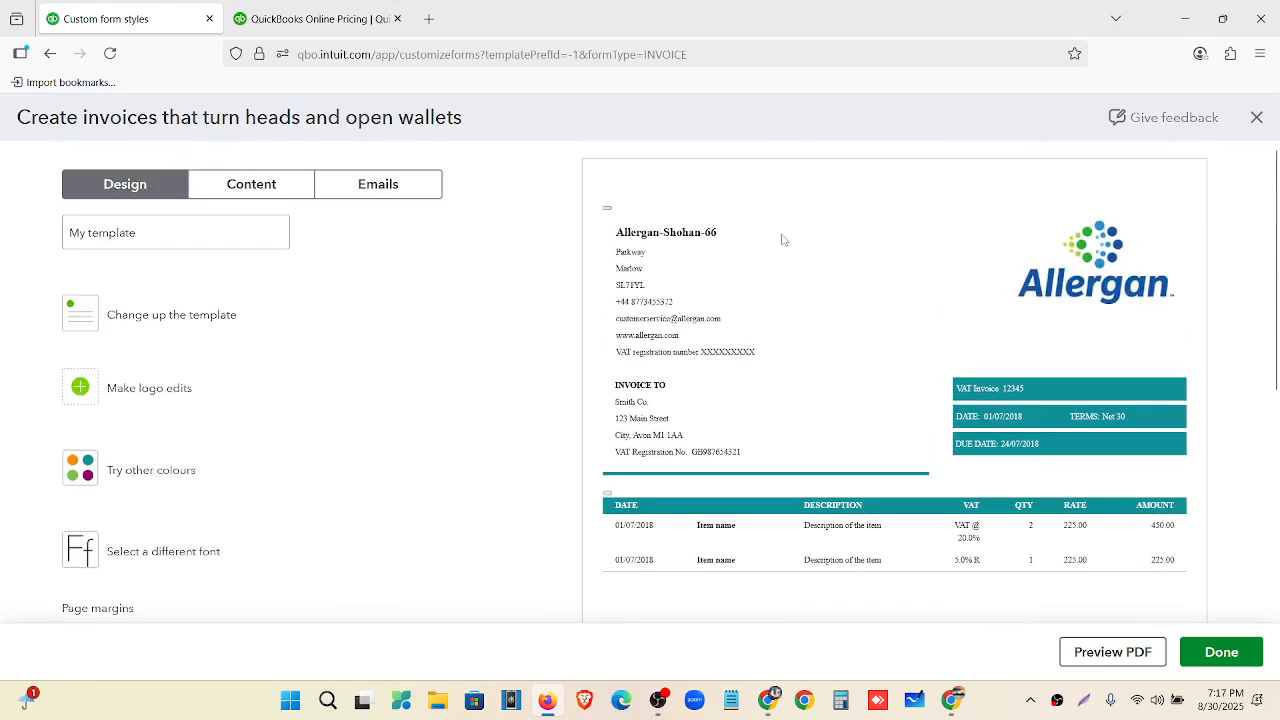
# In the invoice Content settings, review the header's business name, phone and email fields.
pyautogui.click(261, 193)
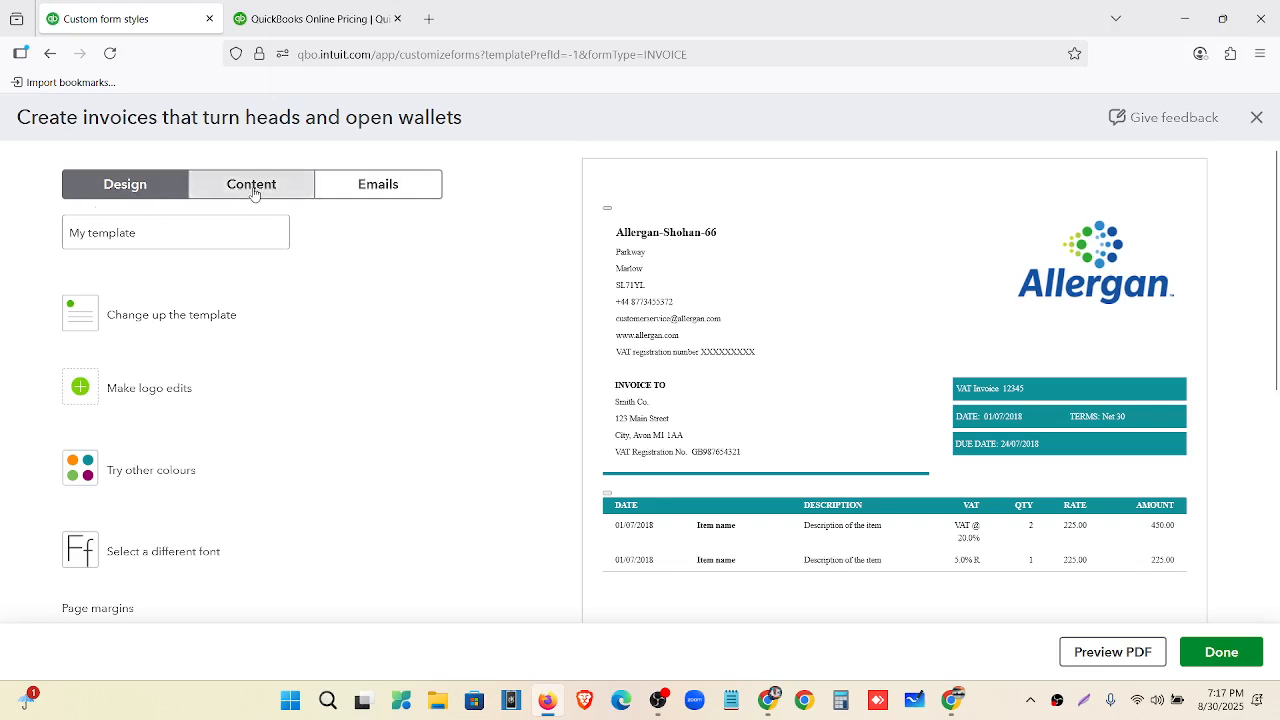
pyautogui.scroll(-4, 271, 282)
pyautogui.scroll(1, 273, 292)
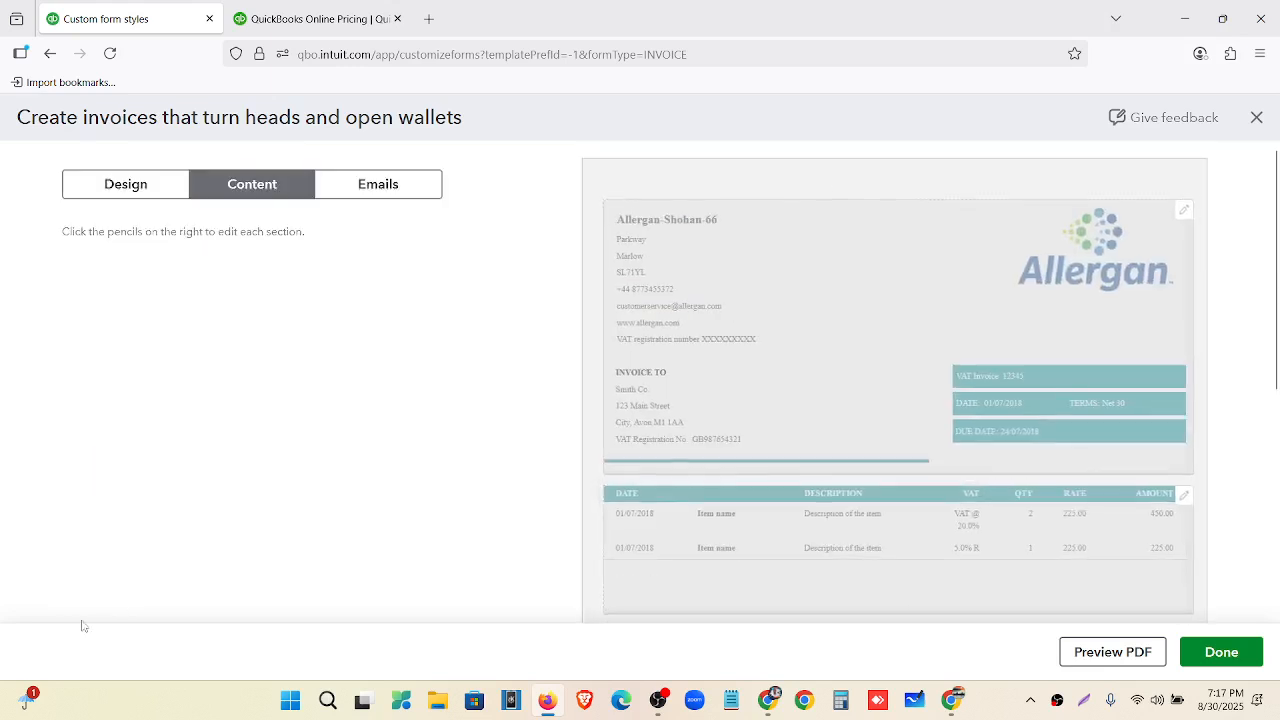
pyautogui.scroll(-3, 746, 346)
pyautogui.scroll(5, 767, 317)
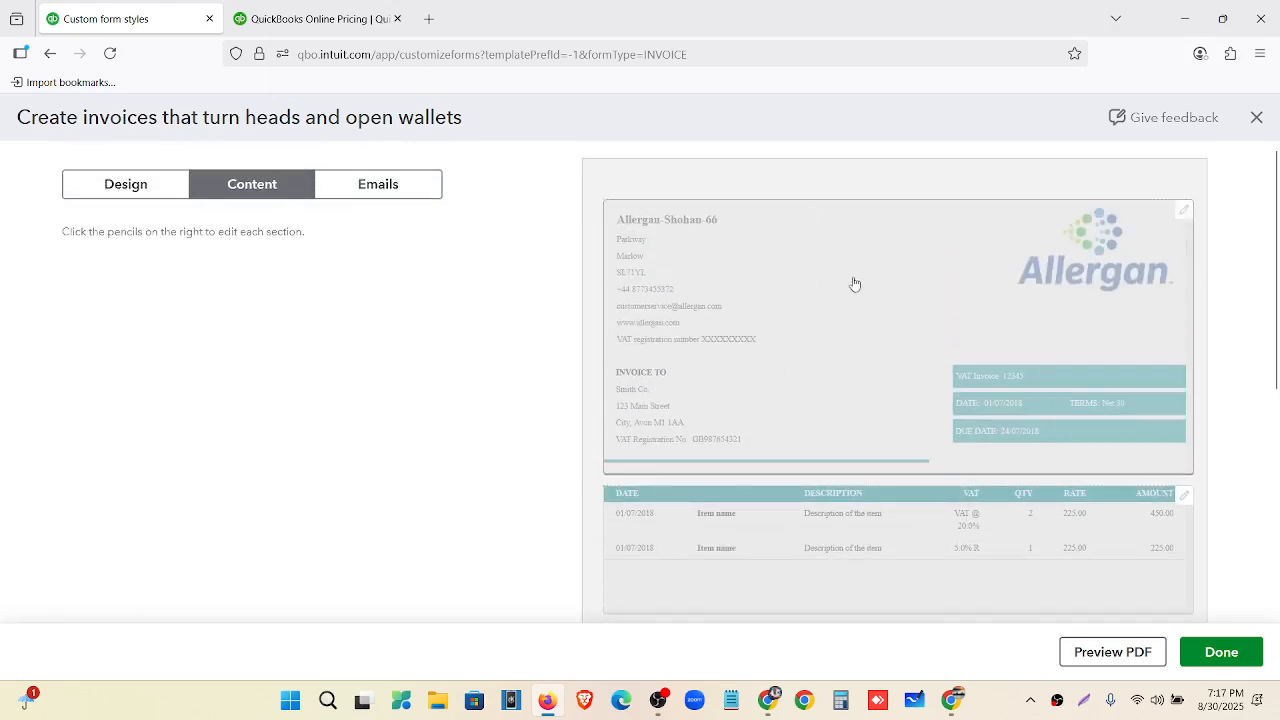
pyautogui.click(840, 283)
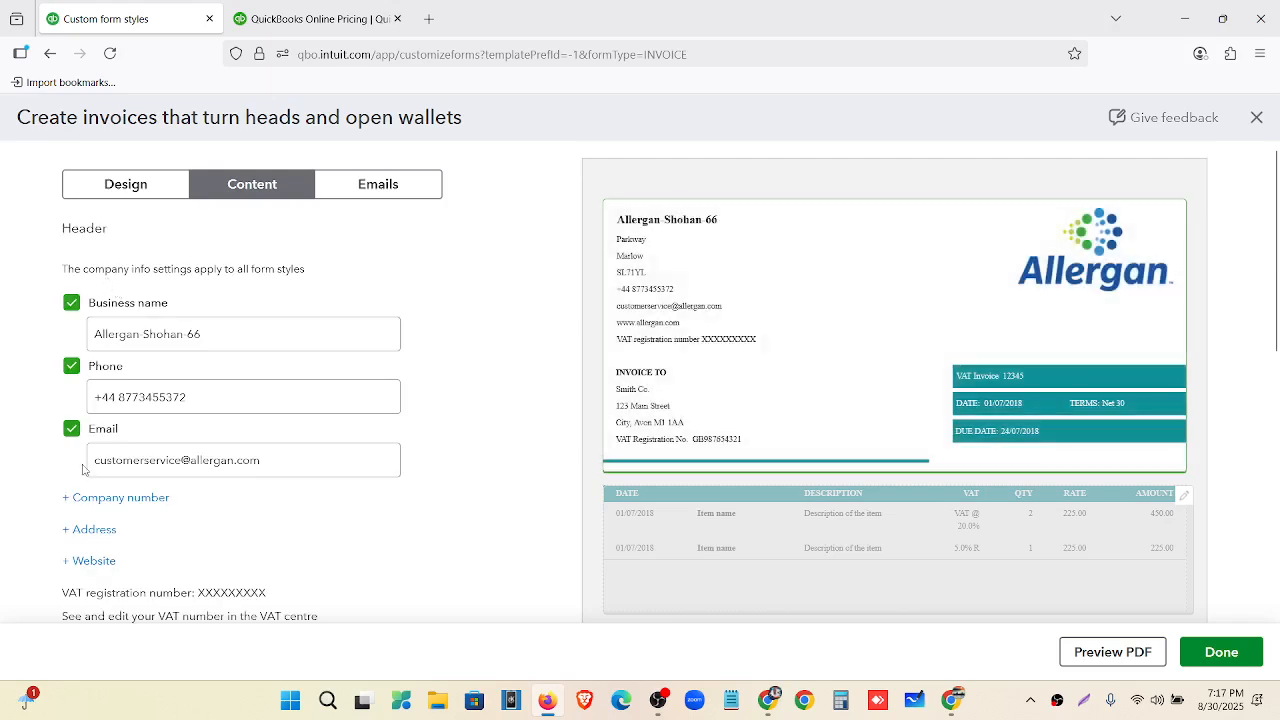
pyautogui.click(223, 333)
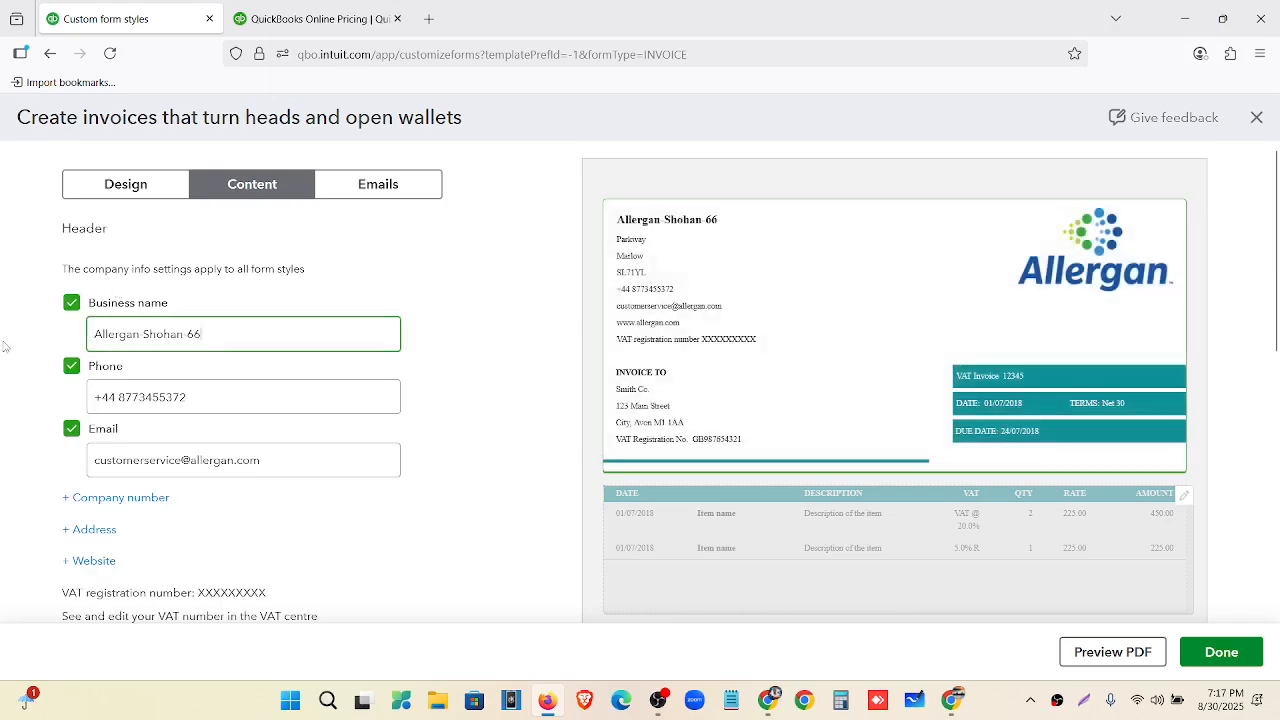
pyautogui.moveTo(95, 336); pyautogui.dragTo(206, 334)
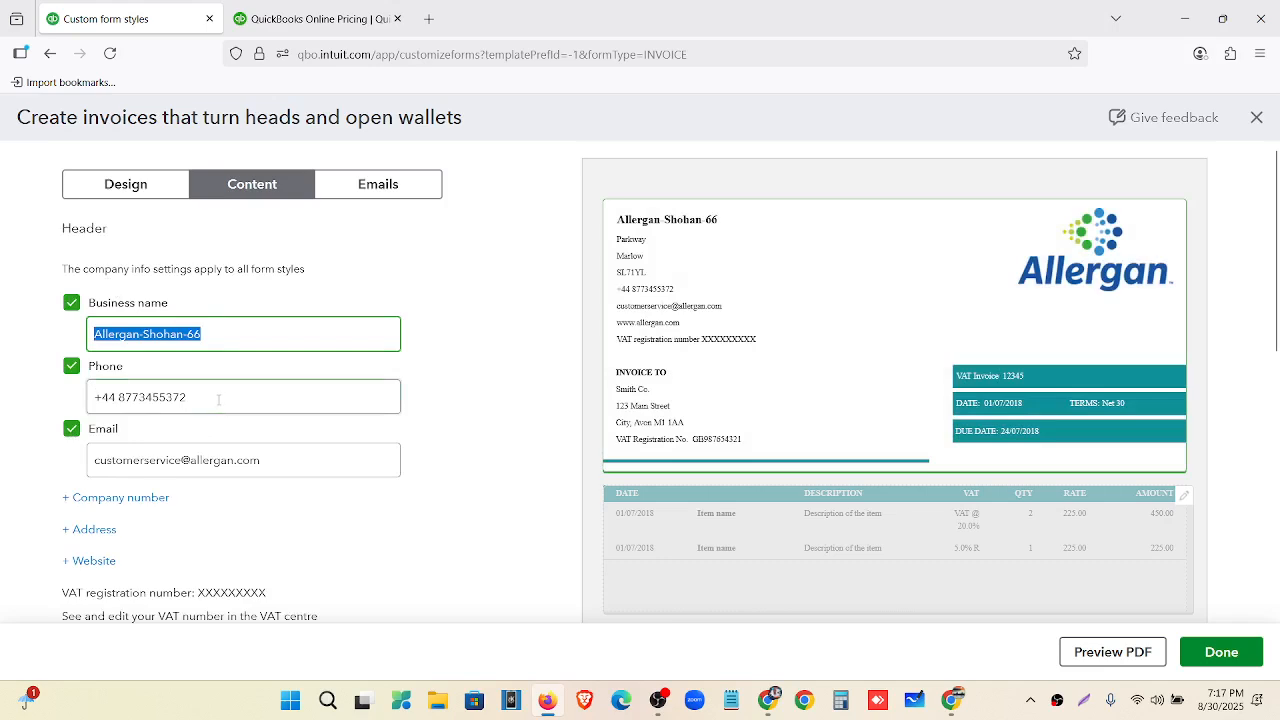
pyautogui.press('Tab')
pyautogui.scroll(-3, 25, 417)
pyautogui.press('Tab')
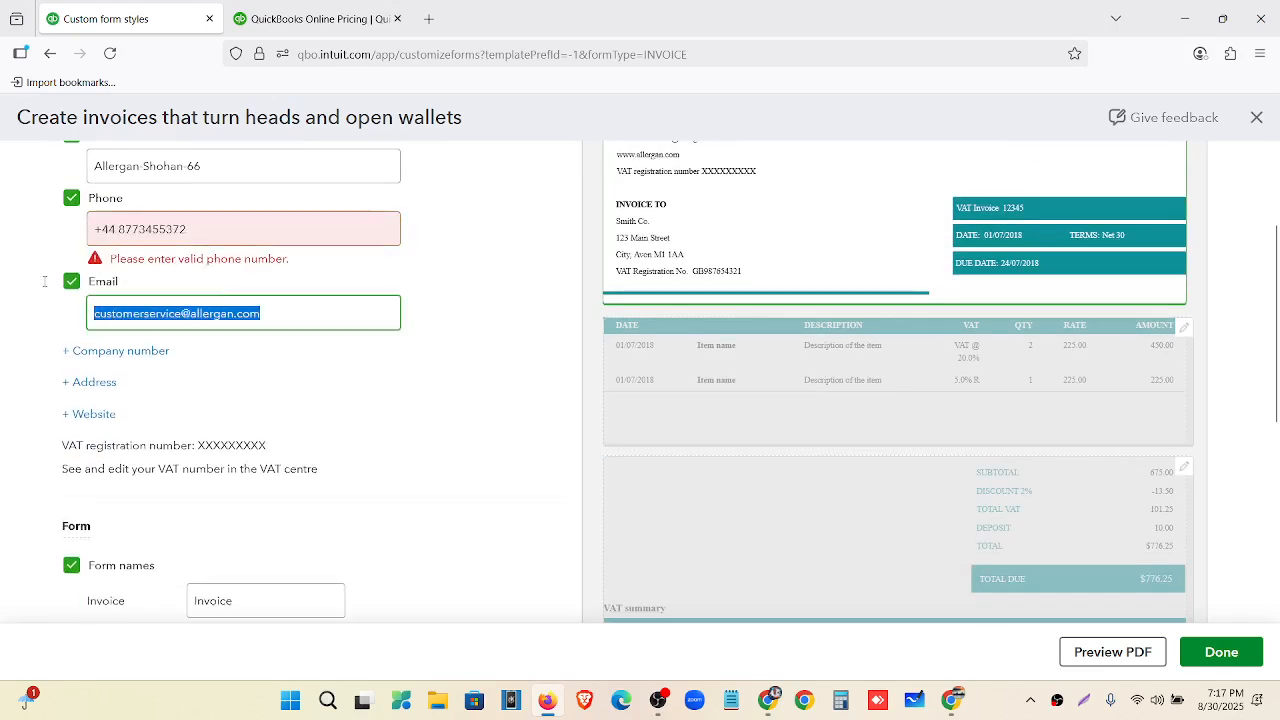
# Add the company street address, city, postcode and website to the invoice header.
pyautogui.click(413, 391)
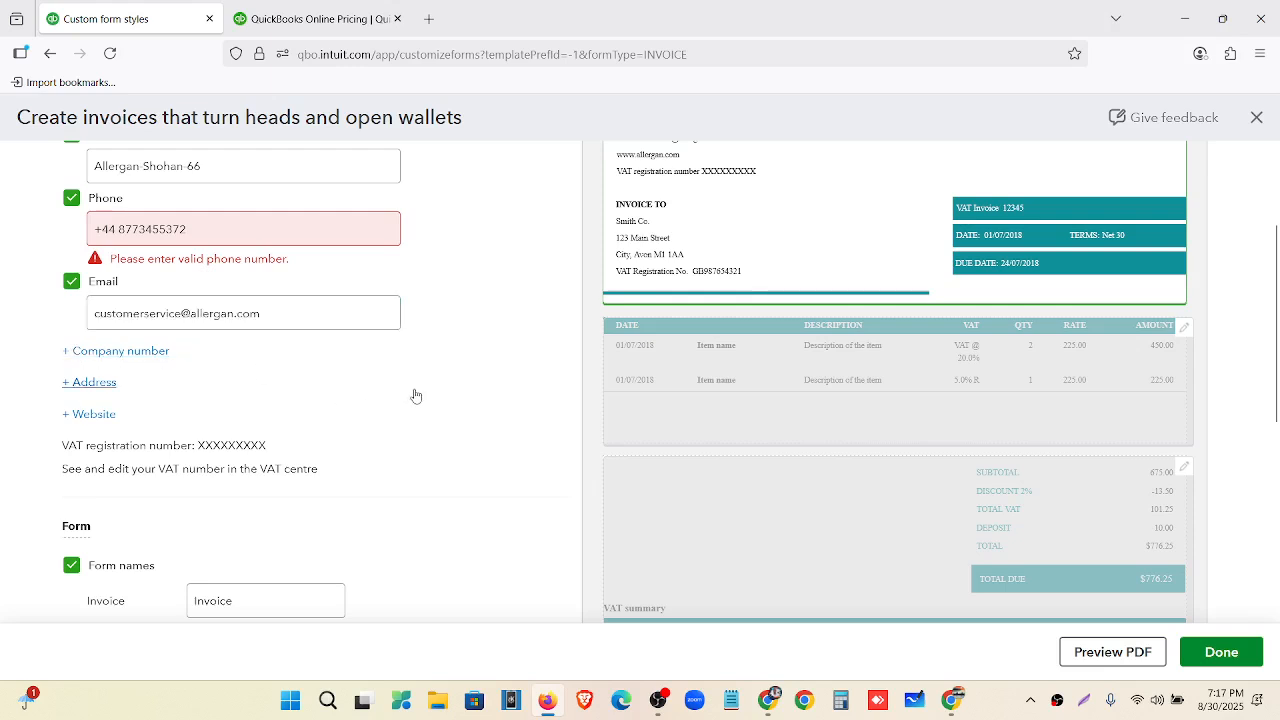
pyautogui.scroll(3, 443, 397)
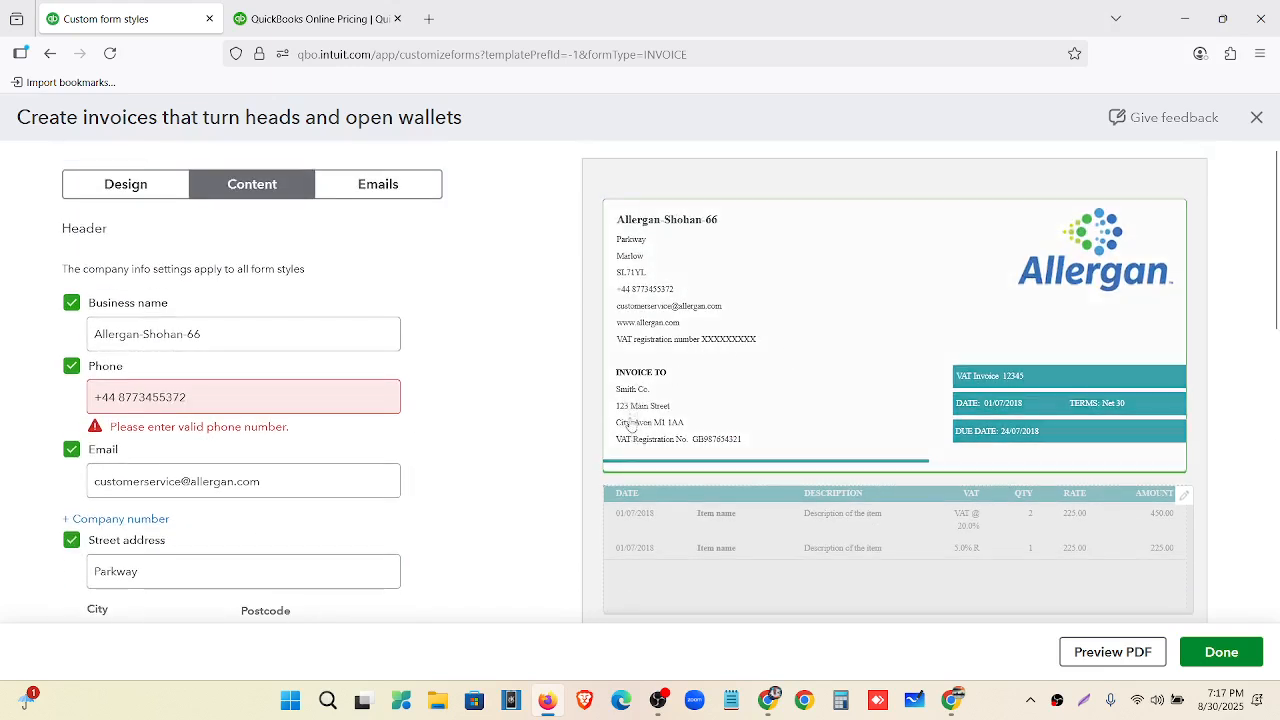
pyautogui.scroll(-3, 600, 458)
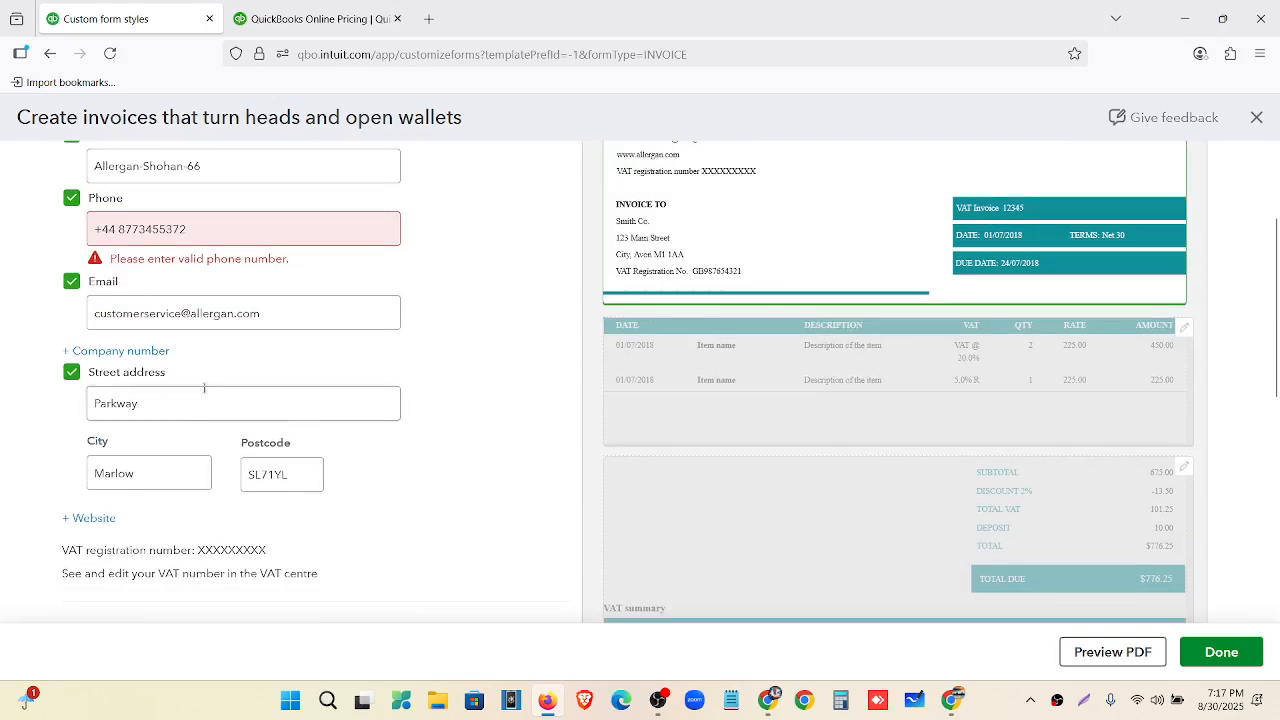
pyautogui.click(88, 518)
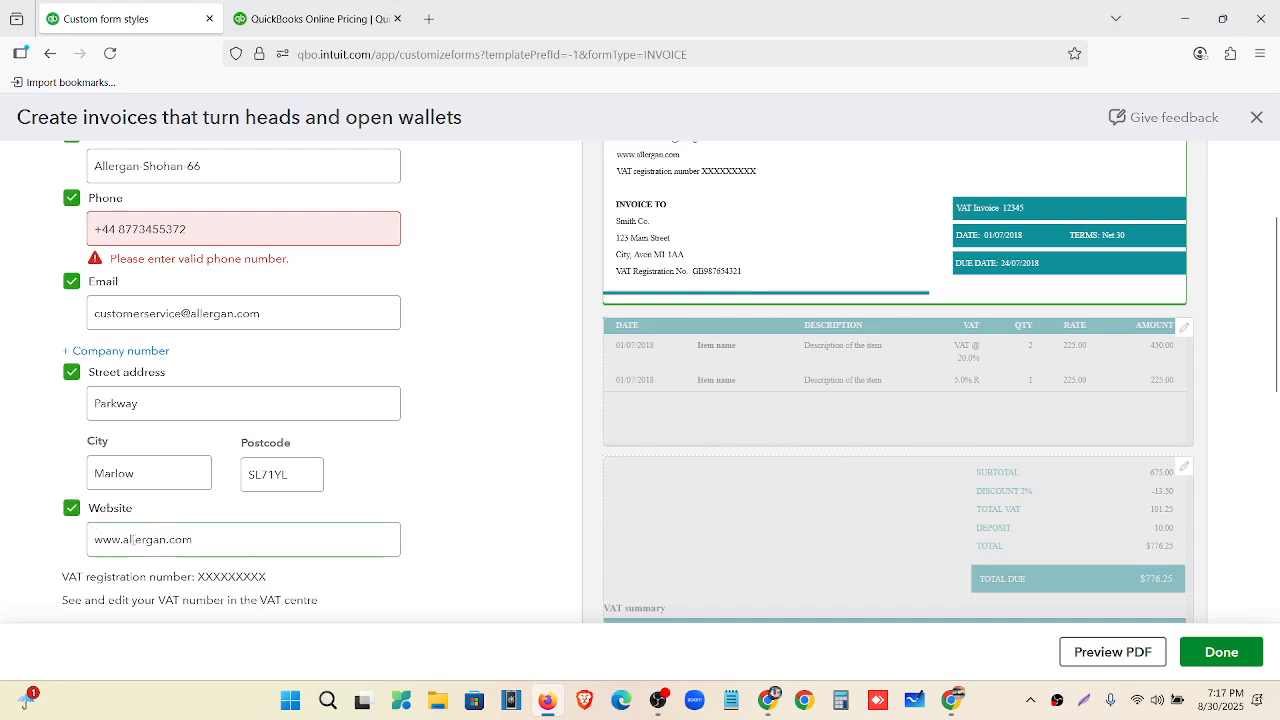
pyautogui.scroll(3, 777, 402)
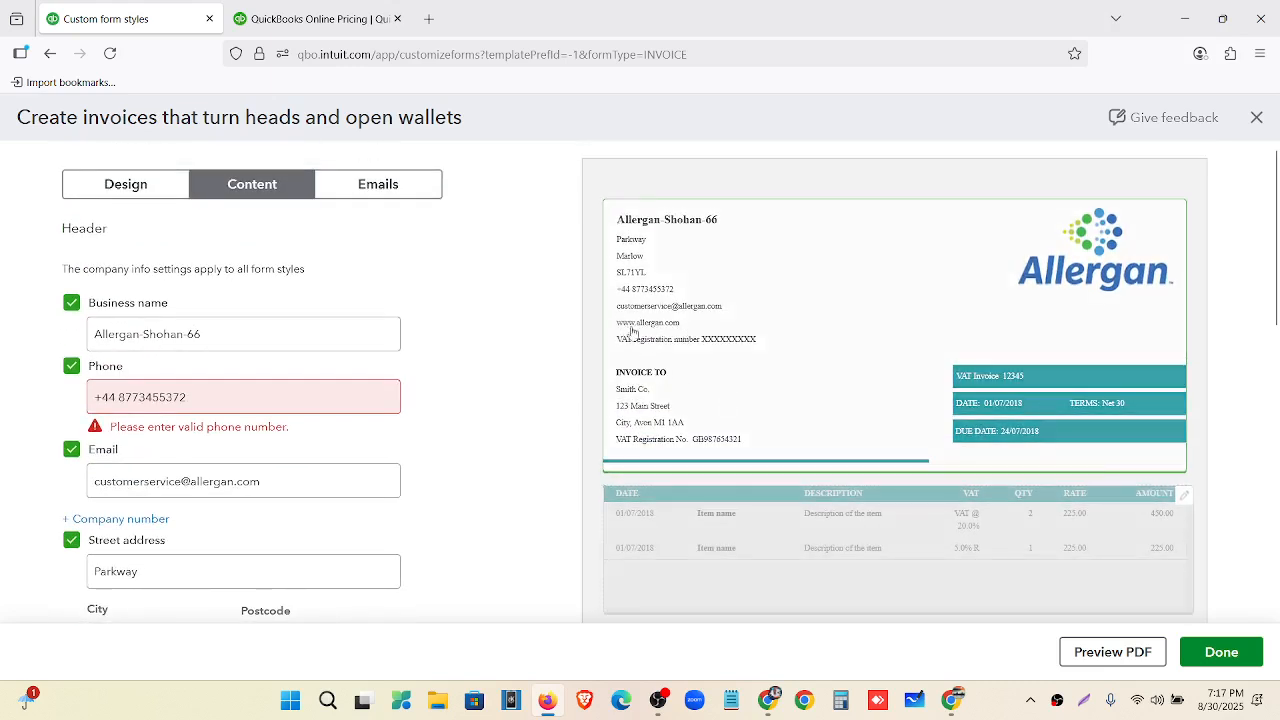
pyautogui.scroll(-4, 284, 442)
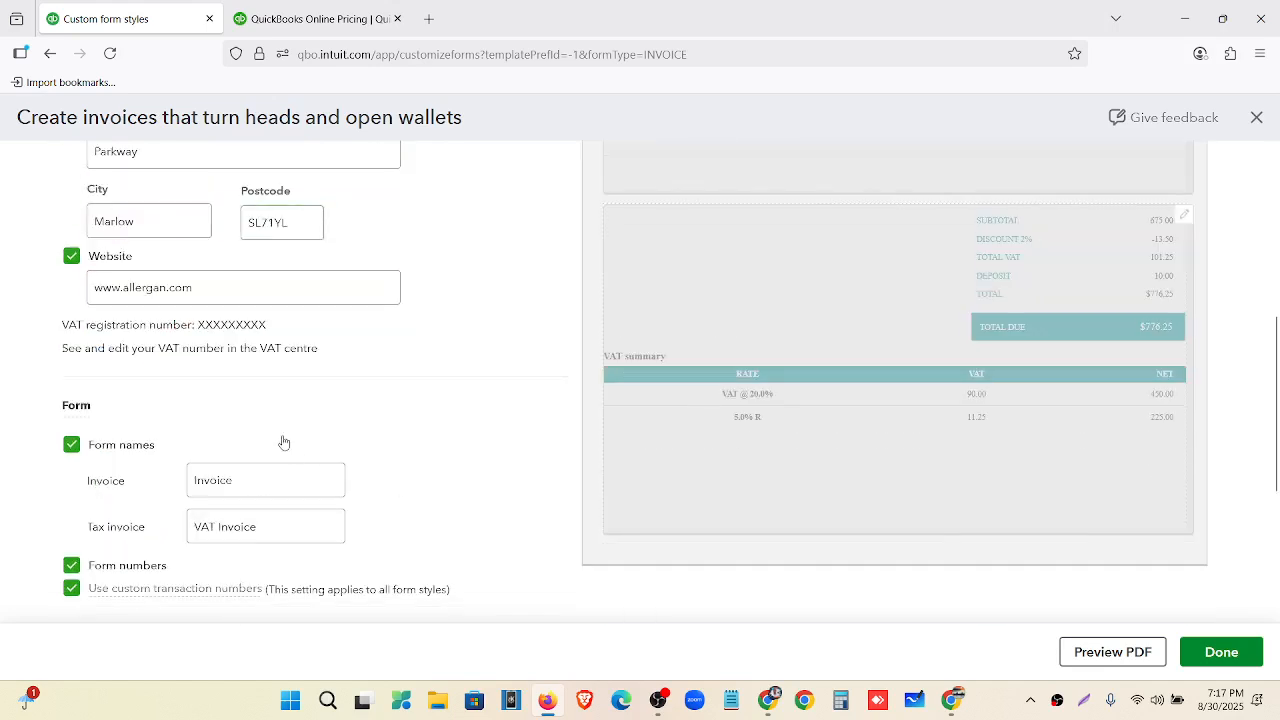
pyautogui.scroll(-3, 290, 450)
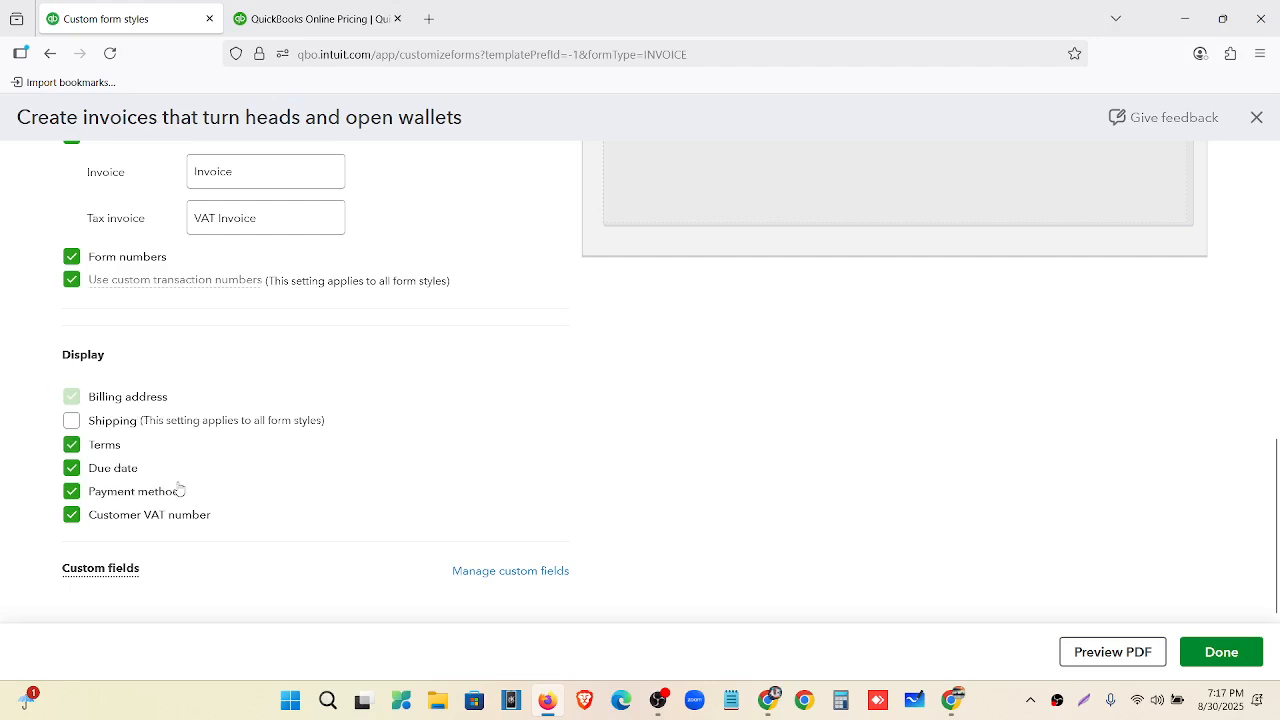
pyautogui.scroll(5, 711, 408)
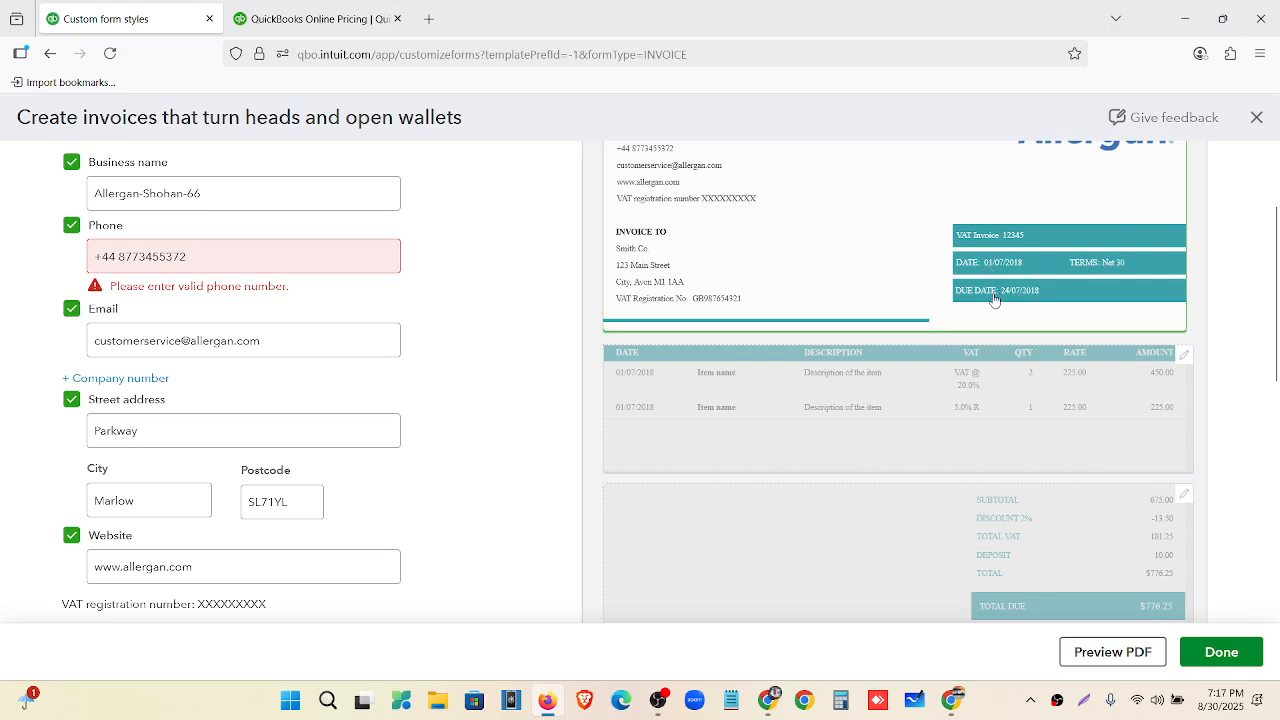
pyautogui.scroll(3, 762, 370)
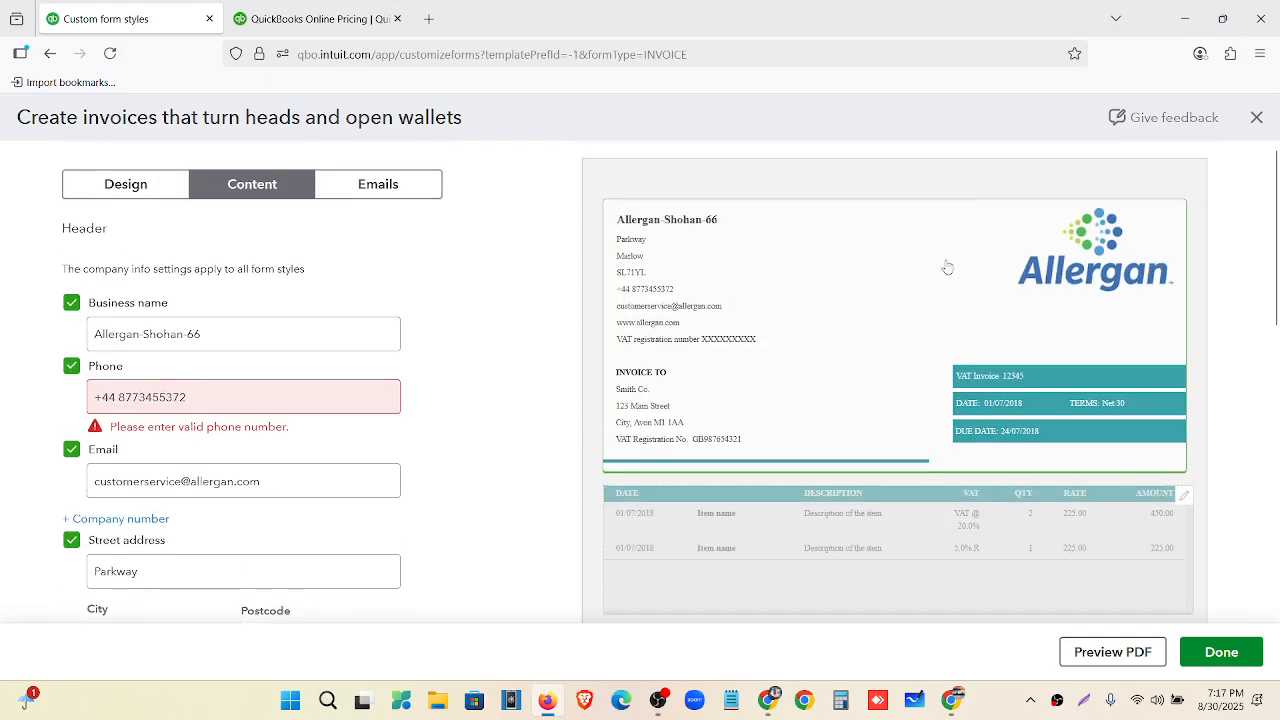
pyautogui.scroll(-3, 782, 343)
# Check the item table columns, switching Rate off and back on so it stays shown.
pyautogui.click(772, 366)
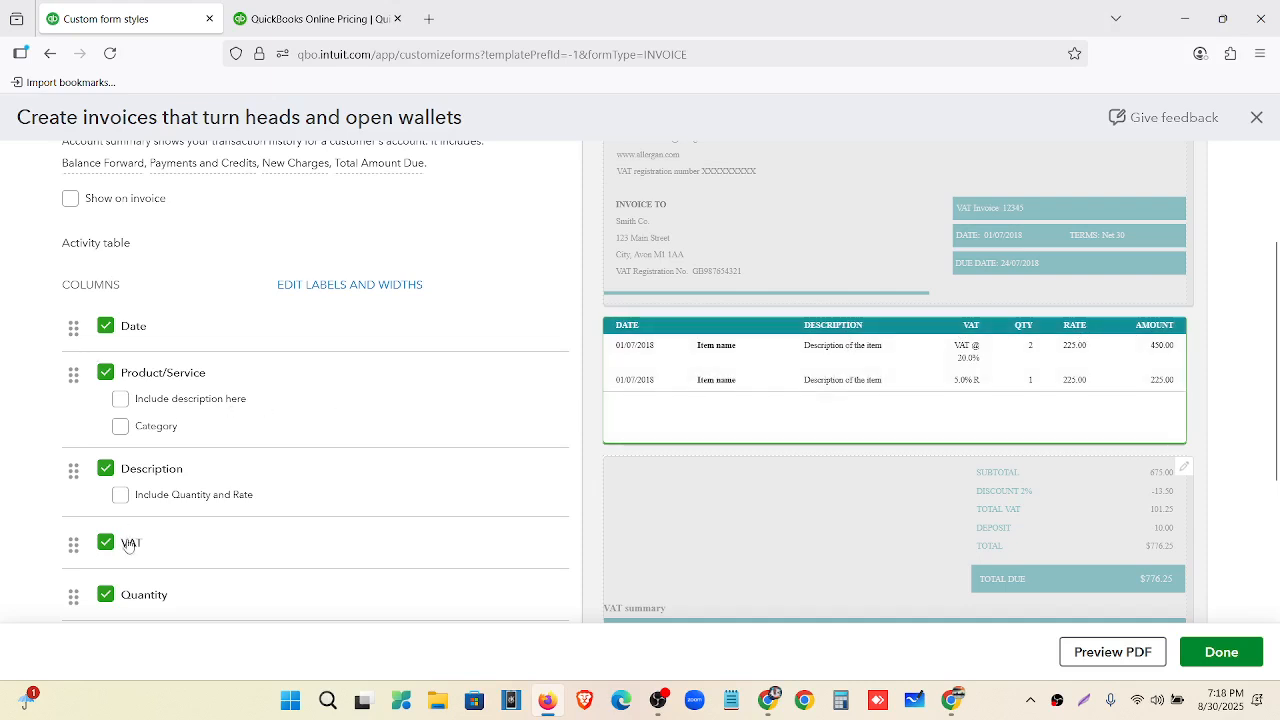
pyautogui.scroll(-1, 125, 530)
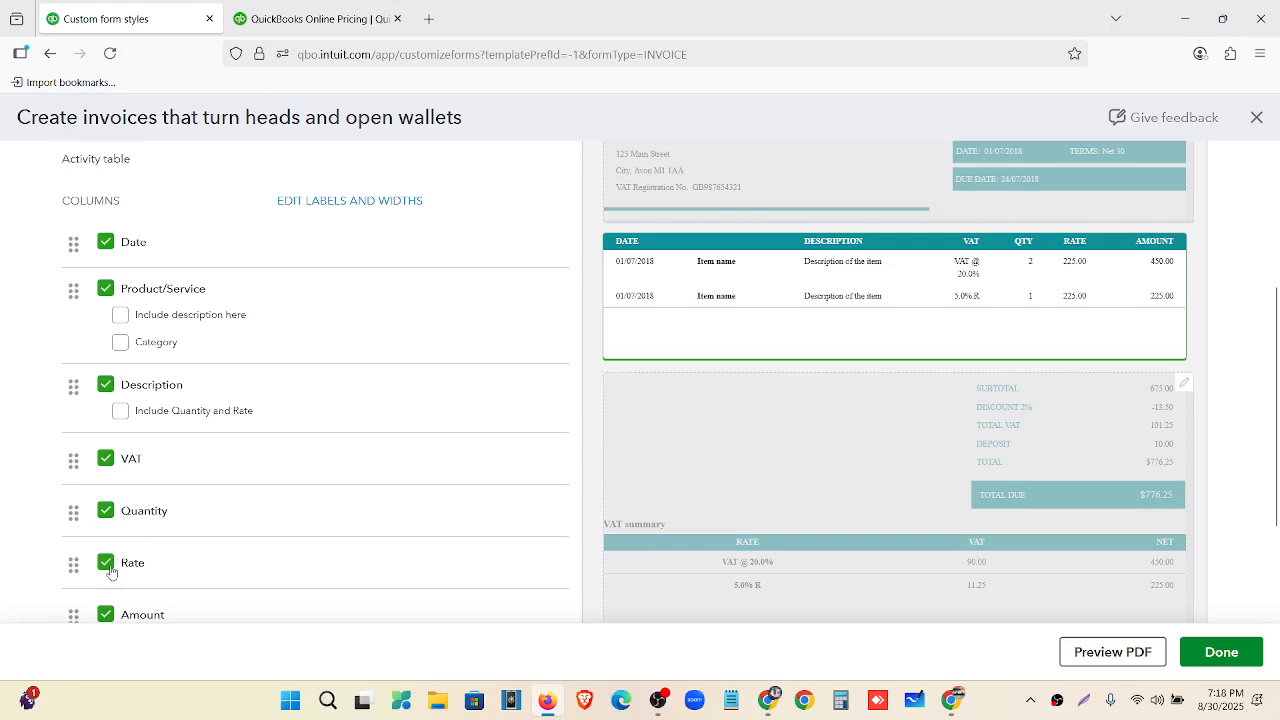
pyautogui.click(110, 568)
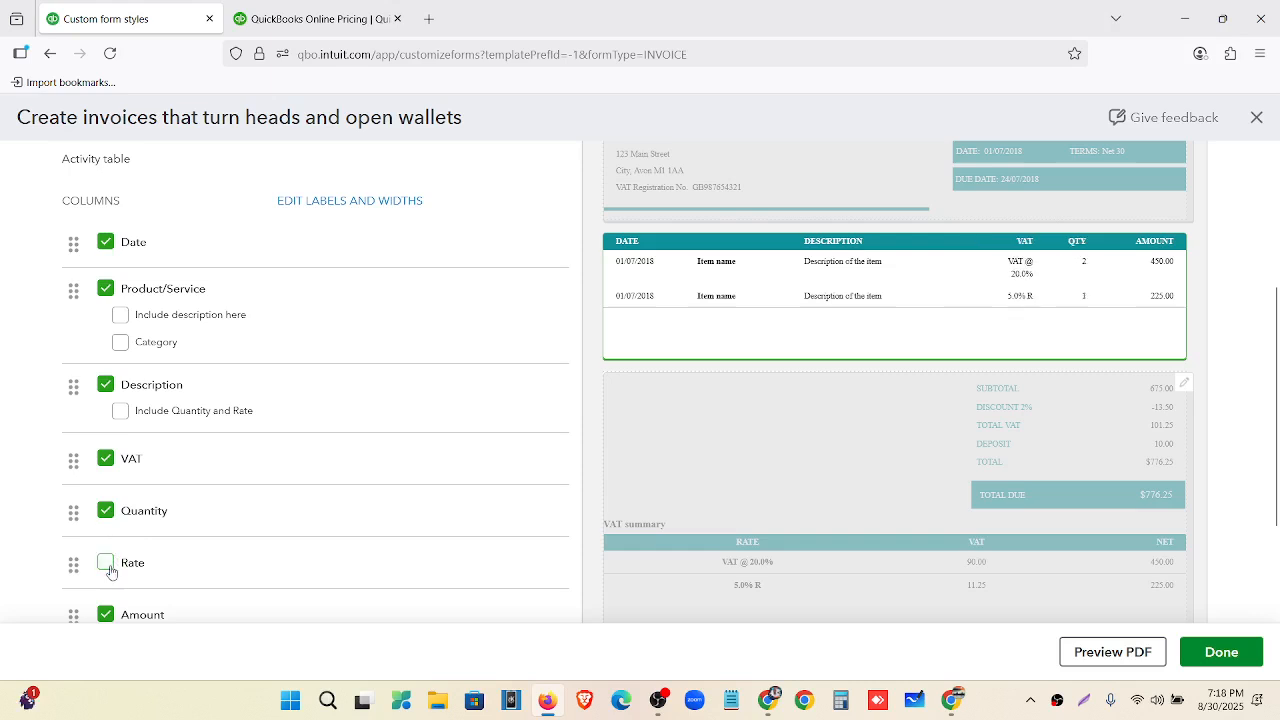
pyautogui.click(110, 568)
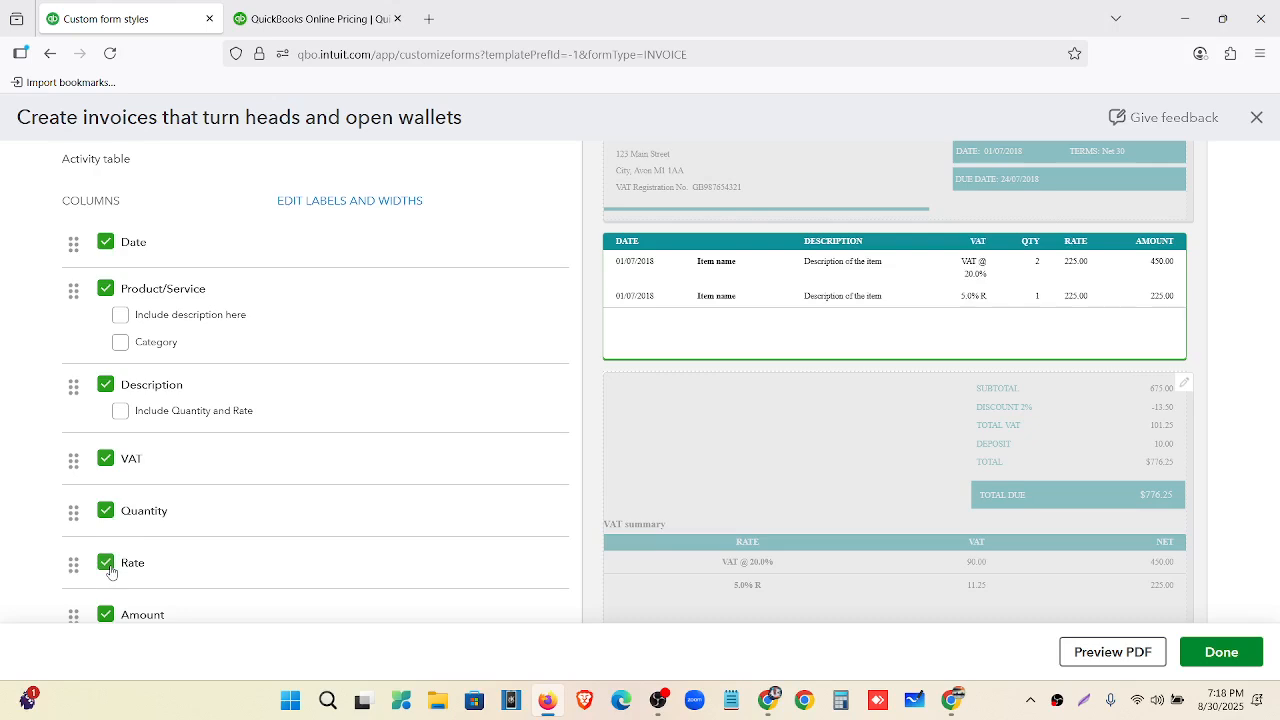
pyautogui.scroll(-2, 216, 445)
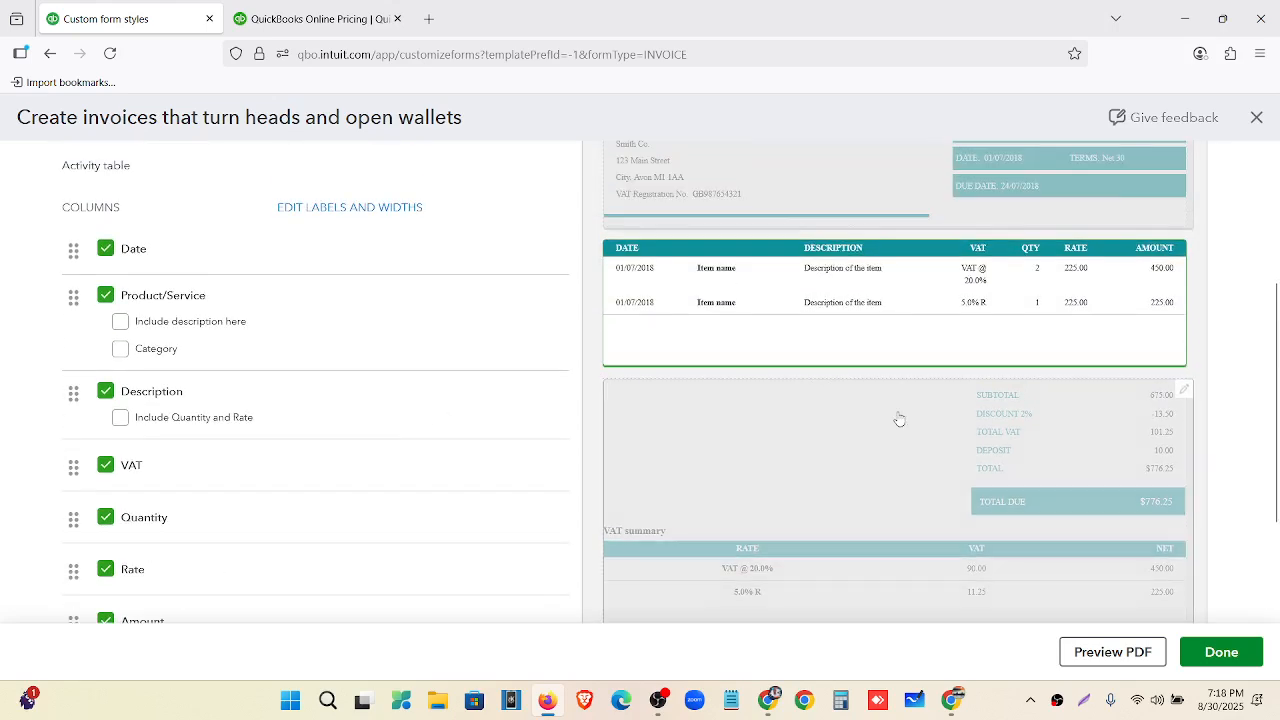
pyautogui.click(756, 487)
# Turn off the VAT summary in the invoice's Display options, keeping Deposit shown.
pyautogui.scroll(3, 357, 514)
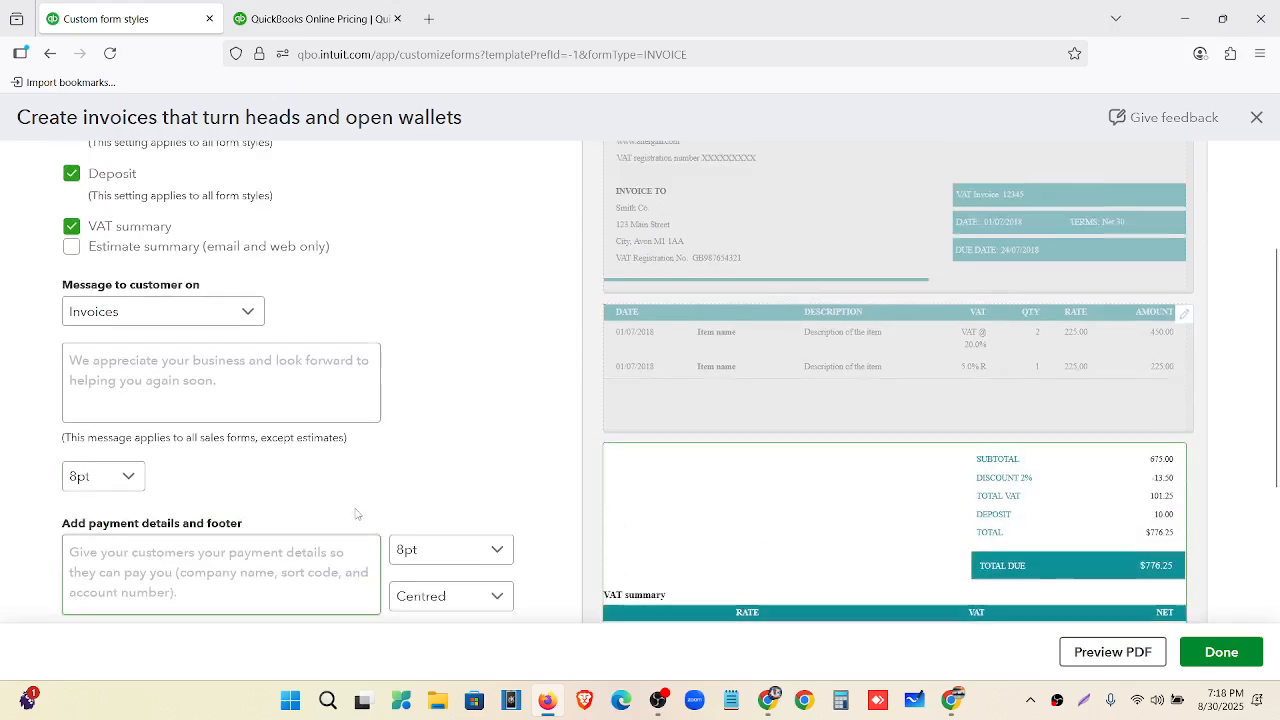
pyautogui.scroll(-4, 877, 277)
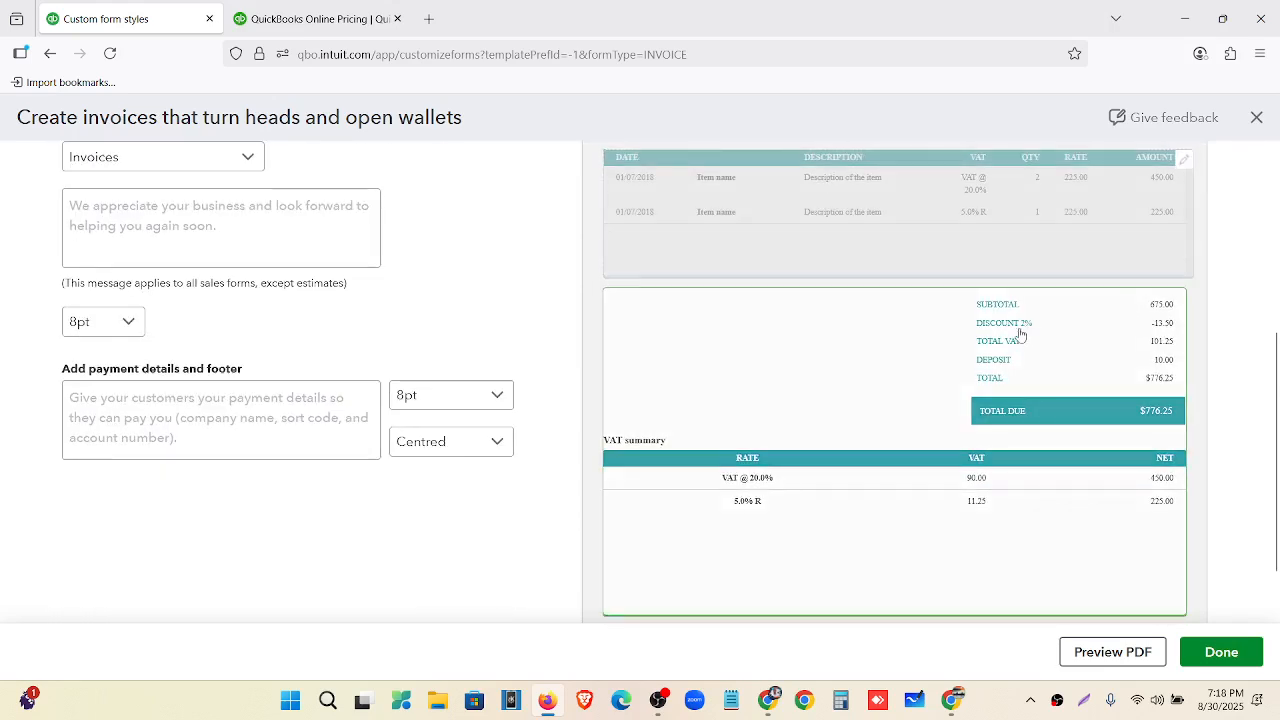
pyautogui.scroll(4, 403, 366)
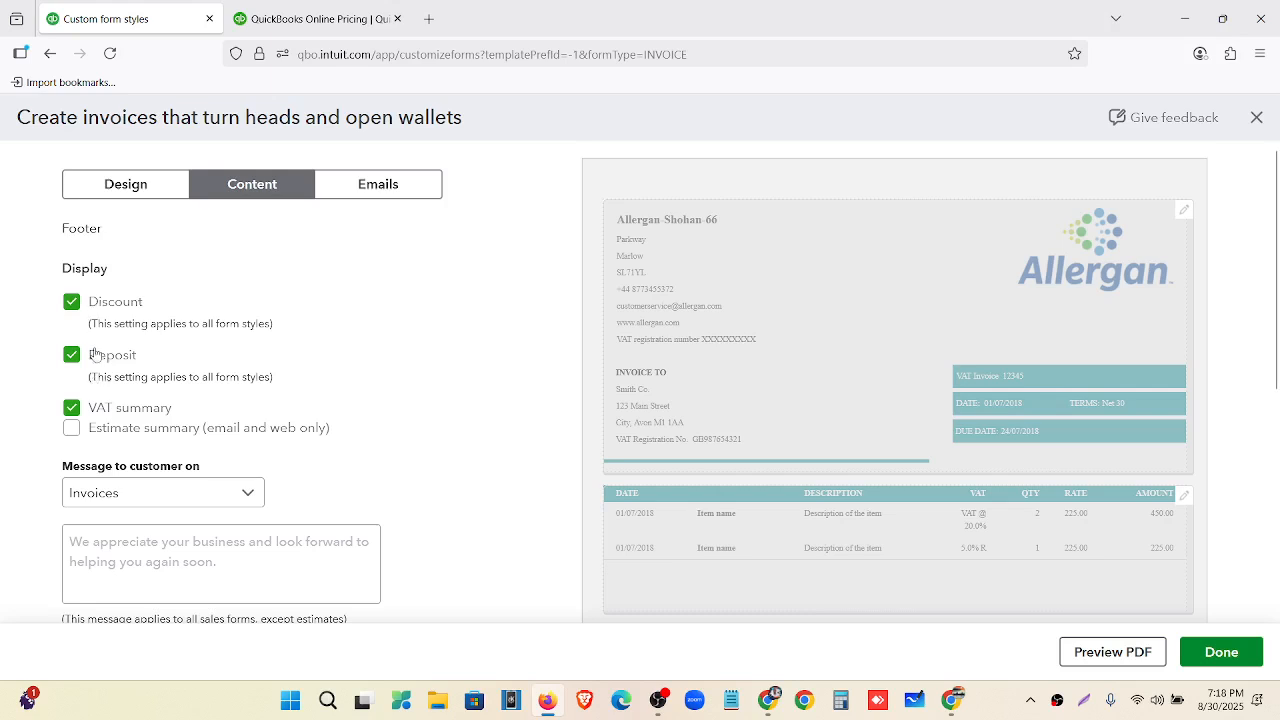
pyautogui.scroll(-3, 980, 330)
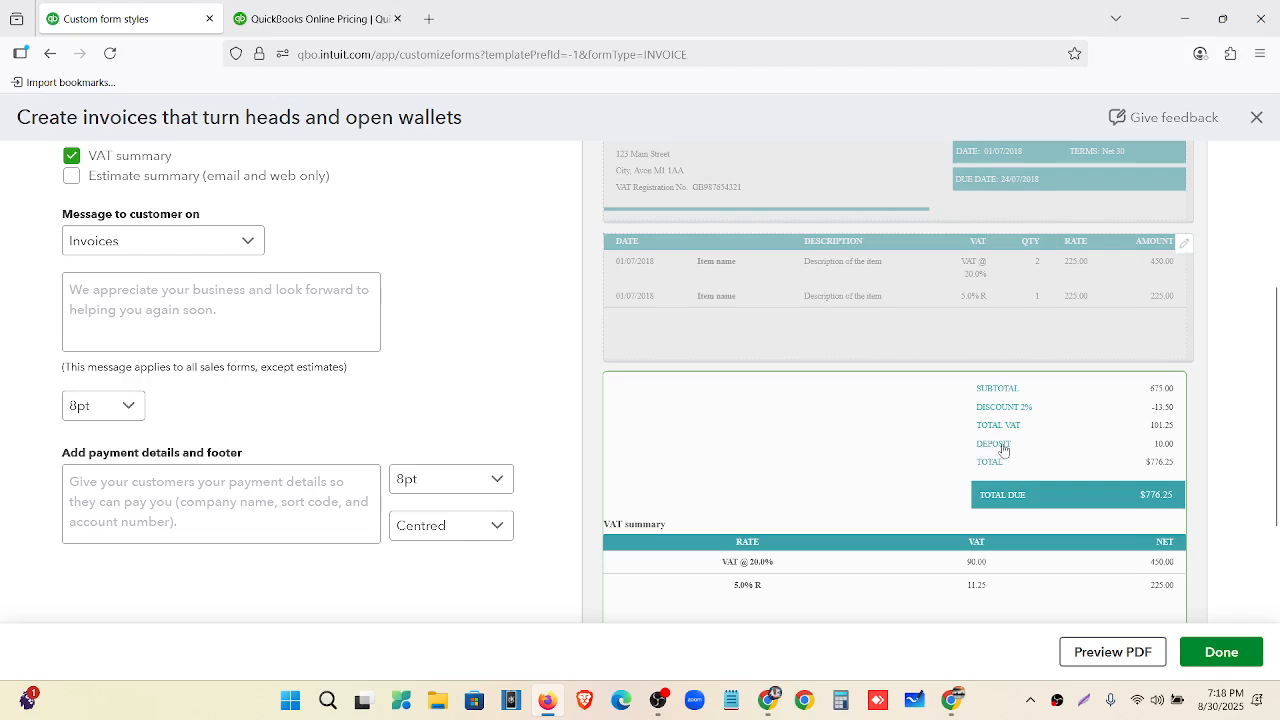
pyautogui.scroll(1, 689, 437)
pyautogui.scroll(1, 590, 433)
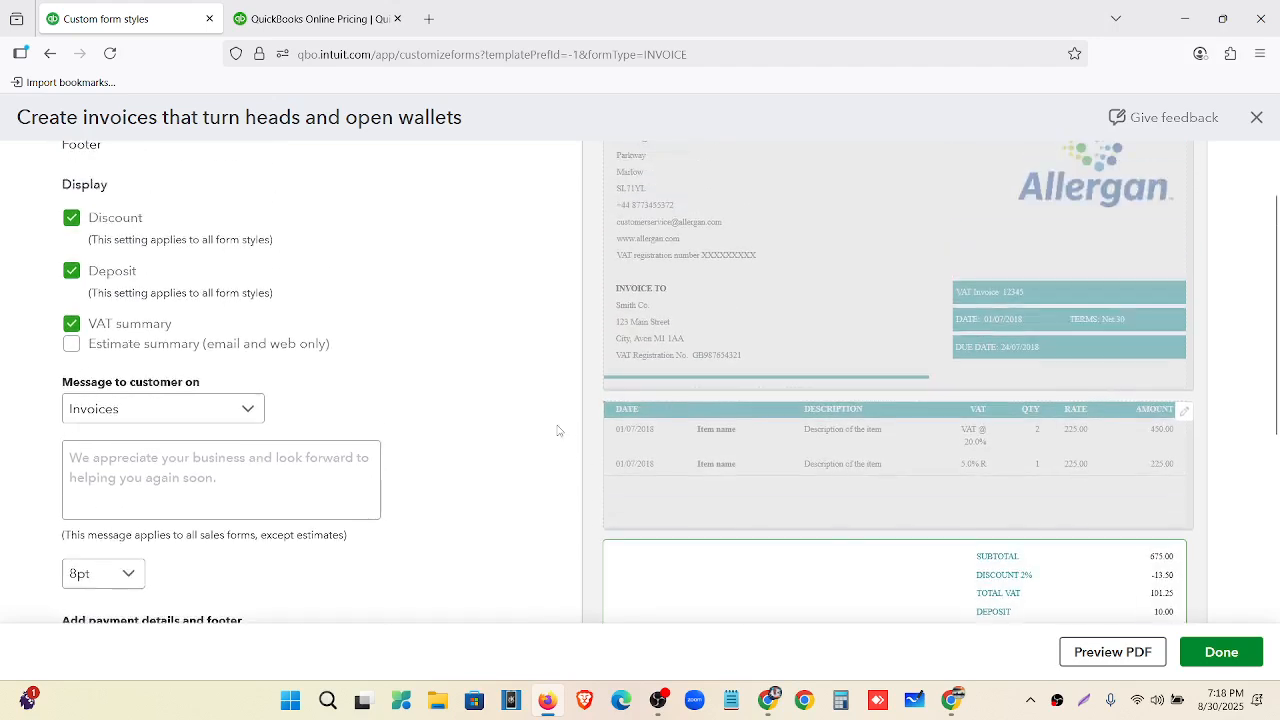
pyautogui.scroll(-2, 731, 366)
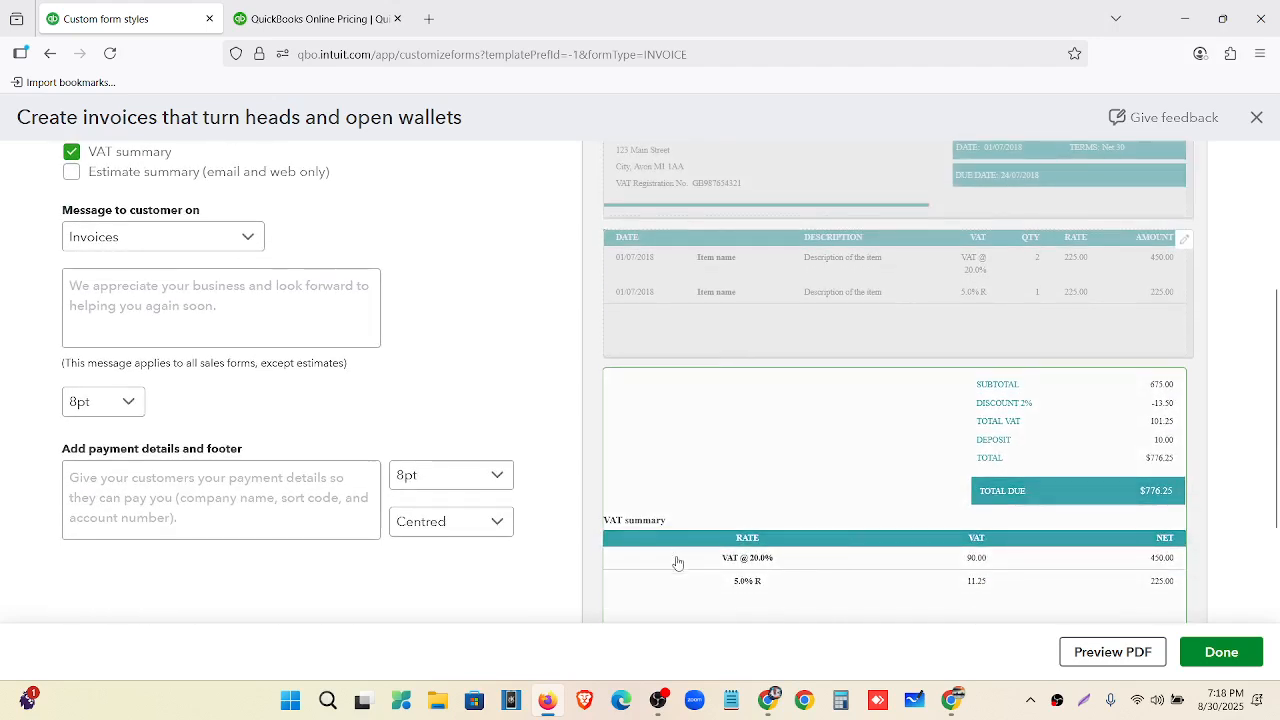
pyautogui.scroll(-2, 677, 560)
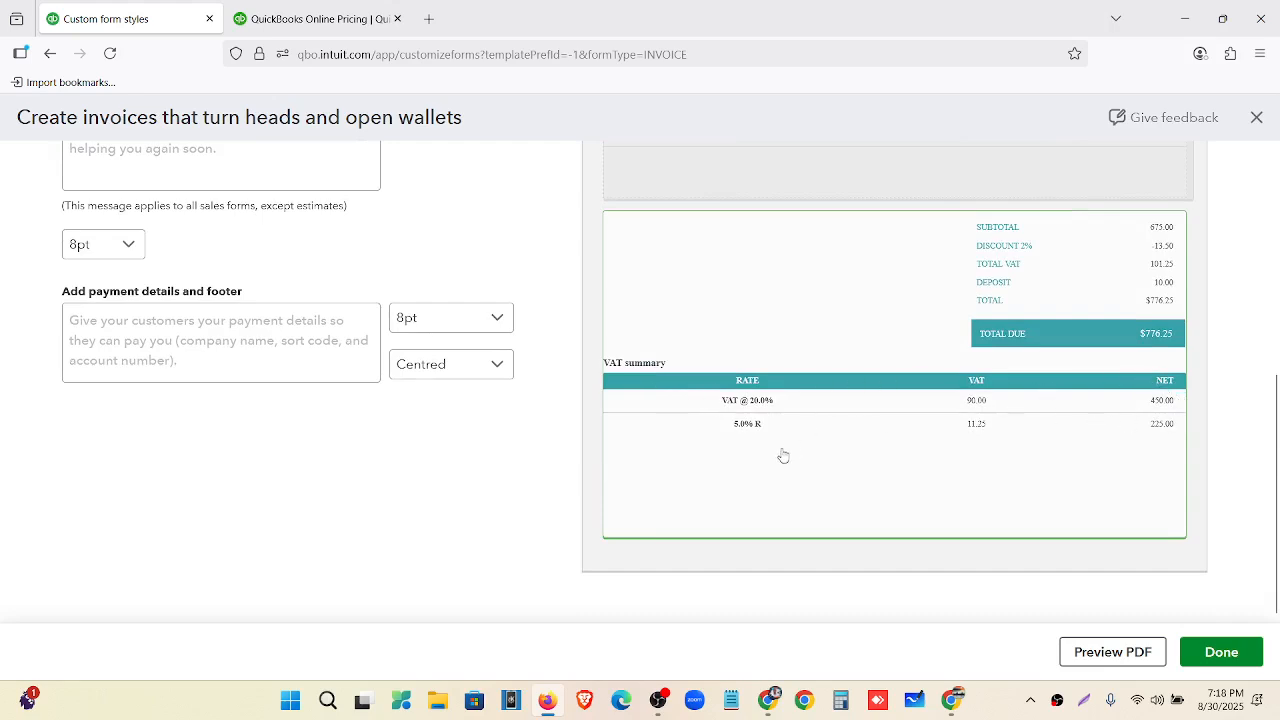
pyautogui.scroll(5, 643, 423)
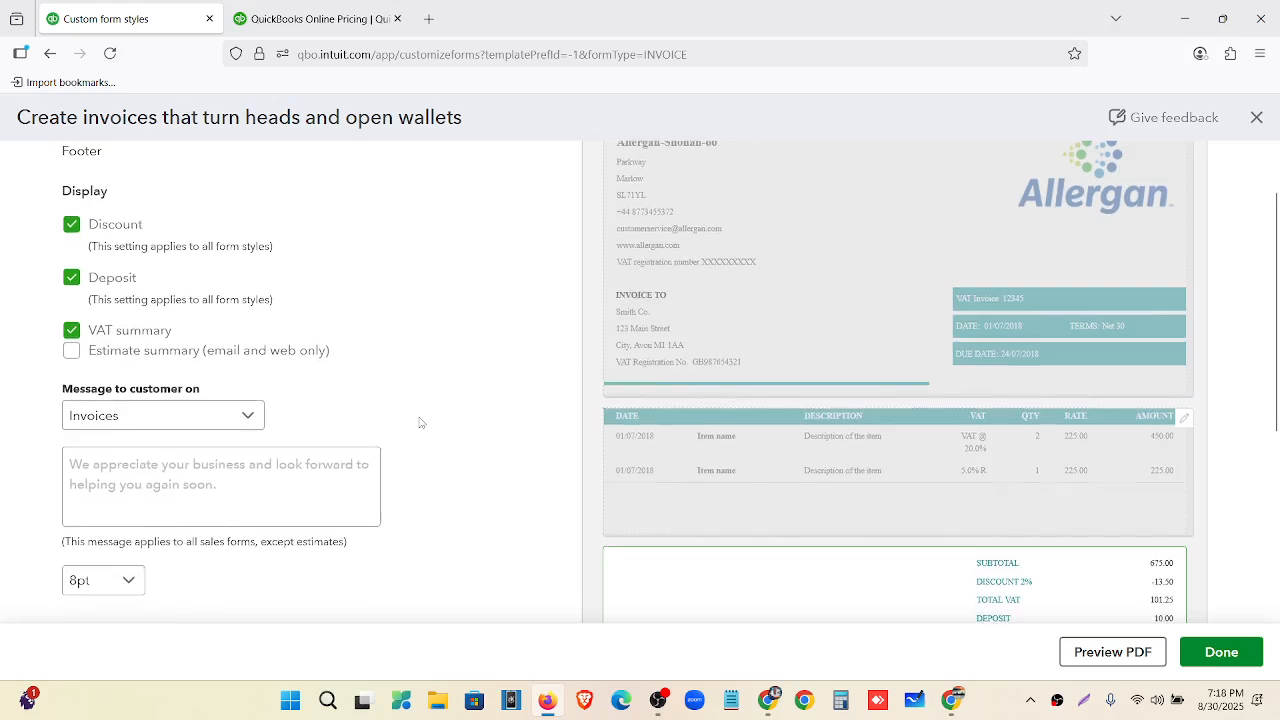
pyautogui.click(71, 408)
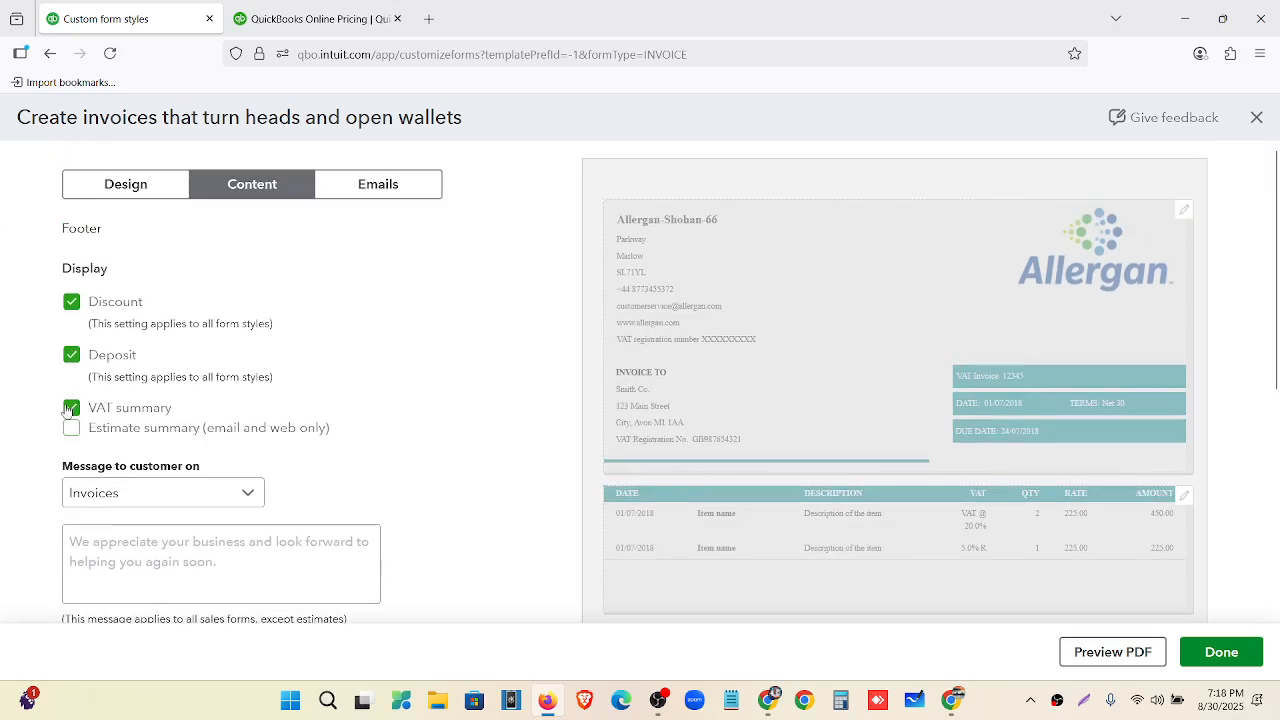
# Keep Invoices as the form for the customer message.
pyautogui.scroll(-3, 700, 320)
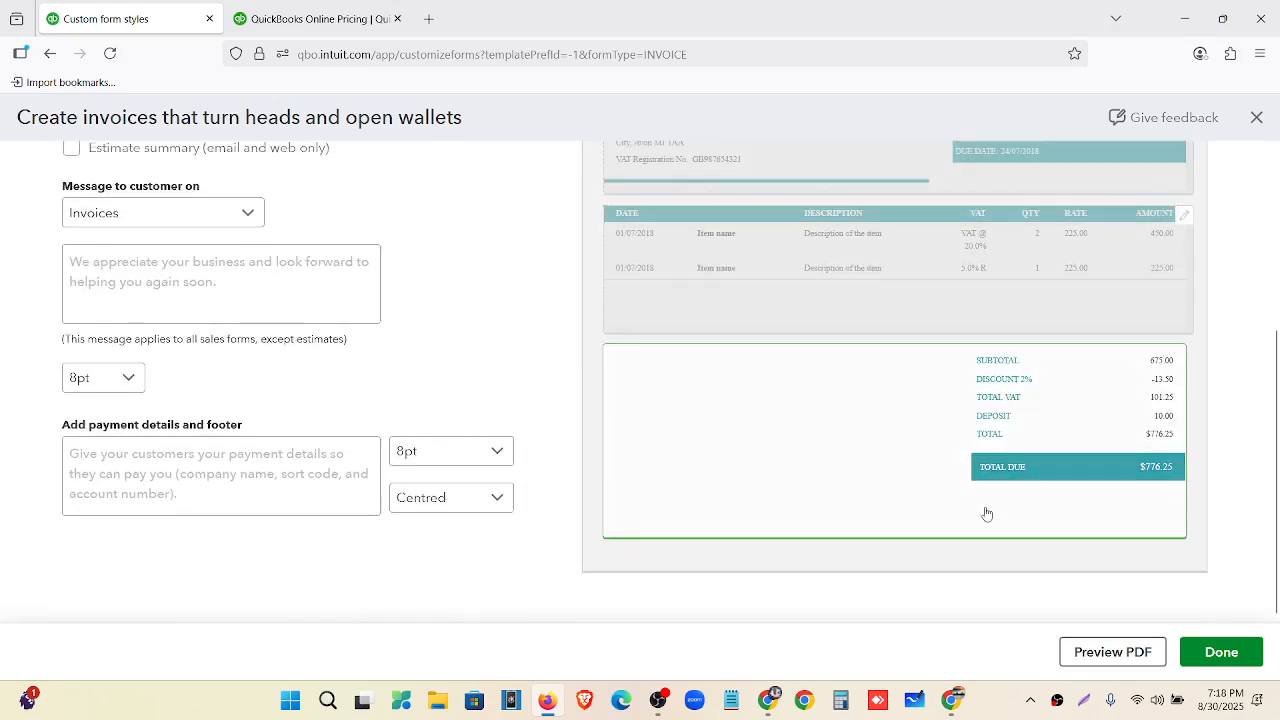
pyautogui.scroll(1, 990, 513)
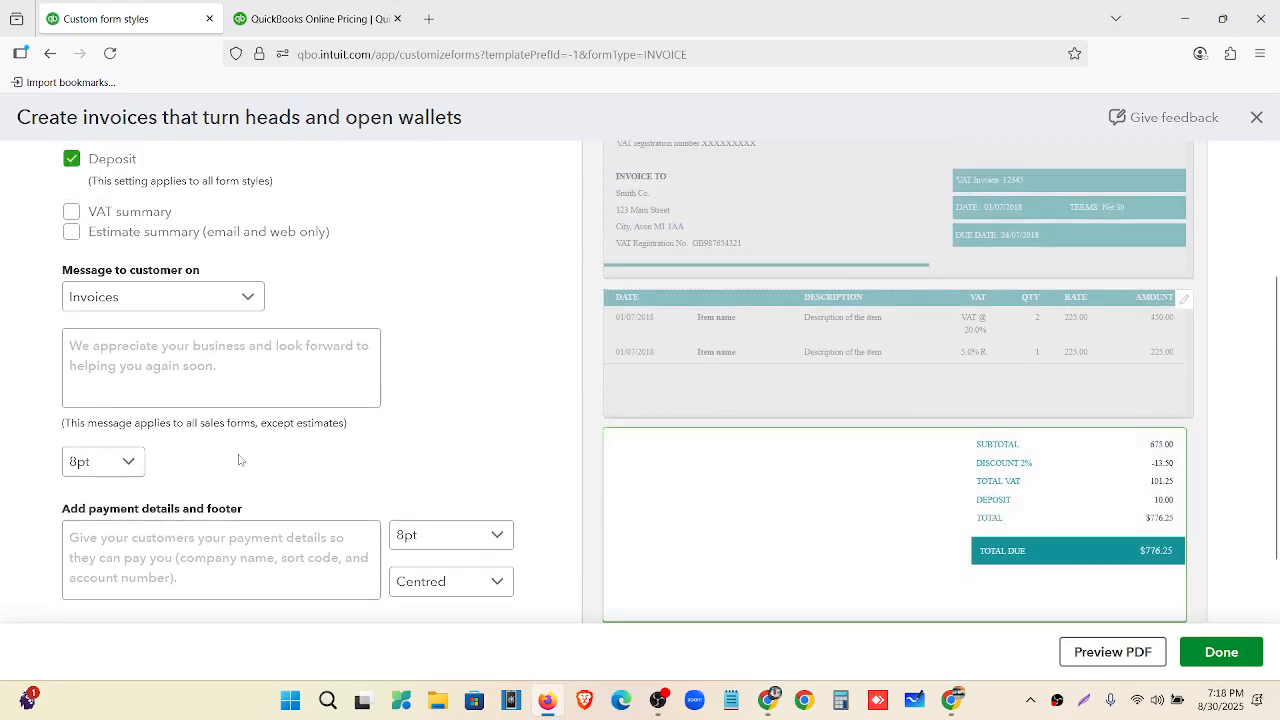
pyautogui.click(248, 296)
pyautogui.click(197, 338)
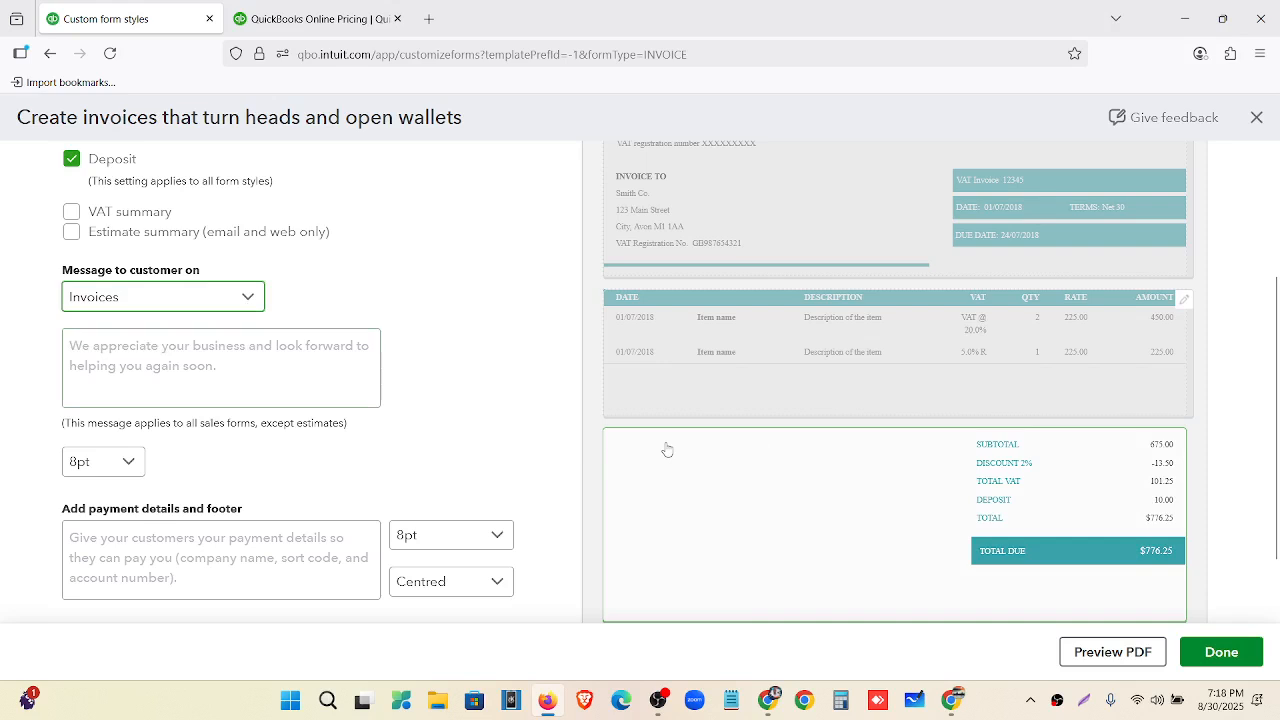
# Add the customer message "All defectives goods are returned within 1 month." at 12pt.
pyautogui.click(212, 350)
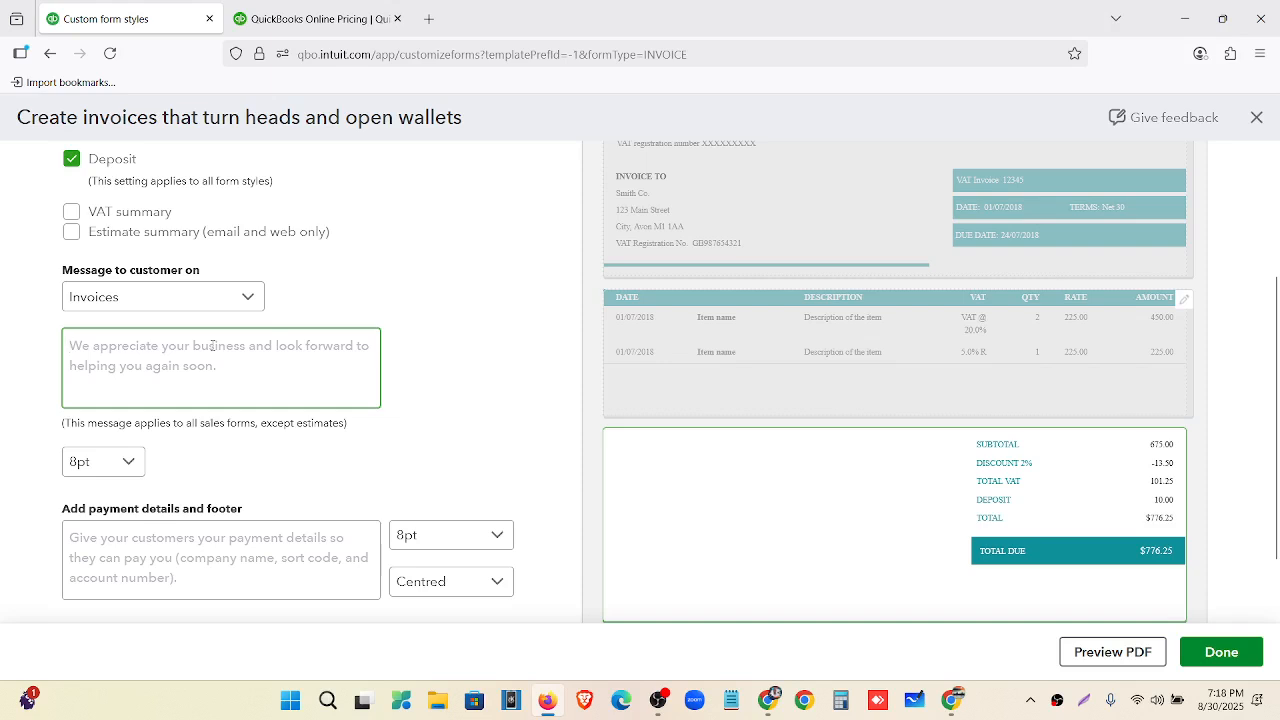
pyautogui.write('All defectives good')
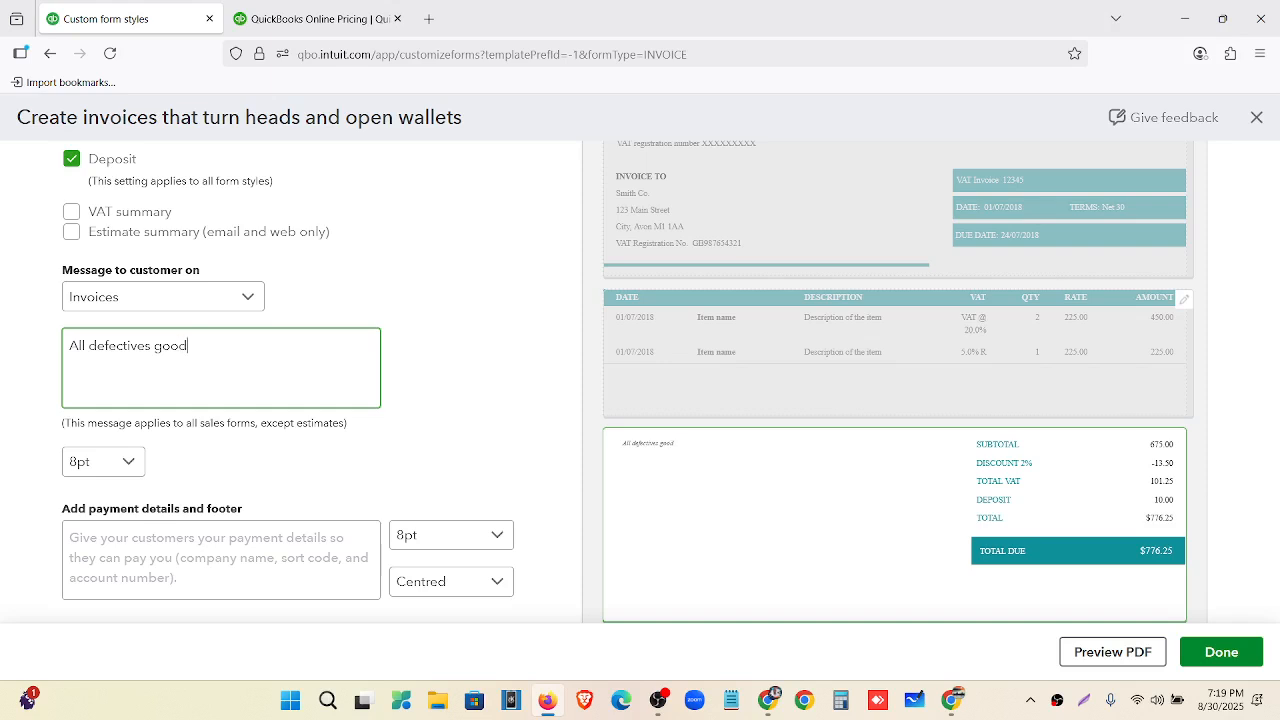
pyautogui.write('re returned within 1 month.')
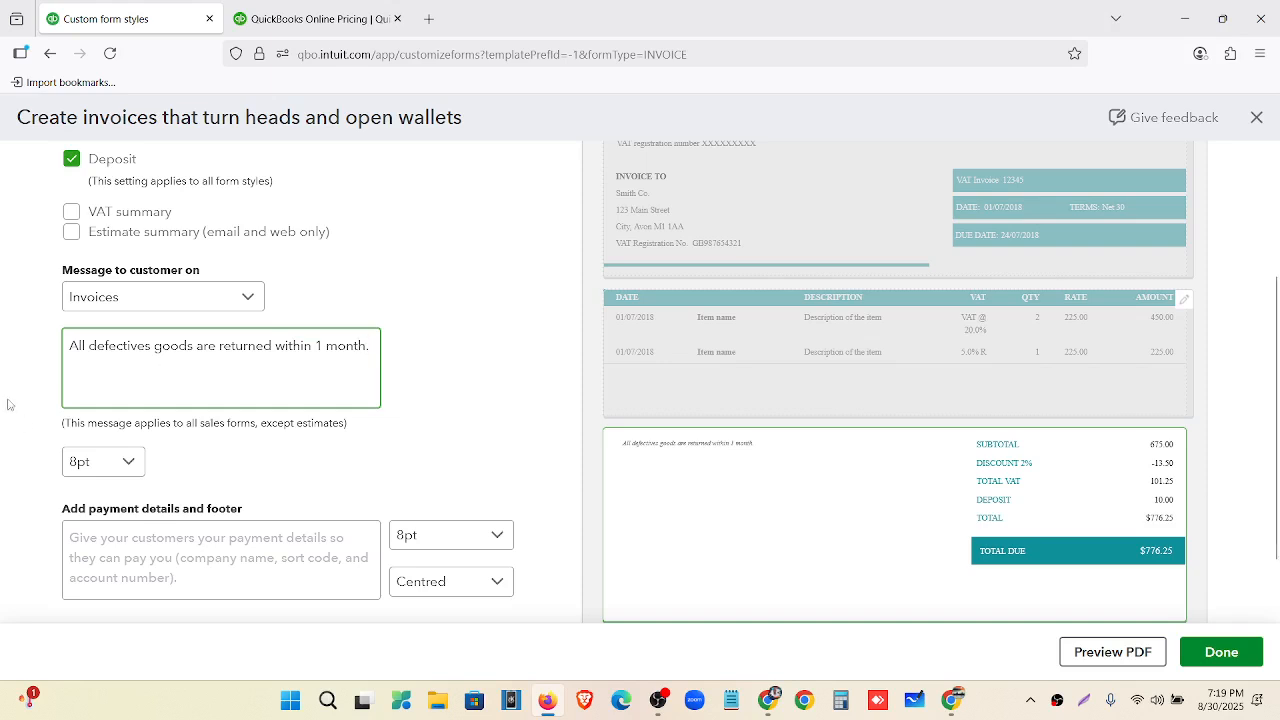
pyautogui.click(128, 464)
pyautogui.click(112, 565)
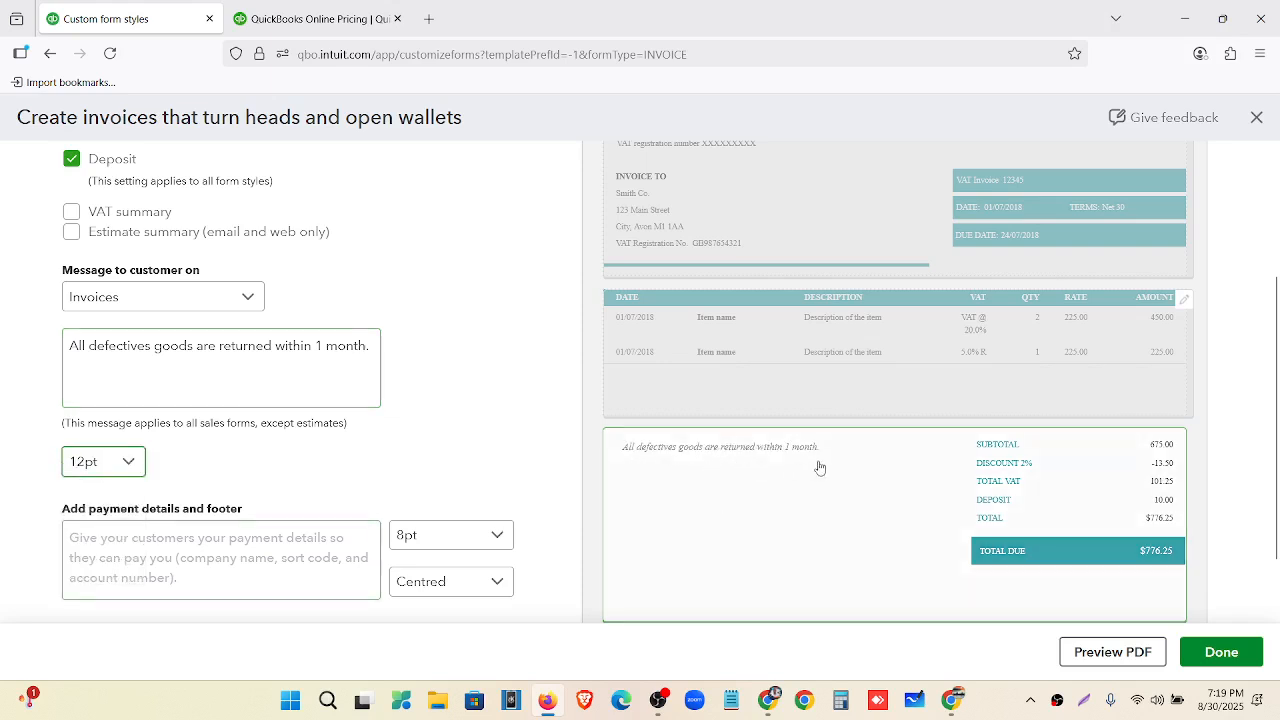
# Add the footer "Thanks for coming!!!" at 12pt, centred.
pyautogui.scroll(-1, 383, 429)
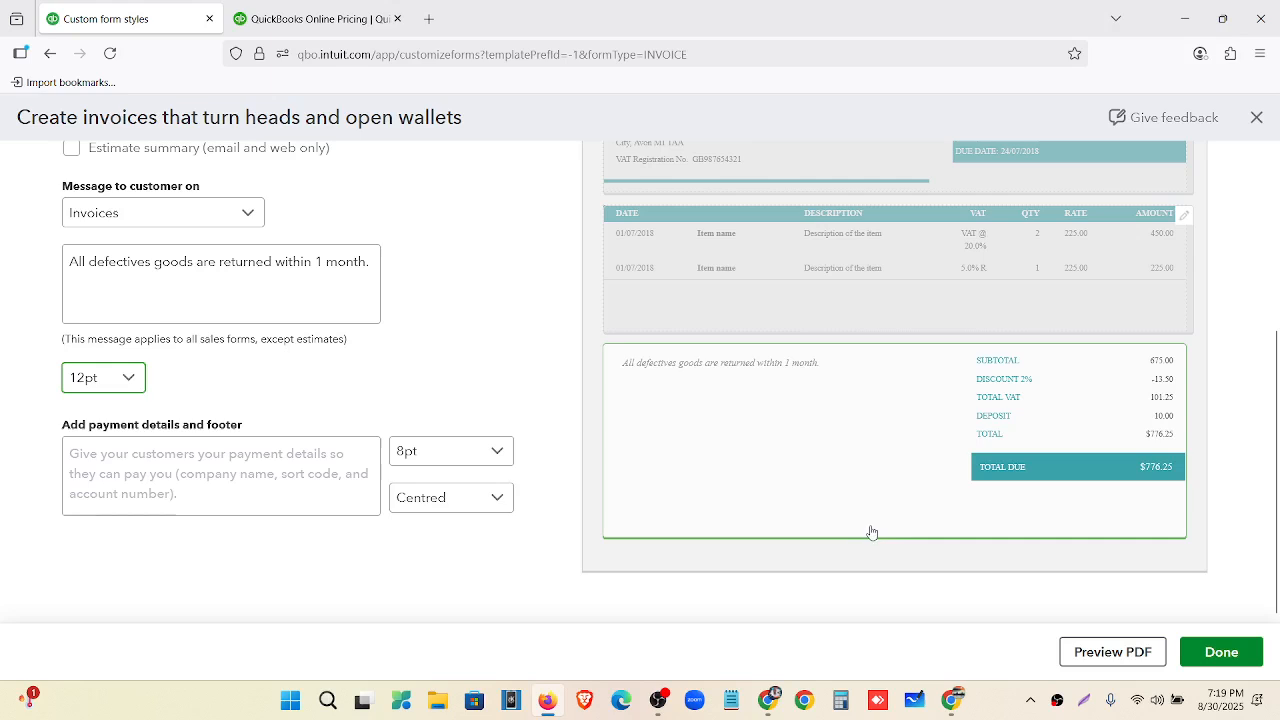
pyautogui.click(224, 474)
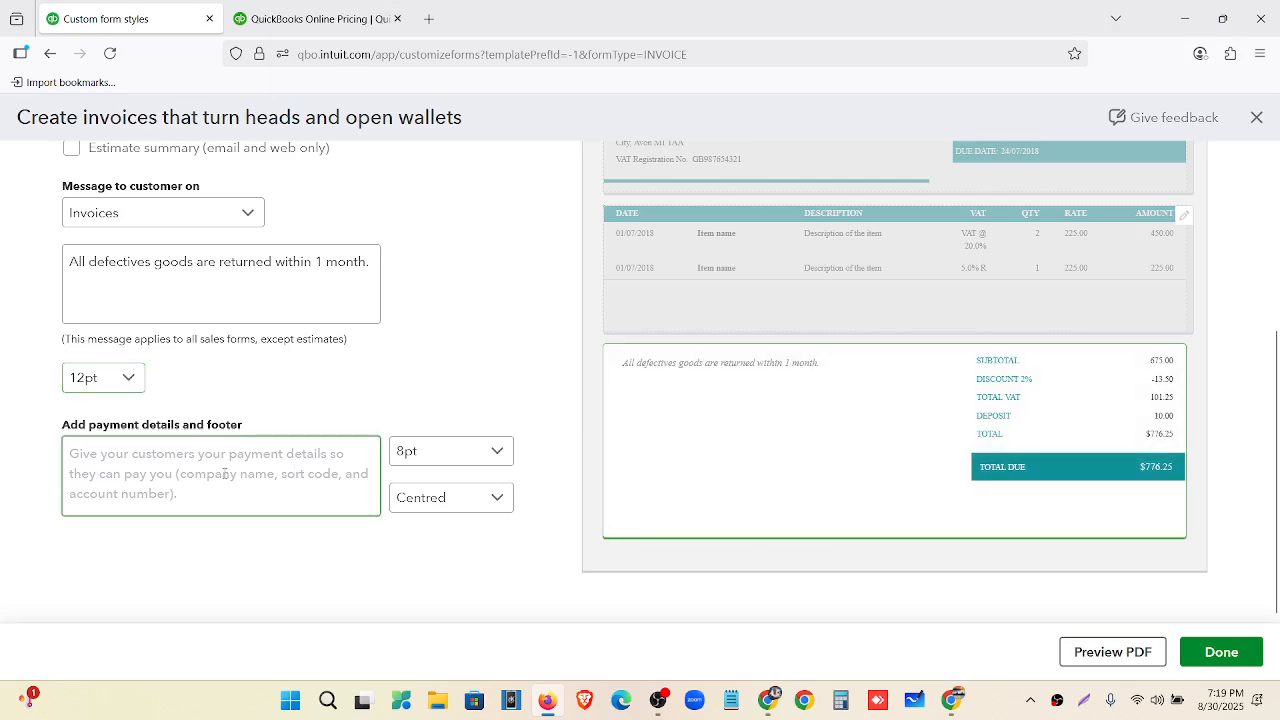
pyautogui.write('Th')
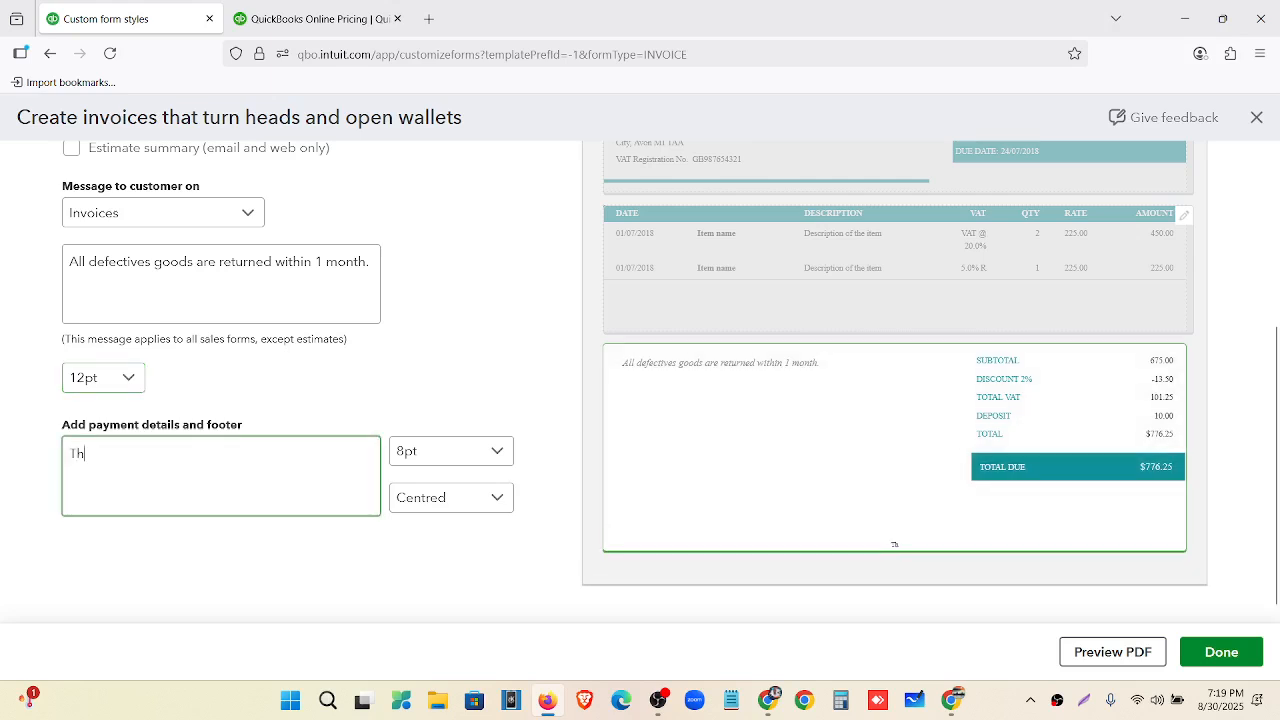
pyautogui.write('anks for')
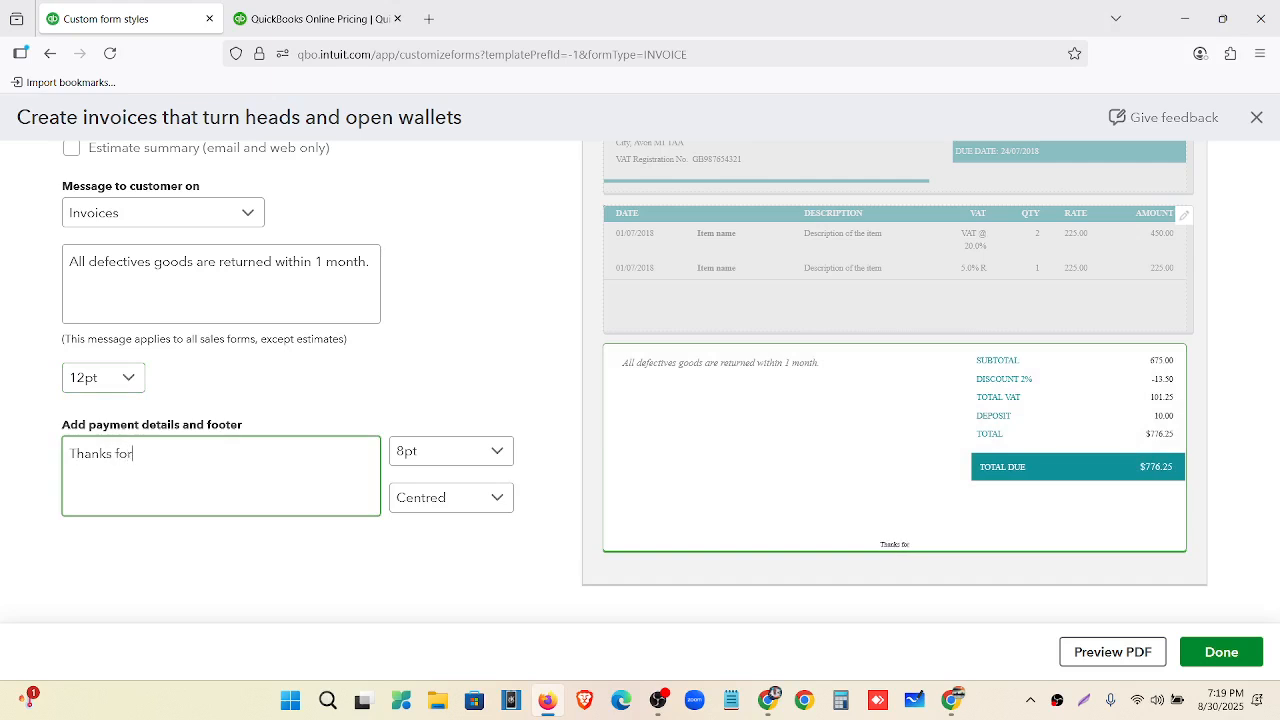
pyautogui.write(' coming!!!')
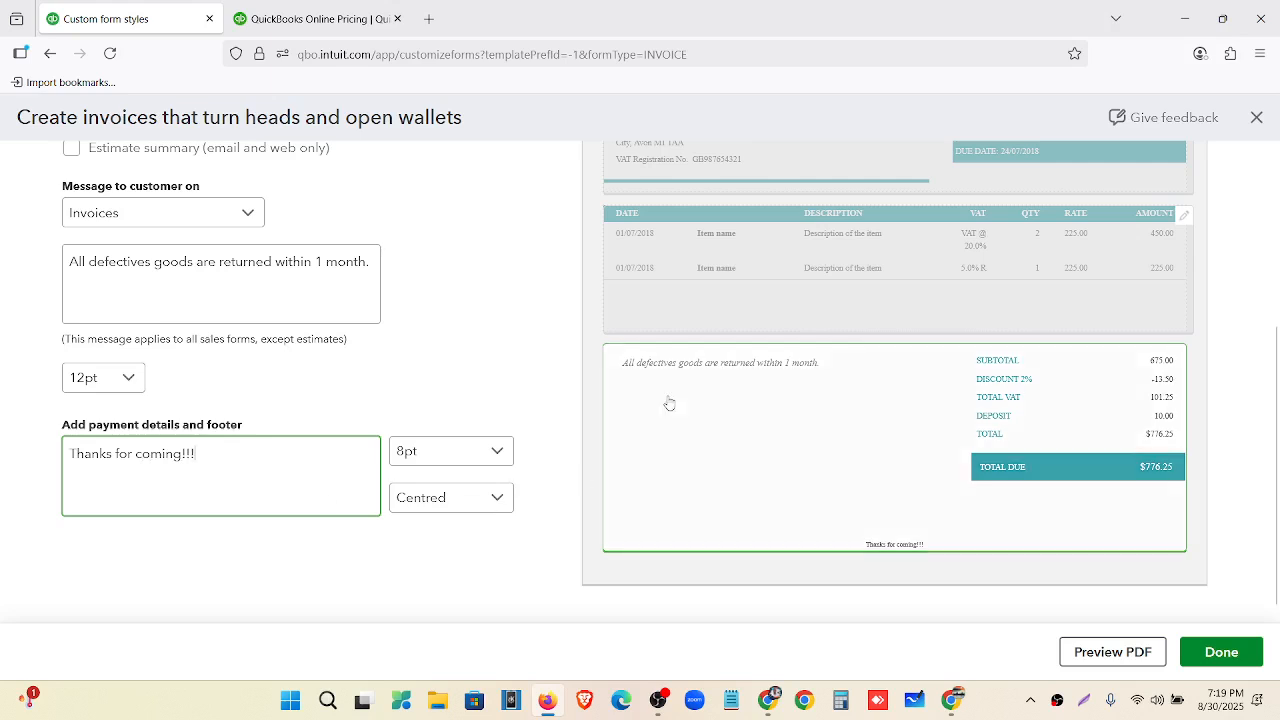
pyautogui.click(453, 458)
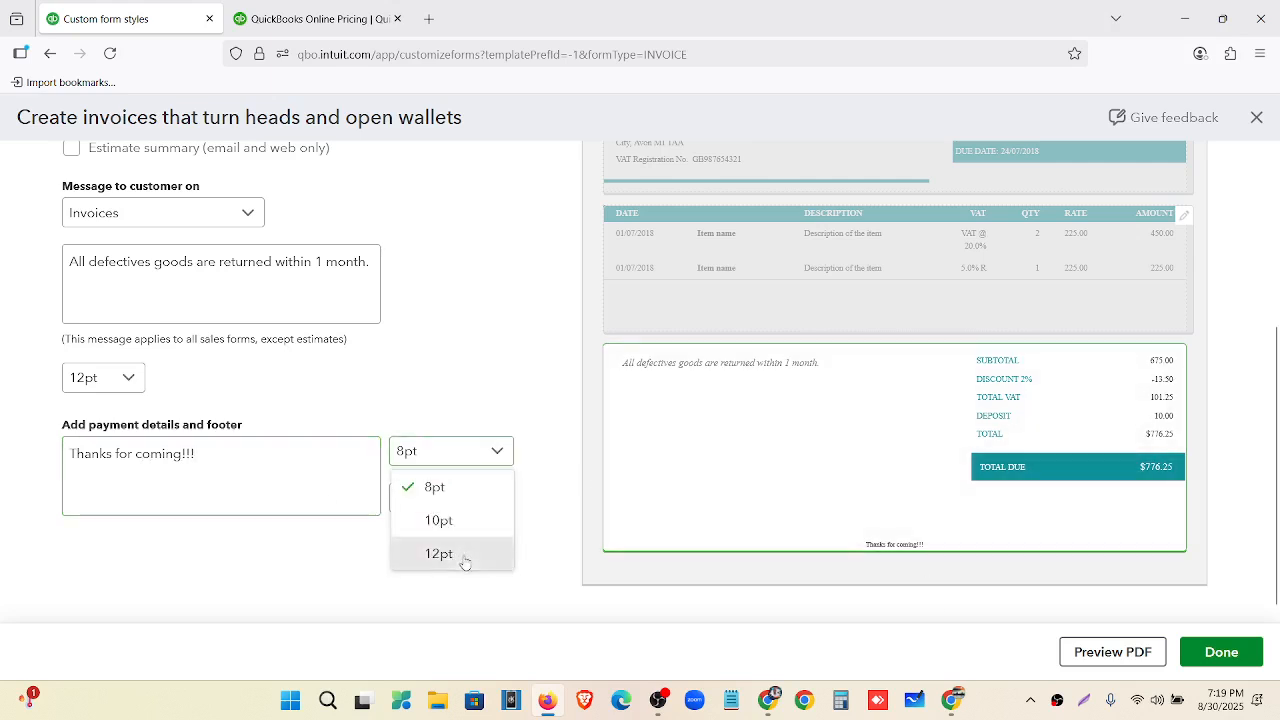
pyautogui.click(462, 554)
pyautogui.click(457, 500)
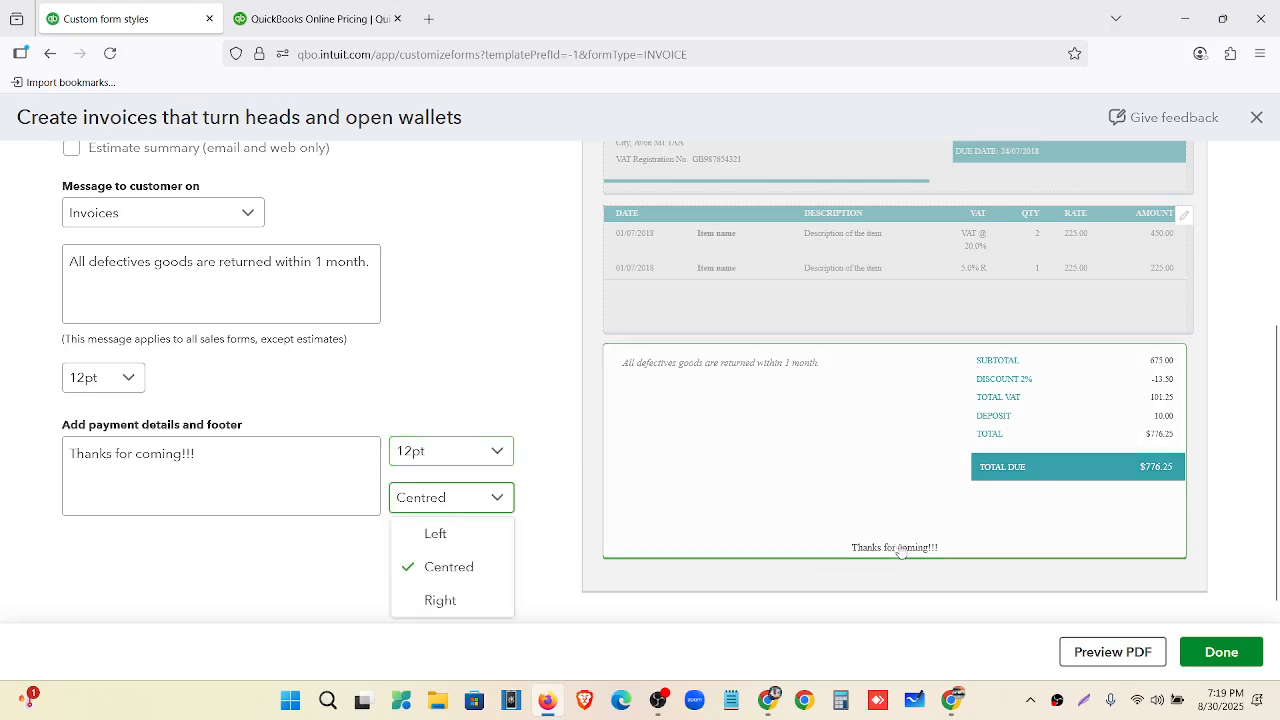
pyautogui.click(462, 566)
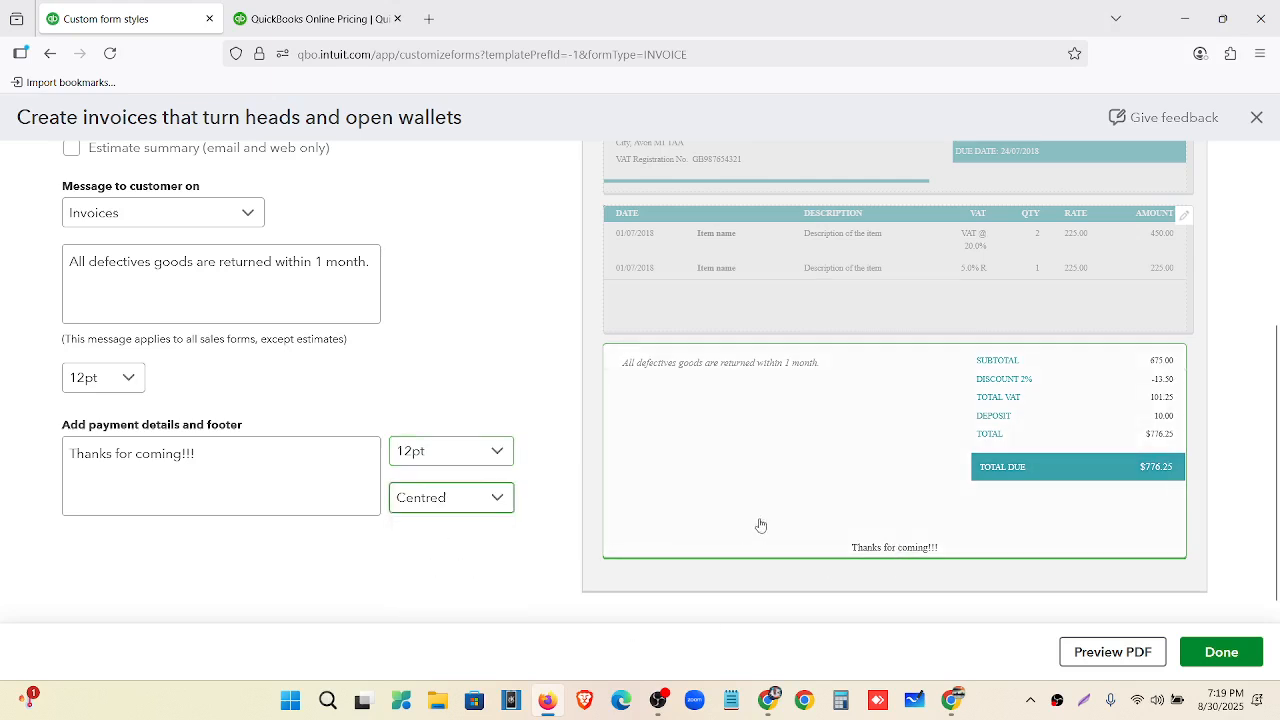
pyautogui.scroll(3, 760, 523)
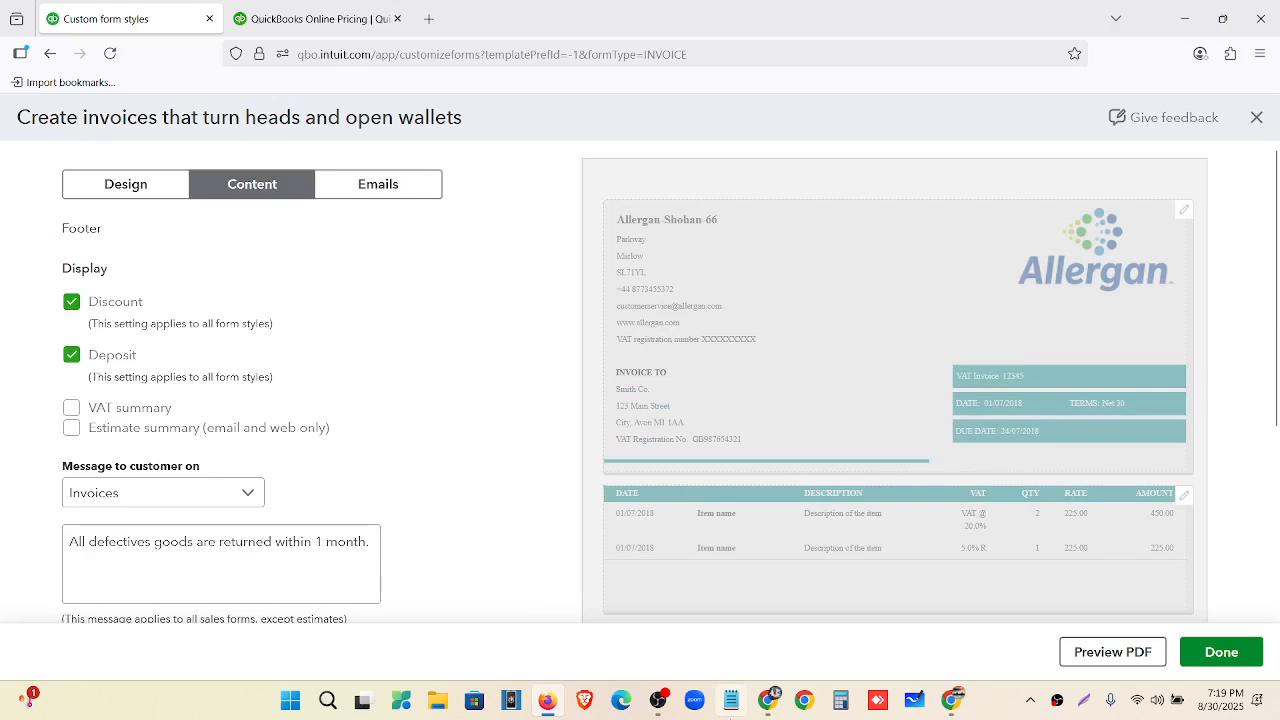
# Review the standard email body text in the invoice Emails settings.
pyautogui.click(374, 195)
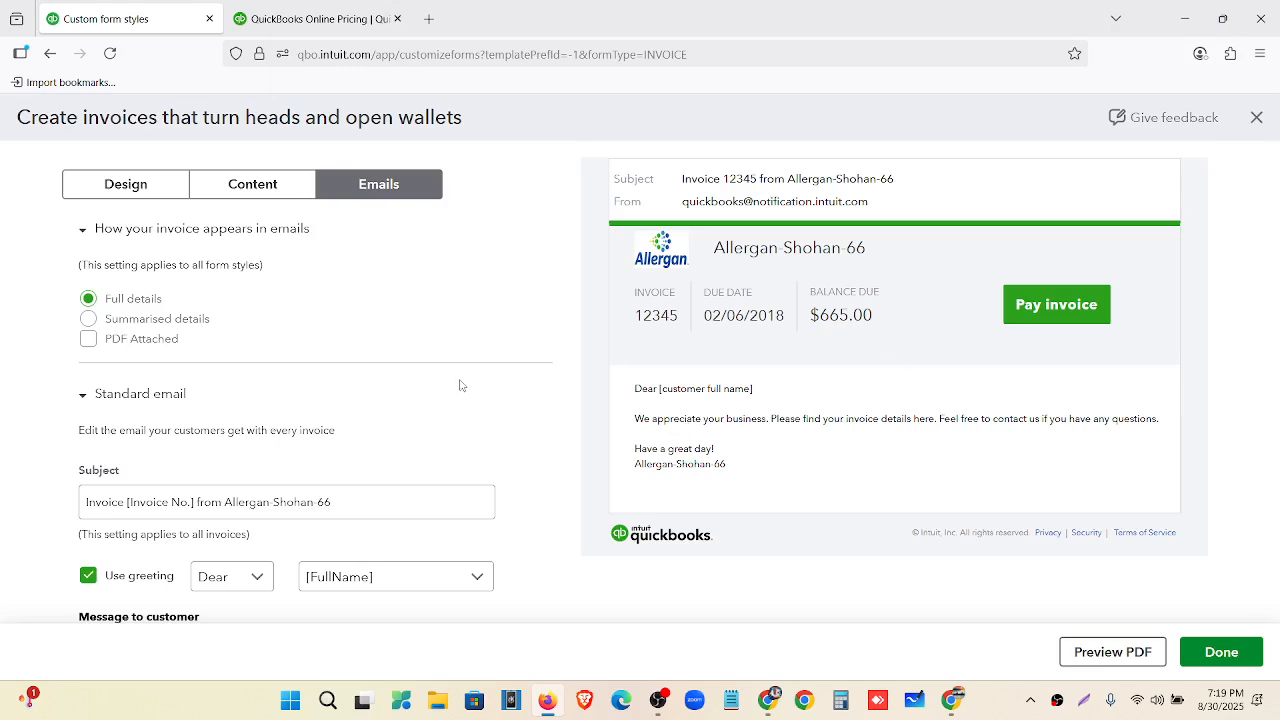
pyautogui.scroll(-3, 460, 385)
pyautogui.scroll(3, 860, 291)
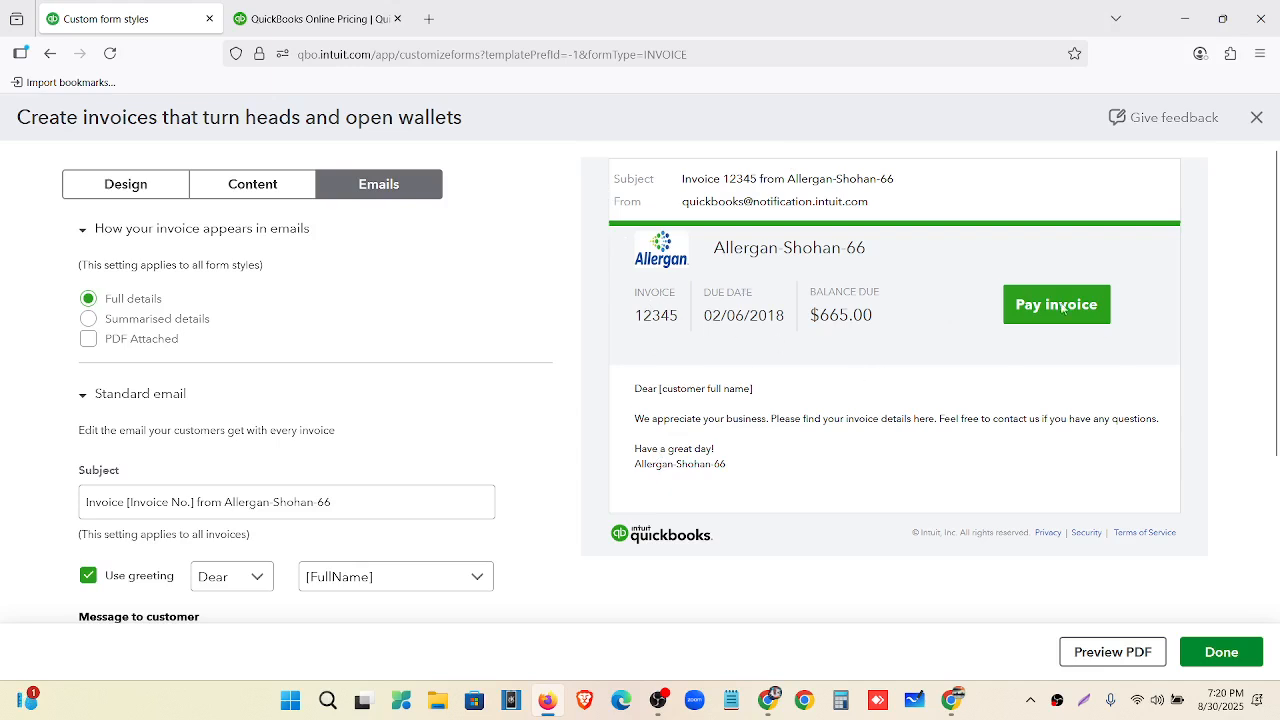
pyautogui.moveTo(634, 393); pyautogui.dragTo(744, 479)
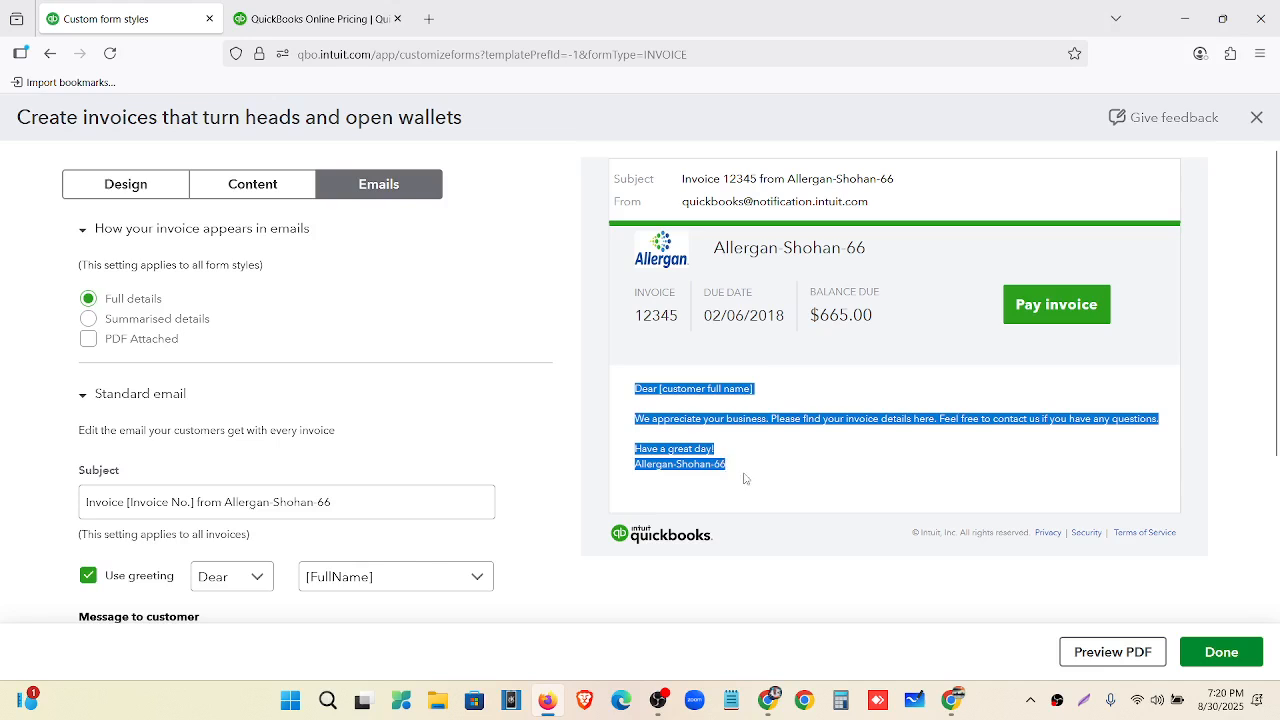
pyautogui.click(609, 441)
# Try saving the invoice form style, which fails with a not-saved error.
pyautogui.scroll(-2, 559, 425)
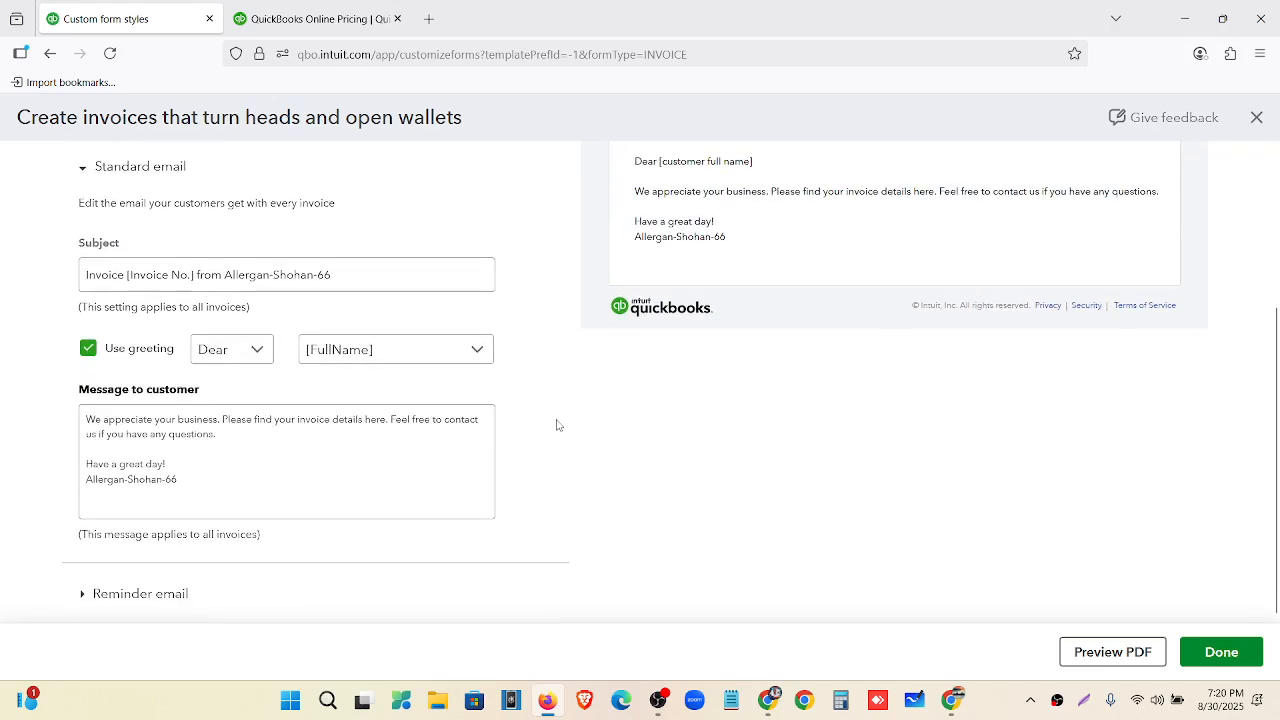
pyautogui.moveTo(83, 411); pyautogui.dragTo(204, 497)
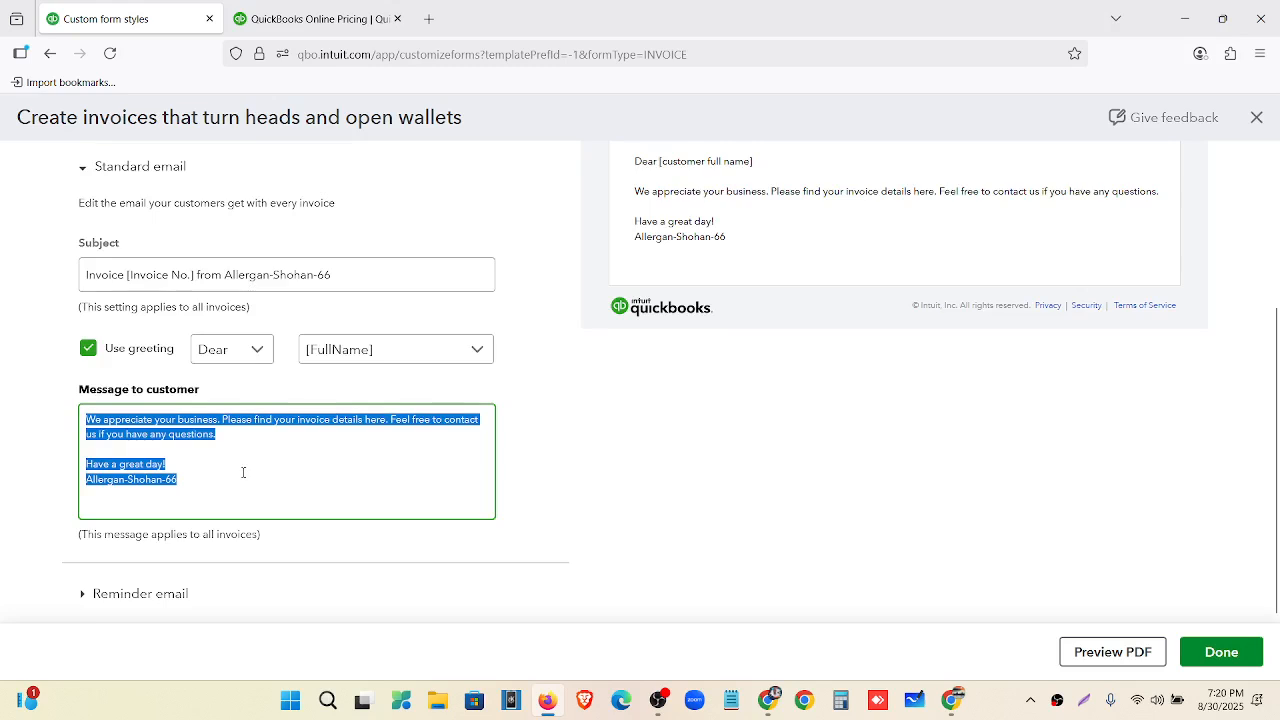
pyautogui.scroll(1, 243, 472)
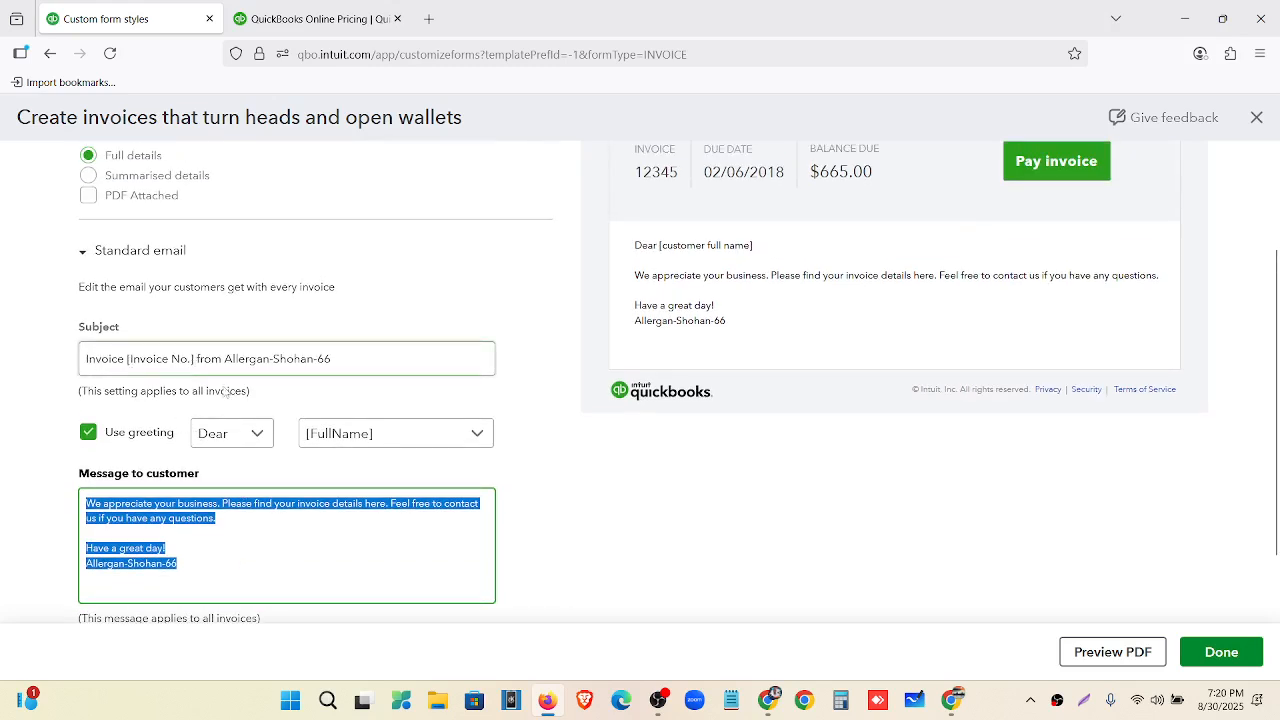
pyautogui.scroll(2, 669, 403)
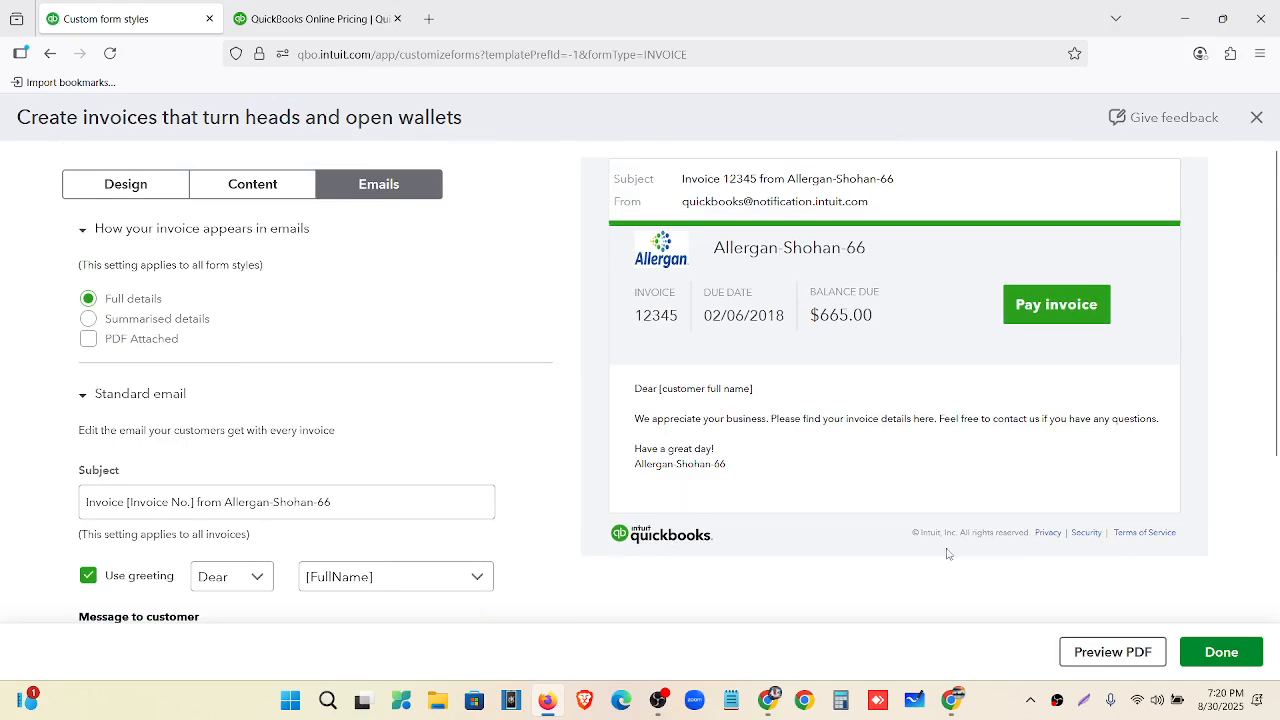
pyautogui.click(1221, 655)
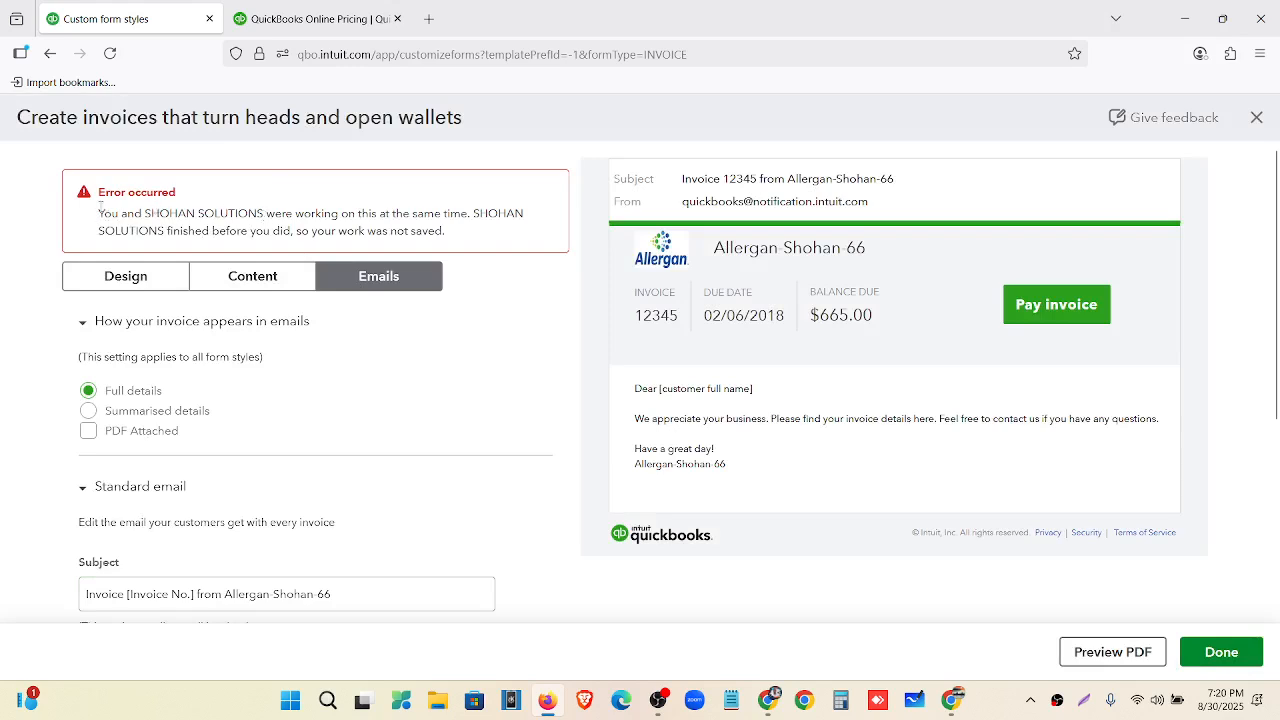
# Retry the save, then close the style editor with Exit without saving.
pyautogui.moveTo(100, 205); pyautogui.dragTo(445, 234)
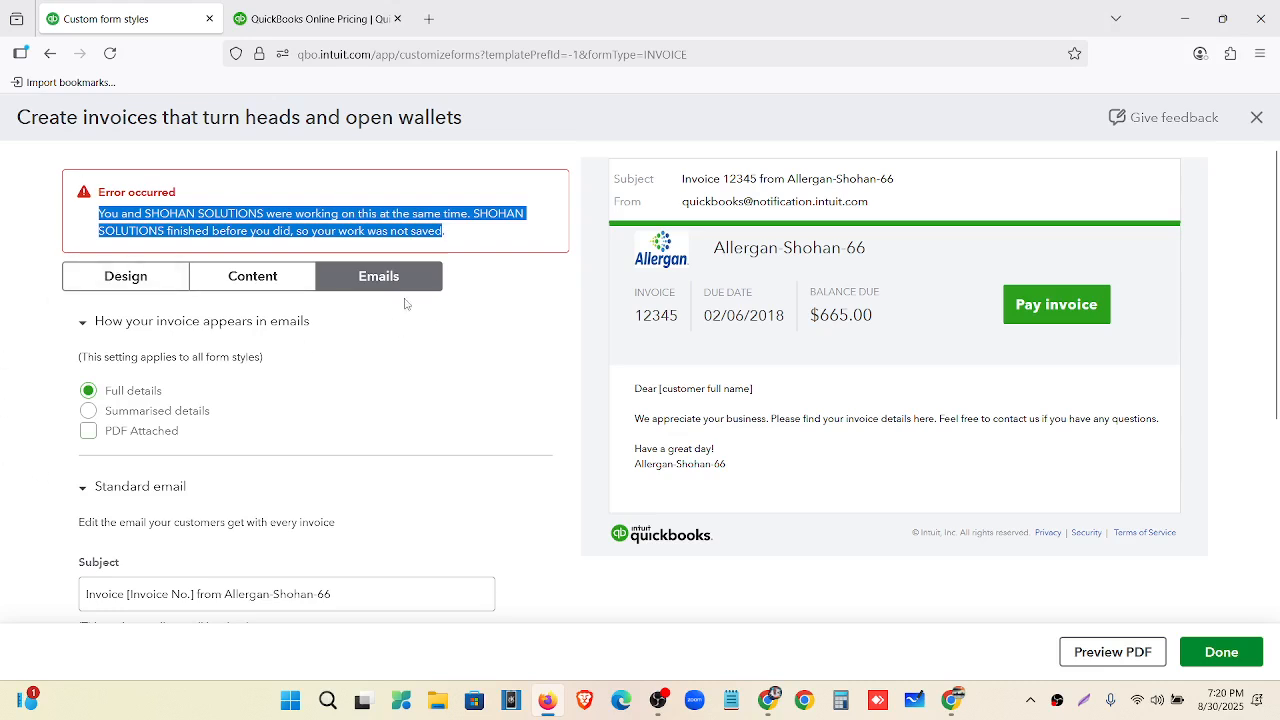
pyautogui.click(1224, 654)
pyautogui.click(1256, 118)
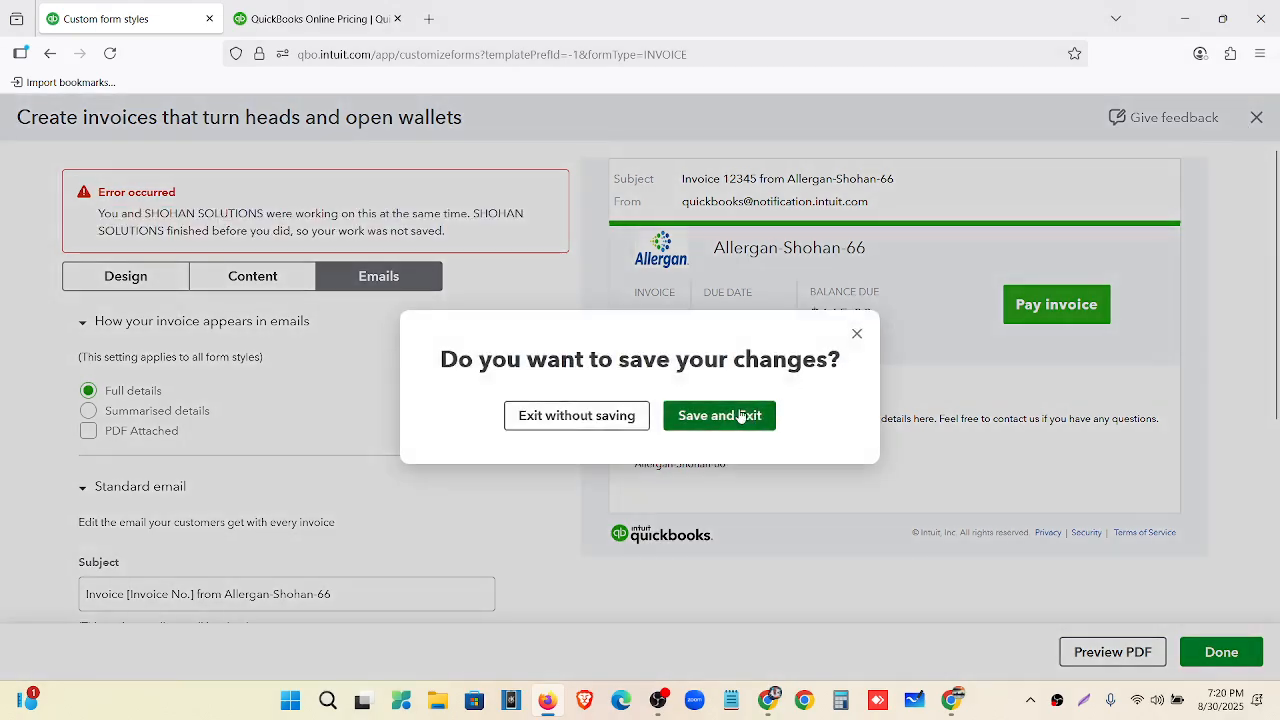
pyautogui.click(718, 424)
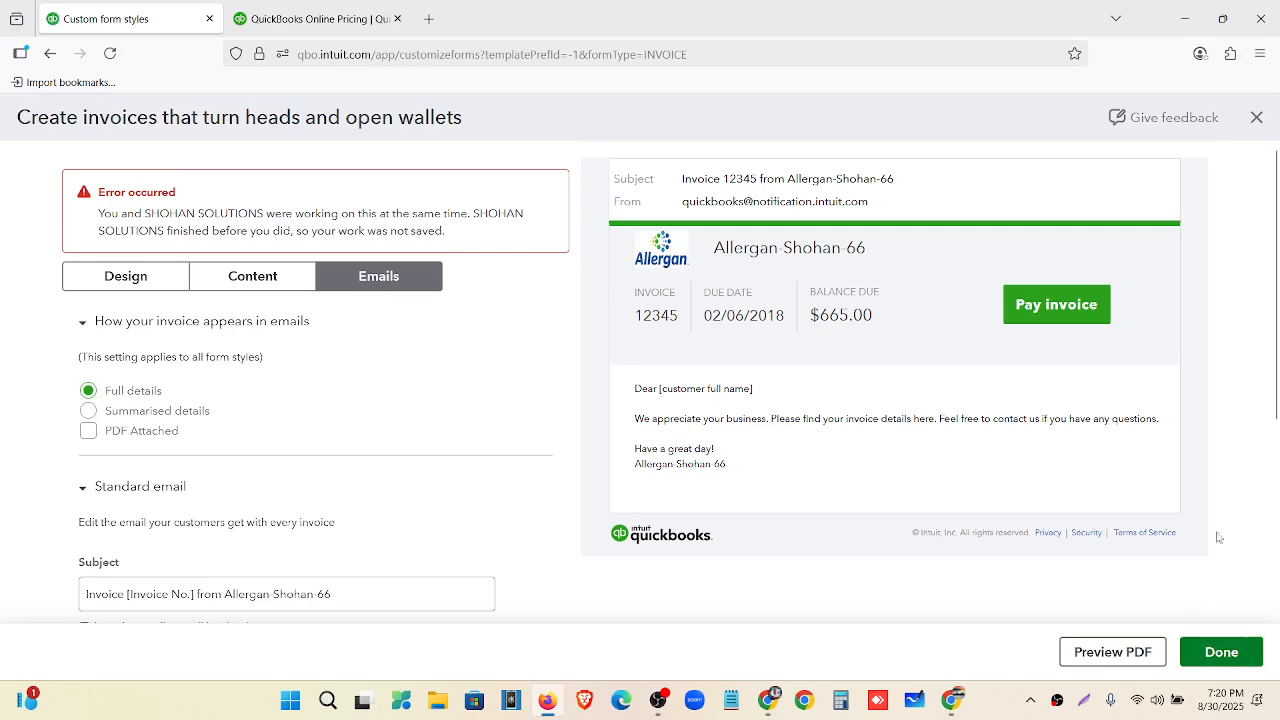
pyautogui.click(1257, 117)
pyautogui.click(576, 416)
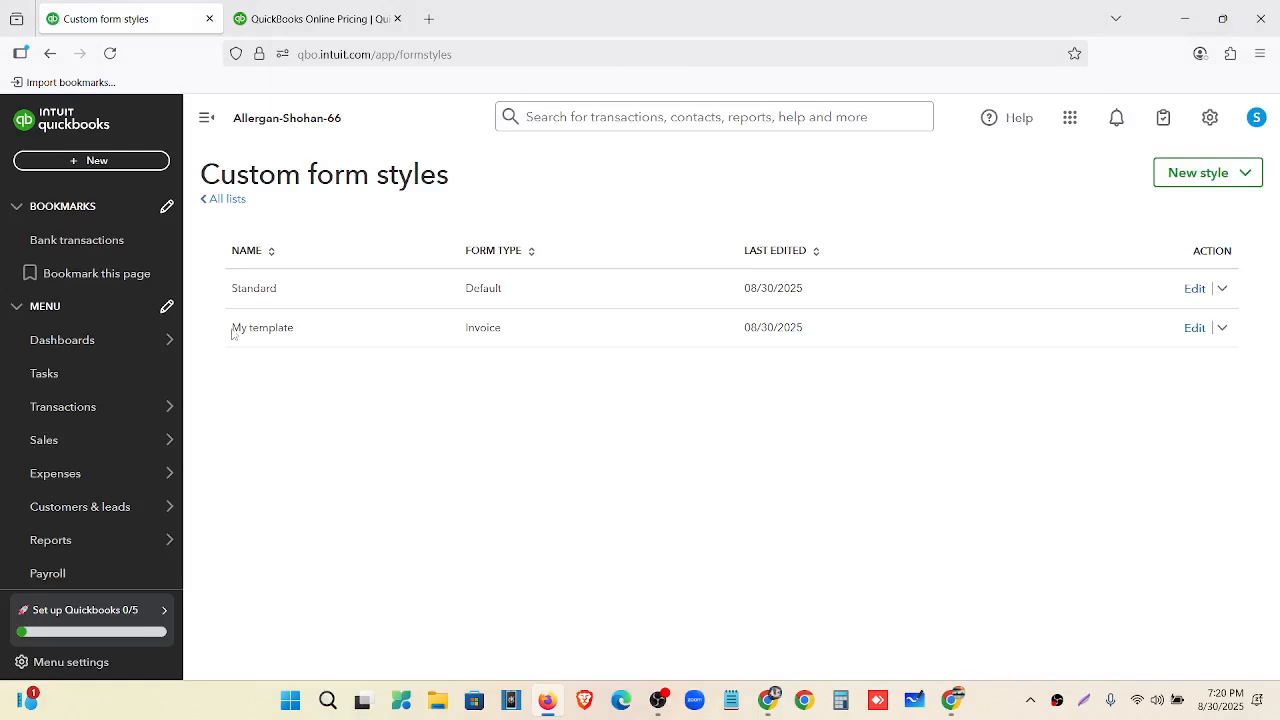
pyautogui.click(111, 54)
pyautogui.click(1223, 330)
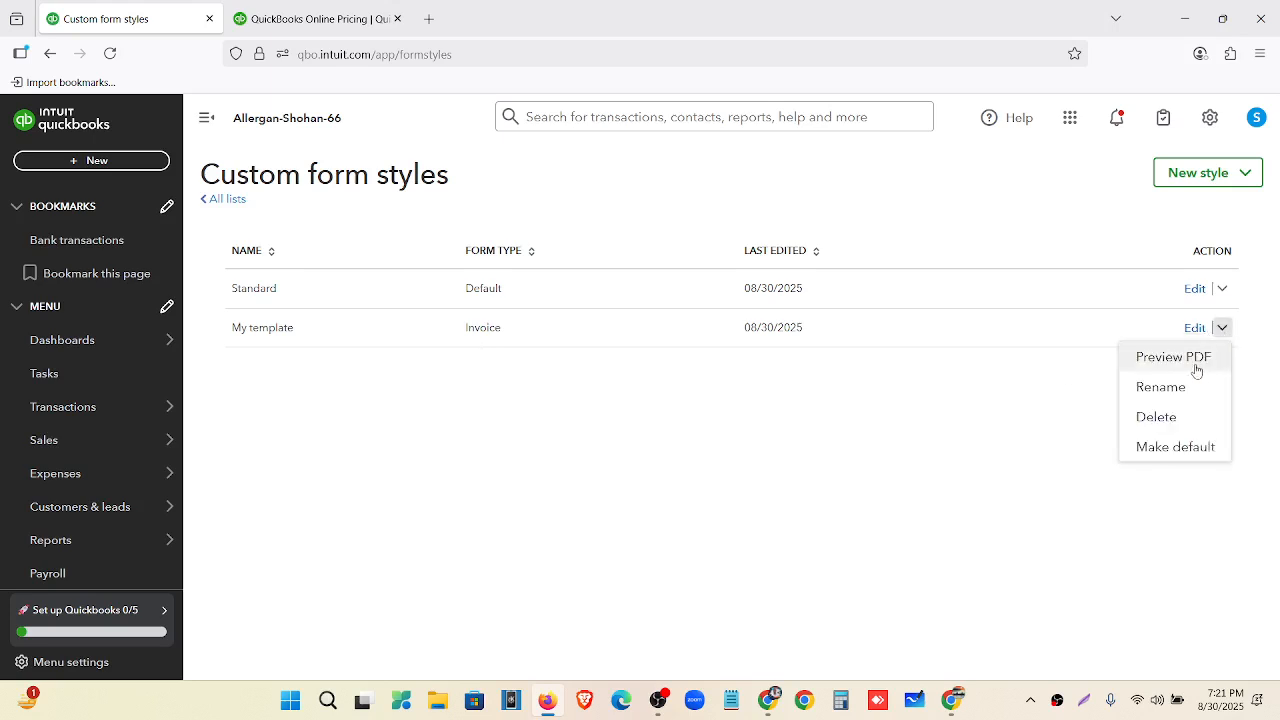
pyautogui.click(1197, 368)
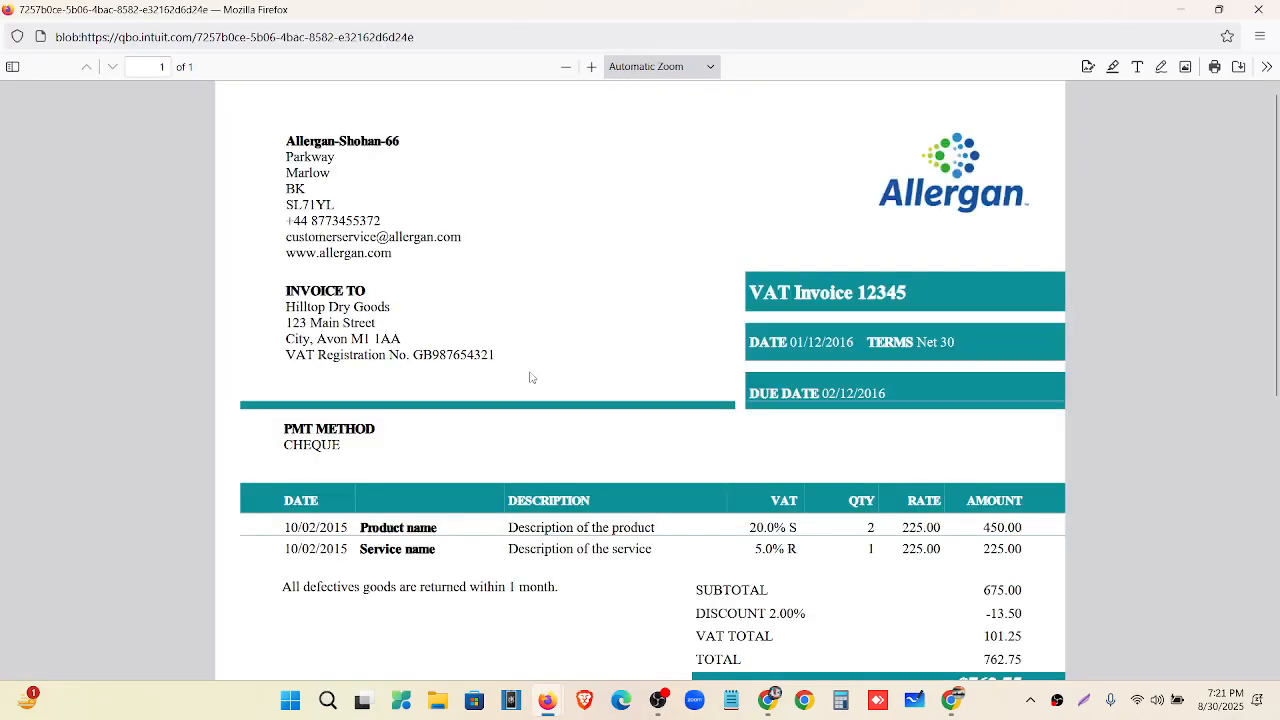
pyautogui.scroll(-2, 900, 245)
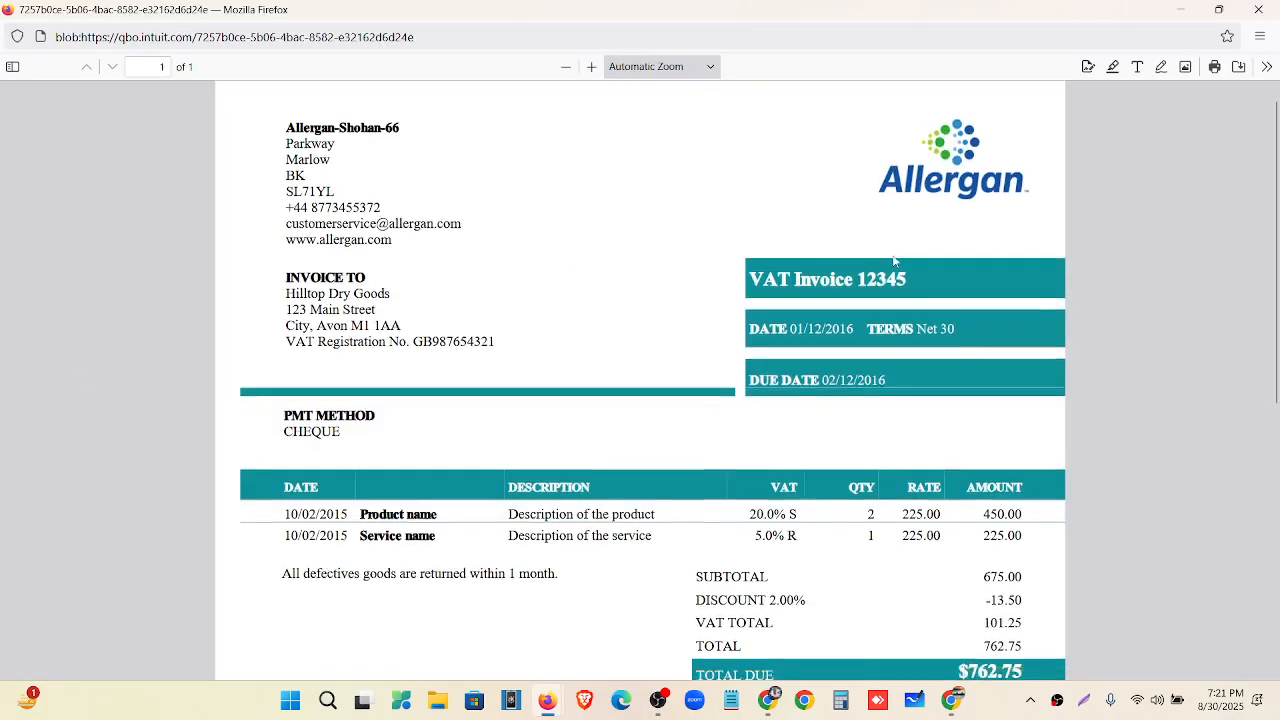
pyautogui.scroll(-5, 894, 260)
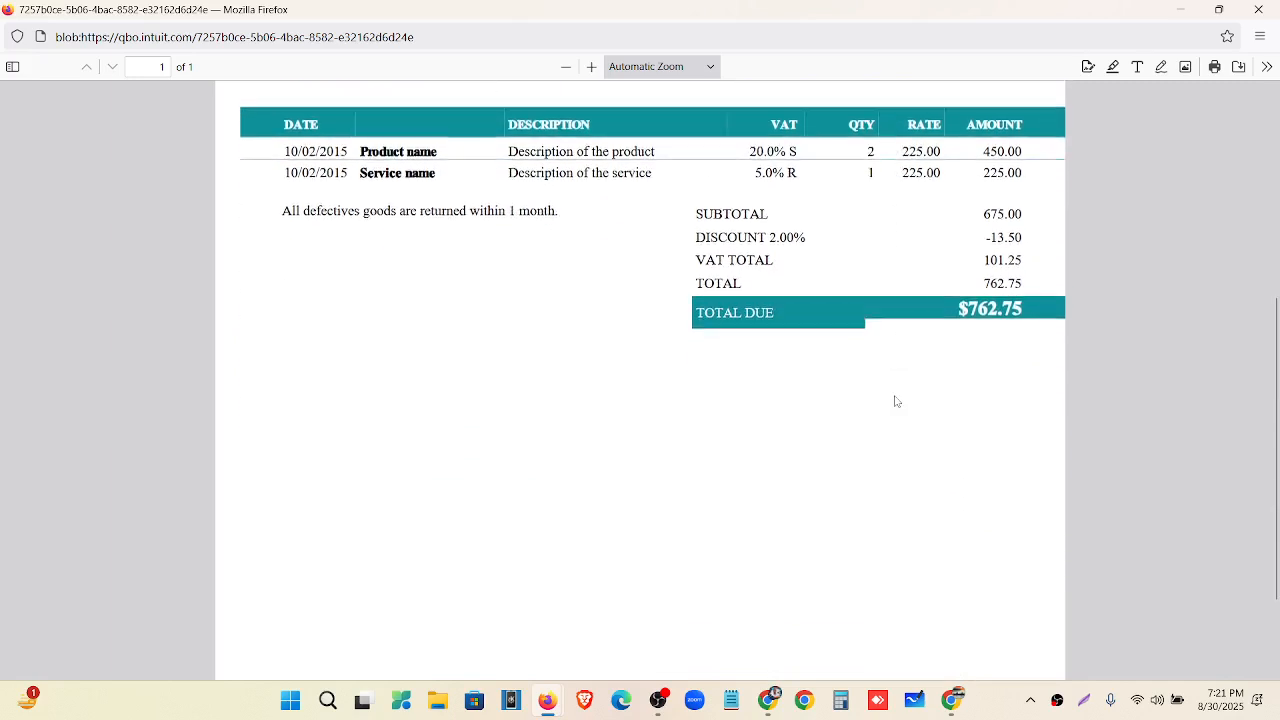
pyautogui.scroll(7, 895, 410)
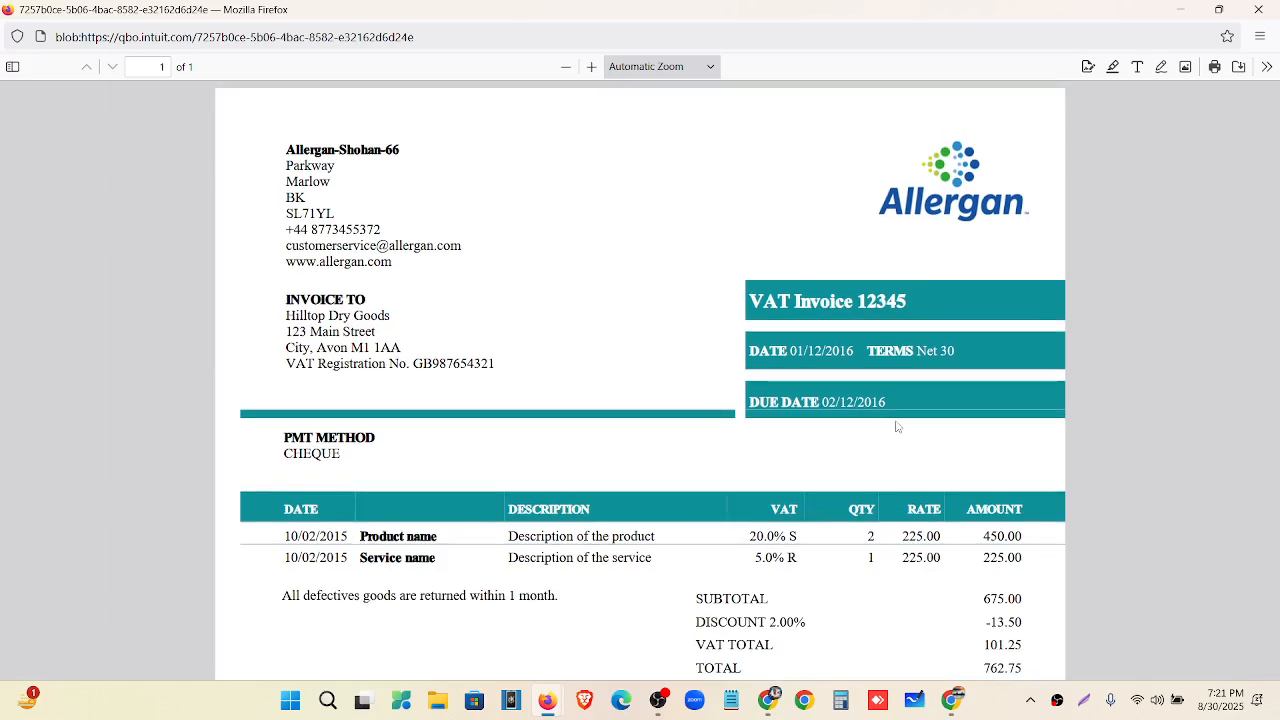
pyautogui.scroll(-3, 420, 390)
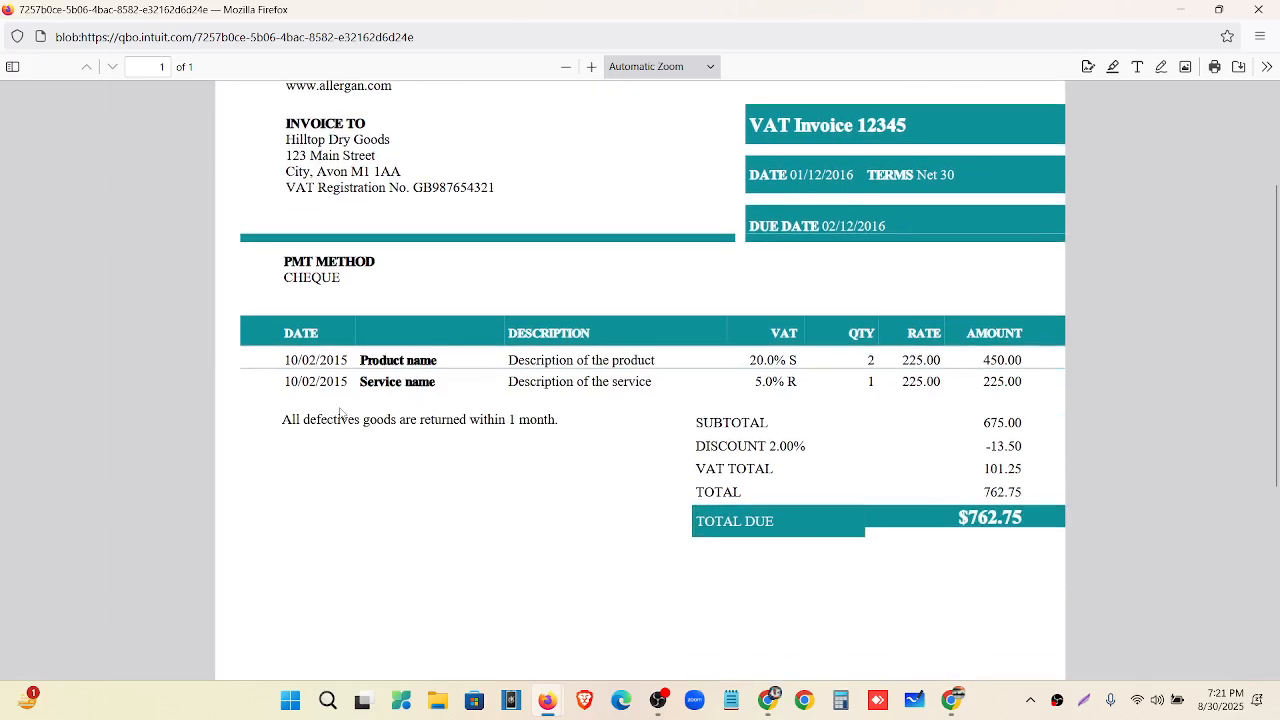
pyautogui.scroll(3, 670, 324)
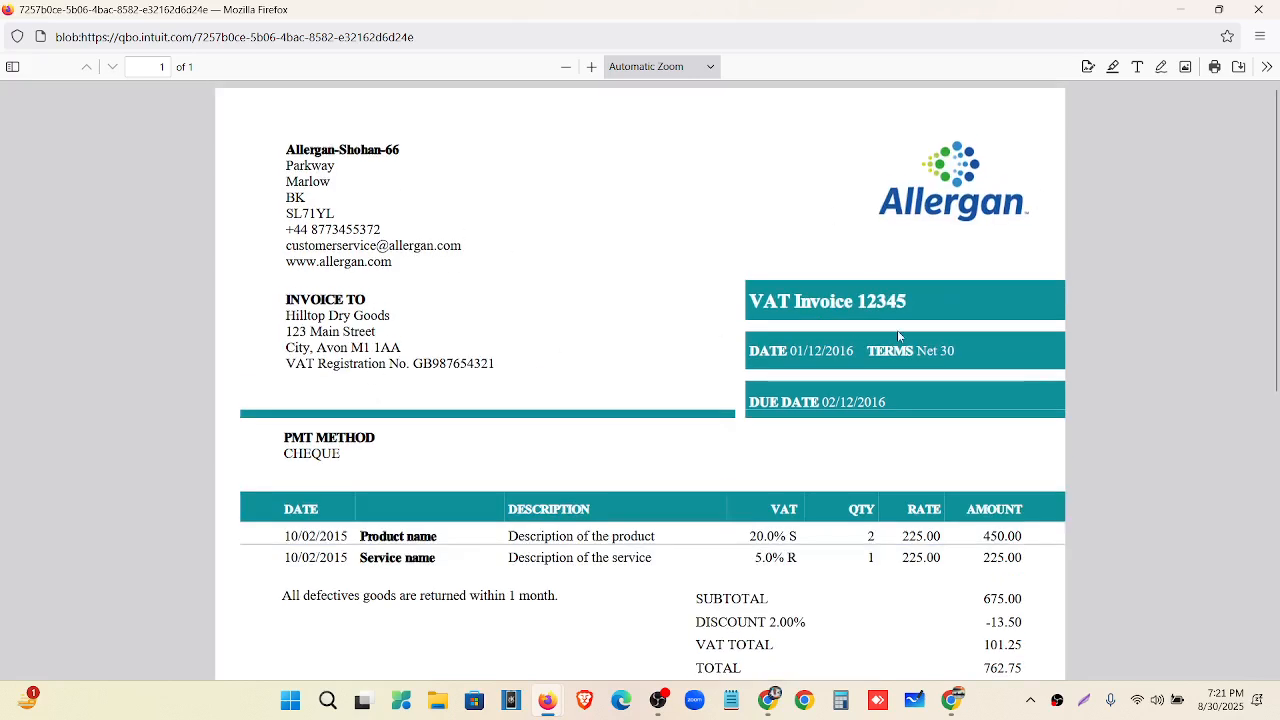
pyautogui.scroll(-5, 887, 354)
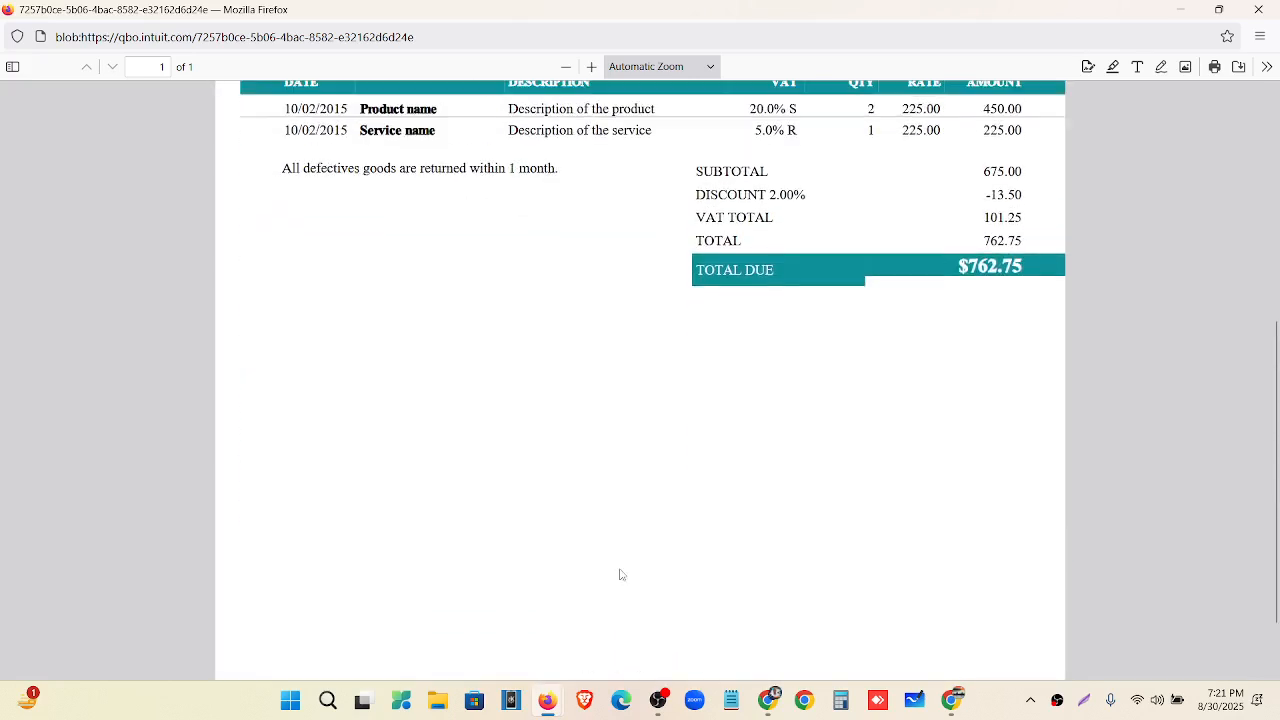
pyautogui.click(1258, 9)
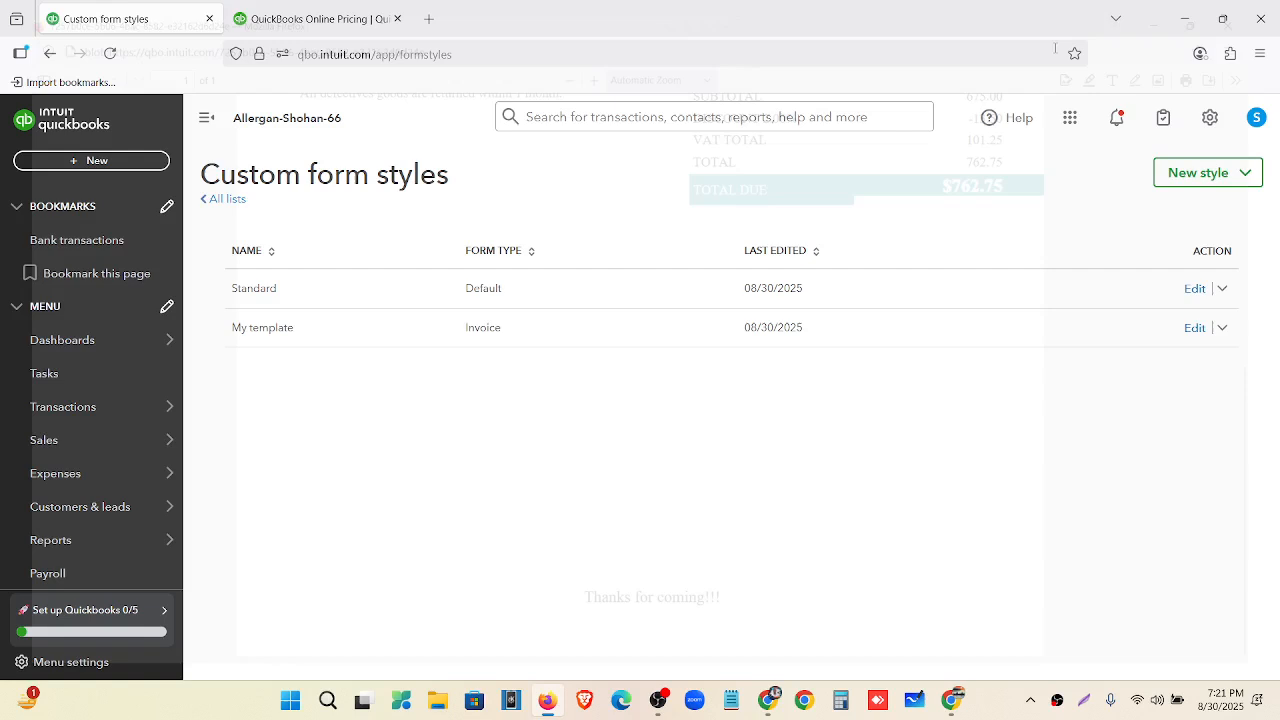
# Make My template the default invoice style, then switch to the assignments document window.
pyautogui.click(1224, 330)
pyautogui.click(1197, 446)
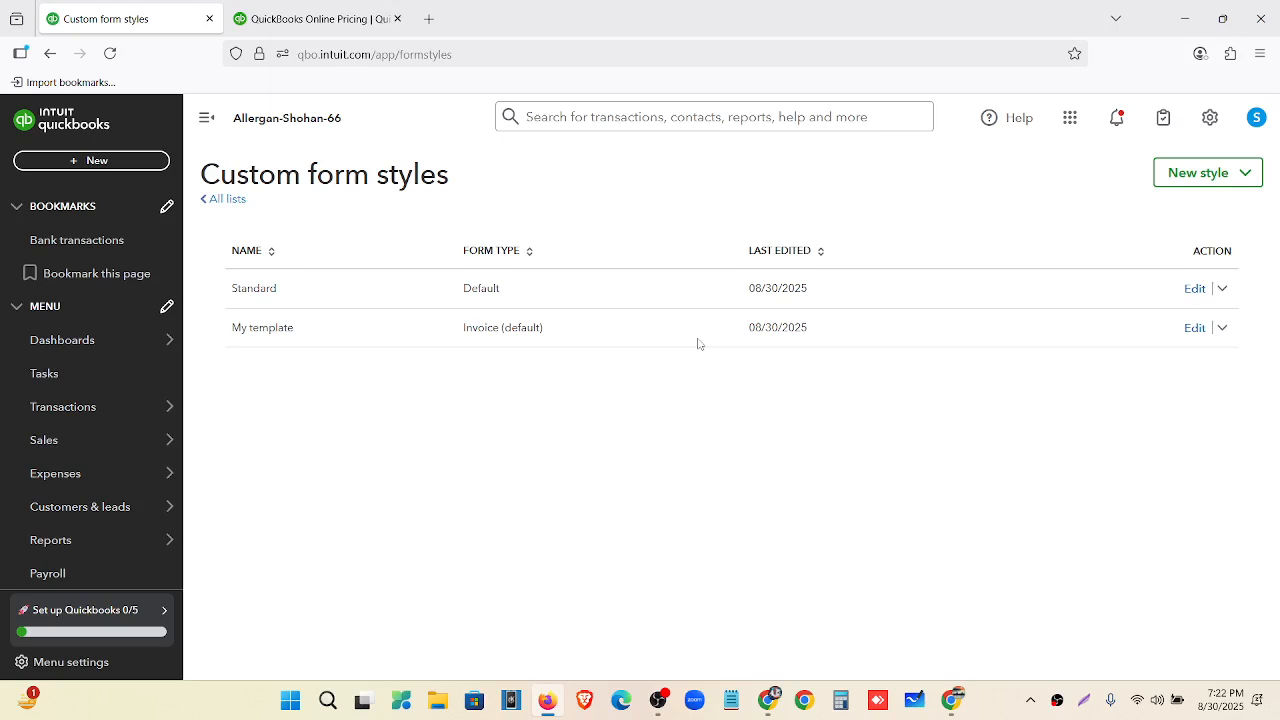
pyautogui.click(771, 708)
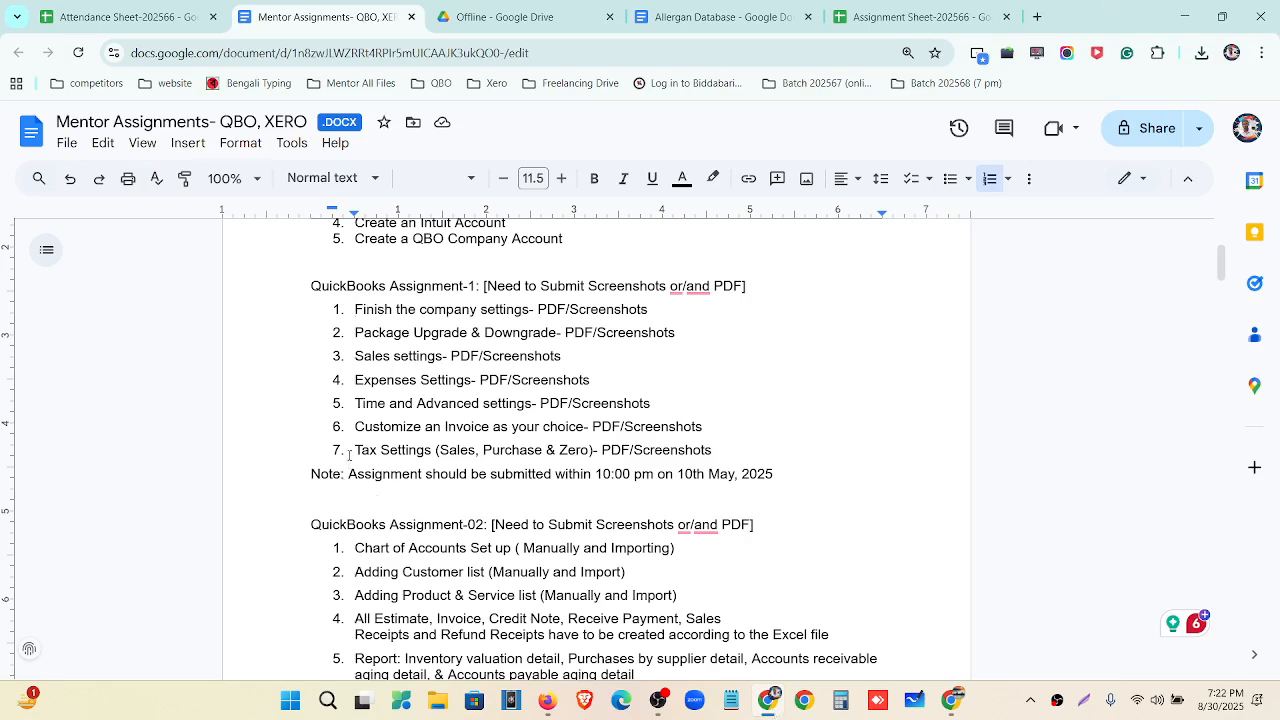
# Read the Allergan Database Q 1.1 tax rates (sales 10%, purchase 8%, zero-rated 0%), then minimise Chrome.
pyautogui.moveTo(355, 450); pyautogui.dragTo(729, 456)
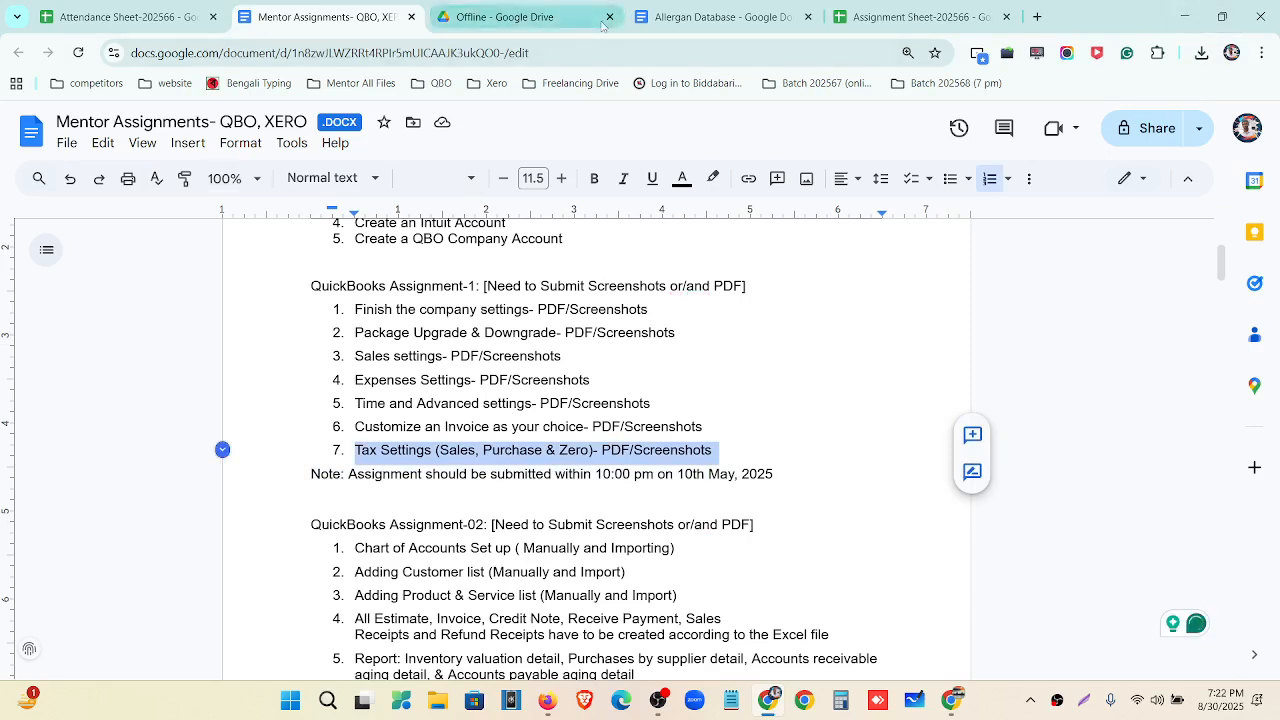
pyautogui.click(664, 18)
pyautogui.scroll(-3, 527, 370)
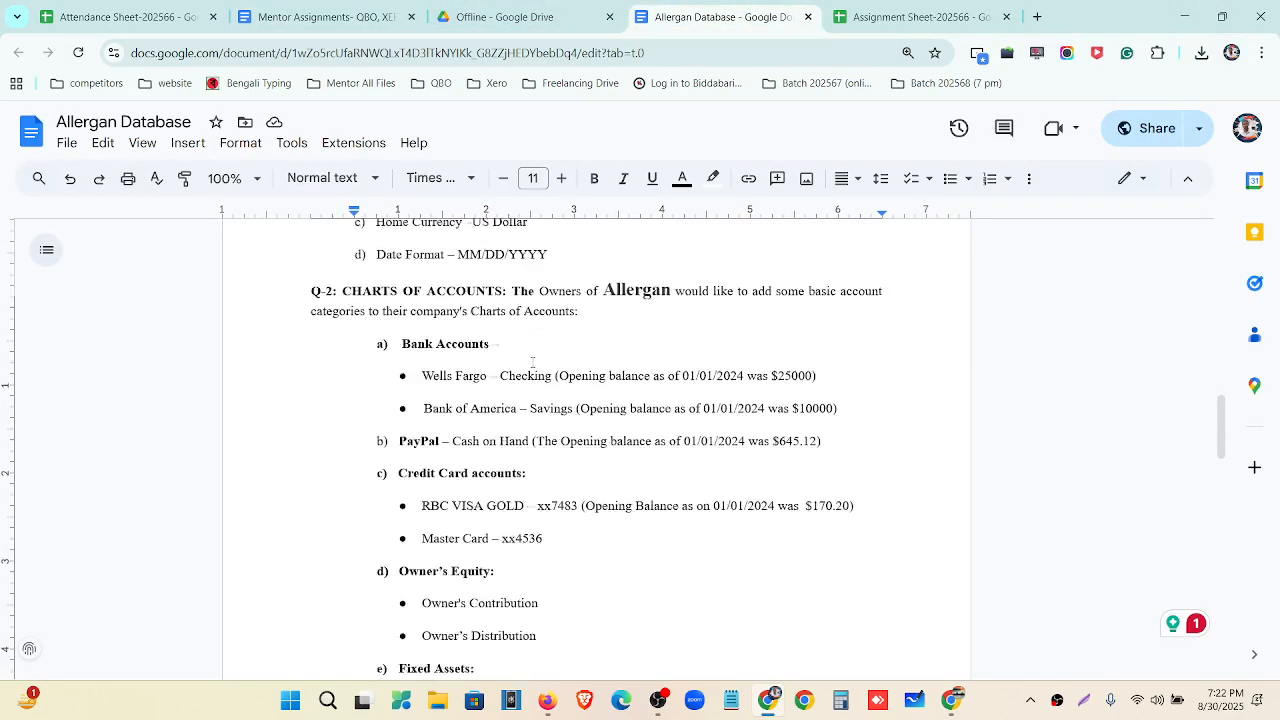
pyautogui.scroll(2, 514, 416)
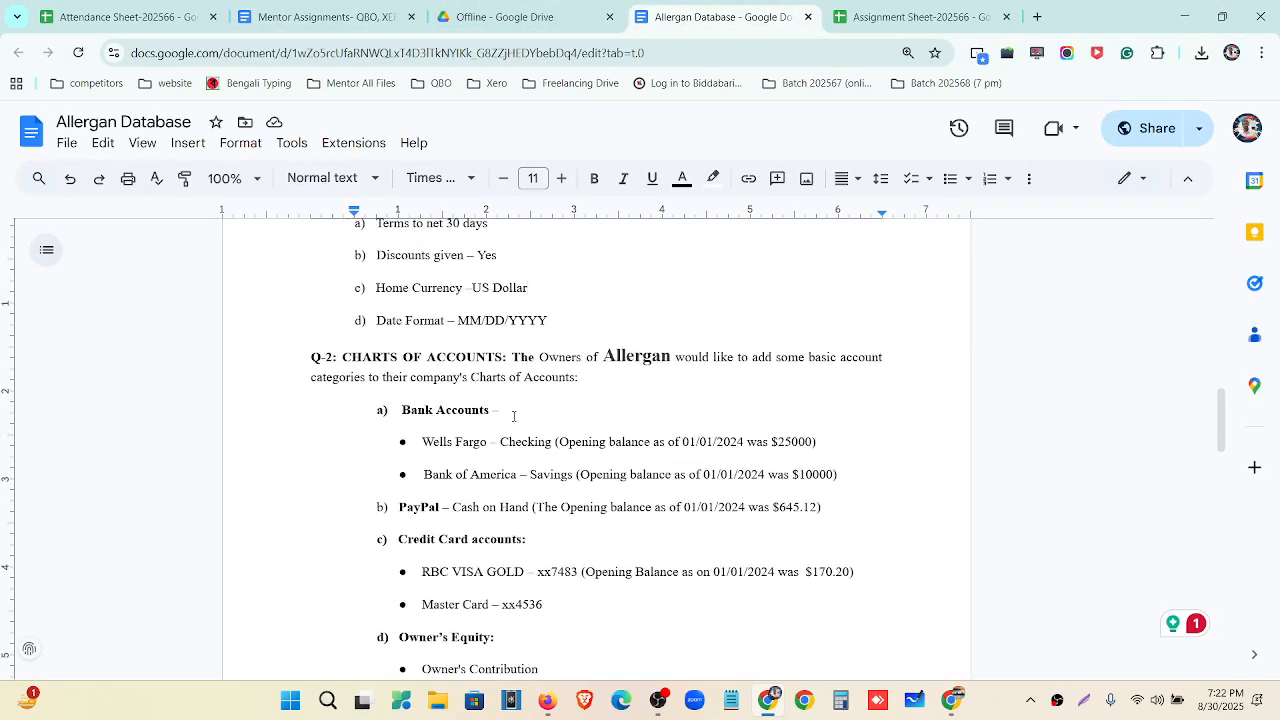
pyautogui.scroll(8, 514, 416)
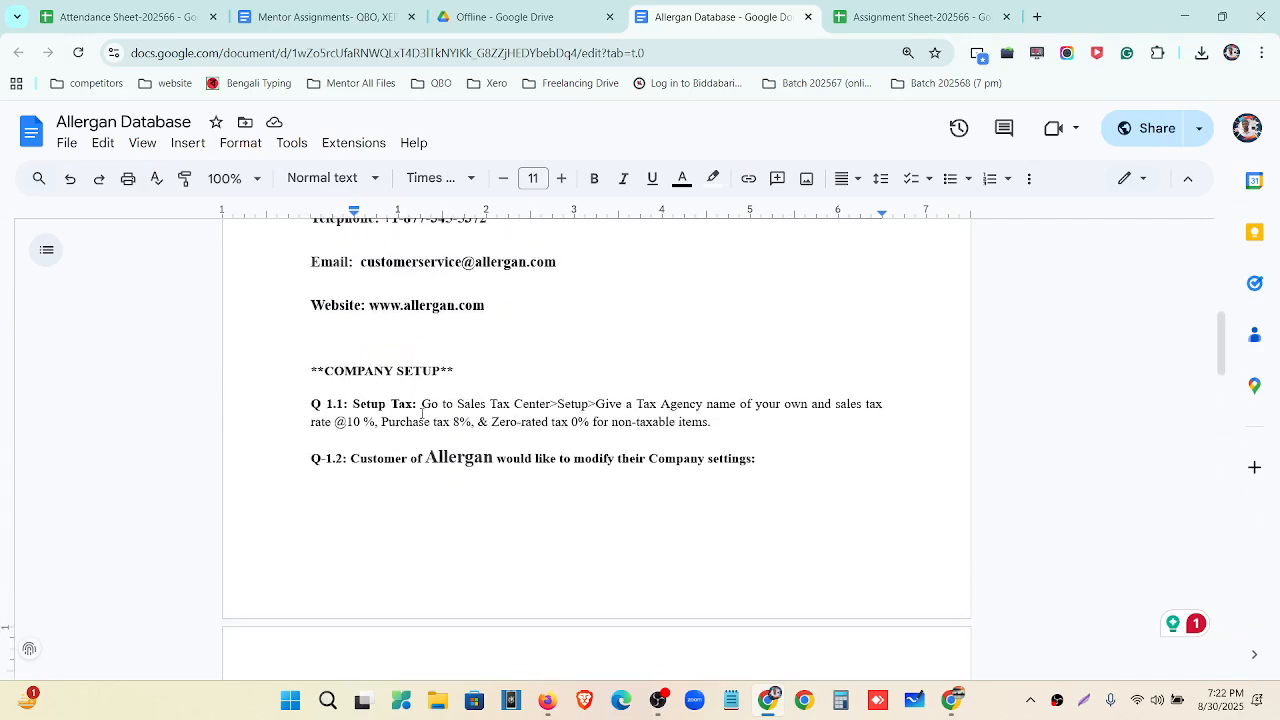
pyautogui.moveTo(423, 404); pyautogui.dragTo(720, 431)
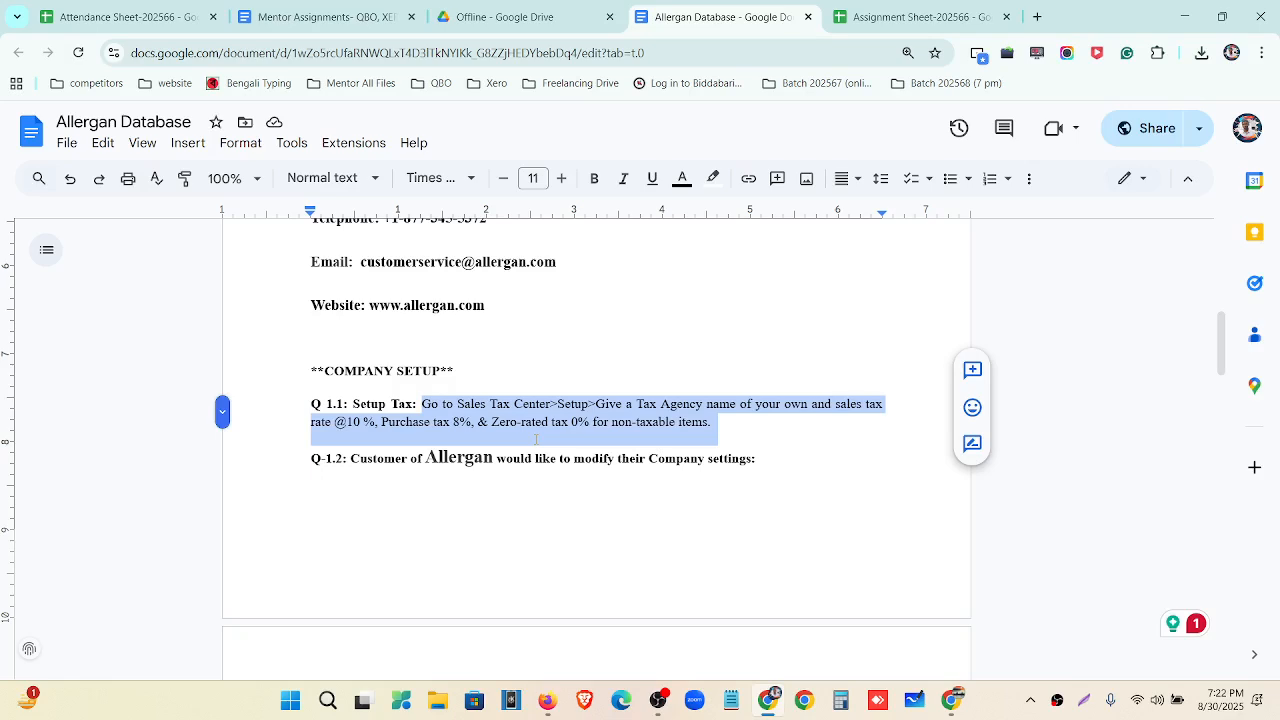
pyautogui.scroll(7, 497, 410)
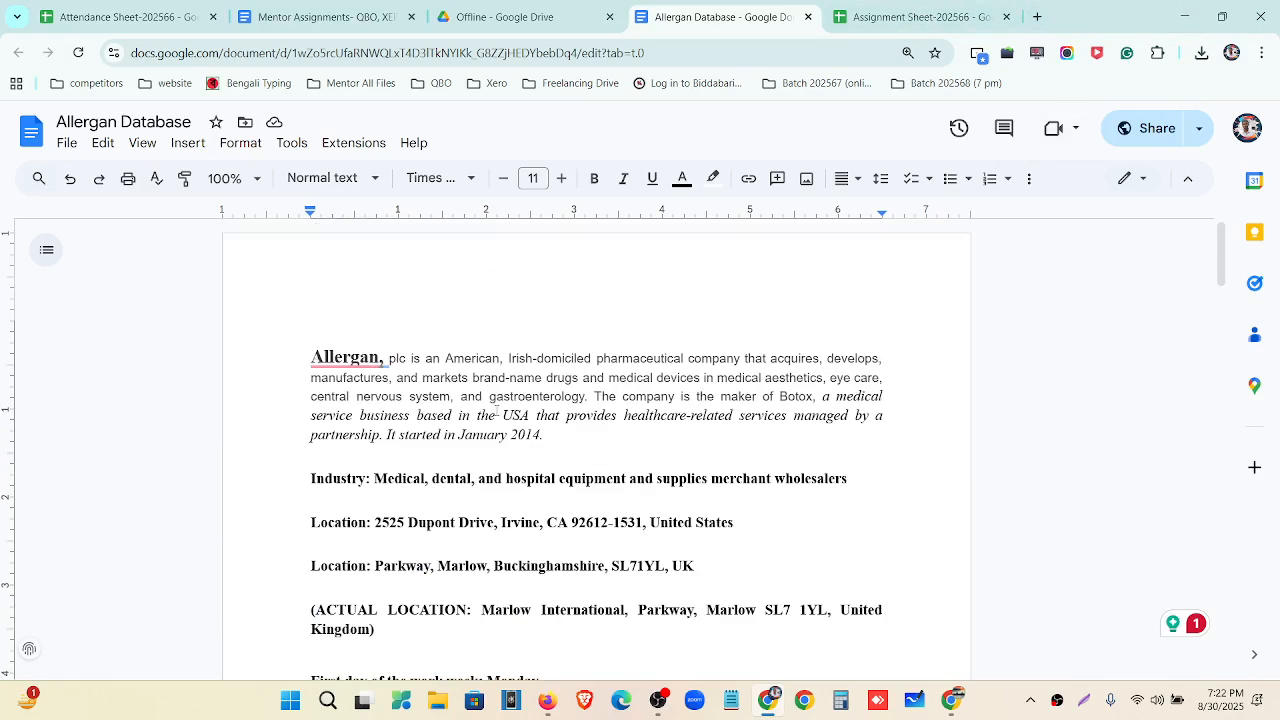
pyautogui.scroll(-7, 497, 410)
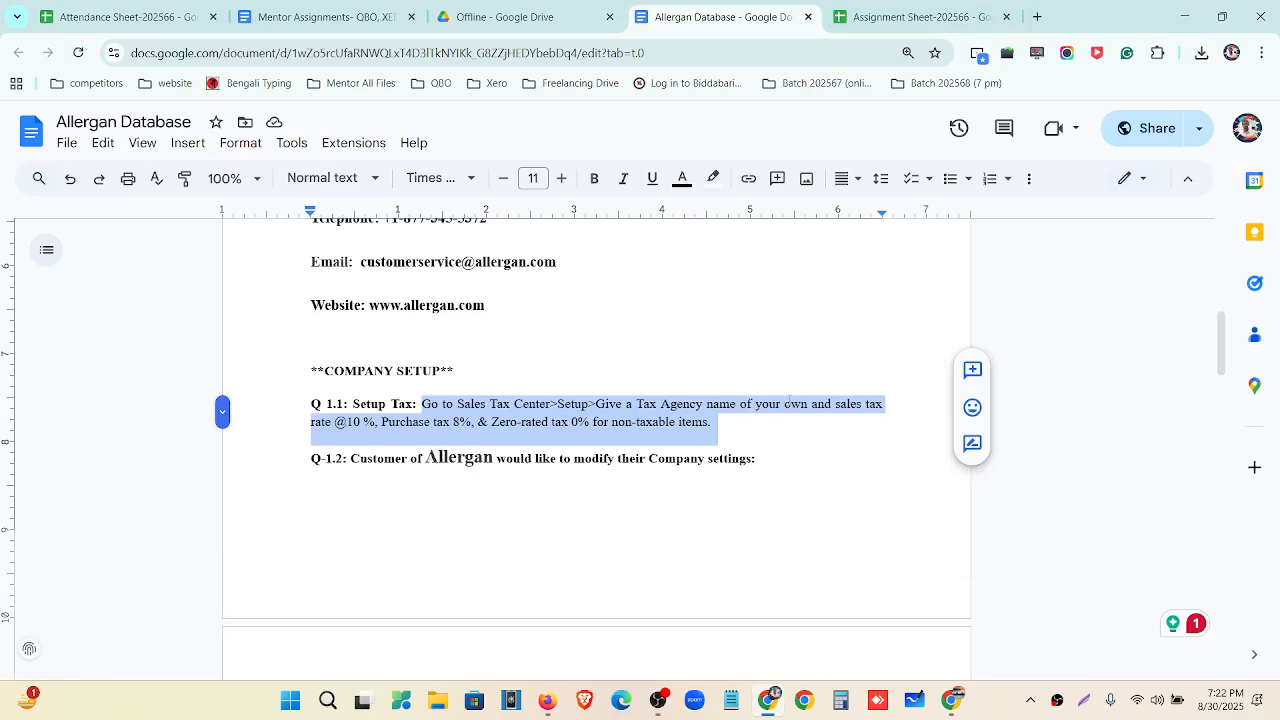
pyautogui.moveTo(837, 411); pyautogui.dragTo(363, 424)
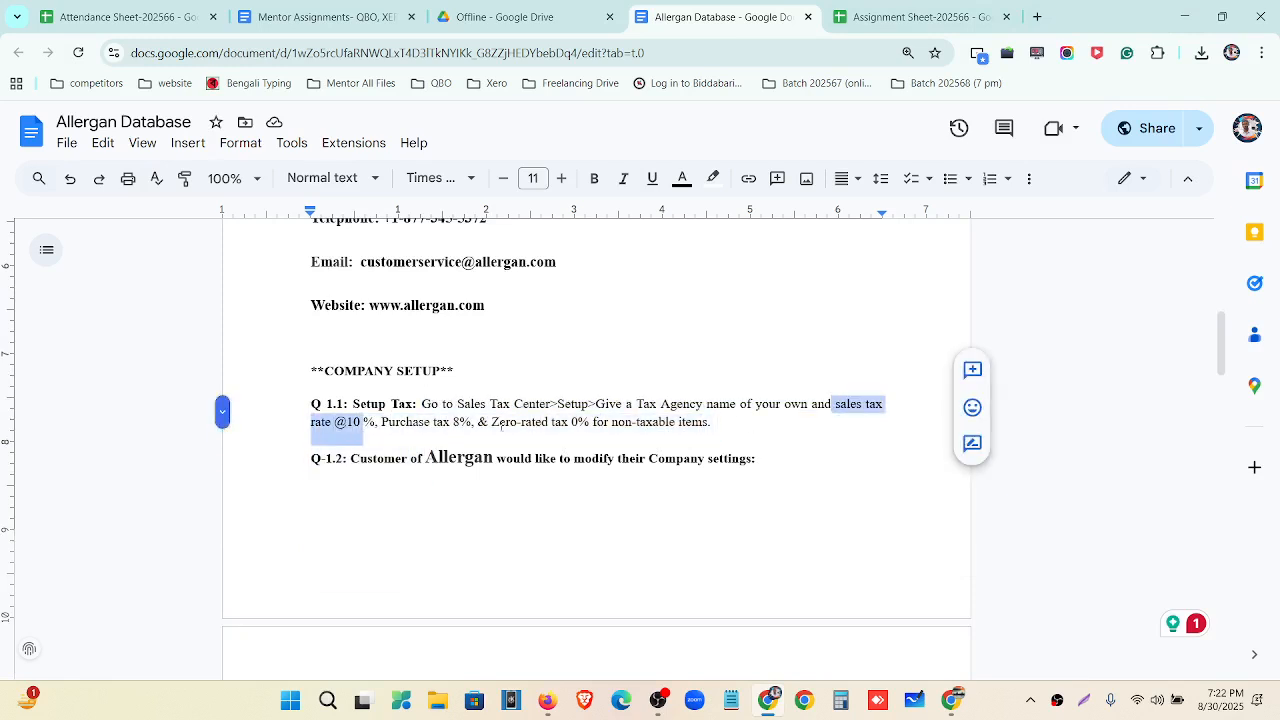
pyautogui.click(1184, 17)
# Go from the dashboard to the Taxes VAT page.
pyautogui.click(84, 350)
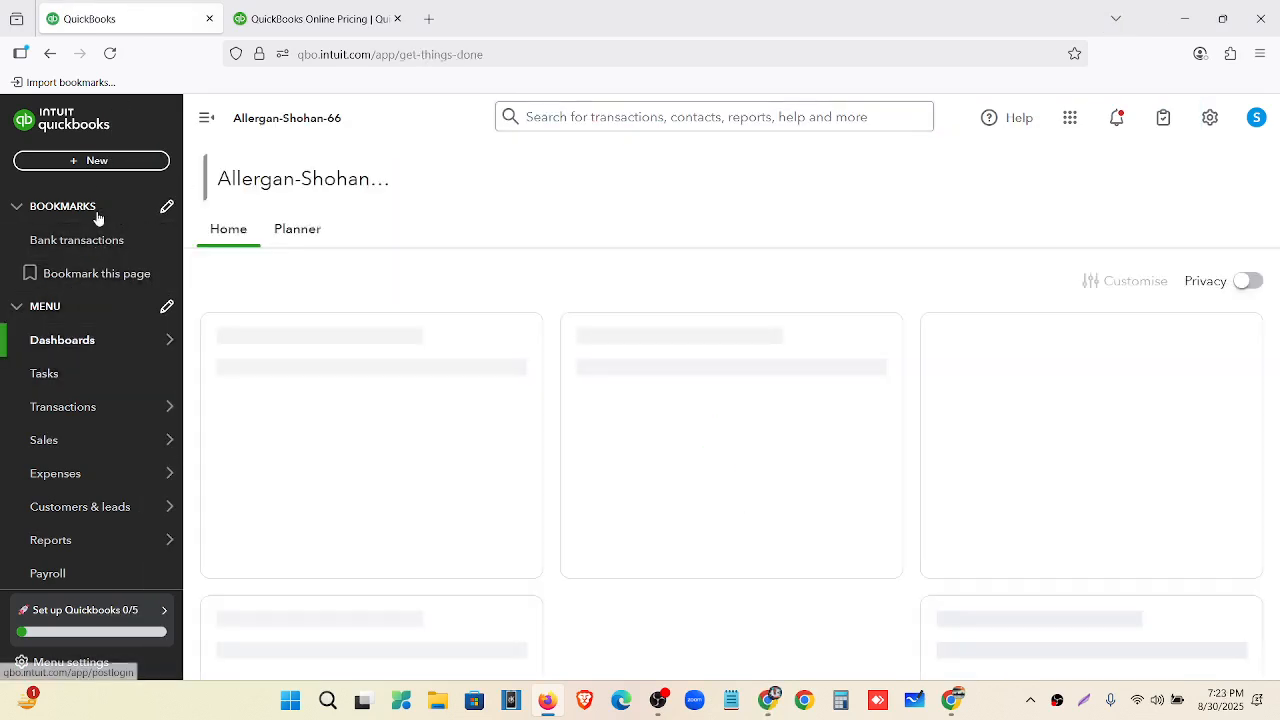
pyautogui.scroll(-3, 97, 214)
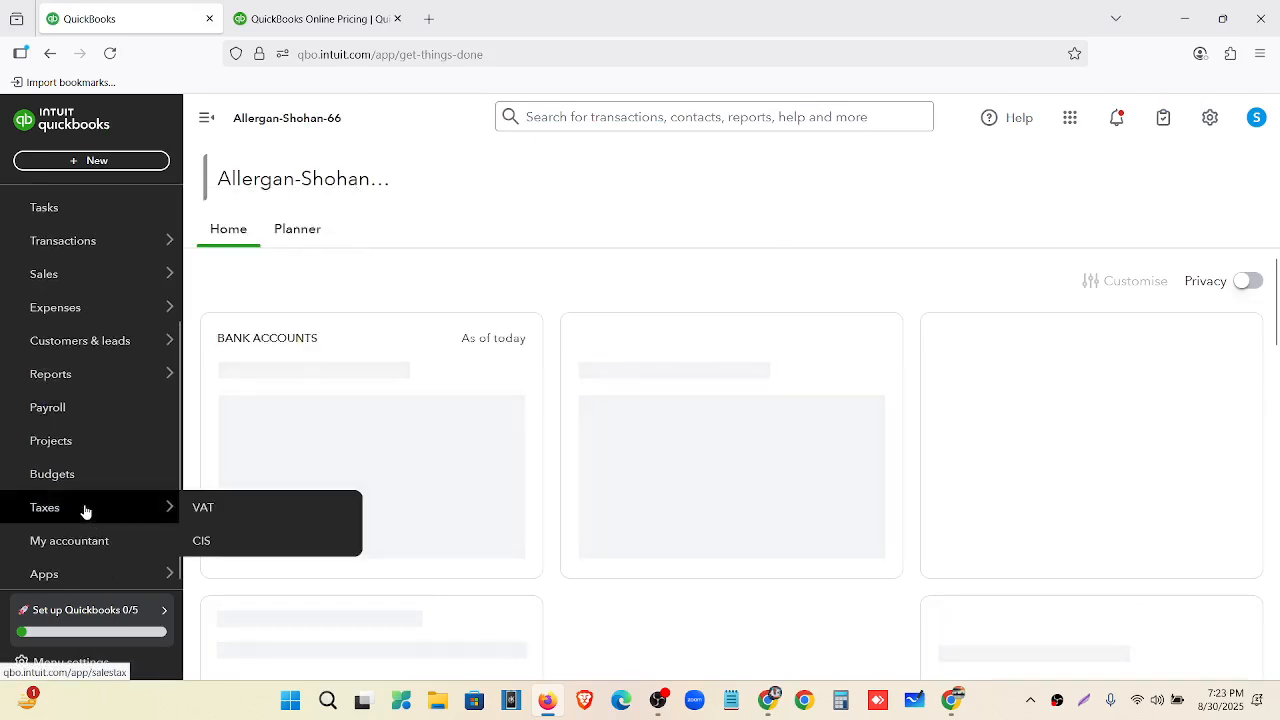
pyautogui.click(85, 508)
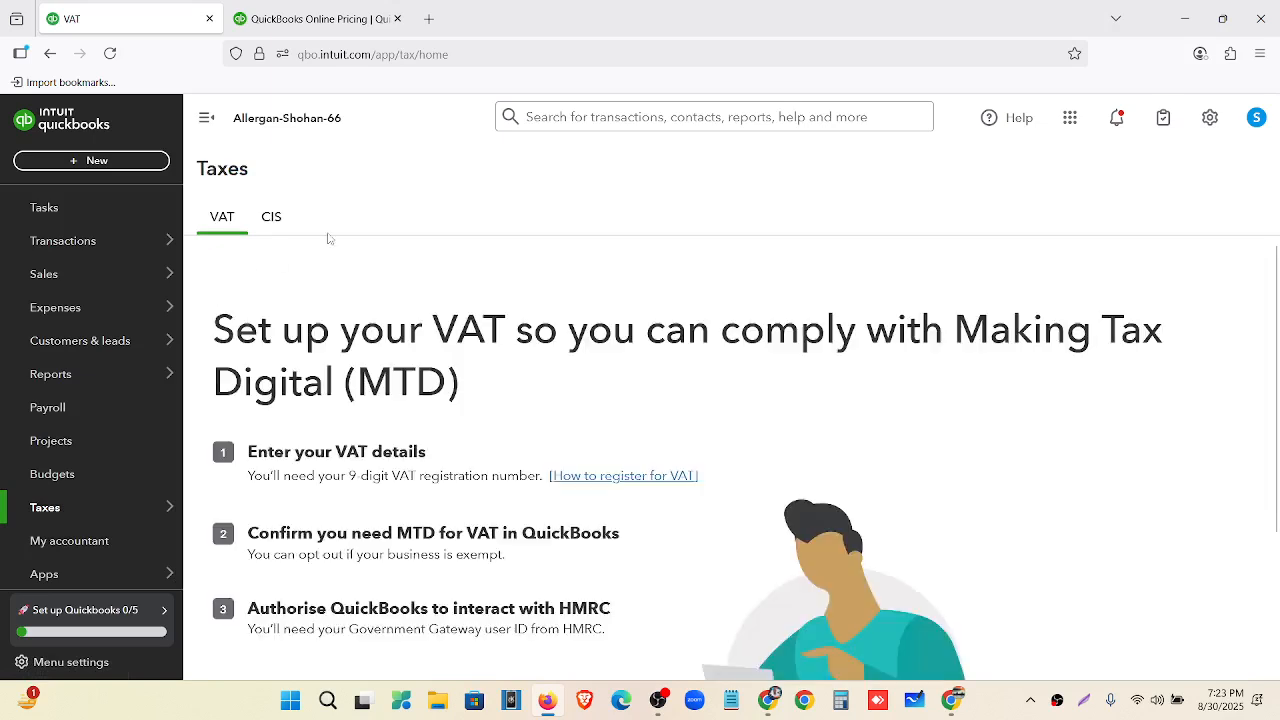
pyautogui.scroll(-3, 340, 363)
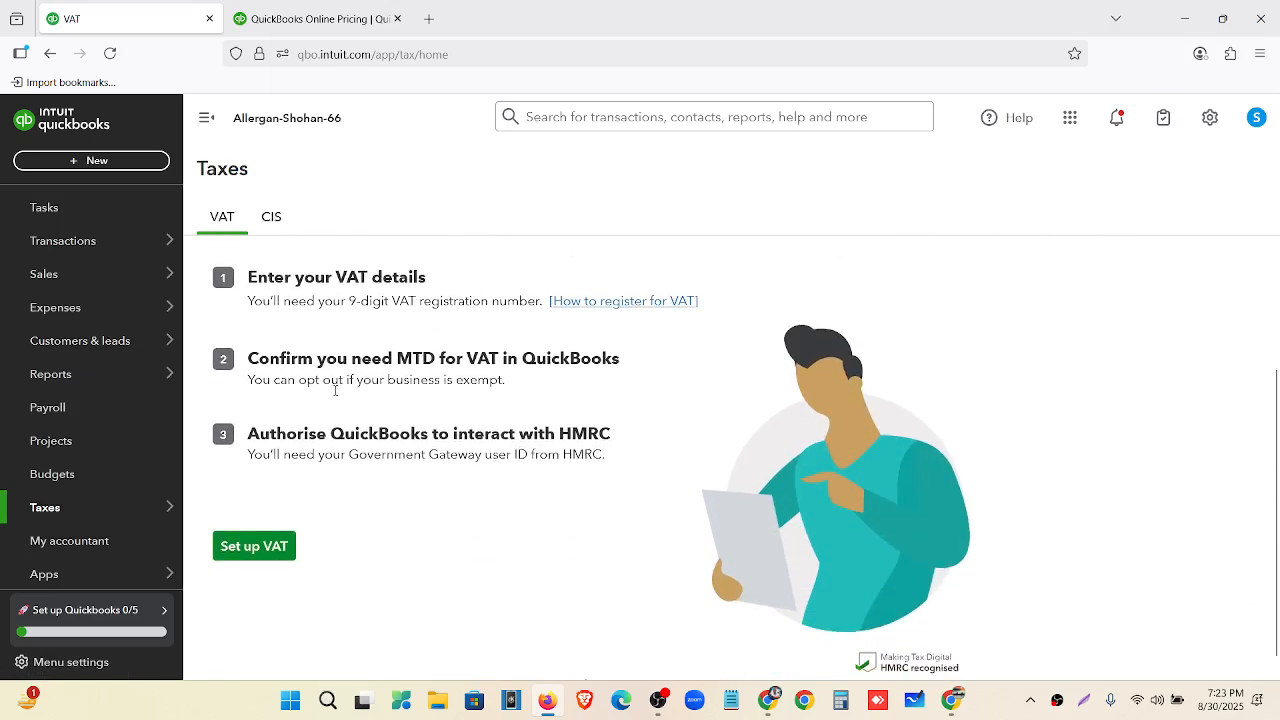
pyautogui.scroll(3, 350, 400)
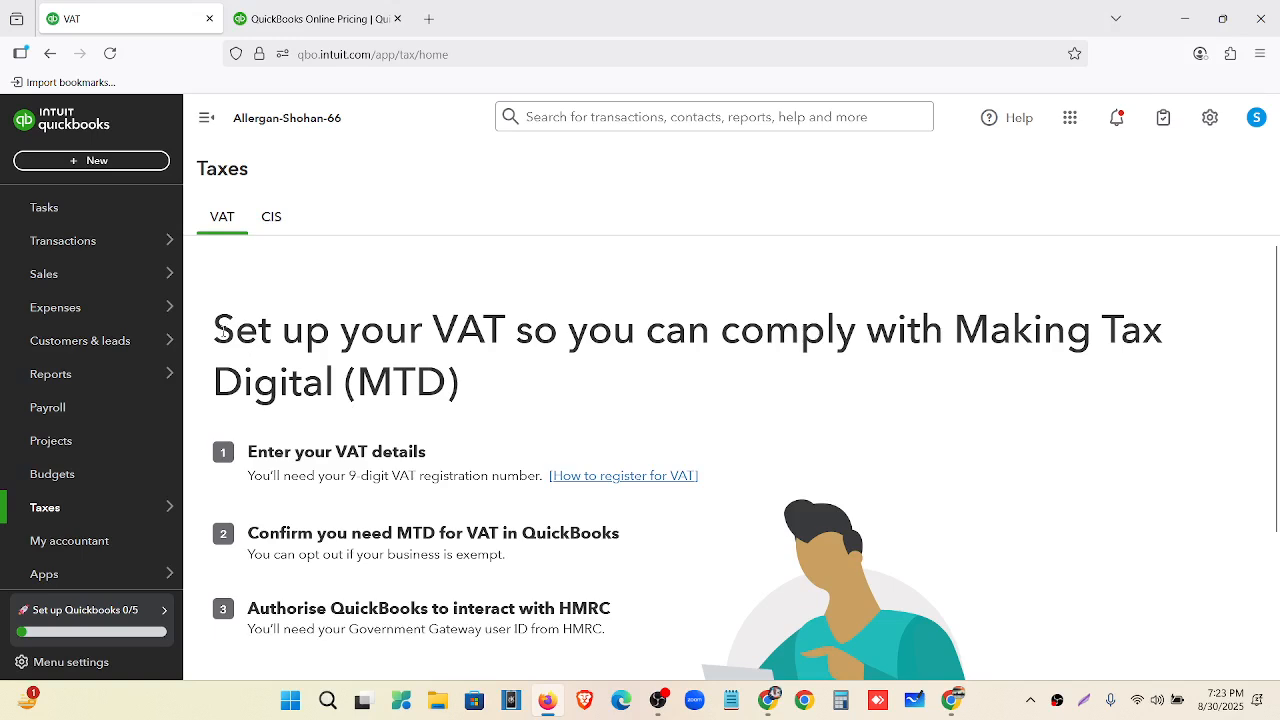
# Highlight the Making Tax Digital heading and its three setup step headings.
pyautogui.moveTo(214, 330); pyautogui.dragTo(578, 369)
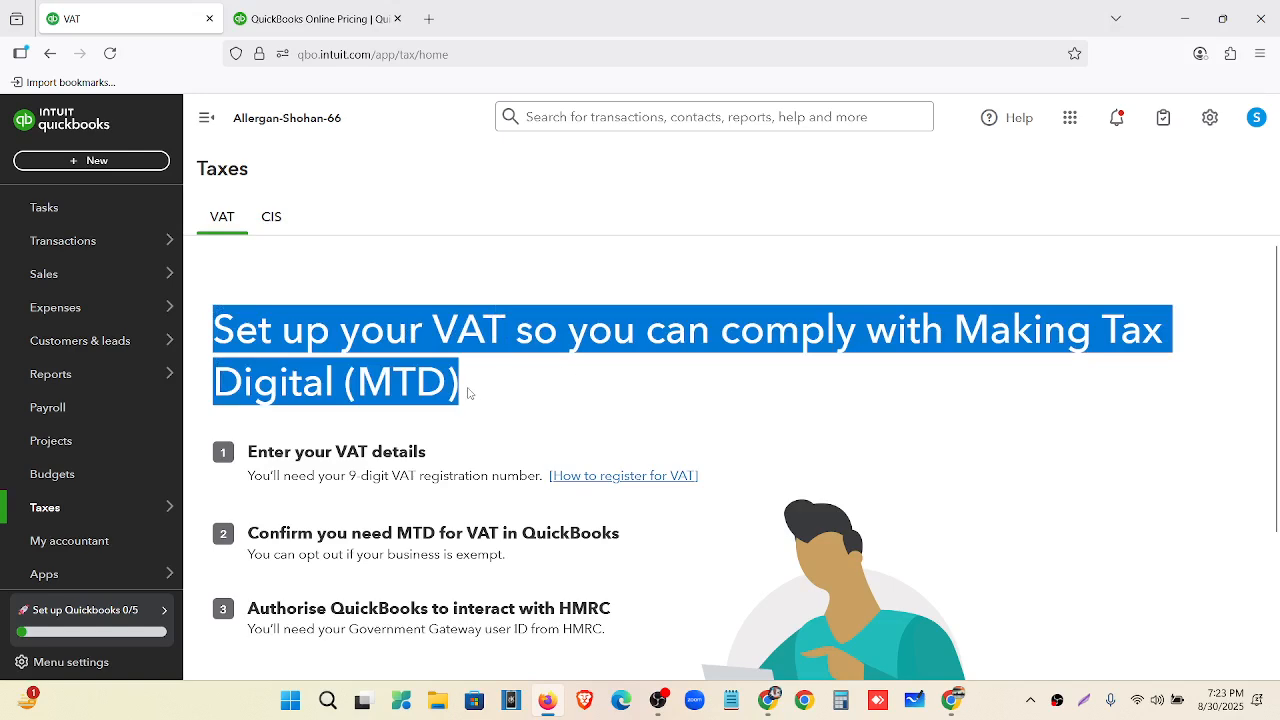
pyautogui.scroll(-2, 467, 393)
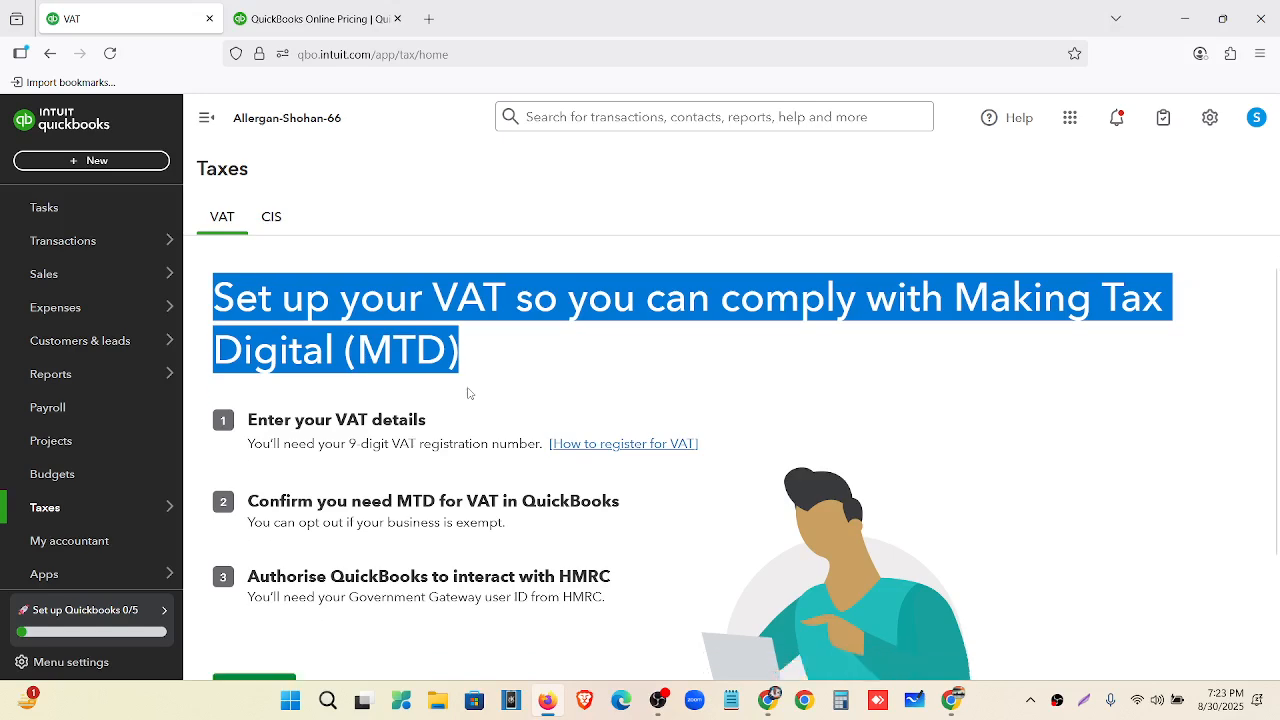
pyautogui.scroll(2, 363, 417)
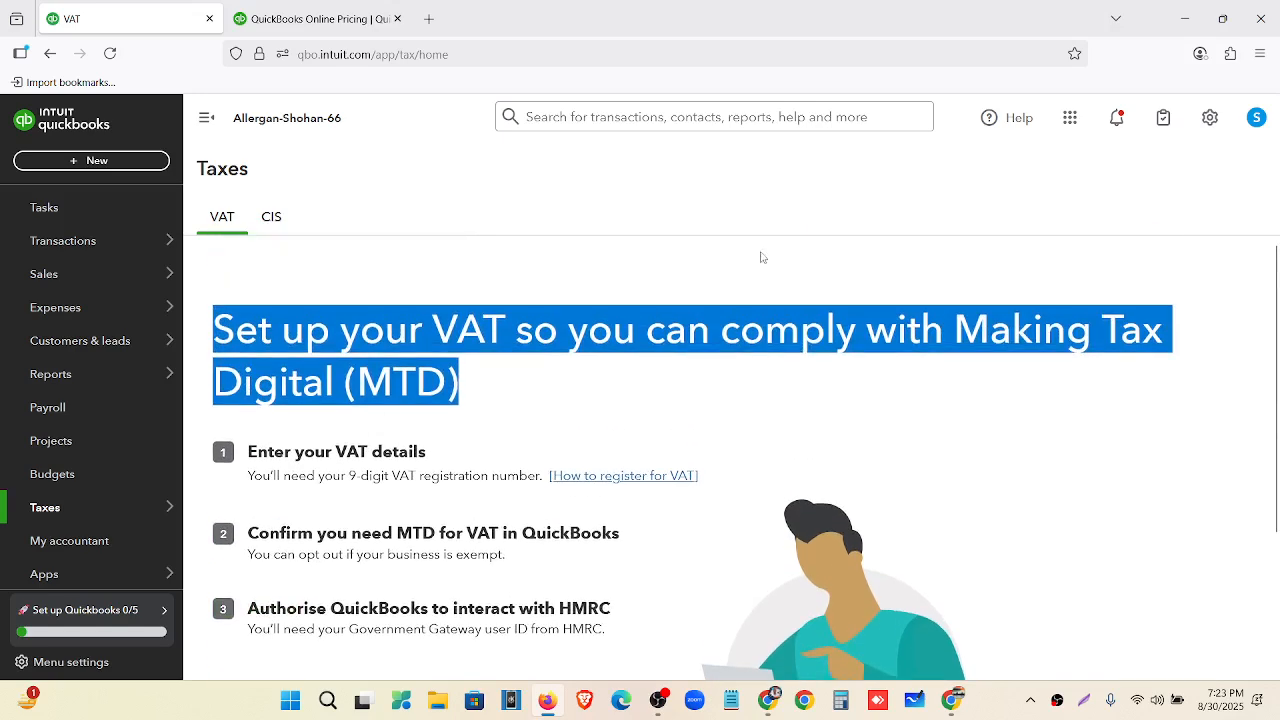
pyautogui.click(534, 391)
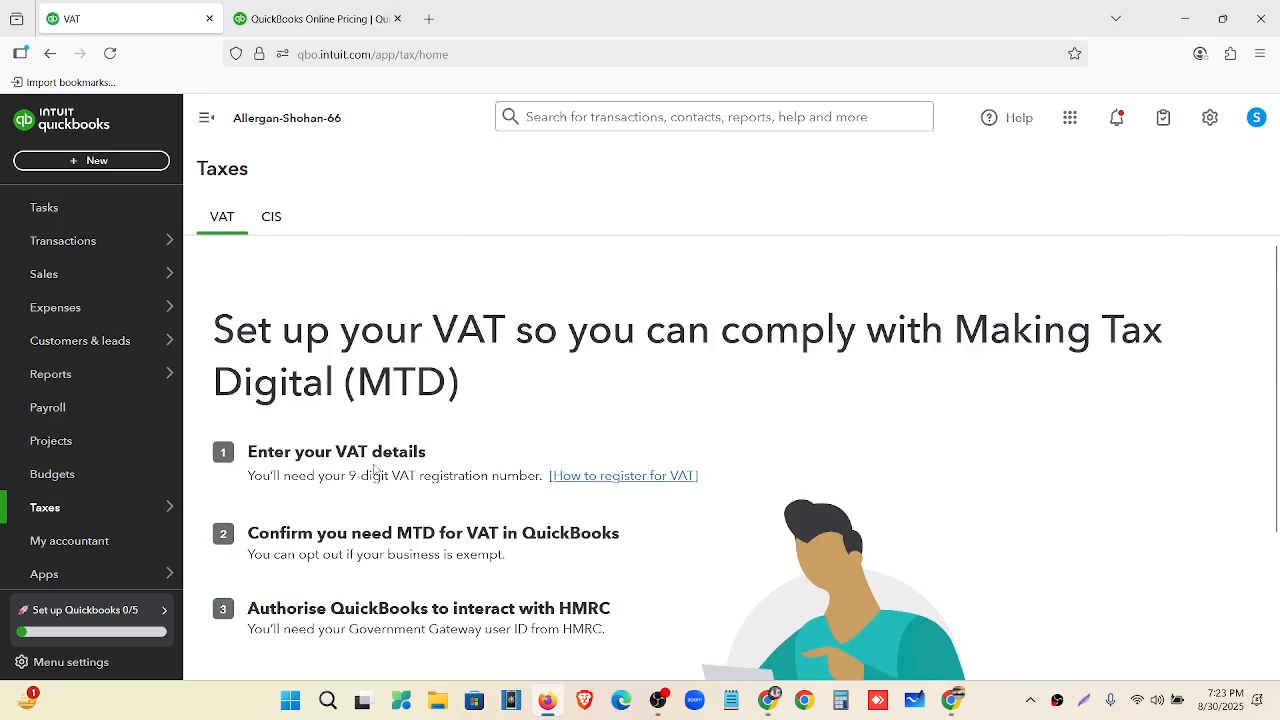
pyautogui.scroll(-1, 376, 468)
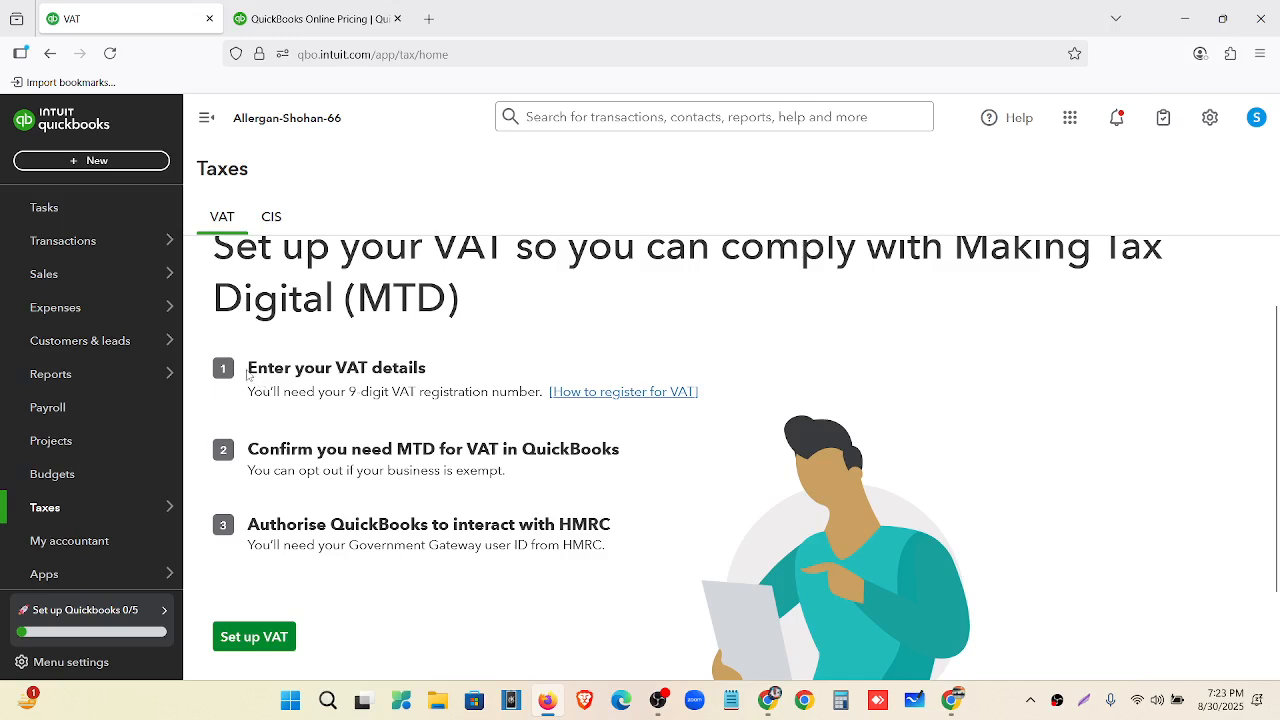
pyautogui.moveTo(248, 369); pyautogui.dragTo(435, 370)
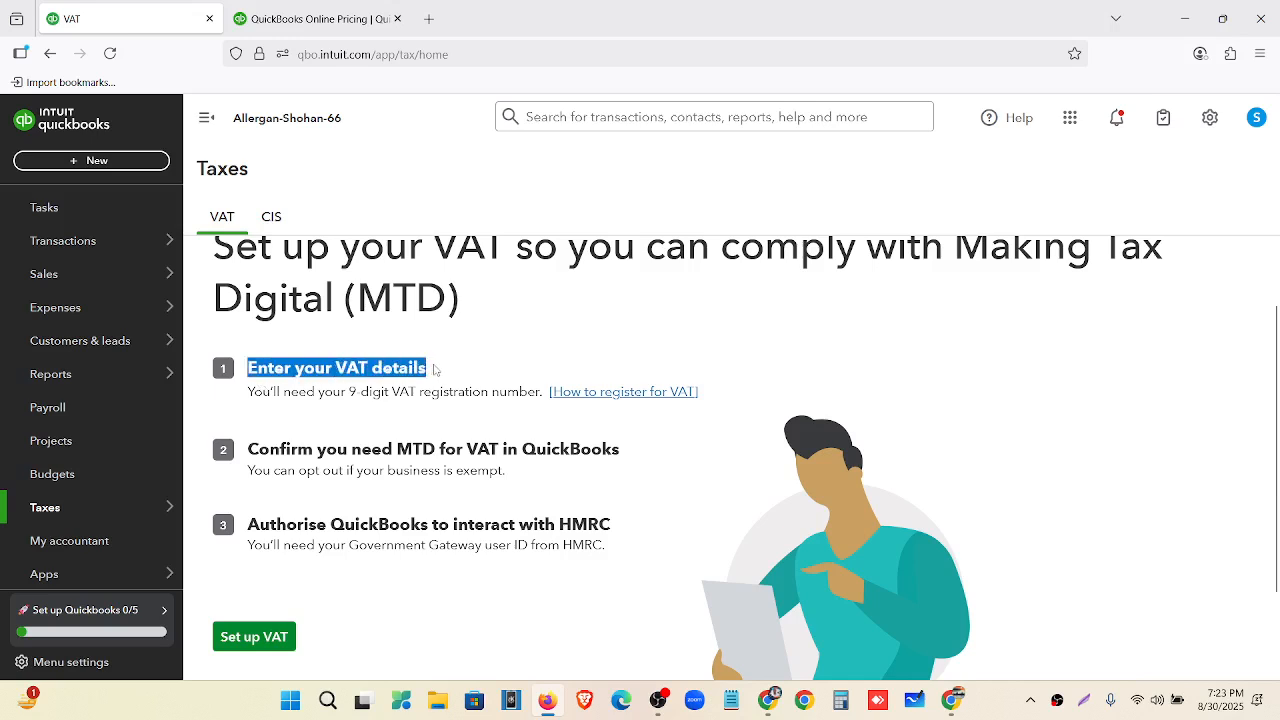
pyautogui.moveTo(270, 449); pyautogui.dragTo(585, 446)
pyautogui.moveTo(249, 524); pyautogui.dragTo(615, 530)
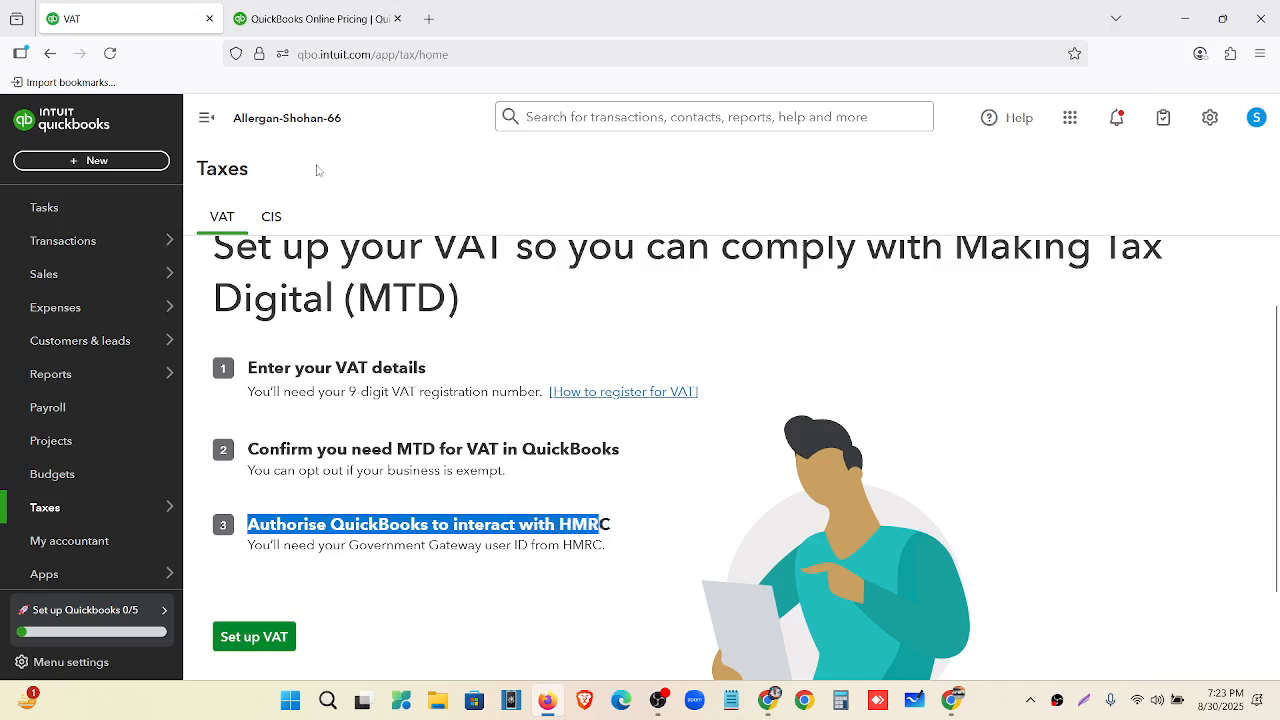
pyautogui.click(493, 595)
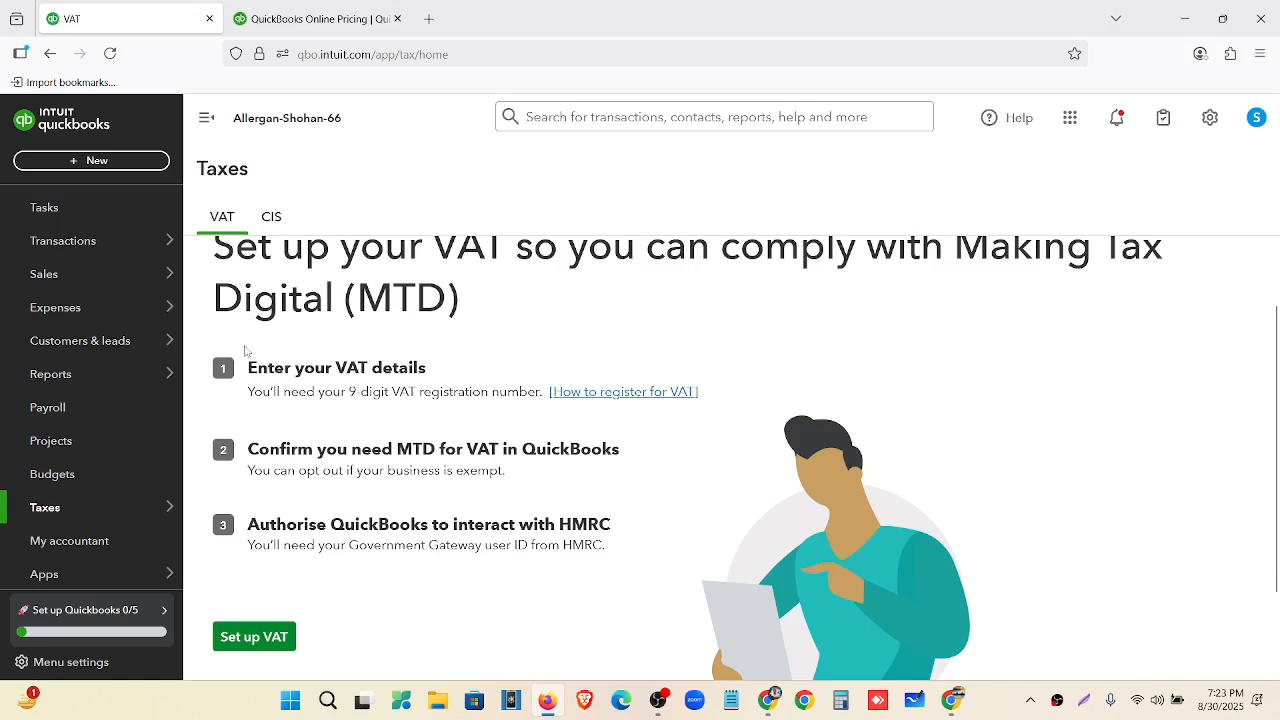
# Set VAT to start in October, with quarterly returns under the Cash accounting scheme.
pyautogui.click(272, 645)
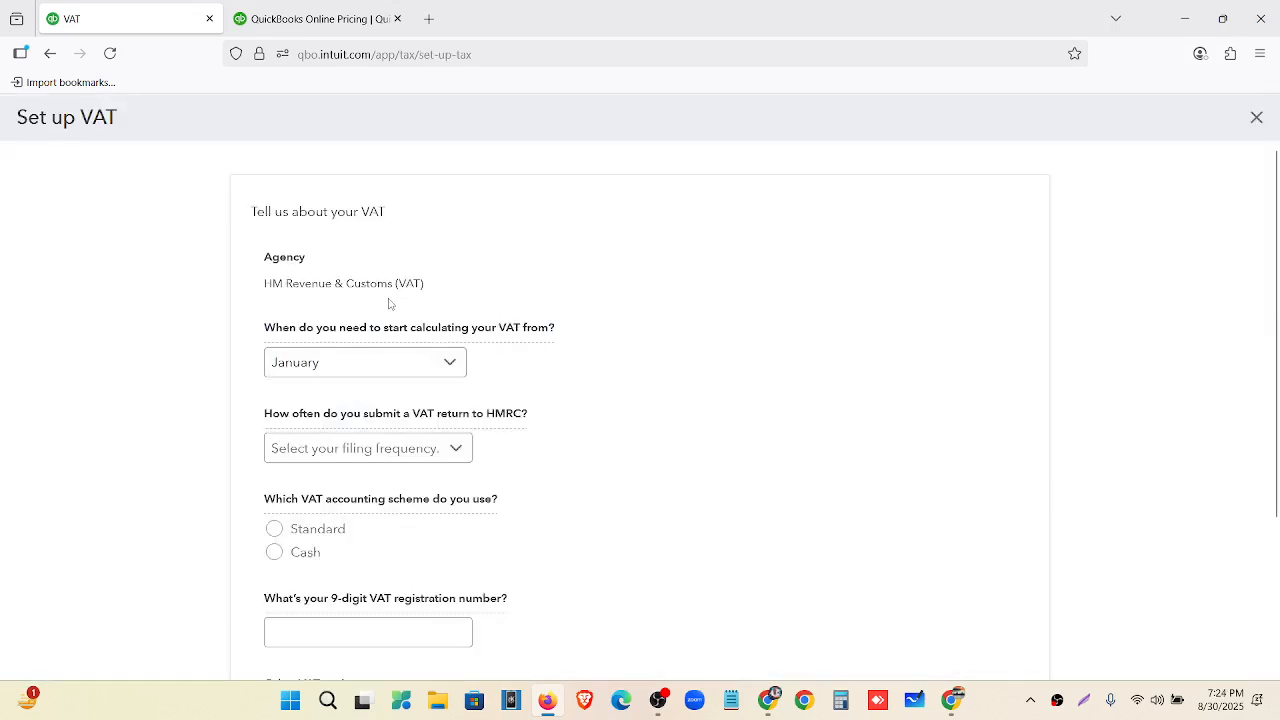
pyautogui.click(408, 372)
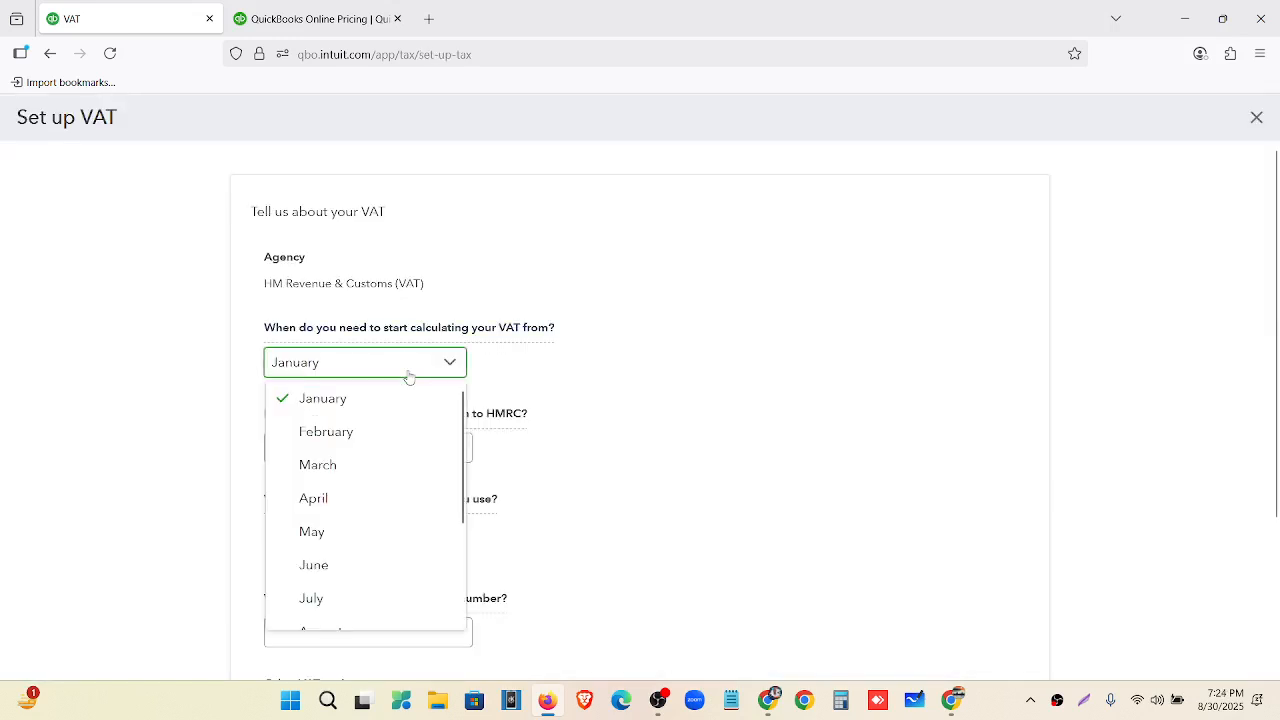
pyautogui.scroll(-1, 395, 505)
pyautogui.scroll(-3, 393, 516)
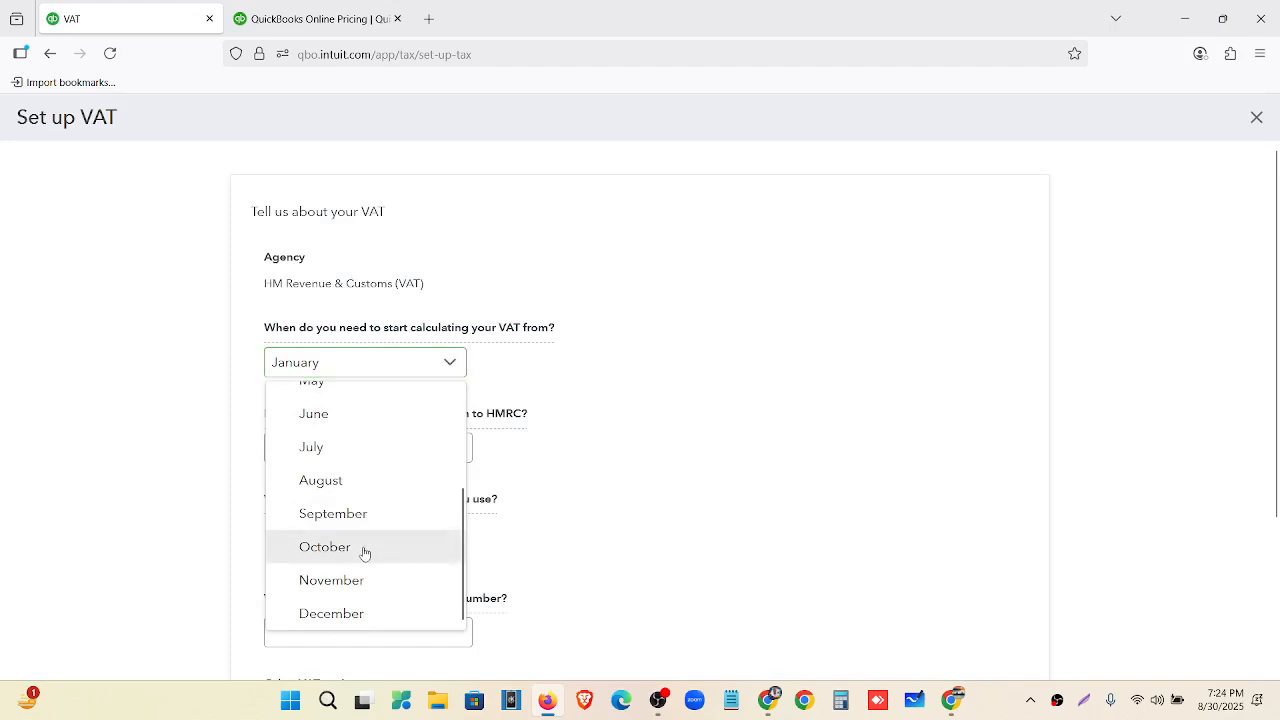
pyautogui.click(362, 535)
pyautogui.click(376, 449)
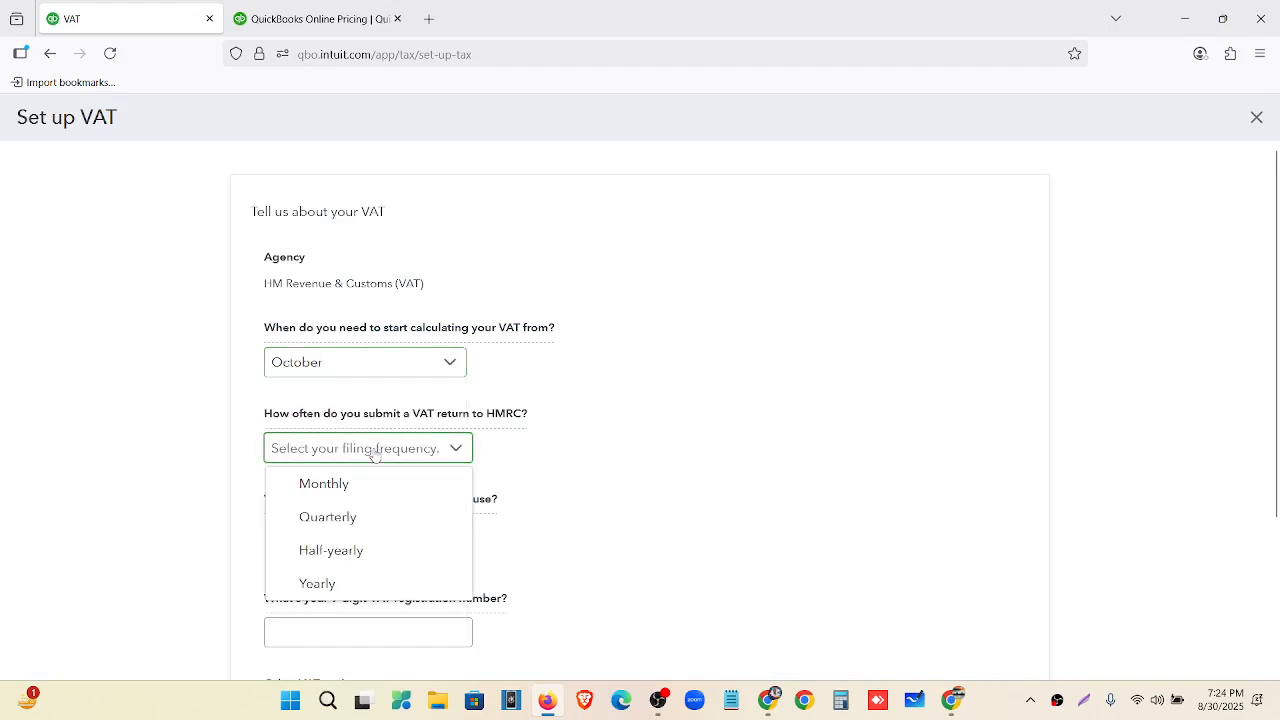
pyautogui.click(366, 519)
pyautogui.scroll(-1, 280, 455)
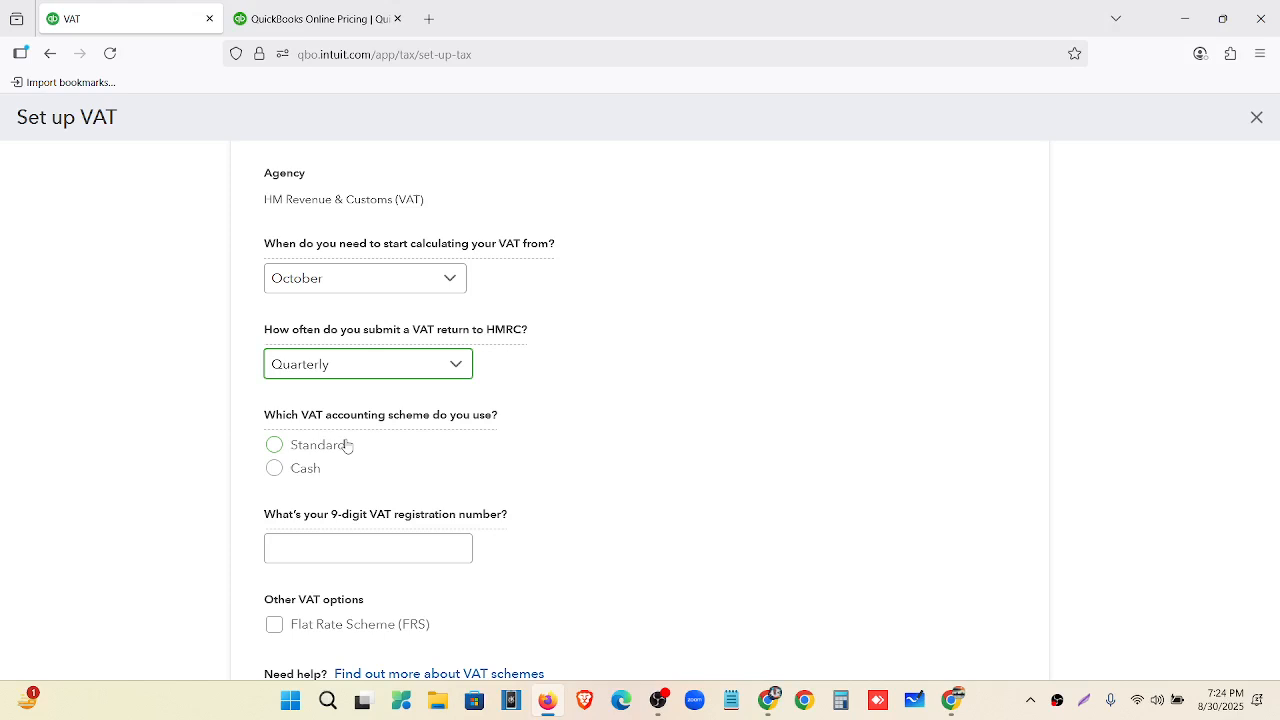
pyautogui.click(275, 469)
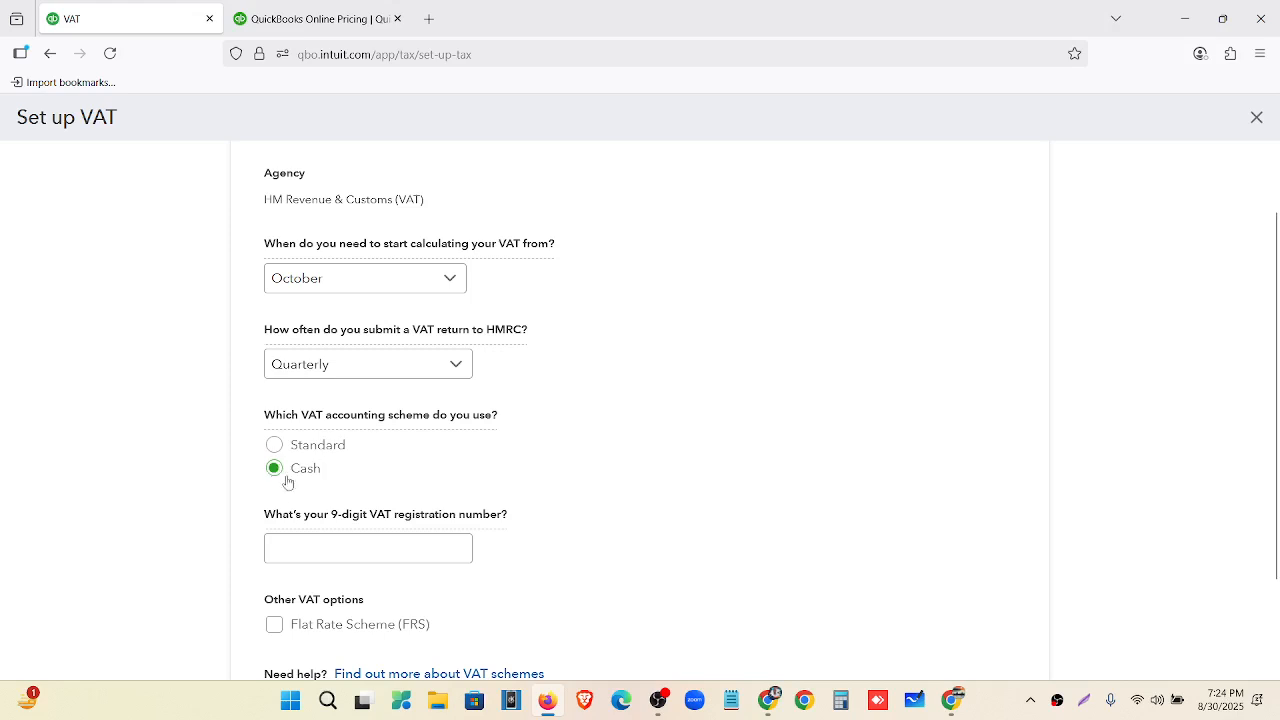
# Enter the 9-digit VAT registration number and submit the VAT setup.
pyautogui.scroll(-2, 390, 510)
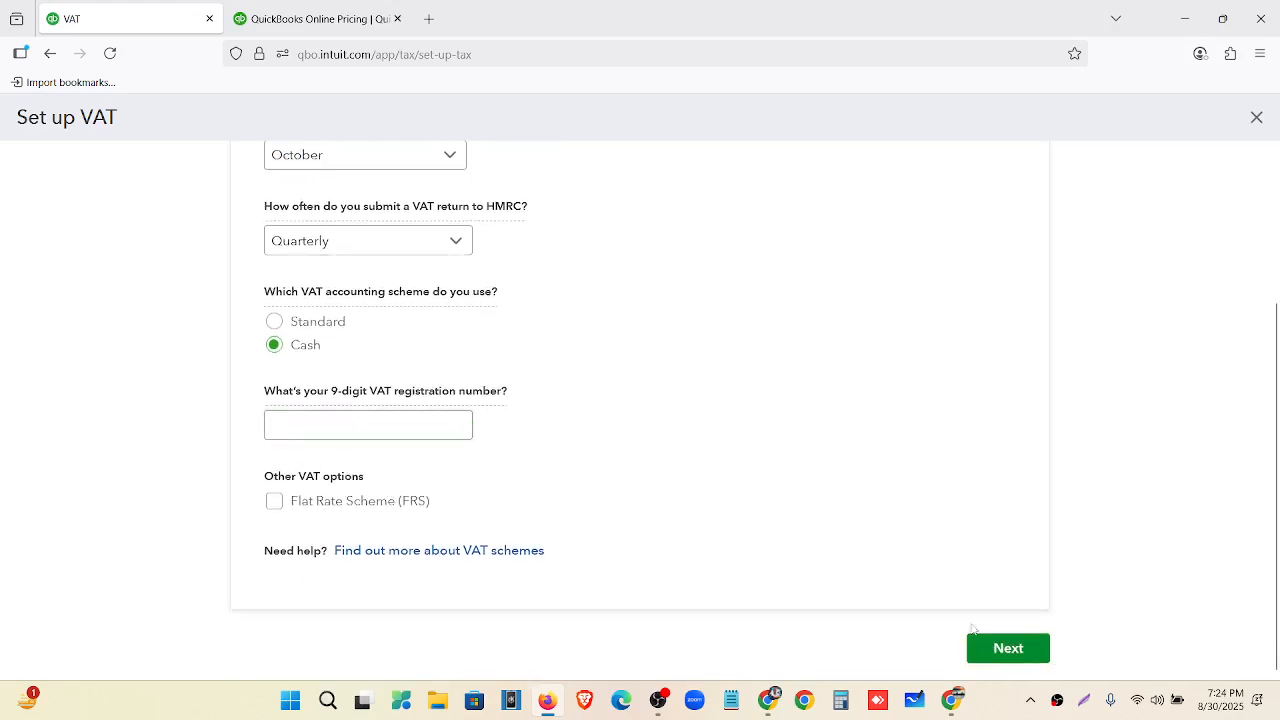
pyautogui.click(1024, 654)
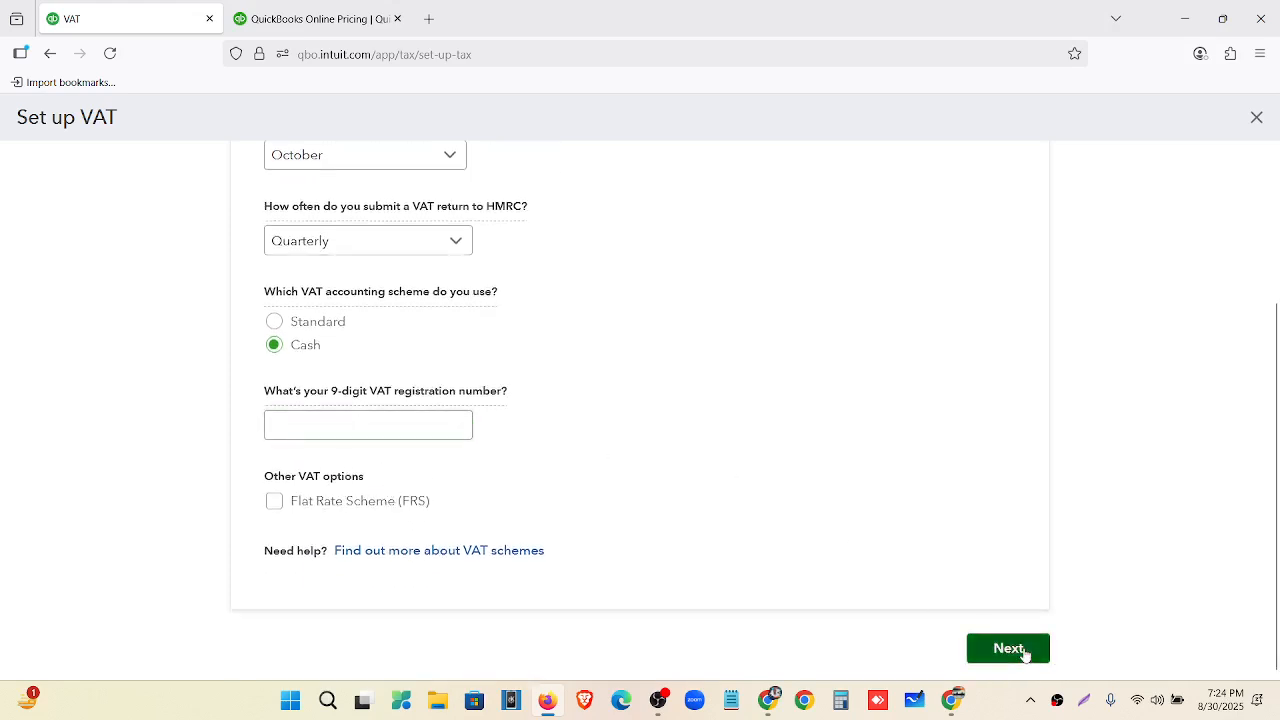
pyautogui.click(396, 424)
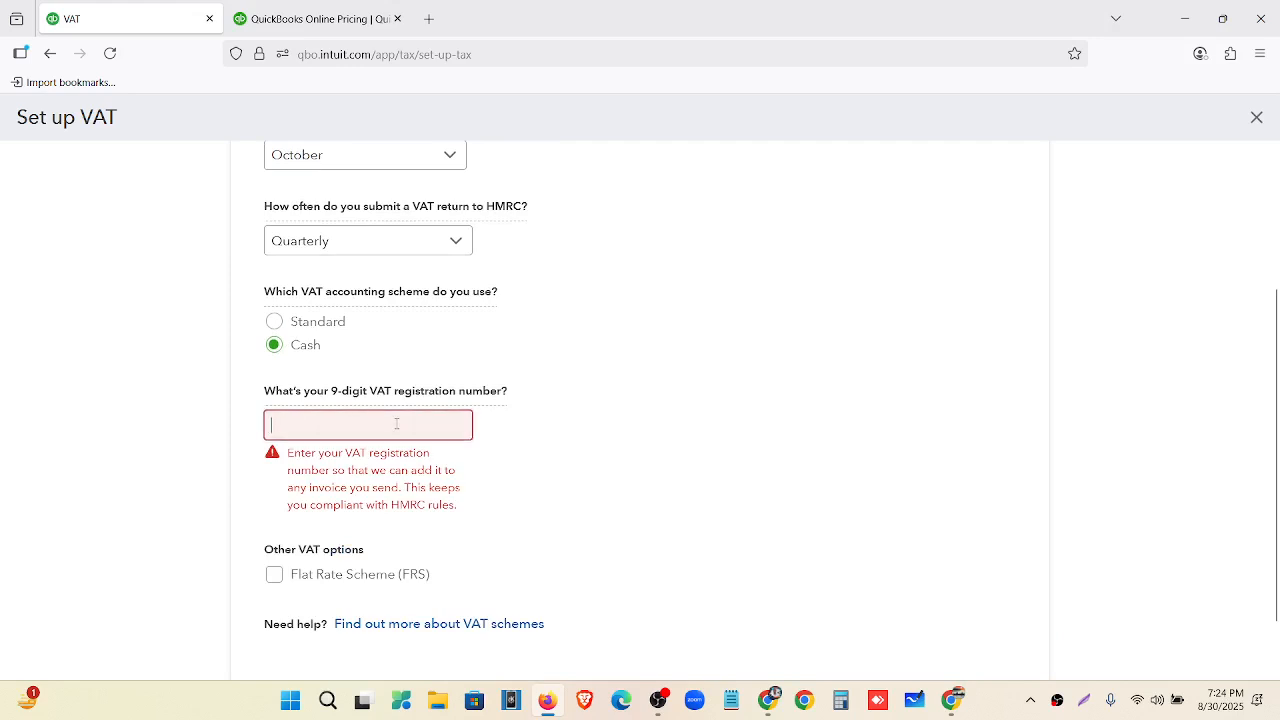
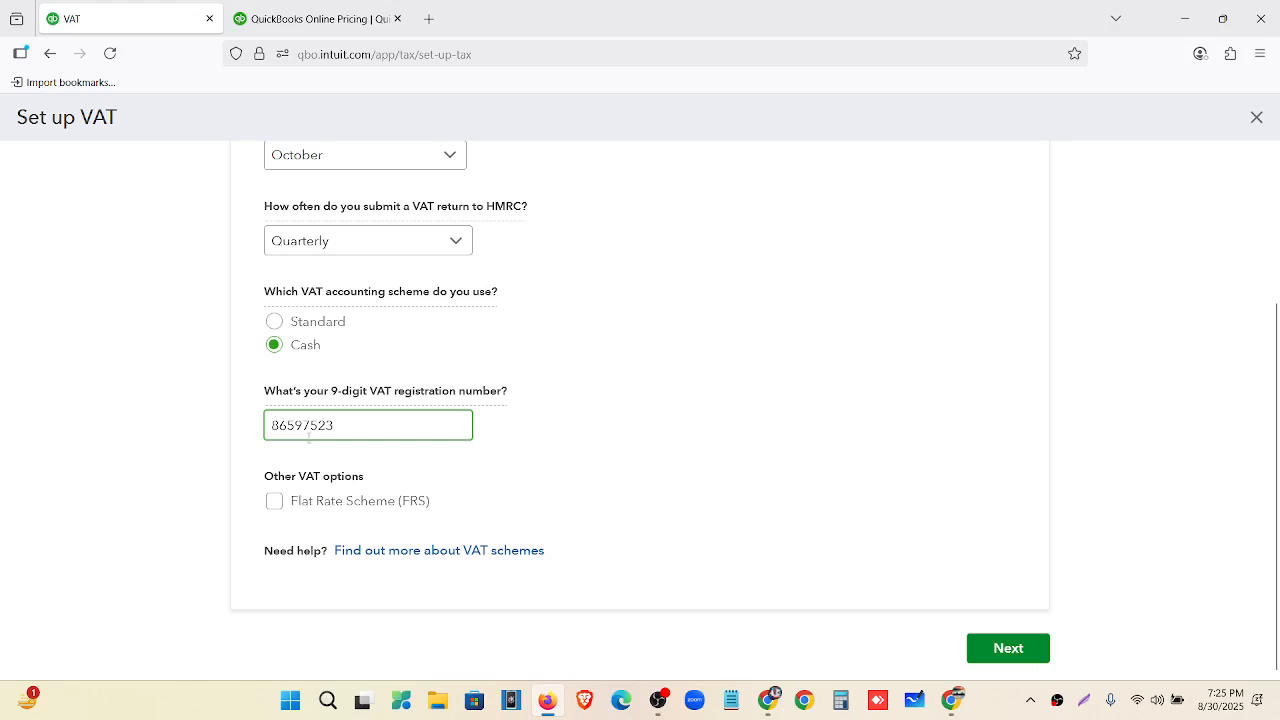
pyautogui.click(1008, 648)
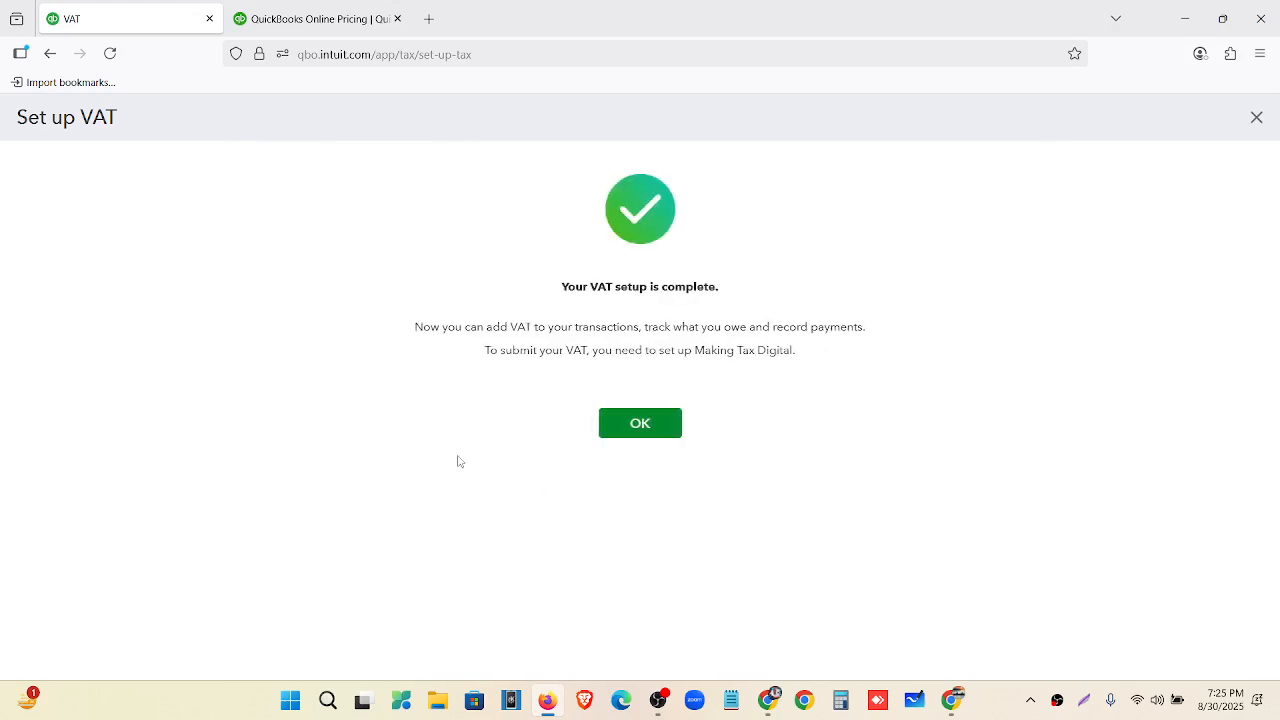
# Acknowledge the completed VAT setup to reach the VAT overview for 10/01/2024–12/31/2024.
pyautogui.click(636, 432)
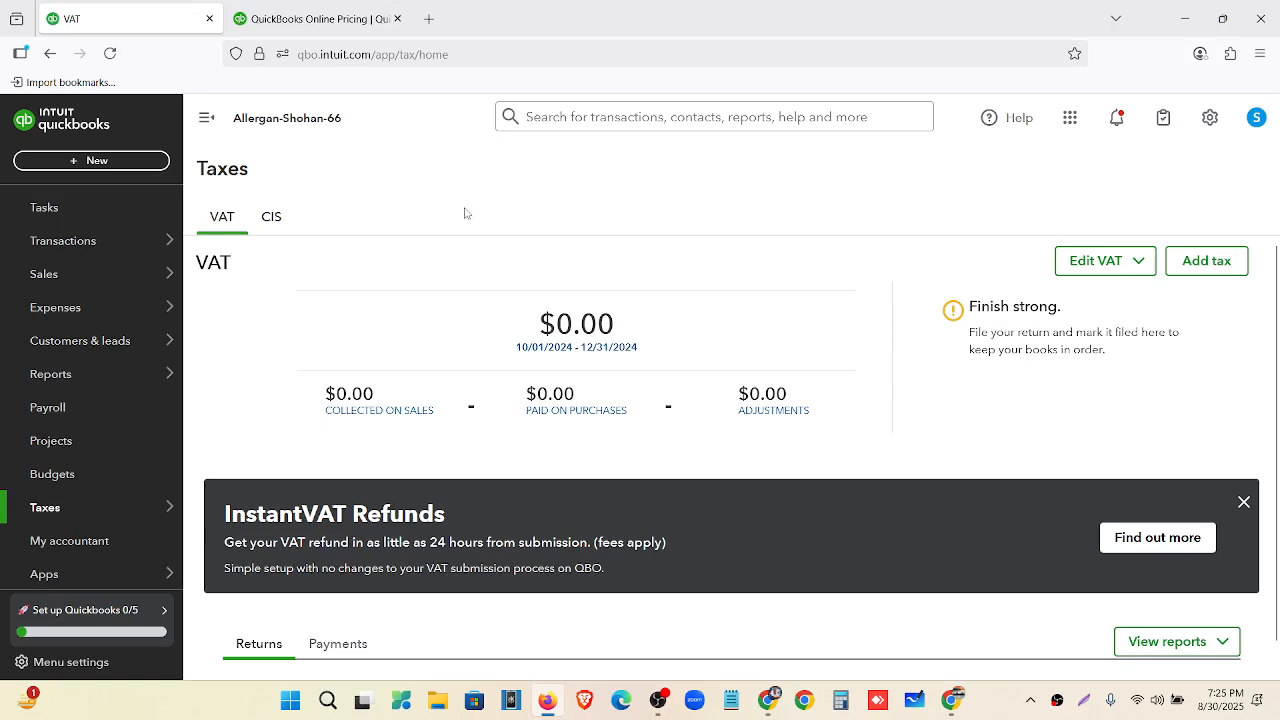
pyautogui.scroll(-2, 517, 480)
pyautogui.scroll(2, 531, 566)
# Dismiss the InstantVAT Refunds promotion and start the screen annotation tool.
pyautogui.click(1244, 502)
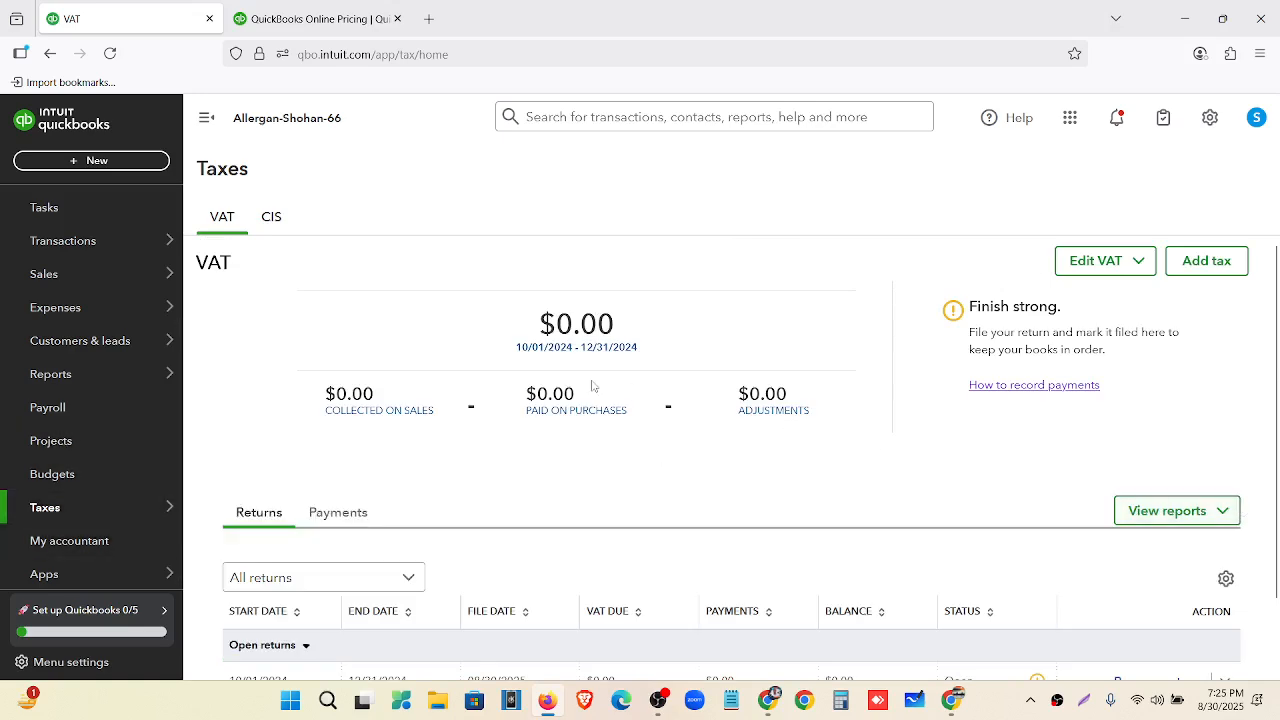
pyautogui.scroll(-1, 585, 400)
pyautogui.scroll(1, 585, 400)
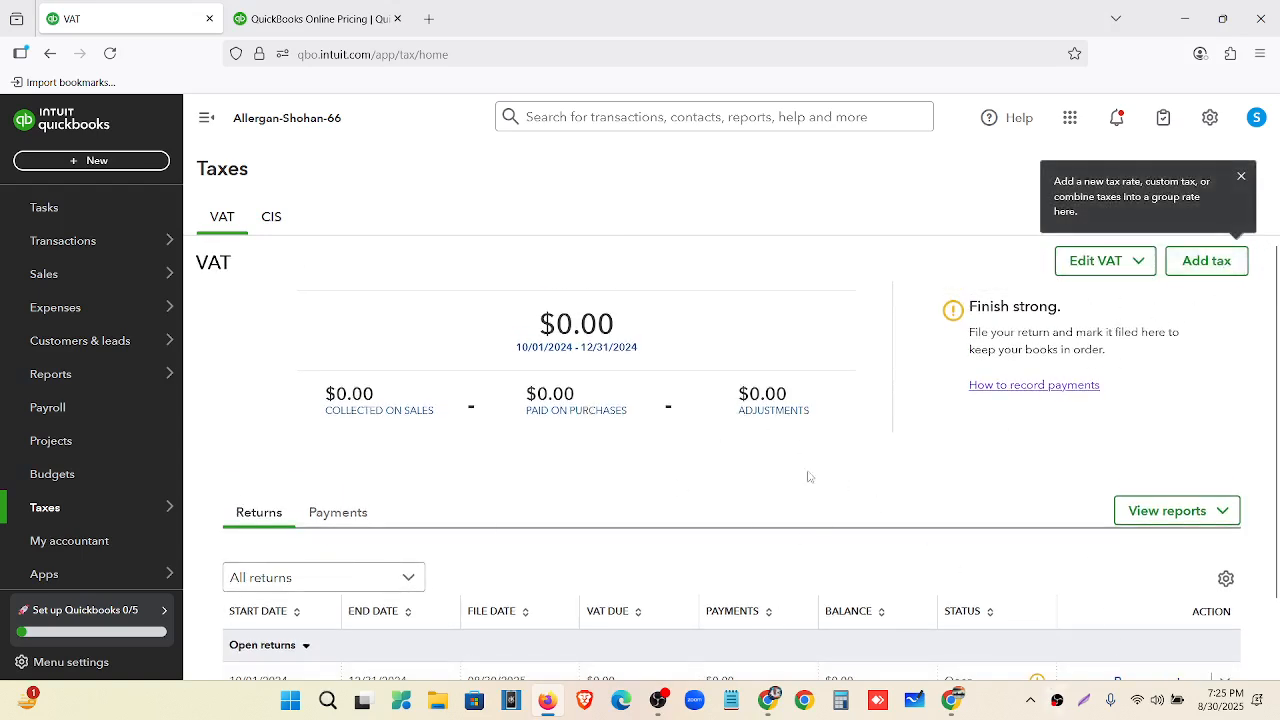
pyautogui.click(1083, 700)
# Draw red boxes around the $0.00 VAT total, collected, paid and adjustments figures.
pyautogui.moveTo(1279, 716); pyautogui.dragTo(1279, 718)
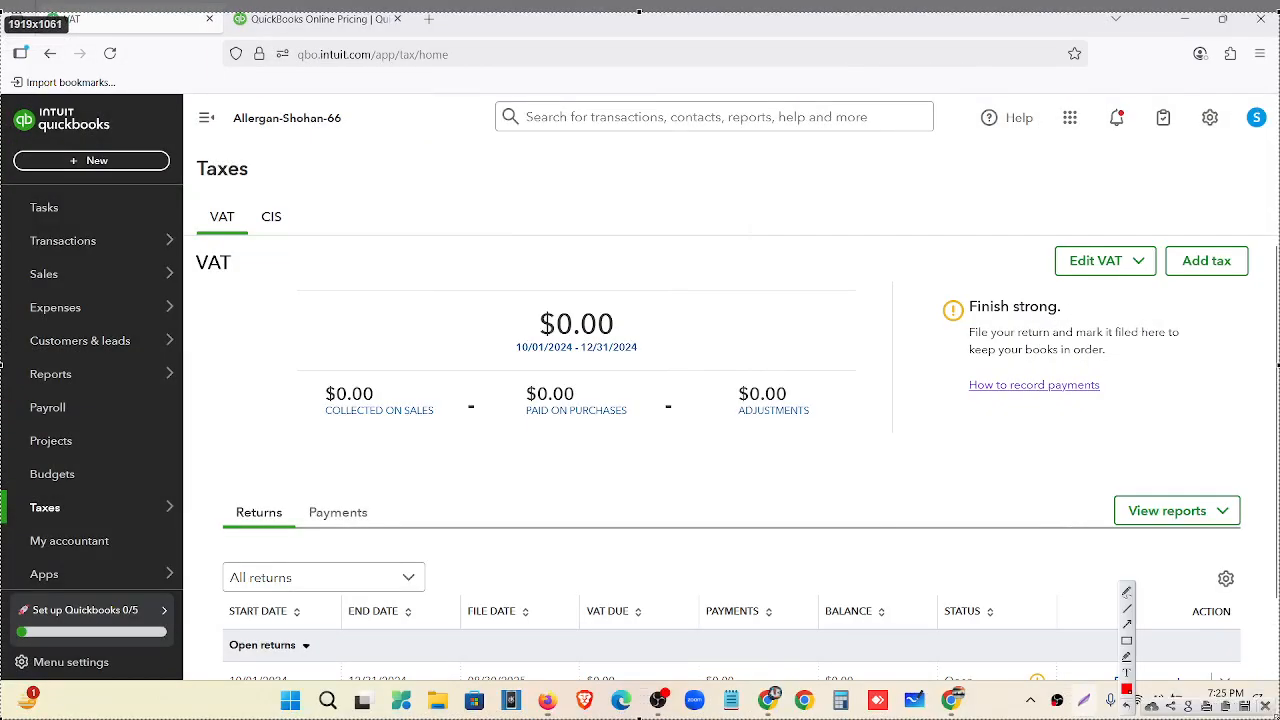
pyautogui.click(1128, 642)
pyautogui.moveTo(471, 279)
pyautogui.mouseDown()
pyautogui.moveTo(620, 326)
pyautogui.moveTo(680, 368)
pyautogui.mouseUp()
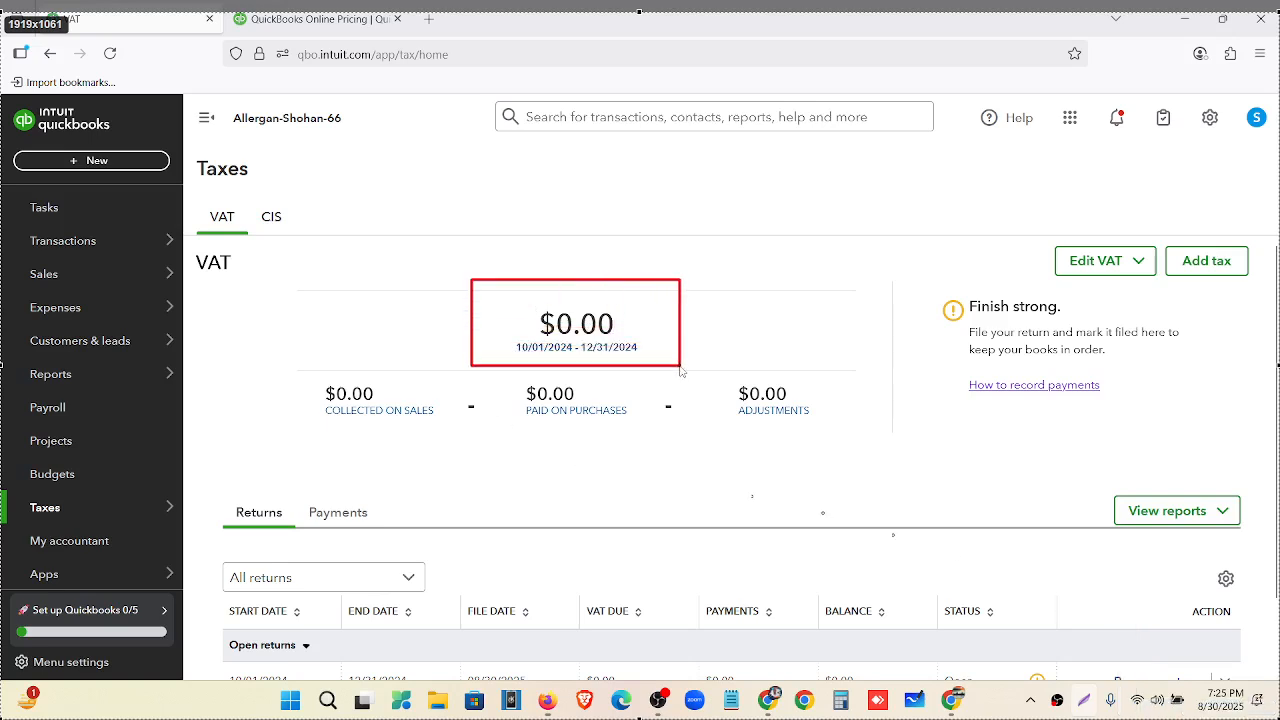
pyautogui.moveTo(297, 378)
pyautogui.mouseDown()
pyautogui.moveTo(395, 435)
pyautogui.moveTo(445, 442)
pyautogui.mouseUp()
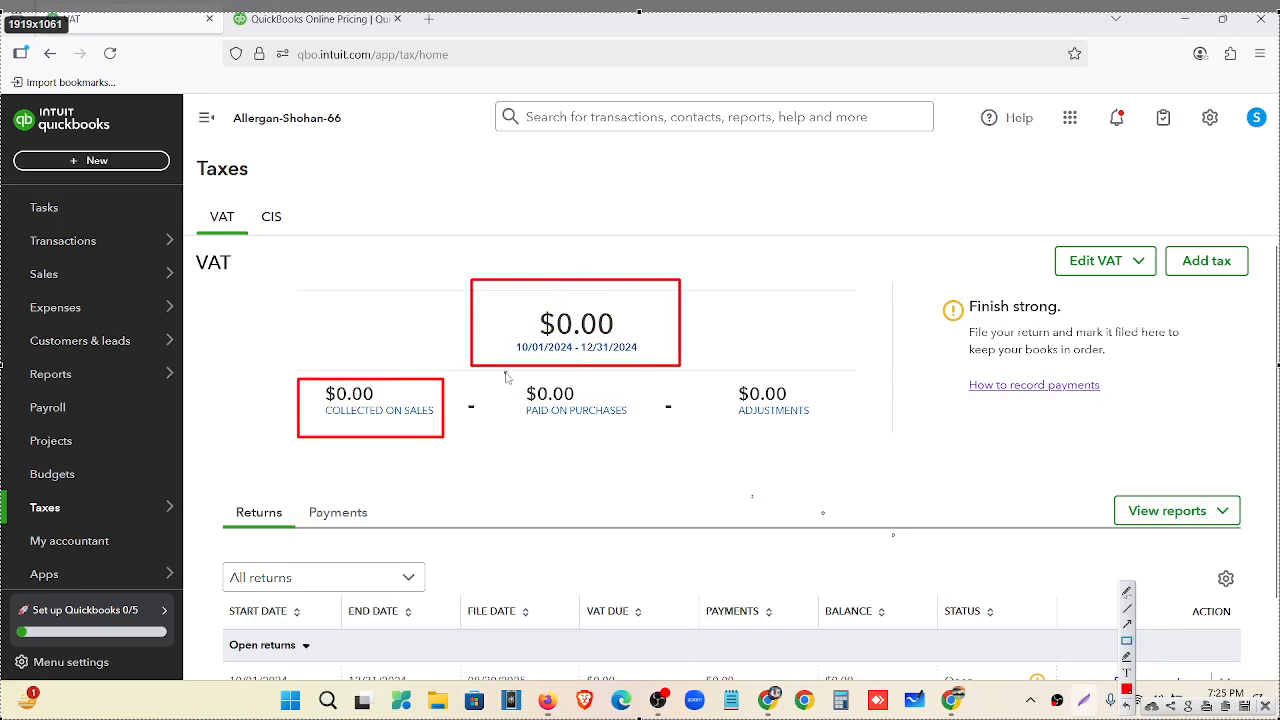
pyautogui.moveTo(505, 377); pyautogui.dragTo(643, 431)
pyautogui.moveTo(719, 375); pyautogui.dragTo(849, 436)
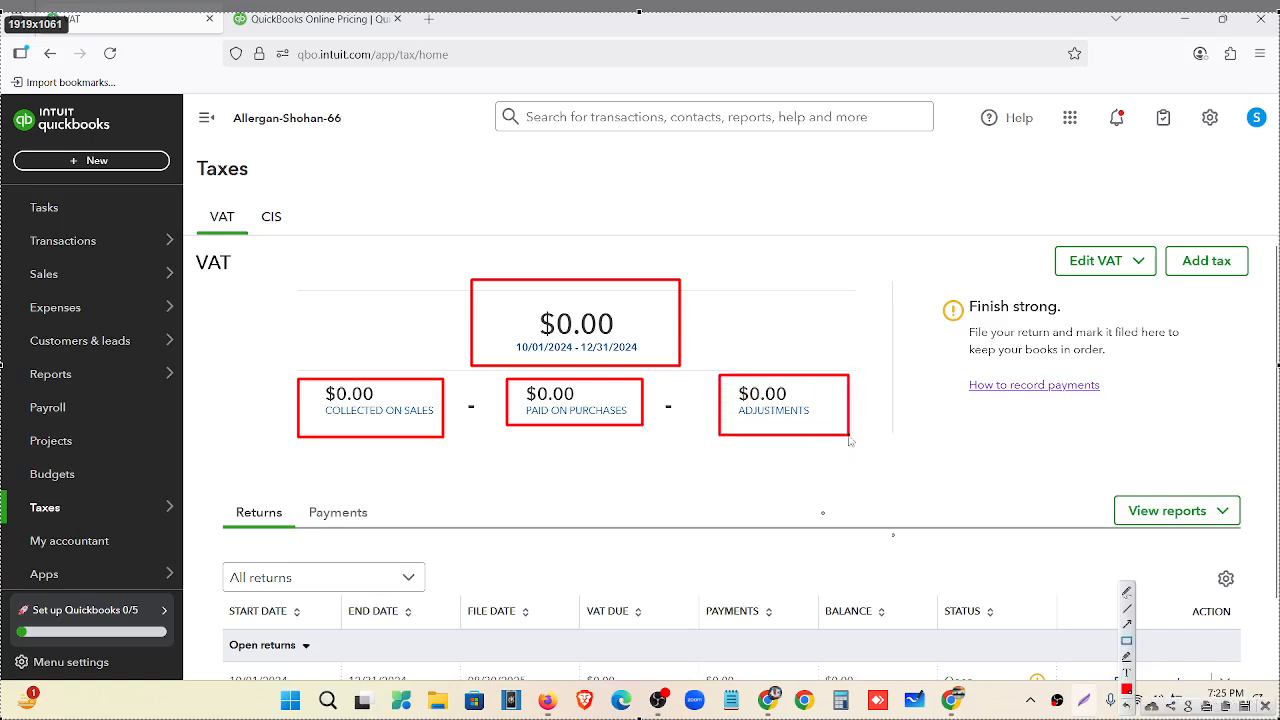
pyautogui.moveTo(495, 298)
pyautogui.mouseDown()
pyautogui.moveTo(630, 364)
pyautogui.moveTo(658, 360)
pyautogui.mouseUp()
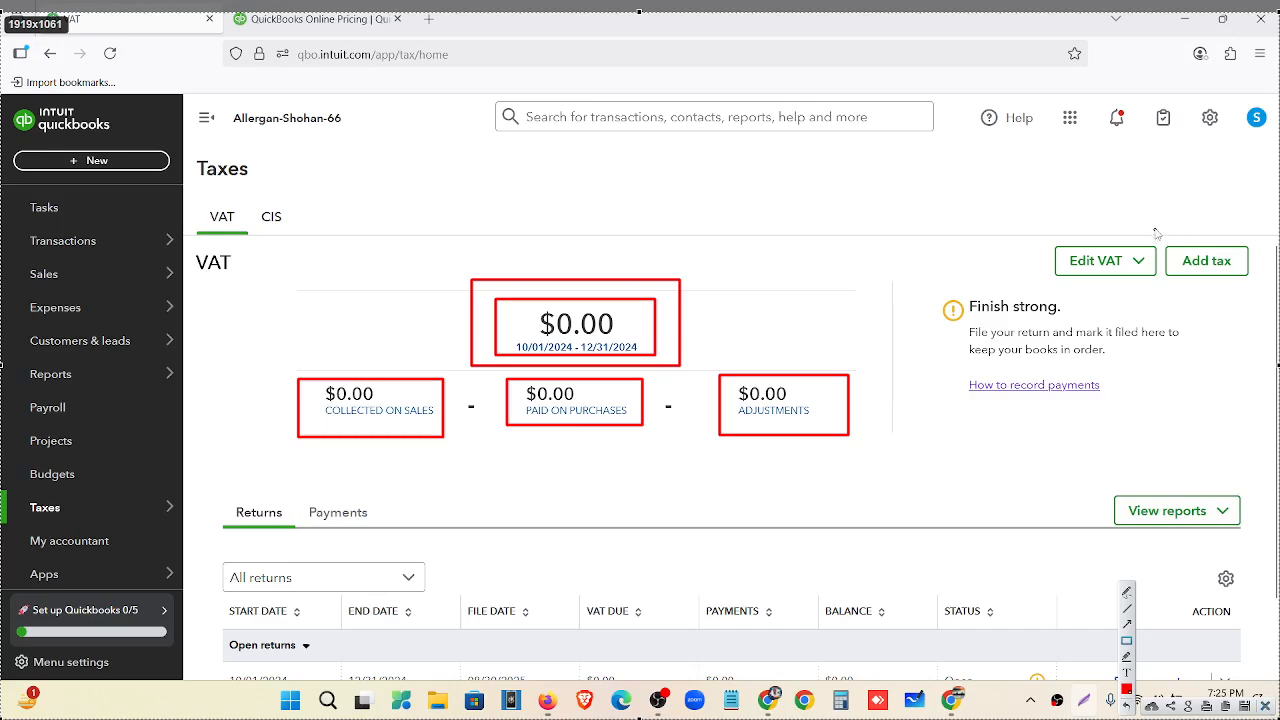
# Mark the Add tax button, clear the annotations, and open the Add tax panel.
pyautogui.moveTo(1156, 229); pyautogui.dragTo(1264, 308)
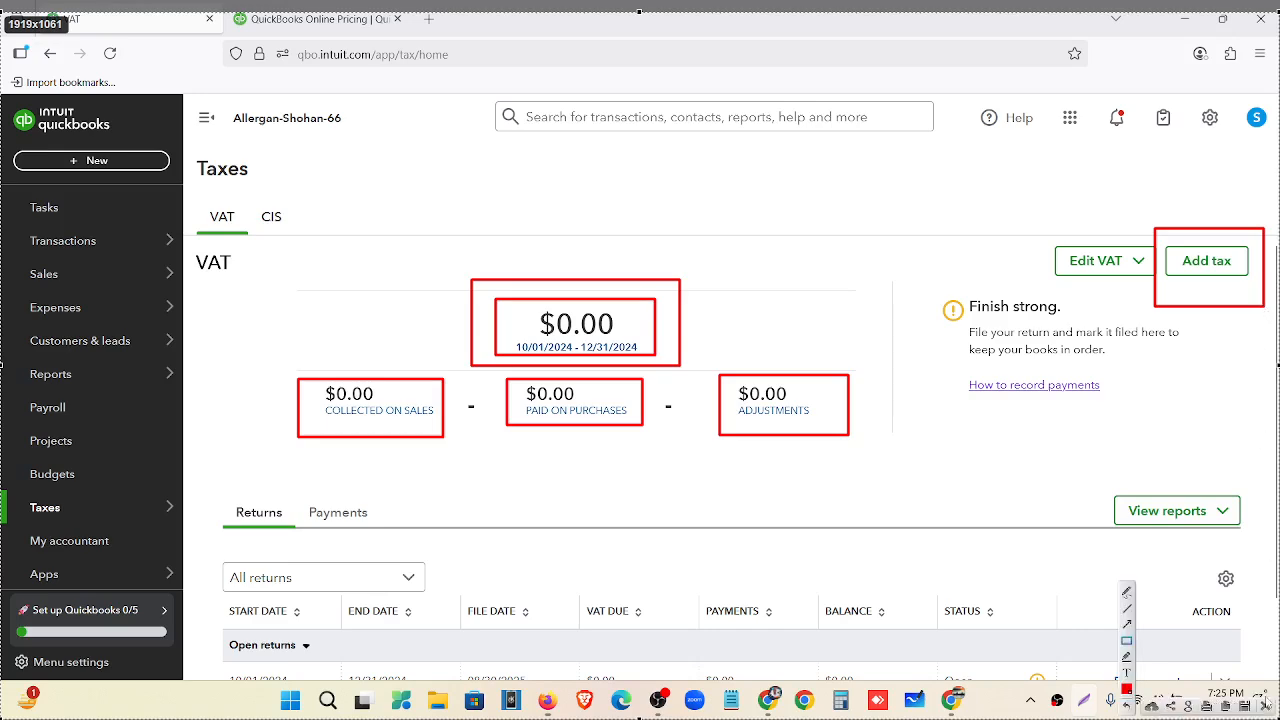
pyautogui.press('Escape')
pyautogui.click(1206, 261)
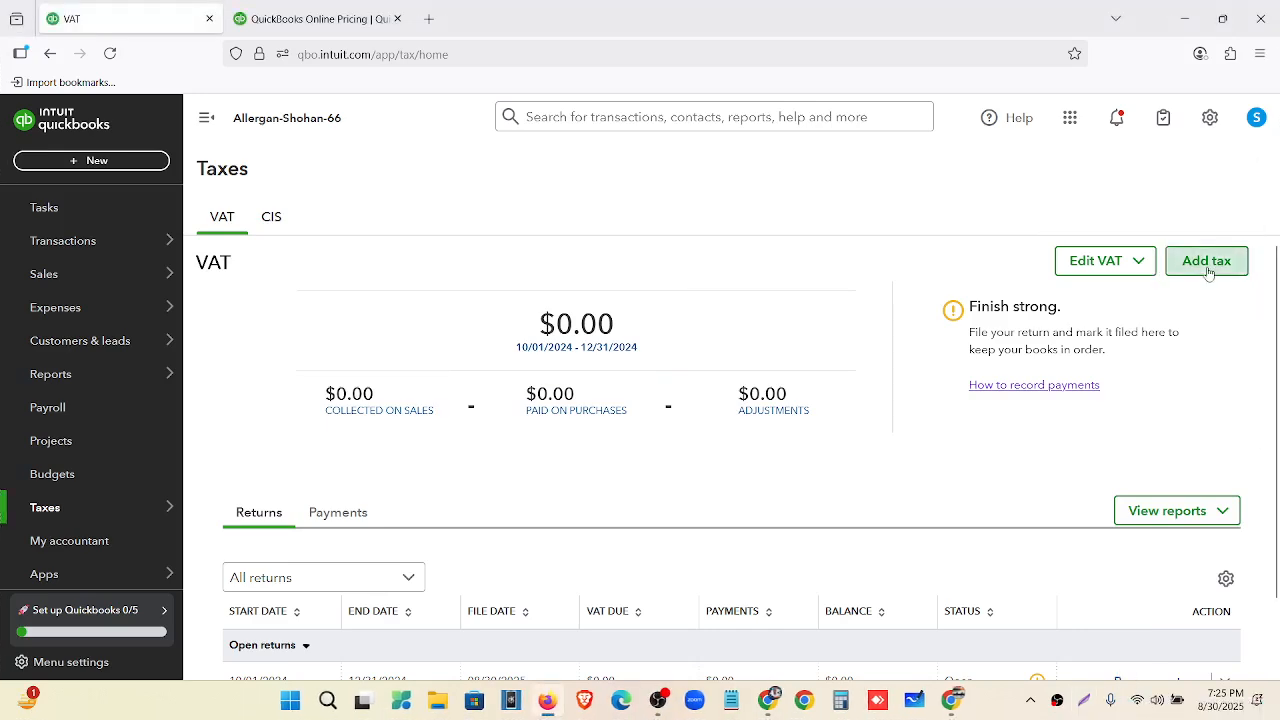
pyautogui.scroll(-2, 940, 263)
pyautogui.scroll(2, 1048, 431)
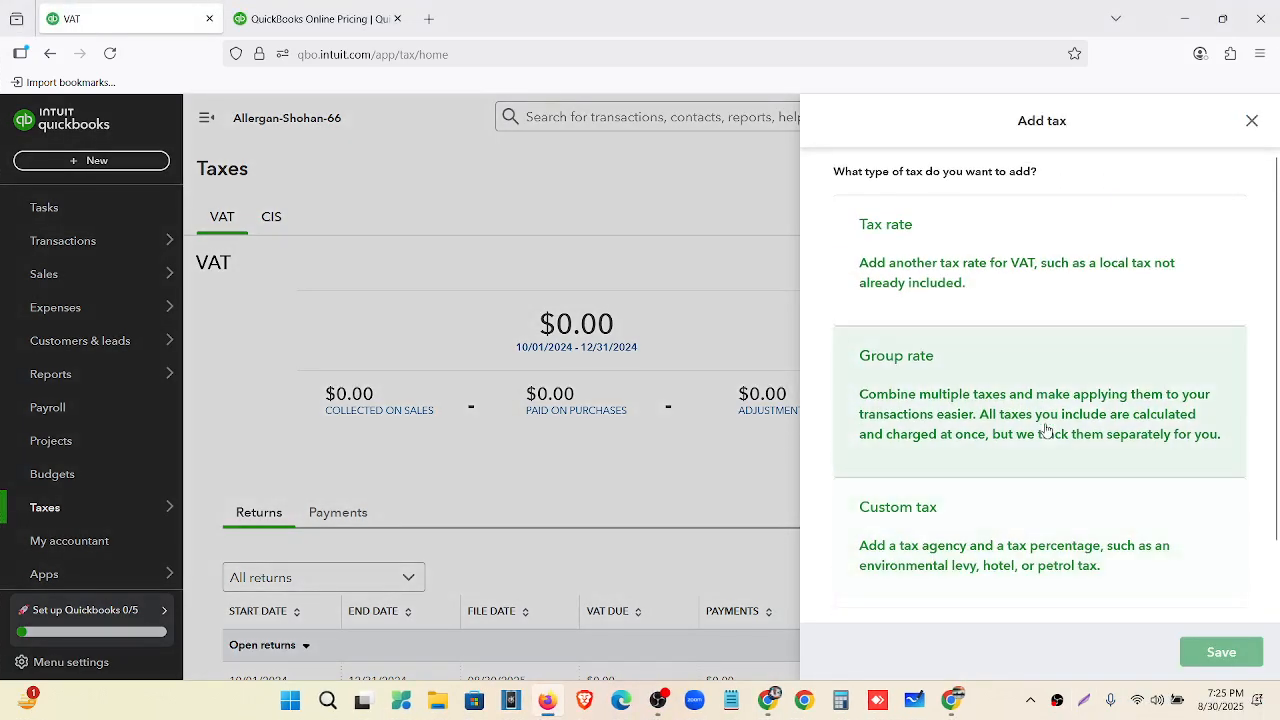
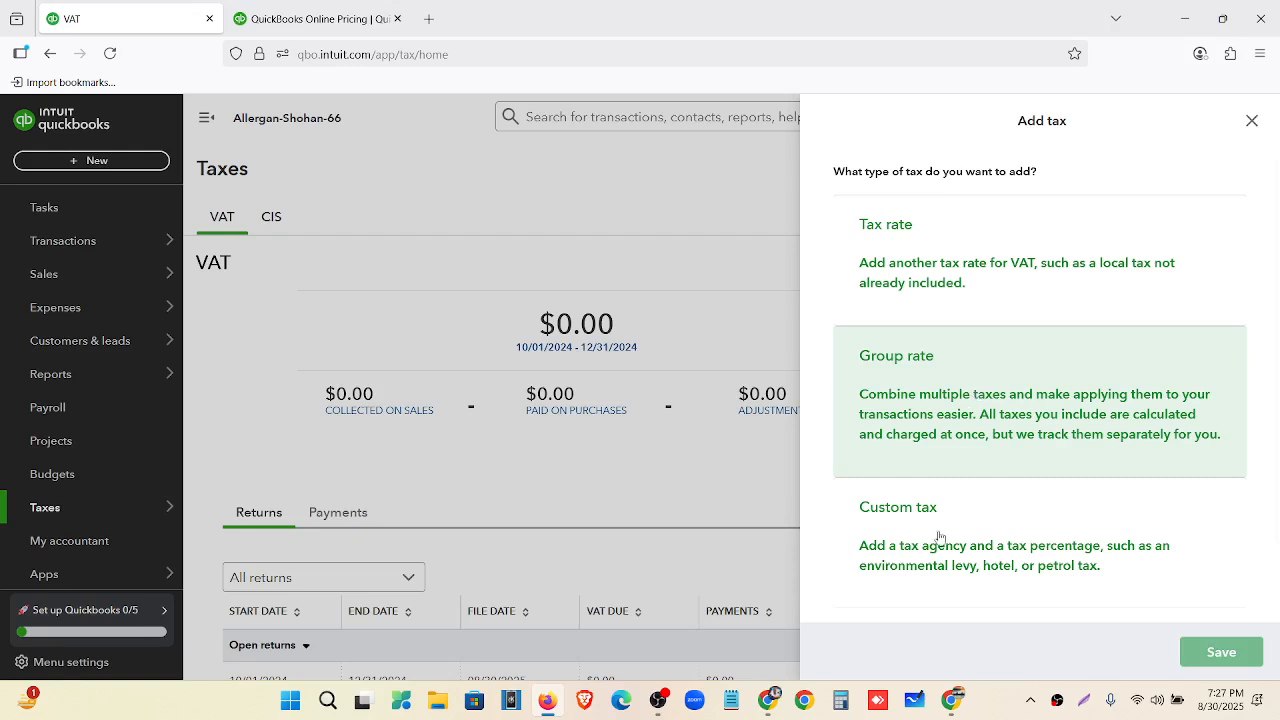
# Create a custom tax named 'Sales Tax'.
pyautogui.click(930, 596)
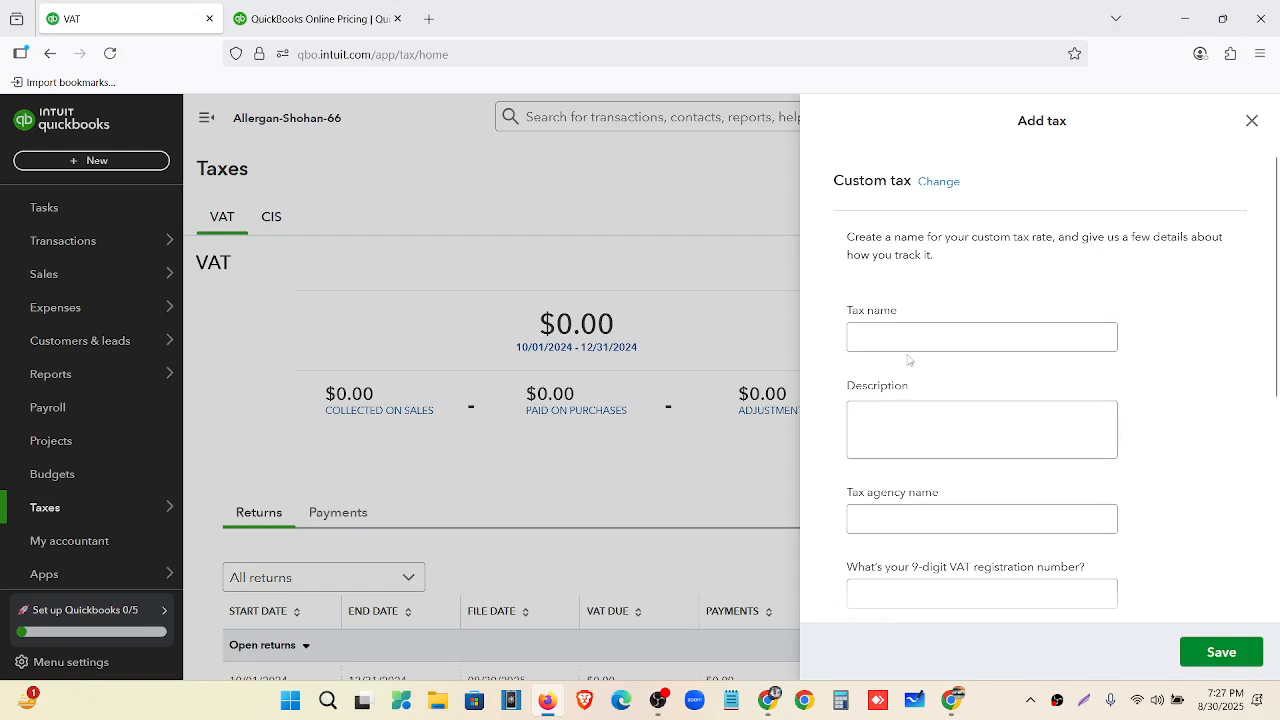
pyautogui.click(903, 336)
pyautogui.write('S')
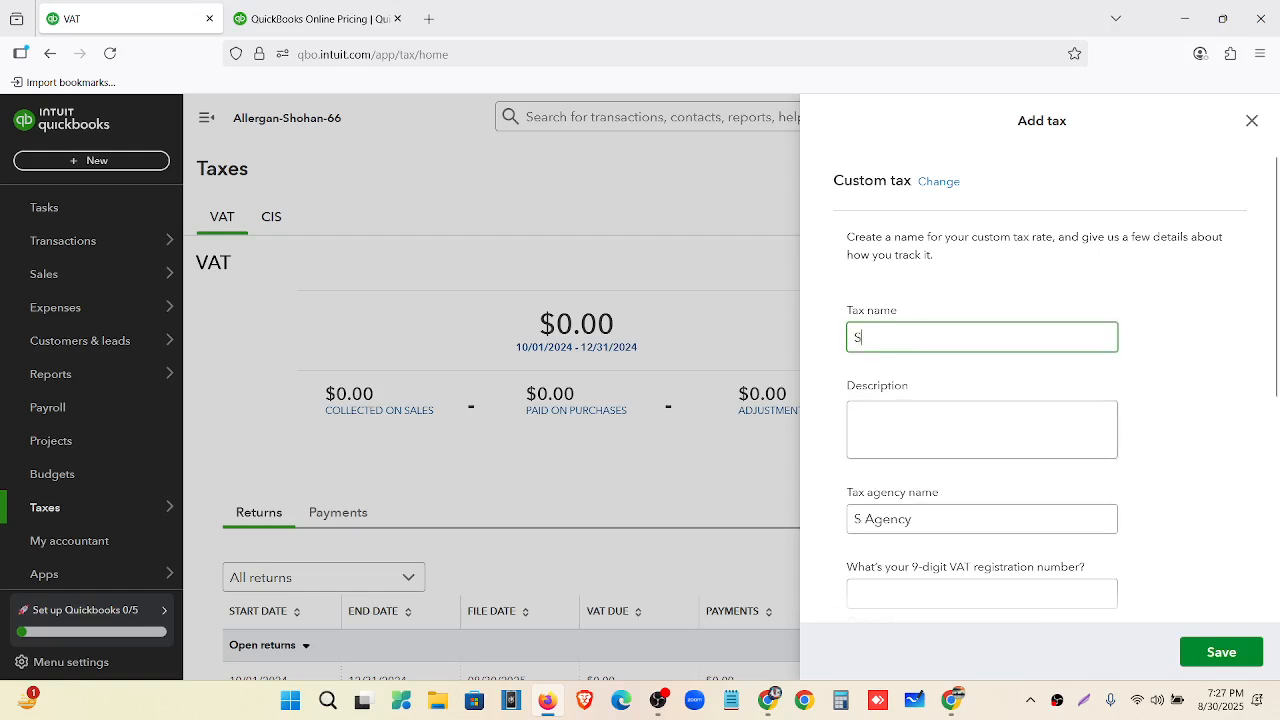
pyautogui.write('ales Tax')
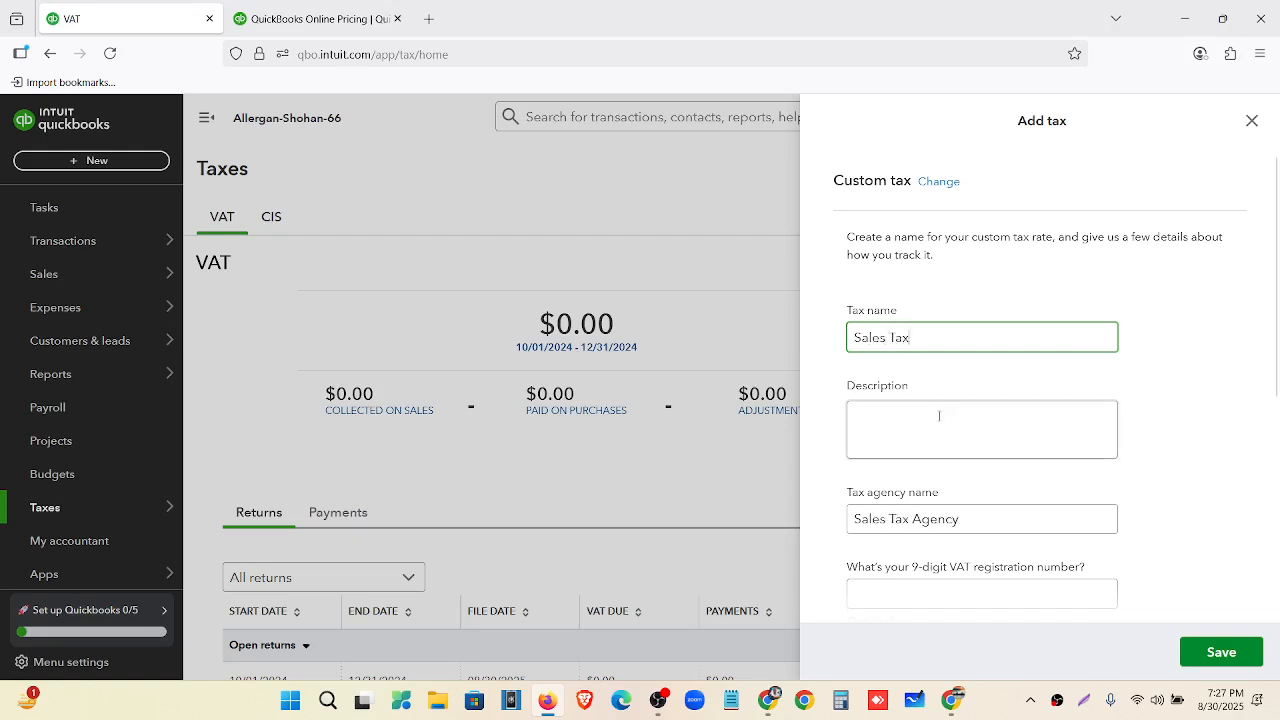
# Set an October period start, quarterly returns and cash reporting, and mark it collected on sales.
pyautogui.scroll(-1, 937, 416)
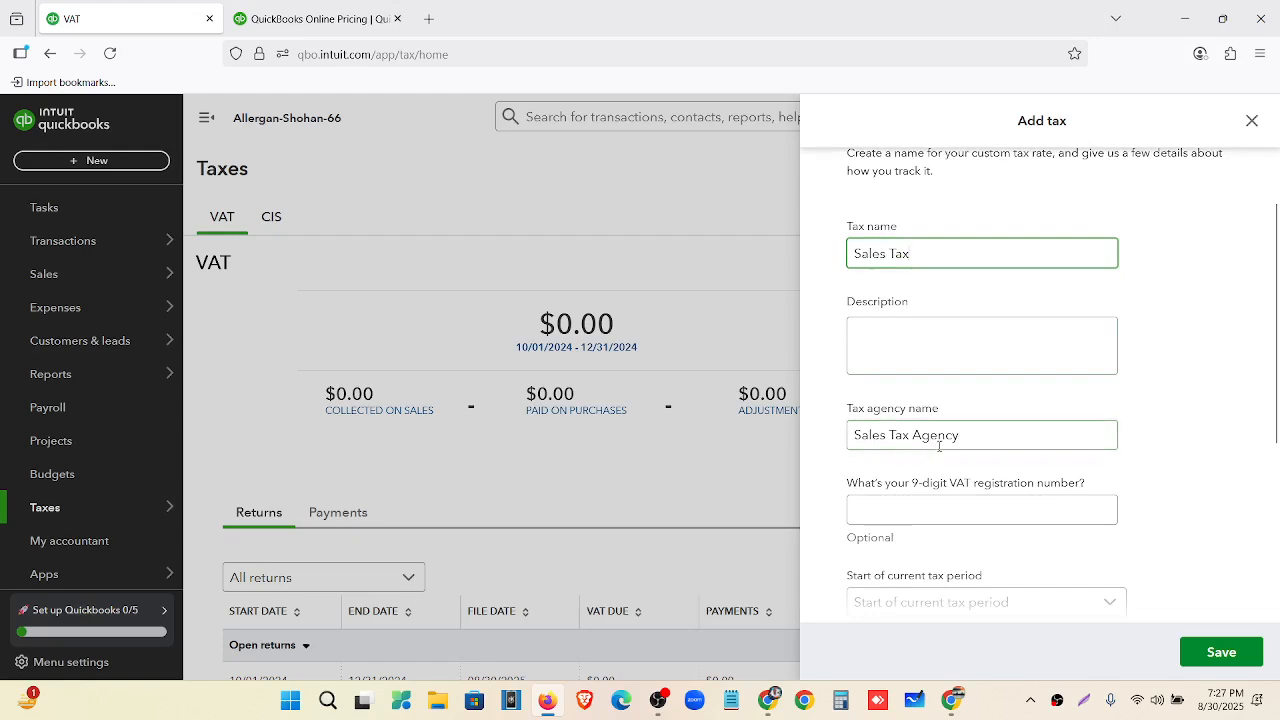
pyautogui.scroll(-1, 896, 557)
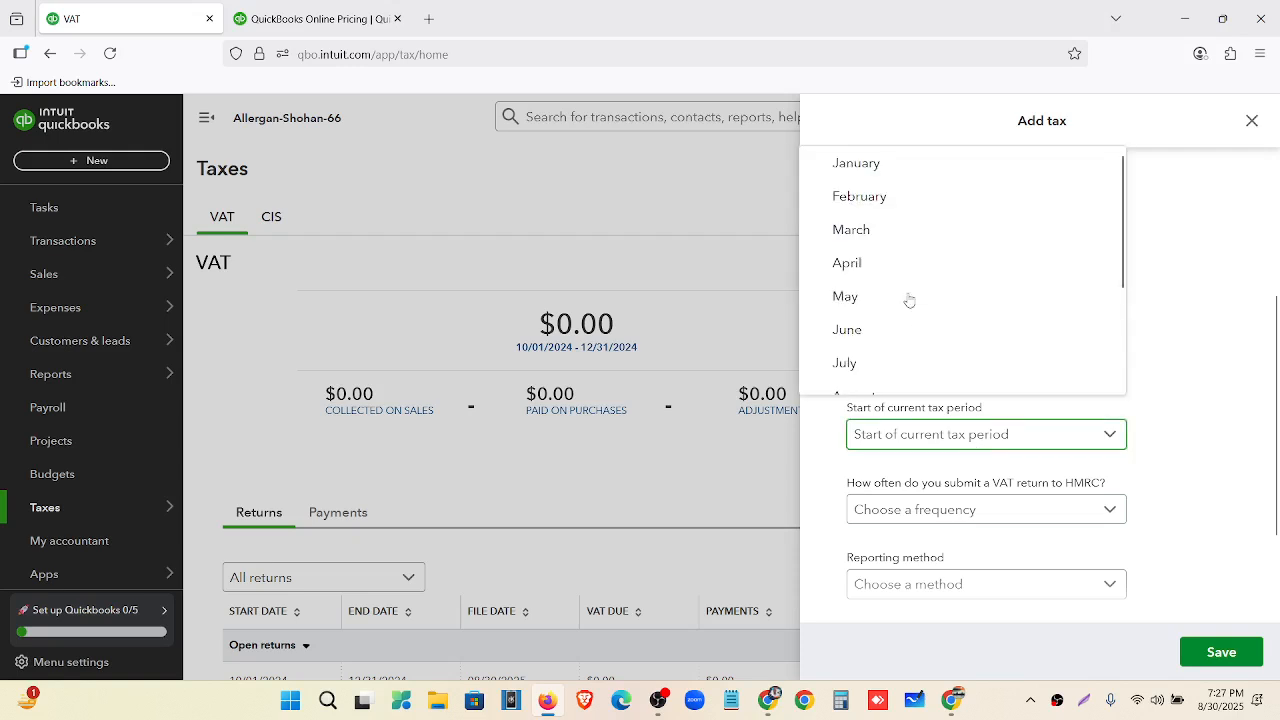
pyautogui.scroll(-2, 906, 297)
pyautogui.click(885, 321)
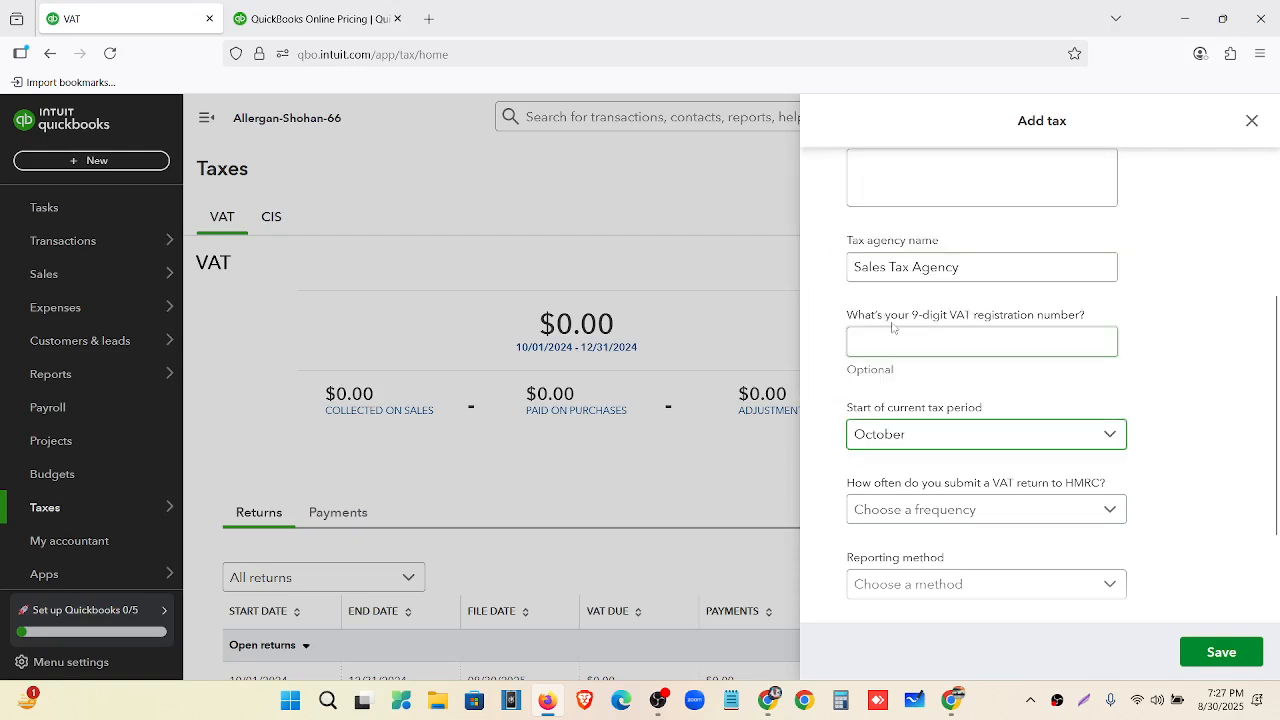
pyautogui.scroll(-2, 943, 409)
pyautogui.click(967, 375)
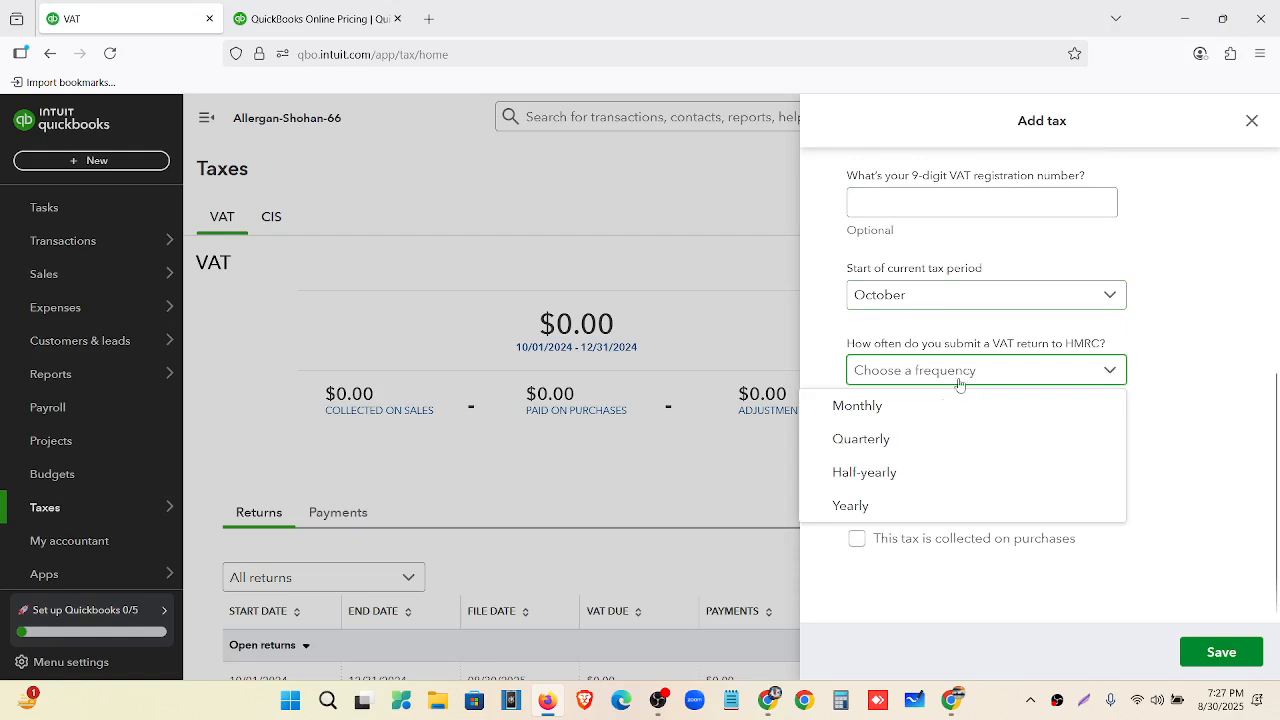
pyautogui.click(927, 440)
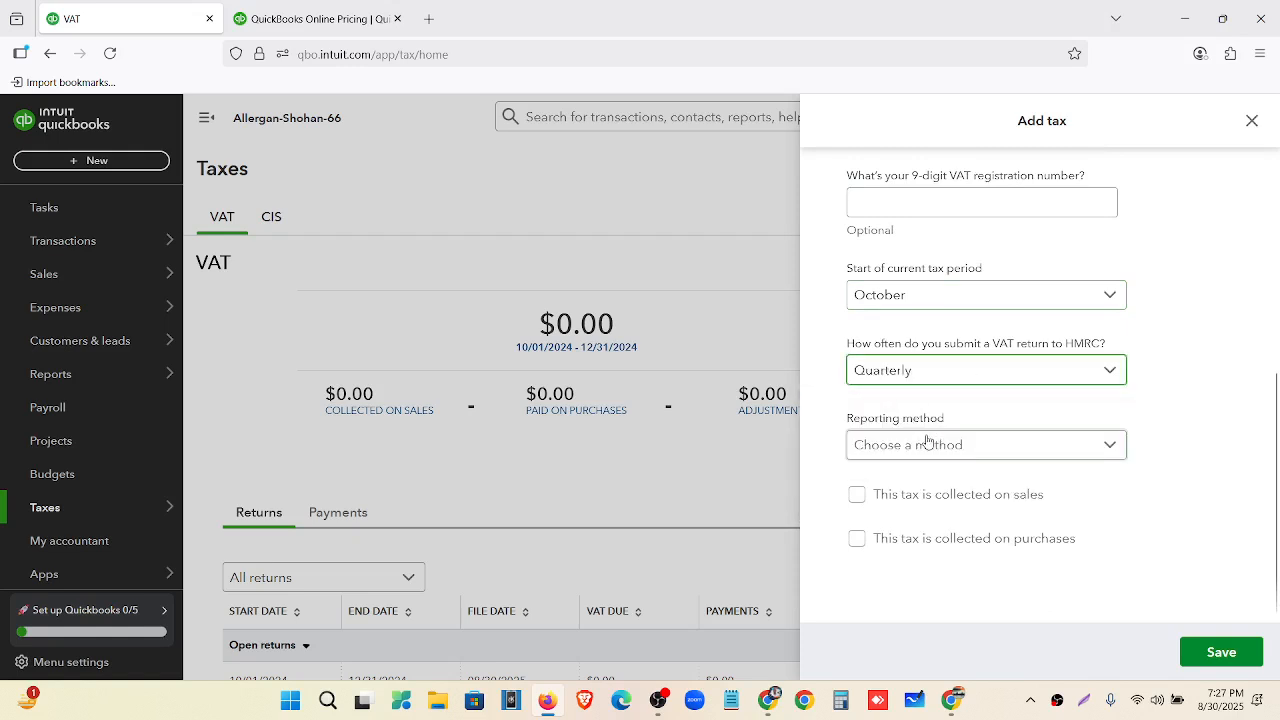
pyautogui.click(932, 456)
pyautogui.click(912, 514)
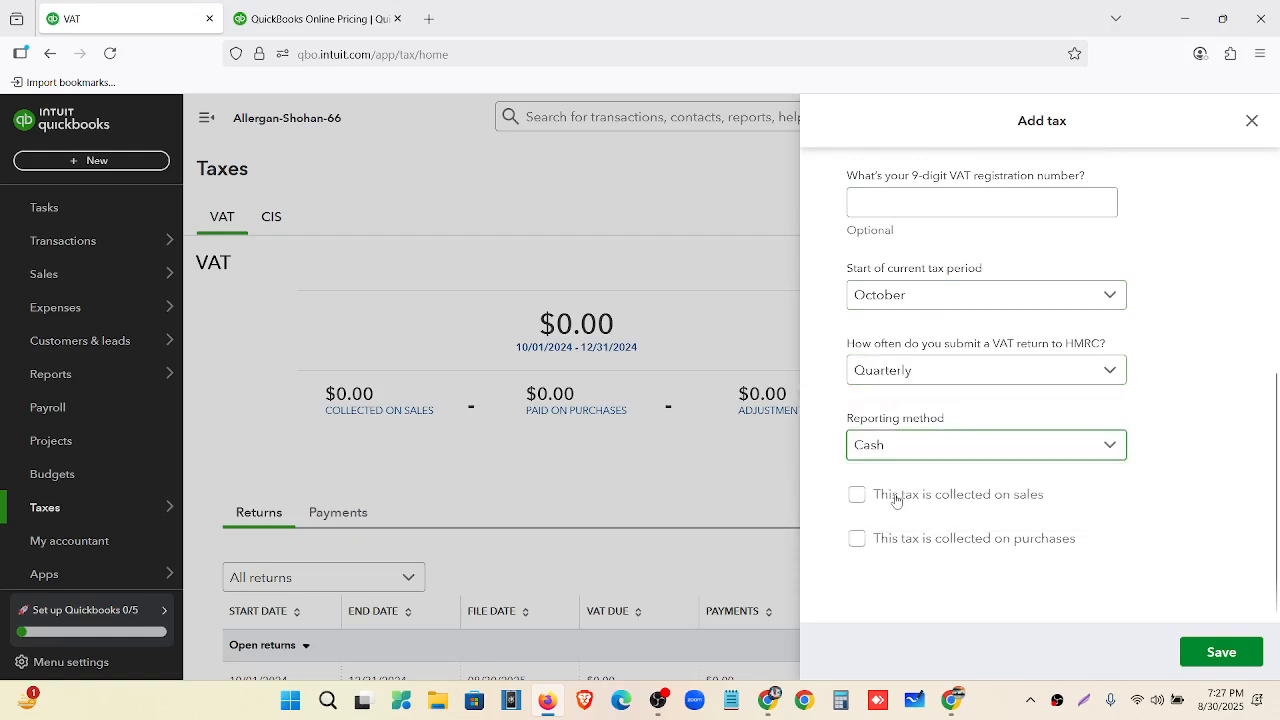
pyautogui.click(895, 497)
# Check the assignment doc for the rate and enter a 10% sales rate.
pyautogui.click(764, 704)
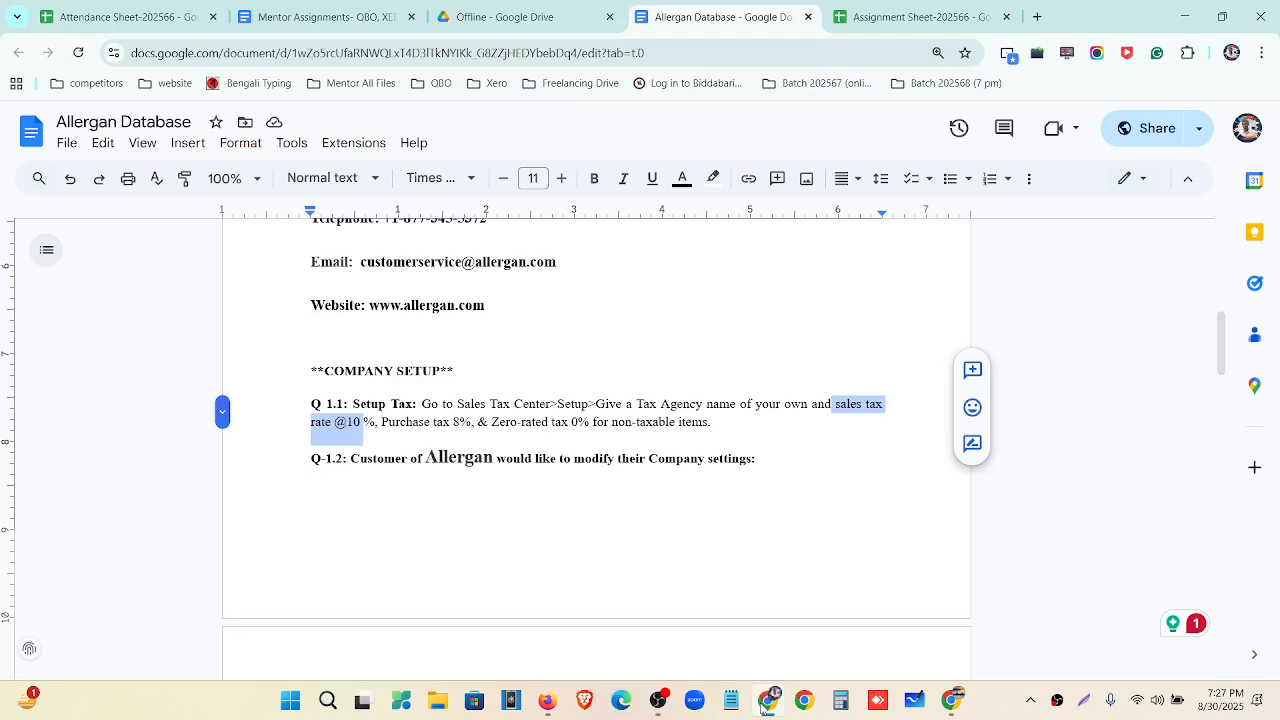
pyautogui.click(764, 704)
pyautogui.click(886, 550)
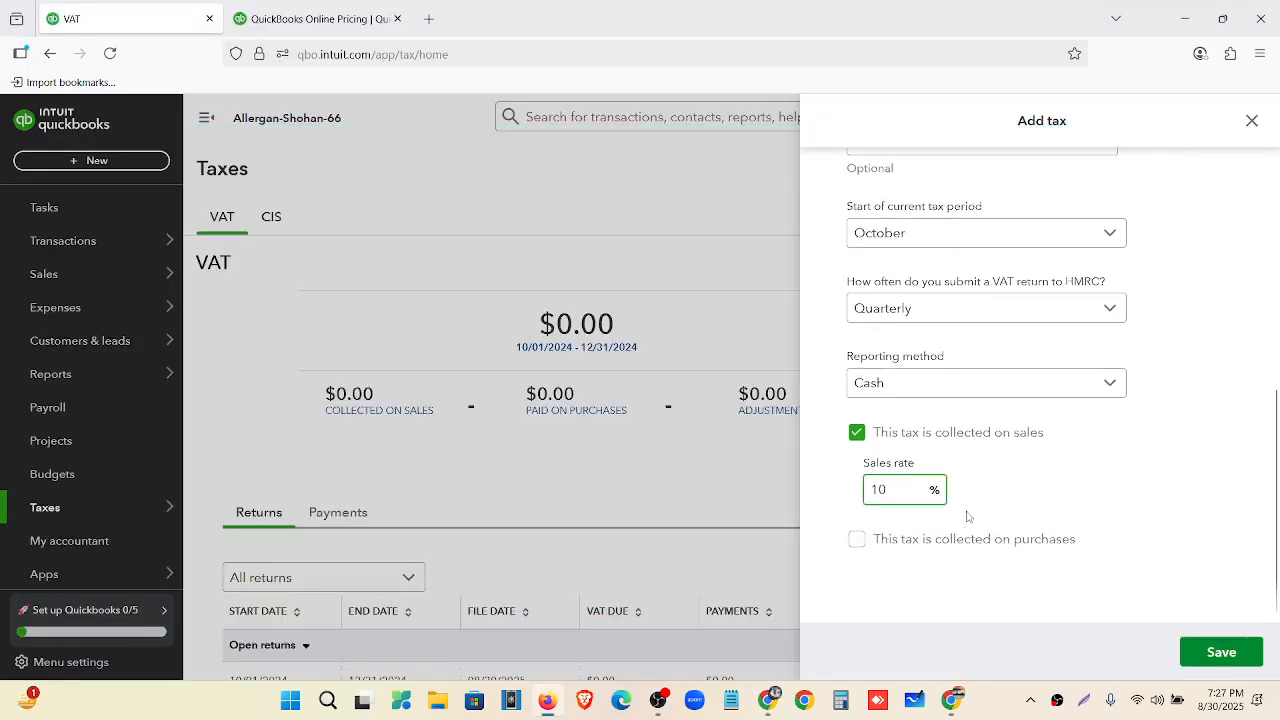
pyautogui.scroll(5, 974, 526)
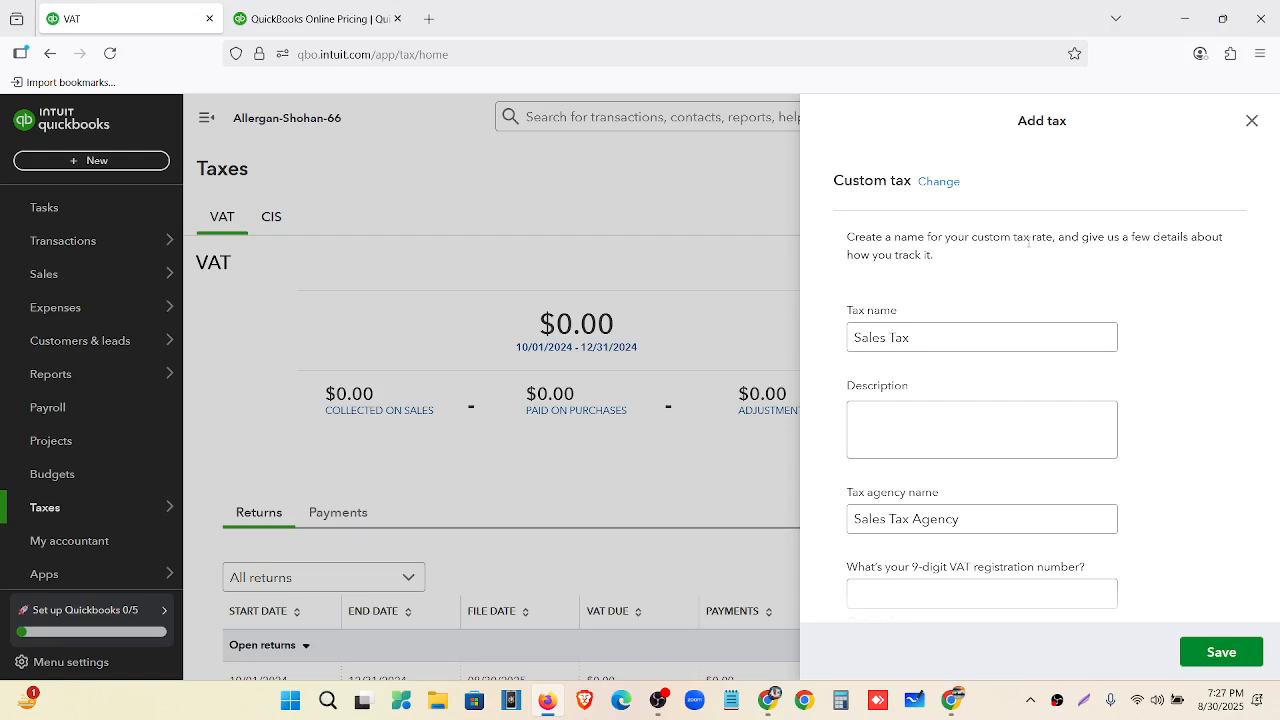
pyautogui.scroll(-5, 1180, 340)
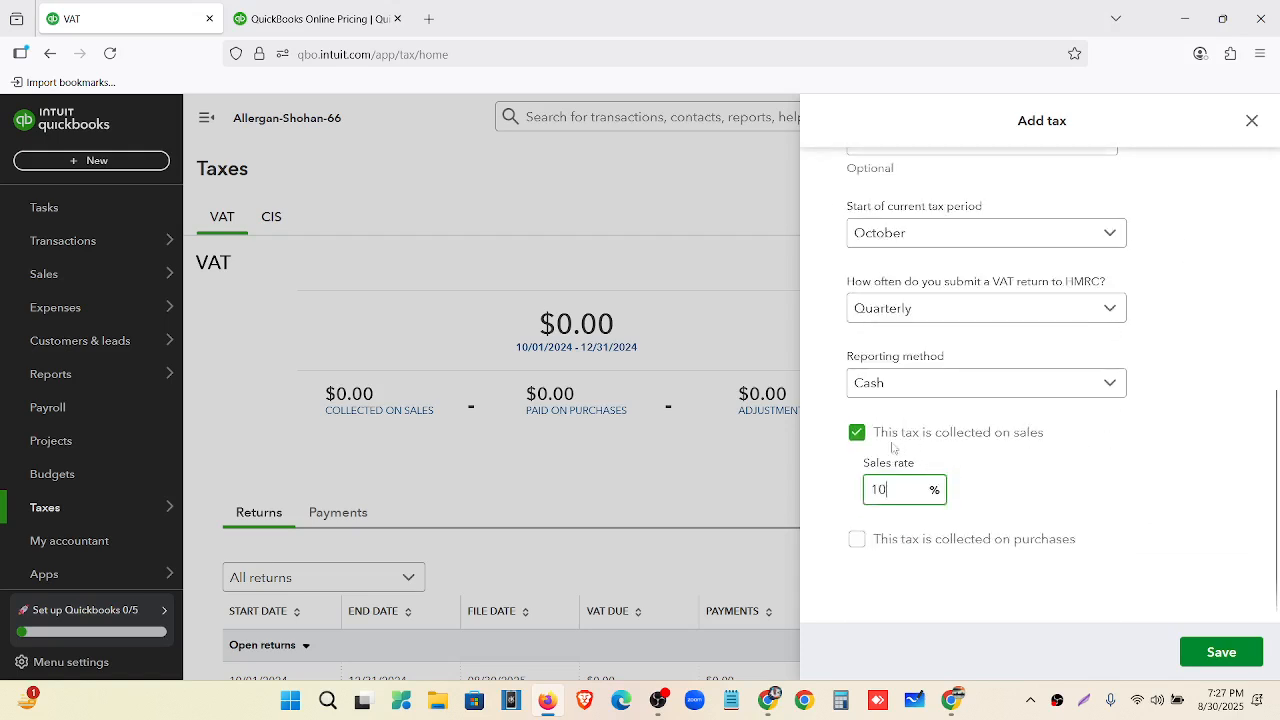
# Tick, then untick, collection on purchases, leaving the tax sales-only.
pyautogui.click(857, 541)
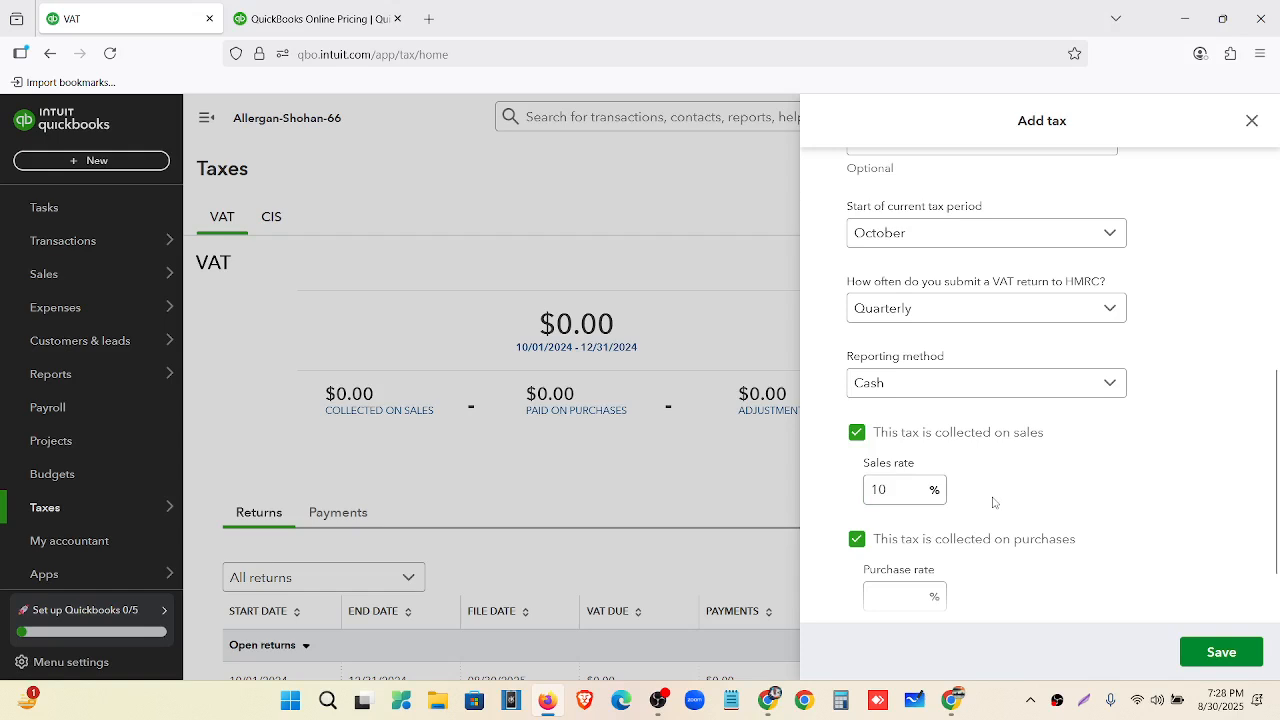
pyautogui.scroll(-2, 993, 503)
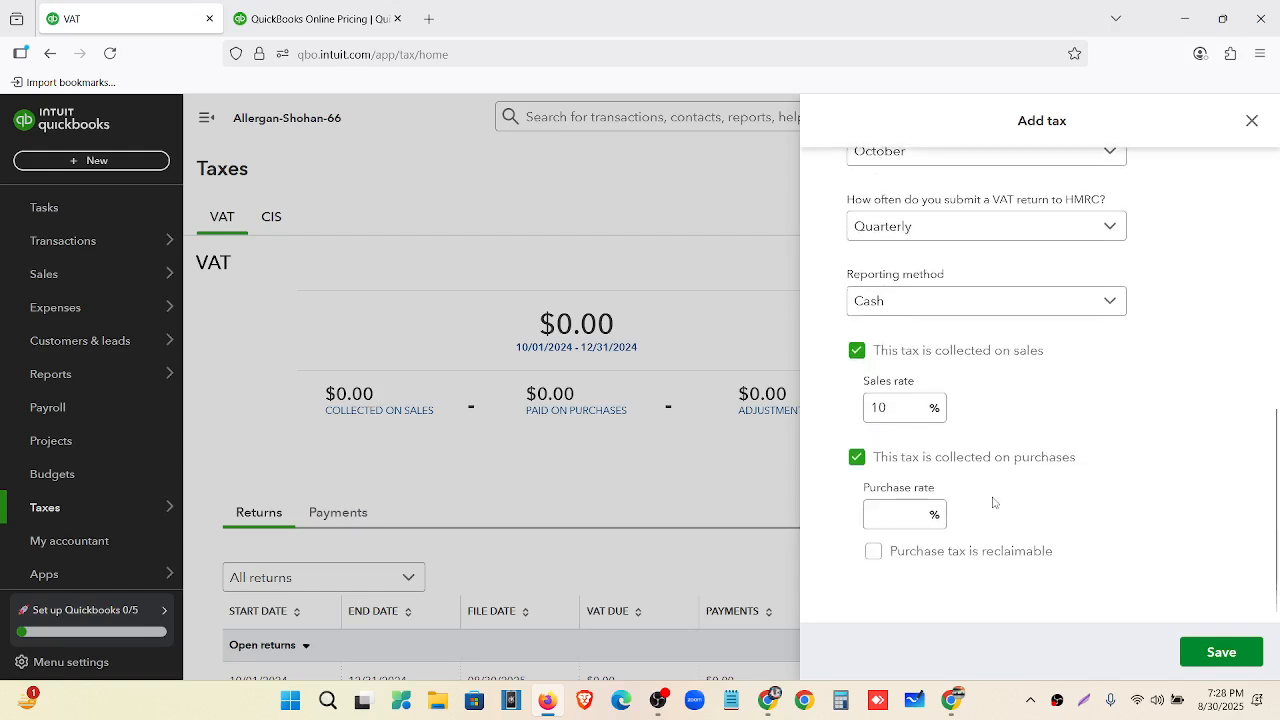
pyautogui.click(861, 461)
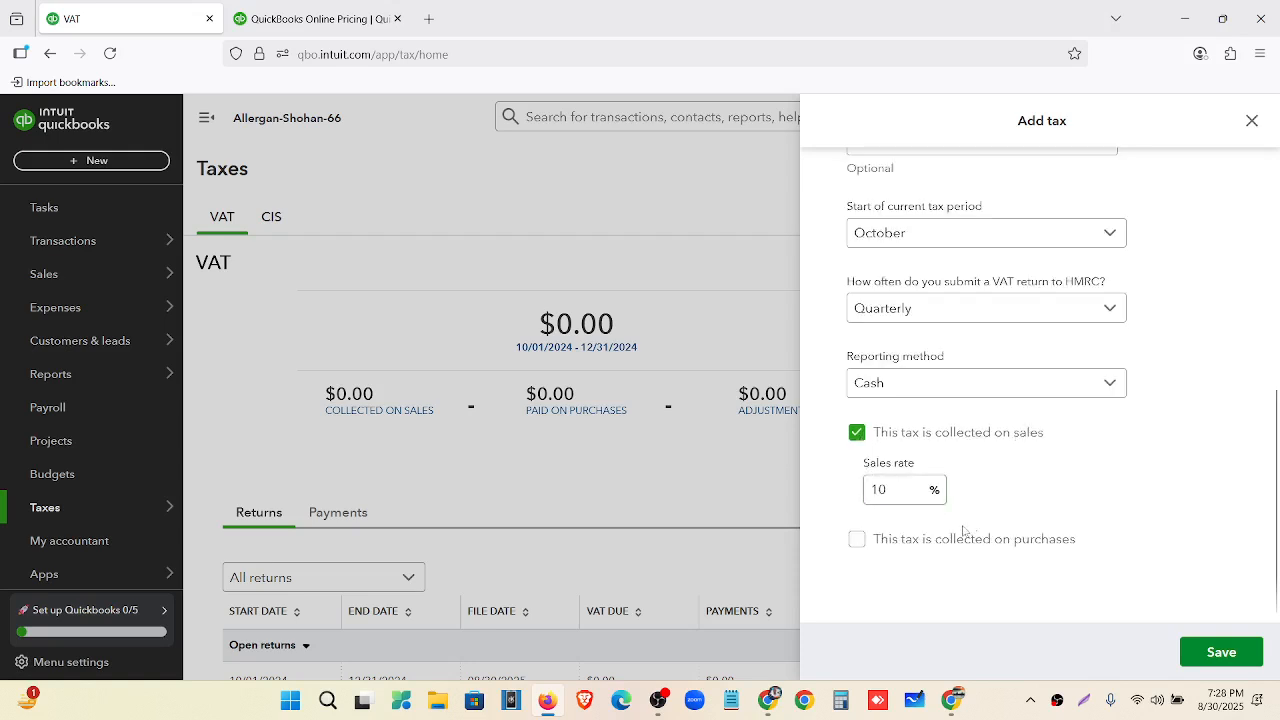
pyautogui.scroll(2, 958, 513)
pyautogui.scroll(-2, 958, 513)
# Add a reclaimable 10% purchase rate to Sales Tax and save it.
pyautogui.click(904, 500)
pyautogui.click(857, 539)
pyautogui.click(895, 517)
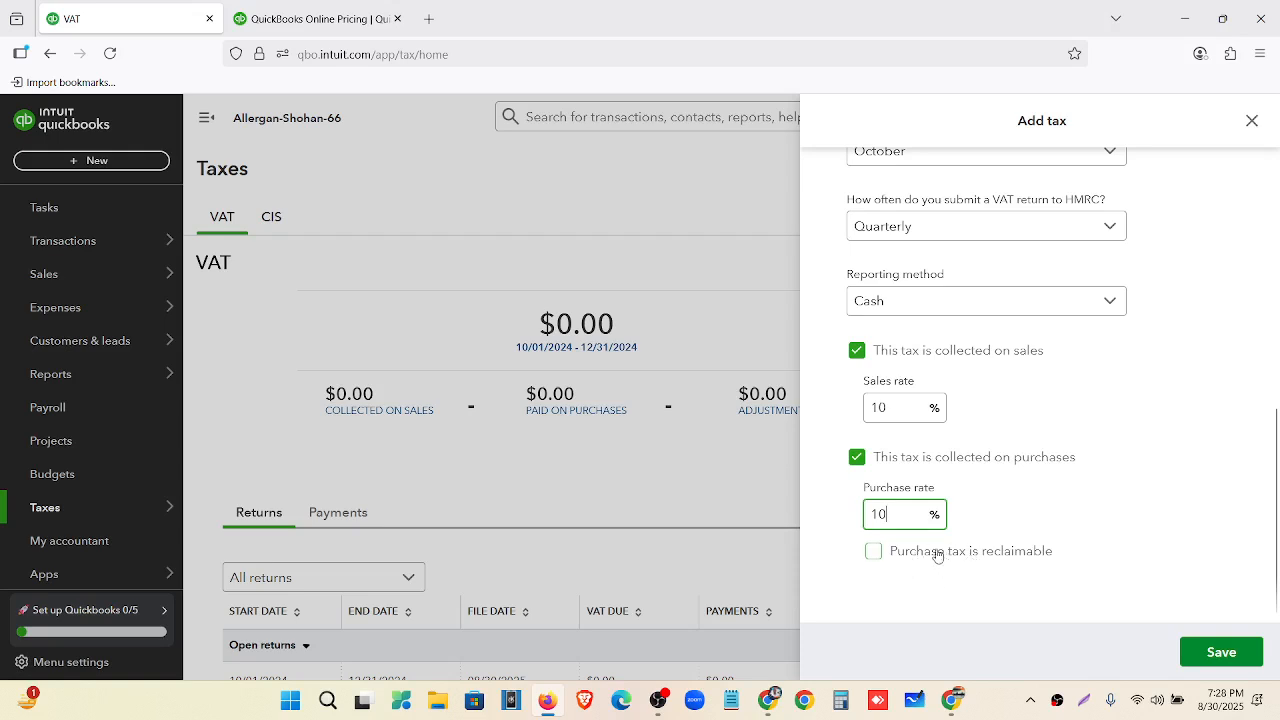
pyautogui.click(938, 556)
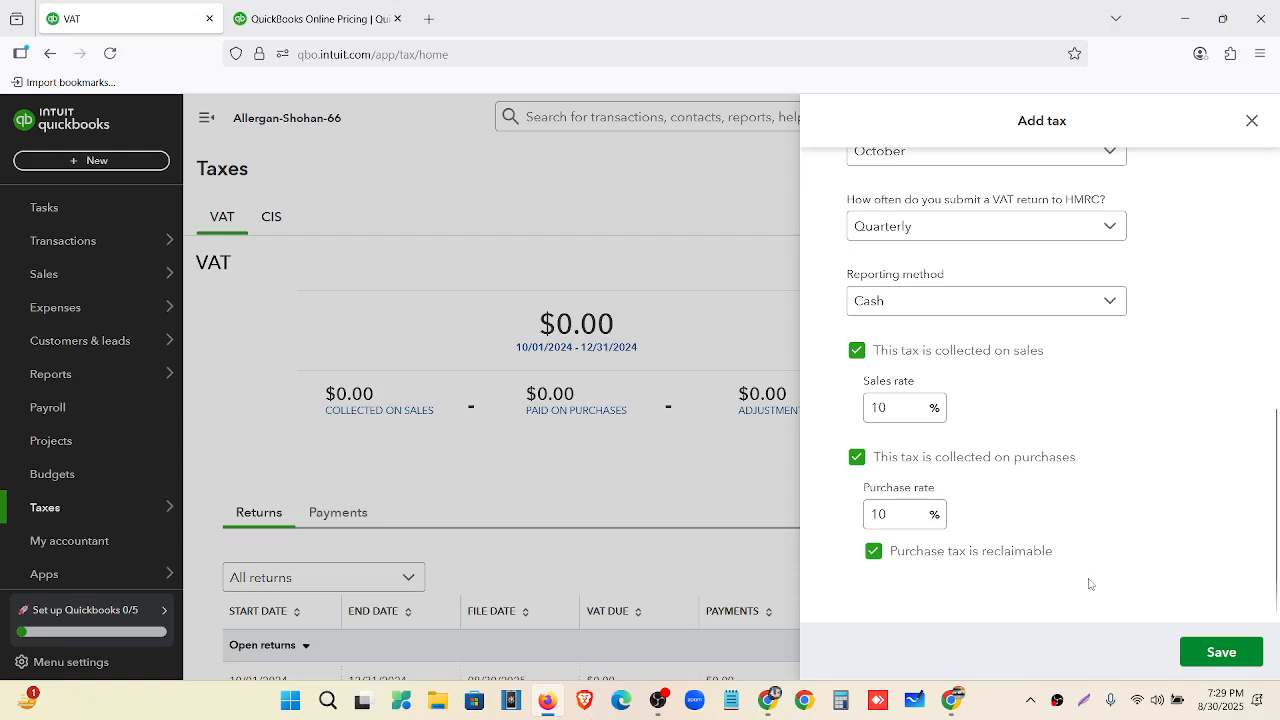
pyautogui.click(1204, 656)
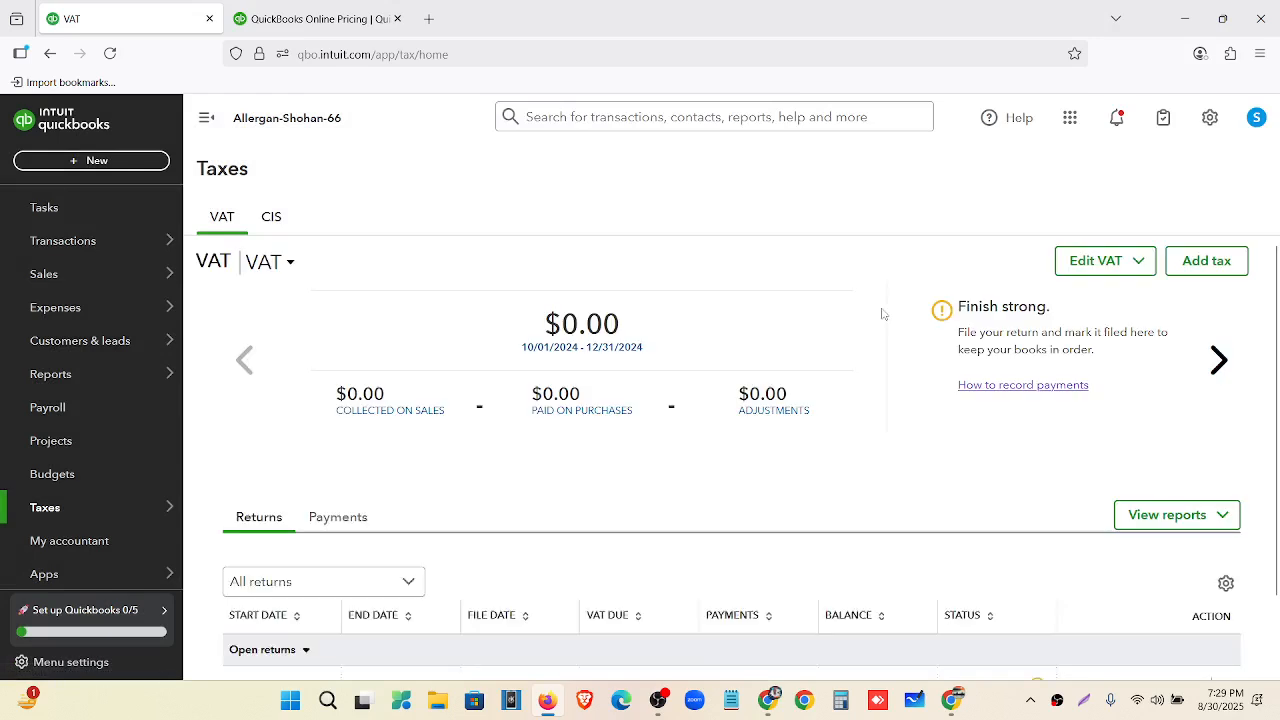
# View the Sales Tax summary, reload the Taxes page, and start blank Invoice no.1001.
pyautogui.click(1216, 376)
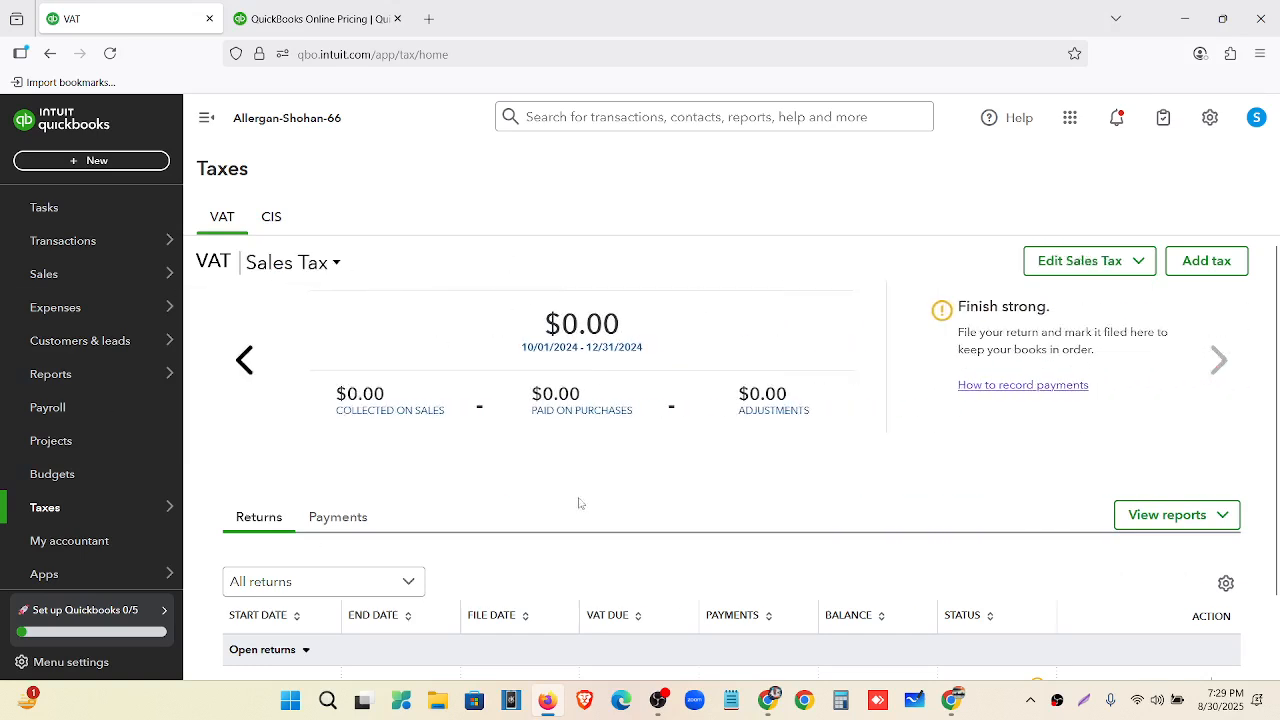
pyautogui.click(97, 161)
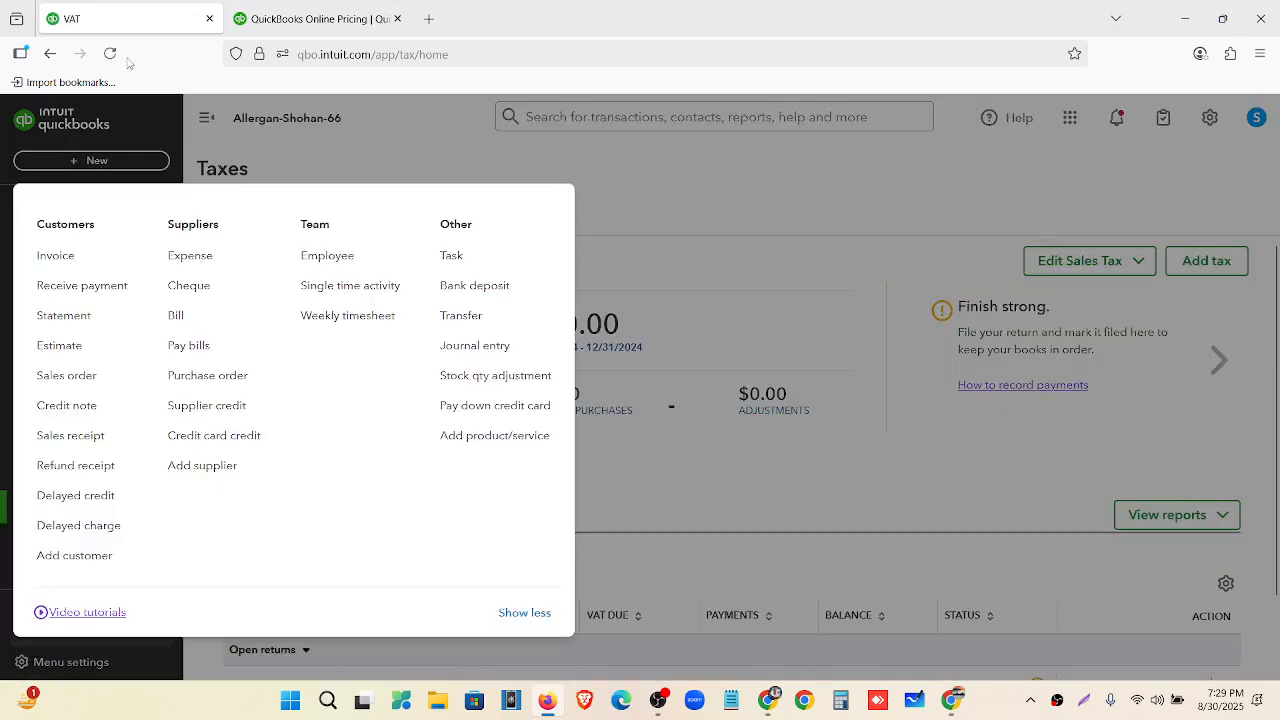
pyautogui.click(117, 59)
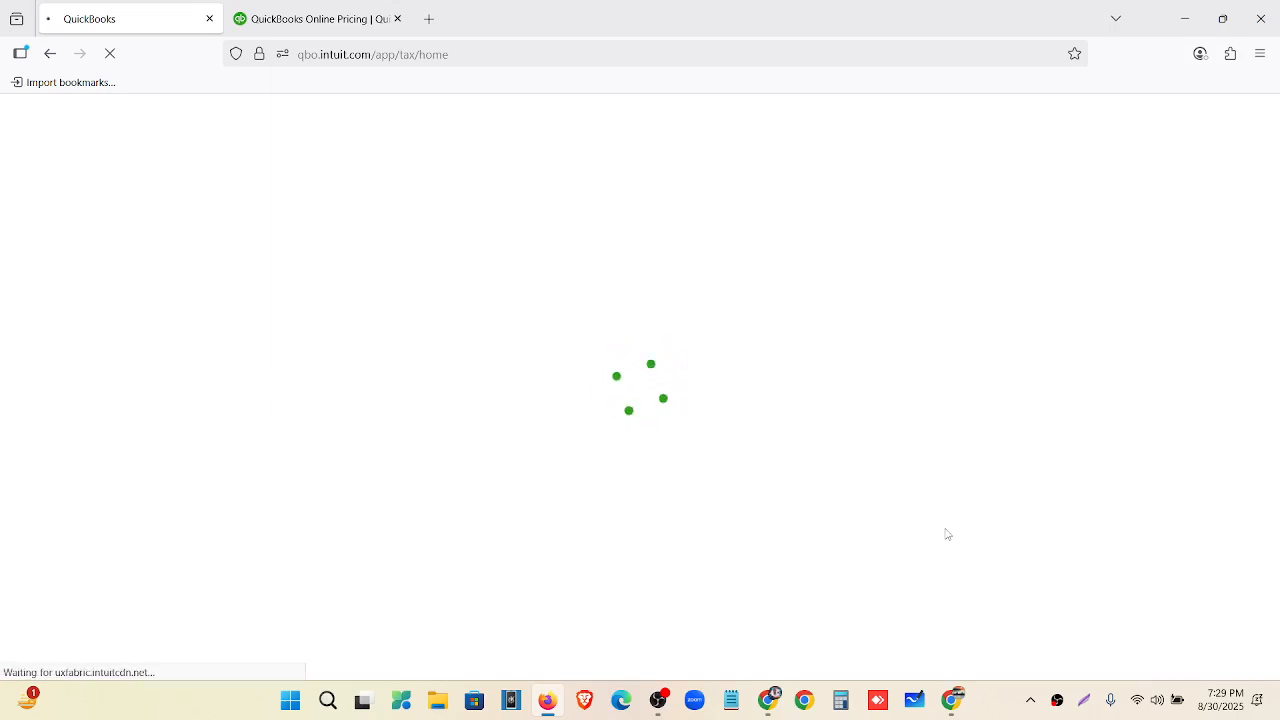
pyautogui.click(100, 170)
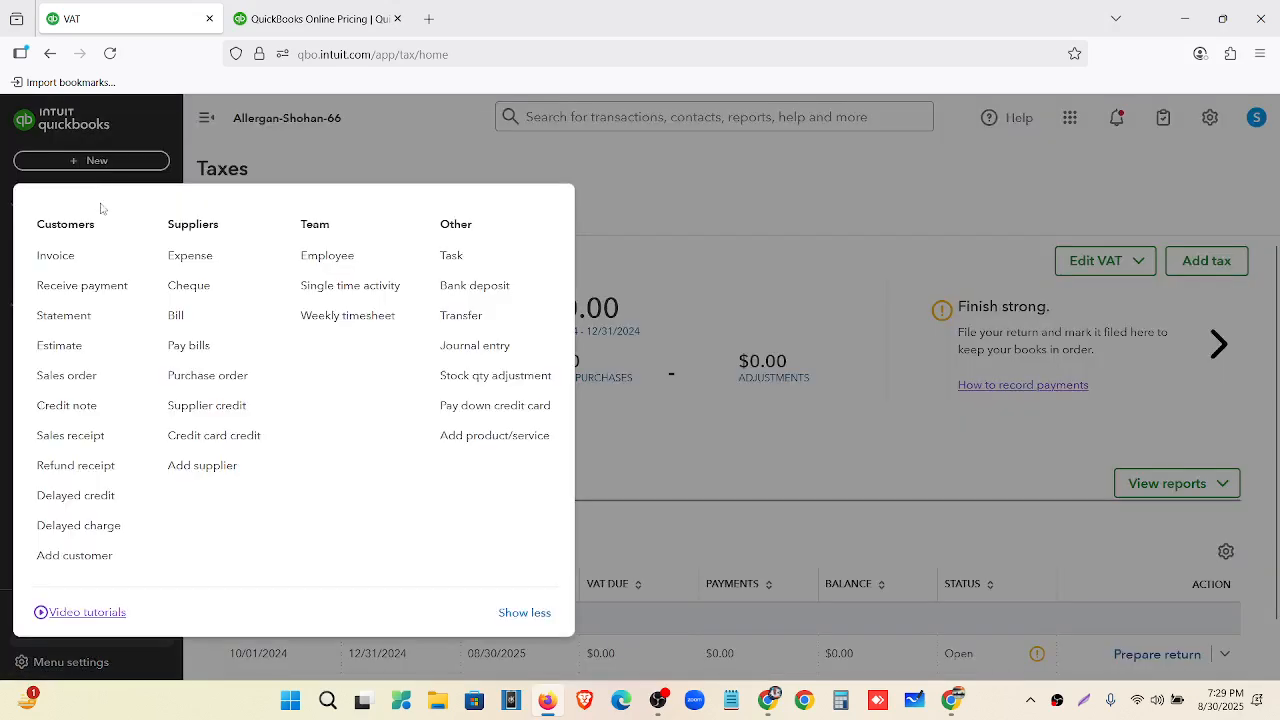
pyautogui.click(98, 262)
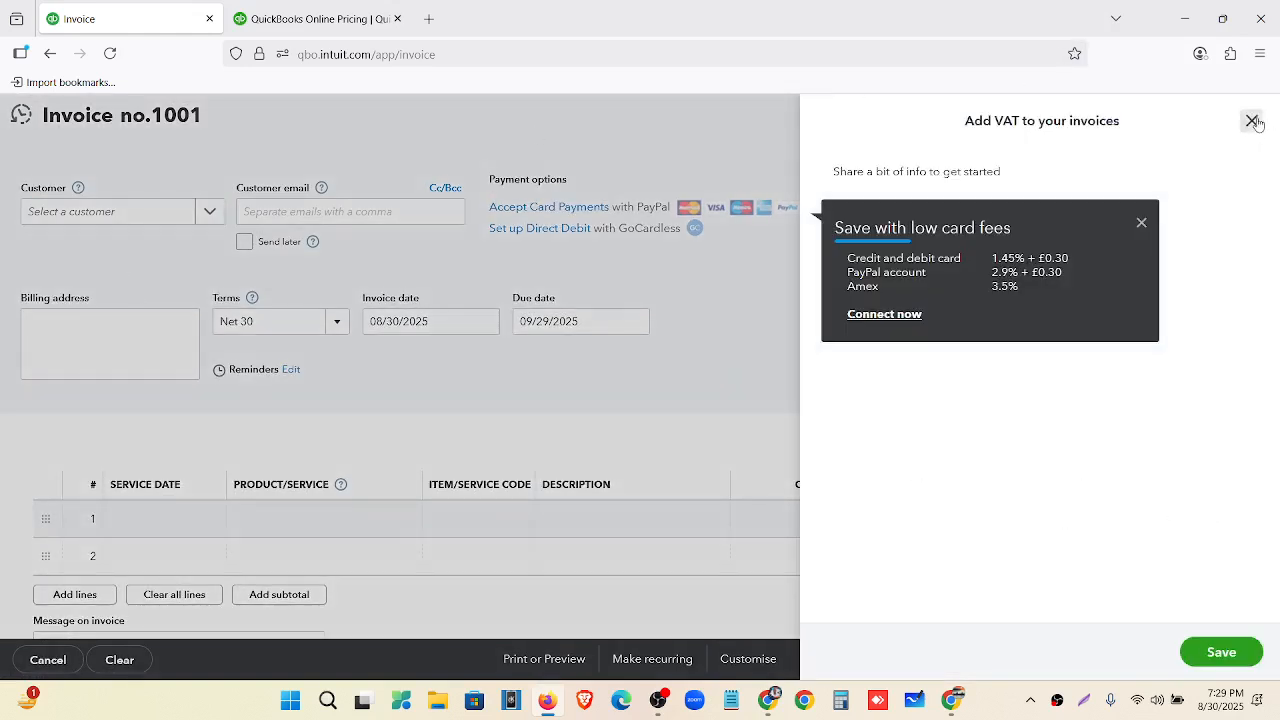
# Check the VAT rates offered on invoice line 1, then discard the invoice unsaved.
pyautogui.click(1251, 121)
pyautogui.click(1141, 222)
pyautogui.scroll(-3, 1104, 275)
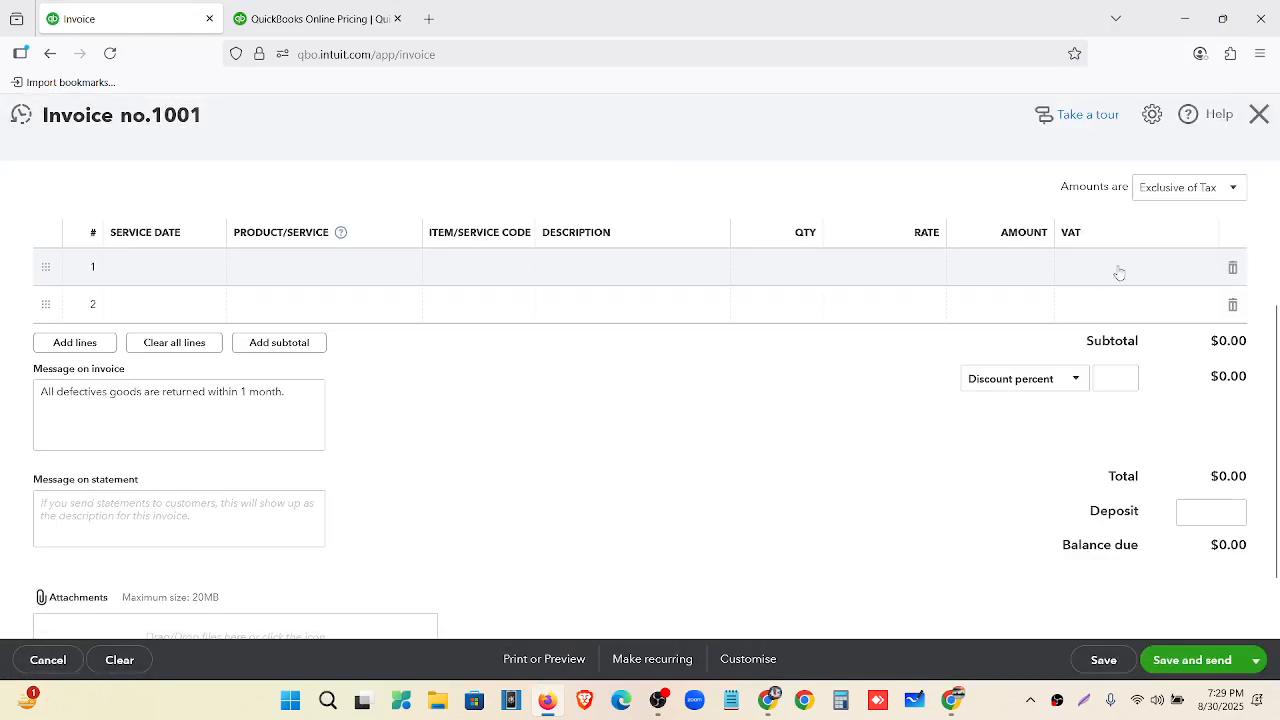
pyautogui.click(1140, 267)
pyautogui.click(1196, 280)
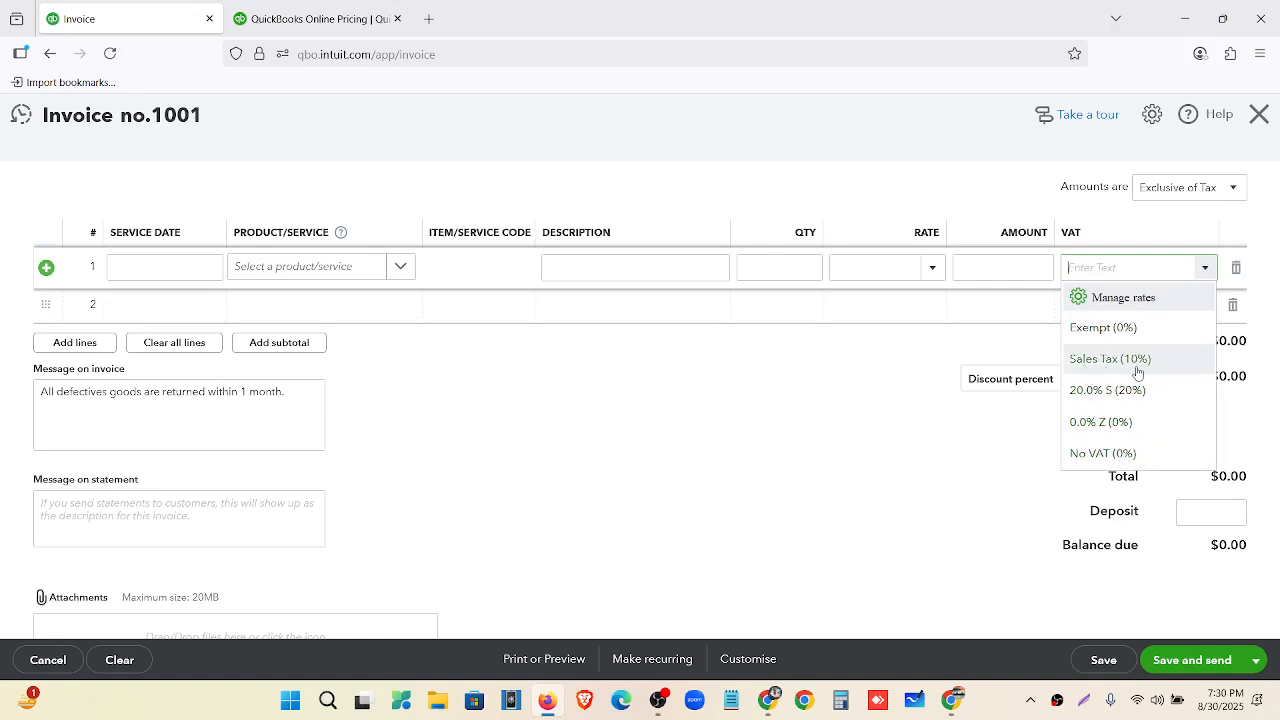
pyautogui.click(1259, 116)
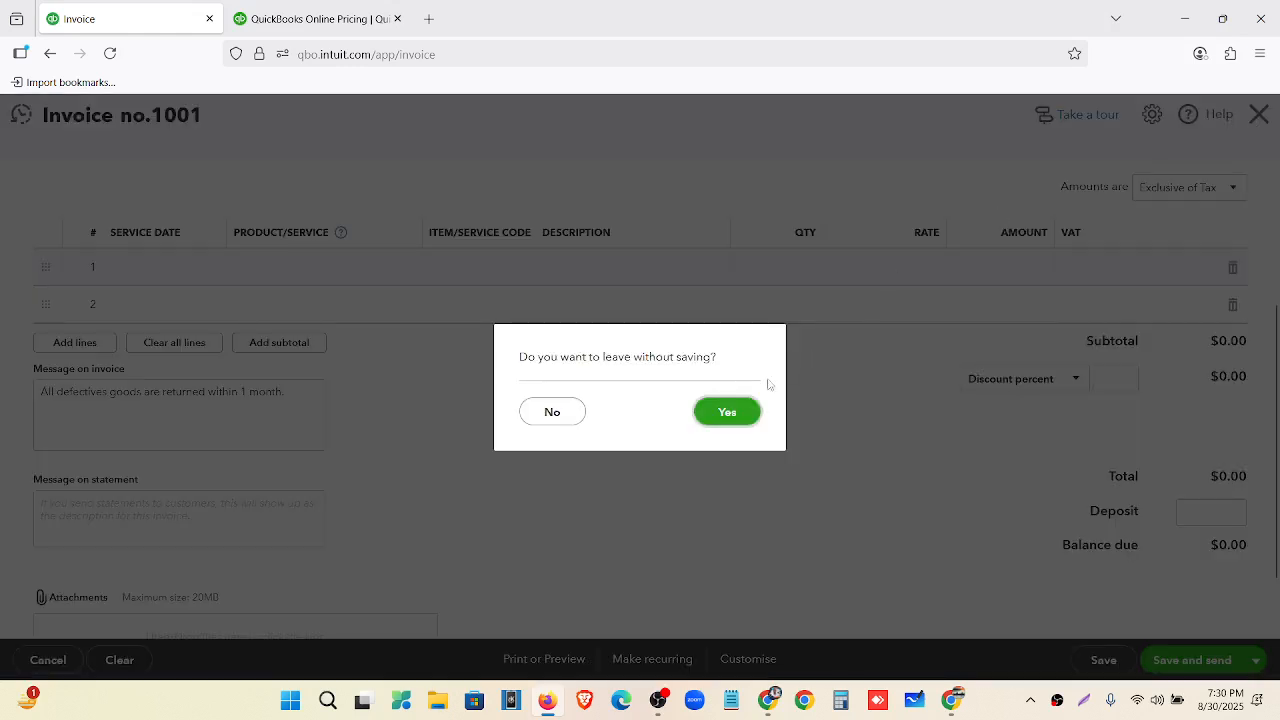
pyautogui.click(723, 414)
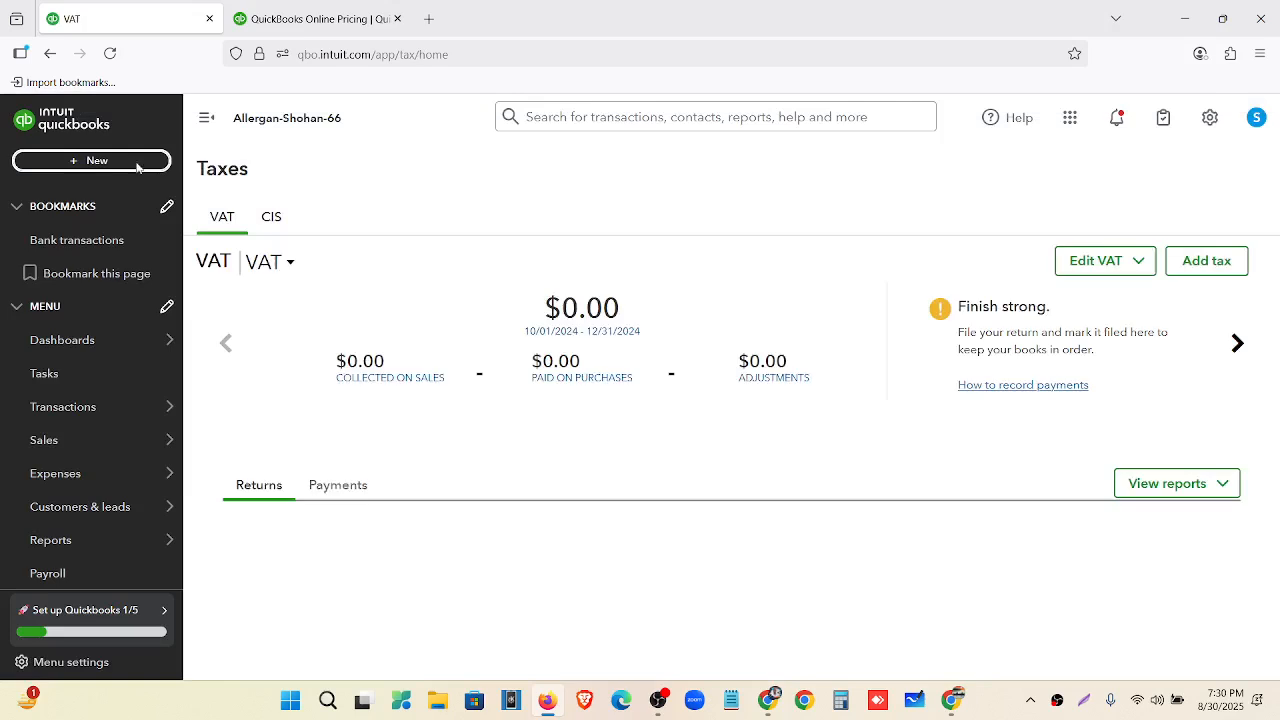
# Start a new expense, check its VAT rates include Sales Tax (10%), then close it.
pyautogui.click(137, 163)
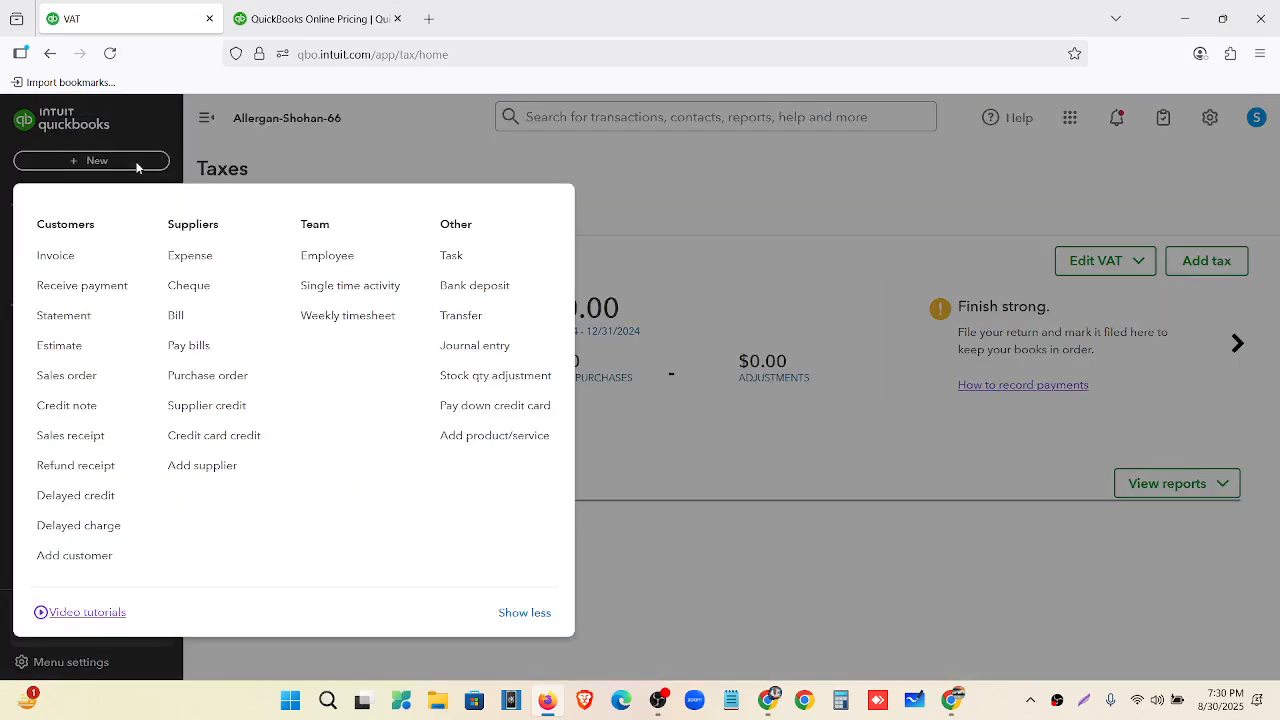
pyautogui.click(191, 256)
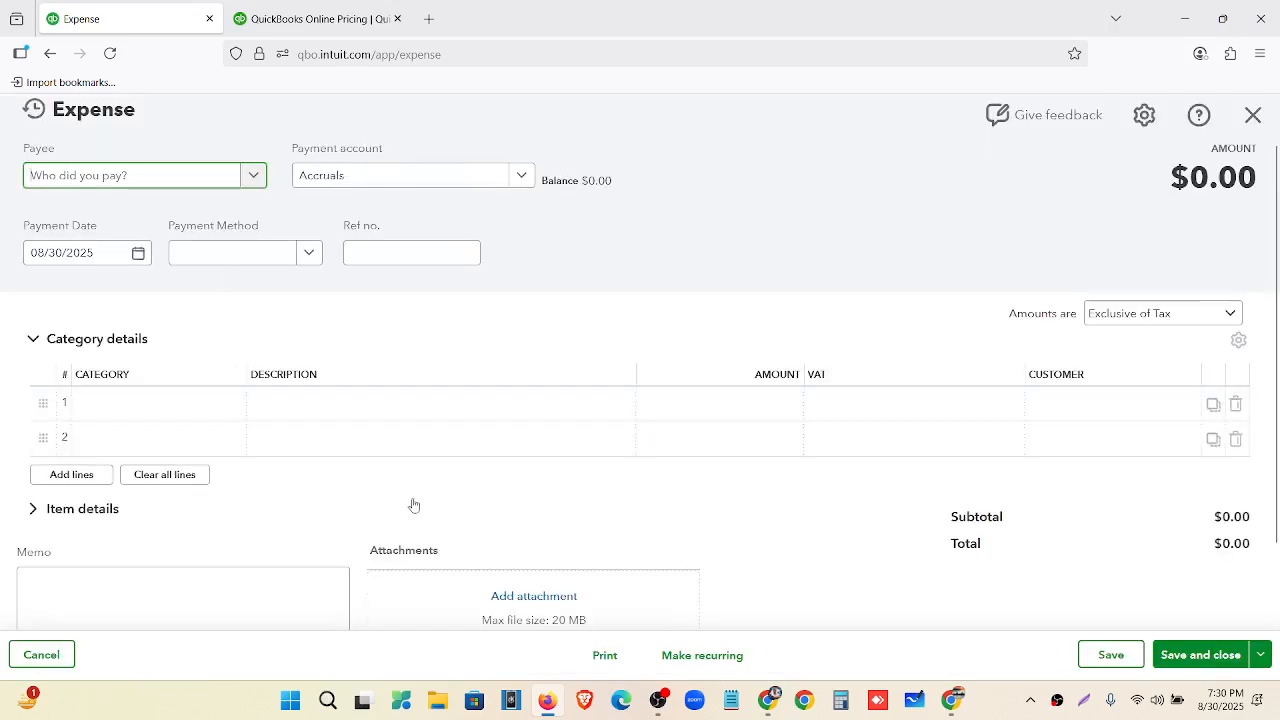
pyautogui.click(1002, 406)
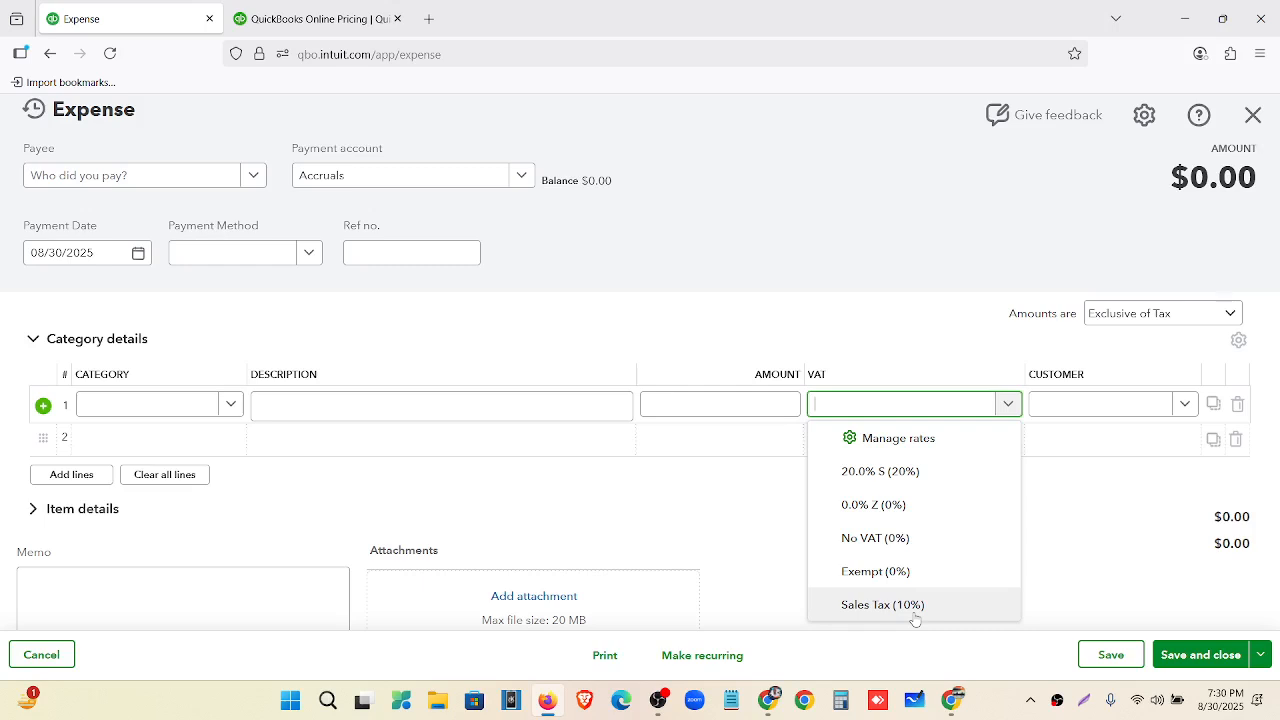
pyautogui.click(1253, 114)
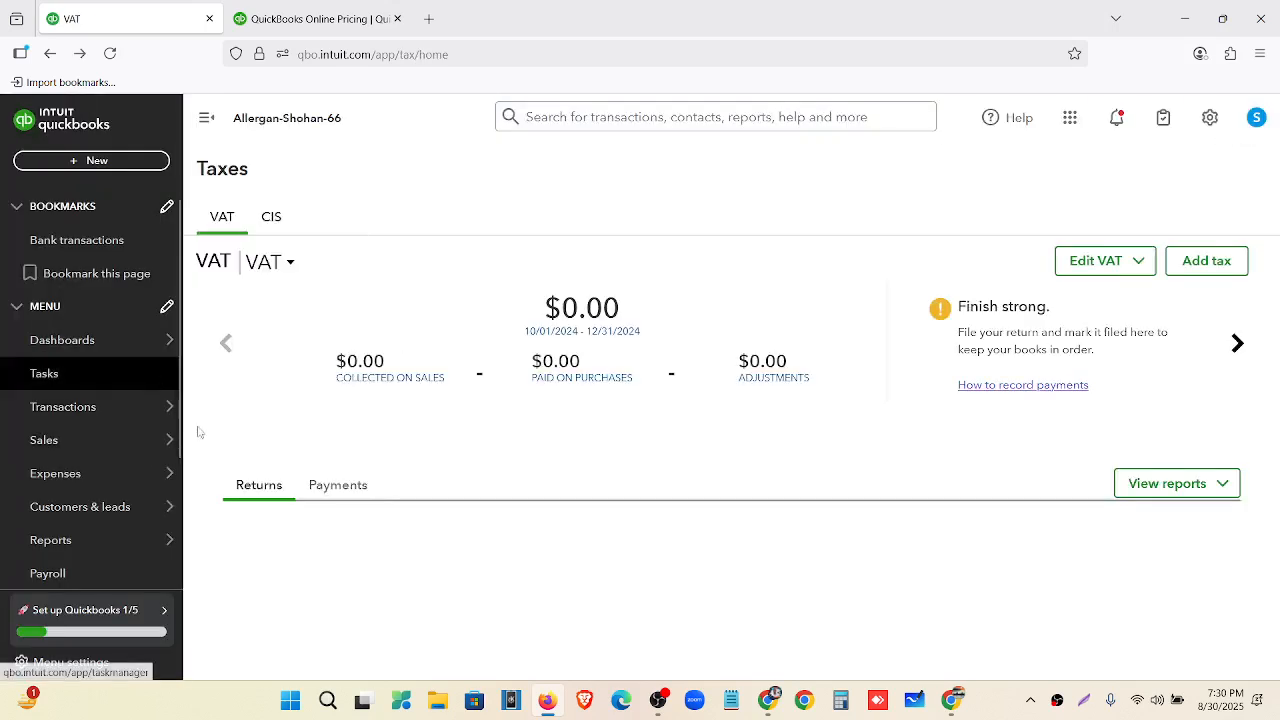
# Start a new custom tax named 'Purchase Tax'.
pyautogui.click(1222, 265)
pyautogui.scroll(-2, 1090, 347)
pyautogui.click(1050, 482)
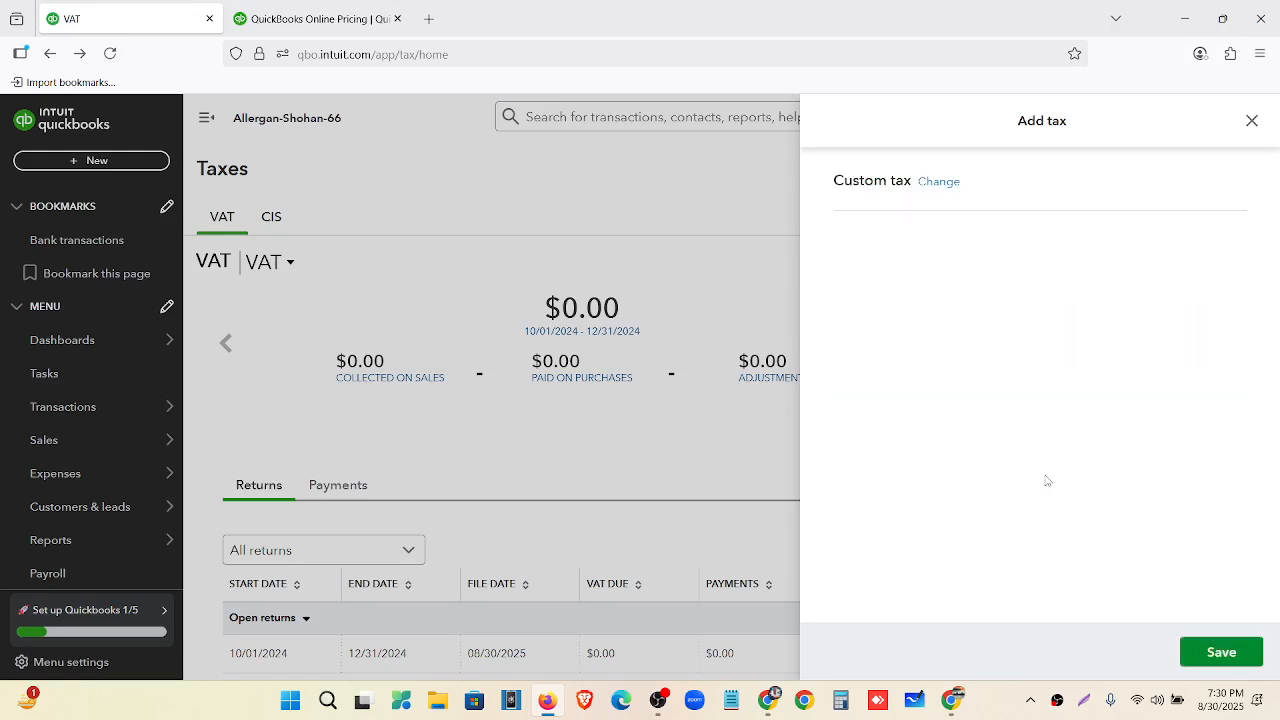
pyautogui.click(897, 339)
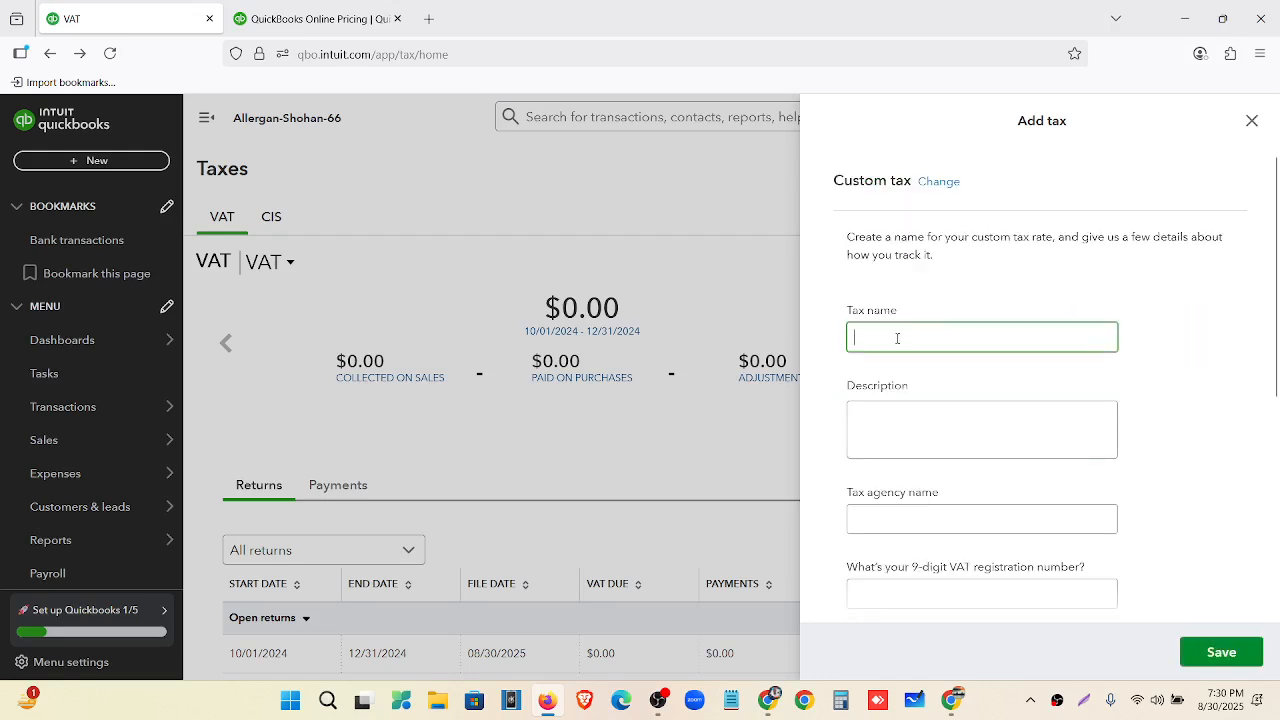
pyautogui.write('Purc')
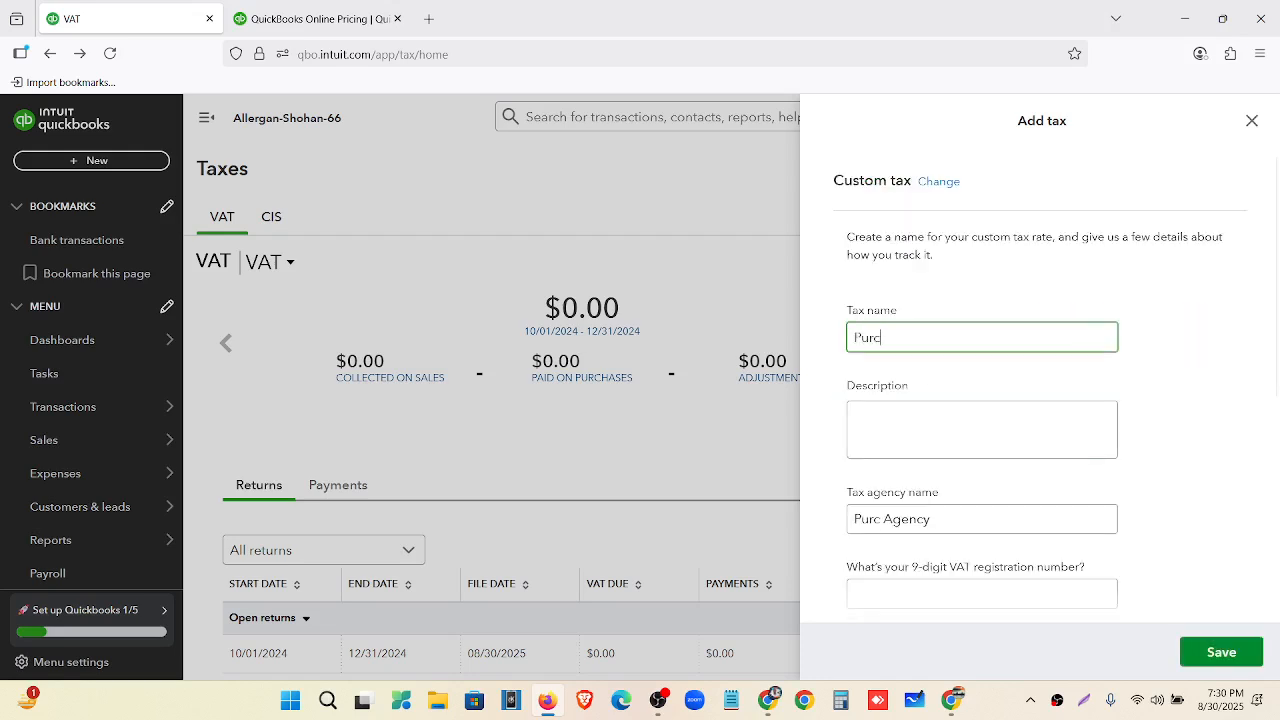
pyautogui.write('hase Tax')
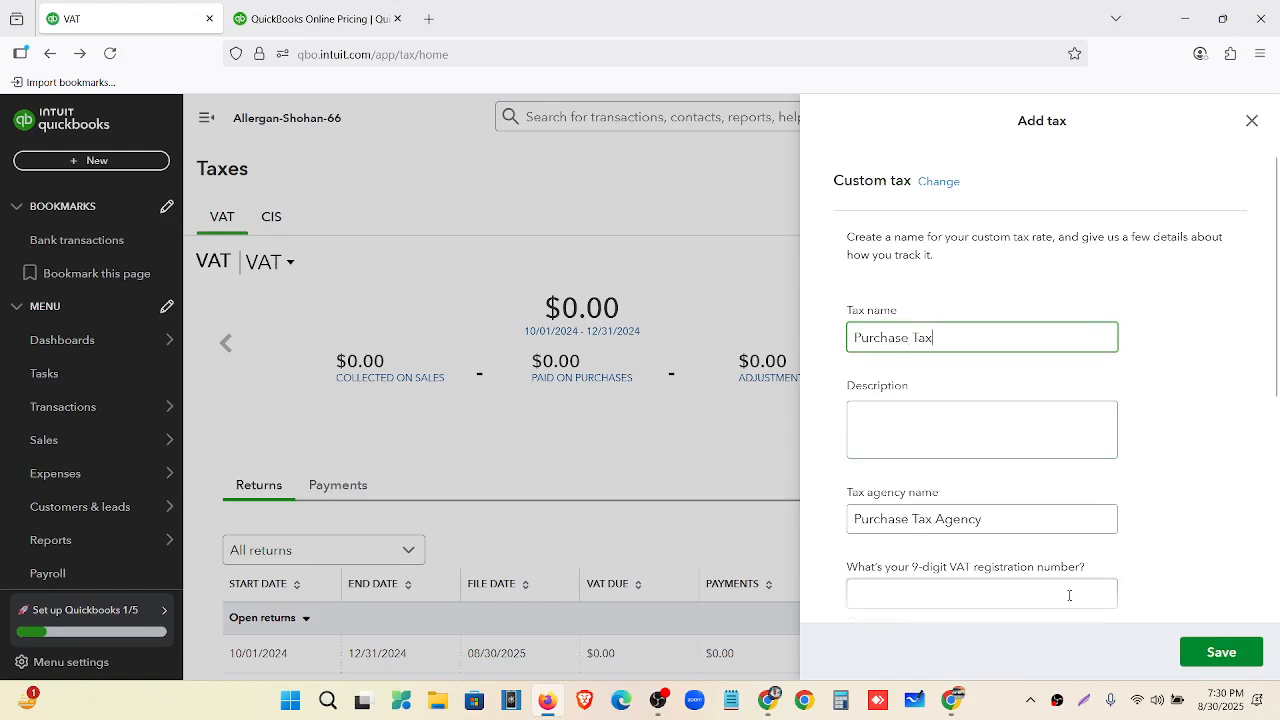
# Set its period to start in October, with quarterly returns on a cash basis.
pyautogui.scroll(-1, 965, 476)
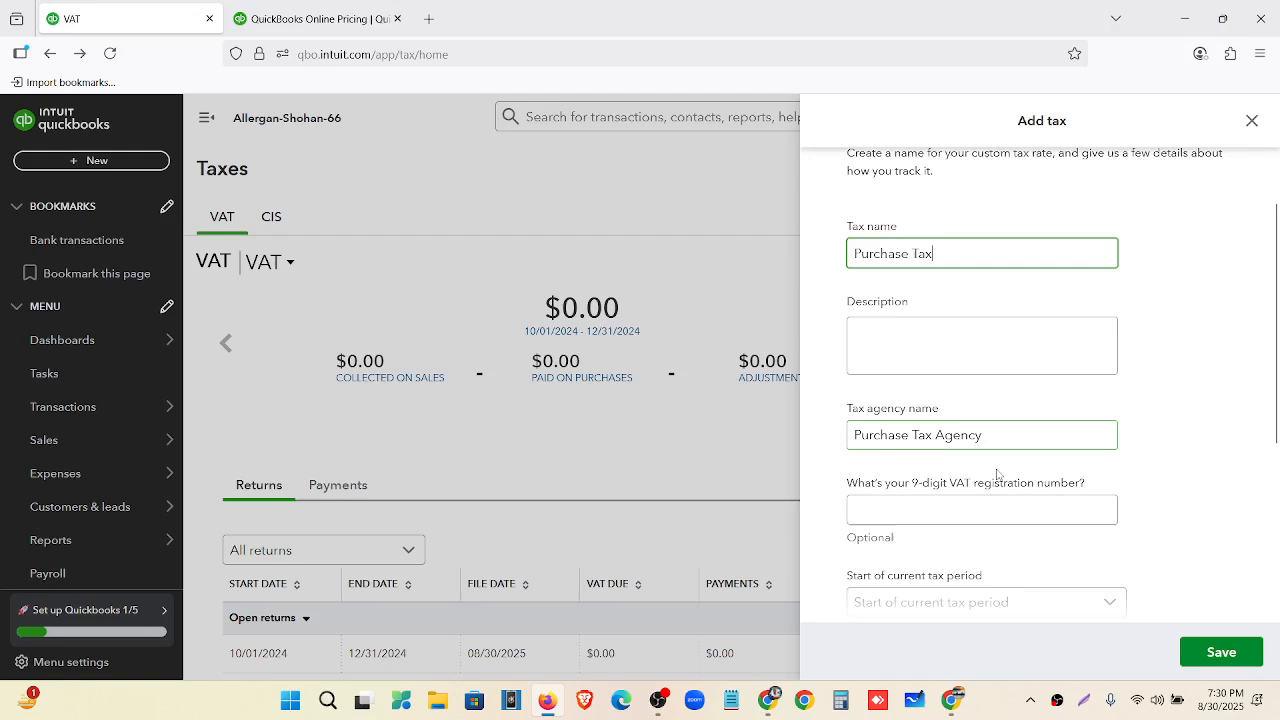
pyautogui.scroll(-2, 1000, 470)
pyautogui.click(1020, 434)
pyautogui.scroll(-2, 961, 288)
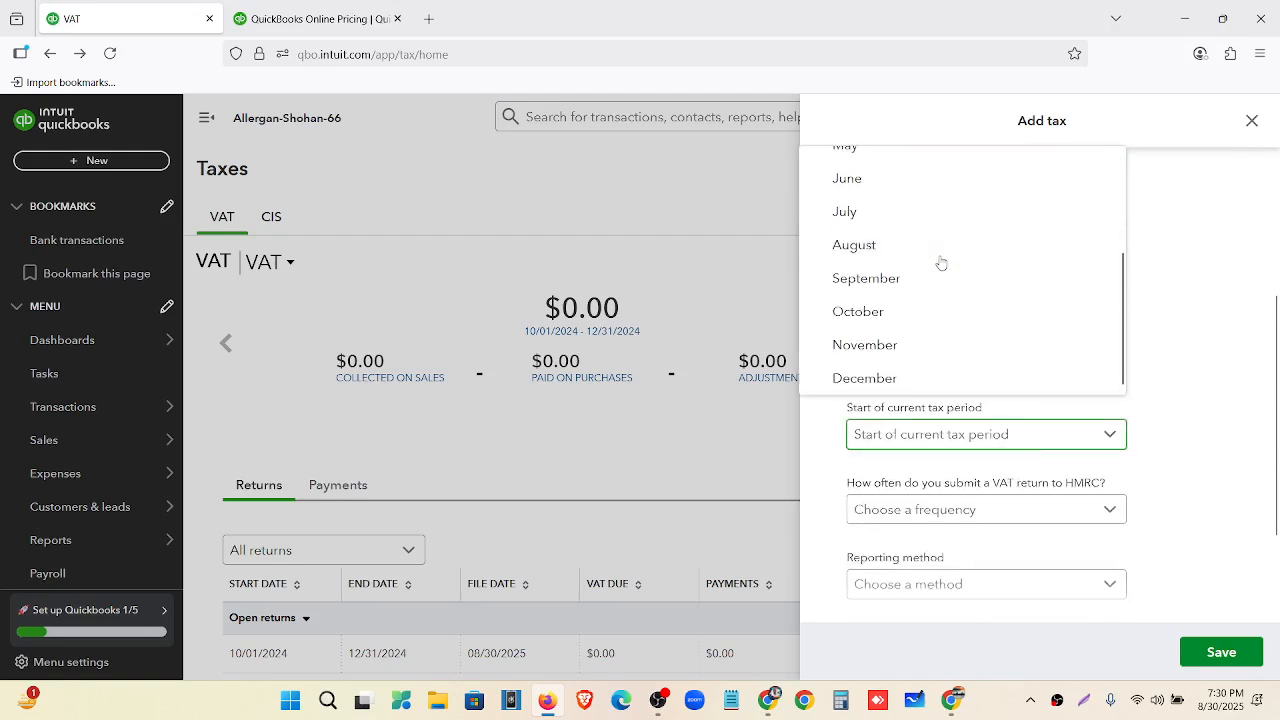
pyautogui.click(917, 312)
pyautogui.scroll(-1, 1010, 410)
pyautogui.click(1024, 425)
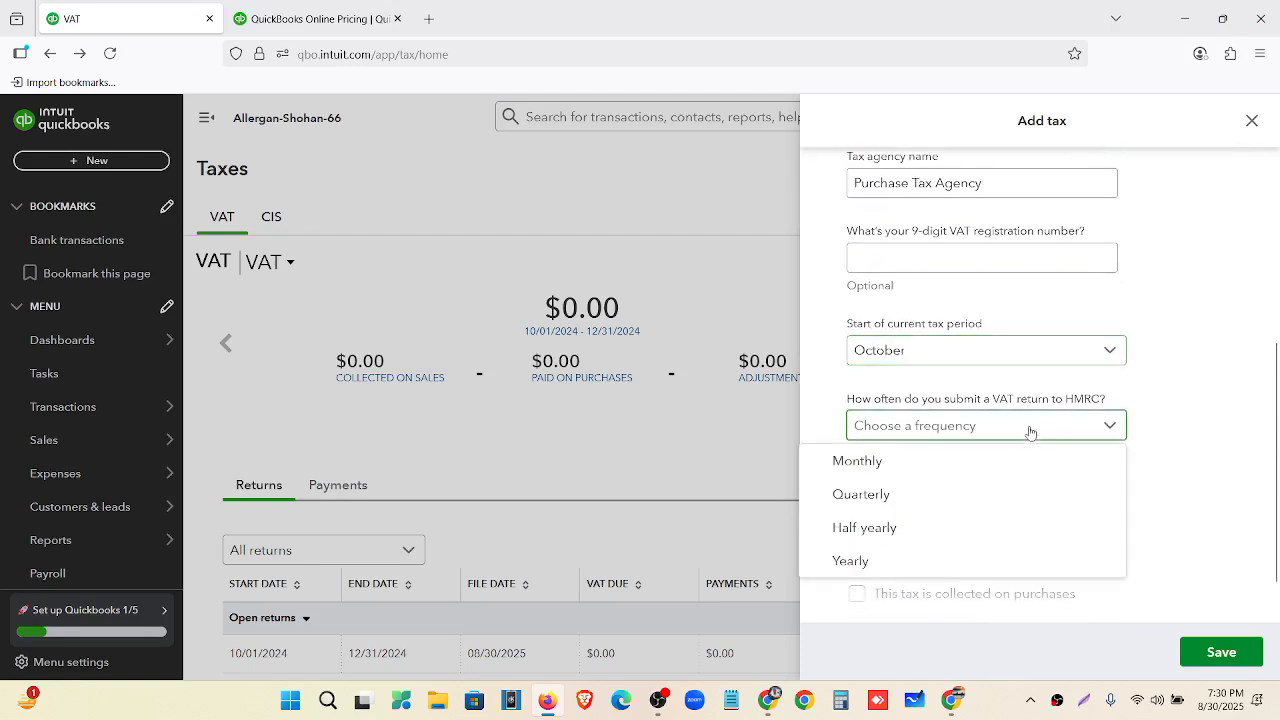
pyautogui.click(929, 495)
pyautogui.click(980, 509)
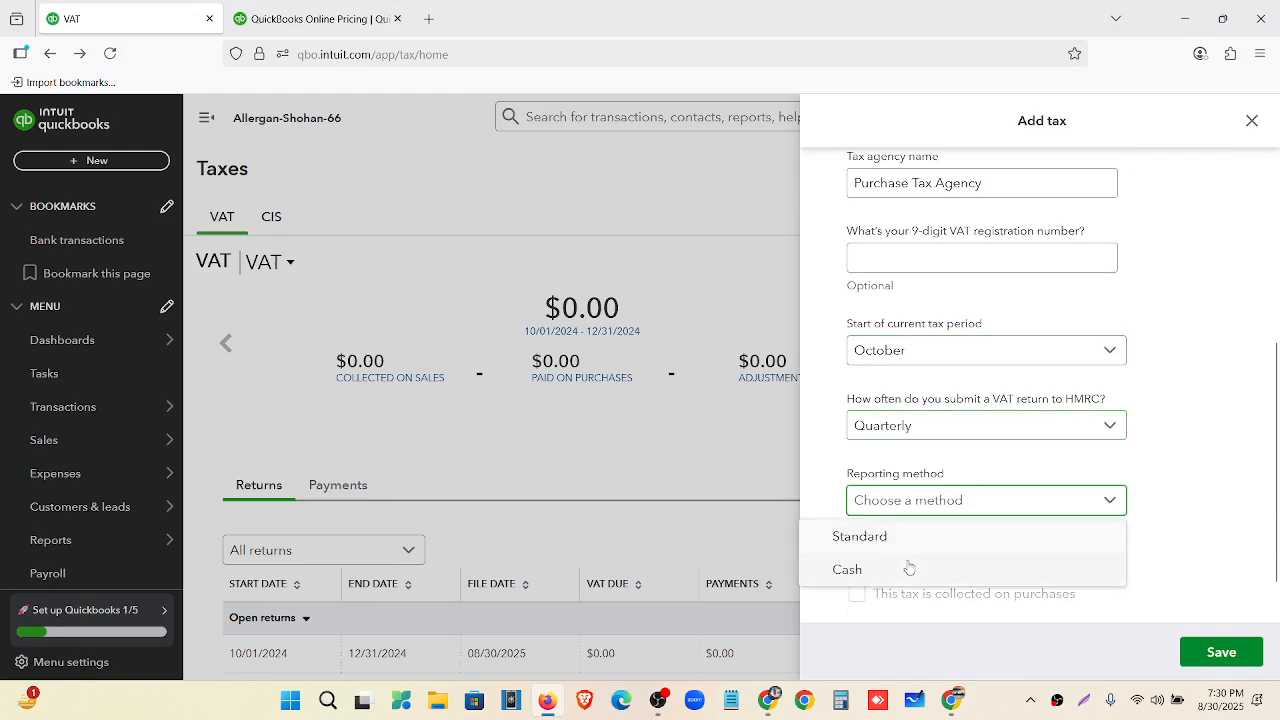
pyautogui.click(858, 569)
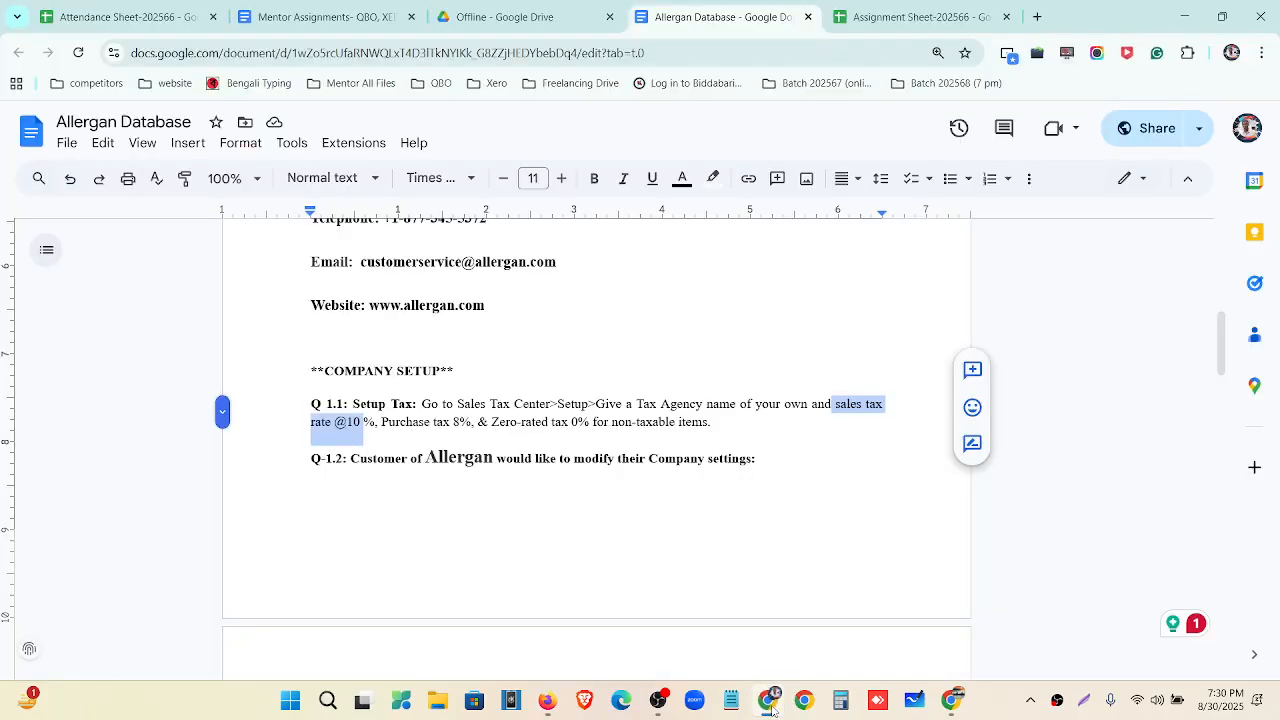
pyautogui.click(768, 700)
# Collect it on sales and purchases at 8%, with reclaimable purchase tax, and save.
pyautogui.scroll(-1, 925, 492)
pyautogui.click(919, 494)
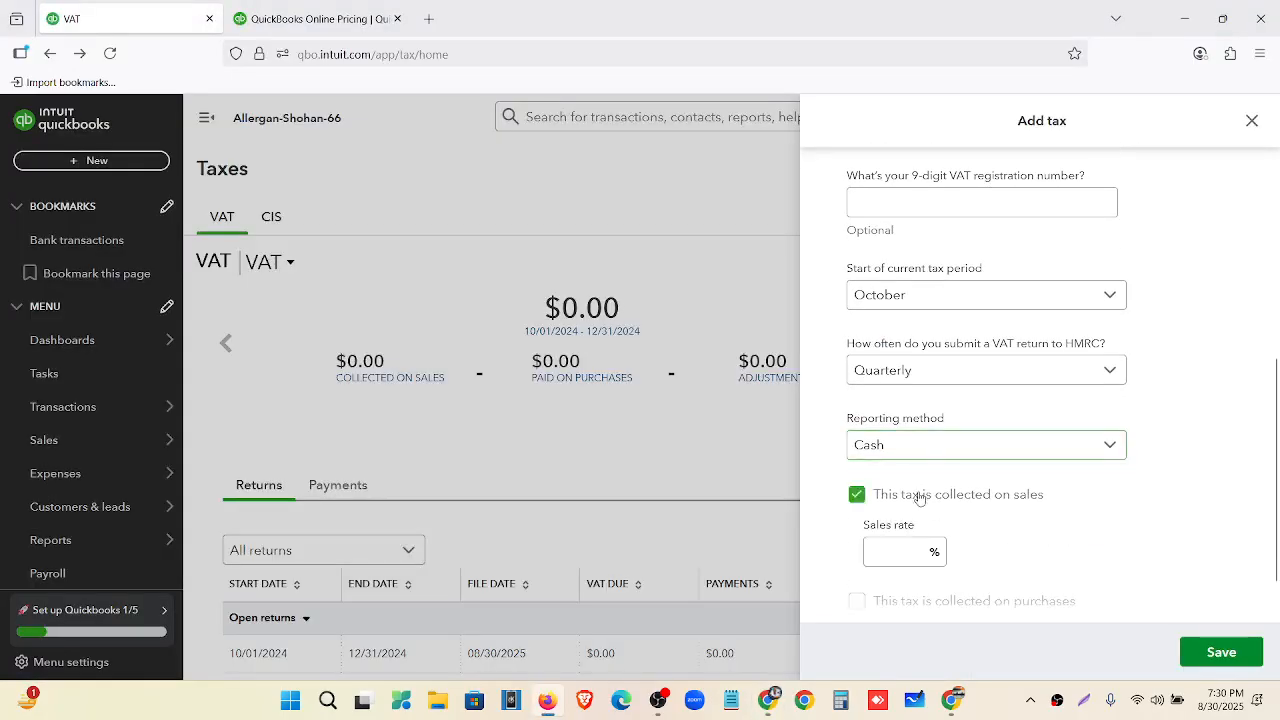
pyautogui.scroll(-1, 919, 494)
pyautogui.click(909, 490)
pyautogui.write('8')
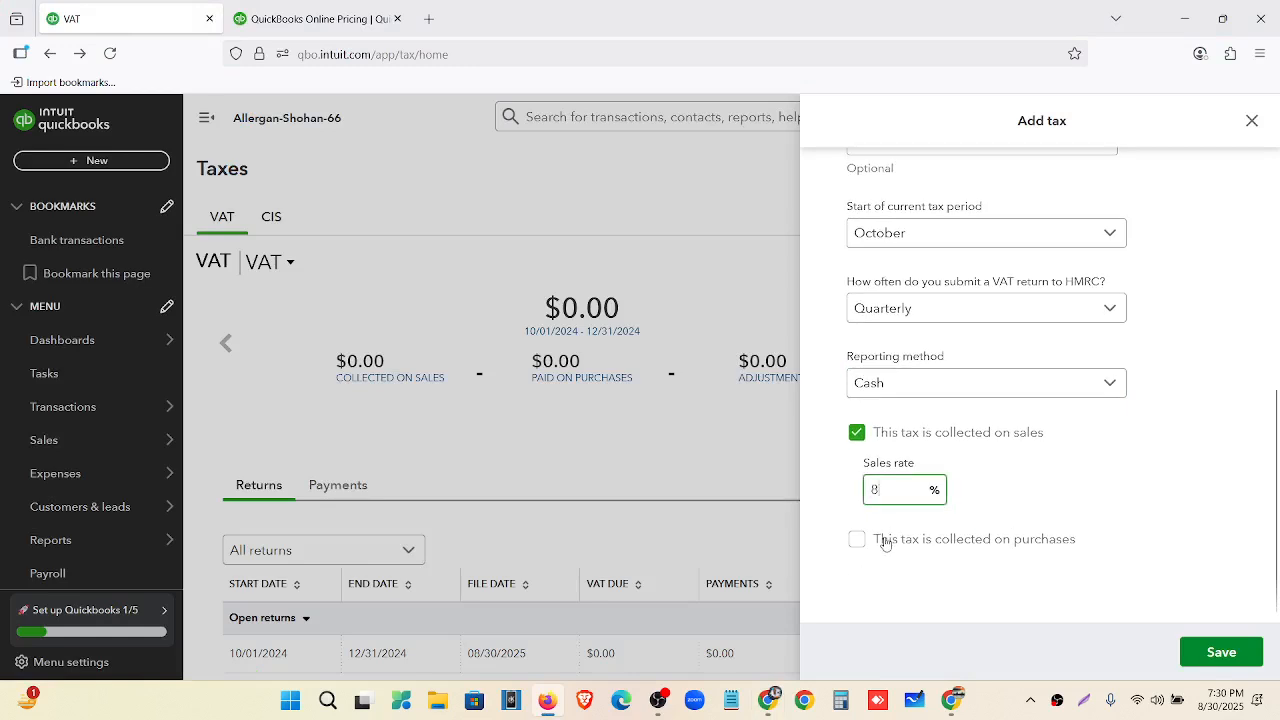
pyautogui.click(886, 539)
pyautogui.scroll(-1, 897, 517)
pyautogui.click(900, 516)
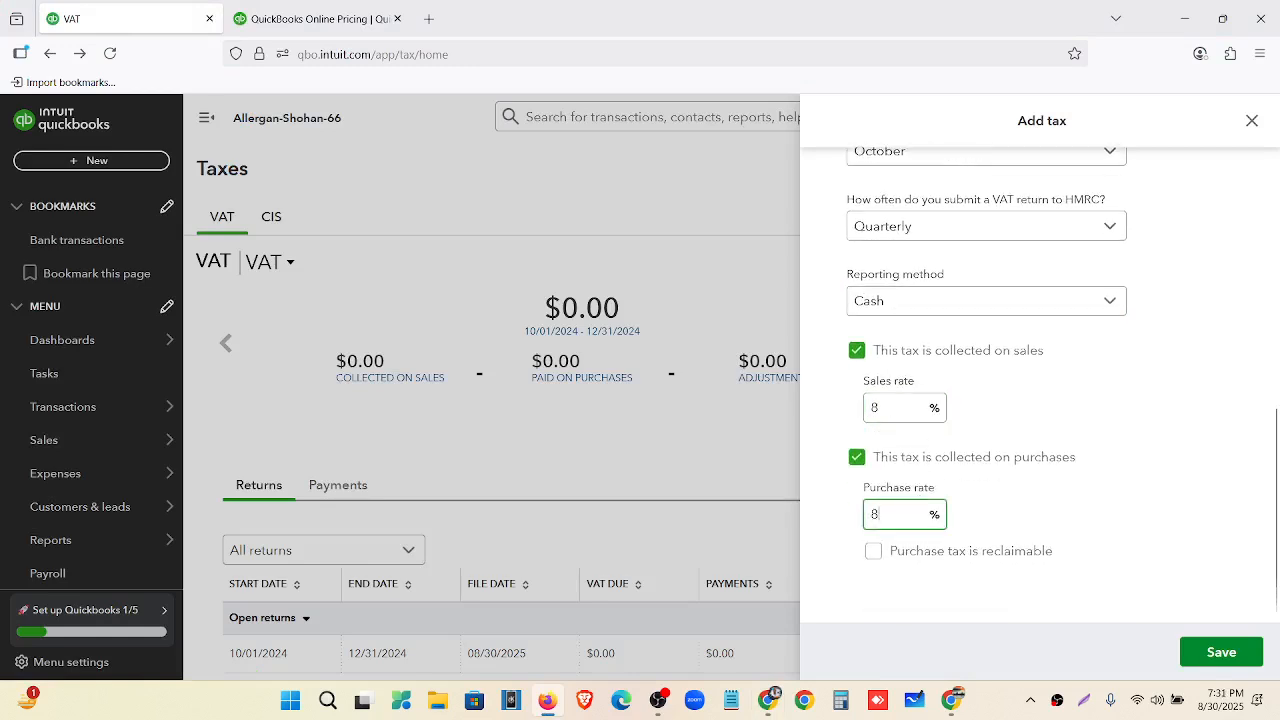
pyautogui.click(873, 551)
pyautogui.click(1207, 653)
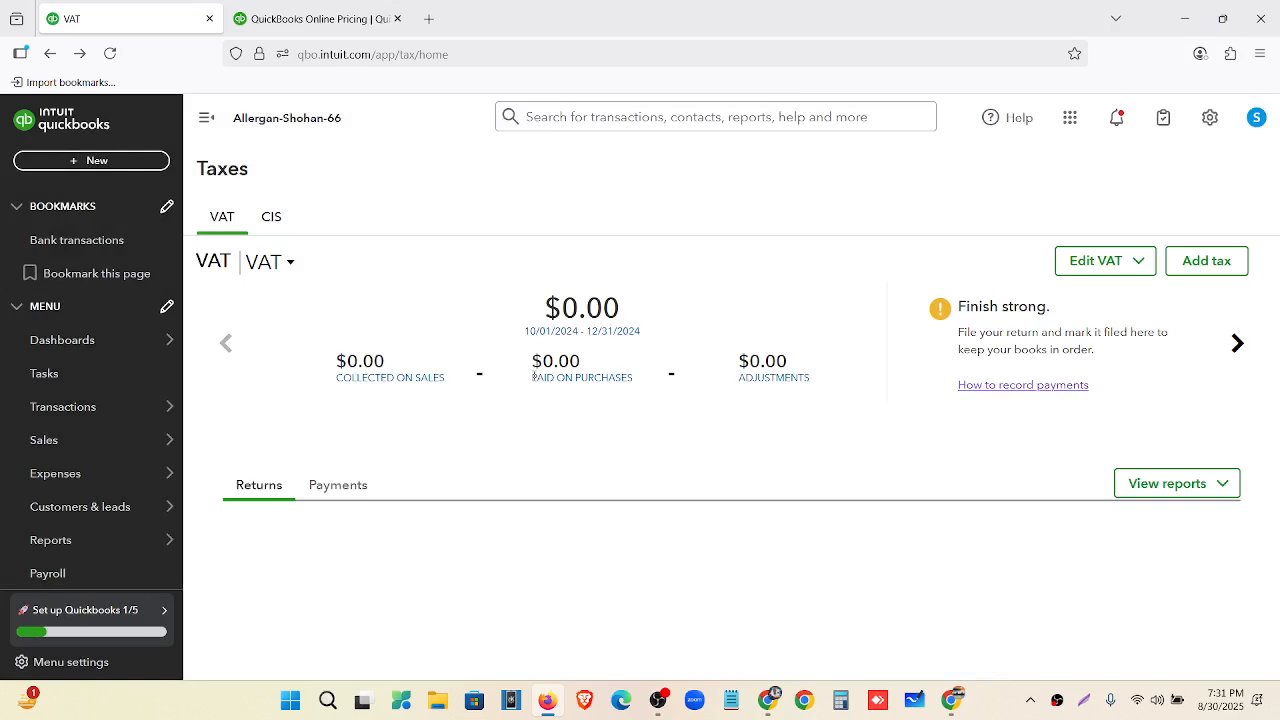
# Page the tax carousel past Sales Tax to Purchase Tax and begin adding another tax.
pyautogui.click(1237, 344)
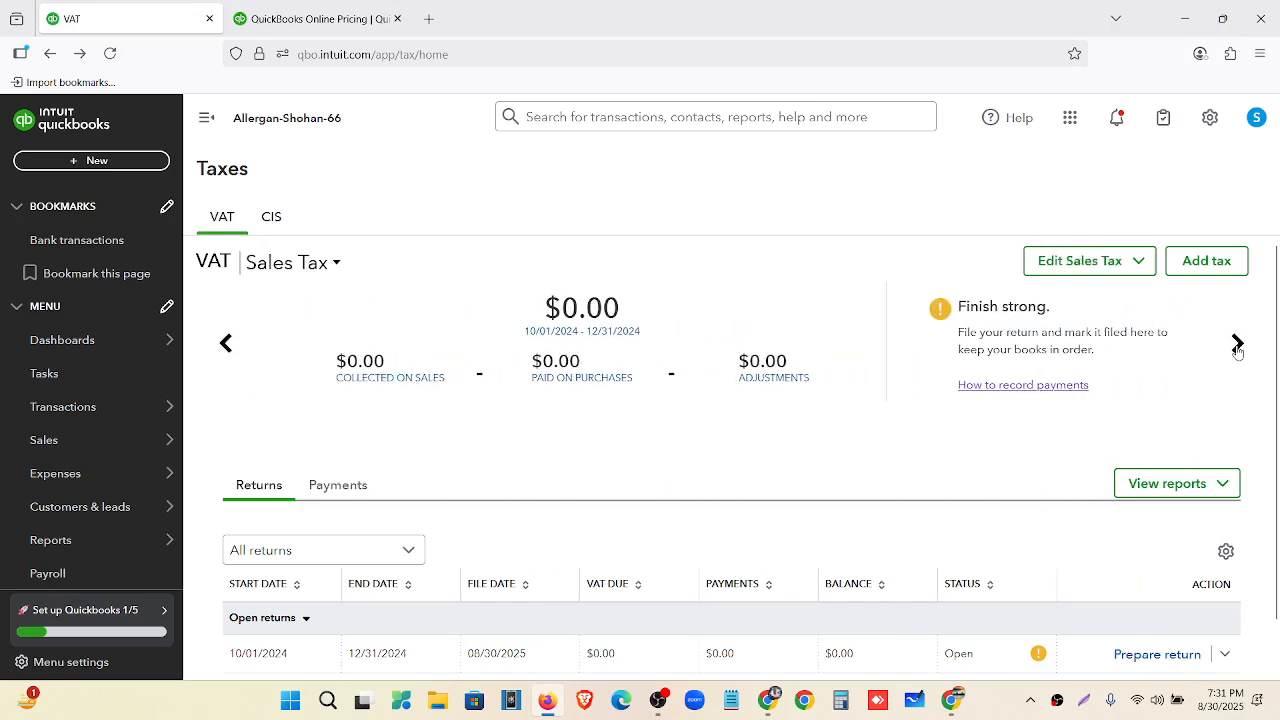
pyautogui.click(1237, 344)
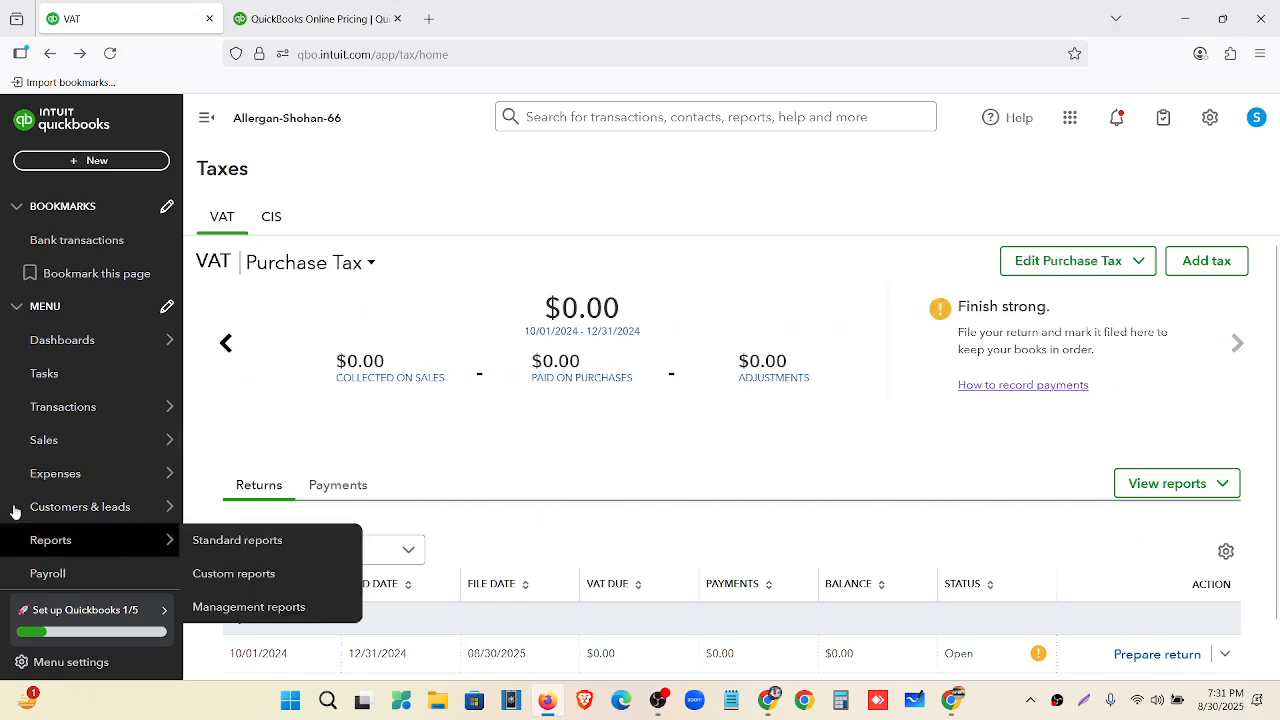
pyautogui.click(1206, 261)
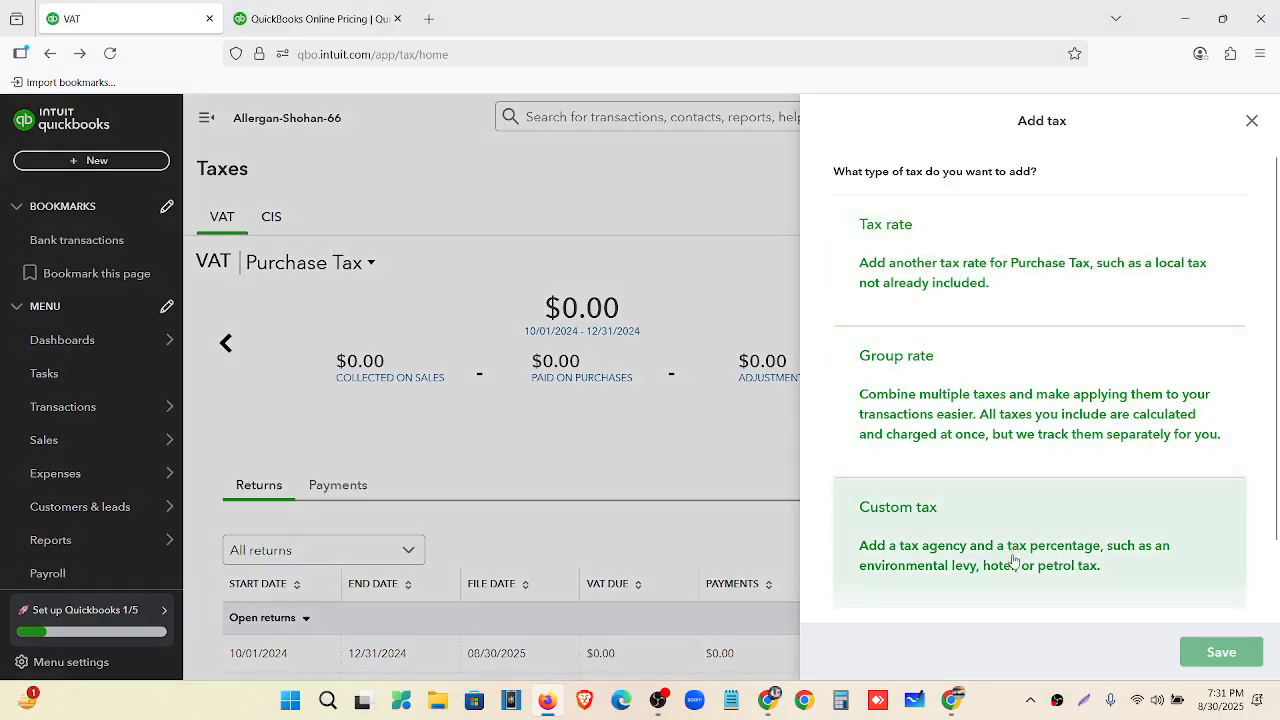
# Create a custom tax named 'Zero Rated Tax'.
pyautogui.click(1011, 563)
pyautogui.click(919, 344)
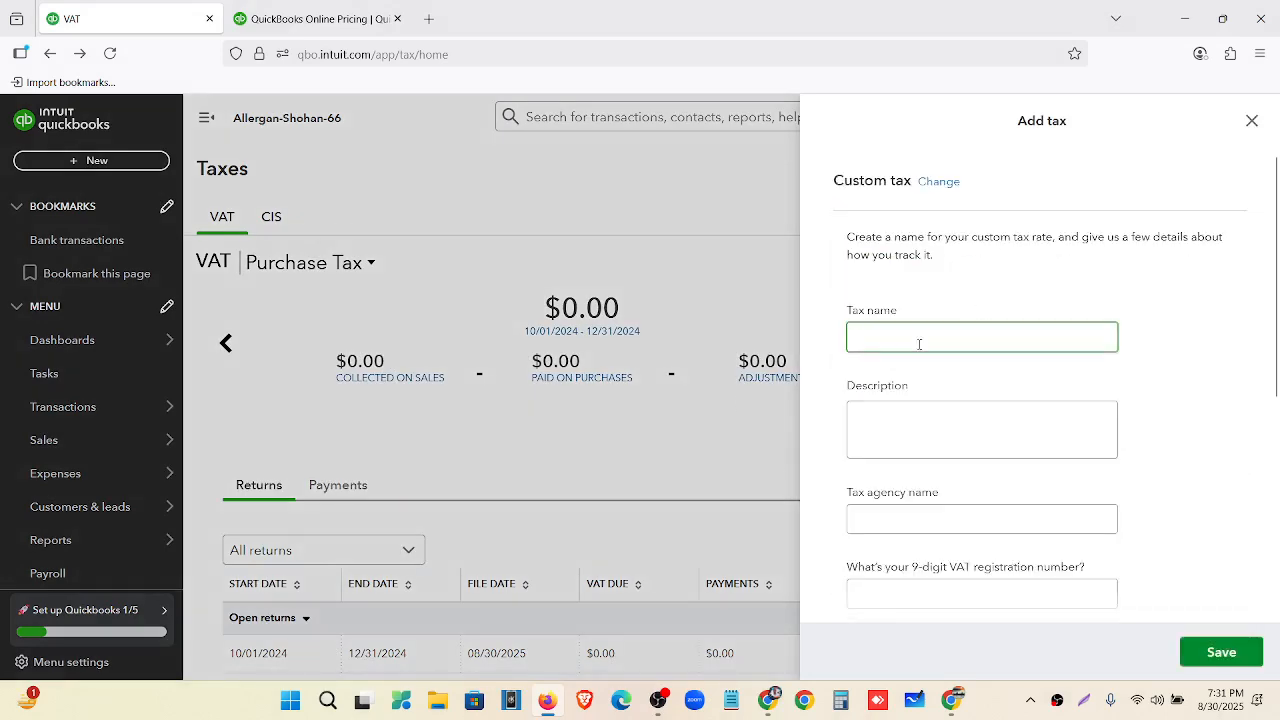
pyautogui.write('Zero')
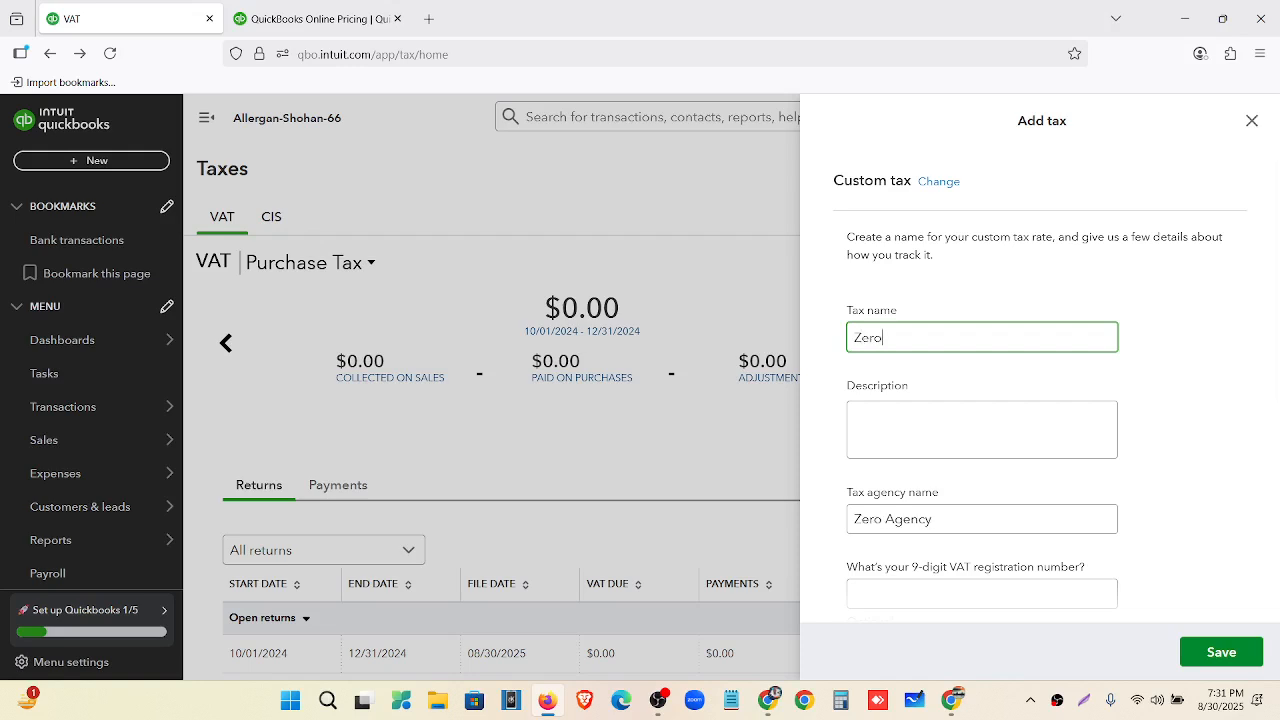
pyautogui.write(' Rated ')
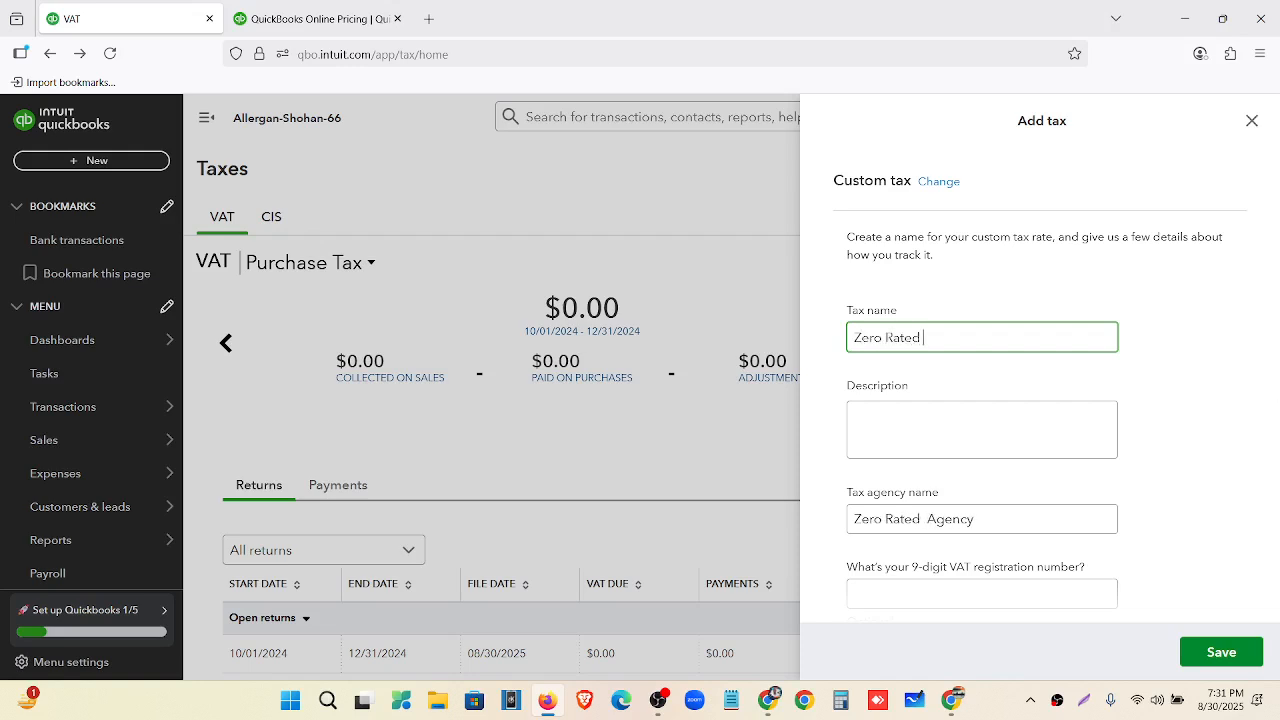
pyautogui.write('Tax')
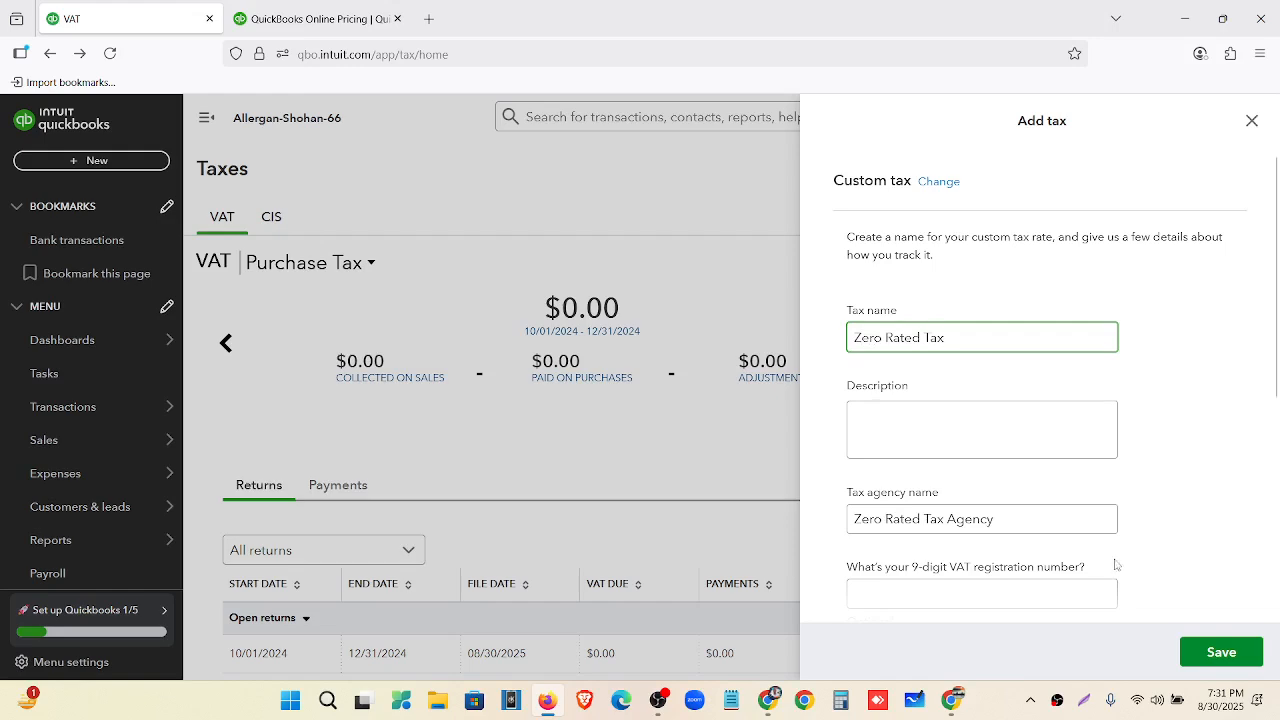
# Set an October period start, quarterly returns and cash reporting.
pyautogui.scroll(-2, 1085, 452)
pyautogui.scroll(-3, 1000, 490)
pyautogui.click(1031, 351)
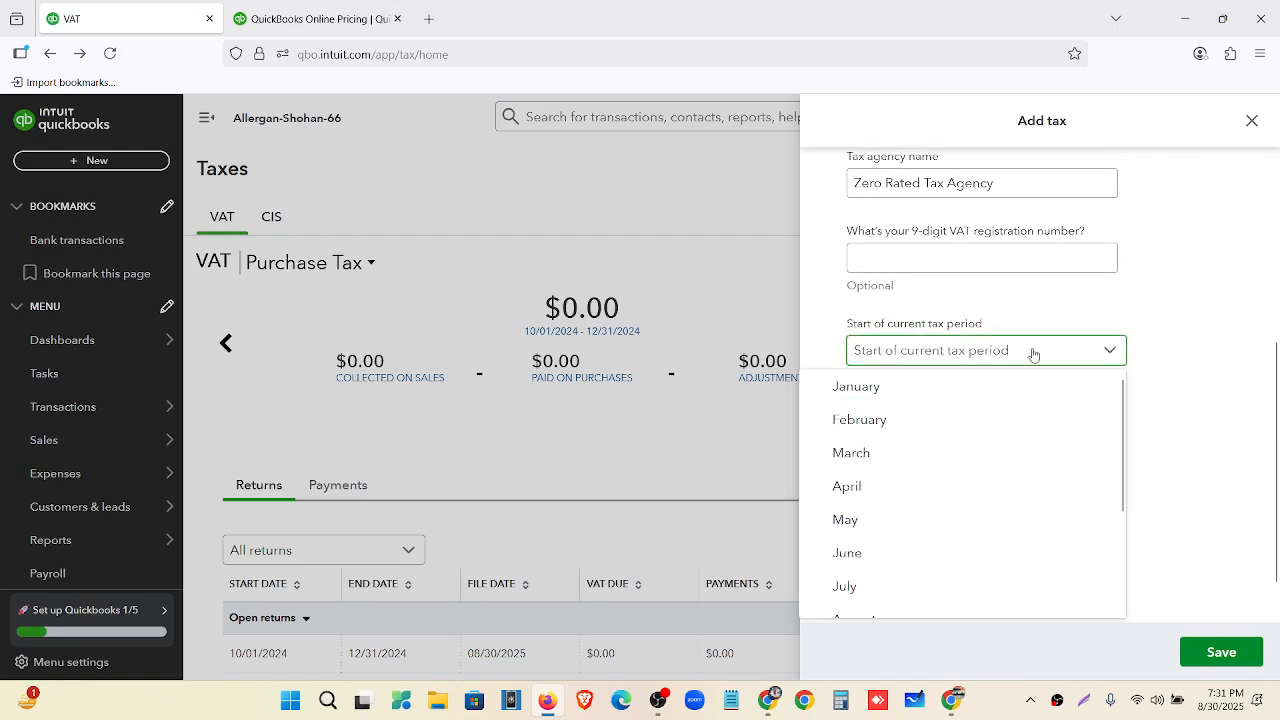
pyautogui.scroll(-3, 906, 500)
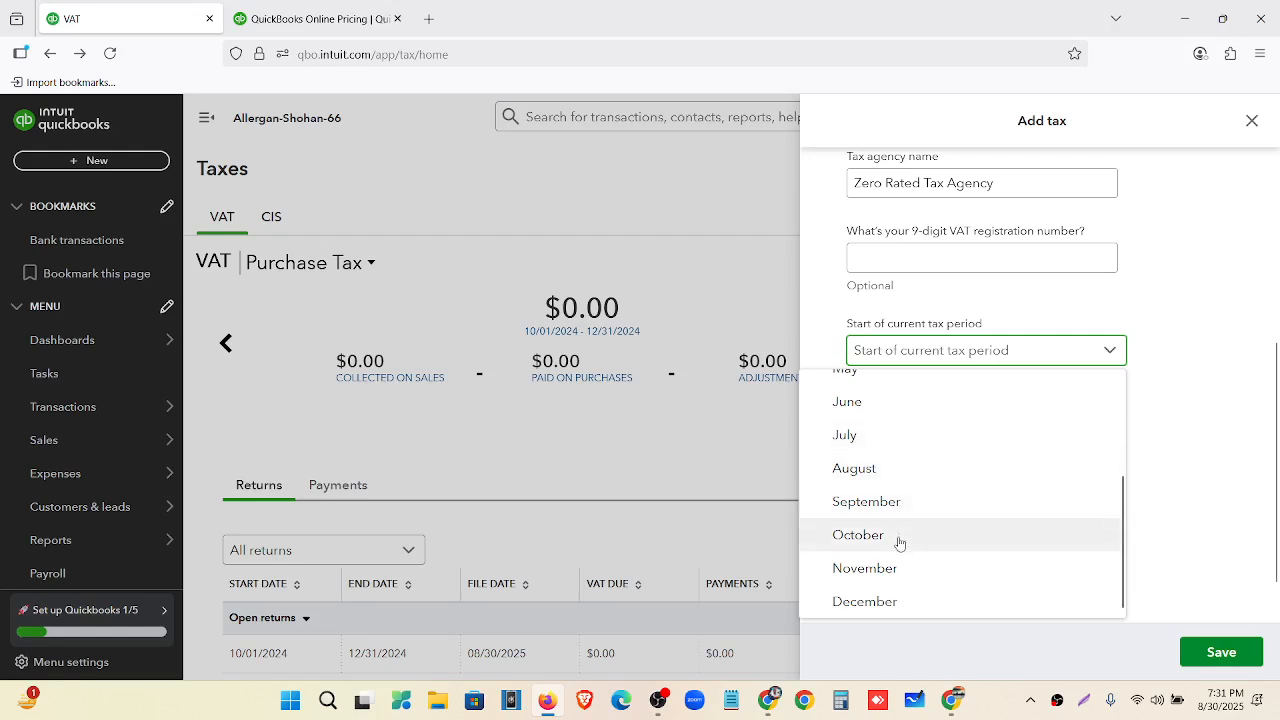
pyautogui.click(899, 540)
pyautogui.click(988, 429)
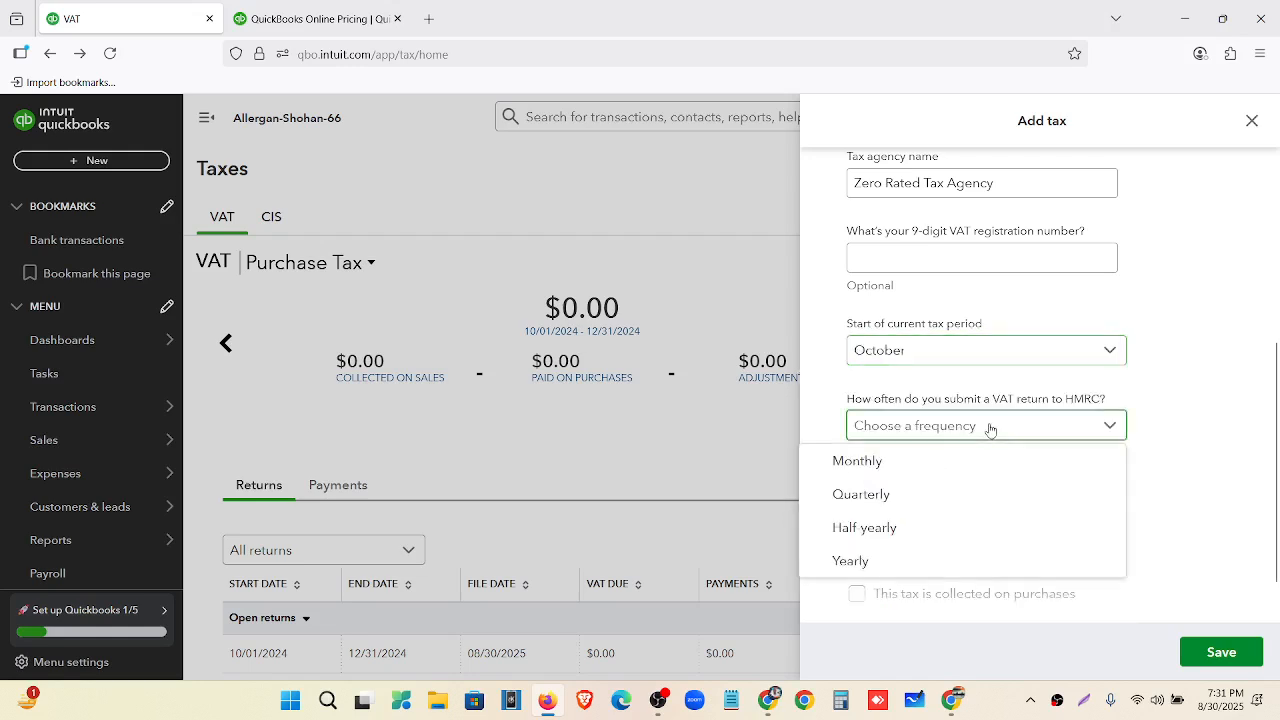
pyautogui.click(932, 494)
pyautogui.click(960, 500)
pyautogui.click(929, 568)
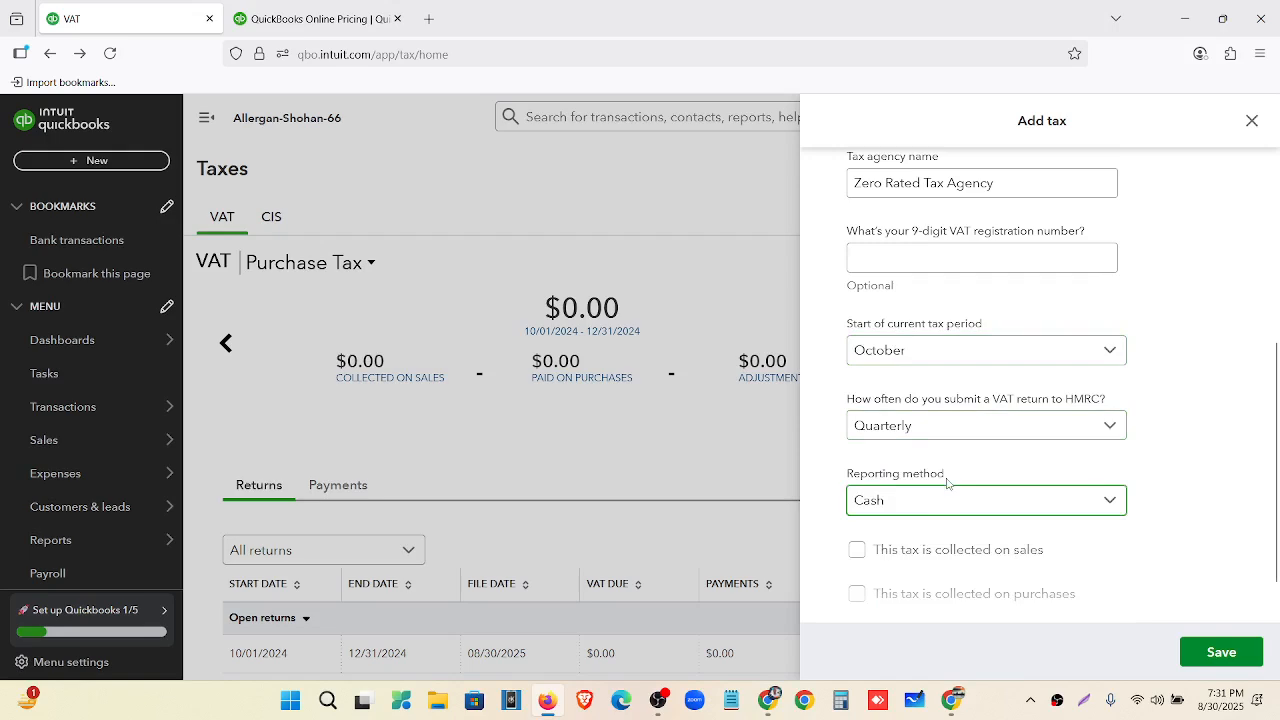
# Collect it on sales and purchases at 0%, with reclaimable purchase tax, and save.
pyautogui.scroll(-1, 948, 484)
pyautogui.click(903, 496)
pyautogui.click(919, 555)
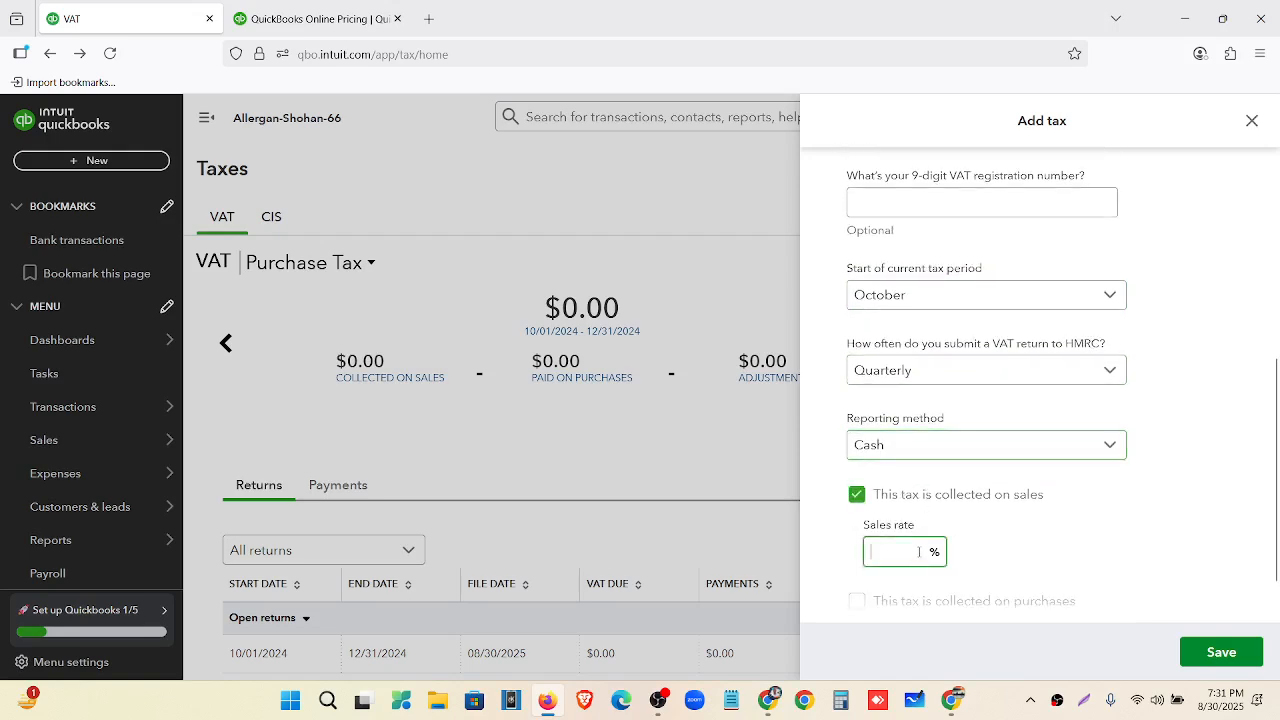
pyautogui.write('0')
pyautogui.scroll(-1, 920, 545)
pyautogui.click(915, 540)
pyautogui.click(928, 569)
pyautogui.write('0')
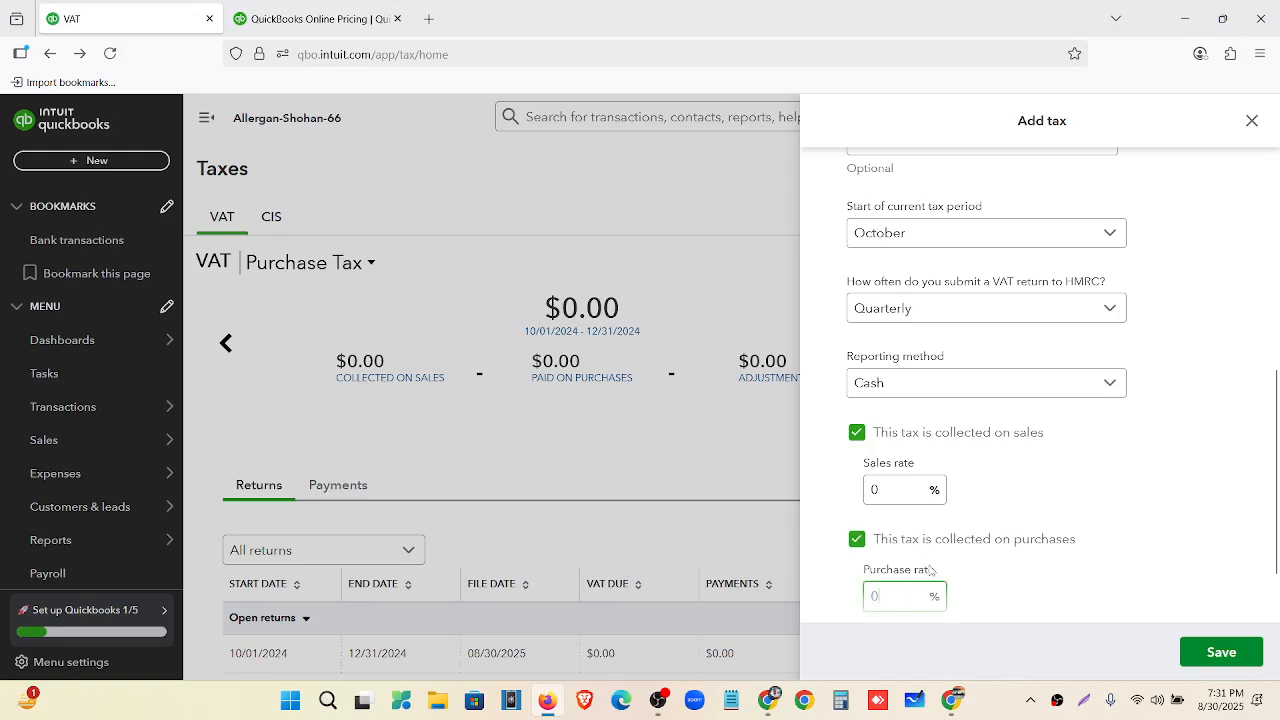
pyautogui.scroll(-1, 930, 570)
pyautogui.click(945, 556)
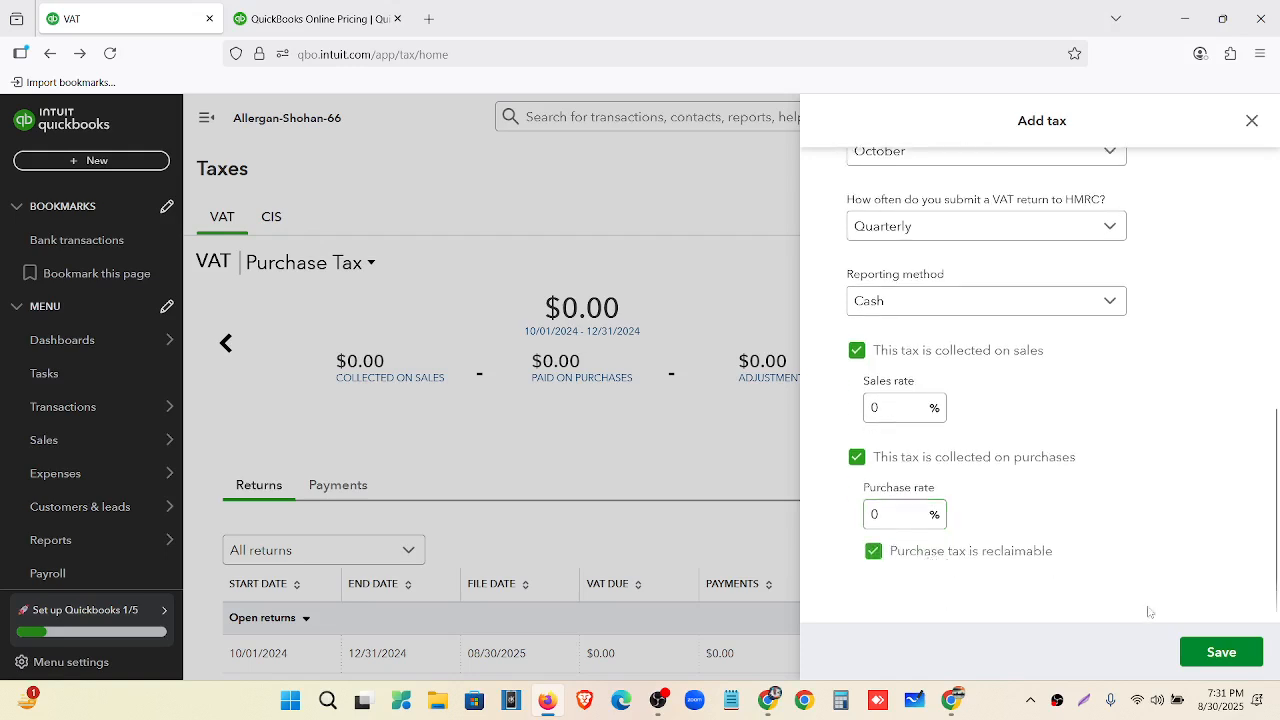
pyautogui.click(1209, 660)
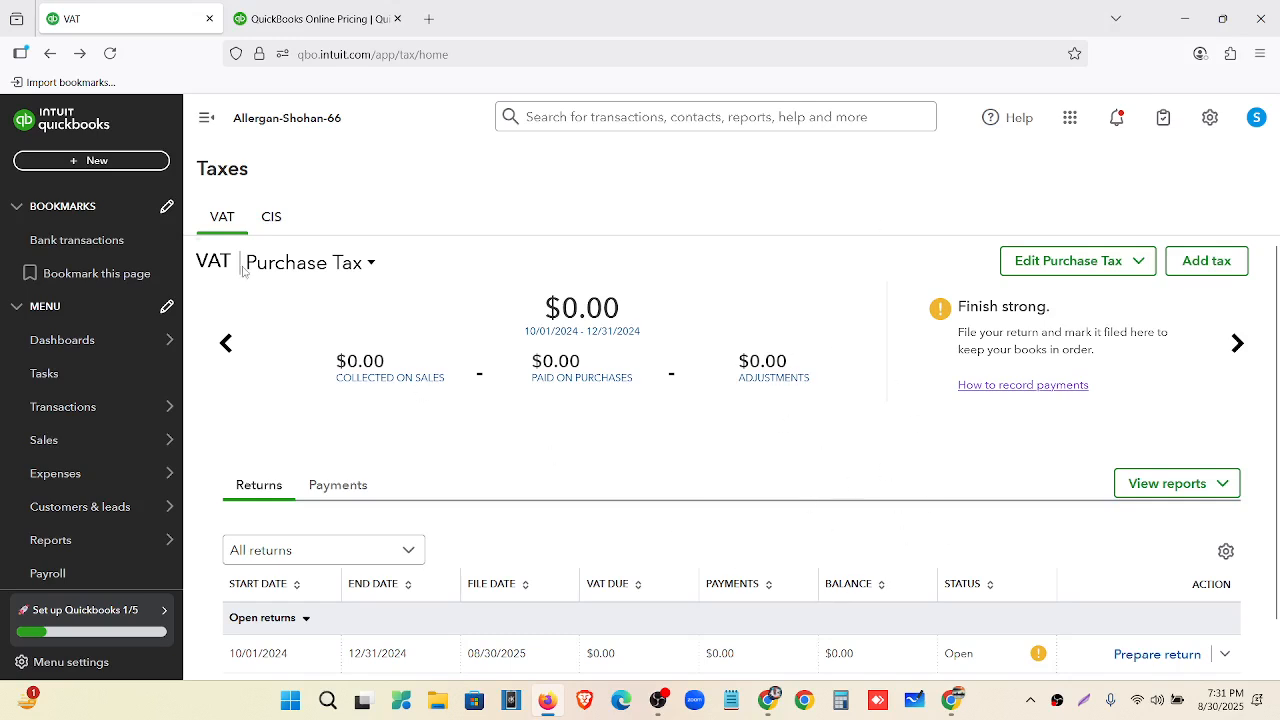
# Start a new invoice and view the VAT rates offered on line 1.
pyautogui.click(97, 161)
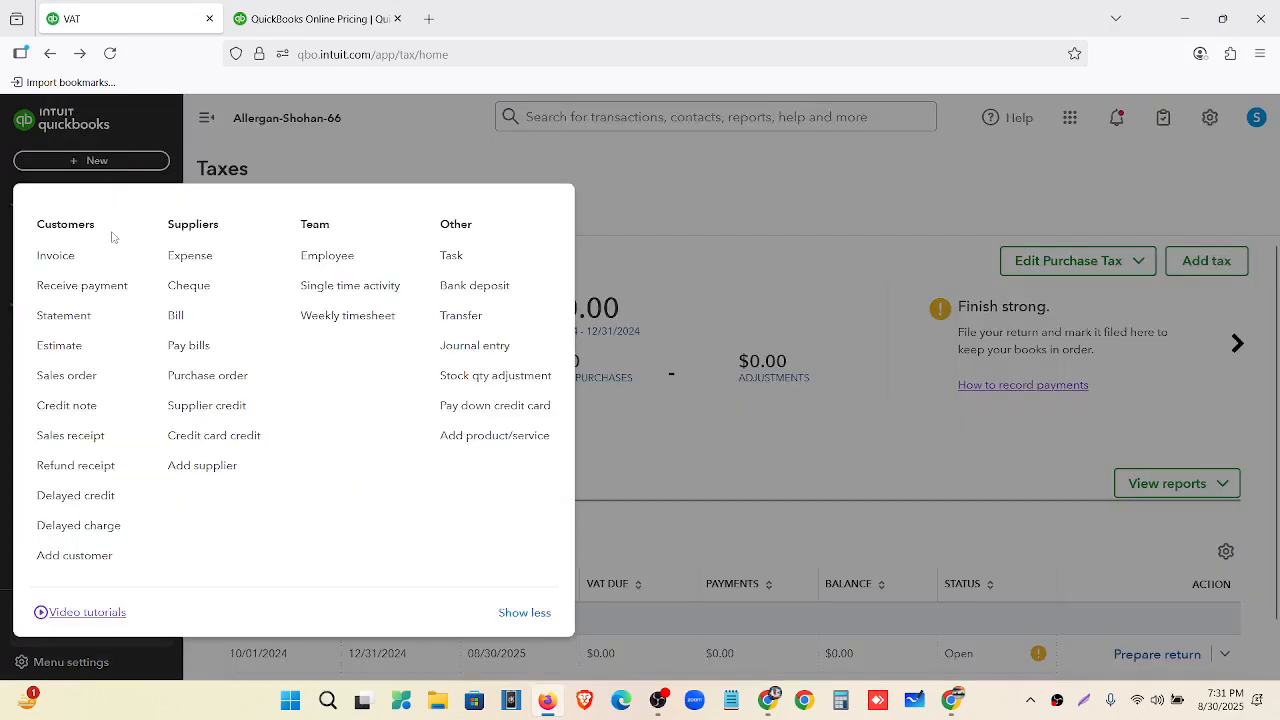
pyautogui.click(108, 272)
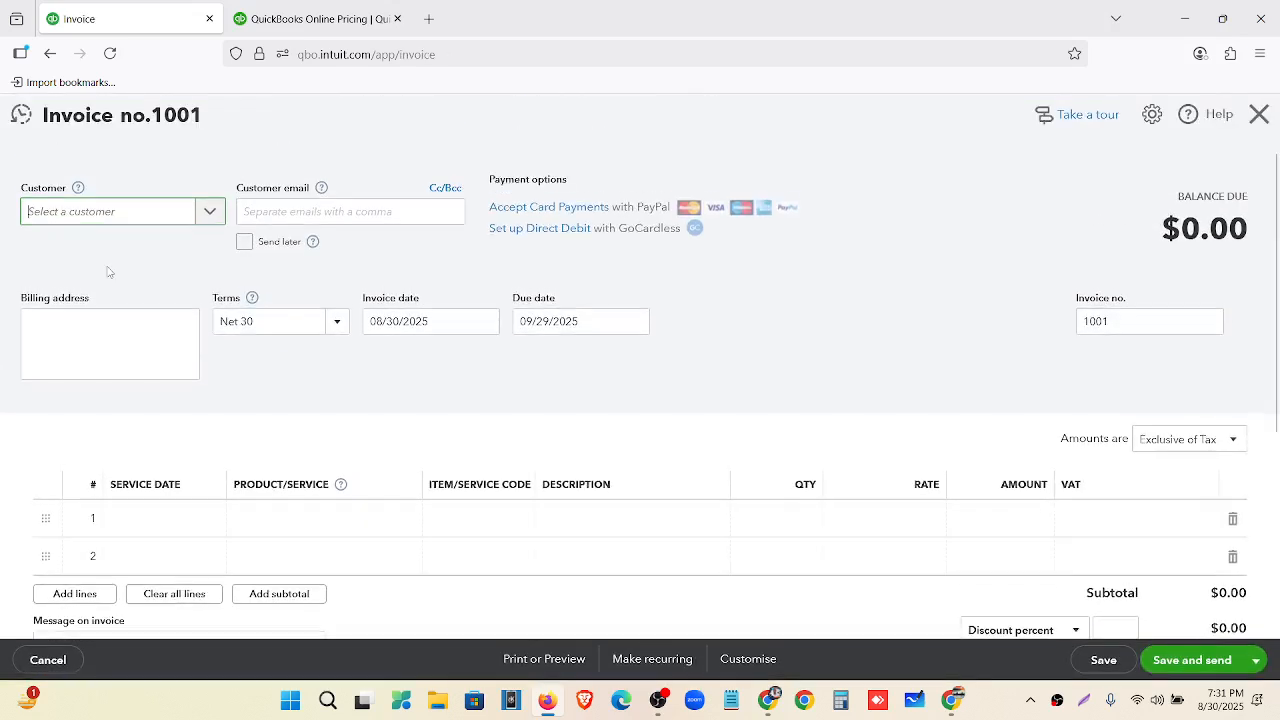
pyautogui.scroll(-3, 1163, 272)
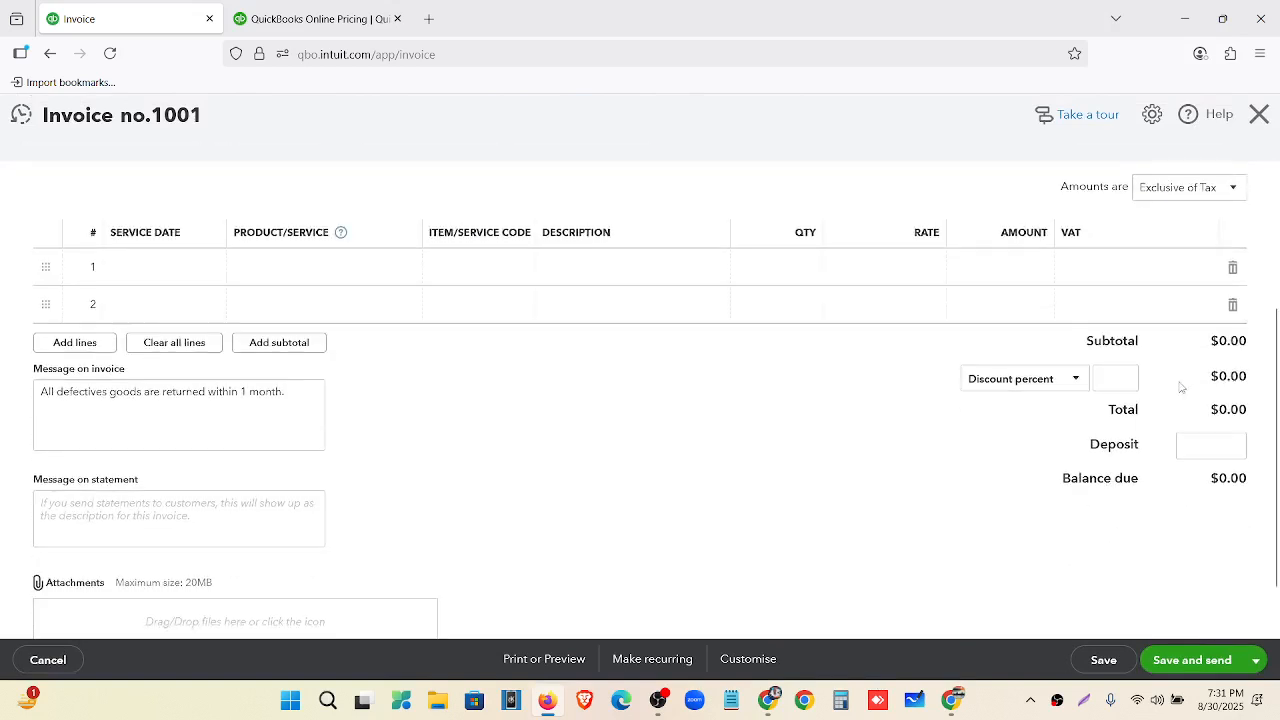
pyautogui.click(1186, 272)
pyautogui.click(1204, 270)
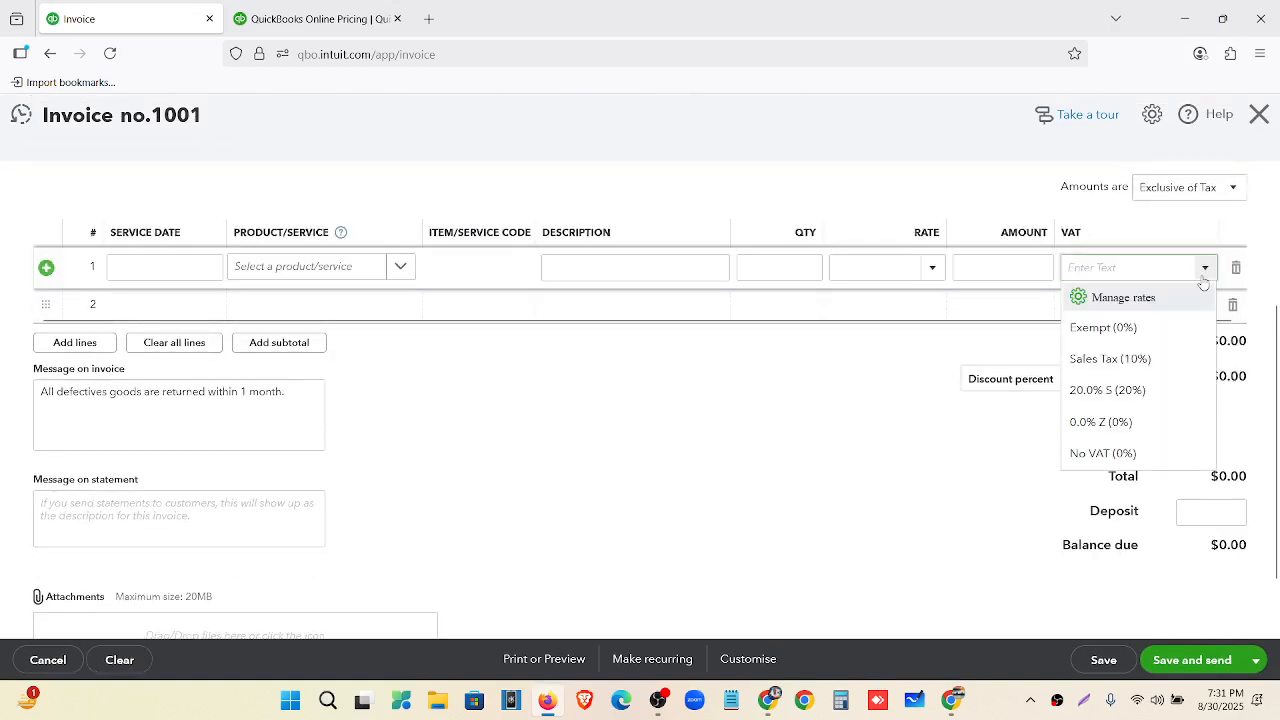
# Reload the invoice and confirm Purchase Tax (8%) and Zero Rated Tax (0%) now appear.
pyautogui.click(108, 56)
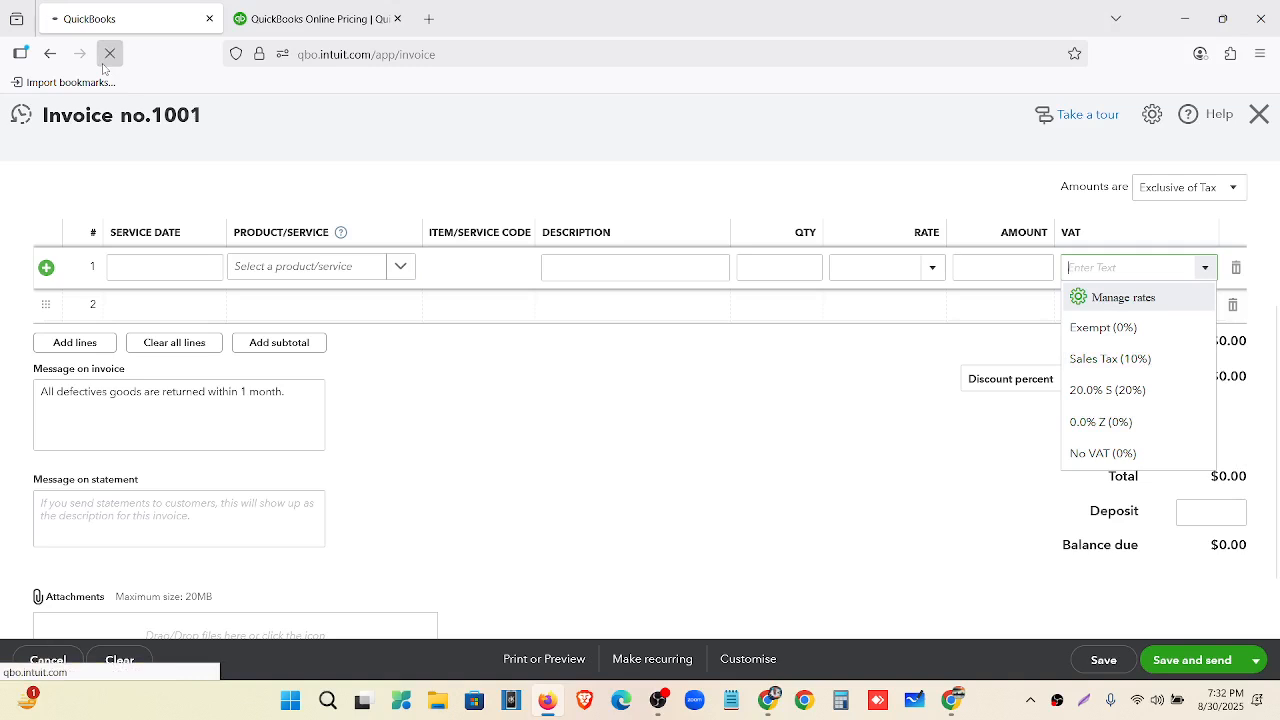
pyautogui.write('p')
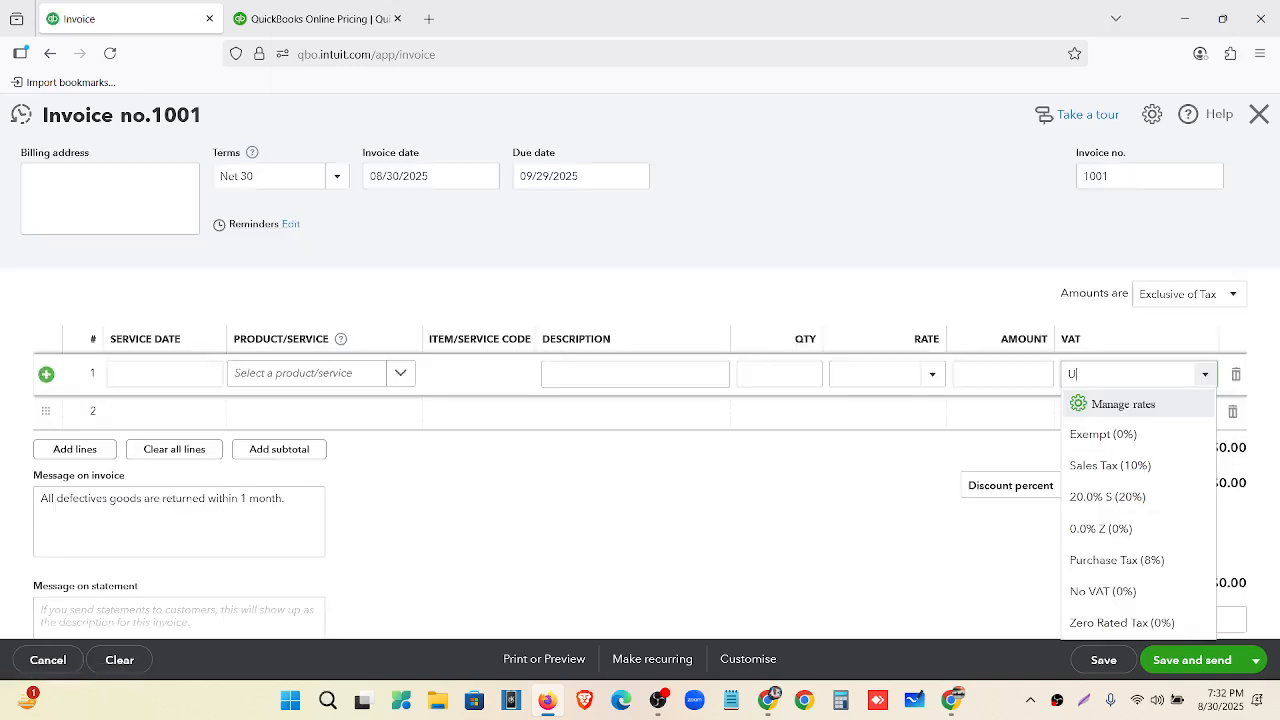
pyautogui.press('BackSpace')
pyautogui.scroll(-2, 1195, 352)
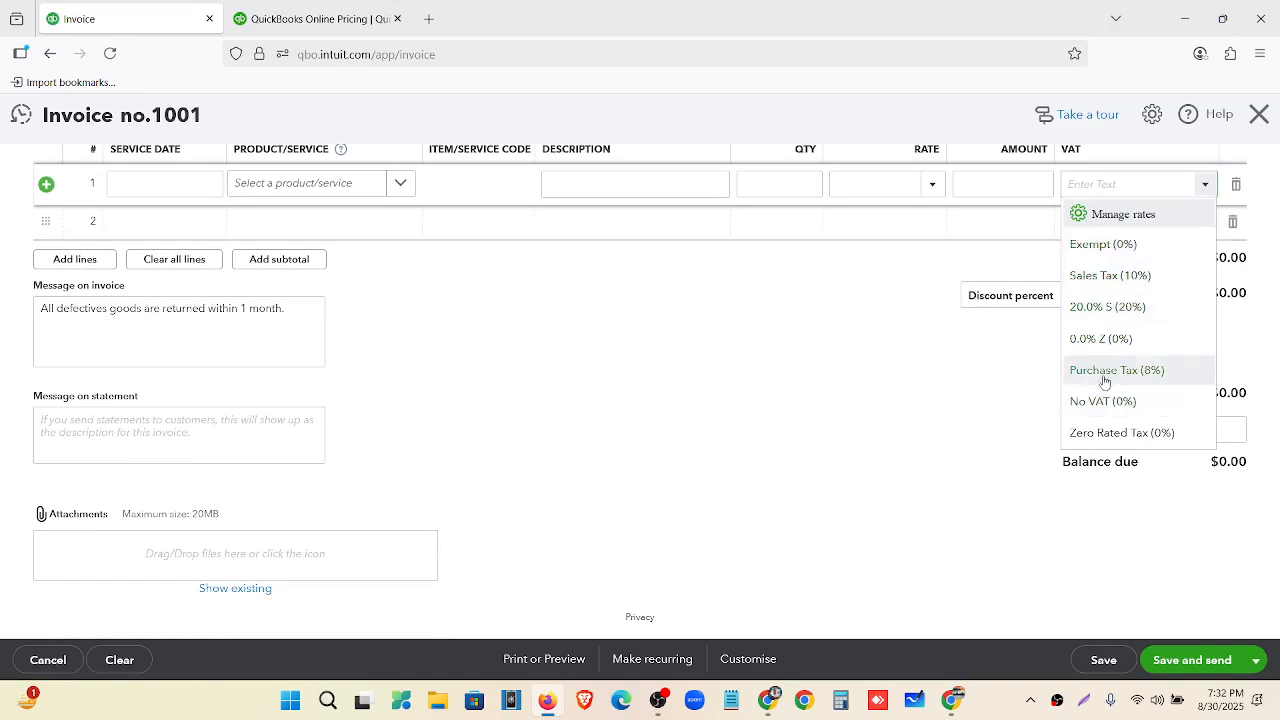
pyautogui.scroll(2, 929, 451)
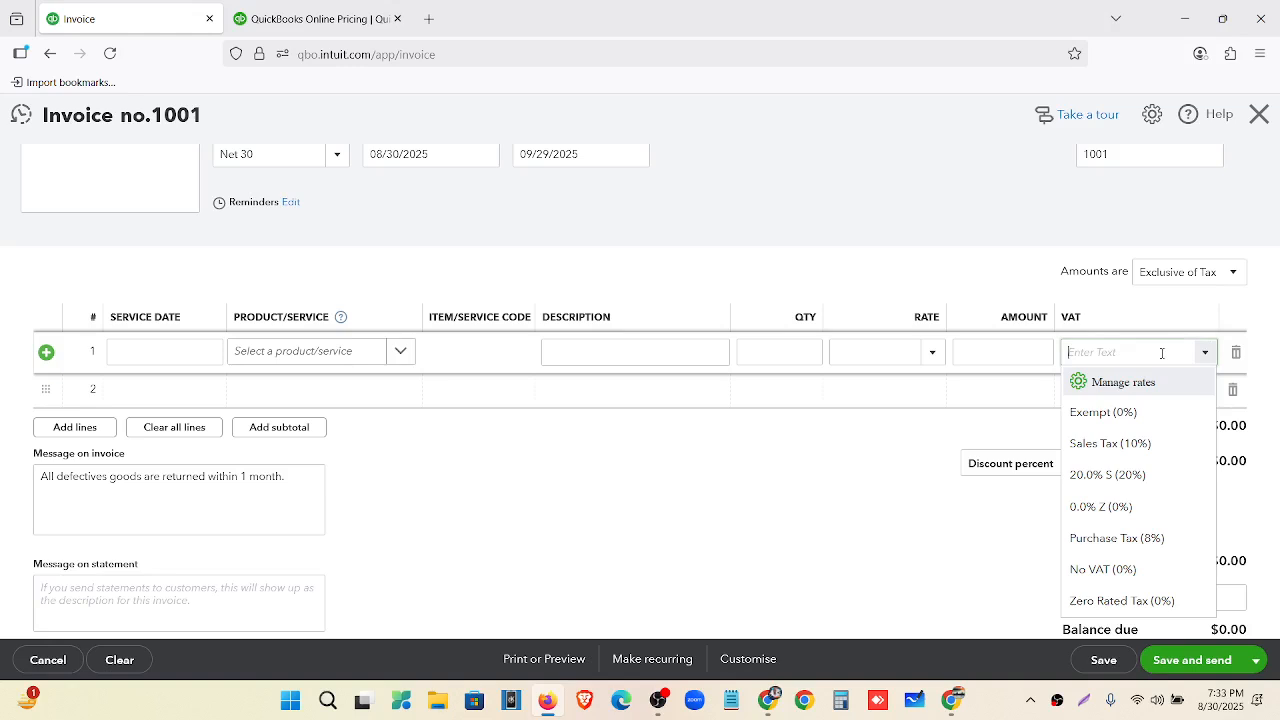
# Discard the unsaved invoice, go to Taxes, and open Add tax under Purchase Tax.
pyautogui.click(1257, 118)
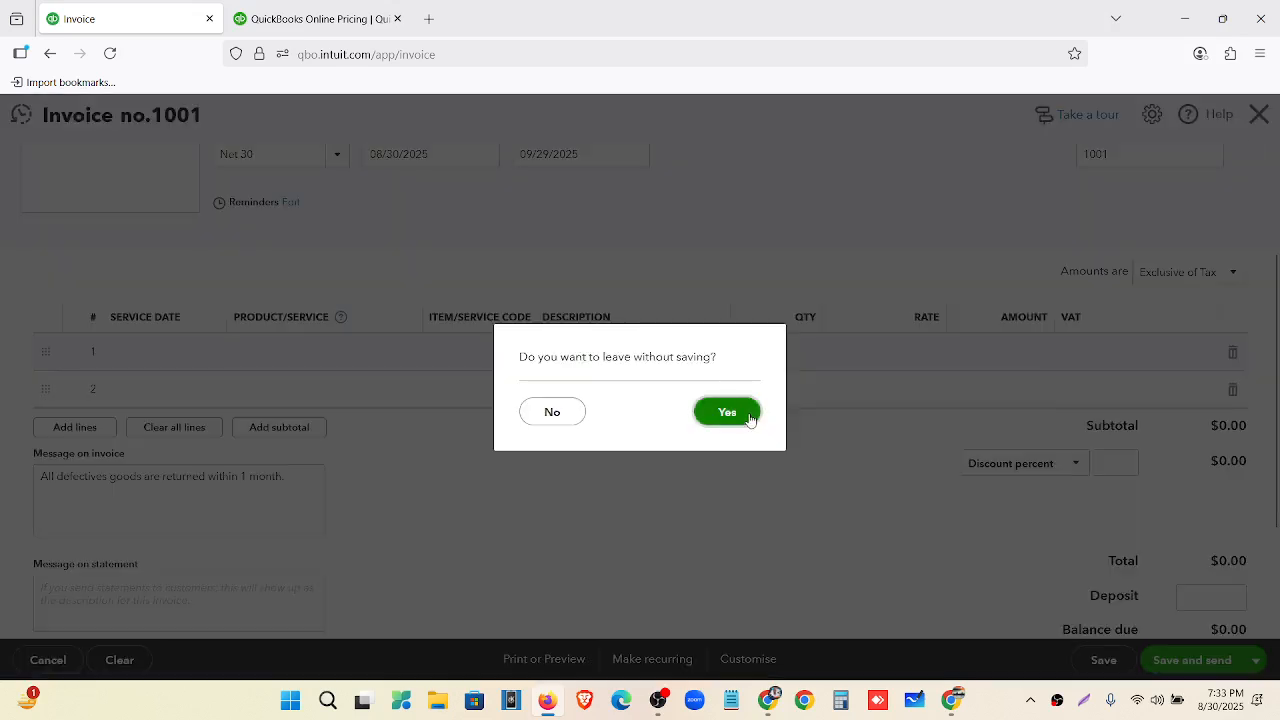
pyautogui.click(749, 414)
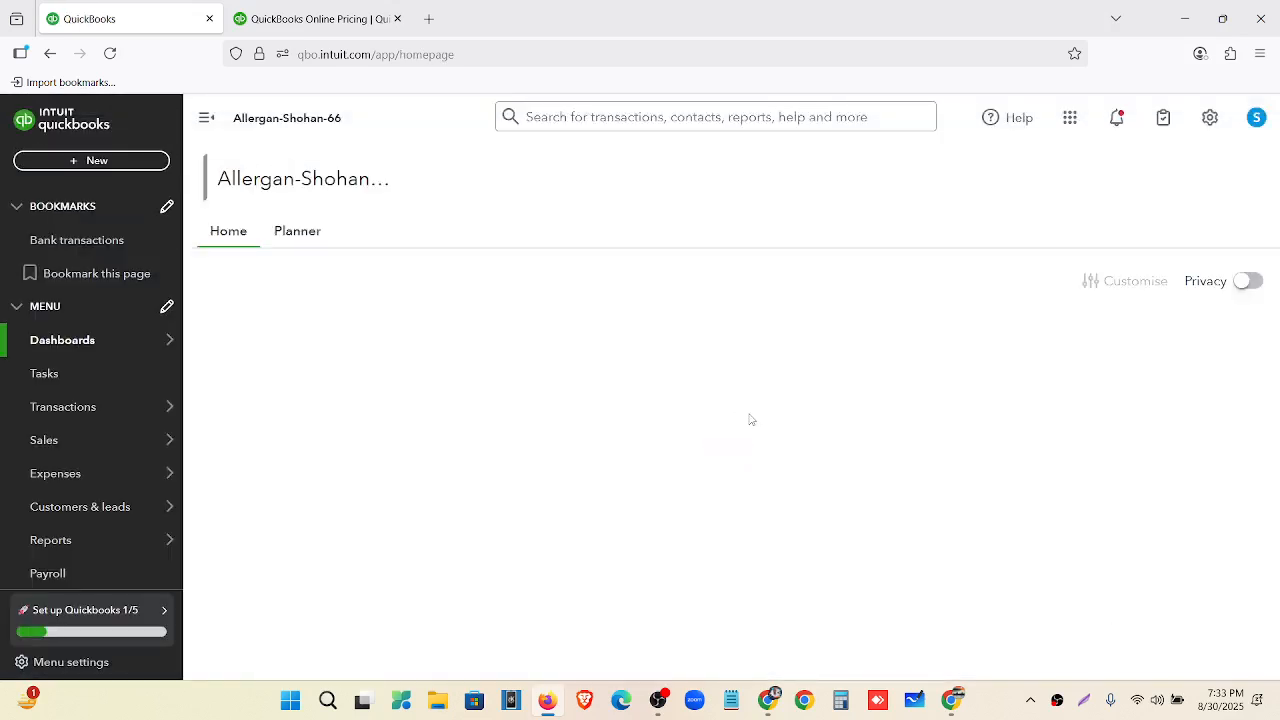
pyautogui.scroll(-2, 47, 463)
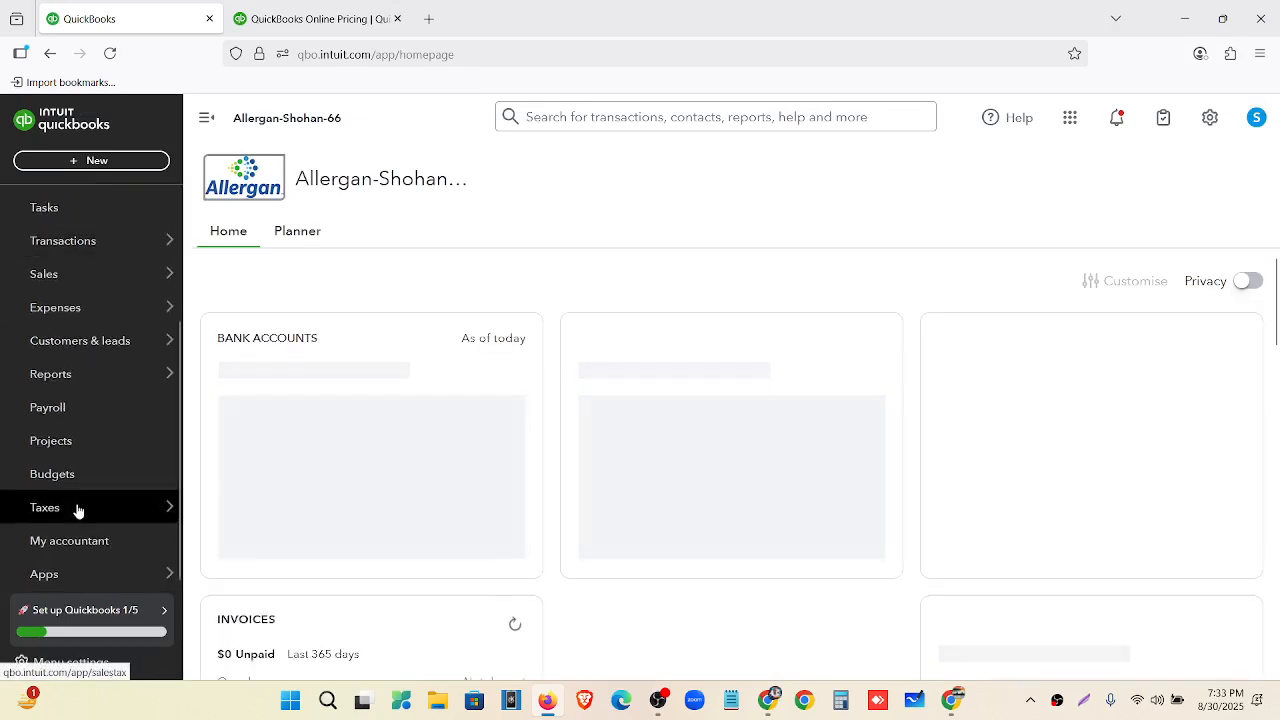
pyautogui.click(77, 508)
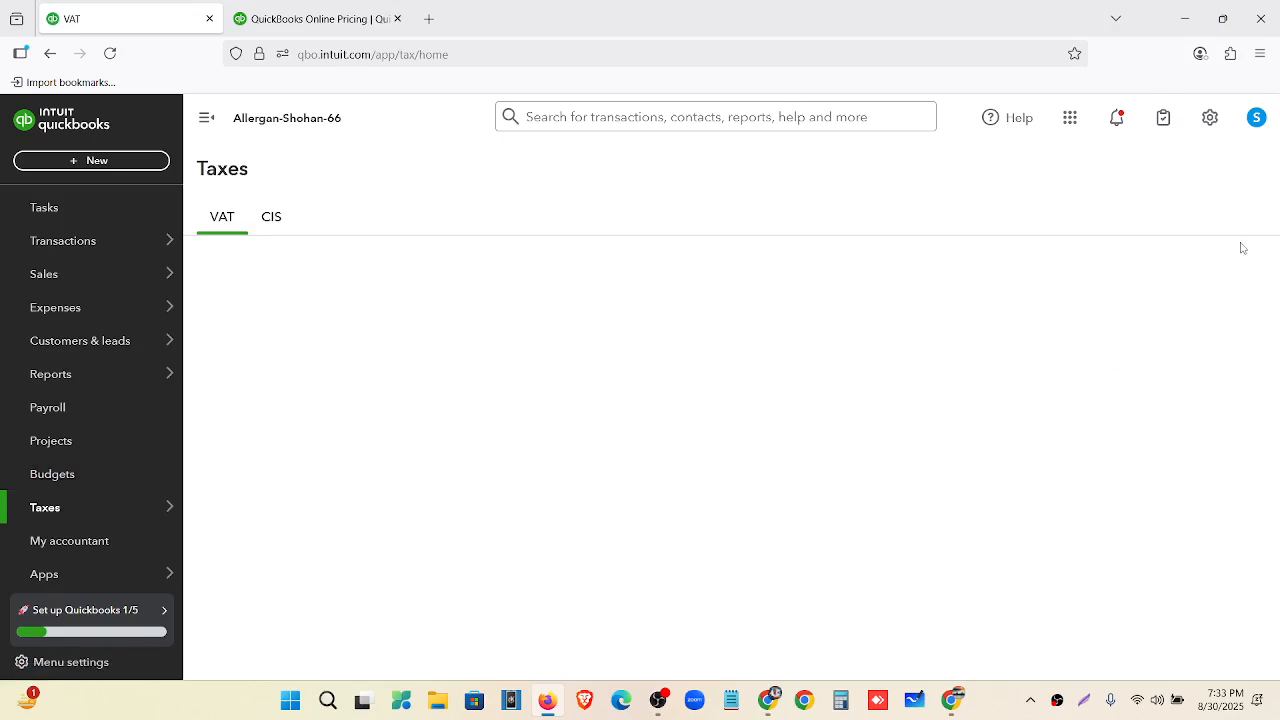
pyautogui.click(1210, 262)
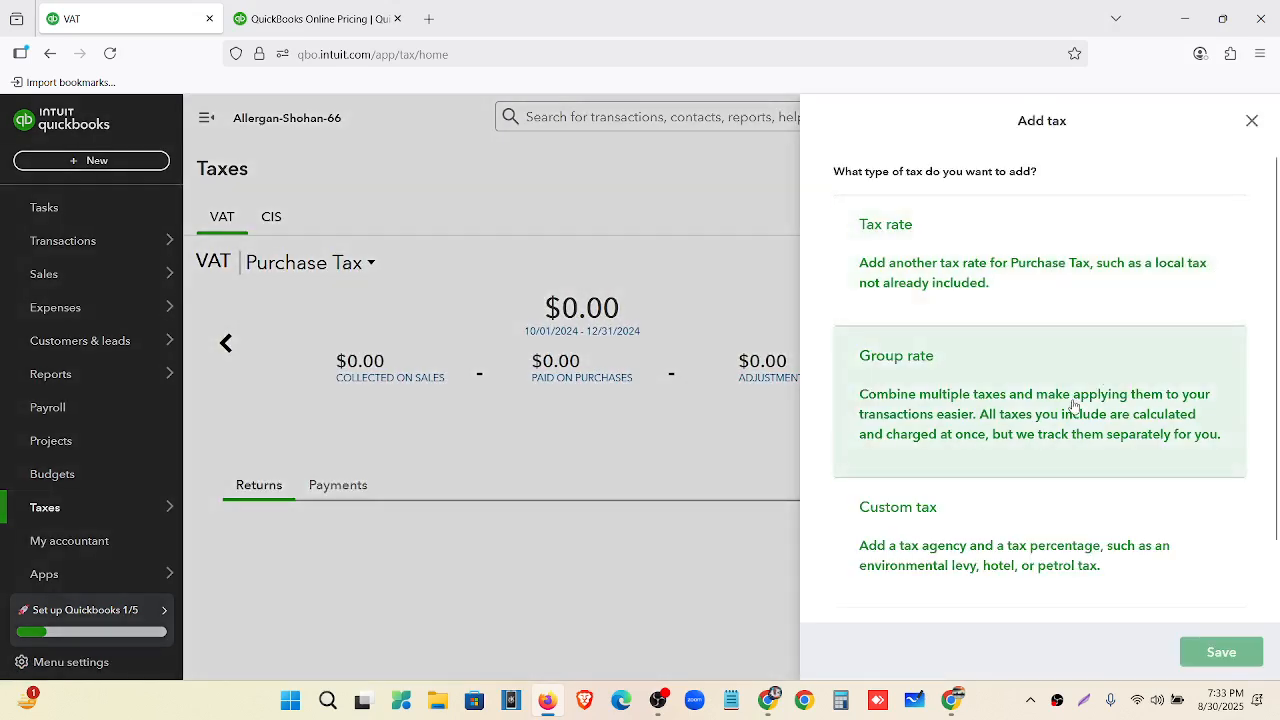
# Start a group rate named Group Tax with Sales Tax (Sales) on net amount as its first rate.
pyautogui.click(1074, 405)
pyautogui.click(928, 340)
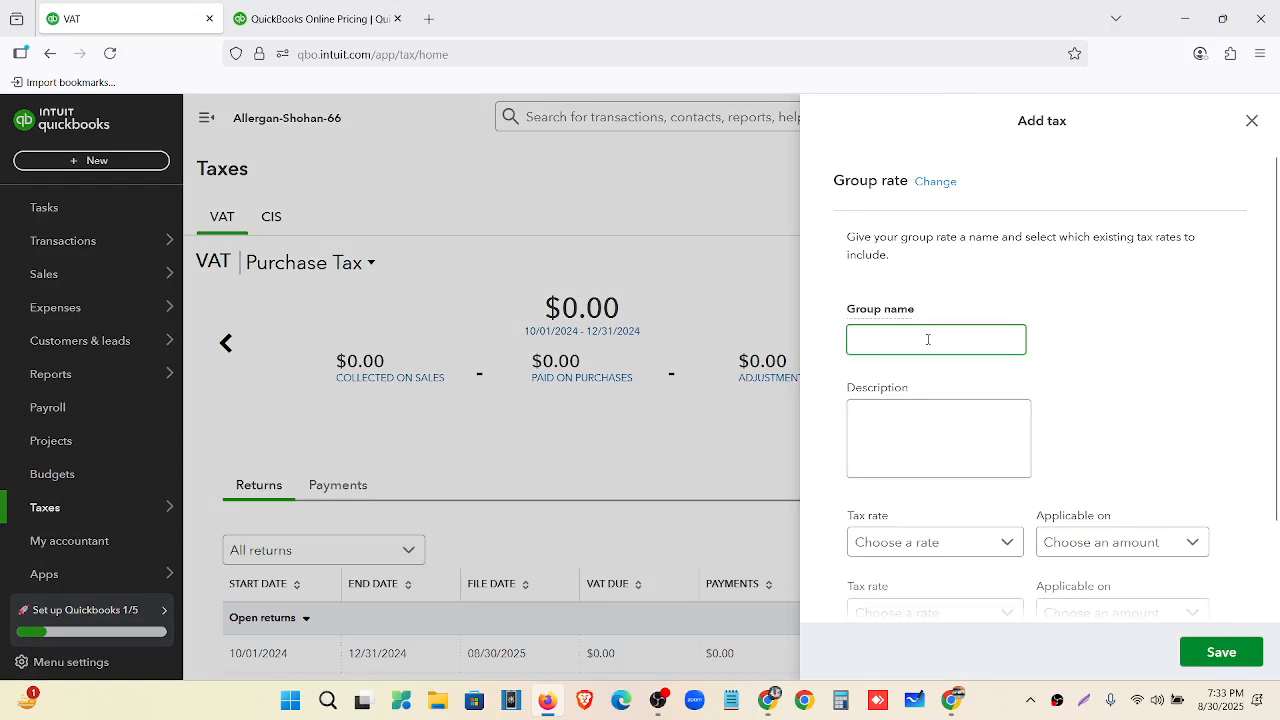
pyautogui.write('Group Tax')
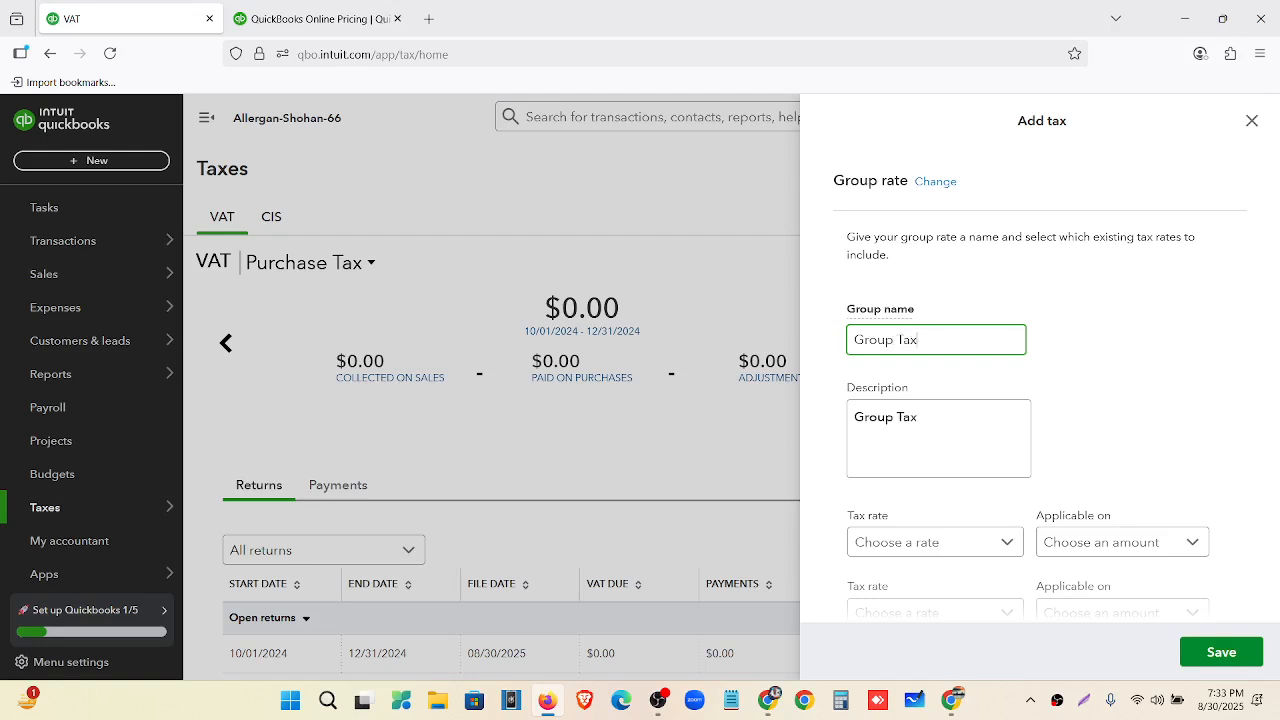
pyautogui.scroll(-1, 955, 366)
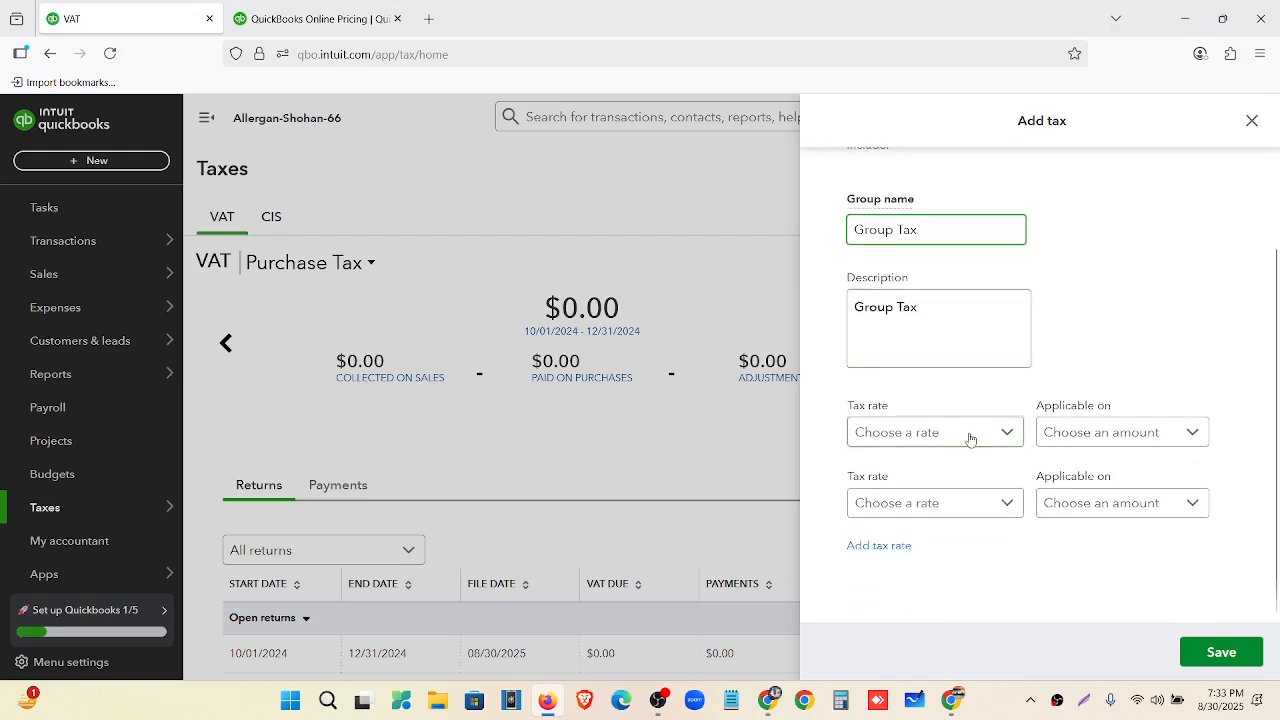
pyautogui.click(977, 442)
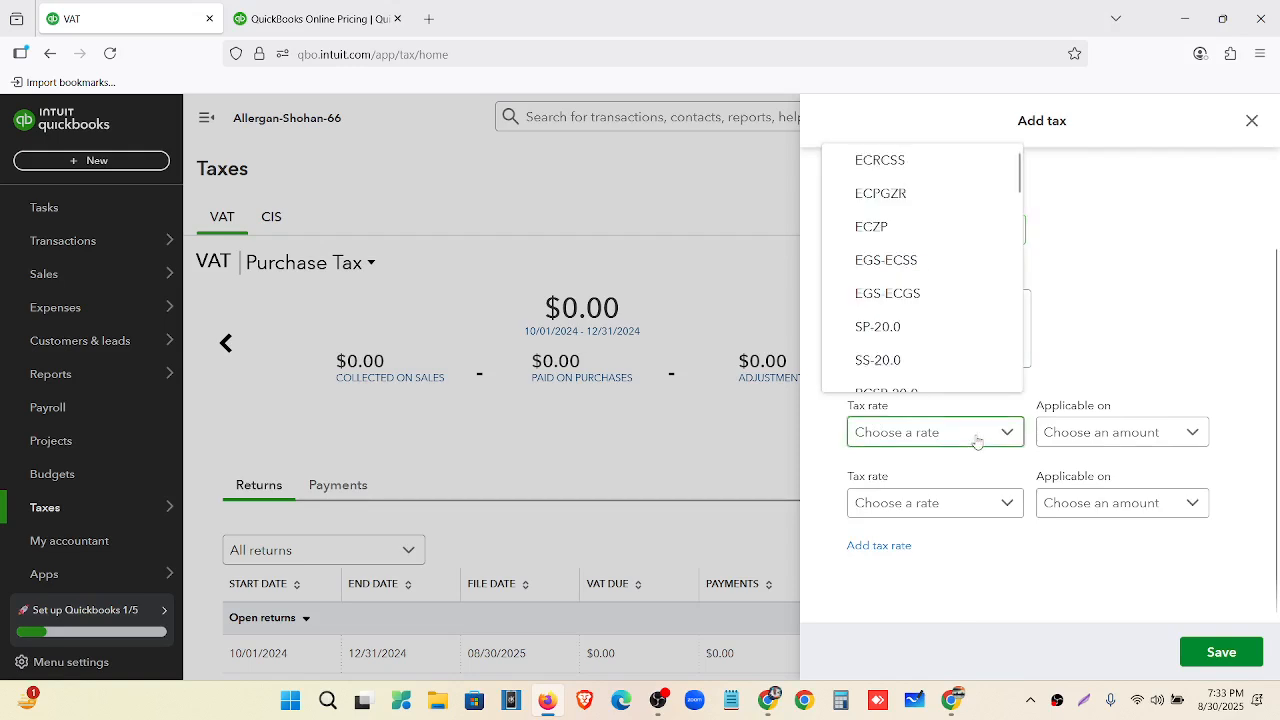
pyautogui.scroll(-8, 951, 240)
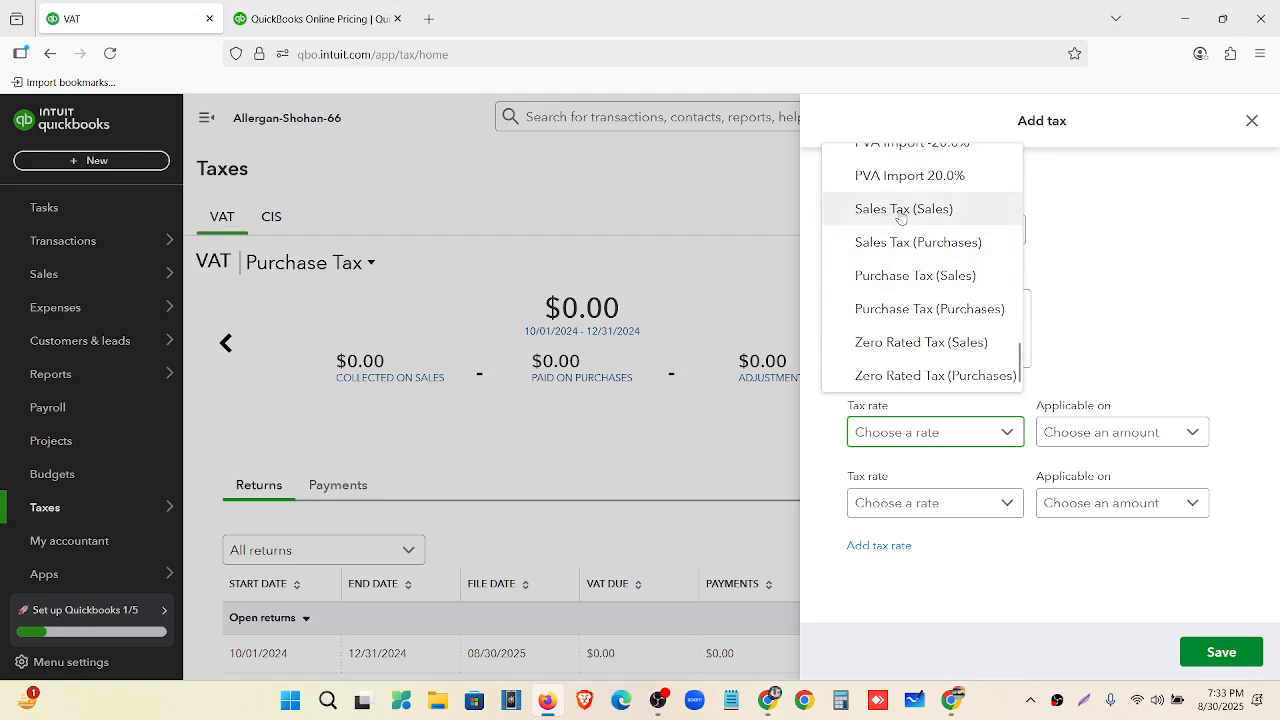
pyautogui.click(901, 217)
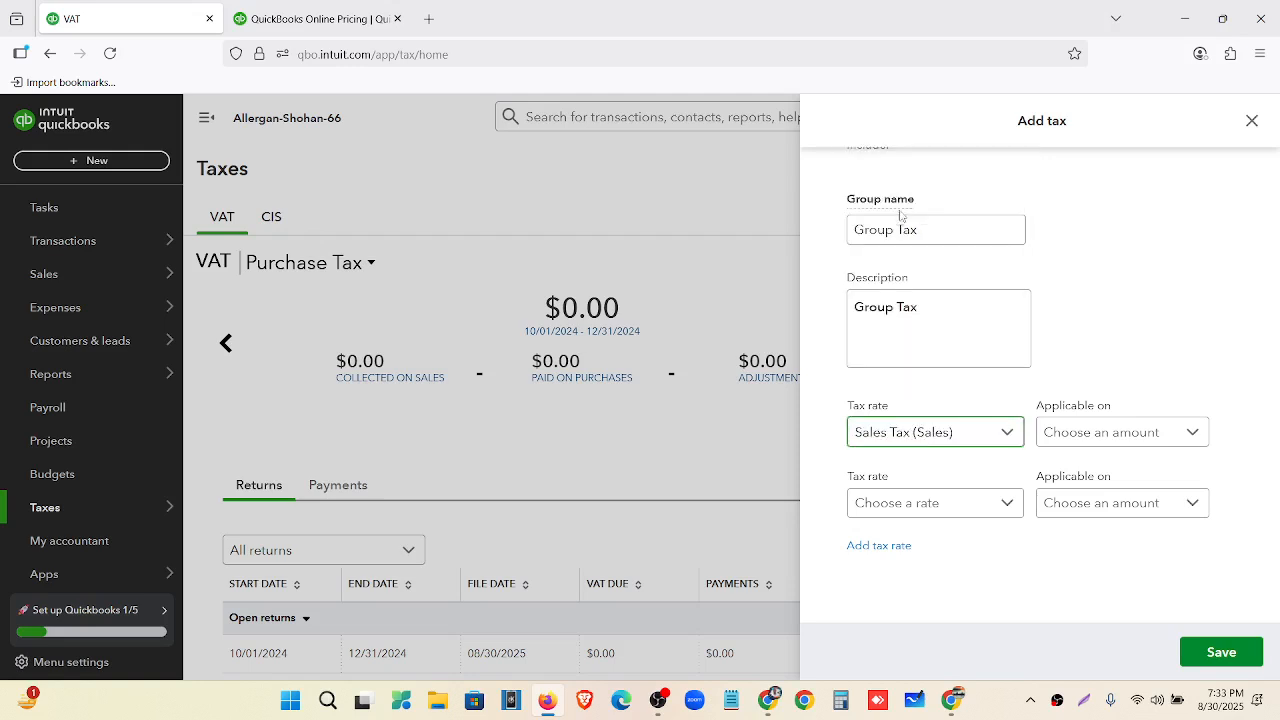
pyautogui.click(1089, 440)
pyautogui.click(1100, 478)
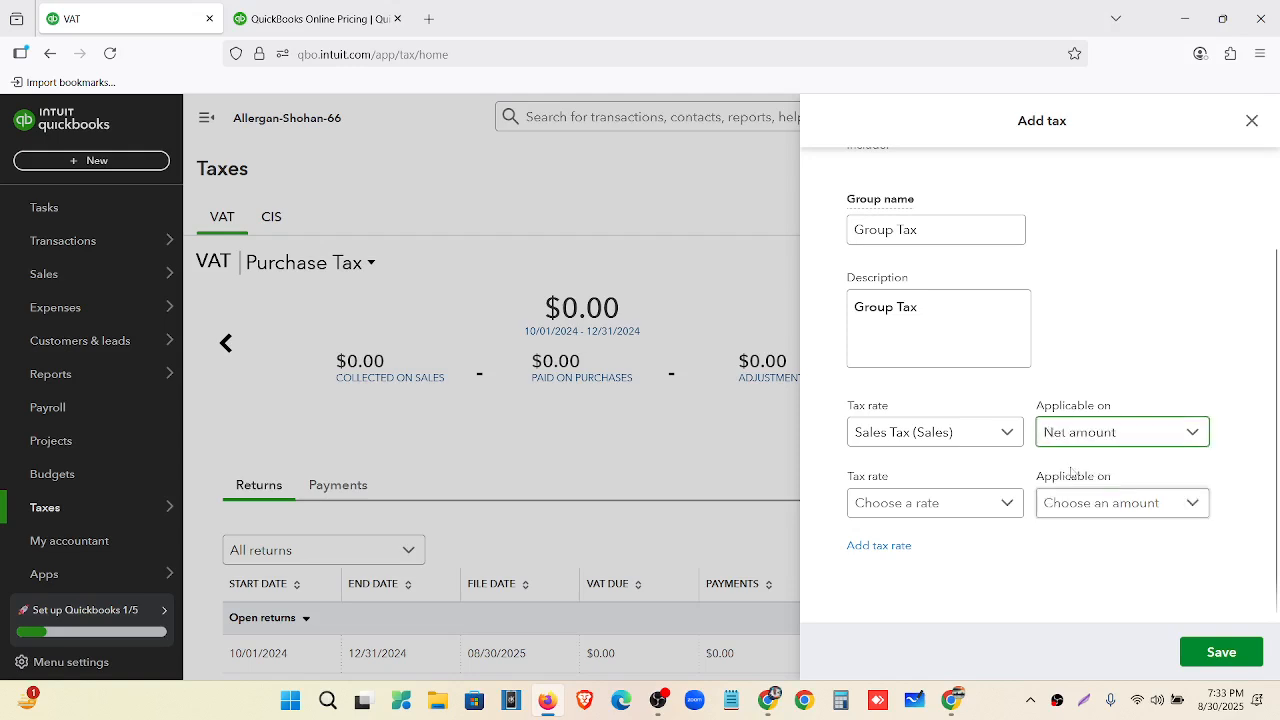
# Add Purchase Tax (Sales) on net amount as the second rate and save the group.
pyautogui.click(931, 506)
pyautogui.scroll(-10, 943, 374)
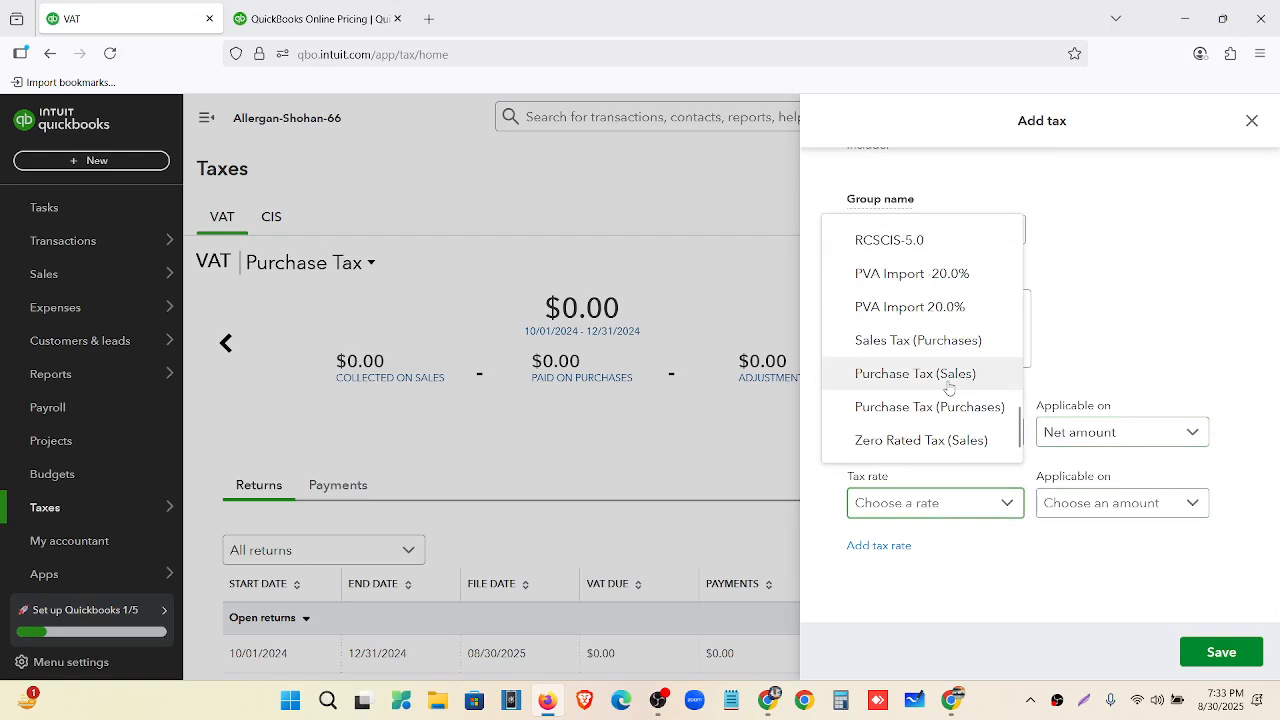
pyautogui.click(948, 374)
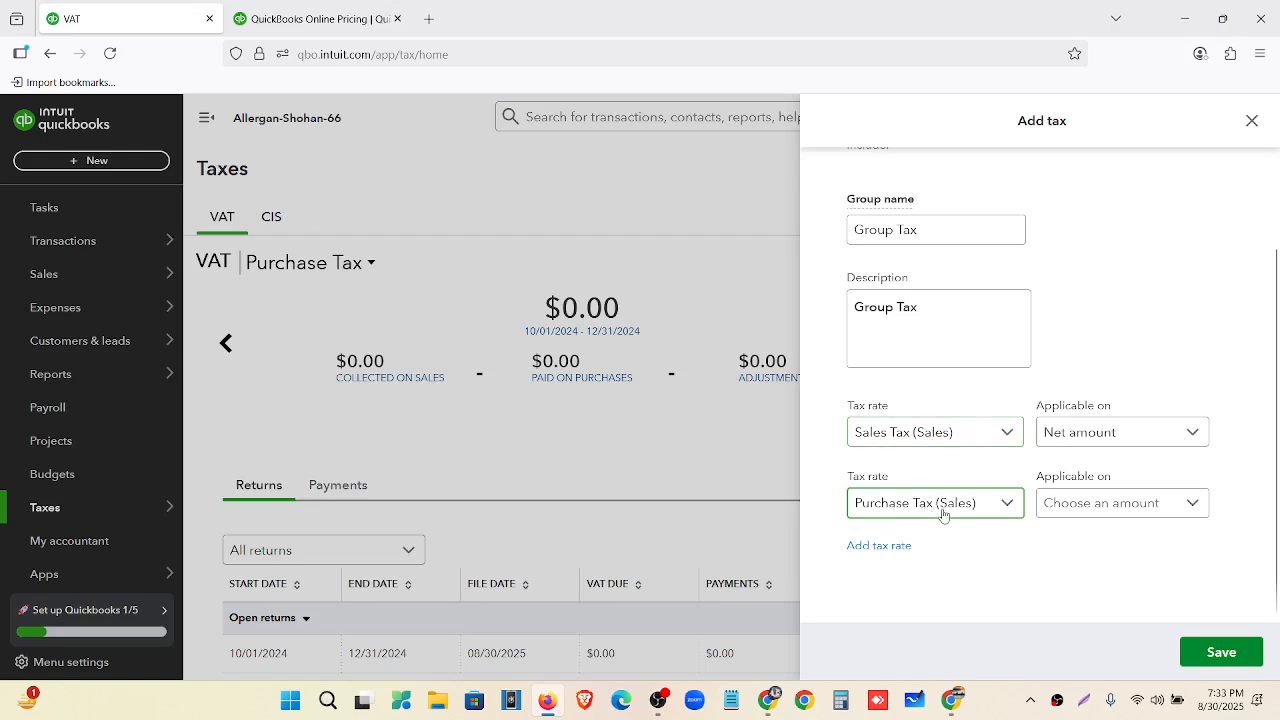
pyautogui.click(1196, 514)
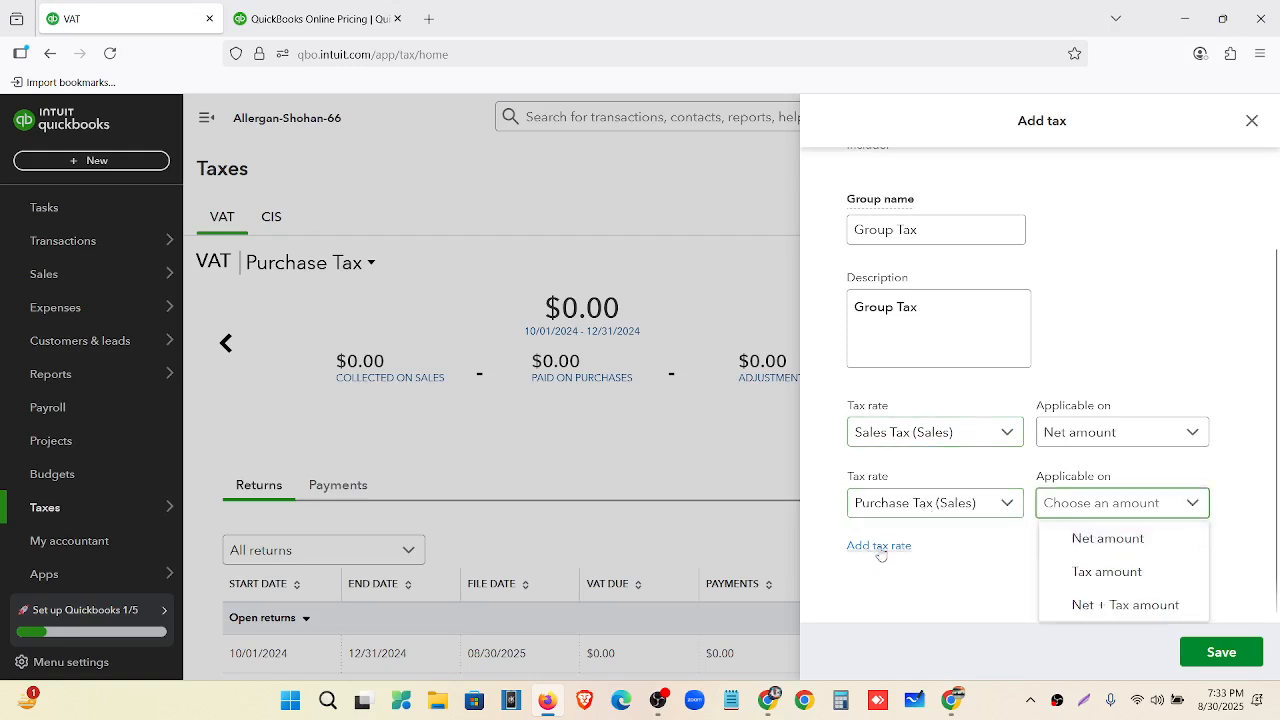
pyautogui.click(1110, 540)
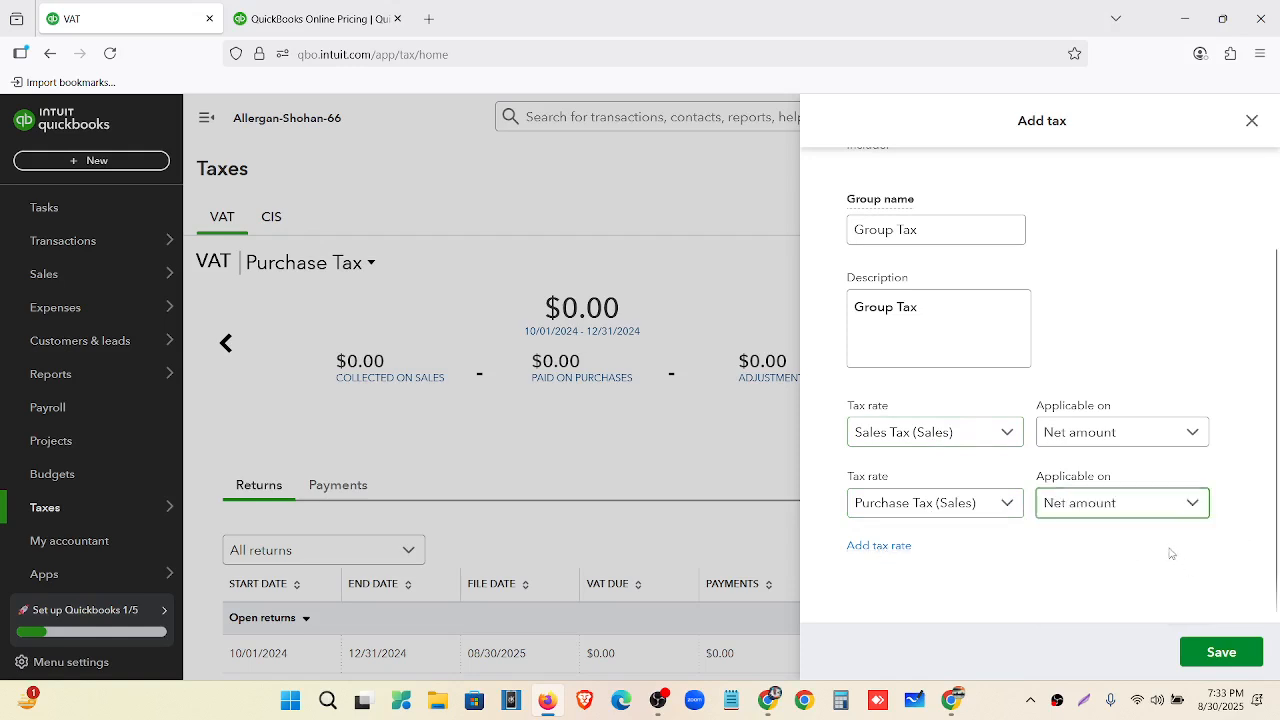
pyautogui.click(1220, 651)
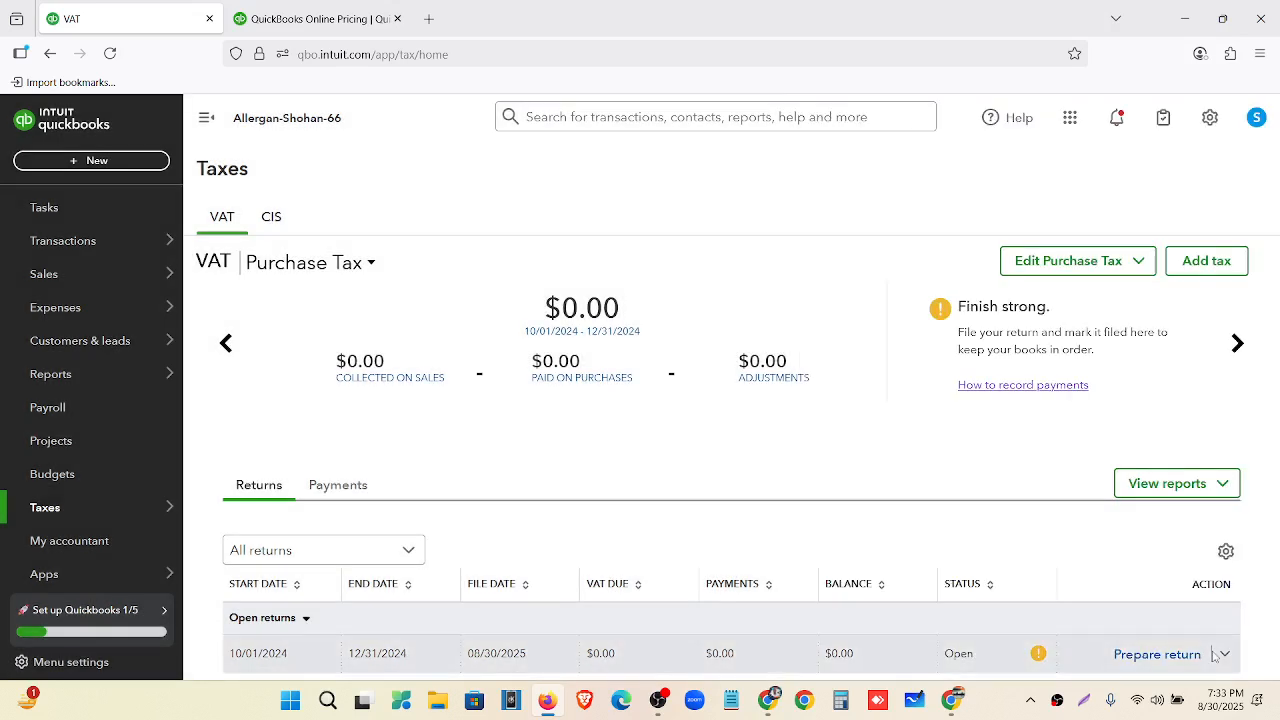
# Reload the Taxes page and start a new invoice from the + New menu.
pyautogui.click(111, 54)
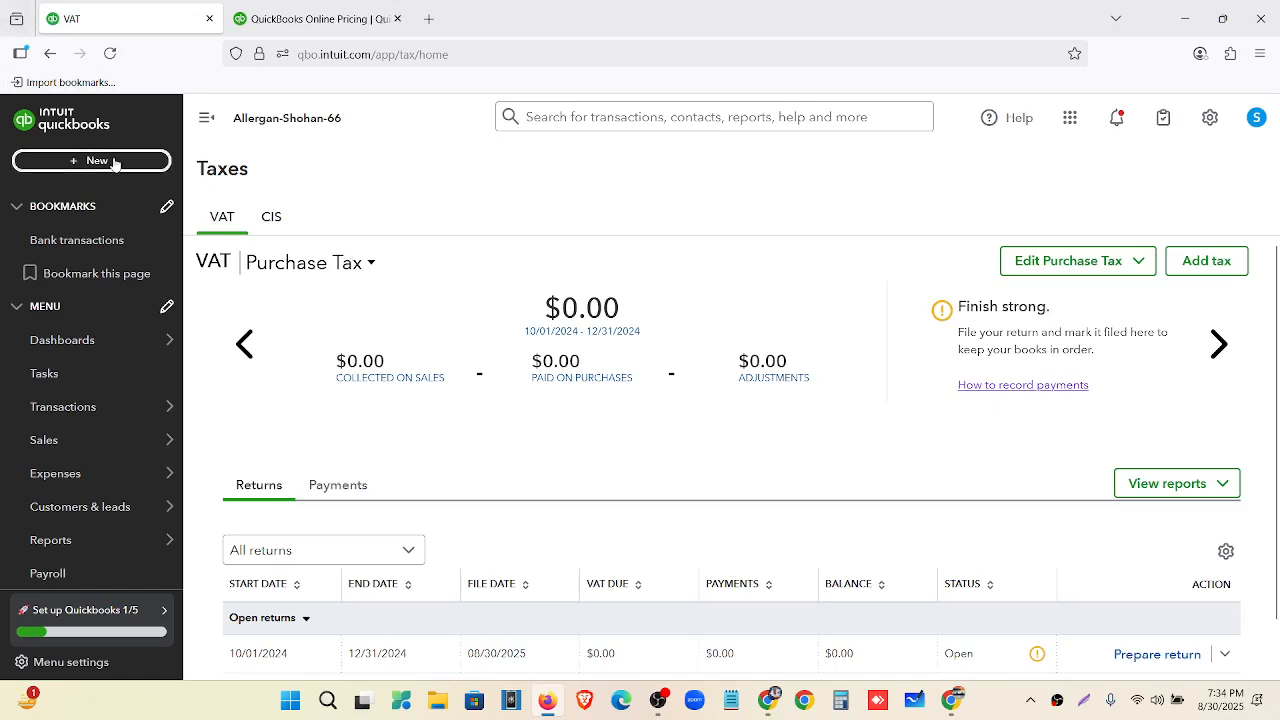
pyautogui.click(113, 160)
pyautogui.click(86, 256)
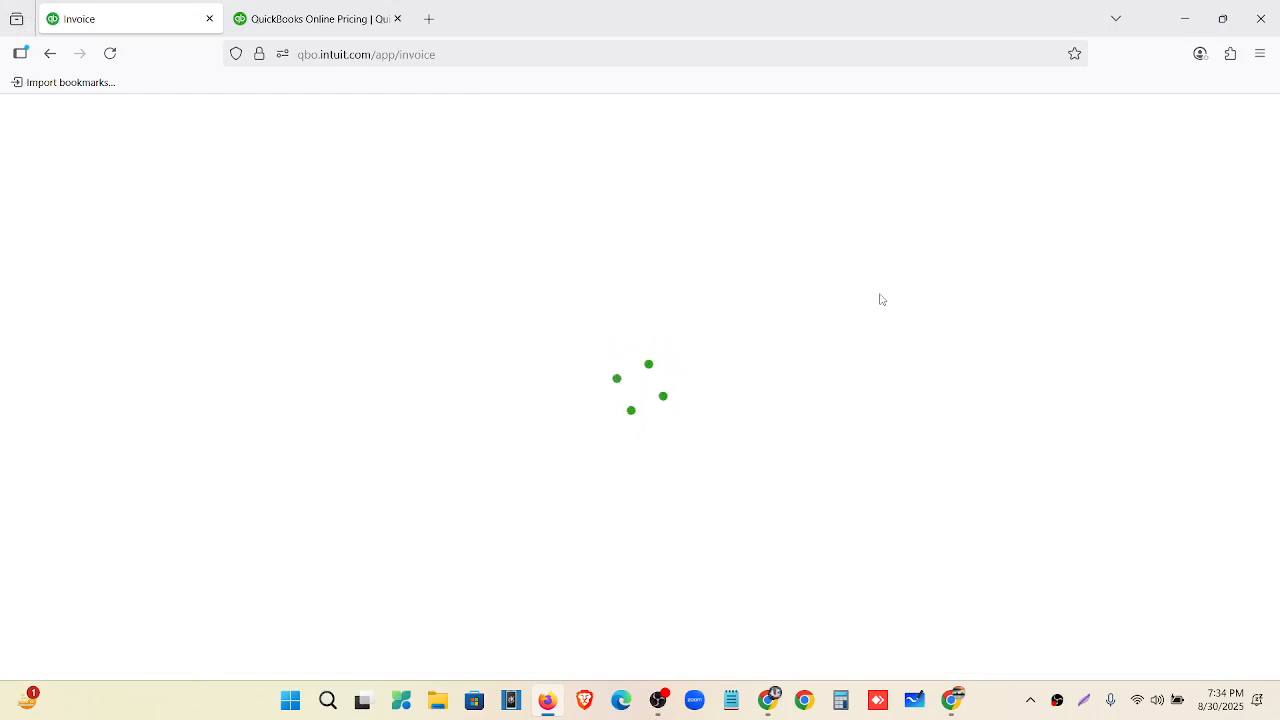
# Check that Group Tax (18%) is among line 1's VAT rates on invoice 1001, then close the invoice.
pyautogui.scroll(-3, 1158, 485)
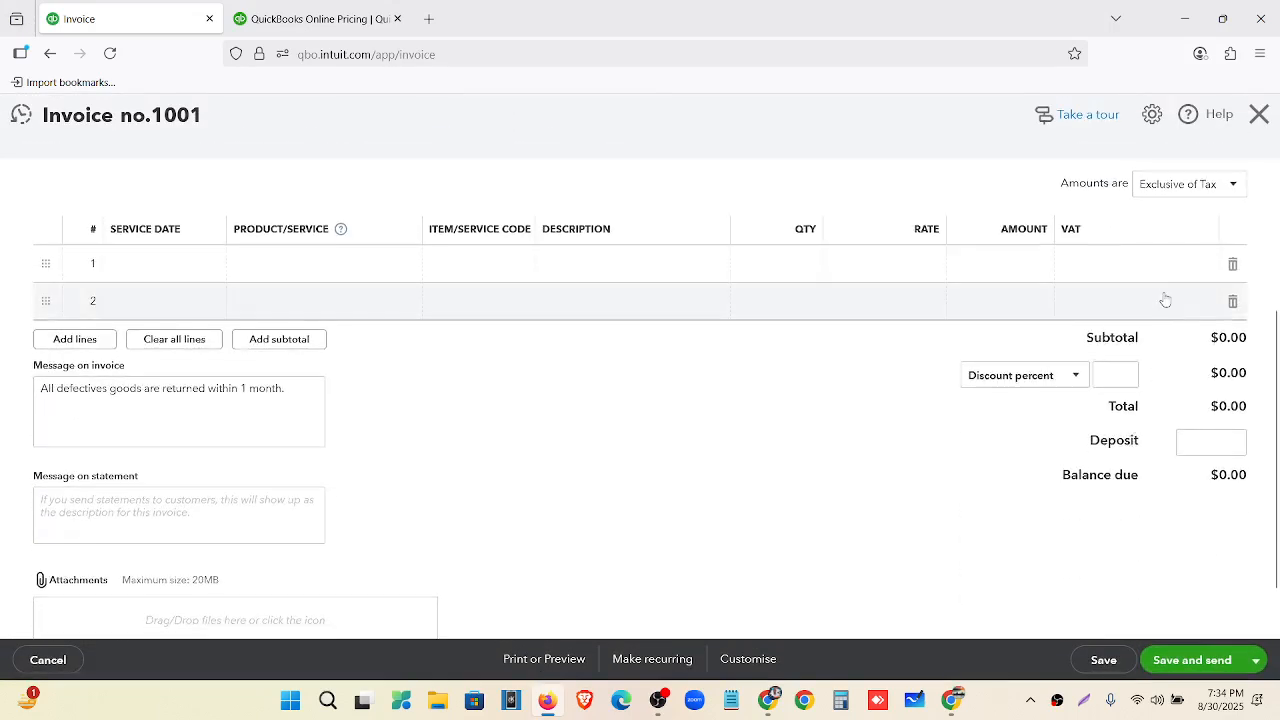
pyautogui.click(1182, 268)
pyautogui.click(1205, 264)
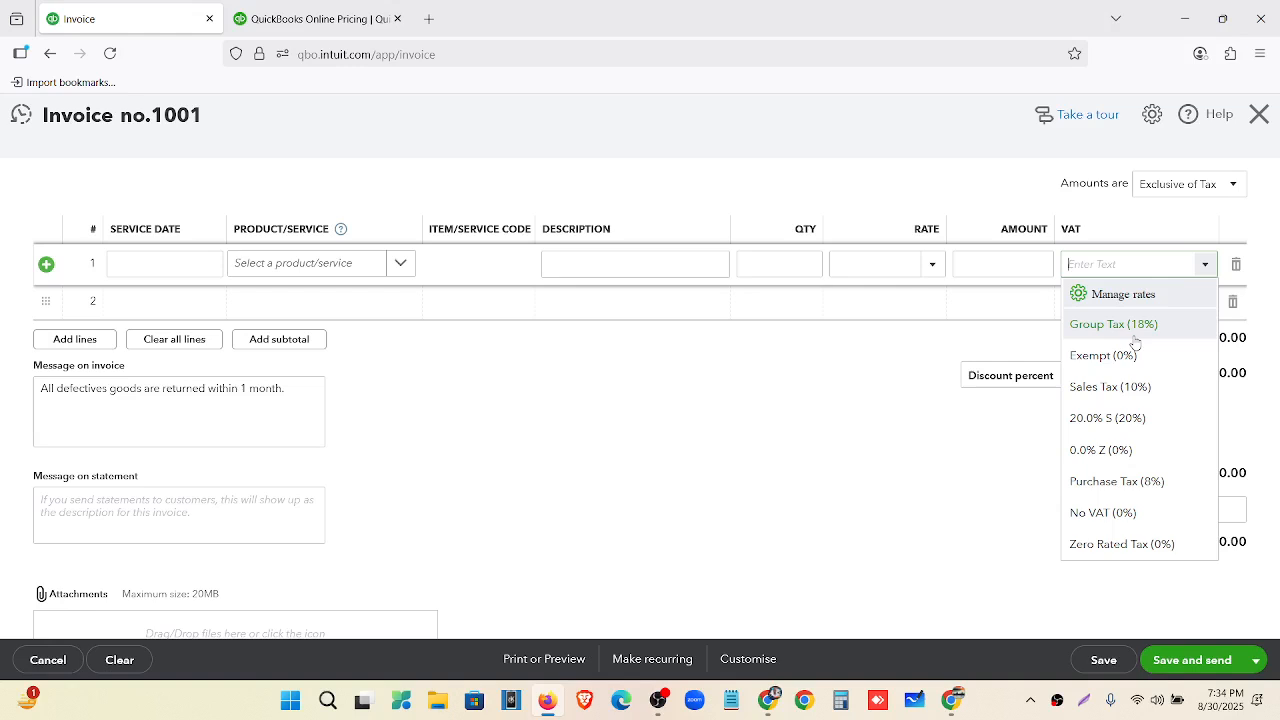
pyautogui.click(1258, 115)
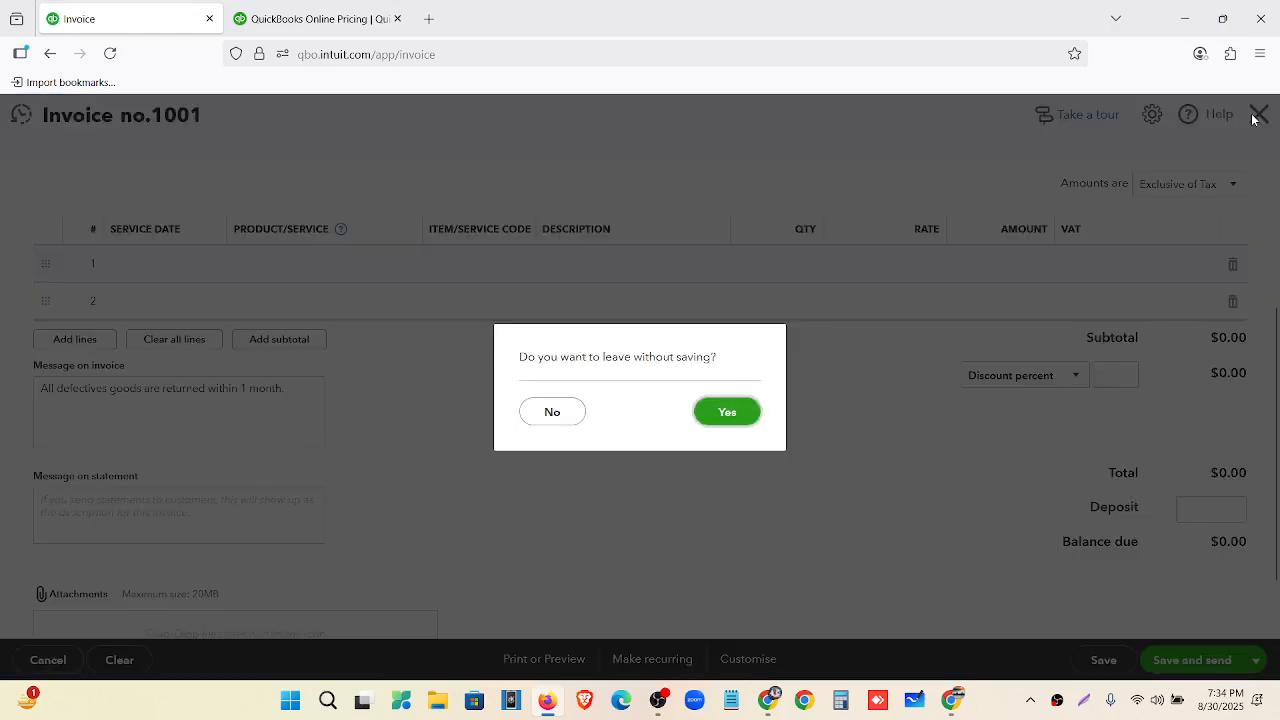
# Leave the blank invoice without saving, returning to the Taxes VAT page.
pyautogui.click(725, 414)
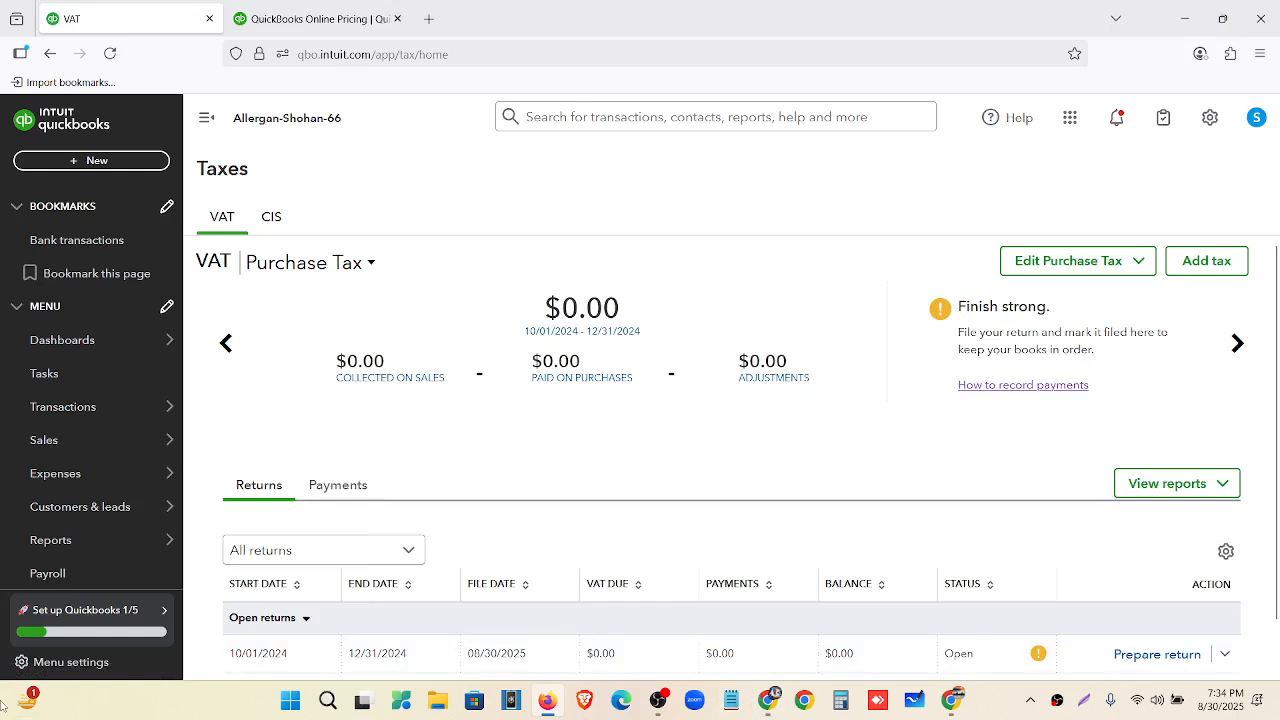
pyautogui.moveTo(772, 704)
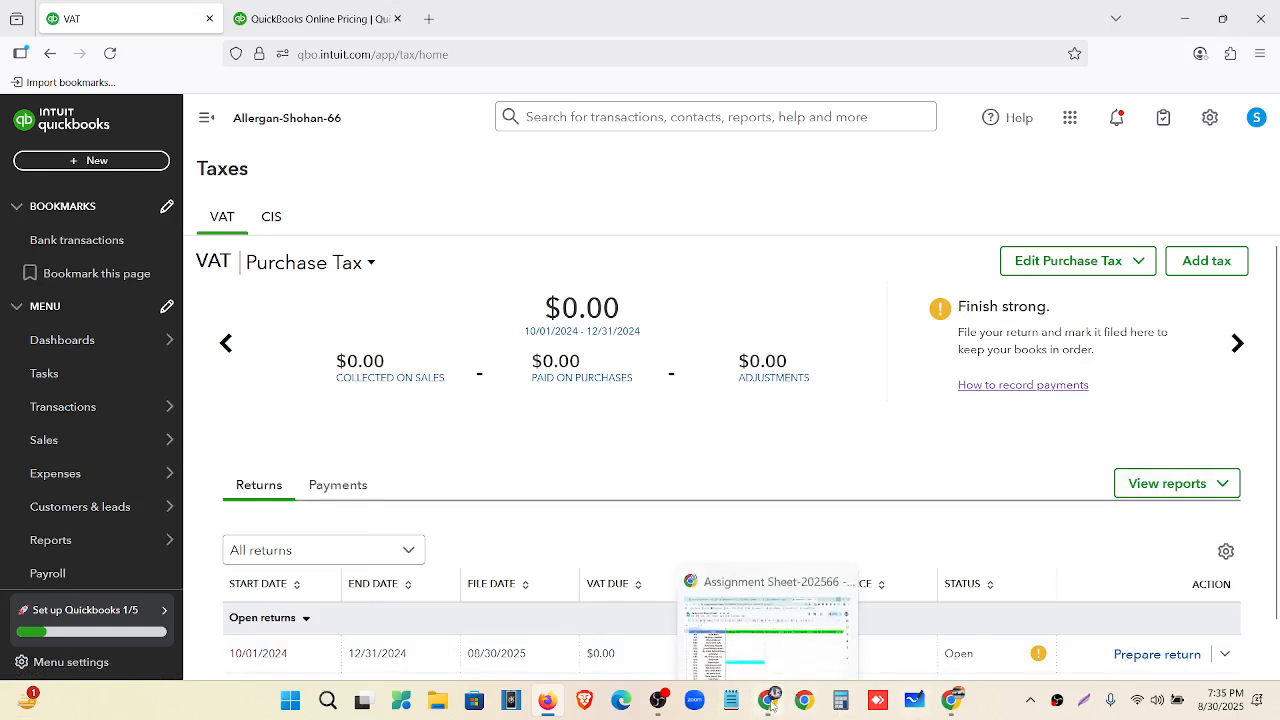
pyautogui.moveTo(951, 714)
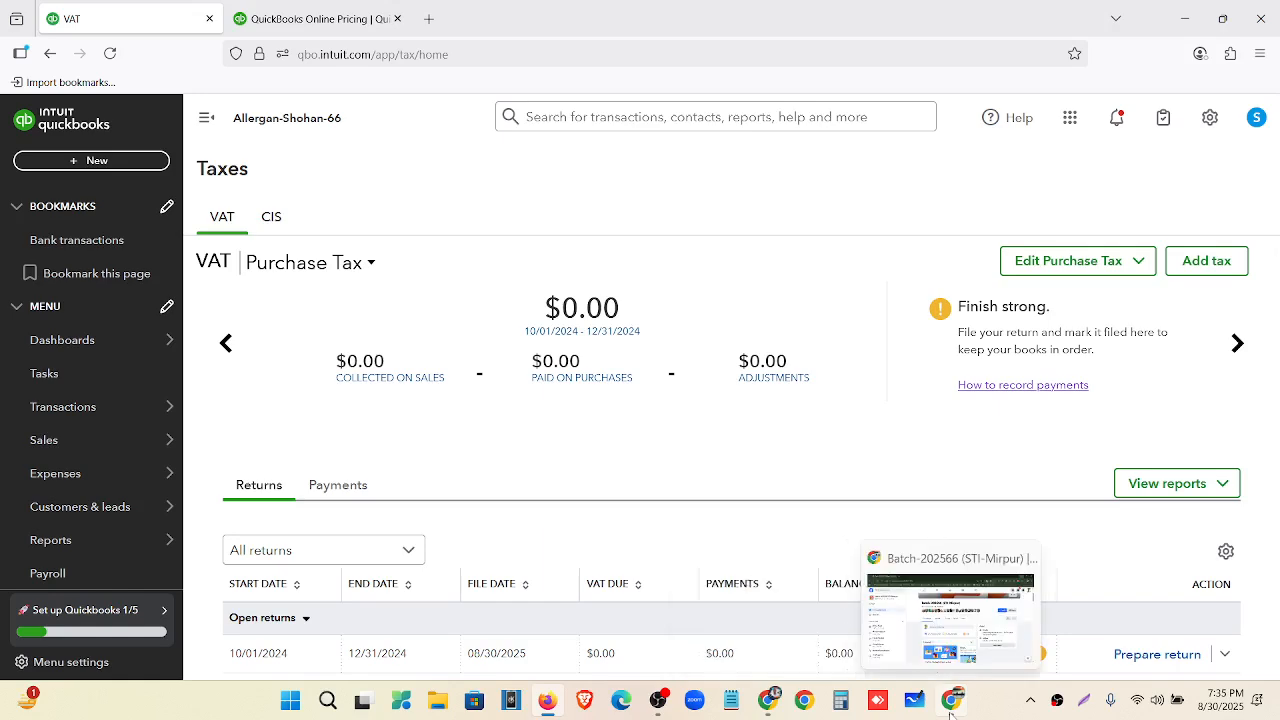
pyautogui.click(1205, 128)
pyautogui.click(619, 227)
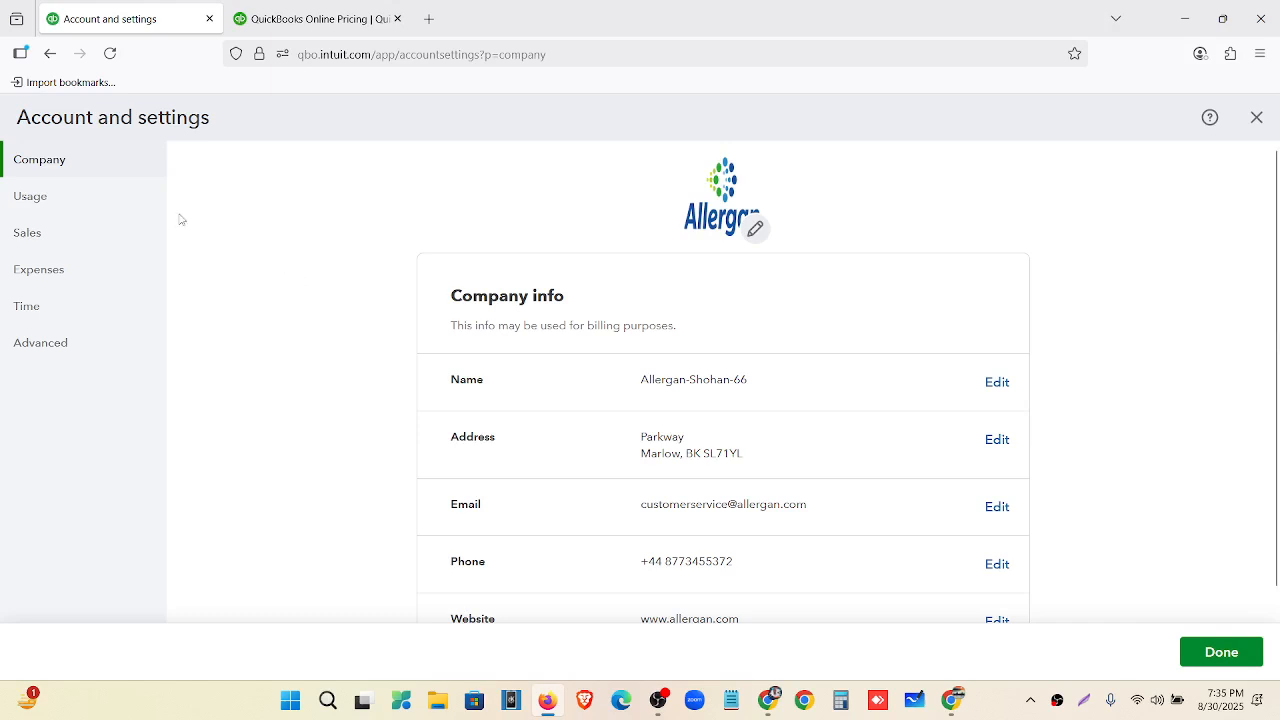
pyautogui.scroll(-3, 543, 323)
pyautogui.scroll(3, 720, 357)
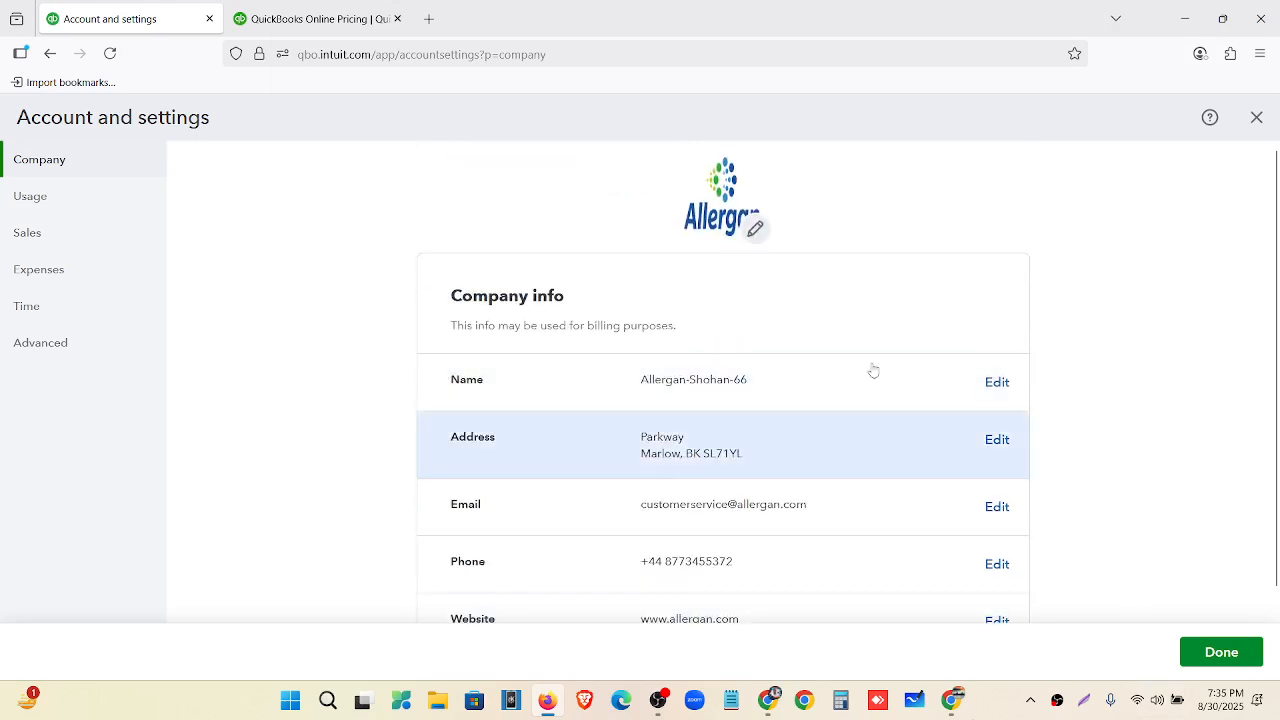
pyautogui.scroll(-6, 820, 337)
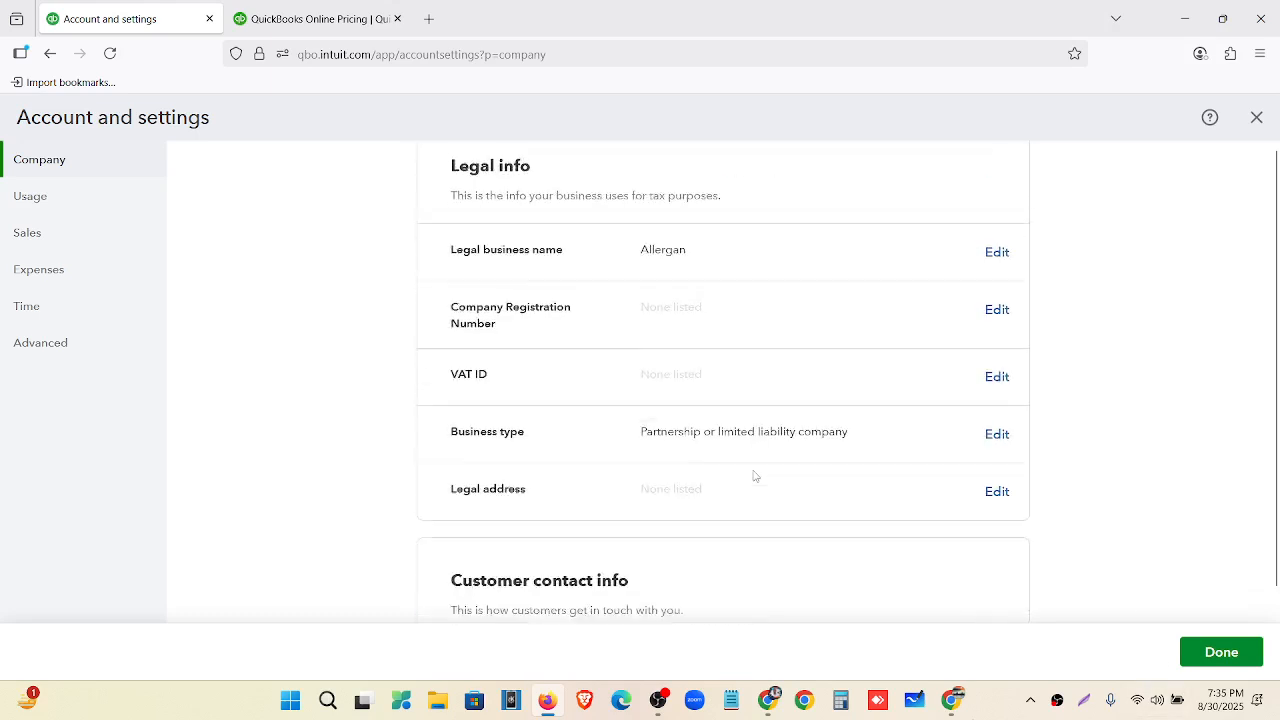
pyautogui.scroll(6, 754, 477)
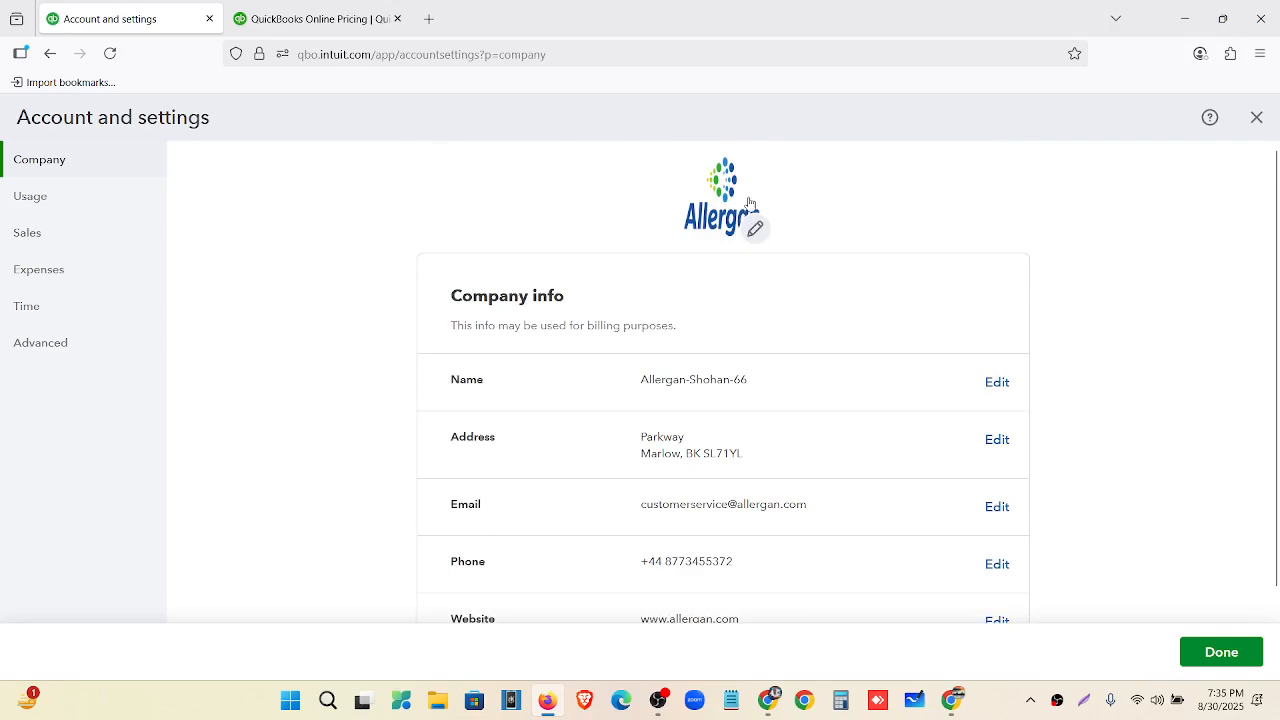
pyautogui.scroll(-8, 749, 204)
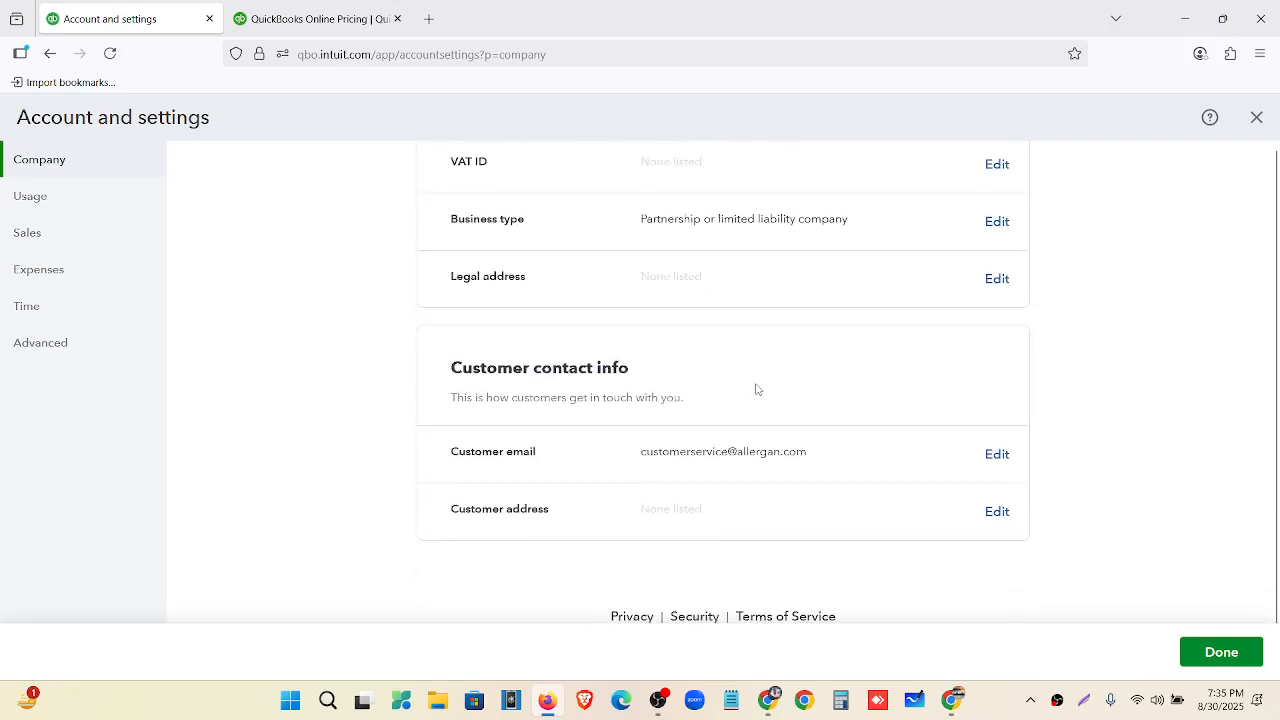
pyautogui.keyDown('ctrl'); pyautogui.scroll(-5, 745, 384); pyautogui.keyUp('ctrl')
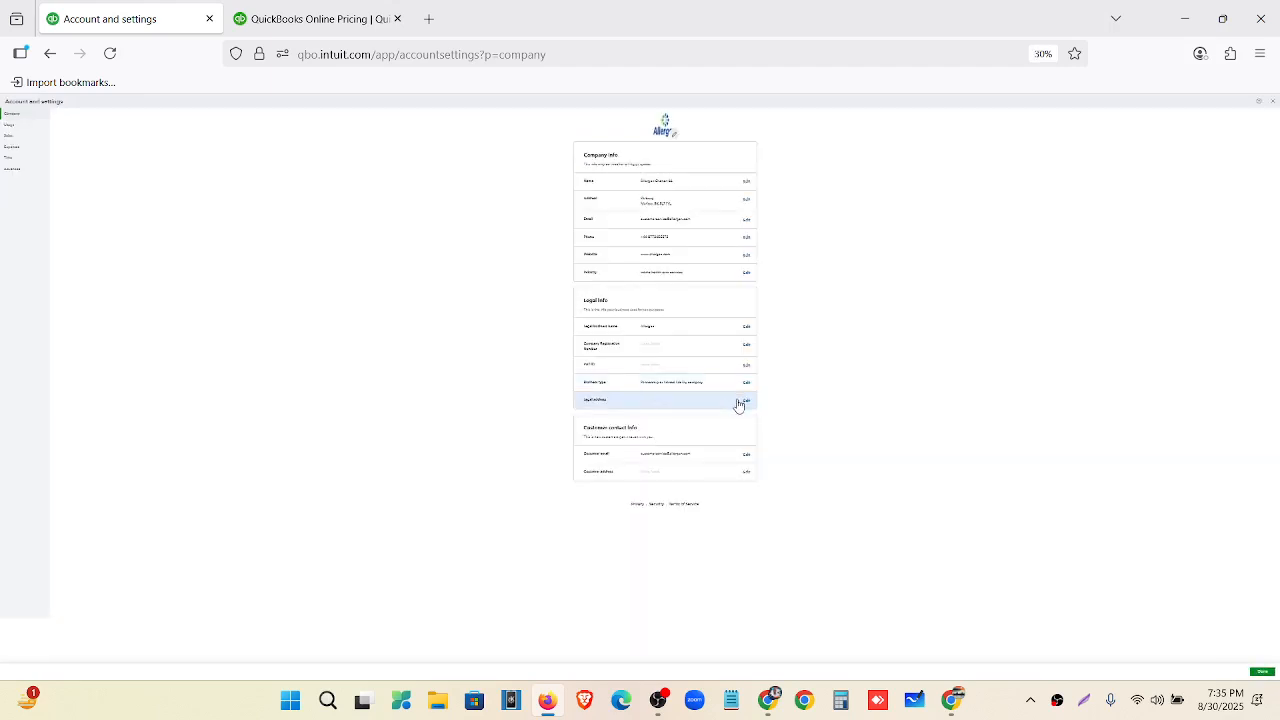
pyautogui.keyDown('ctrl'); pyautogui.scroll(1, 738, 404); pyautogui.keyUp('ctrl')
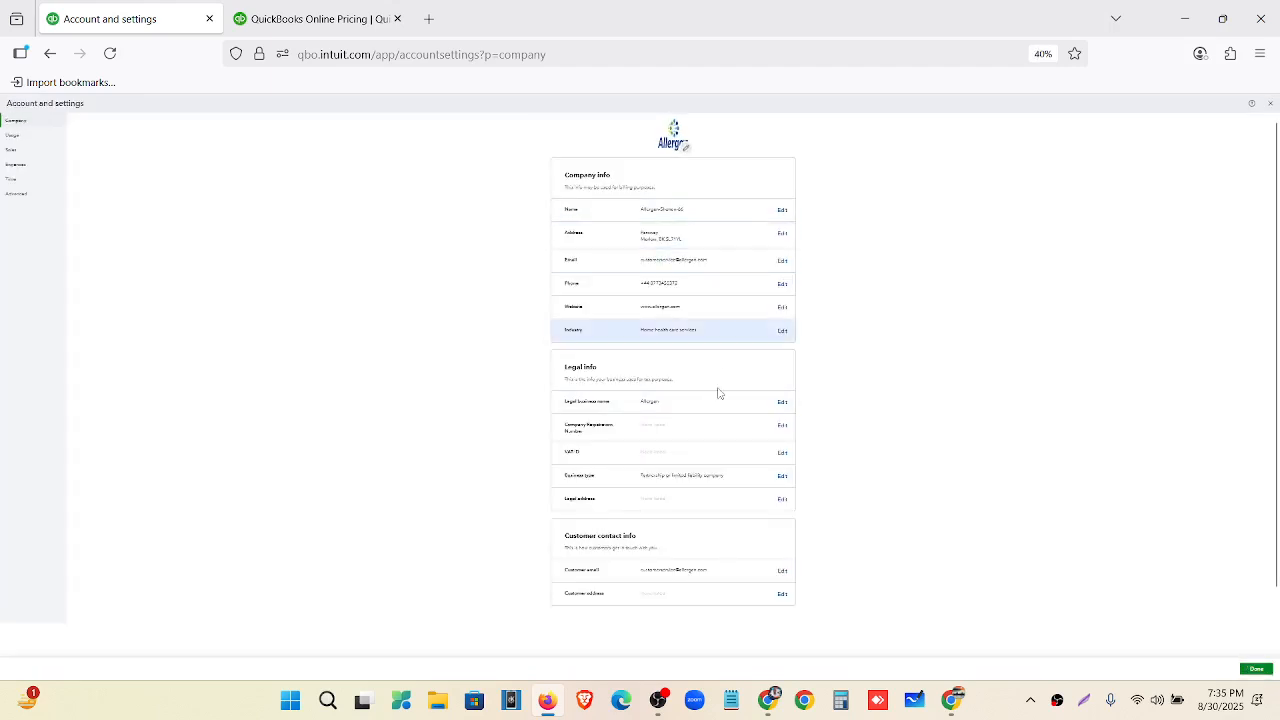
pyautogui.keyDown('ctrl'); pyautogui.scroll(6, 720, 449); pyautogui.keyUp('ctrl')
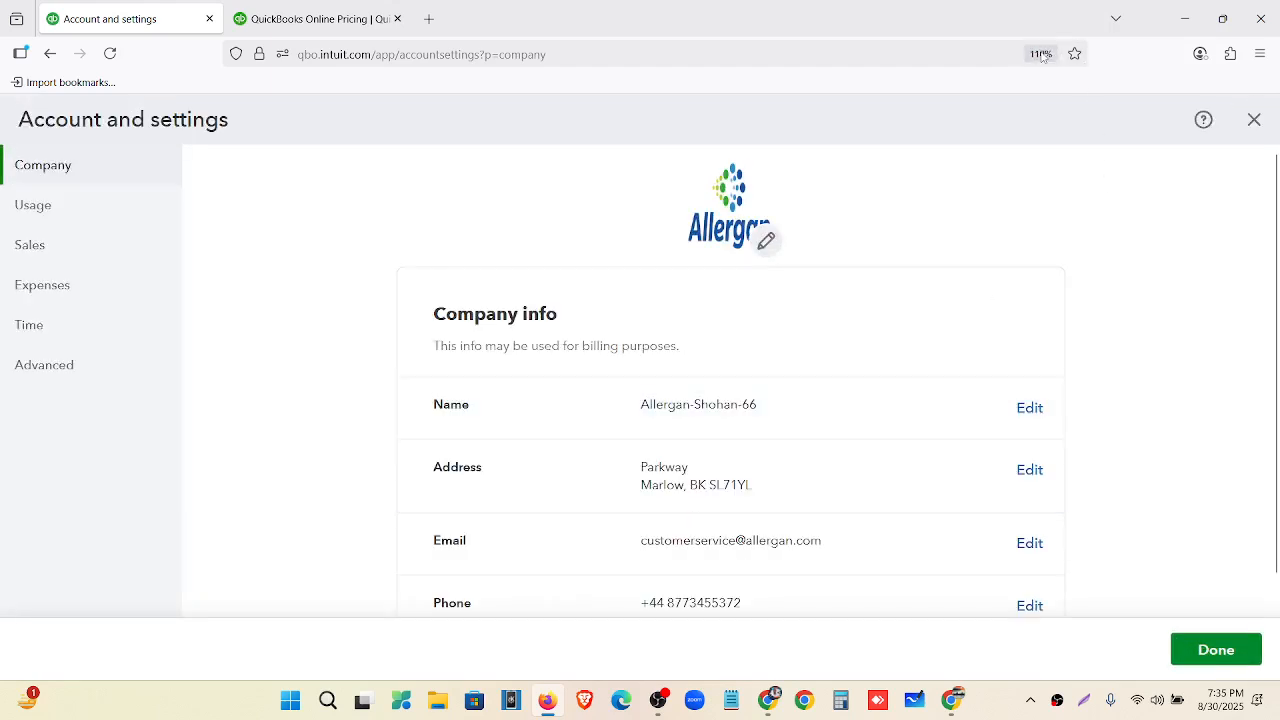
pyautogui.click(1045, 55)
pyautogui.scroll(-2, 883, 207)
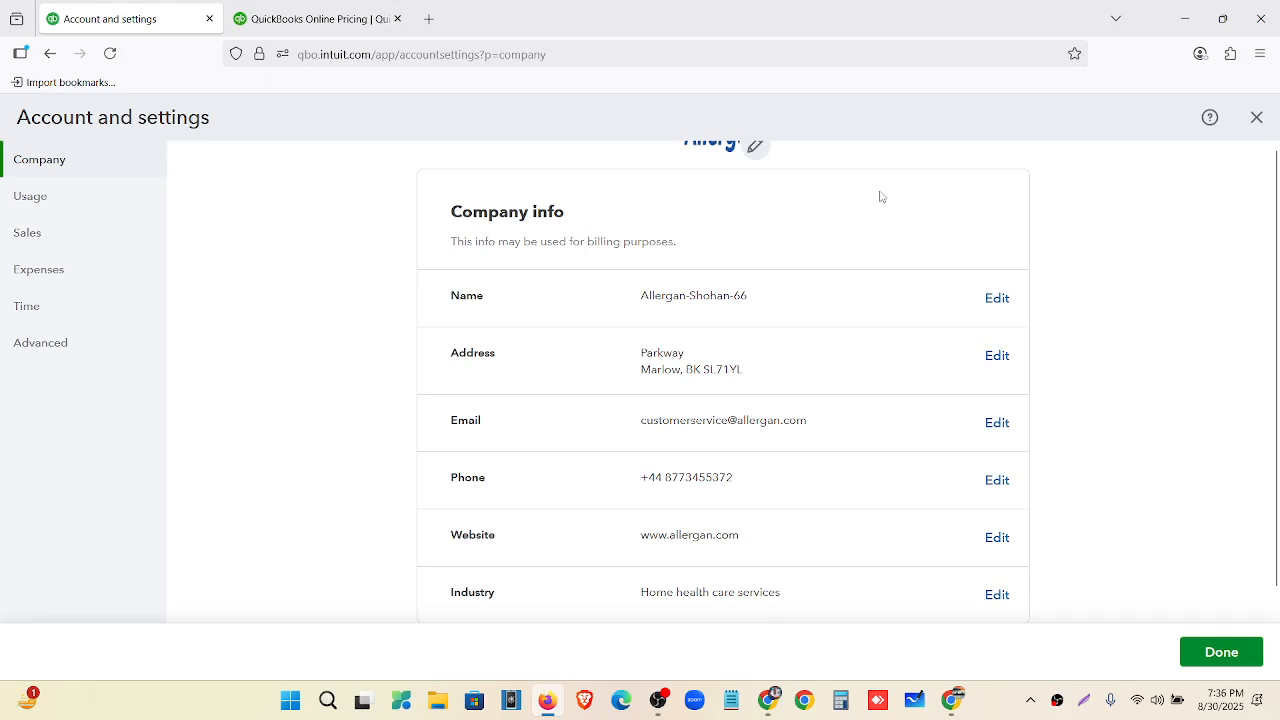
pyautogui.scroll(2, 897, 201)
pyautogui.scroll(-10, 897, 210)
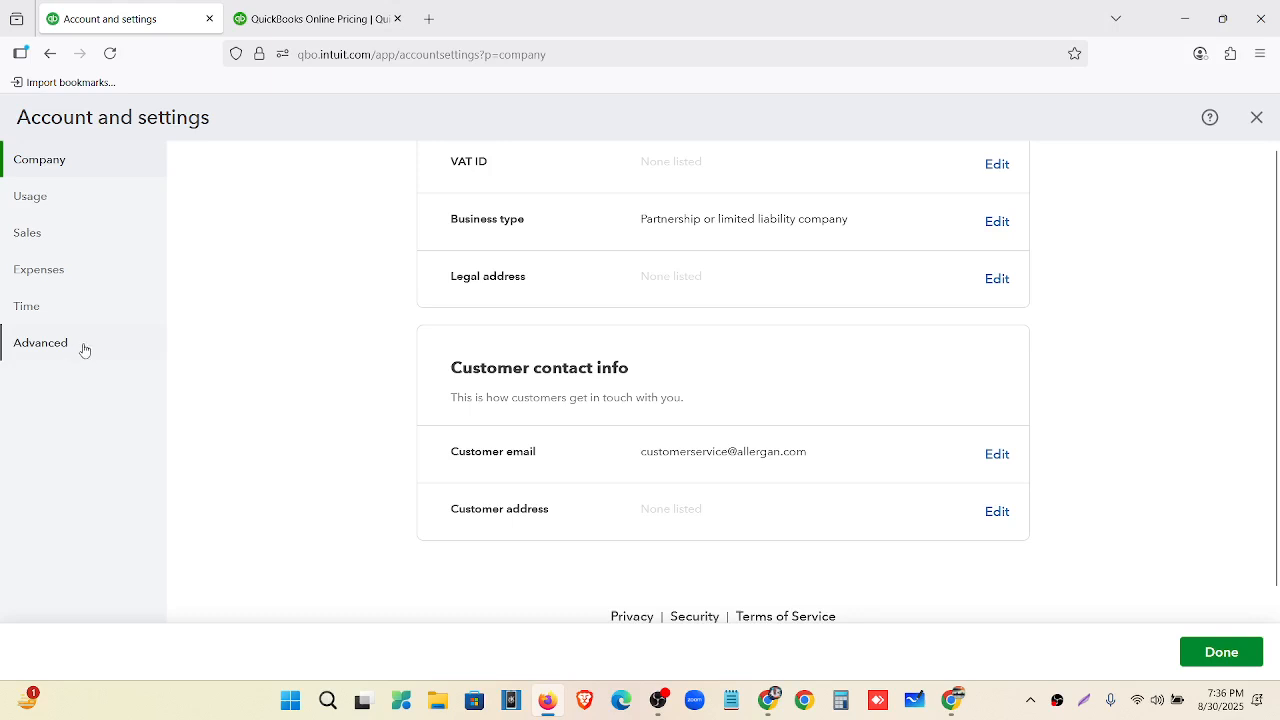
pyautogui.click(1257, 118)
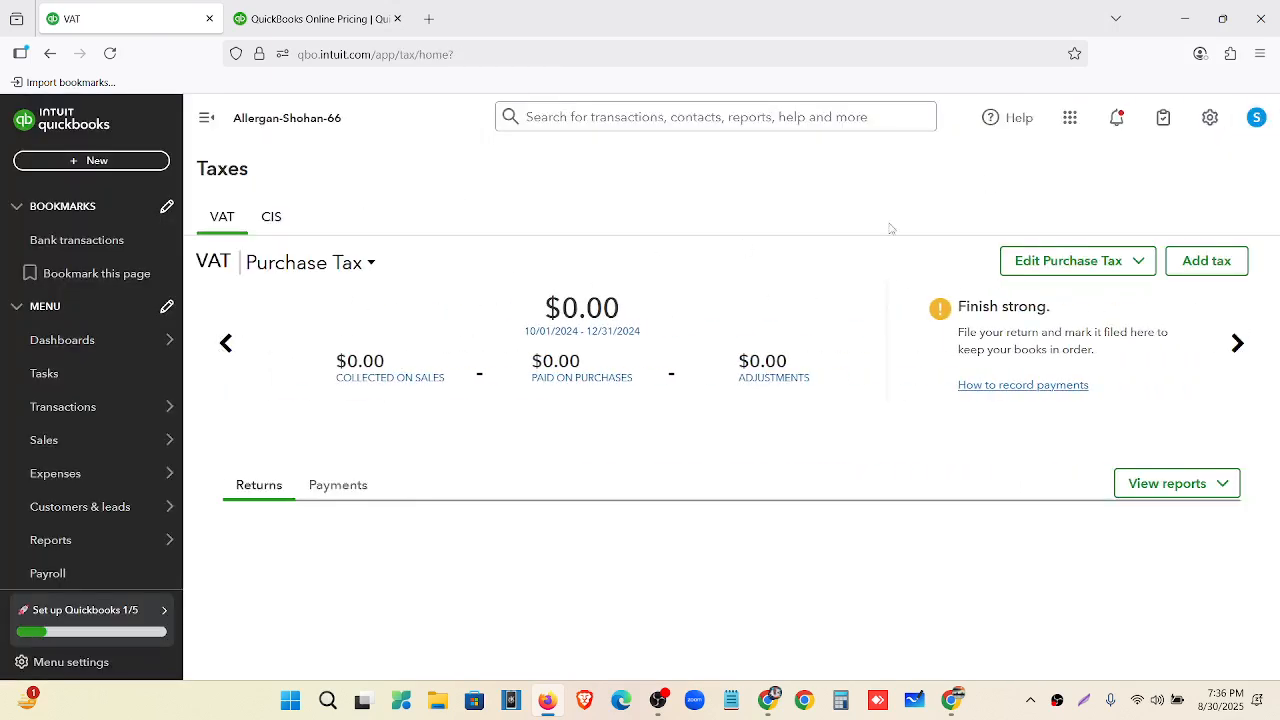
# Preview My template as a PDF from Custom form styles, then close the preview.
pyautogui.click(1219, 126)
pyautogui.click(671, 281)
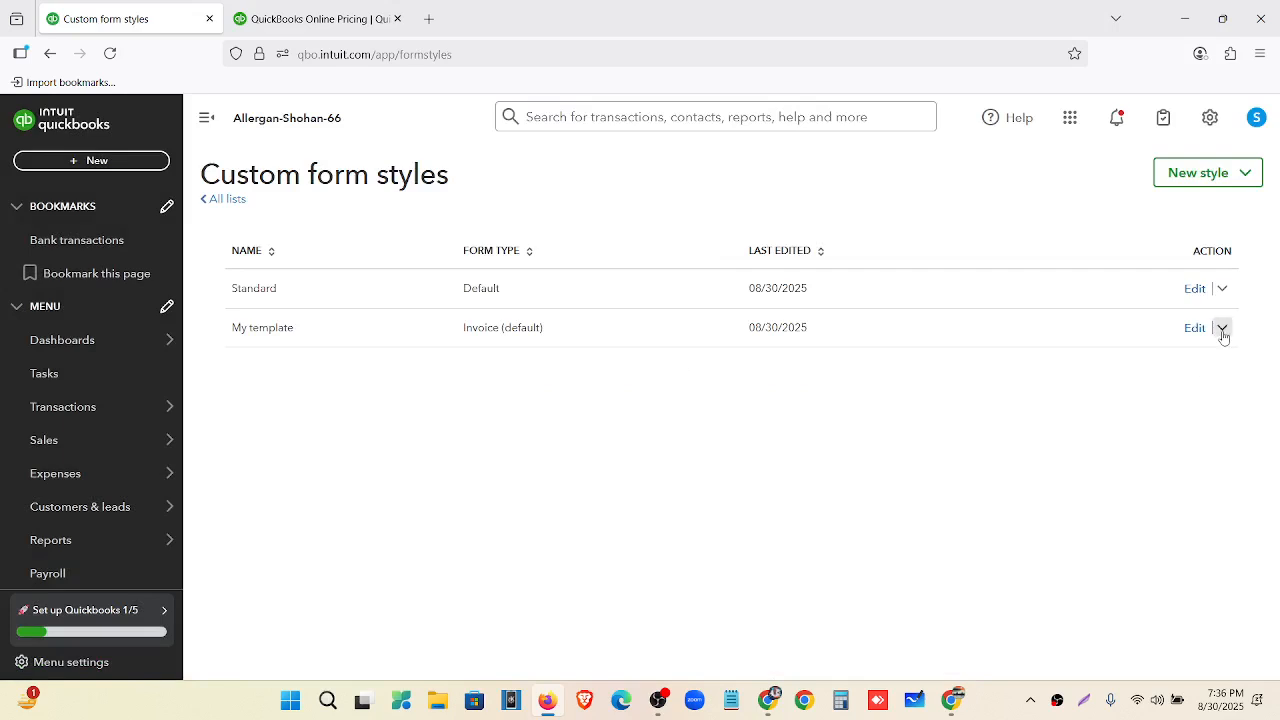
pyautogui.click(1222, 328)
pyautogui.click(1172, 367)
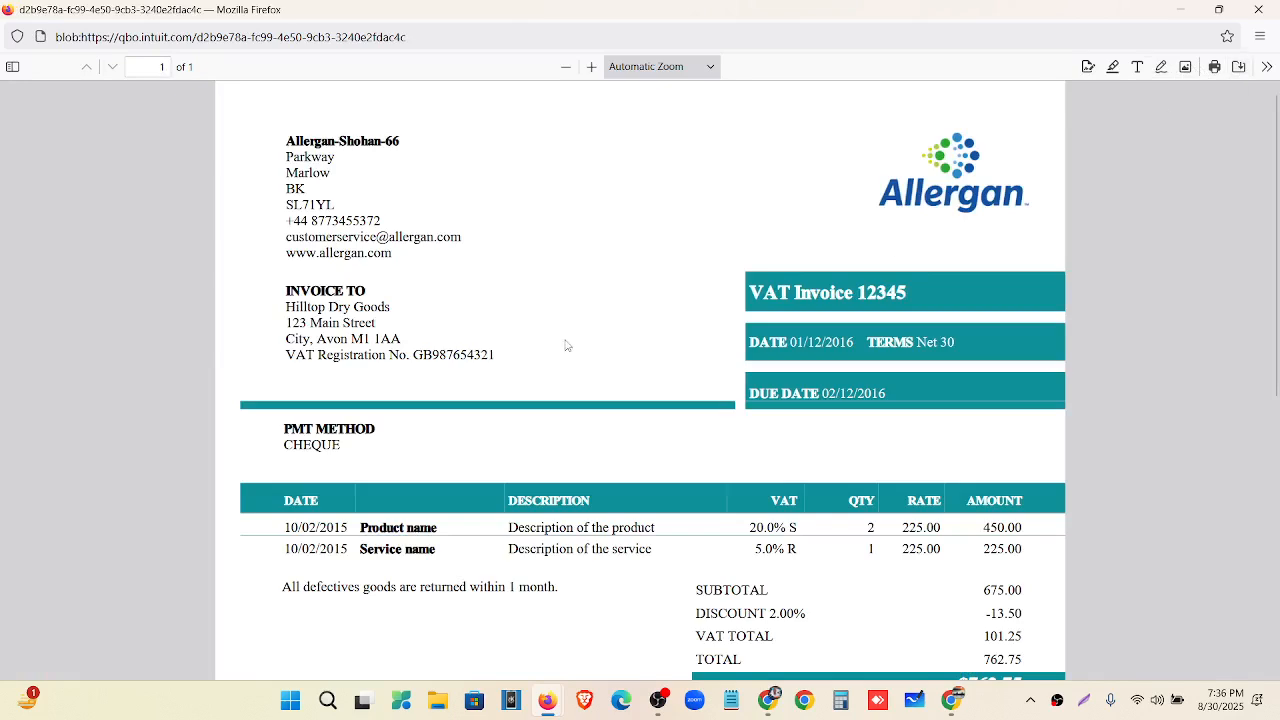
pyautogui.scroll(-5, 567, 352)
pyautogui.scroll(5, 570, 354)
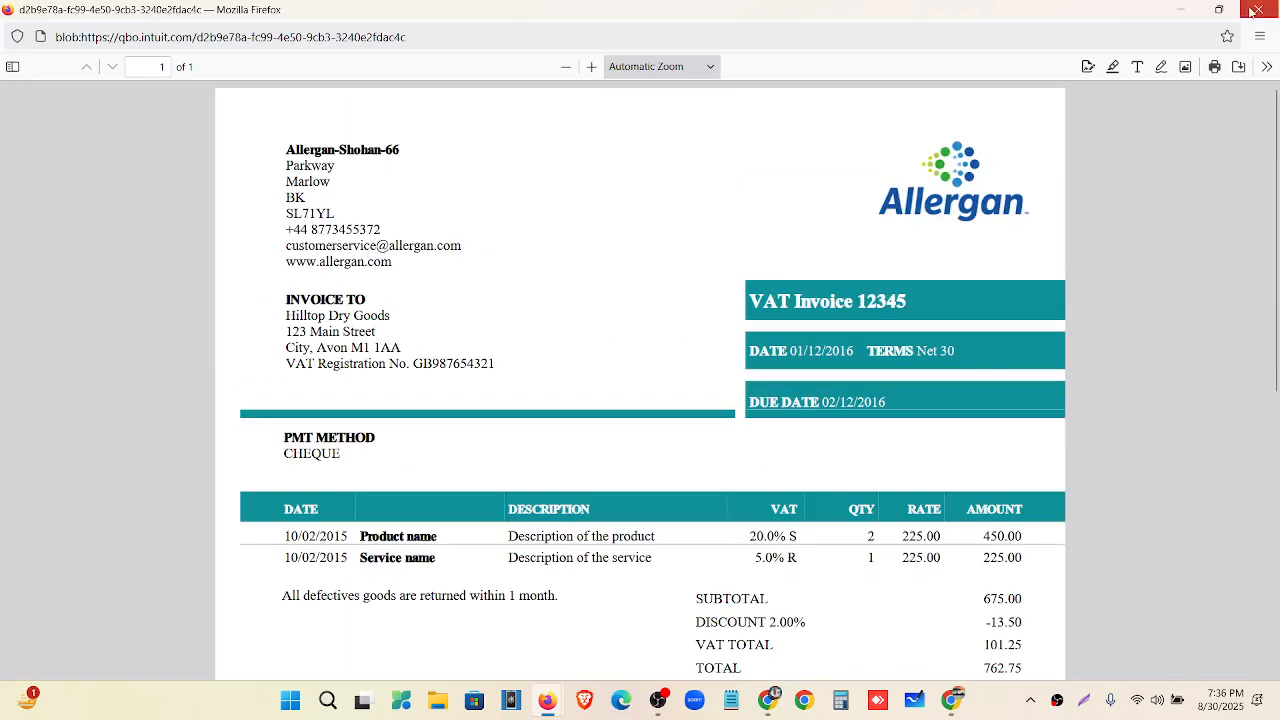
pyautogui.click(1258, 9)
pyautogui.moveTo(137, 406)
pyautogui.scroll(-2, 100, 450)
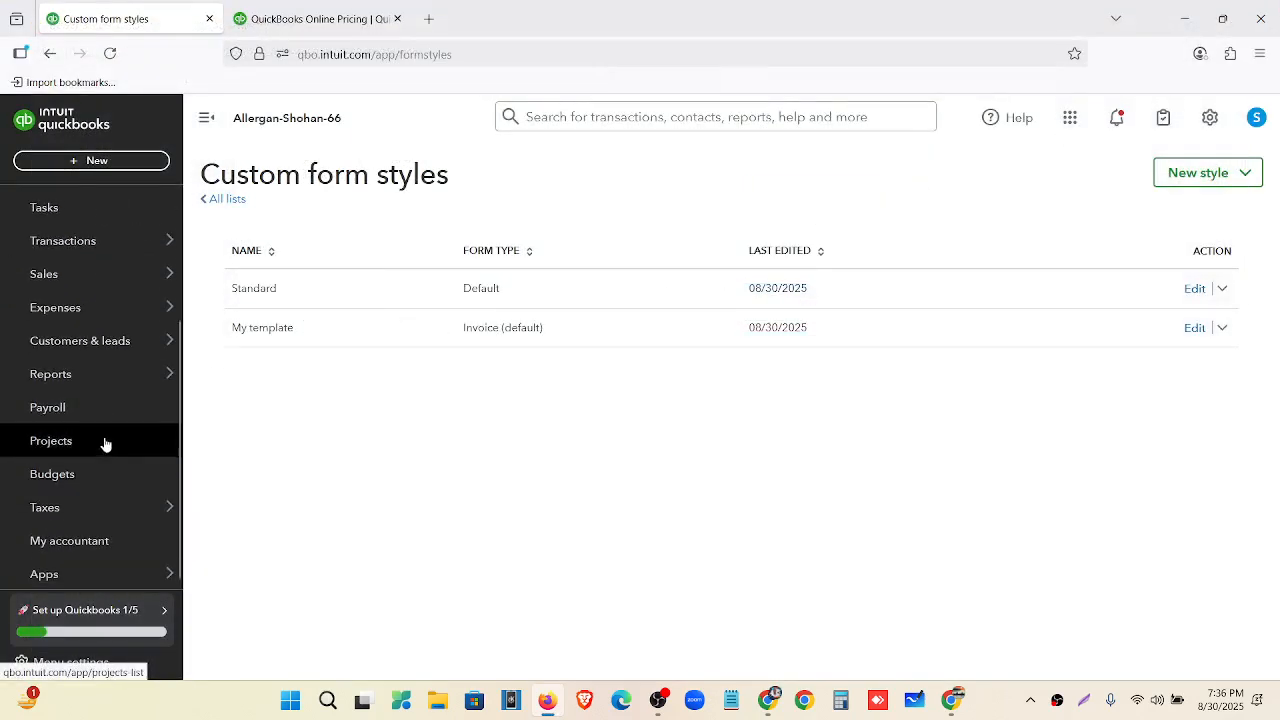
# Open the Taxes VAT page and capture a screenshot with the Purchase Tax label boxed.
pyautogui.click(96, 510)
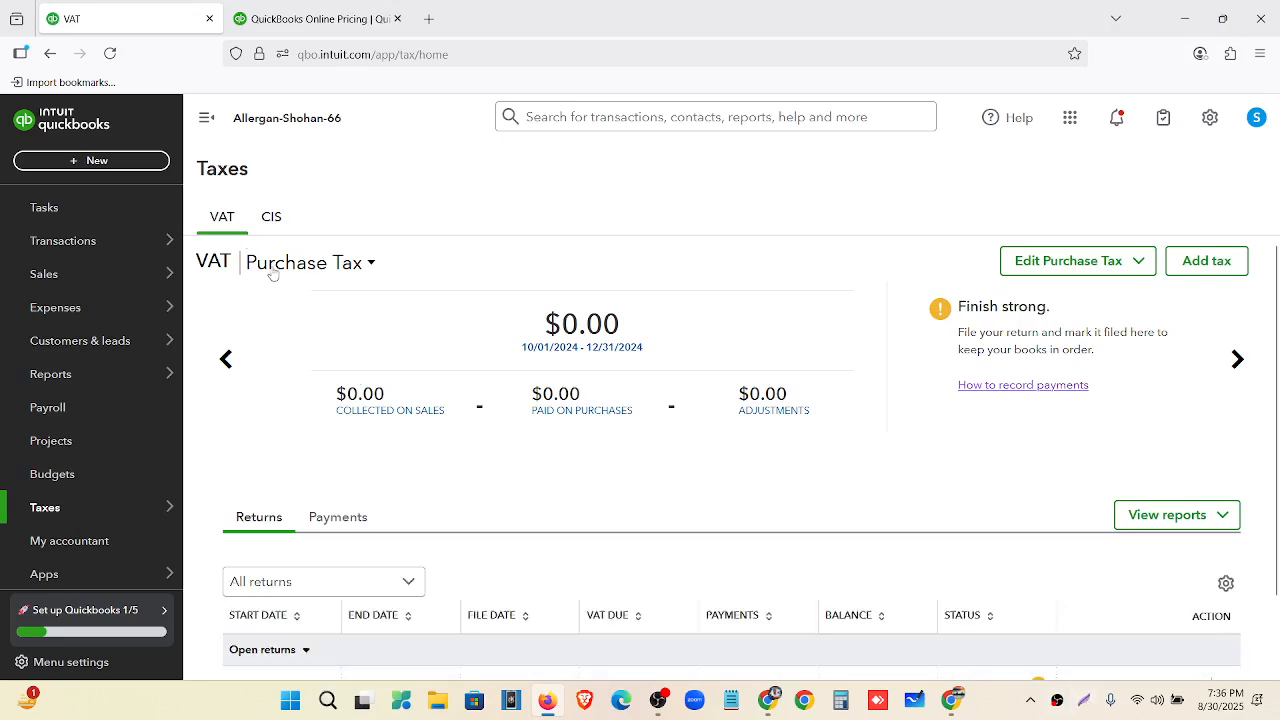
pyautogui.click(1086, 700)
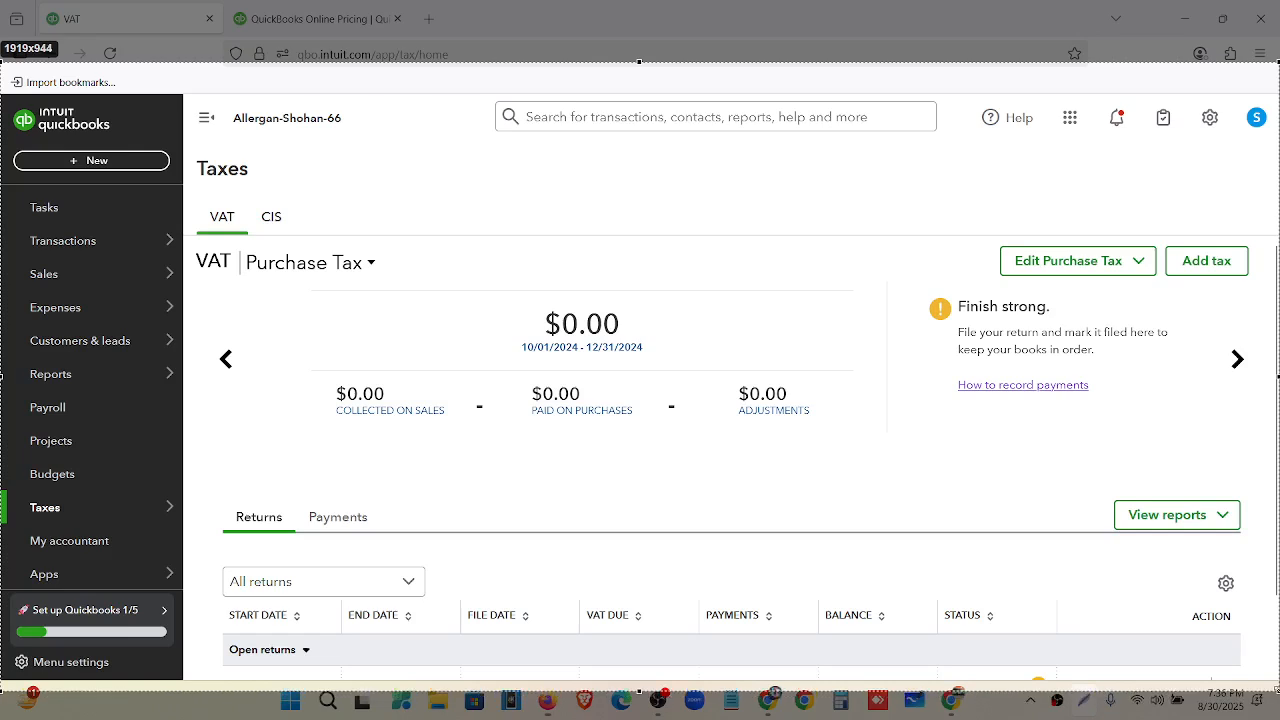
pyautogui.moveTo(1278, 691); pyautogui.dragTo(1278, 690)
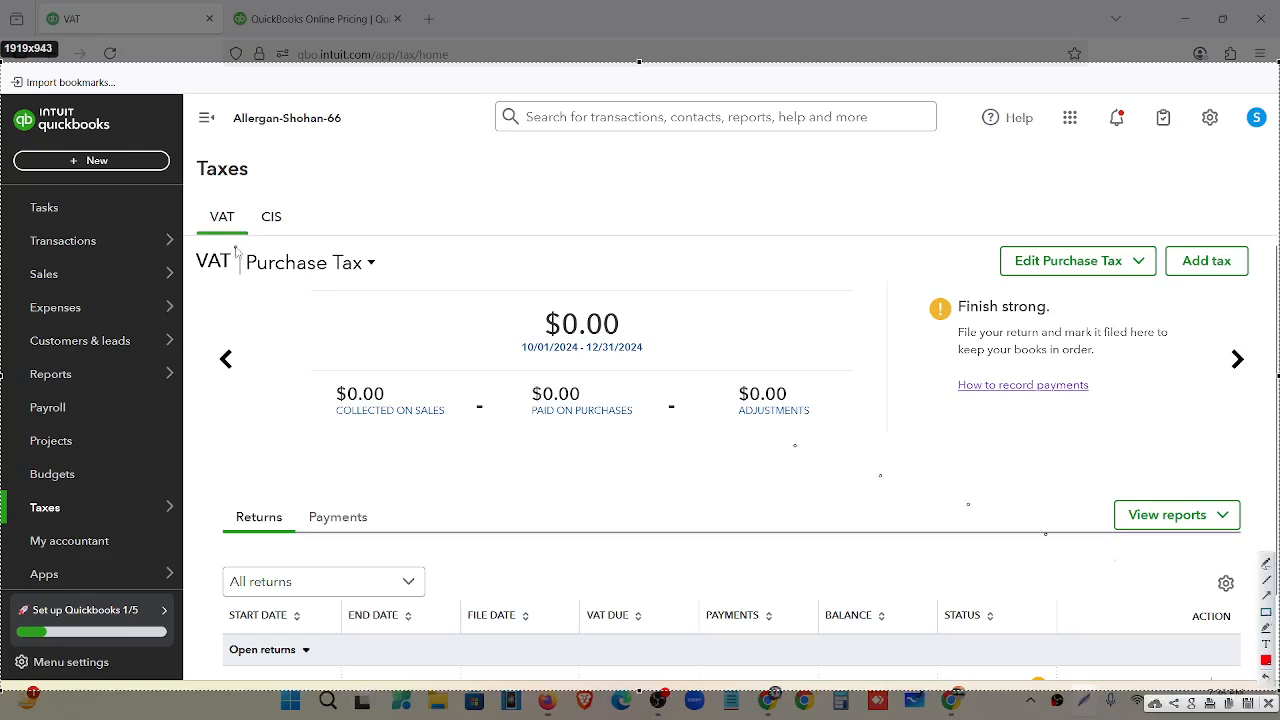
pyautogui.moveTo(236, 250); pyautogui.dragTo(382, 287)
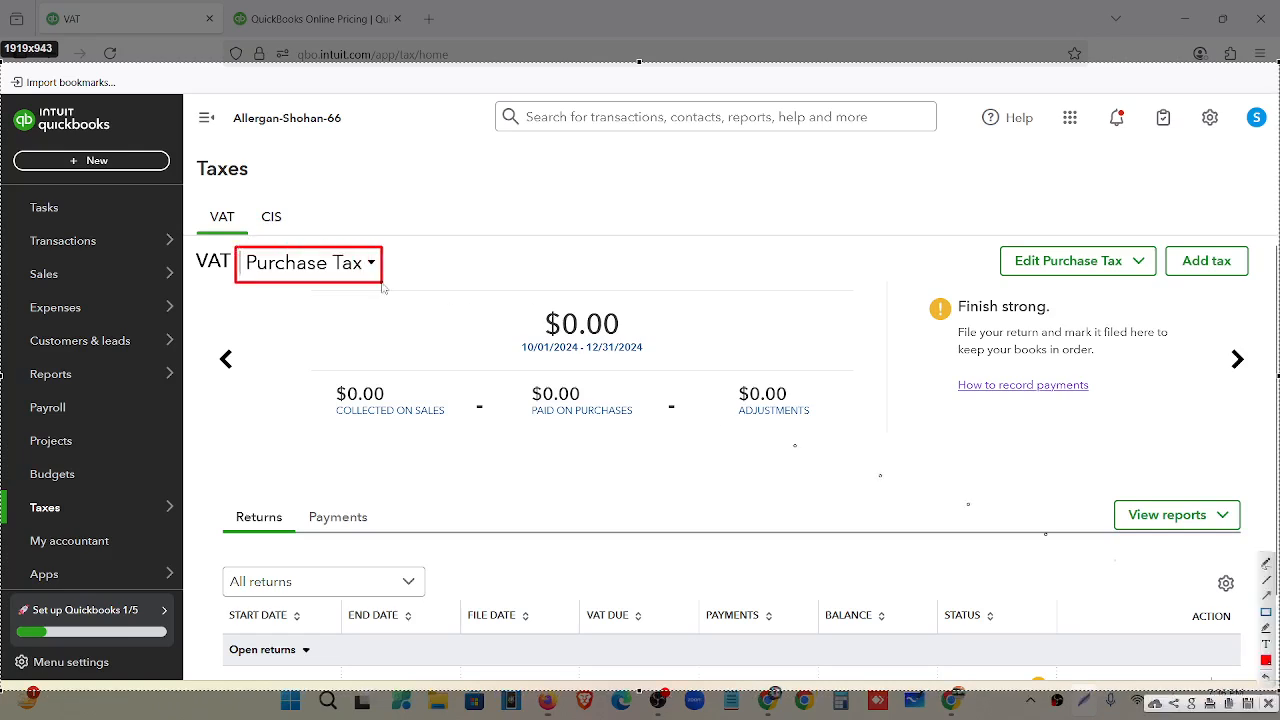
pyautogui.click(1268, 704)
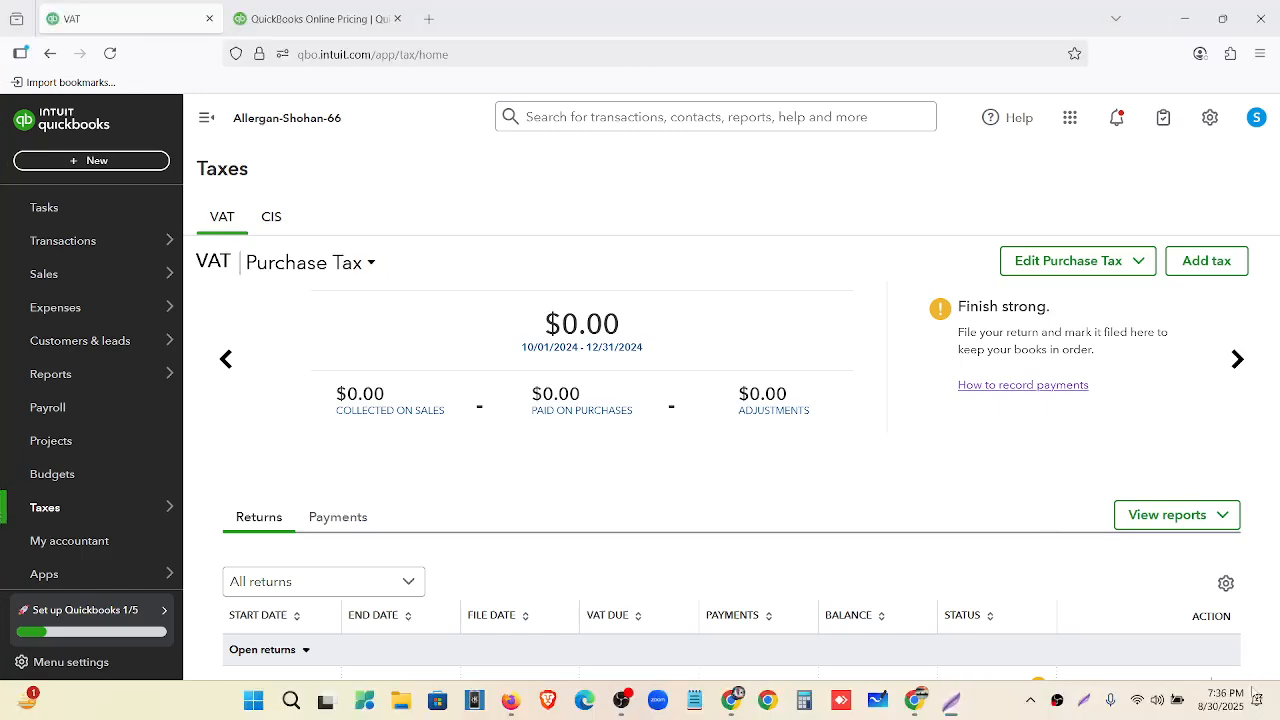
# Advance the VAT summary to Zero Rated Tax and capture a screenshot boxing it.
pyautogui.click(1237, 358)
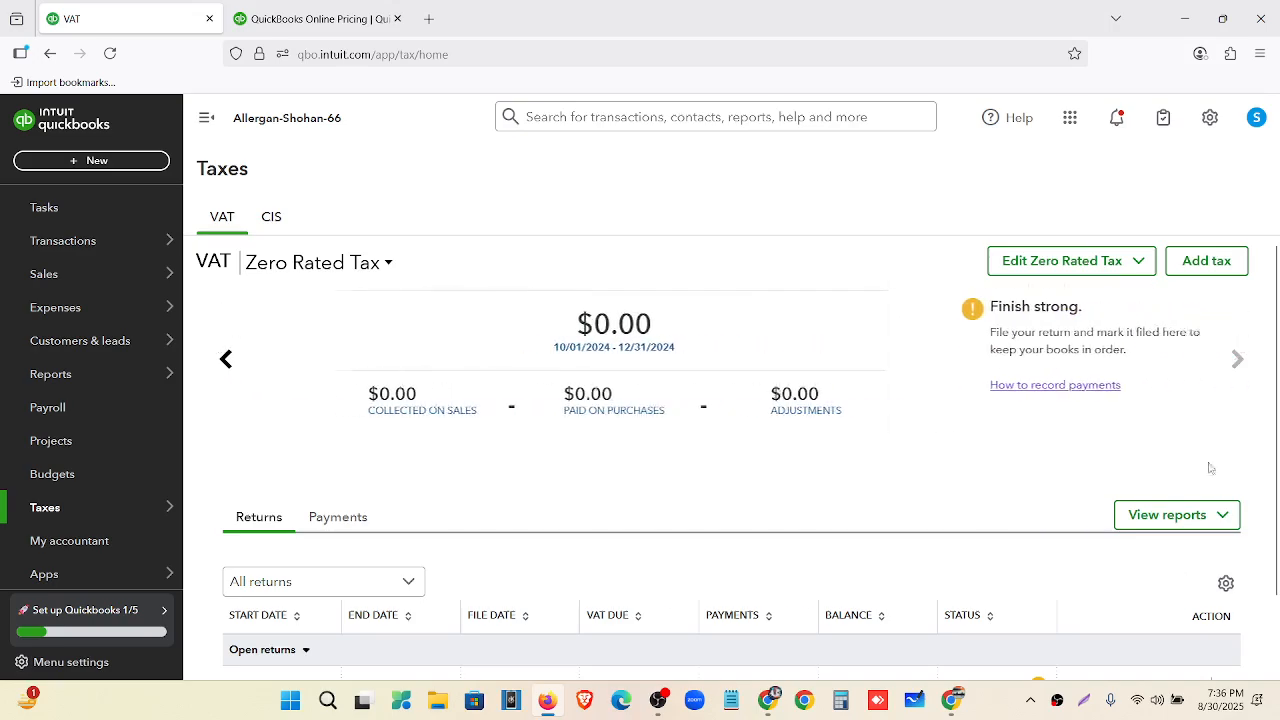
pyautogui.press('Print')
pyautogui.click(1, 97)
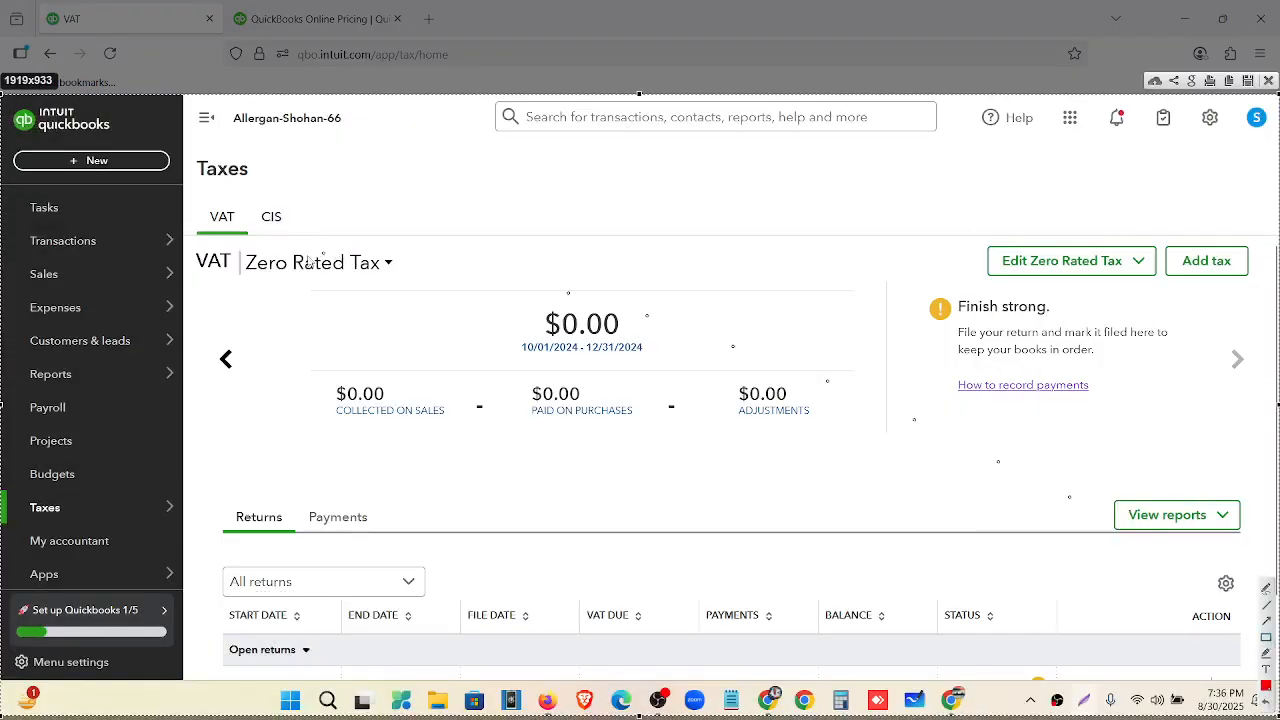
pyautogui.moveTo(239, 246); pyautogui.dragTo(394, 277)
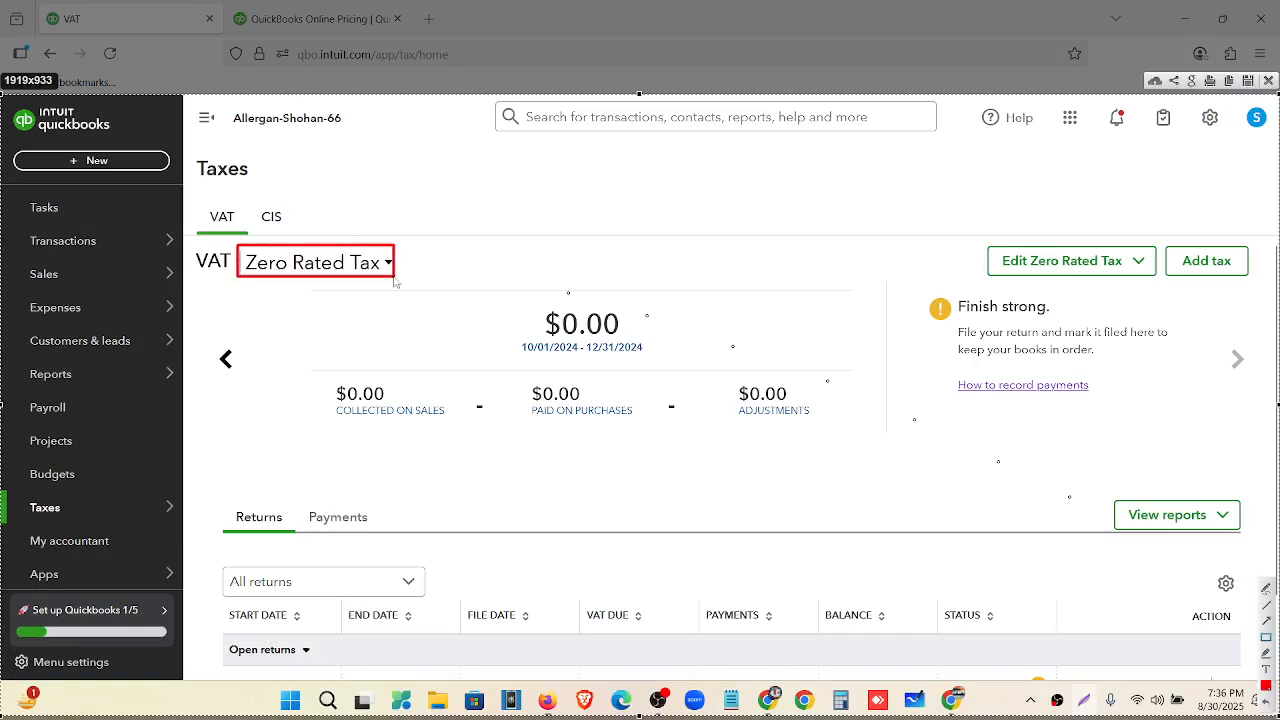
pyautogui.click(1267, 80)
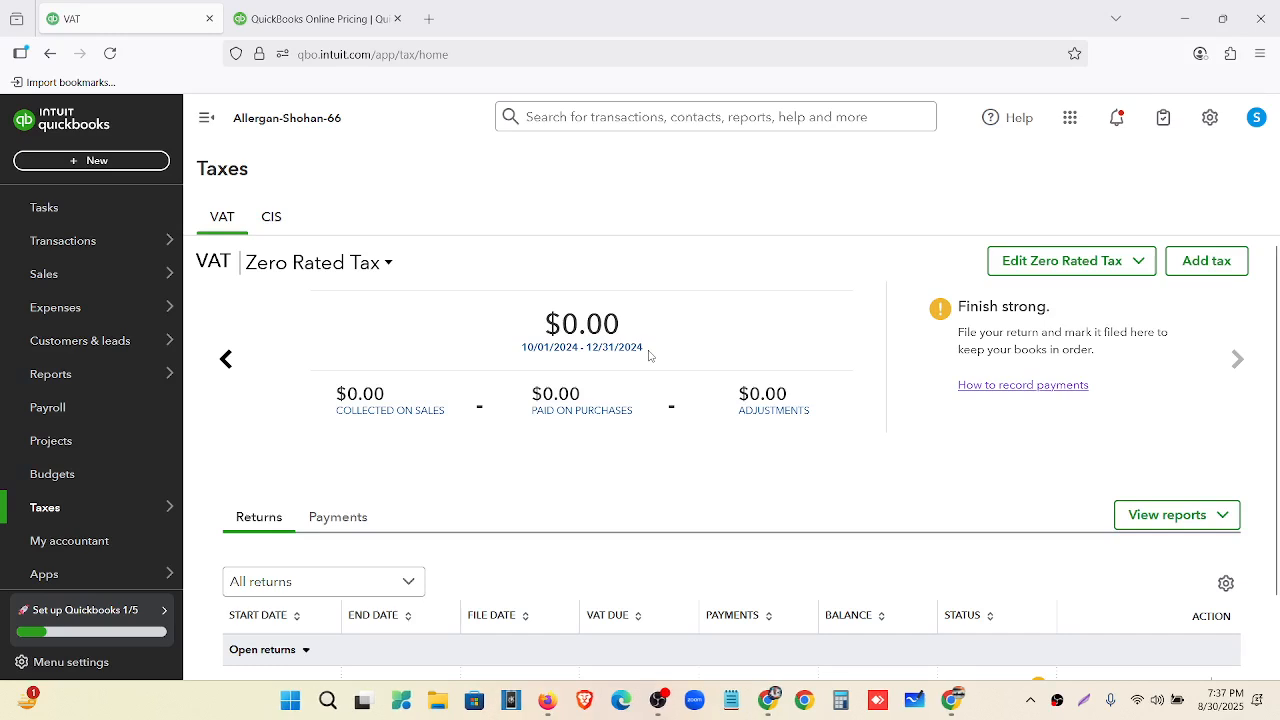
pyautogui.click(130, 166)
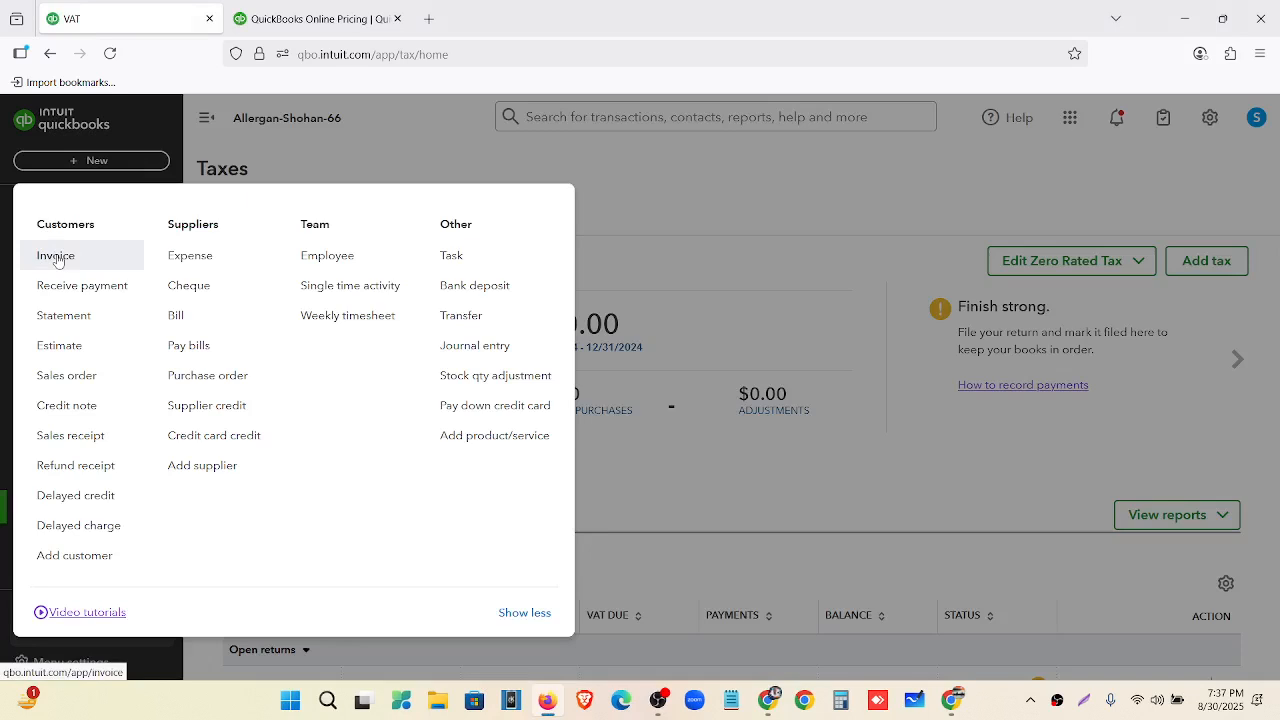
# Close the create menu and start a new Estimate style from Custom form styles.
pyautogui.click(742, 176)
pyautogui.click(1212, 132)
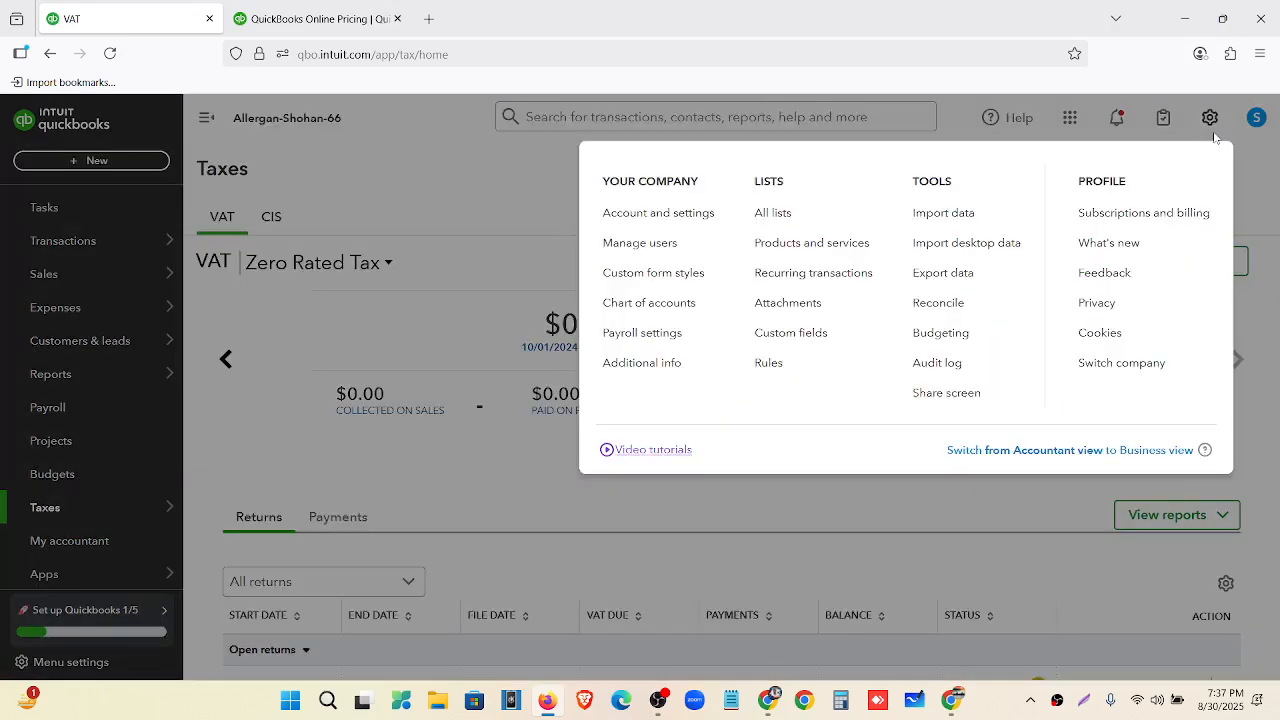
pyautogui.click(655, 275)
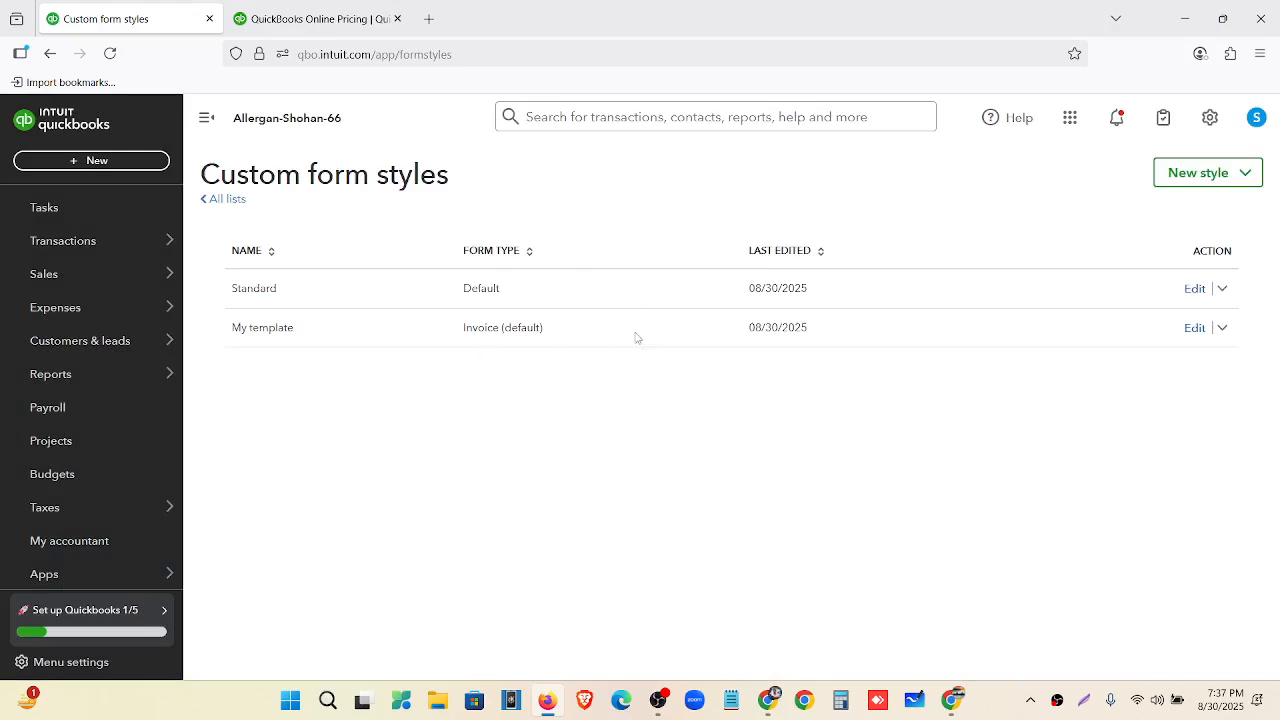
pyautogui.click(1244, 177)
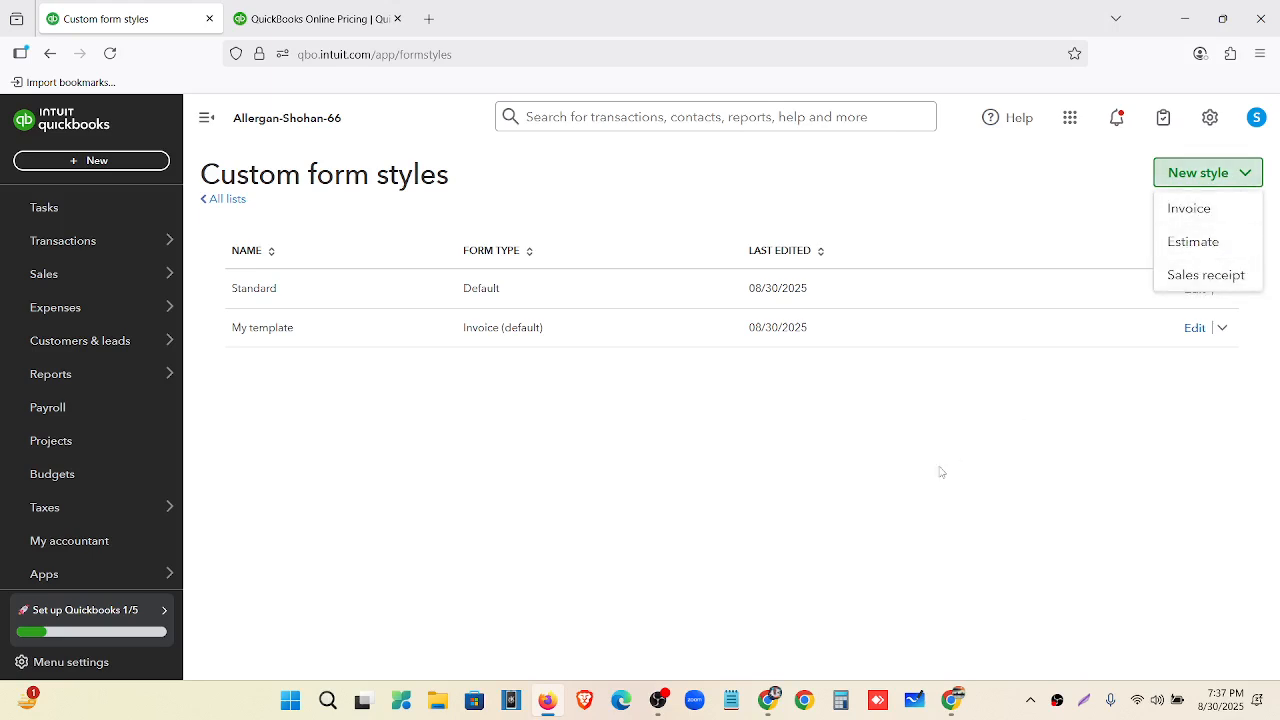
pyautogui.click(1208, 243)
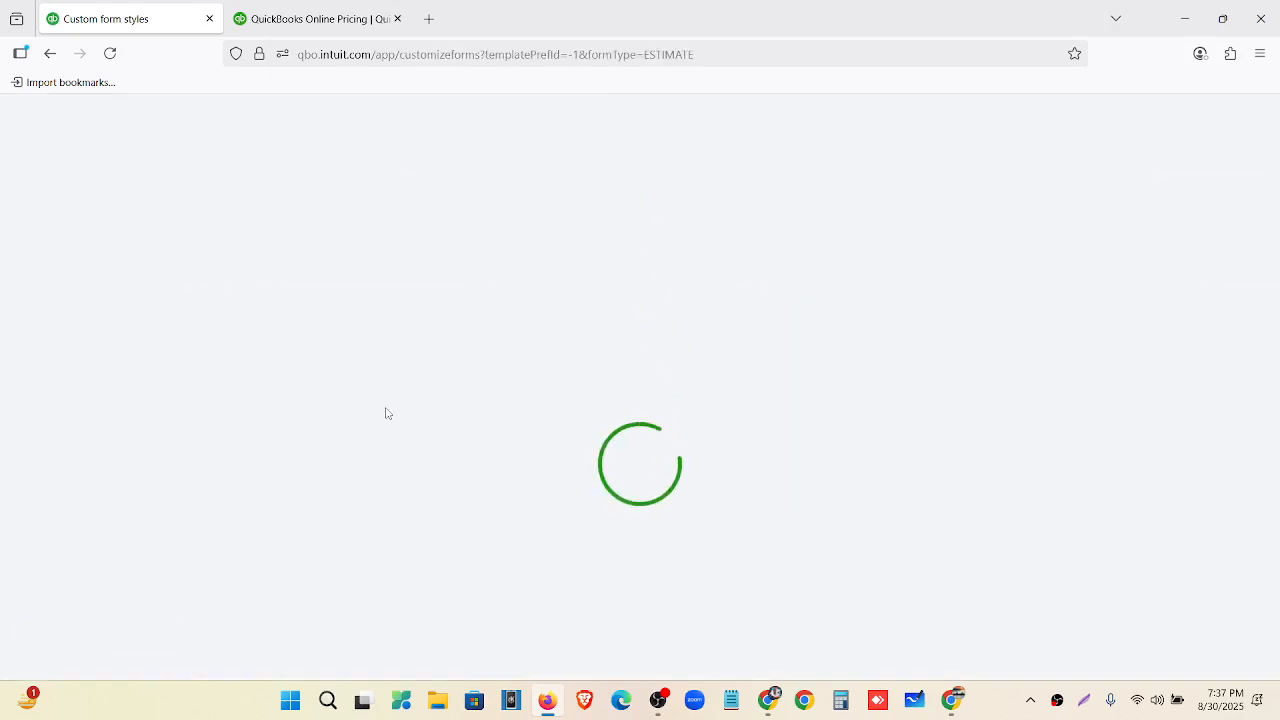
# Review the estimate style's Content and Emails settings, then exit without saving.
pyautogui.scroll(-4, 720, 366)
pyautogui.scroll(4, 720, 366)
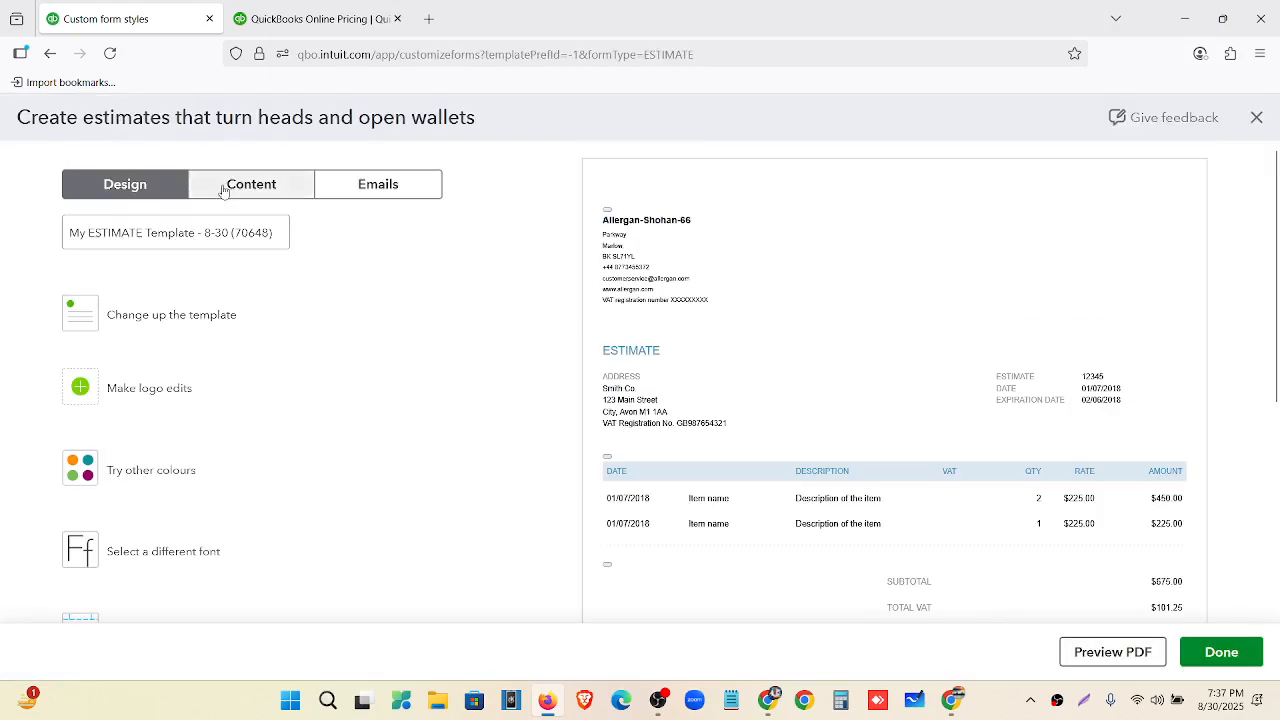
pyautogui.click(232, 182)
pyautogui.click(356, 188)
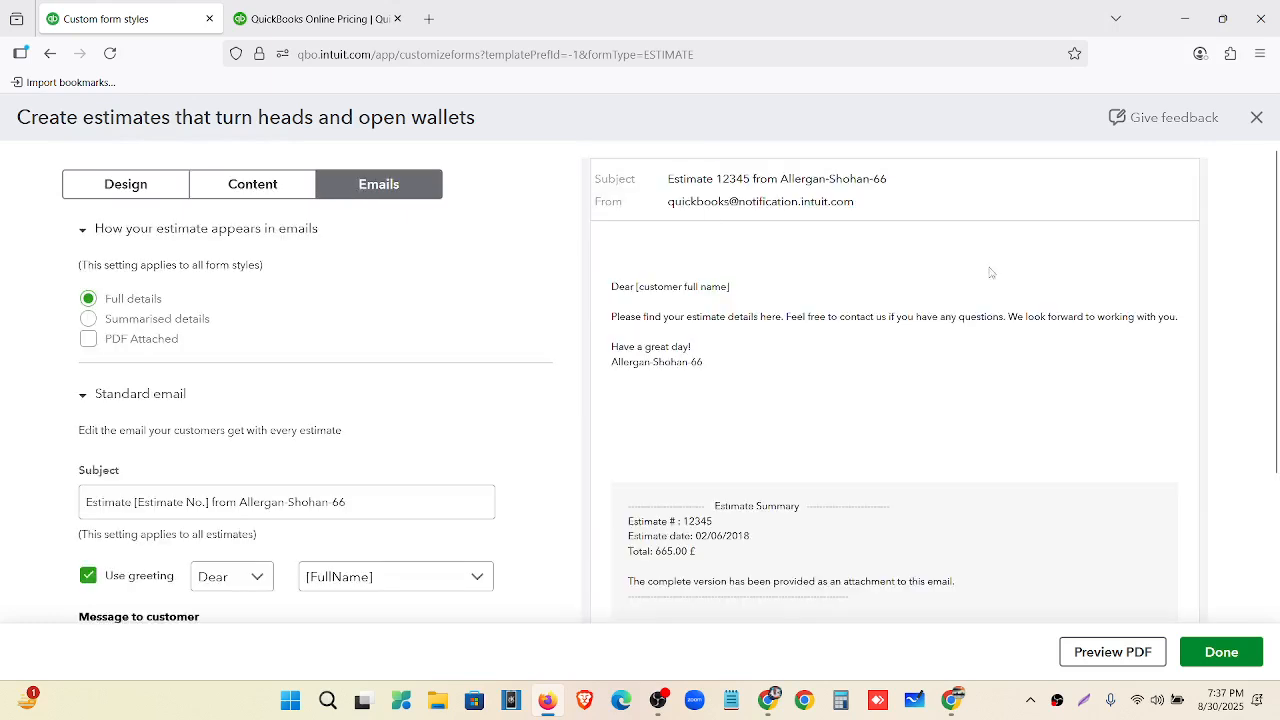
pyautogui.click(1257, 117)
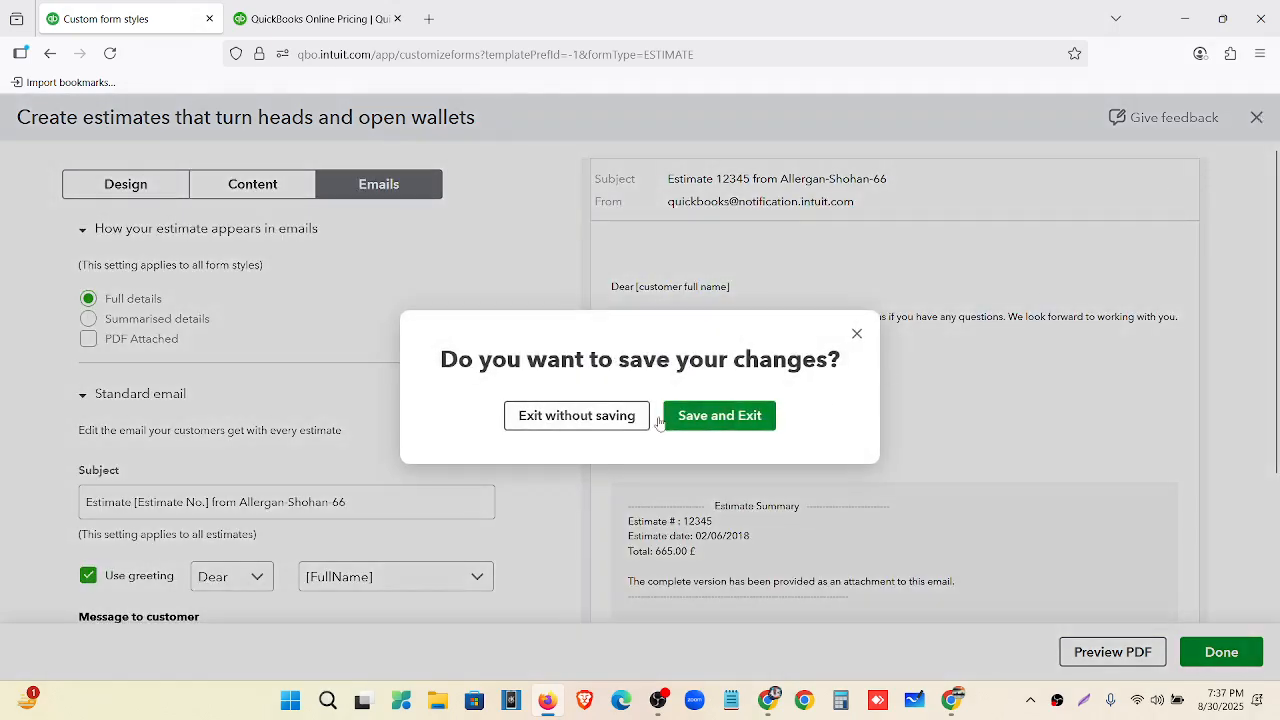
pyautogui.click(585, 416)
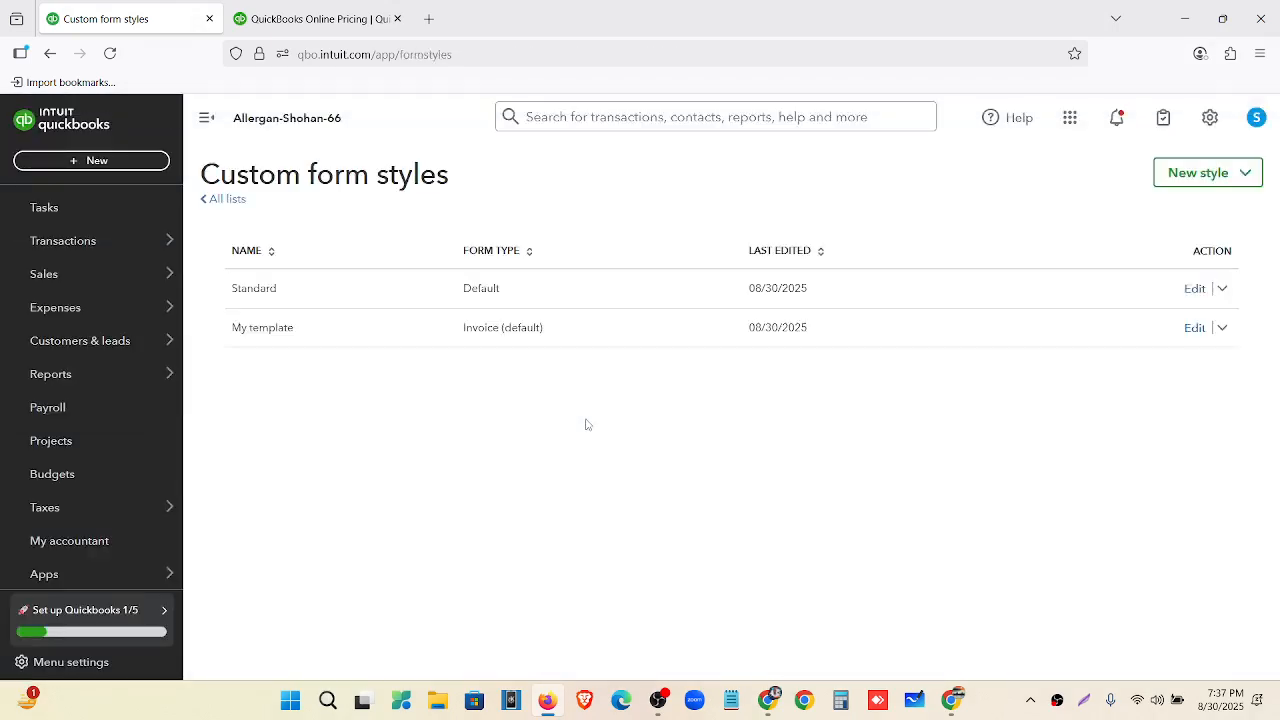
pyautogui.click(104, 163)
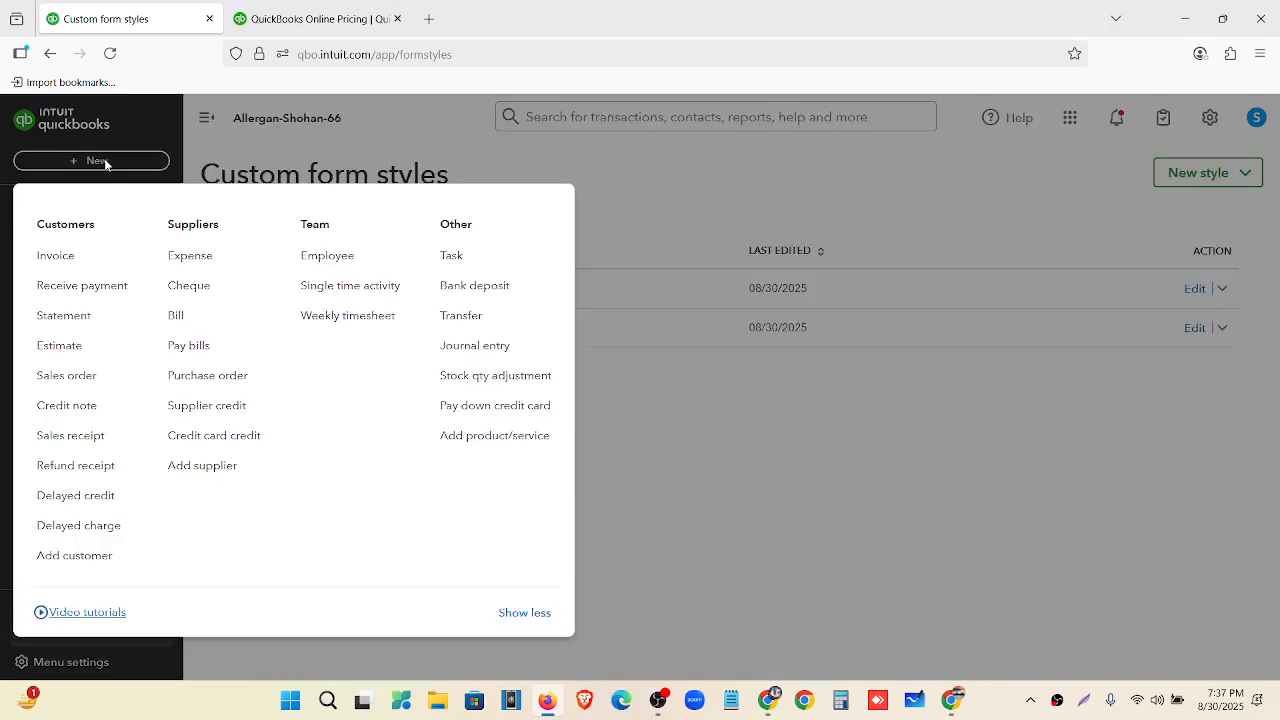
pyautogui.click(106, 260)
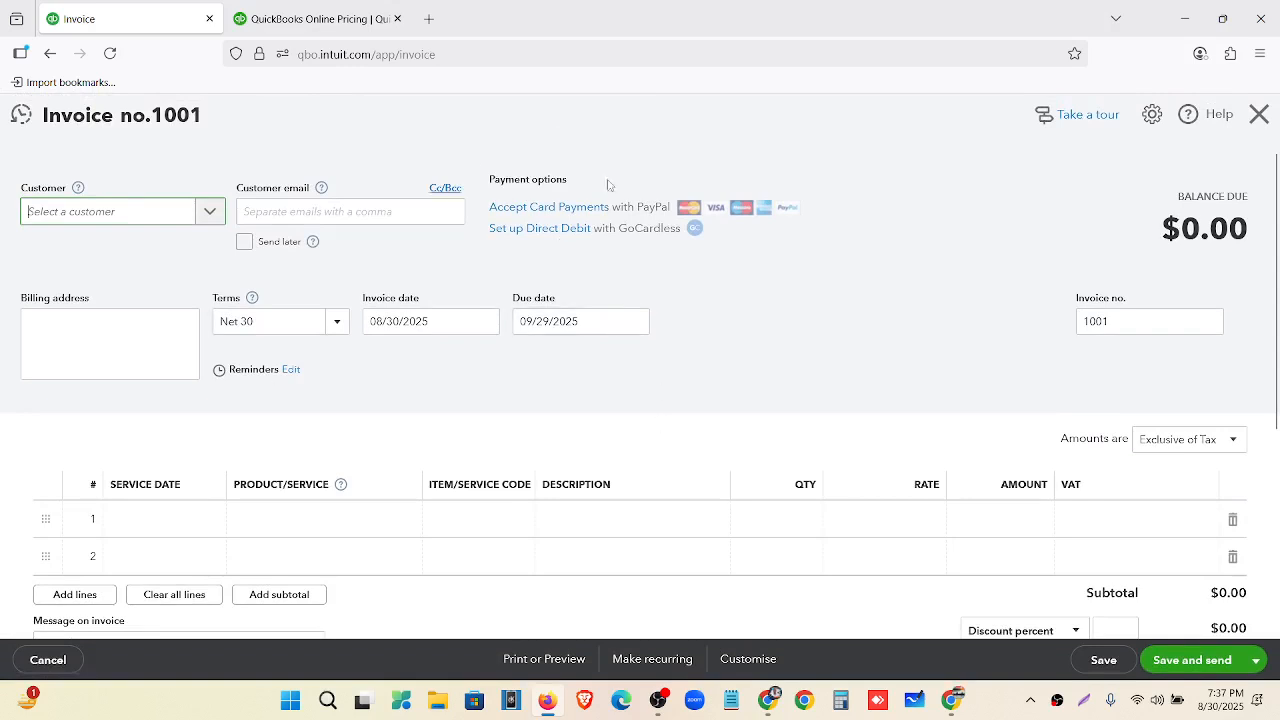
pyautogui.click(1259, 115)
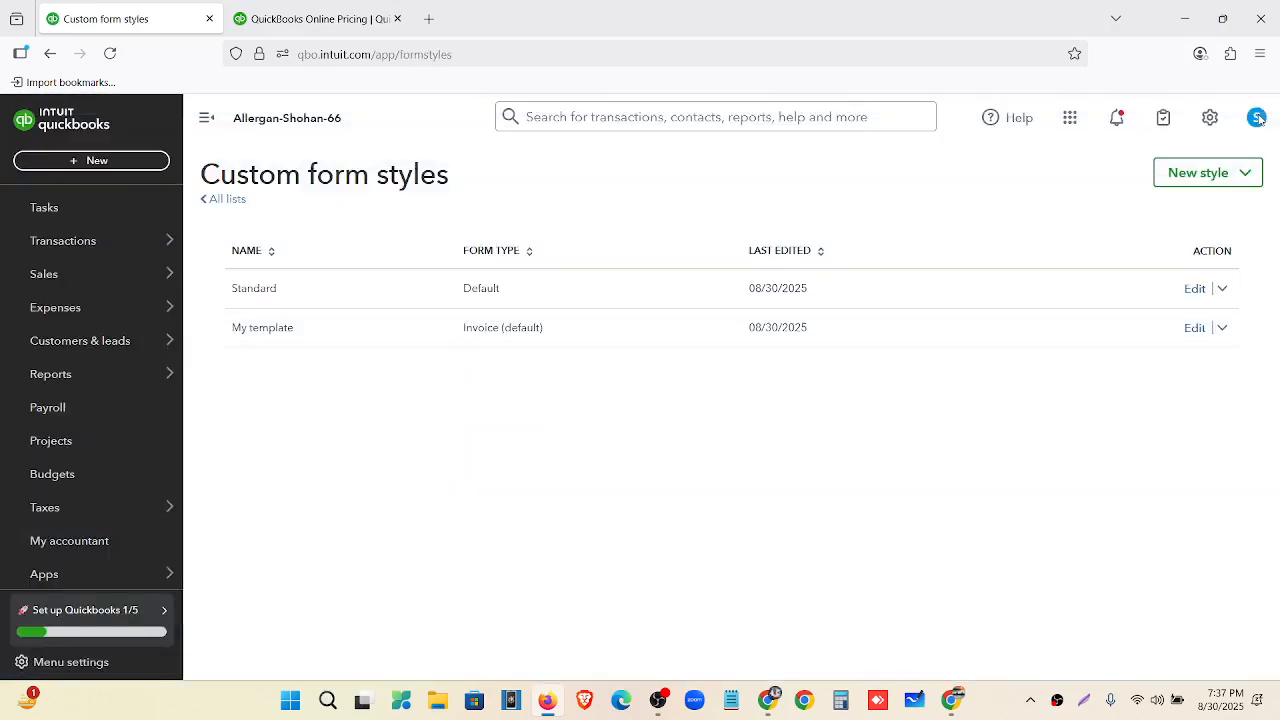
pyautogui.click(1222, 328)
pyautogui.click(1167, 357)
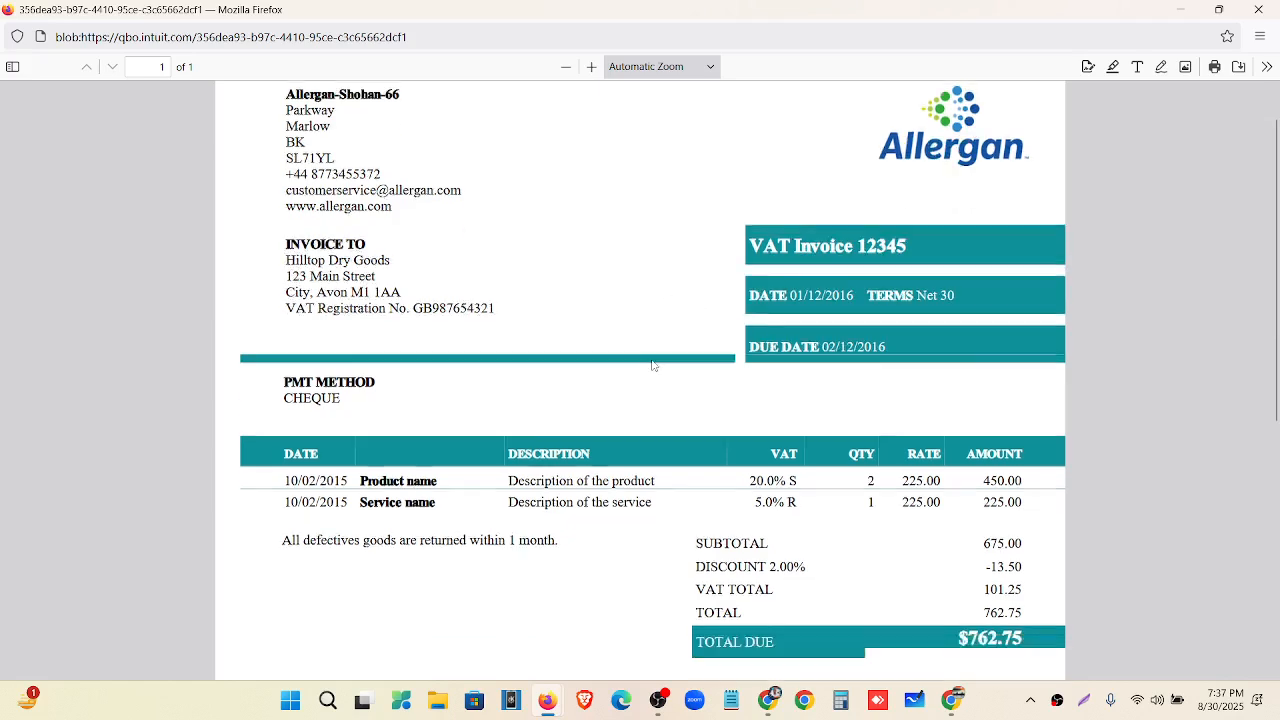
pyautogui.scroll(-5, 757, 334)
pyautogui.scroll(3, 814, 256)
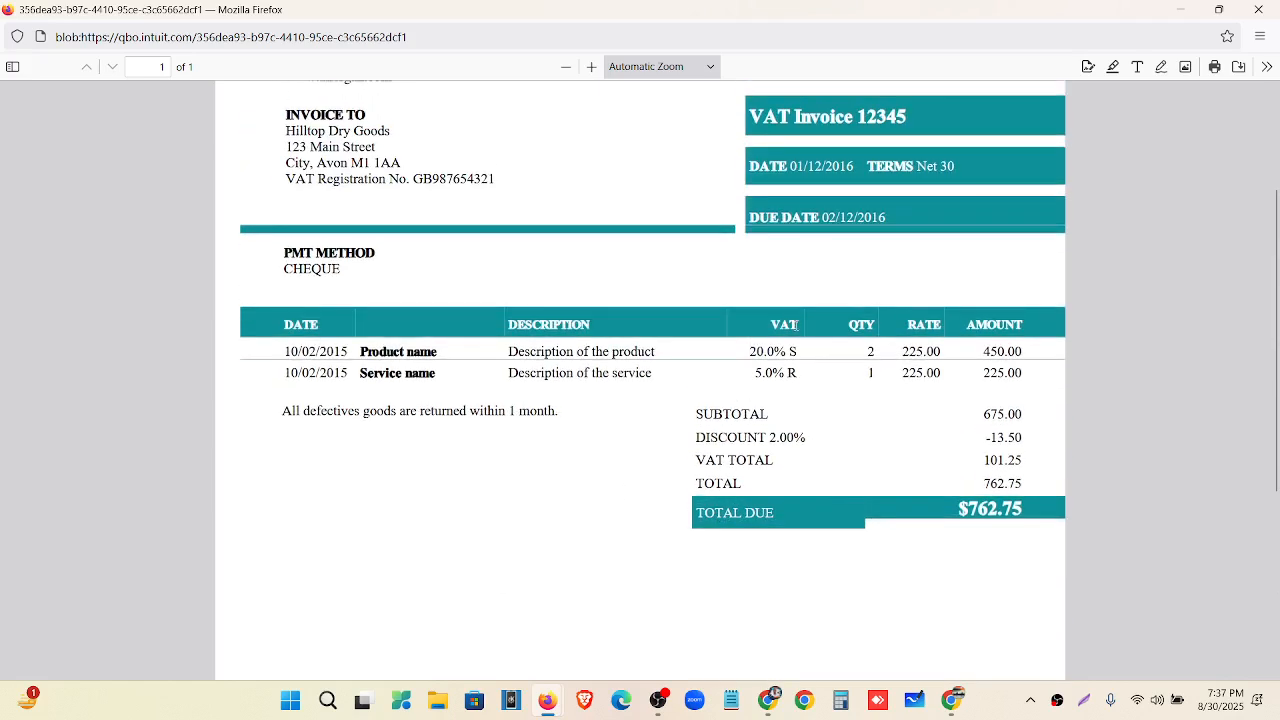
pyautogui.scroll(3, 797, 325)
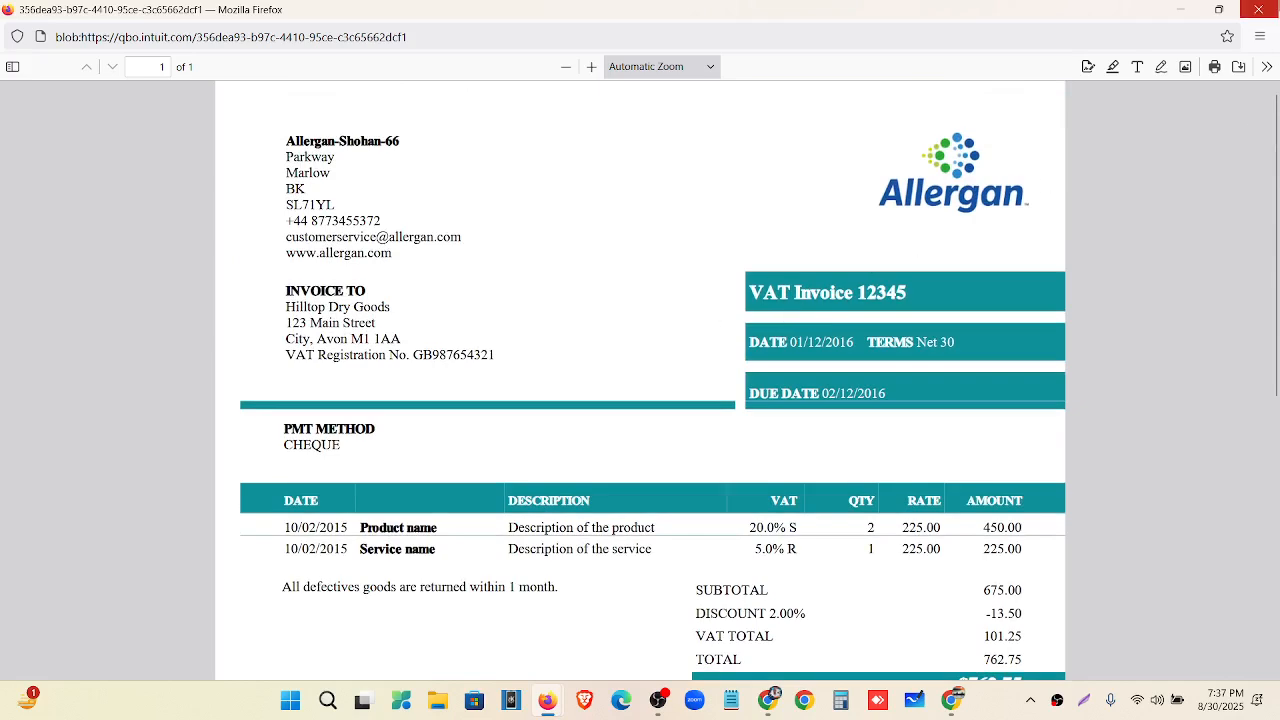
pyautogui.click(1260, 10)
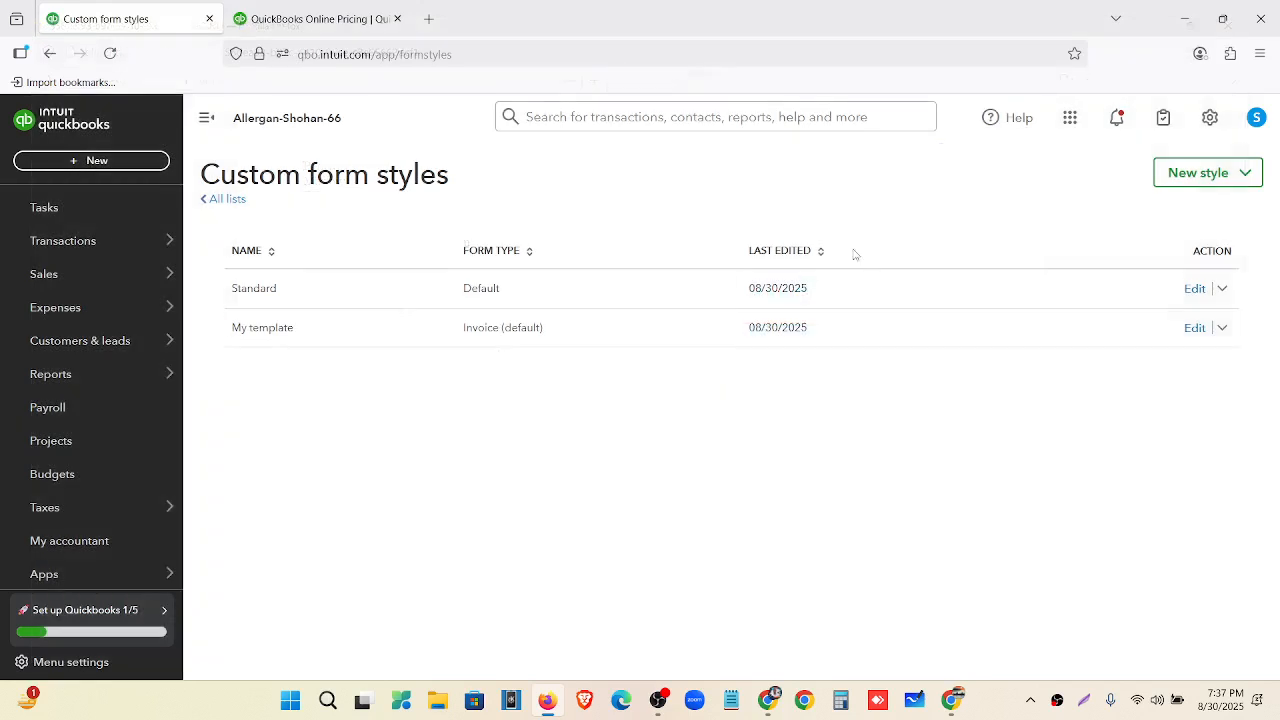